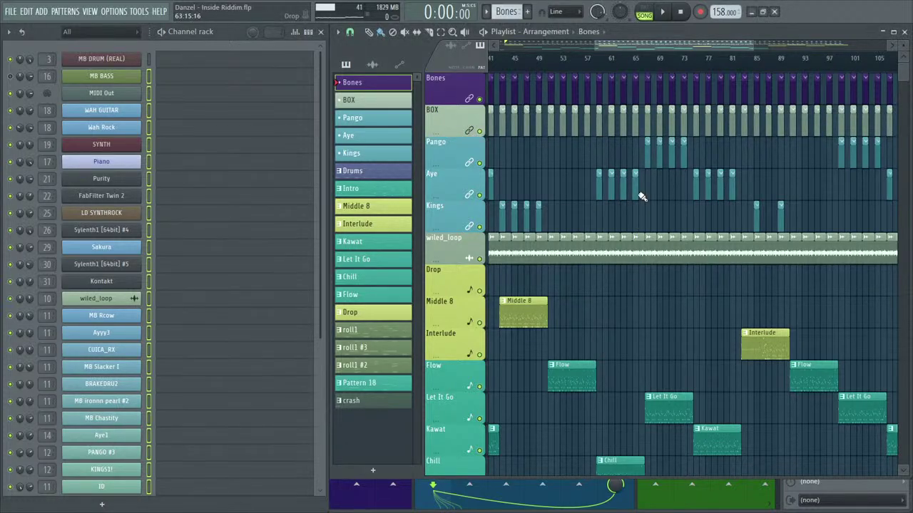
Look over the channel list and the opening bars of the playlist arrangement.
scroll(662, 46, "left", 1)
scroll(662, 46, "left", 10)
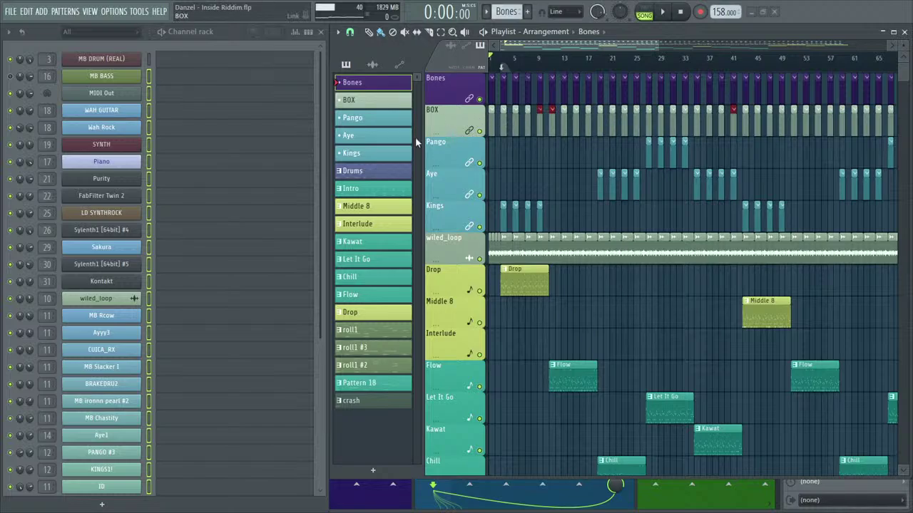
left_click(149, 64)
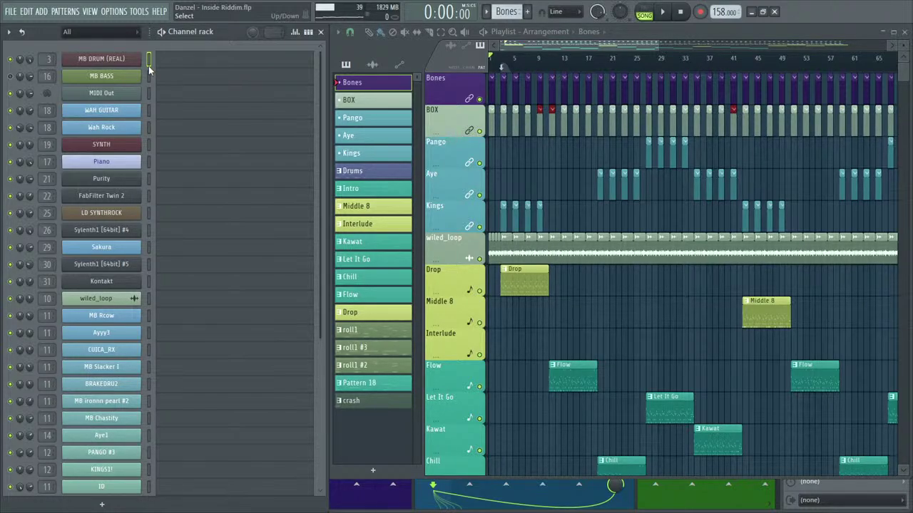
key("alt+Tab")
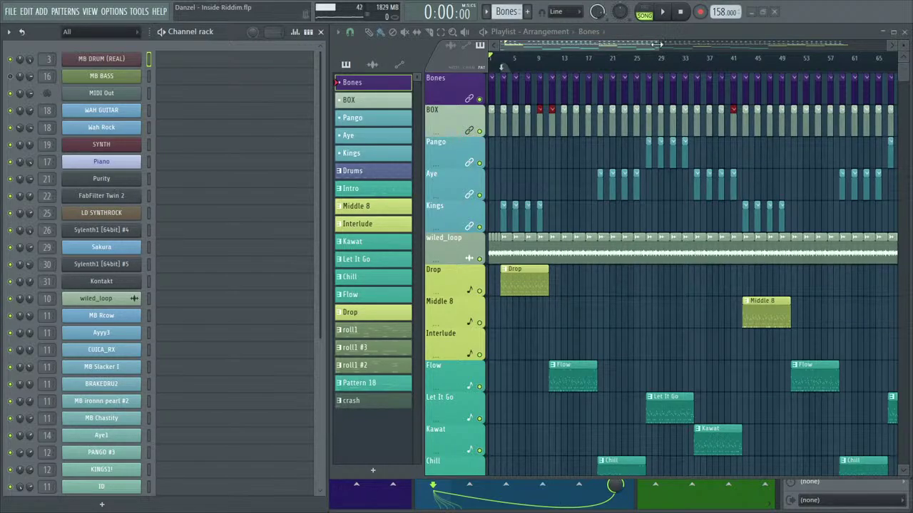
key("alt+Tab")
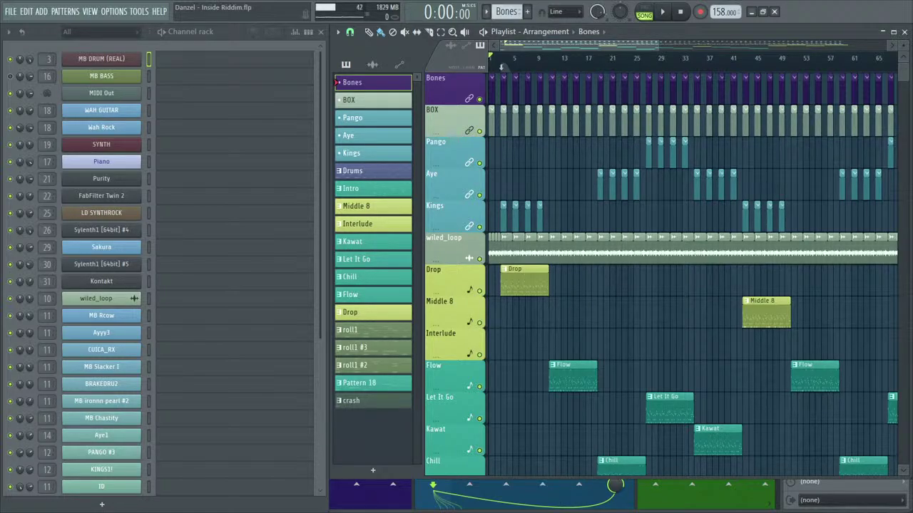
key("alt+Tab")
left_click_drag(656, 47, 574, 41)
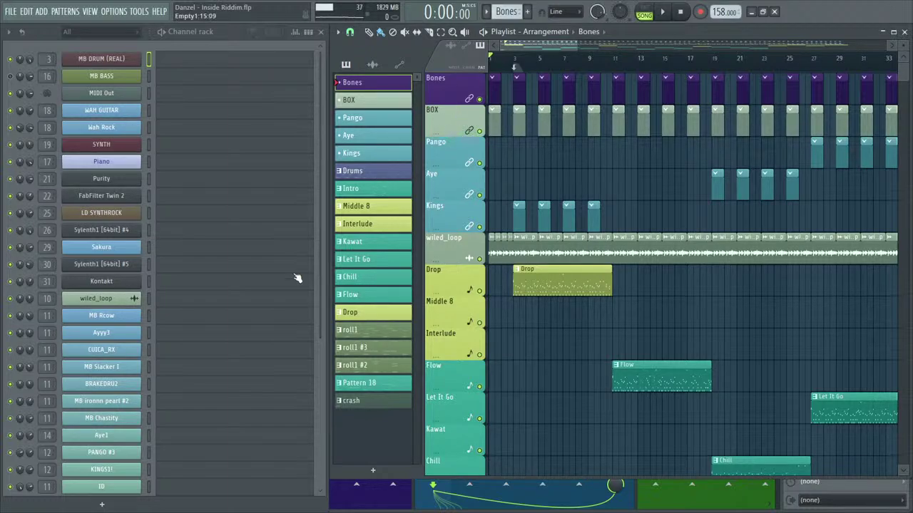
left_click(149, 176)
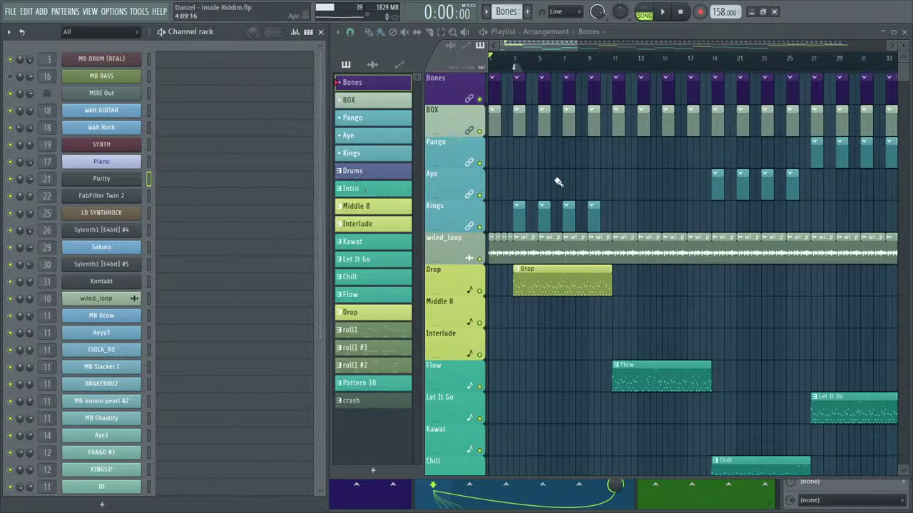
scroll(316, 209, "down", 3)
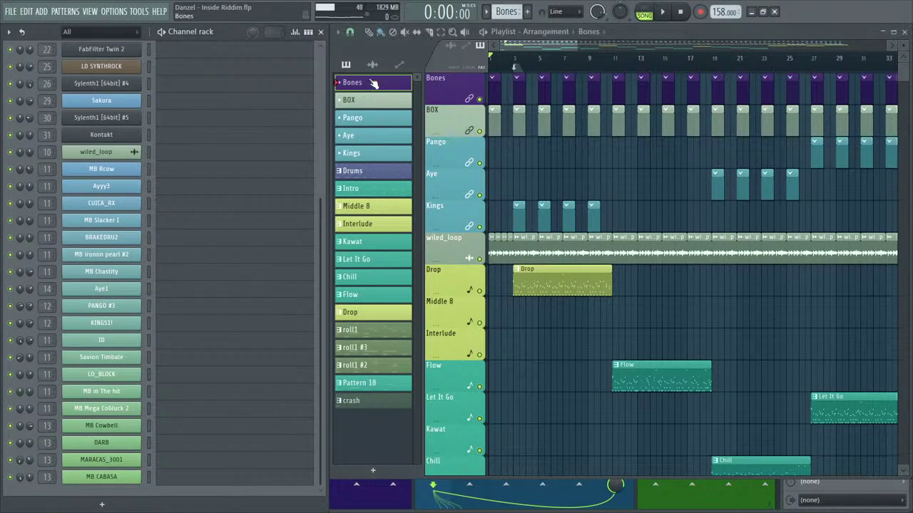
left_click_drag(557, 45, 570, 50)
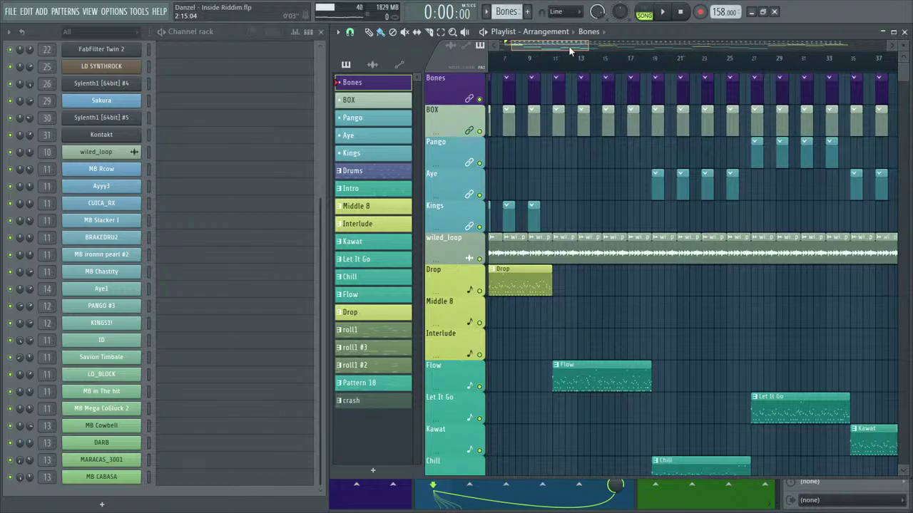
scroll(574, 47, "left", 2)
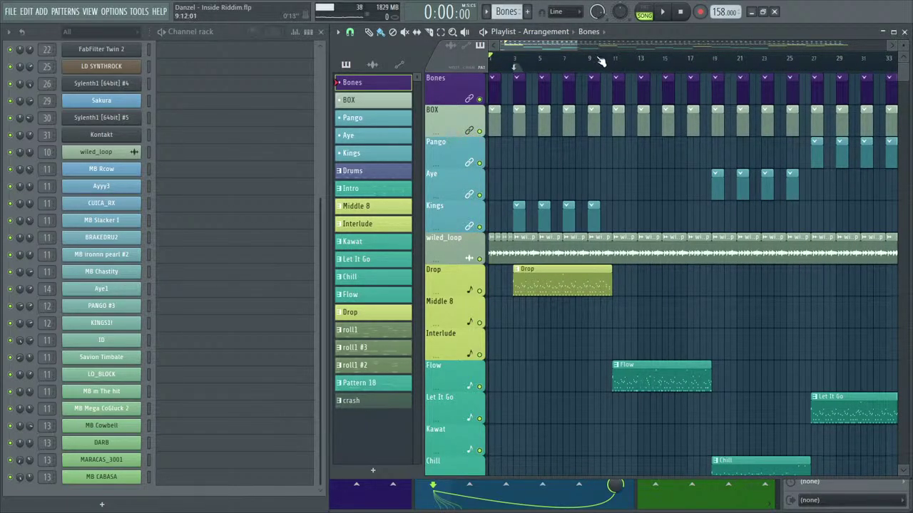
Inspect the Master track's effect chain in the mixer, then return to the channel rack and playlist.
key("F9")
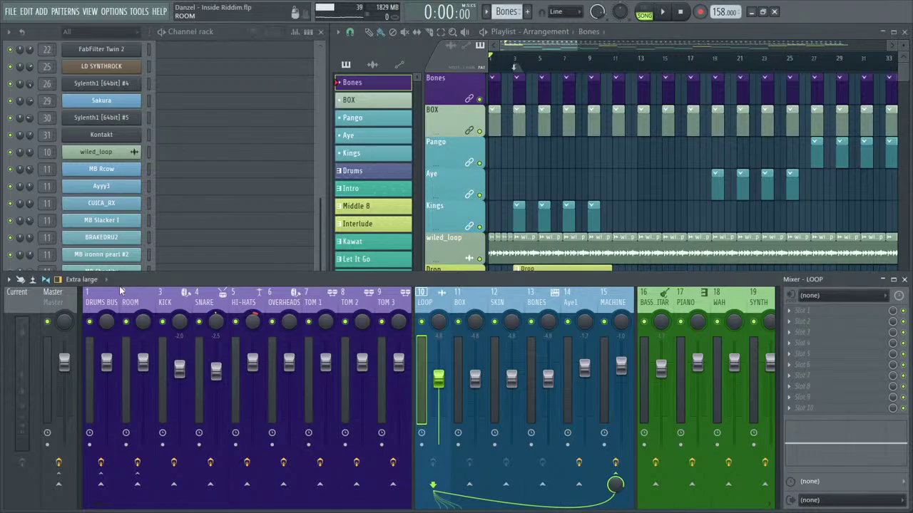
left_click(103, 305)
left_click(53, 298)
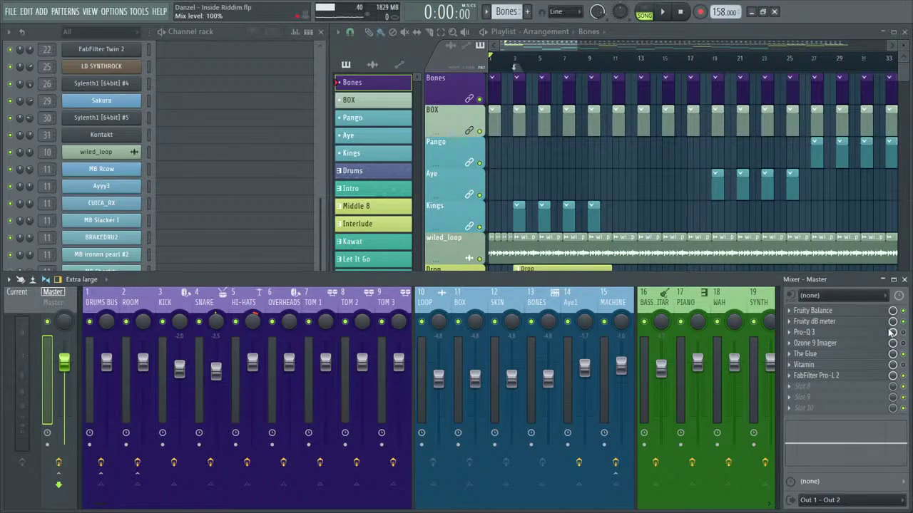
left_click_drag(579, 44, 626, 44)
left_click(201, 31)
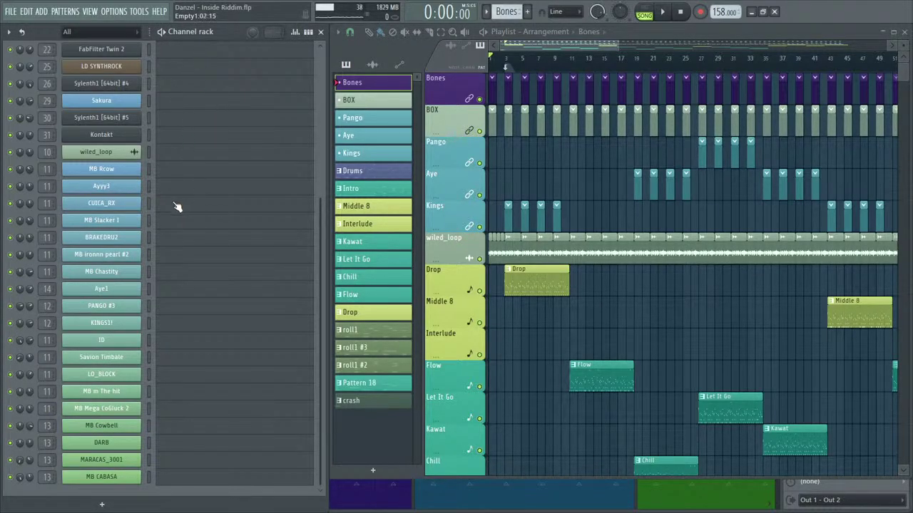
Place short C5 notes for MB Cowbell at steps 1, 4 and 11 of bar 1 and repeat them in bar 2.
left_click(150, 221)
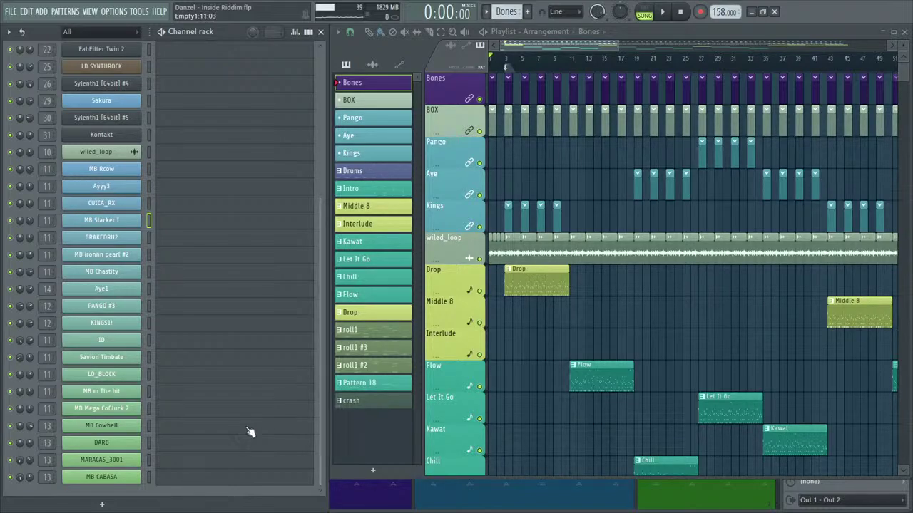
left_click(188, 433)
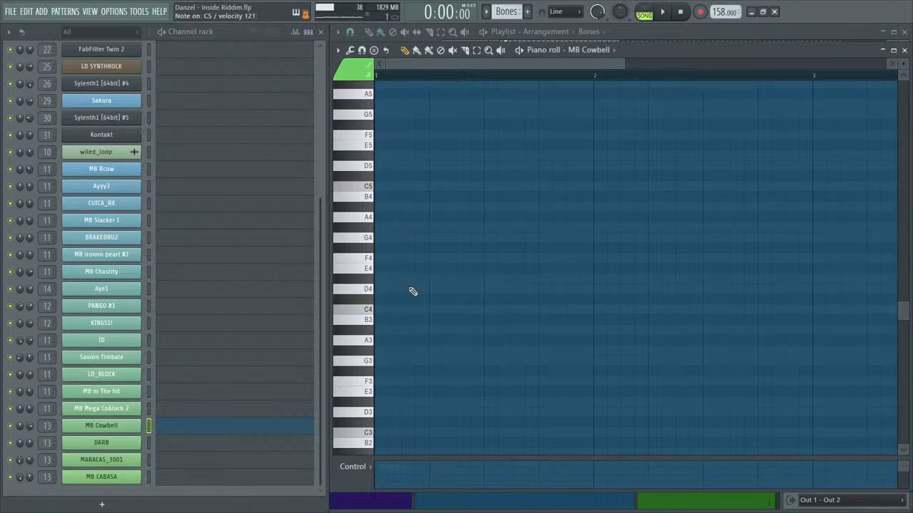
left_click(384, 186)
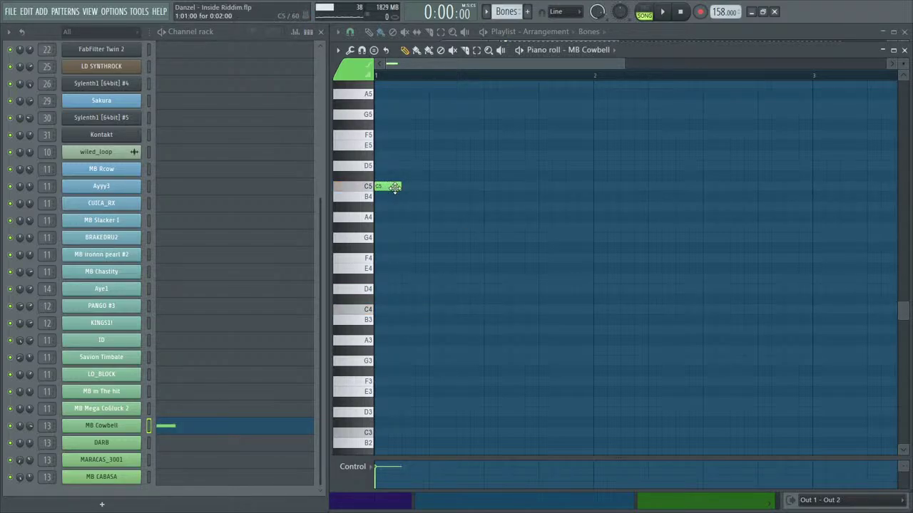
left_click(420, 187)
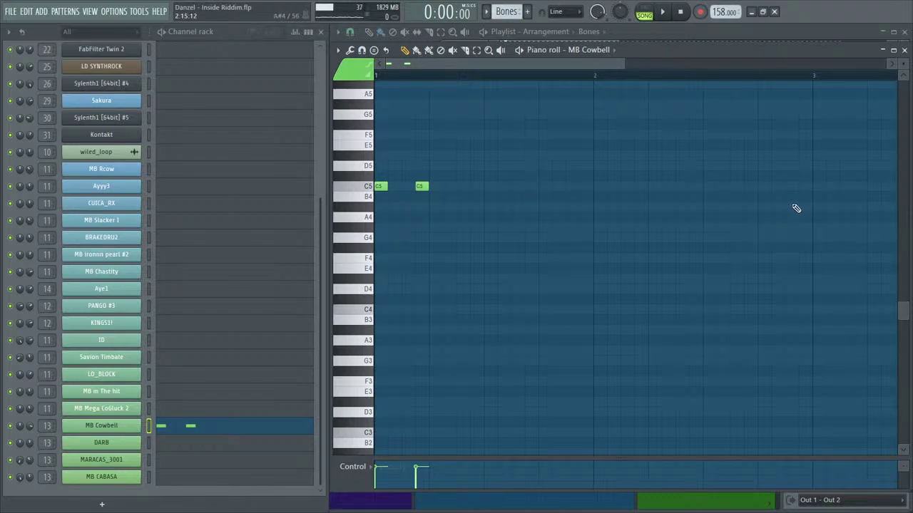
left_click(526, 186)
right_click(531, 187)
left_click(516, 187)
left_click_drag(544, 190, 619, 220)
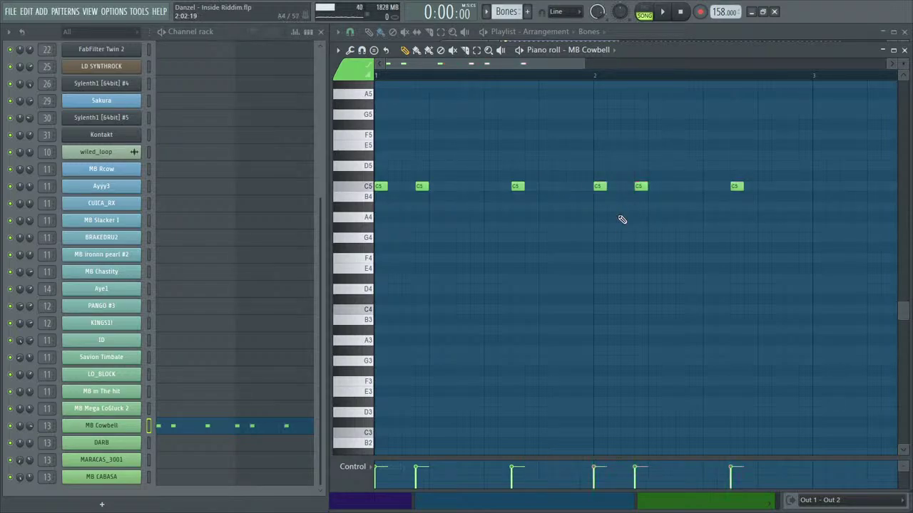
Try repeating the two-bar cowbell phrase through bar 4 and play it back.
key("ctrl+a")
key("ctrl+b")
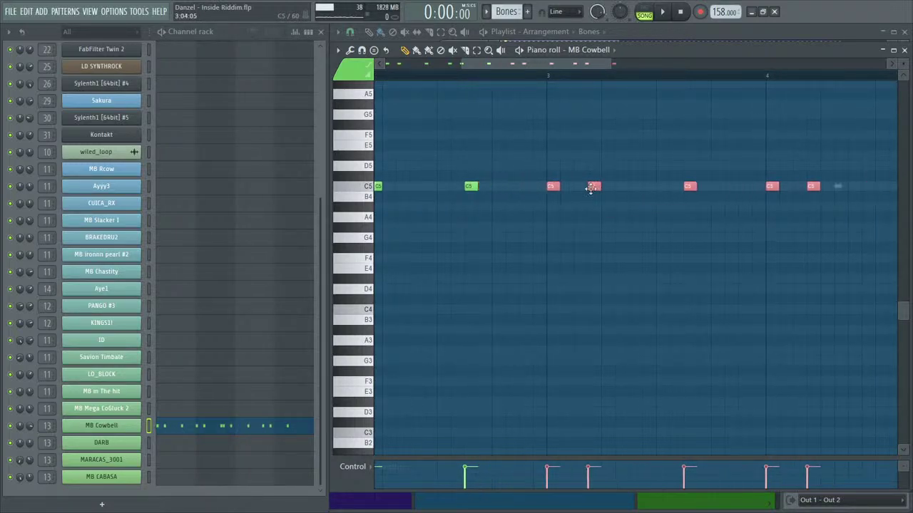
key("space")
key("space")
key("space")
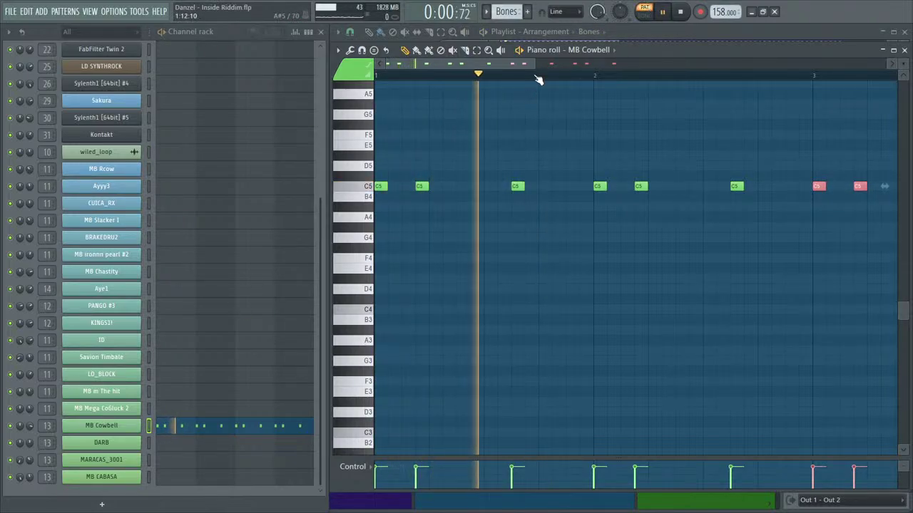
mouse_move(536, 62)
left_mouse_down()
mouse_move(606, 64)
mouse_move(499, 64)
mouse_move(550, 68)
left_mouse_up()
key("space")
key("Delete")
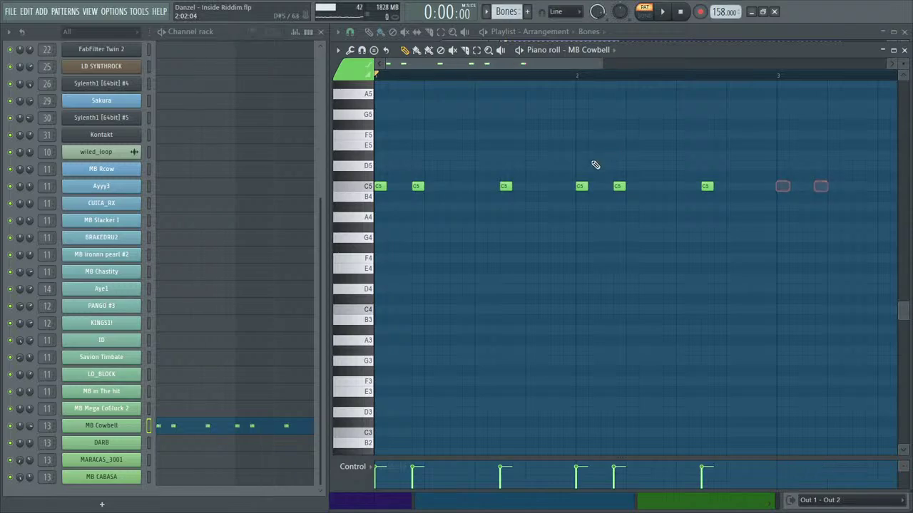
Try cowbell C5 hits at steps 9 and 12 instead of step 11, repeat the bar in bar 2 and play it back.
right_click(707, 187)
right_click(505, 187)
left_click(480, 187)
left_click(518, 187)
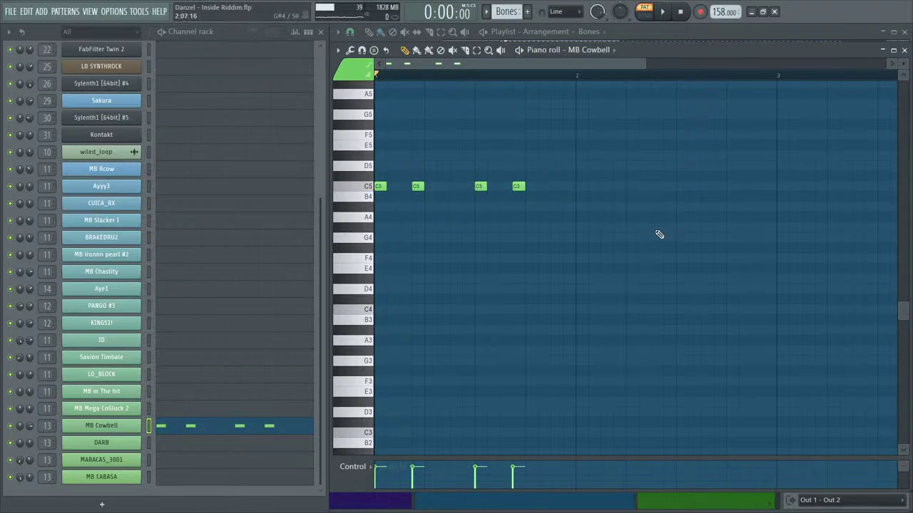
key("ctrl+b")
mouse_move(569, 187)
left_mouse_down()
mouse_move(547, 188)
mouse_move(585, 190)
left_mouse_up()
key("space")
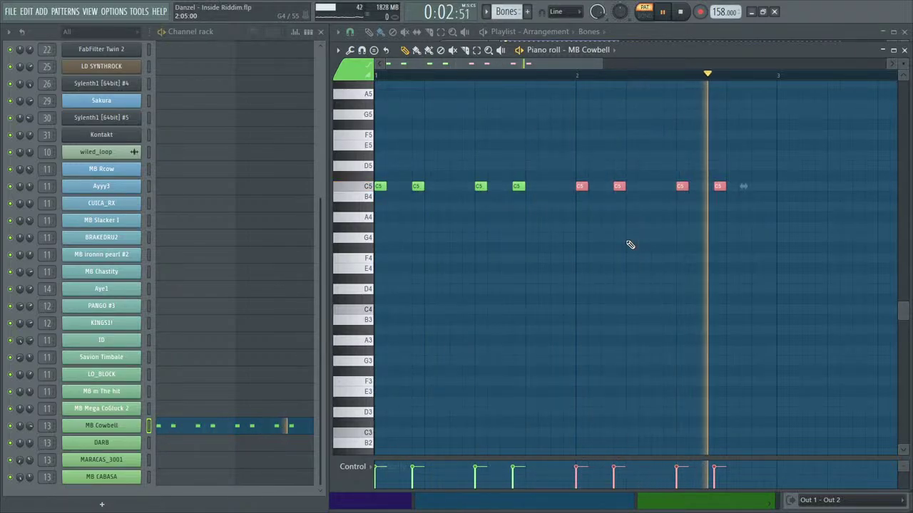
key("space")
Reduce the cowbell part to one bar of C5 notes at steps 1, 4, 11 and 16, clearing bar 2.
left_click(749, 204)
right_click(619, 187)
right_click(582, 187)
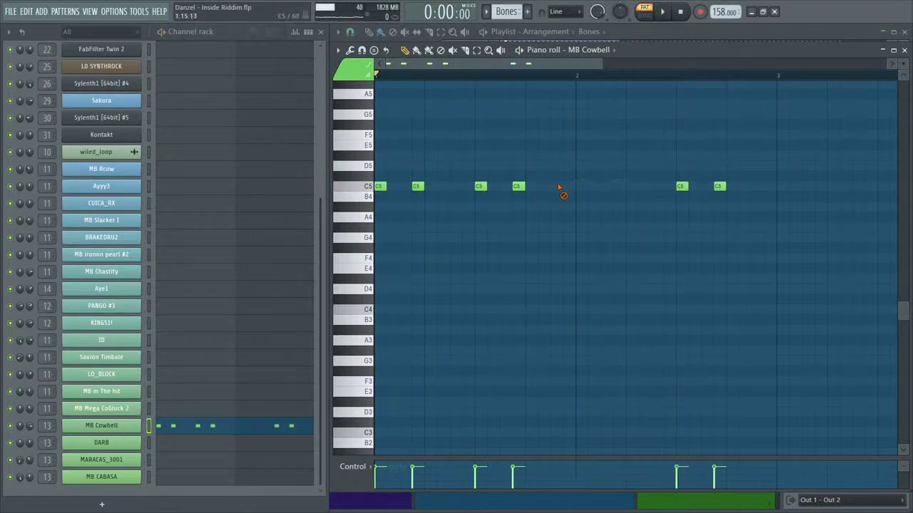
right_click(682, 186)
right_click(719, 187)
right_click(479, 186)
left_click(505, 186)
right_click(518, 186)
left_click(567, 186)
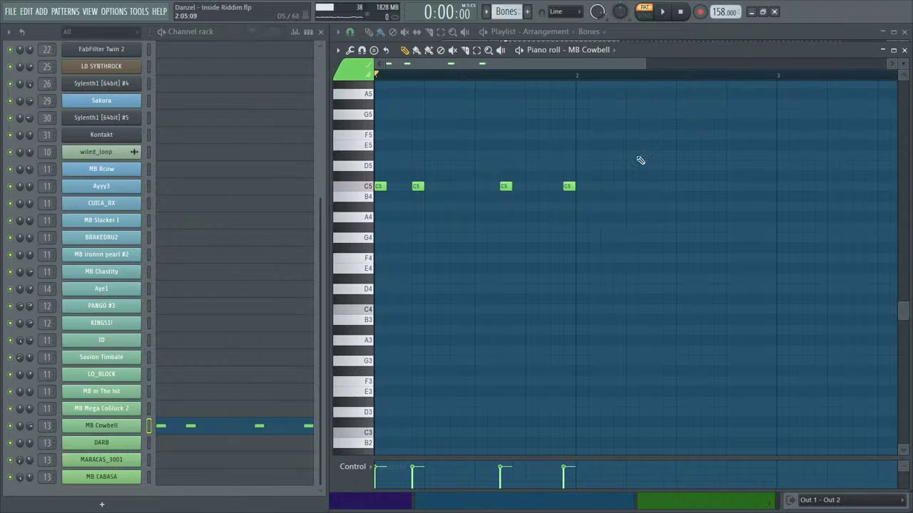
Duplicate the one-bar cowbell phrase until it fills four bars, and start playback.
key("ctrl+b")
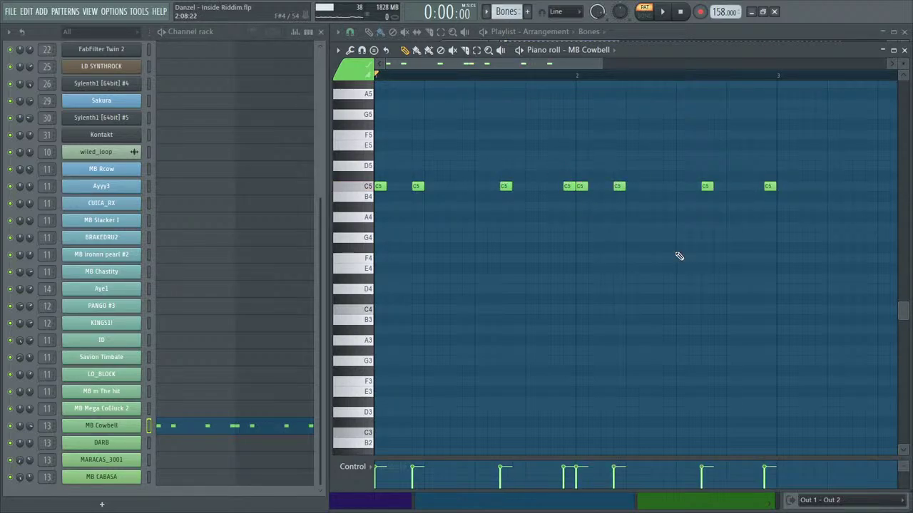
key("ctrl+b")
key("space")
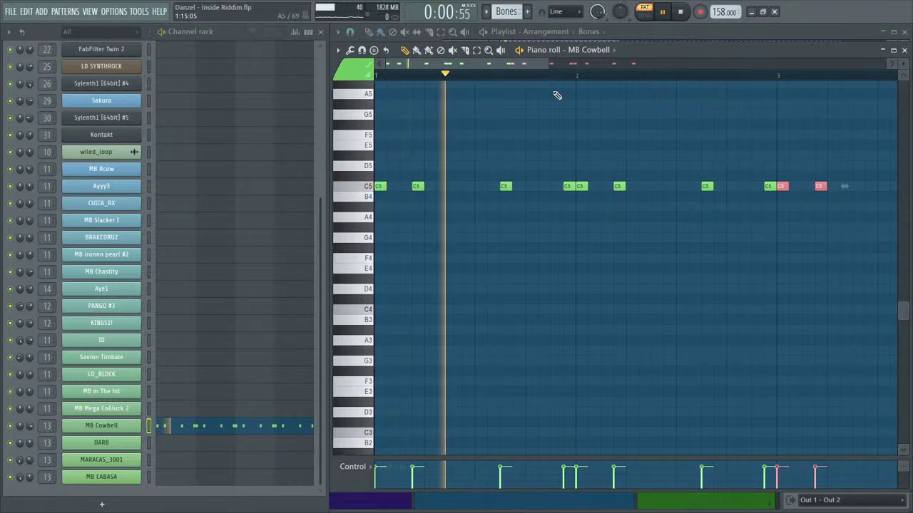
Lower the last cowbell note of bar 2 to A#4 and end bar 4 with A4 and B4, then close the piano roll and stop playback.
left_click(768, 186)
left_click_drag(769, 186, 769, 206)
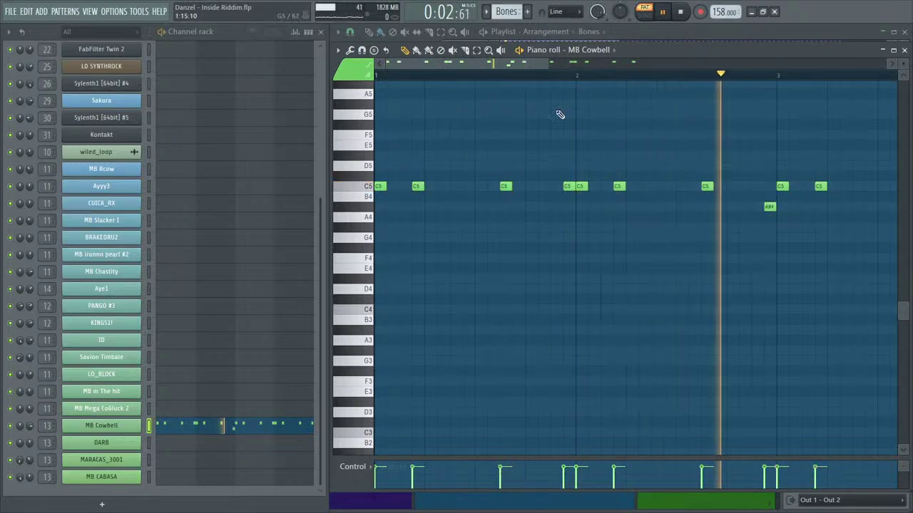
left_click_drag(520, 67, 649, 68)
left_click_drag(757, 186, 758, 196)
left_click(742, 218)
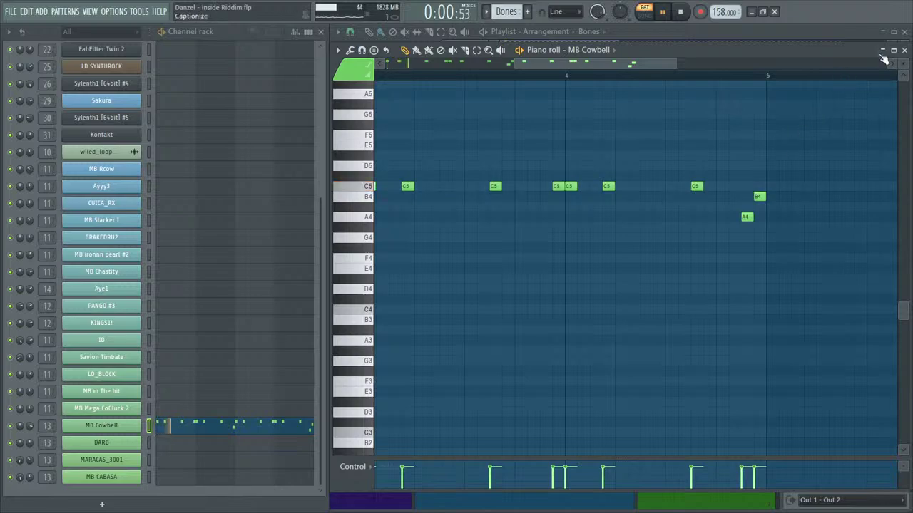
left_click(904, 51)
key("space")
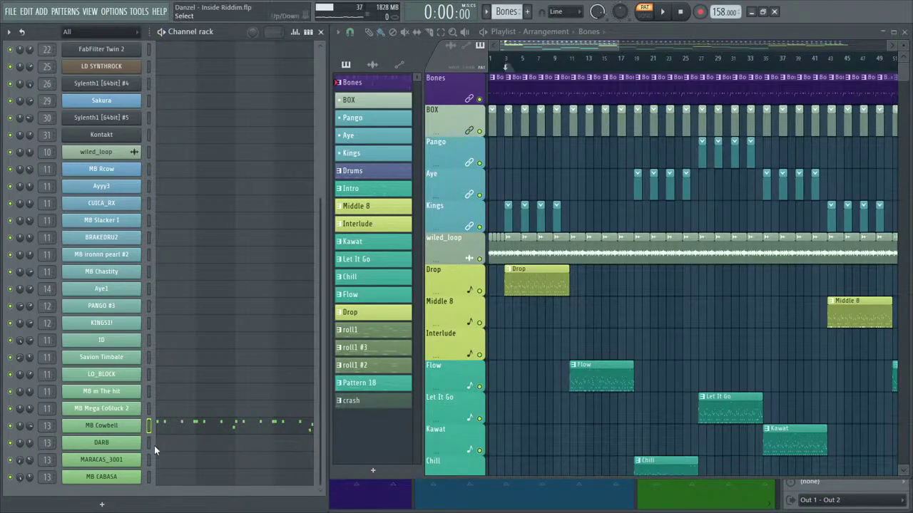
Place short C5 notes for MARACAS_3001 at steps 1 and 4 of bar 1 in its piano roll.
left_click(183, 463)
left_click_drag(519, 290, 355, 186)
left_click(417, 186)
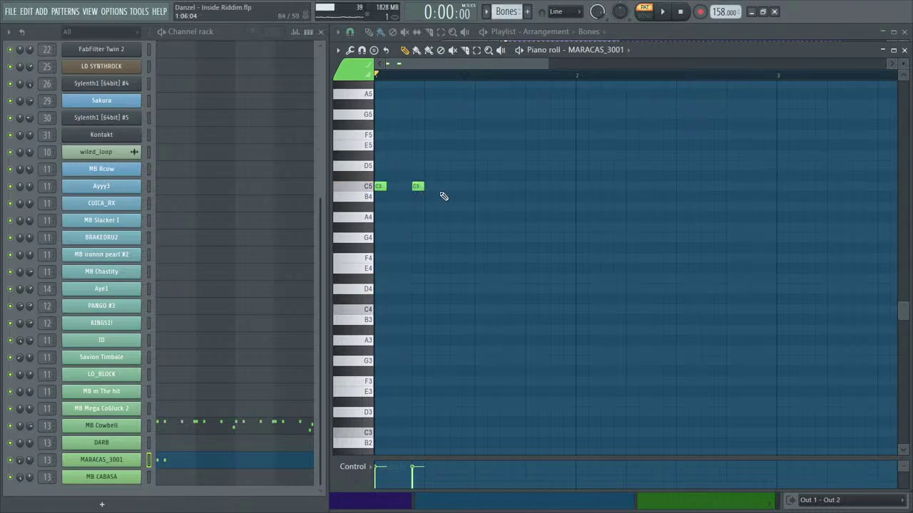
Duplicate the two maracas notes every beat until they fill four bars.
key("ctrl+b")
key("ctrl+b")
key("ctrl+b")
key("ctrl+b")
key("ctrl+b")
key("ctrl+b")
key("ctrl+b")
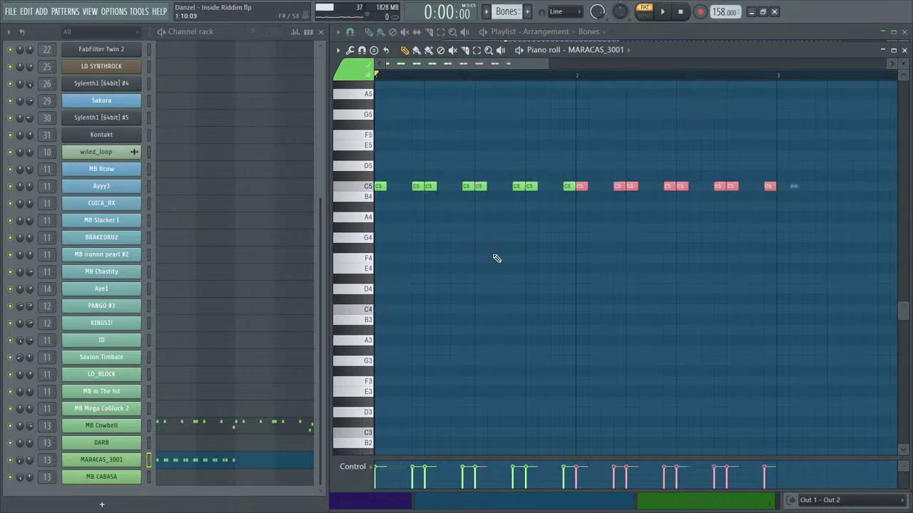
key("ctrl+b")
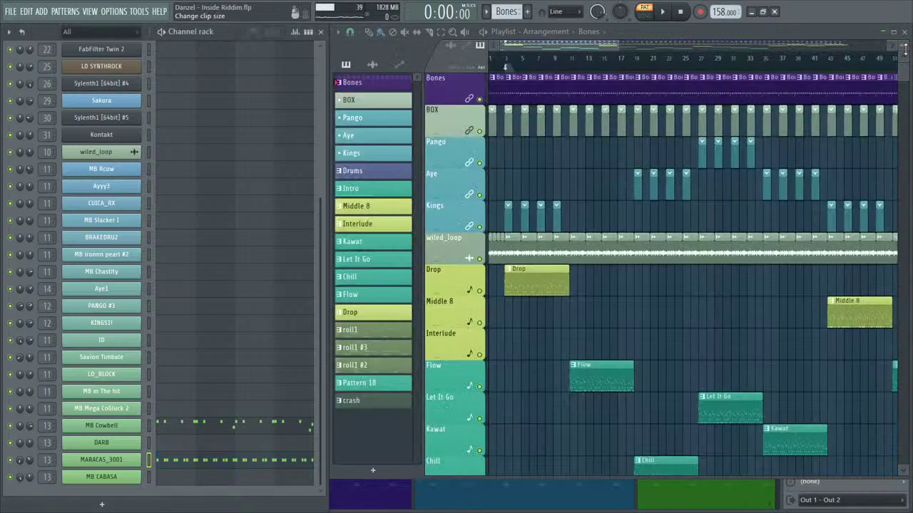
Delete all MARACAS_3001 notes from bar 2 onward, keeping only the first bar.
left_click(904, 50)
left_click(187, 462)
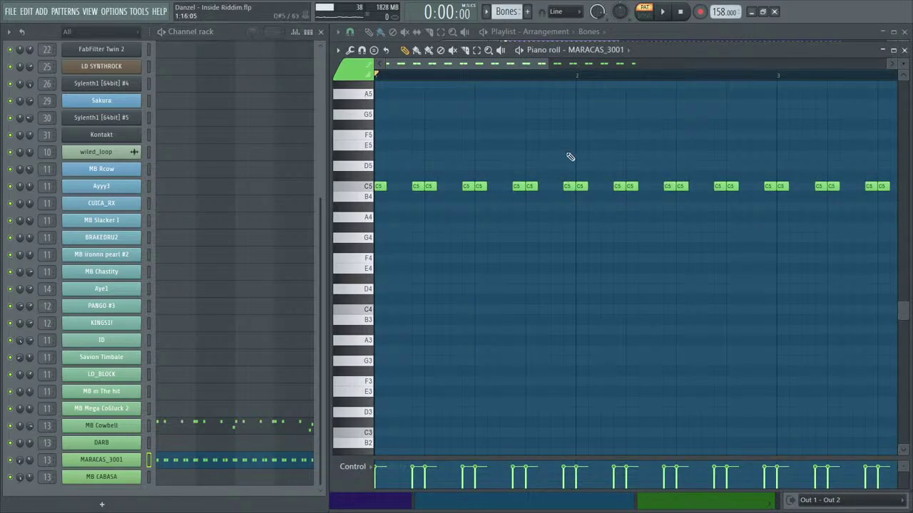
left_click_drag(547, 64, 647, 71)
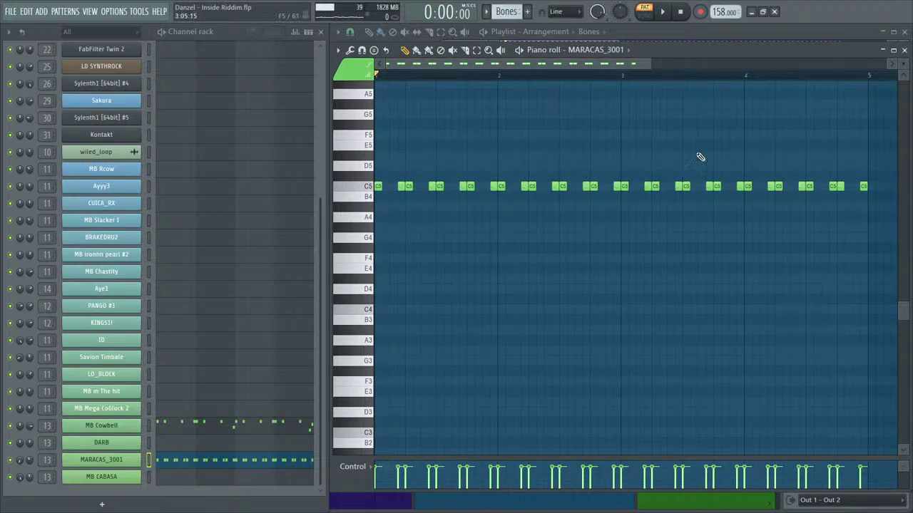
left_click_drag(871, 164, 506, 212)
key("Delete")
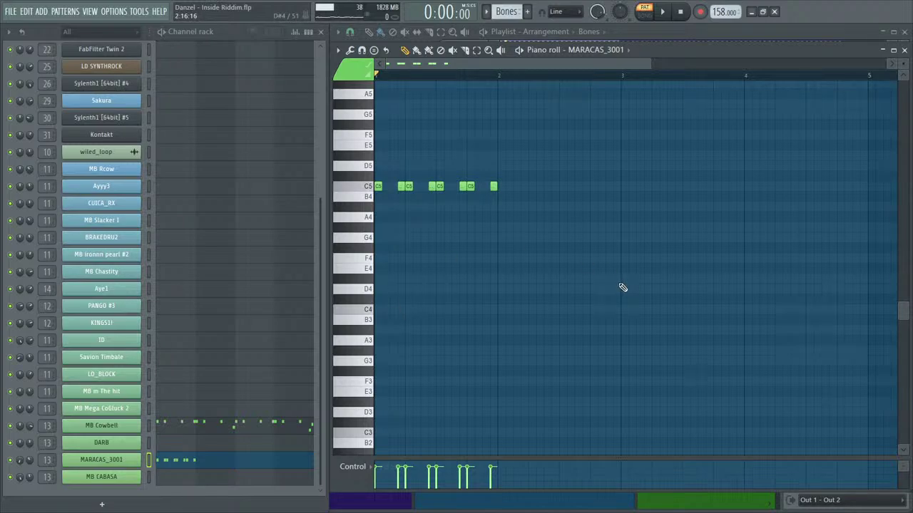
Duplicate the first bar of MARACAS_3001 C5 notes until they fill four bars, deselect them and close the piano roll.
key("ctrl+b")
key("ctrl+b")
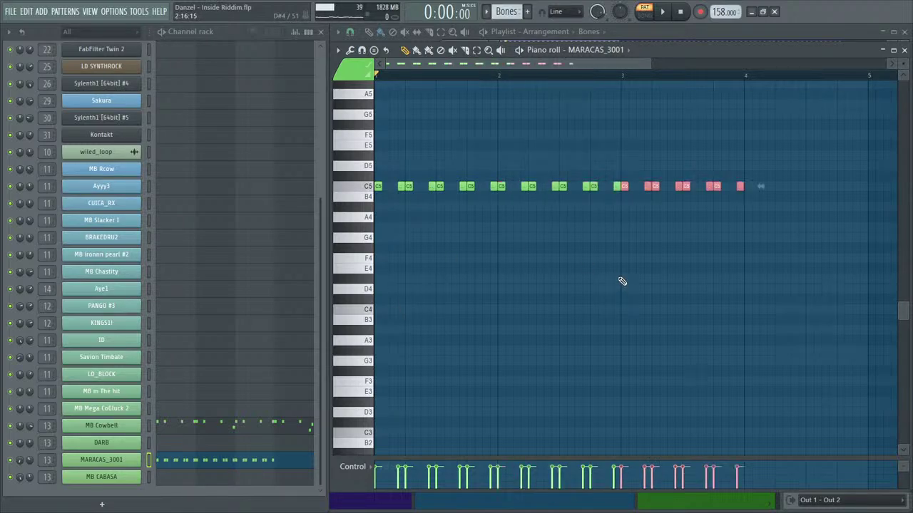
key("ctrl+b")
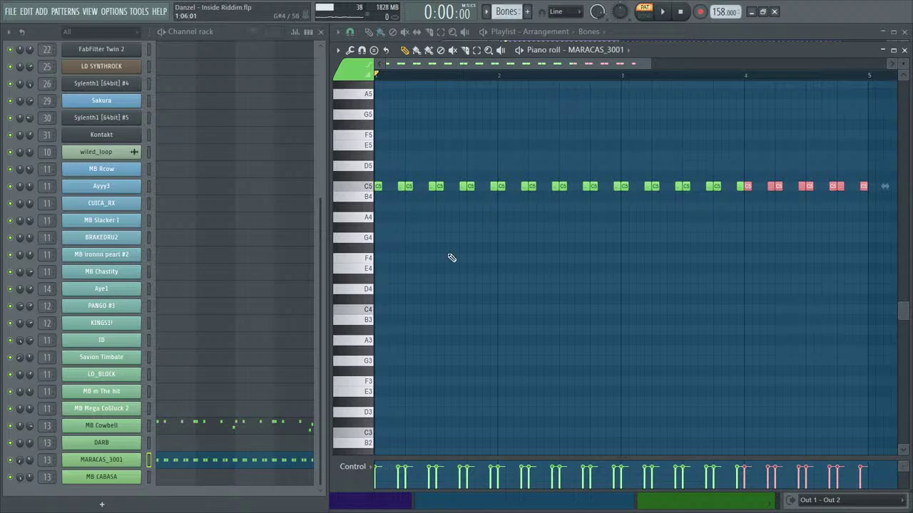
left_click(771, 135)
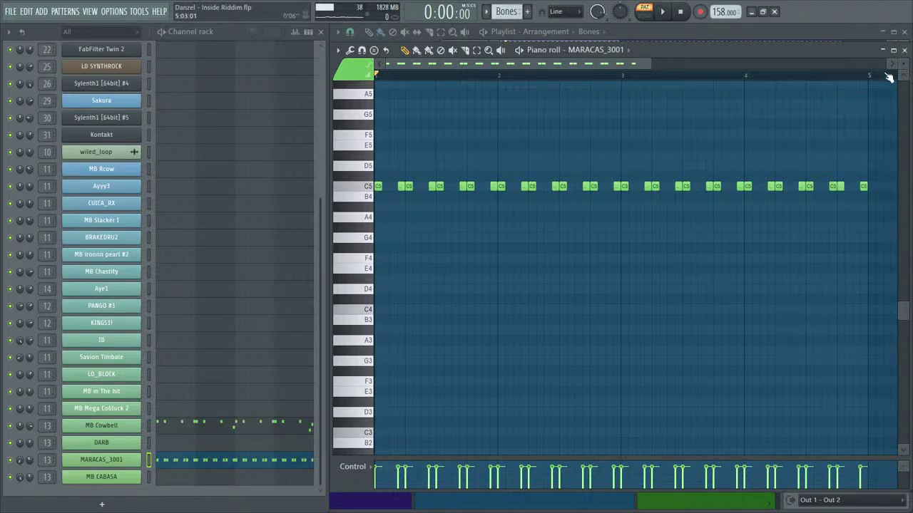
left_click(904, 51)
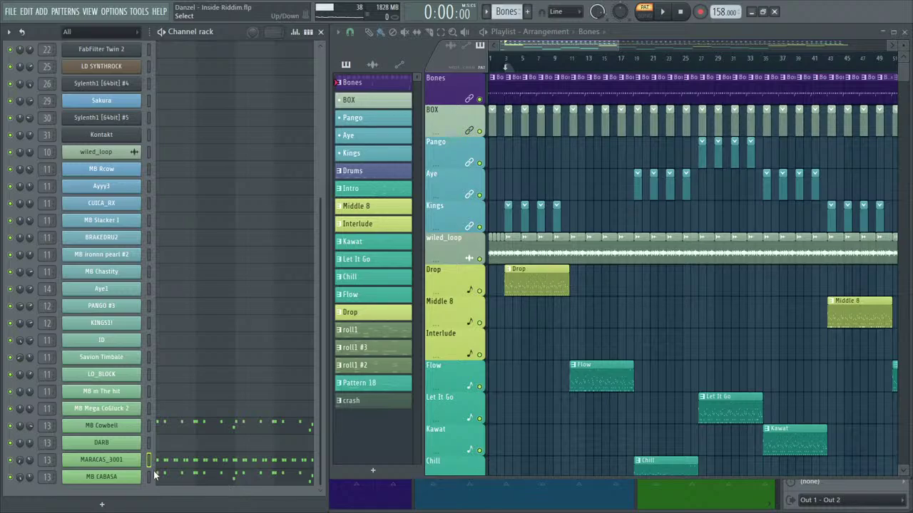
Give MB CABASA the same four-bar C5 notes as MARACAS_3001, check them in the piano roll during playback, and close it.
left_click(214, 474)
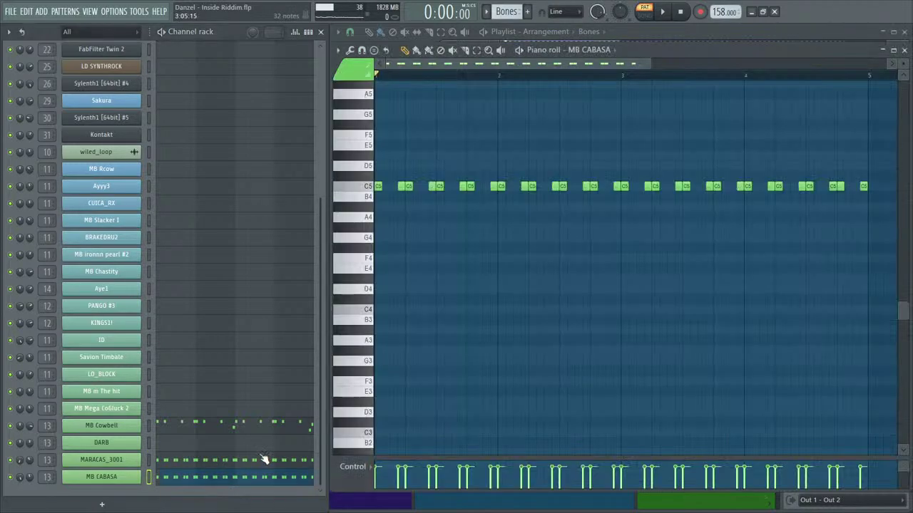
key("space")
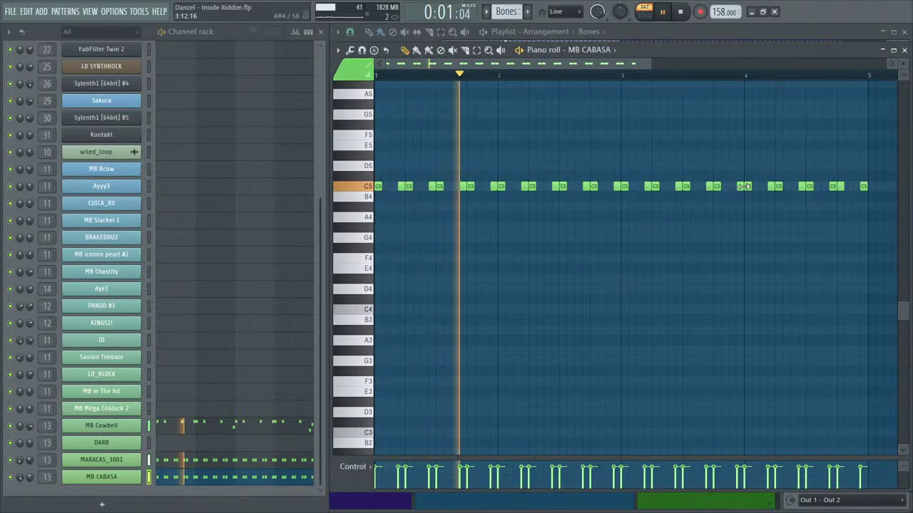
left_click(904, 50)
key("space")
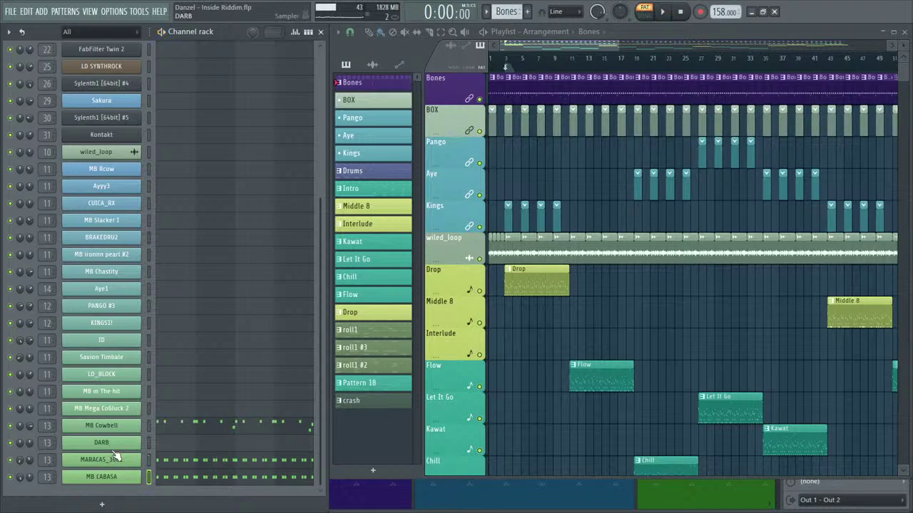
Save the project and play back the Bones pattern with the cowbell, maracas and cabasa parts together.
left_click(148, 461)
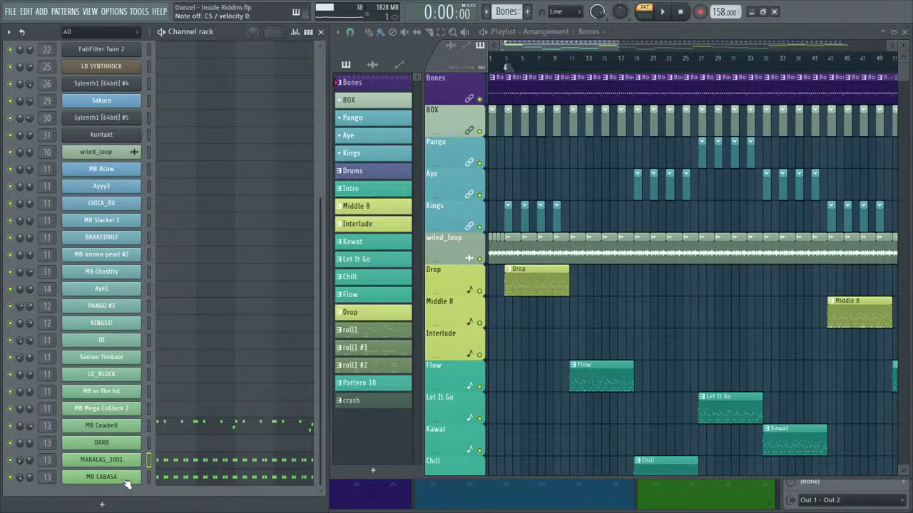
key("Down")
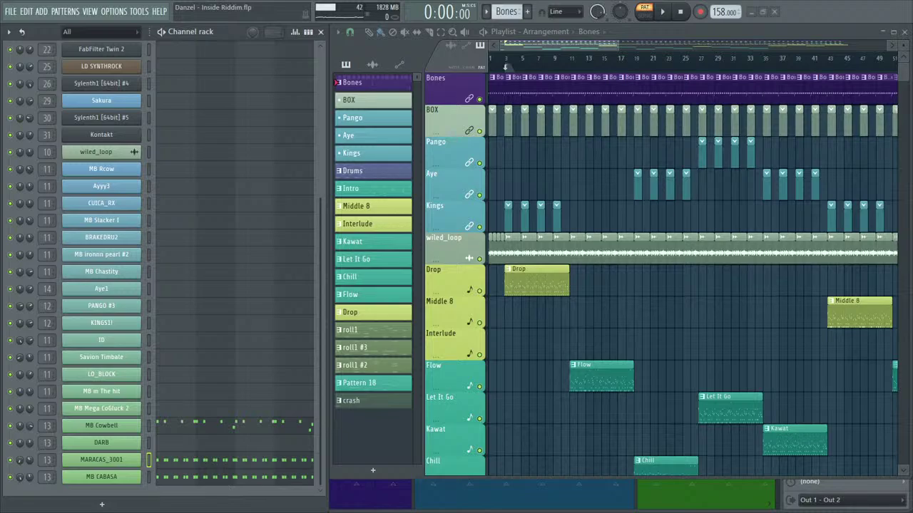
key("ctrl+s")
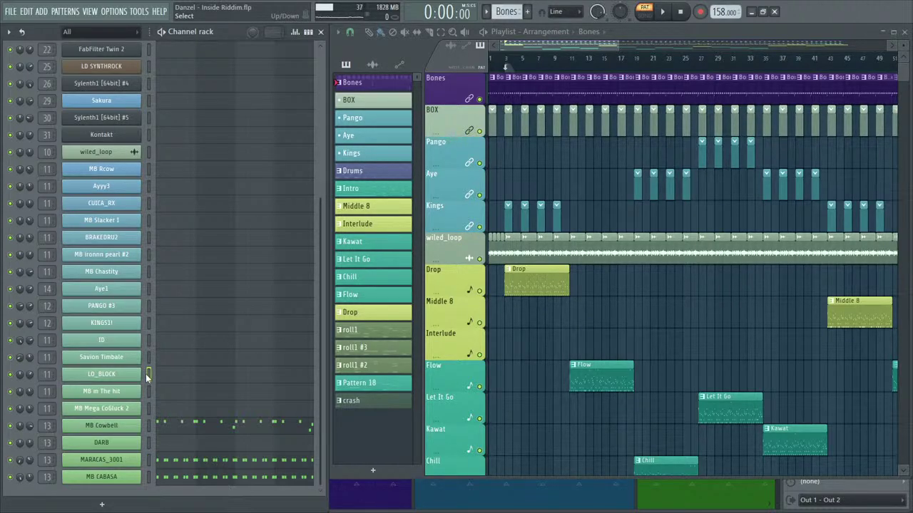
key("space")
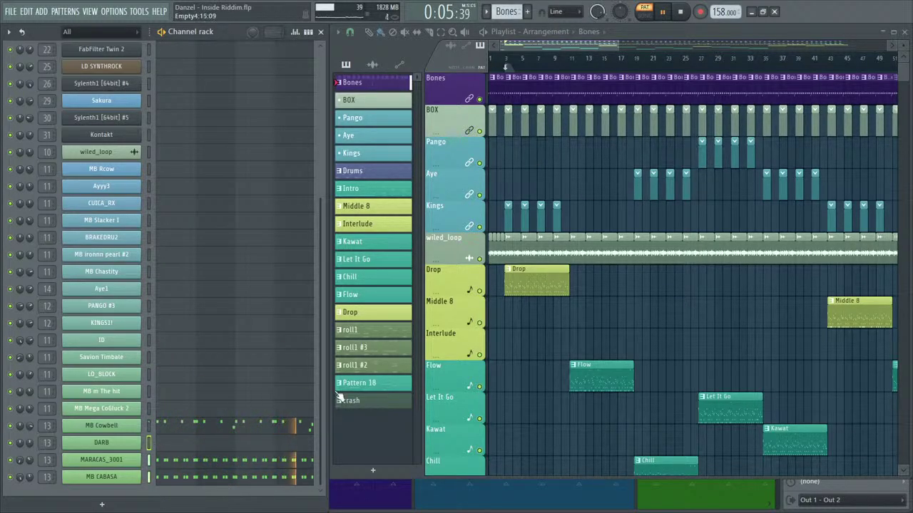
key("space")
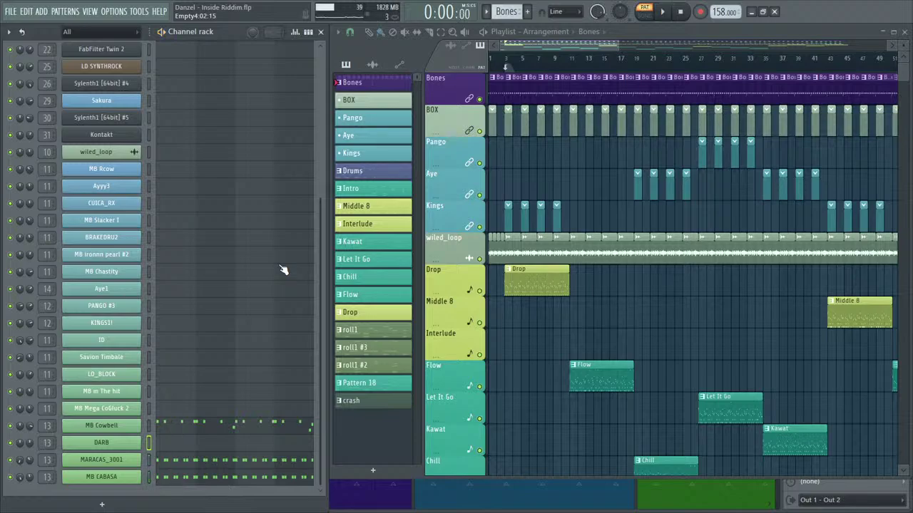
Inspect the sample settings of the wiled_loop channel used by the playlist clips, and close them.
left_click(514, 246)
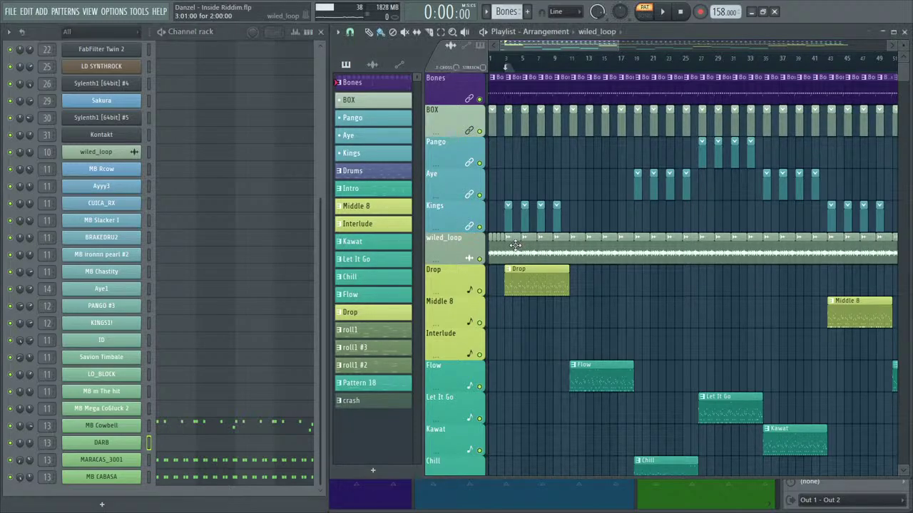
left_click(118, 153)
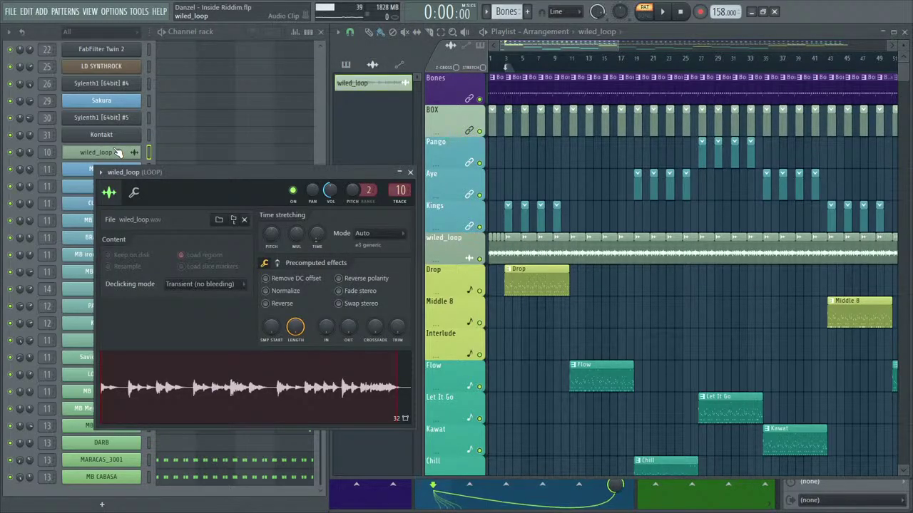
left_click(410, 172)
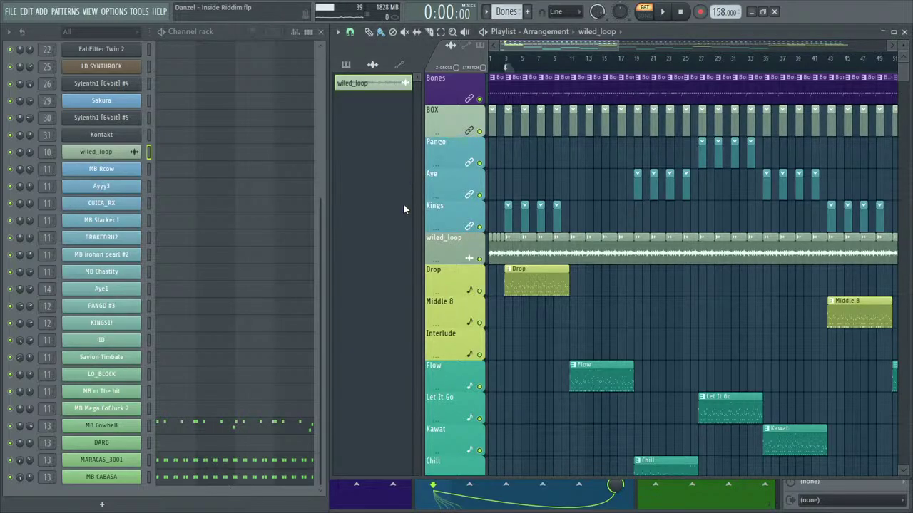
Browse the Samples folder to Danzel Music, Danzel - MB MegaBeats, and open its MB Loops folder.
key("alt+F8")
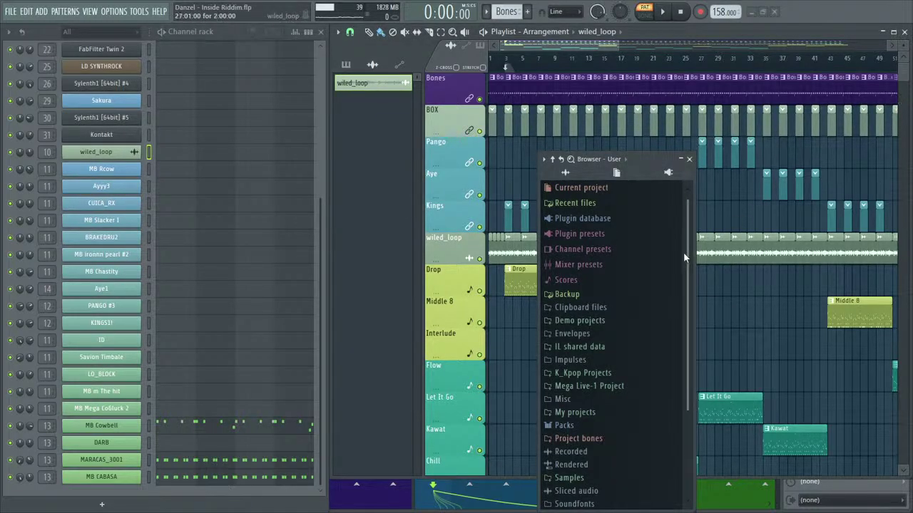
scroll(602, 442, "down", 3)
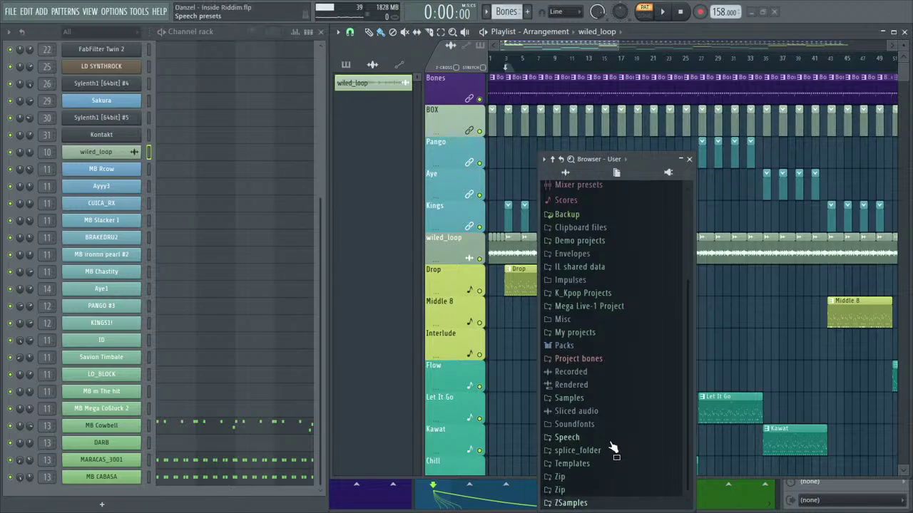
left_click(575, 401)
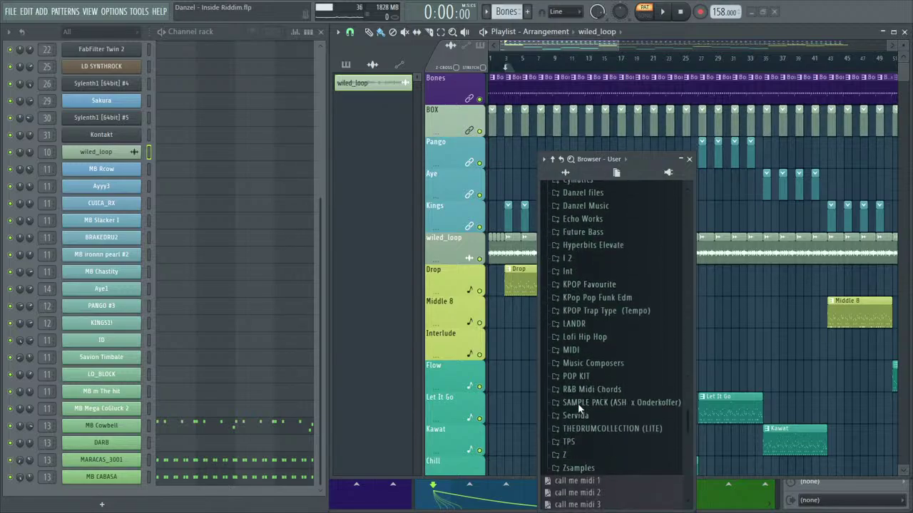
left_click_drag(578, 403, 590, 376)
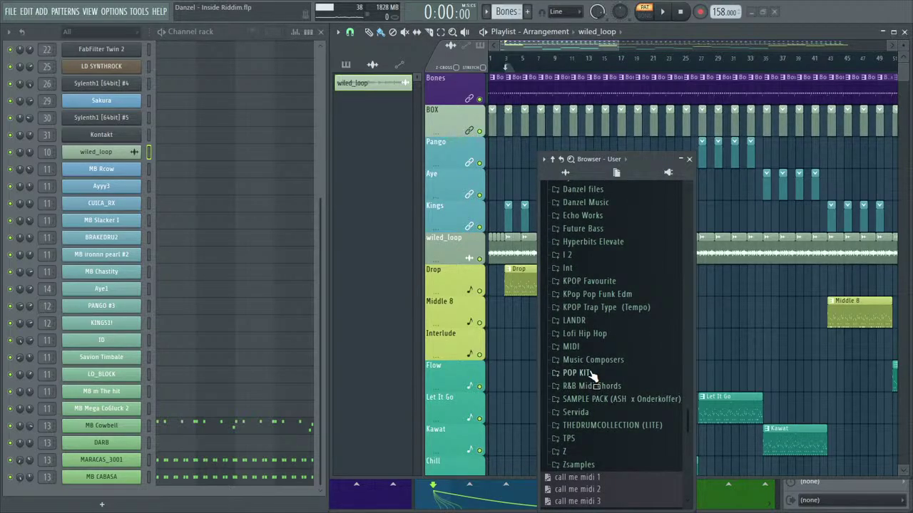
scroll(622, 379, "up", 2)
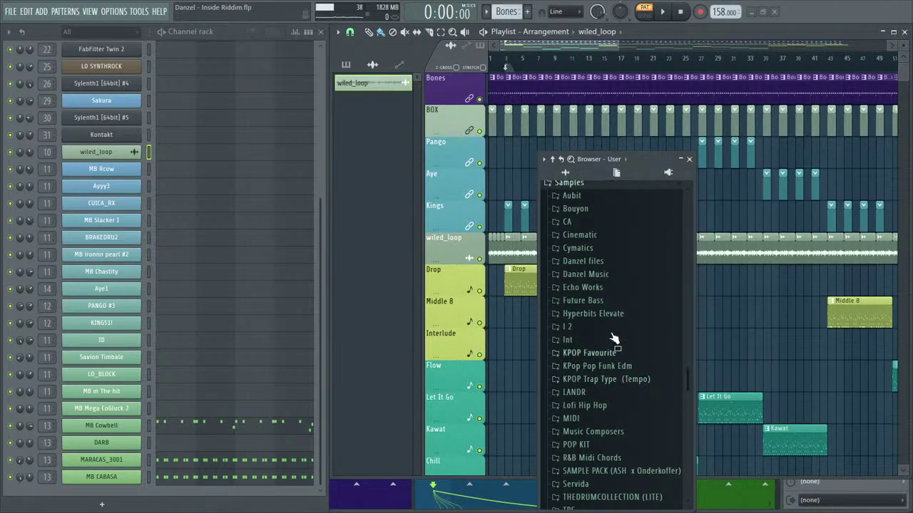
left_click(601, 278)
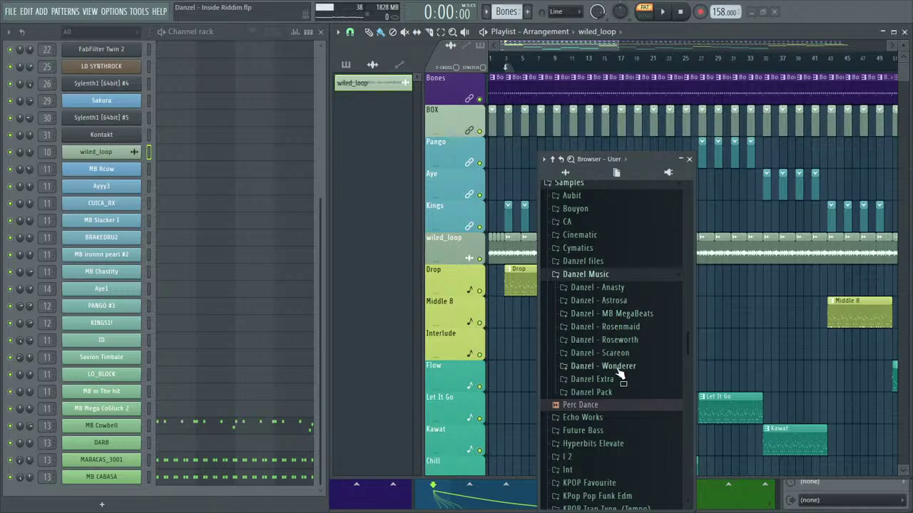
left_click(634, 317)
scroll(632, 350, "down", 3)
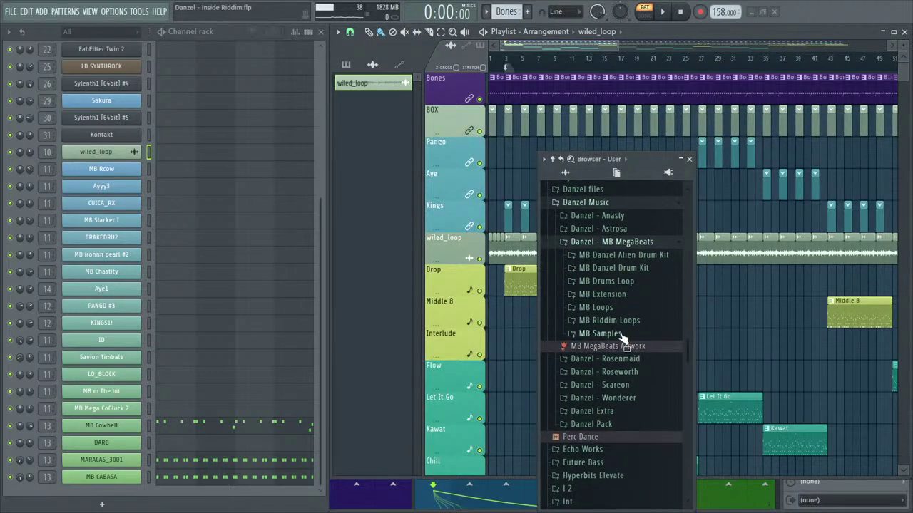
left_click(607, 308)
Audition MB Desent Loop and several MB Groove loops, including numbers 2, 3, 4, 8 and 9.
left_click(618, 224)
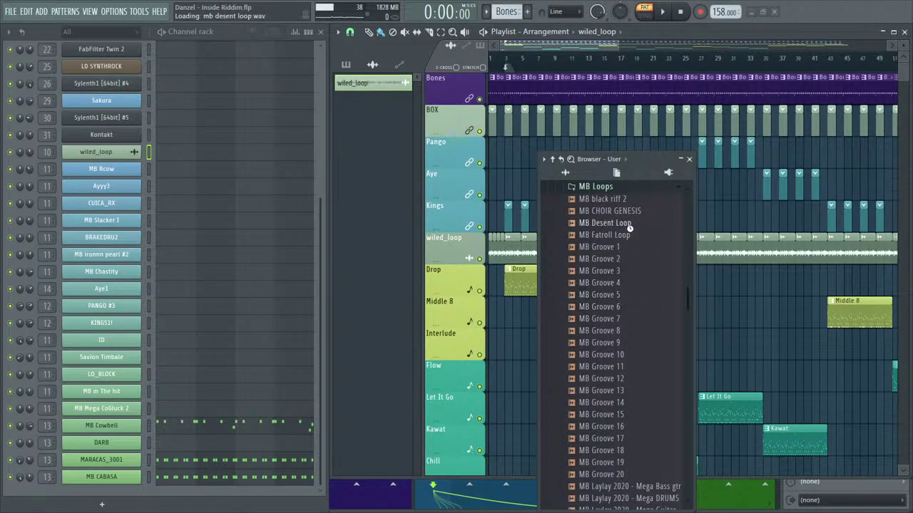
left_click(620, 260)
left_click(621, 272)
left_click(617, 331)
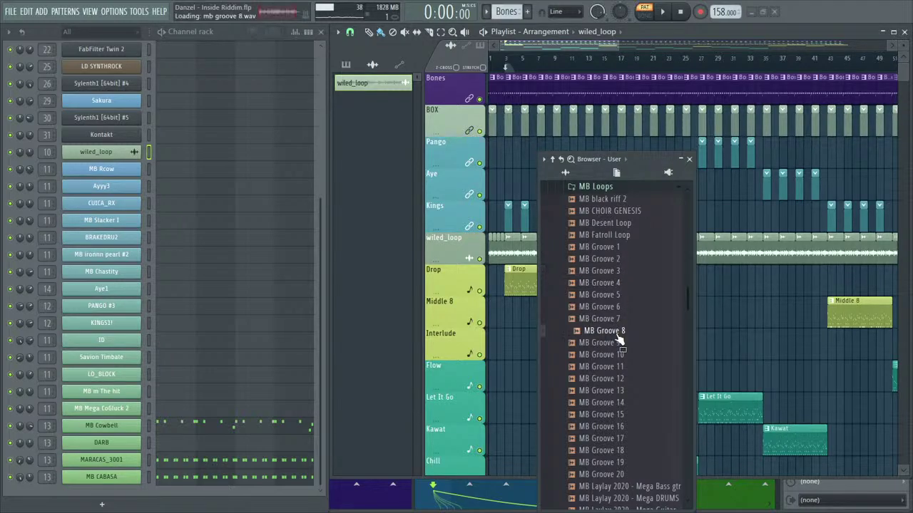
left_click(619, 342)
left_click(621, 260)
left_click(621, 271)
left_click(619, 283)
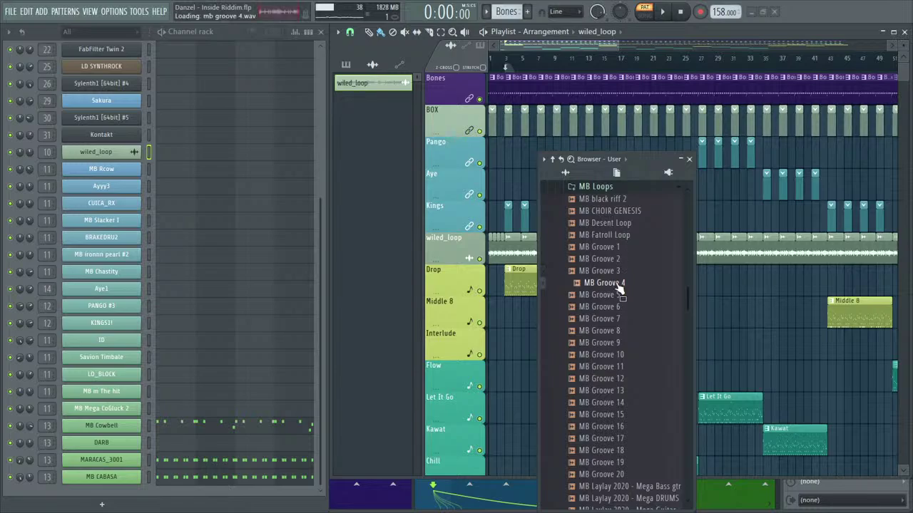
Replace the wiled_loop channel's sample with MB Groove 3 and close the file browser.
left_click(617, 274)
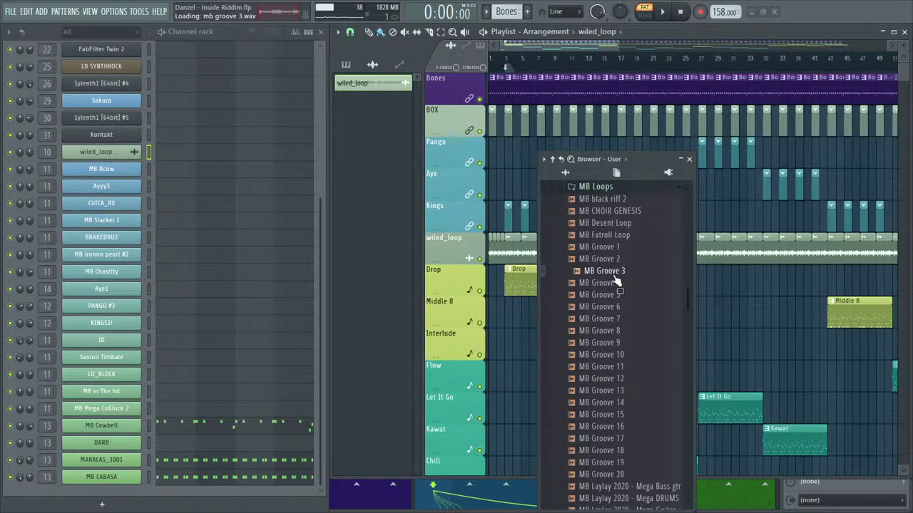
left_click_drag(612, 280, 98, 160)
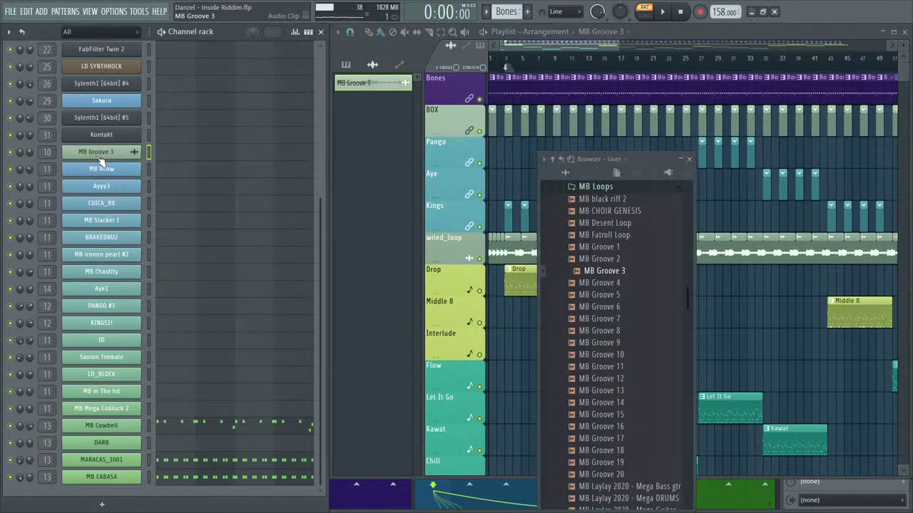
left_click(689, 159)
Play the song from bar 3 with the Drop track temporarily muted, then stop playback and unmute the track.
key("l")
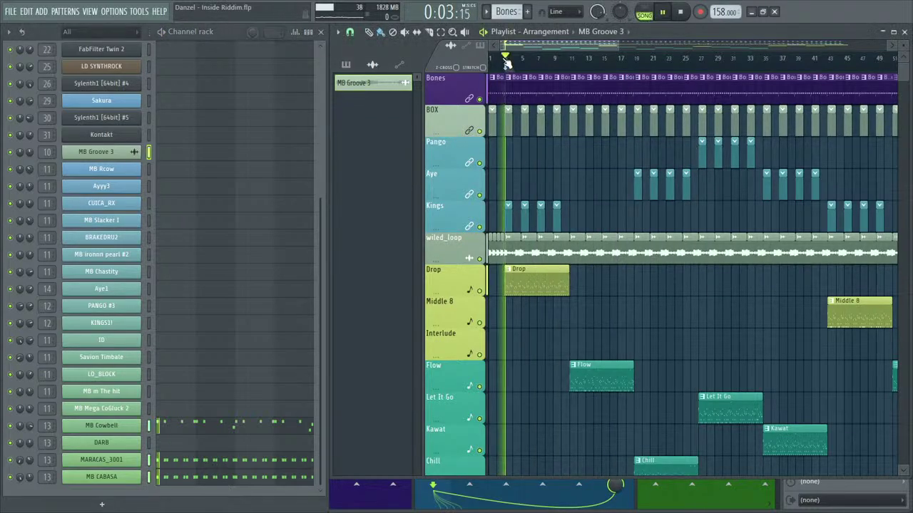
left_click(480, 291)
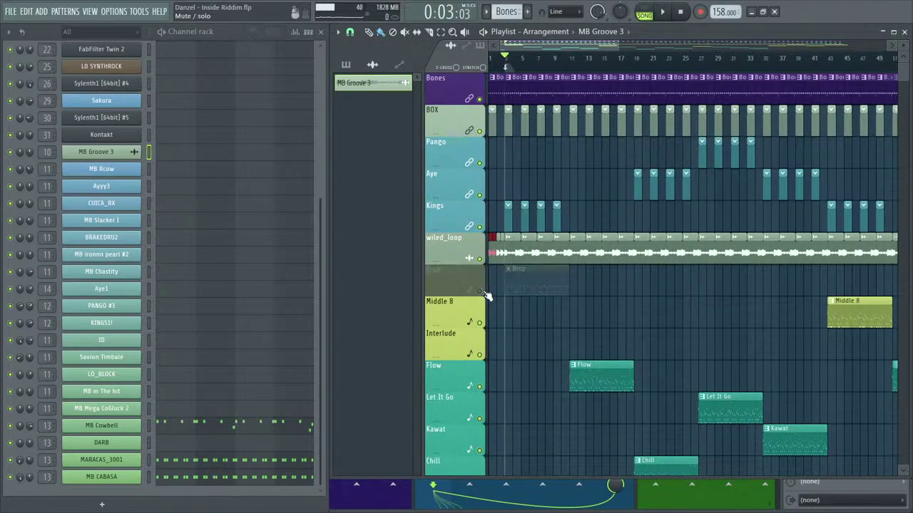
key("space")
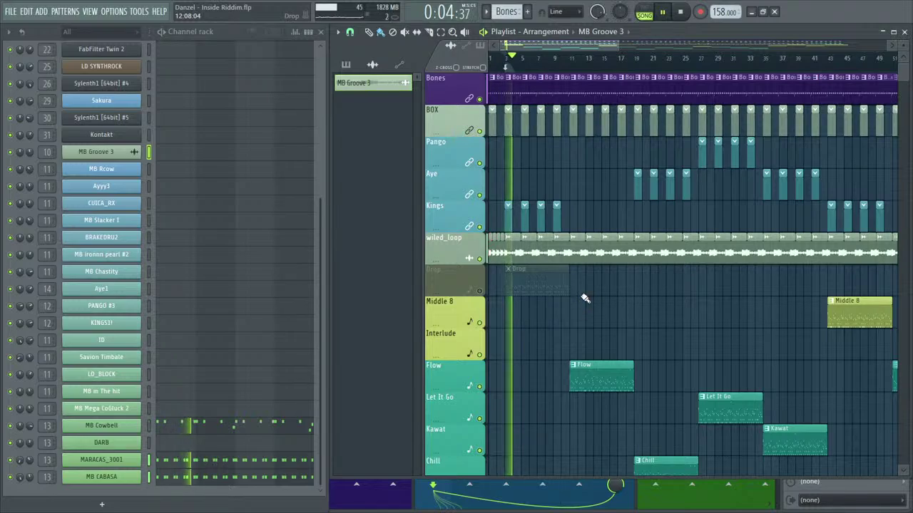
key("space")
left_click(480, 291)
Examine the MB DRUM (REAL) notes of the Drop pattern in the piano roll and close it.
left_click(556, 285)
scroll(224, 177, "up", 5)
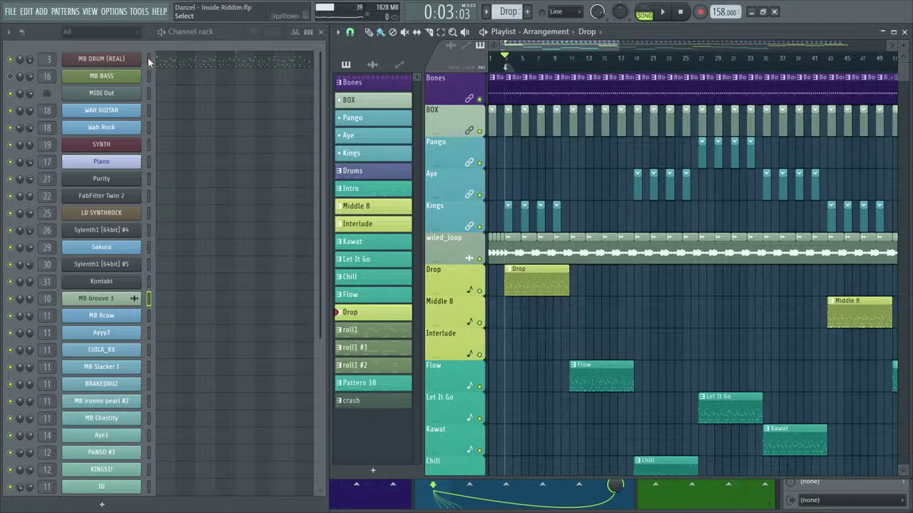
left_click(206, 60)
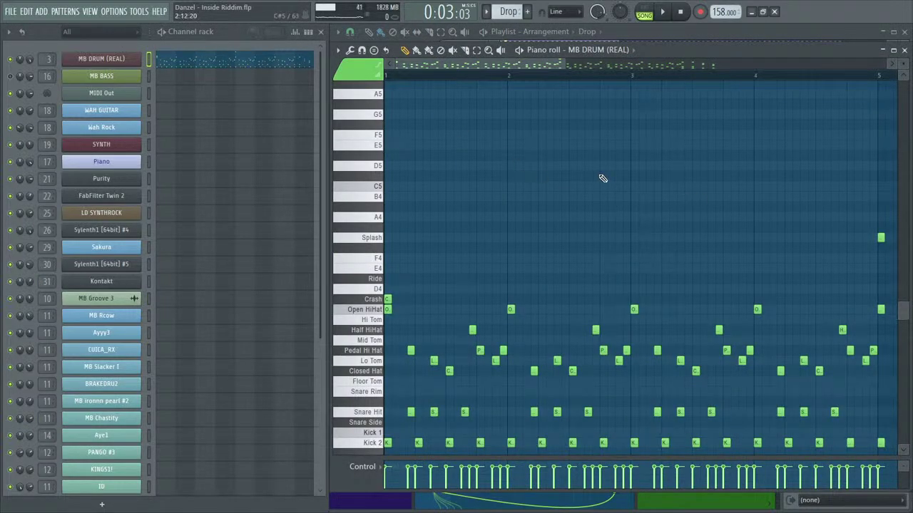
scroll(595, 179, "down", 3)
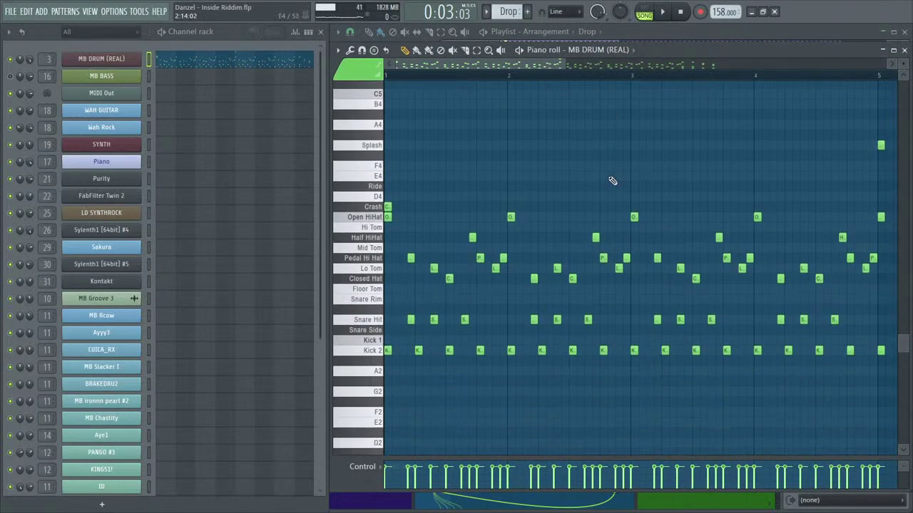
left_click(904, 50)
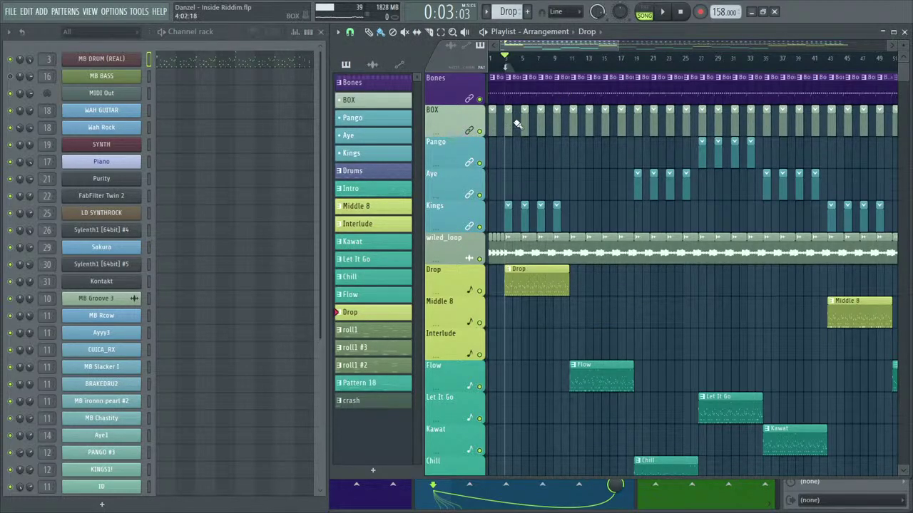
left_click_drag(619, 45, 637, 46)
scroll(626, 341, "down", 1)
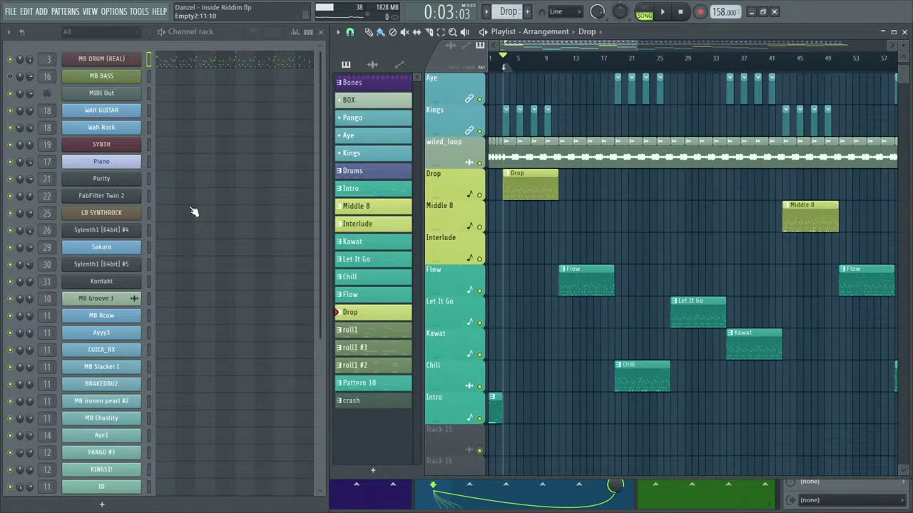
Select the BOX pattern and open the MB Mega CoGluck 2 channel in the piano roll.
scroll(532, 122, "up", 2)
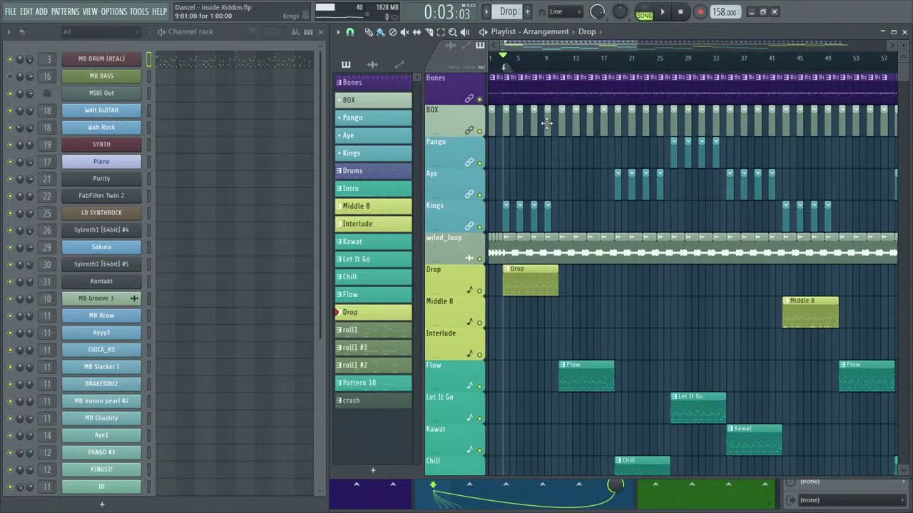
left_click(491, 120)
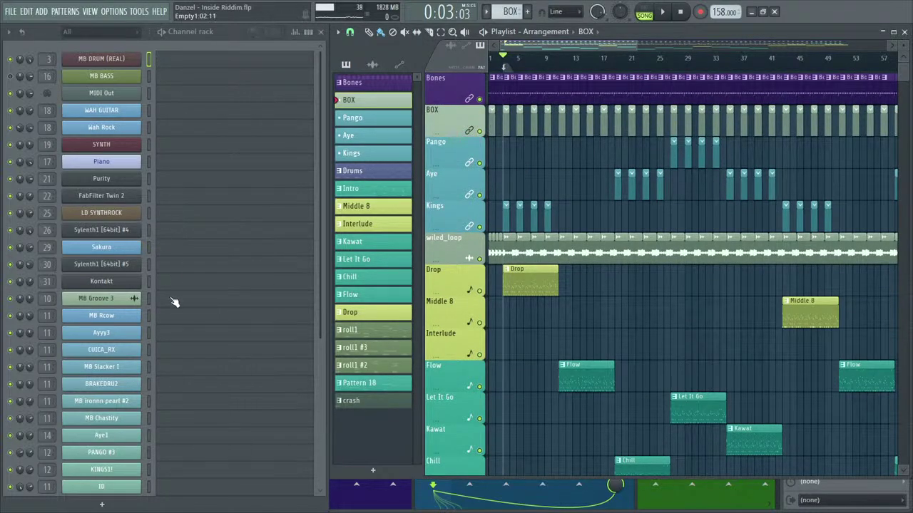
left_click(150, 316)
left_click(198, 319)
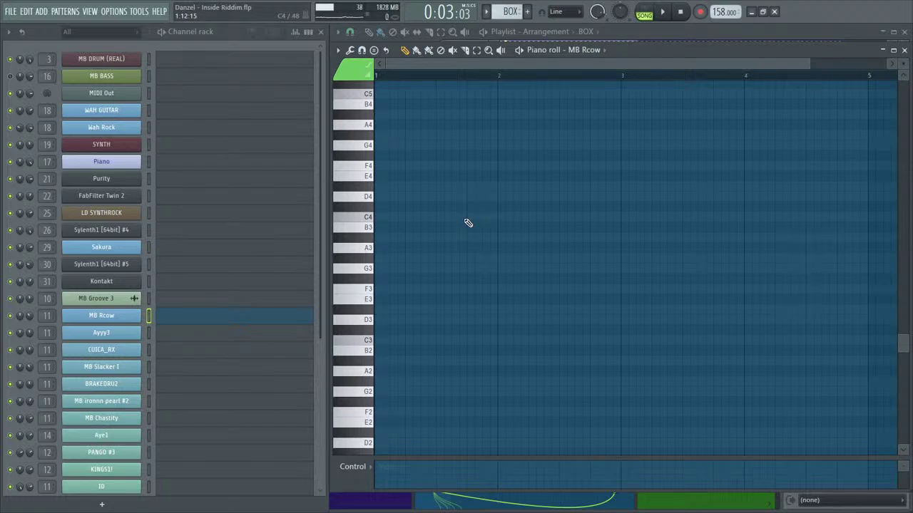
scroll(295, 373, "down", 8)
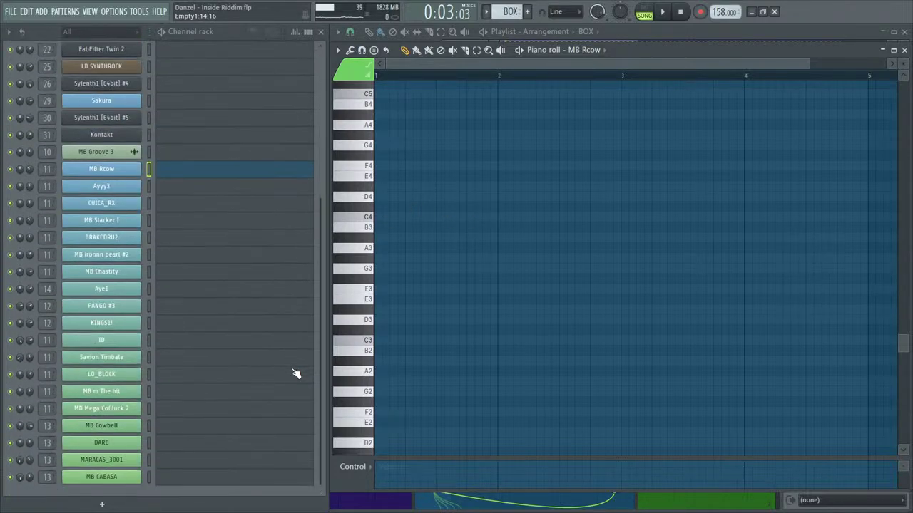
left_click(180, 414)
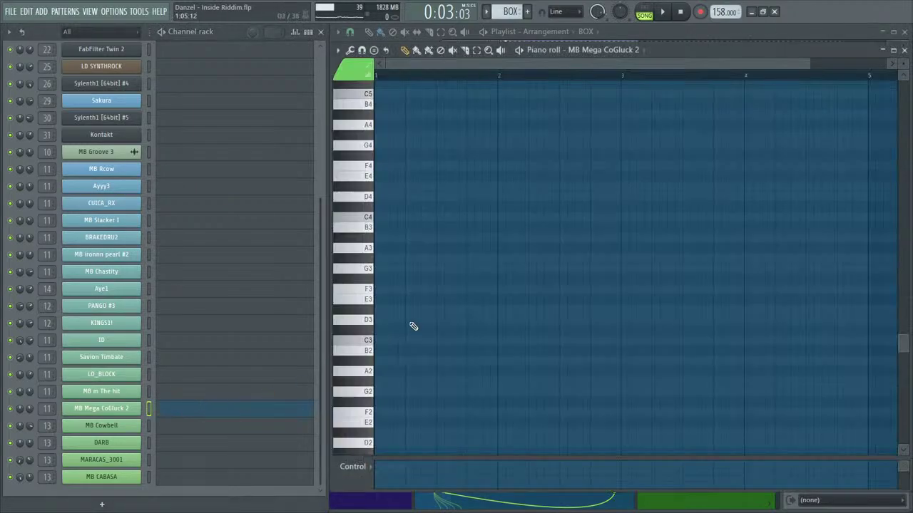
Mute the MB DRUM (REAL) channel and, checking with playback, add the notes D5, C5, D#5, D5, A4 and A#4 across bar 1.
left_click_drag(367, 274, 465, 124)
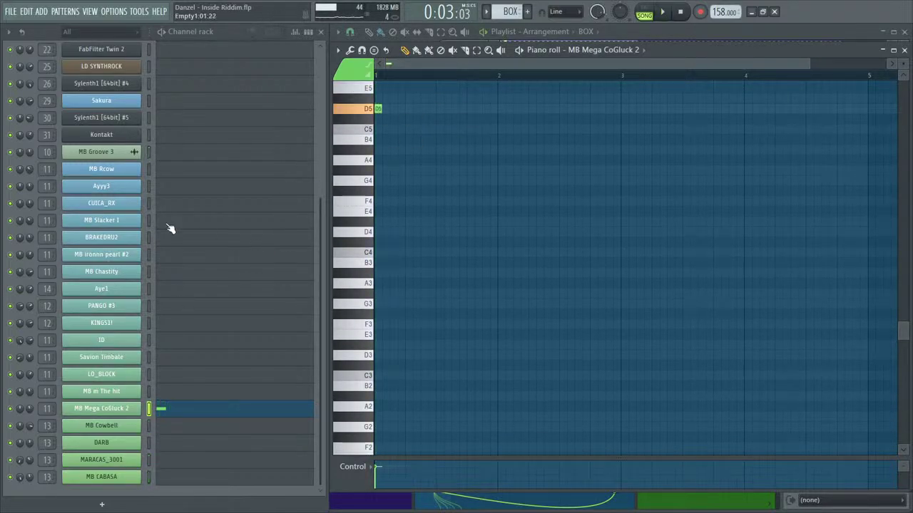
left_click(321, 57)
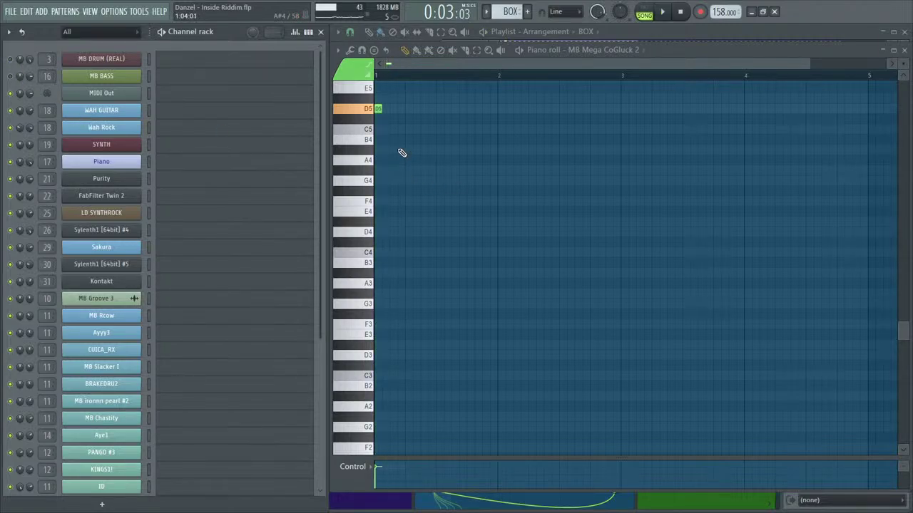
key("space")
left_click(401, 129)
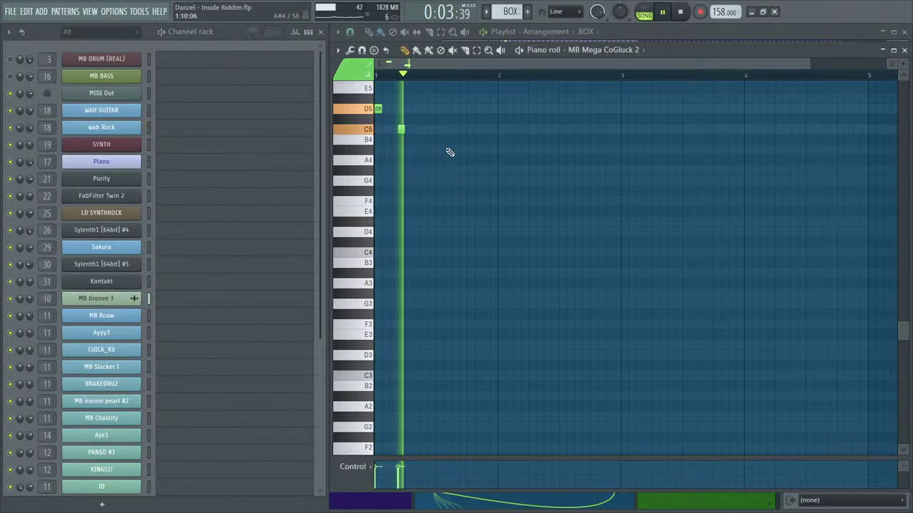
left_click(423, 98)
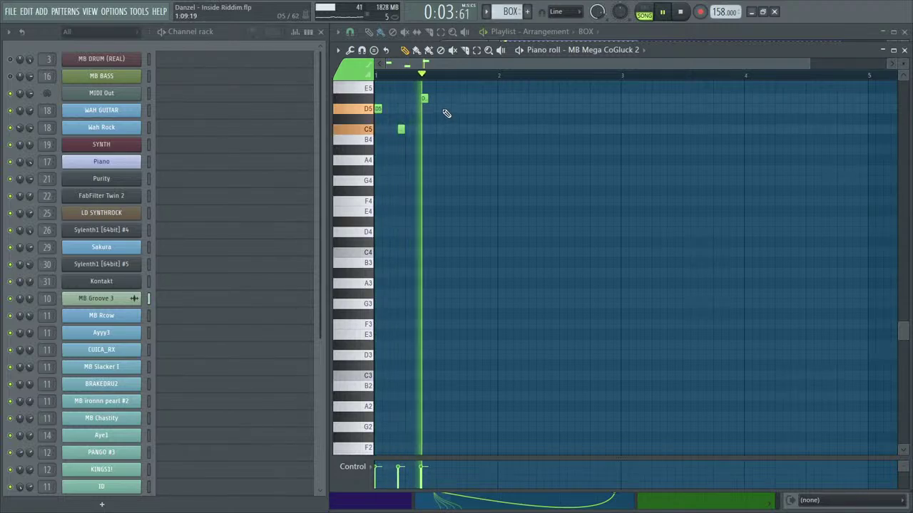
left_click(454, 108)
key("space")
key("space")
left_click(484, 161)
key("space")
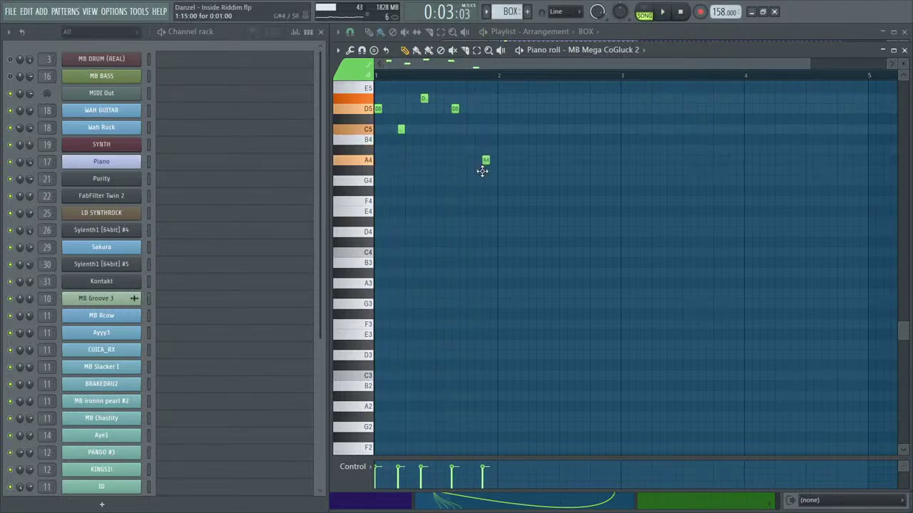
left_click(493, 150)
key("space")
Duplicate the bar 1 phrase into bar 2, keep only these two bars and stop playback.
key("ctrl+b")
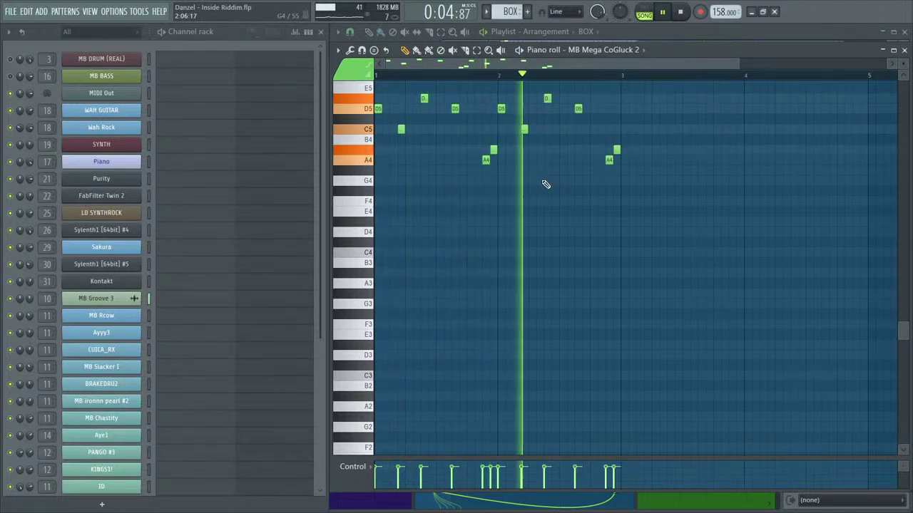
key("ctrl+b")
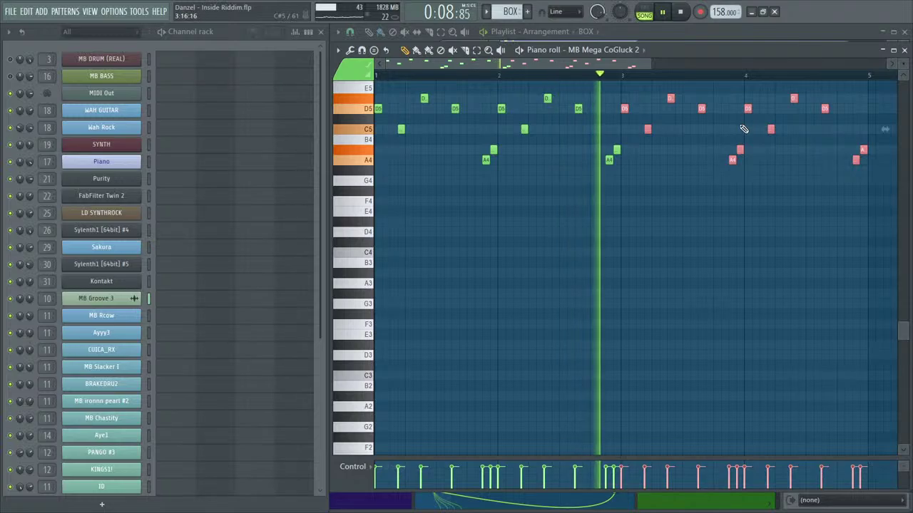
key("Delete")
key("space")
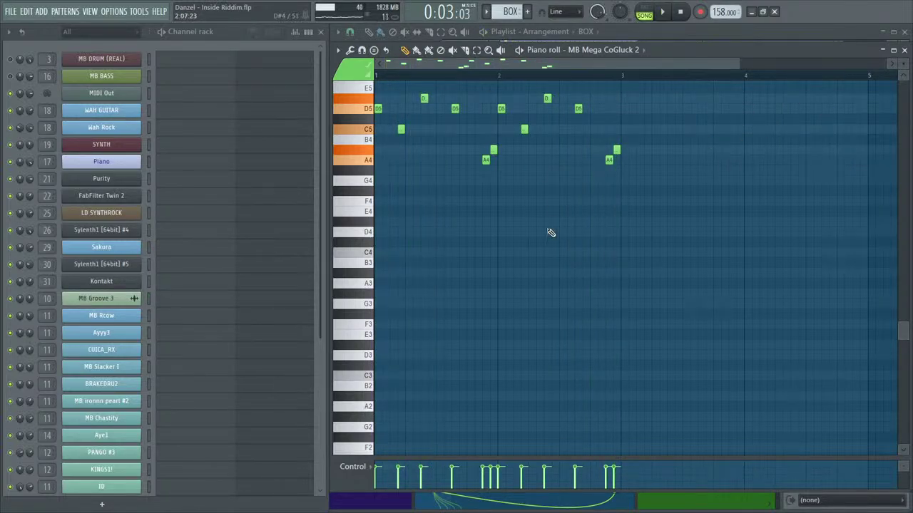
Try the whole phrase two semitones lower, return it to its original pitch, deselect it and close the piano roll.
scroll(534, 235, "up", 3)
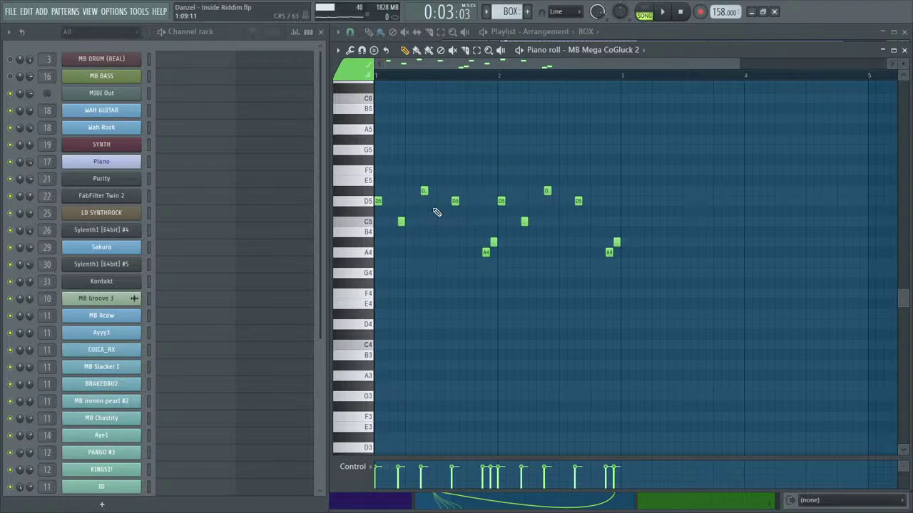
key("ctrl+a")
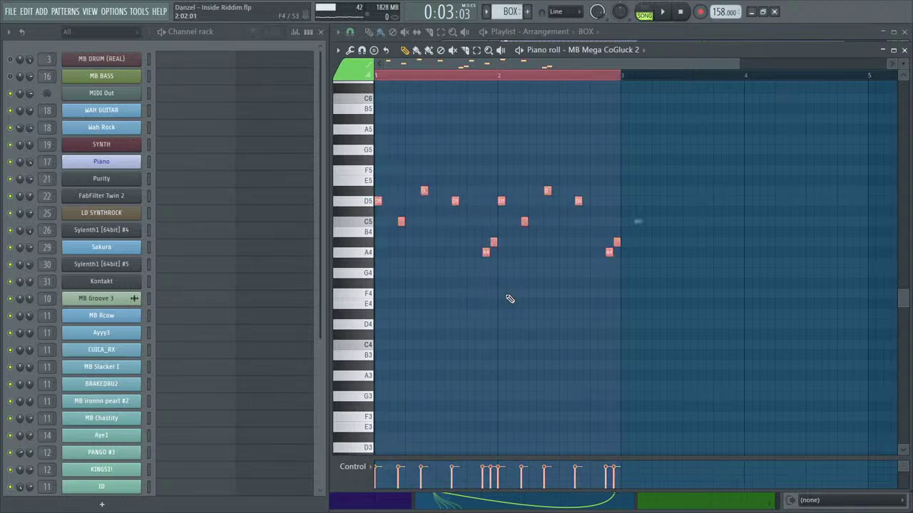
key("Down")
key("Down")
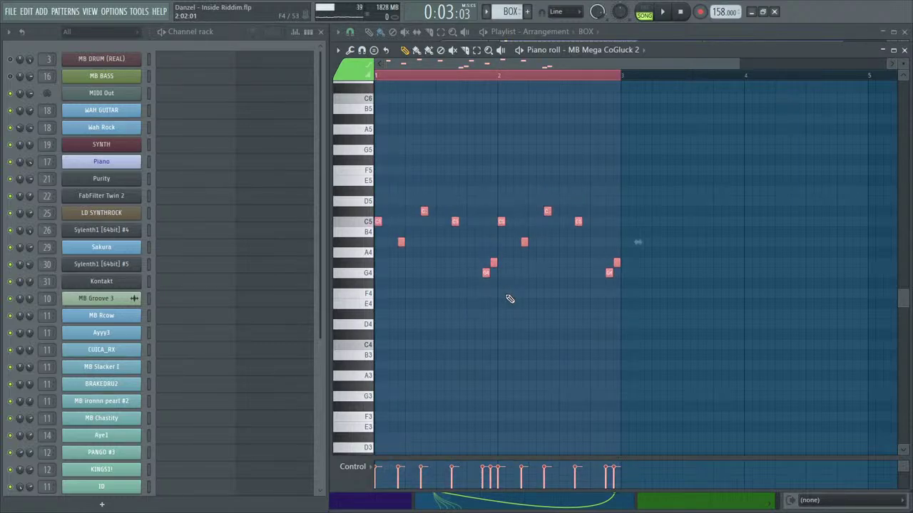
key("Up")
key("Up")
key("ctrl+d")
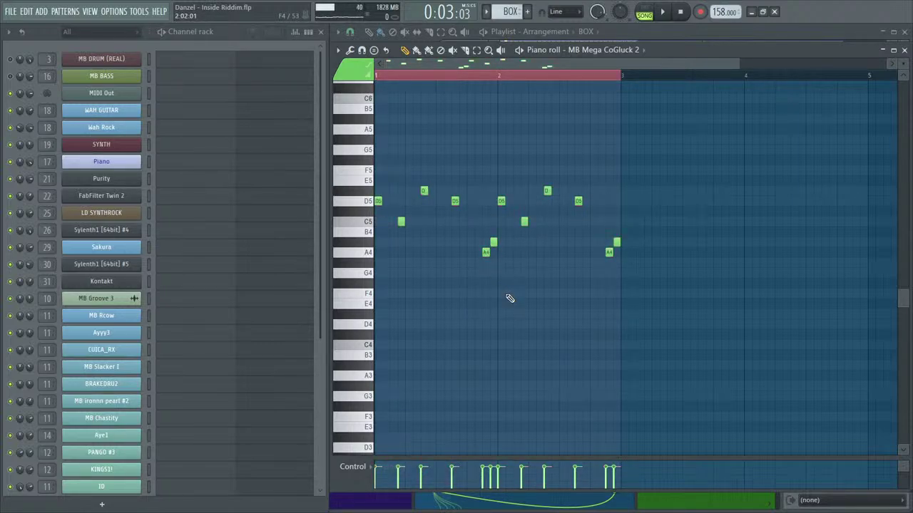
left_click(904, 50)
Duplicate the two-bar MB Mega CoGluck 2 phrase into bars 3 and 4, deselect the notes and close the piano roll.
scroll(270, 306, "down", 3)
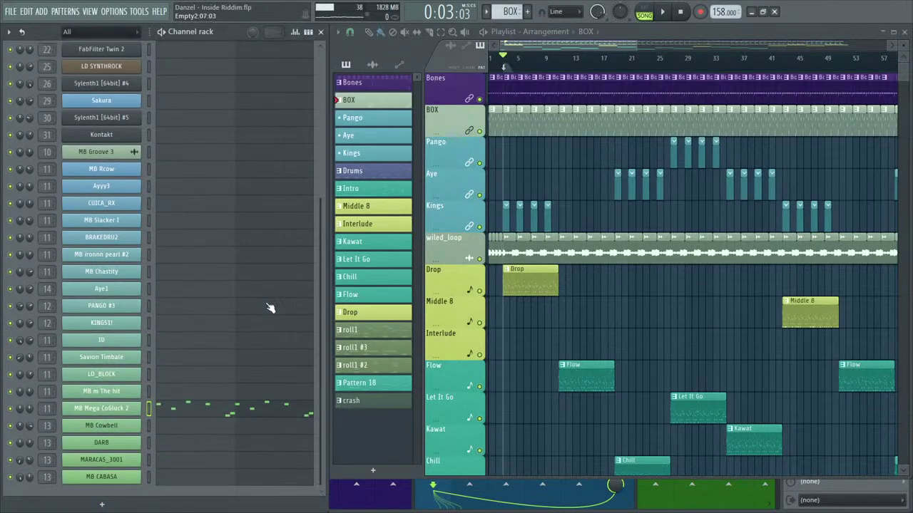
left_click(246, 408)
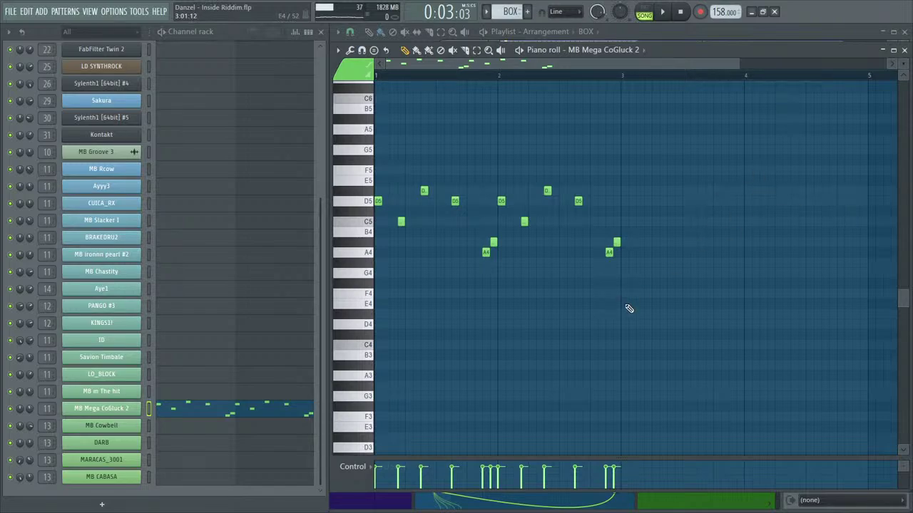
key("ctrl+b")
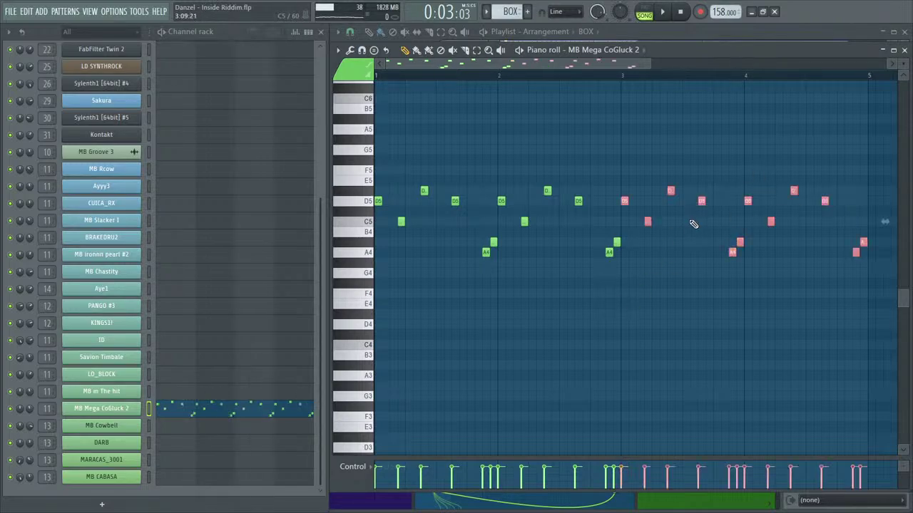
key("ctrl+d")
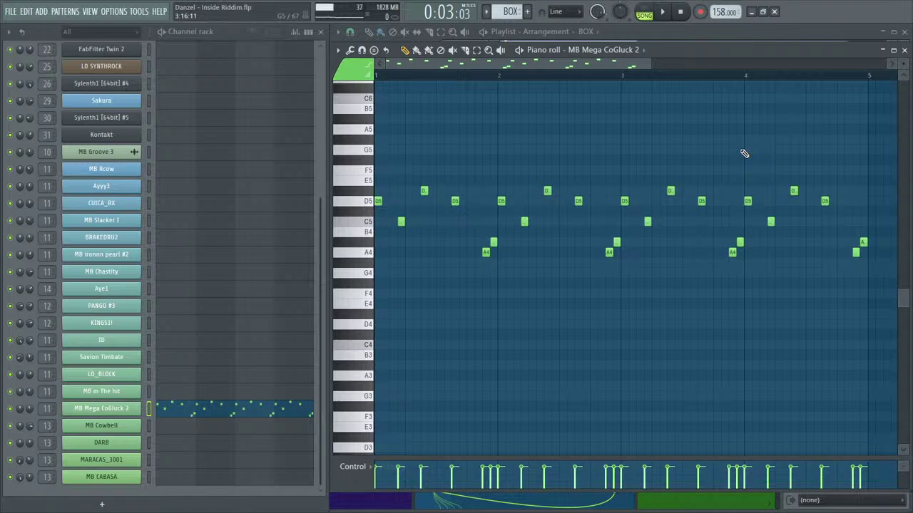
left_click(905, 54)
During song playback, add D5 at the start of bar 1 and A5, D5 and A#5 near the end of bar 2 on MB m The hit.
key("space")
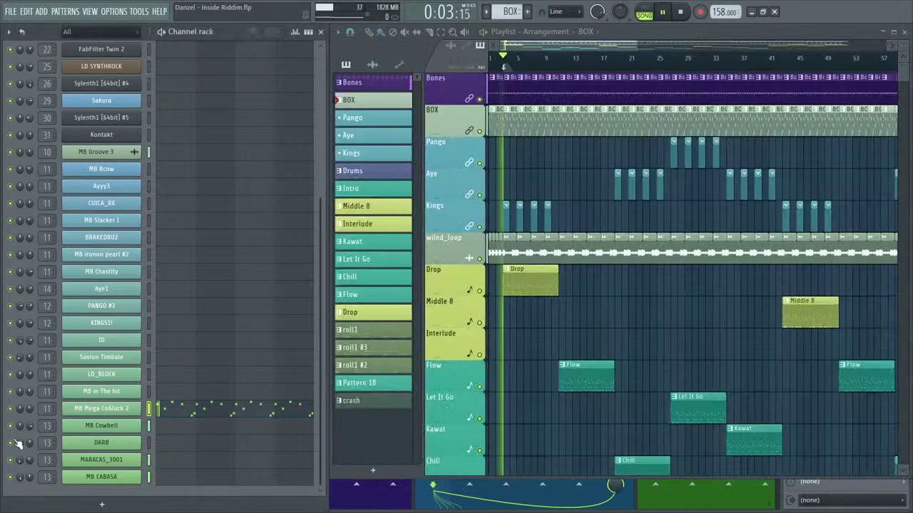
left_click(166, 394)
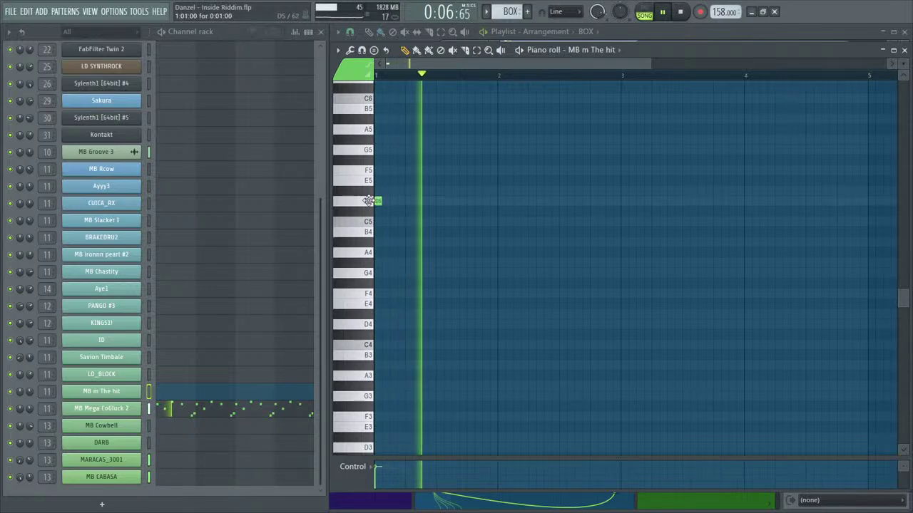
left_click(610, 200)
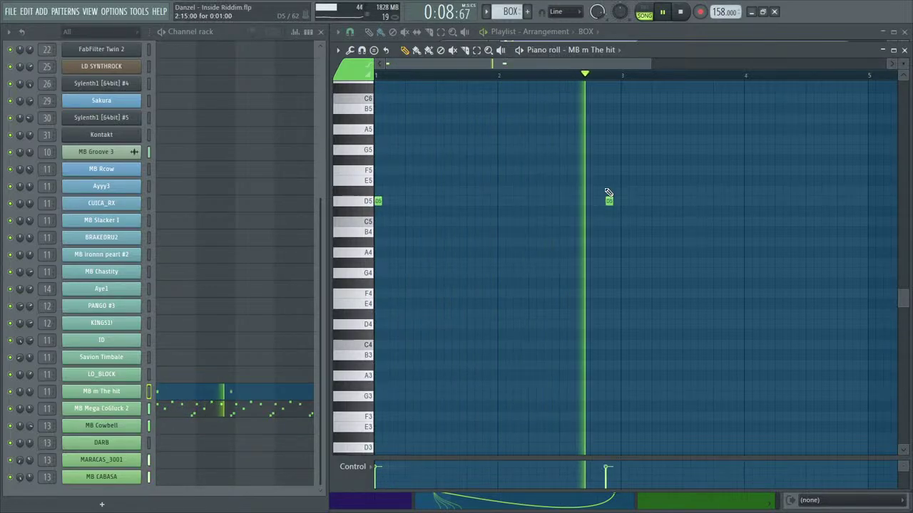
left_click(593, 129)
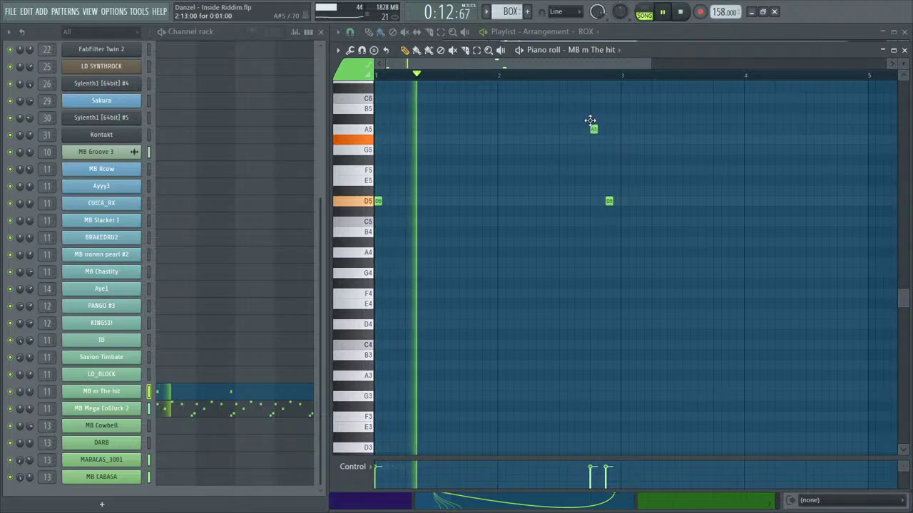
left_click(617, 119)
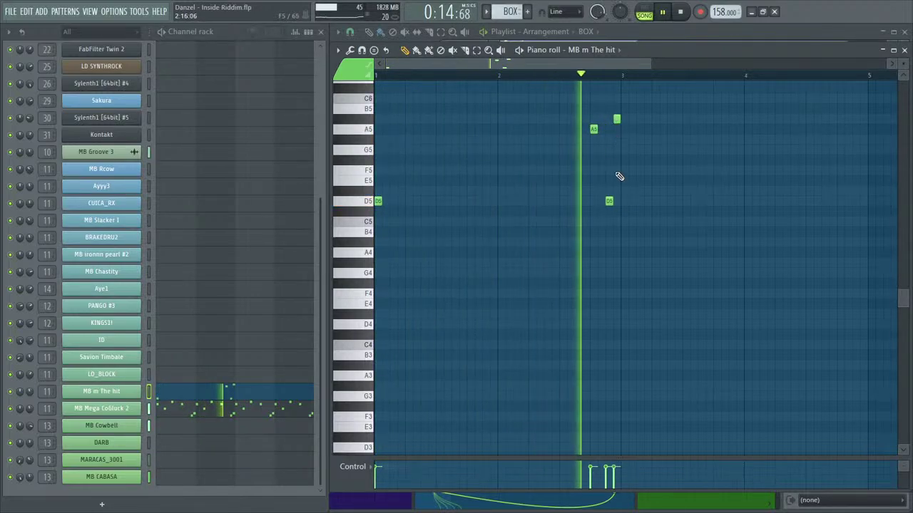
left_click(904, 50)
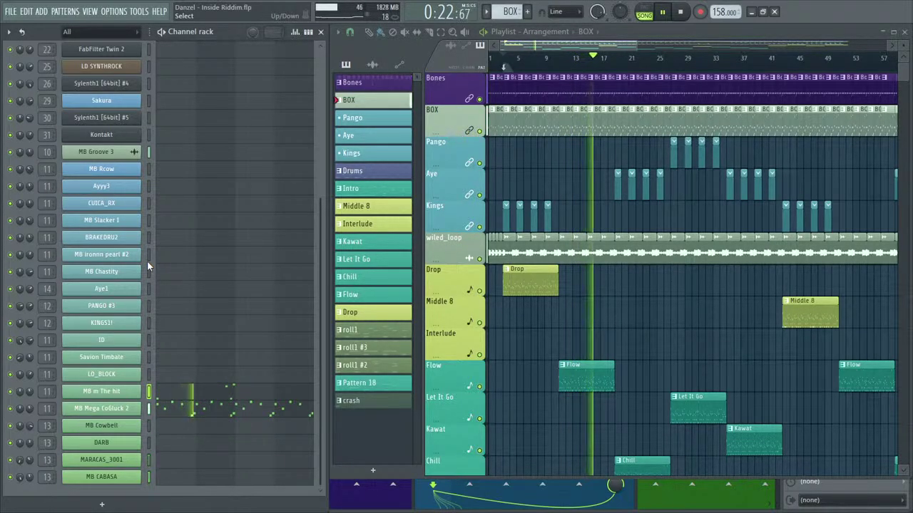
Stop playback, set the MB Rcow sampler's root note to A4 and close its channel settings.
left_click(173, 172)
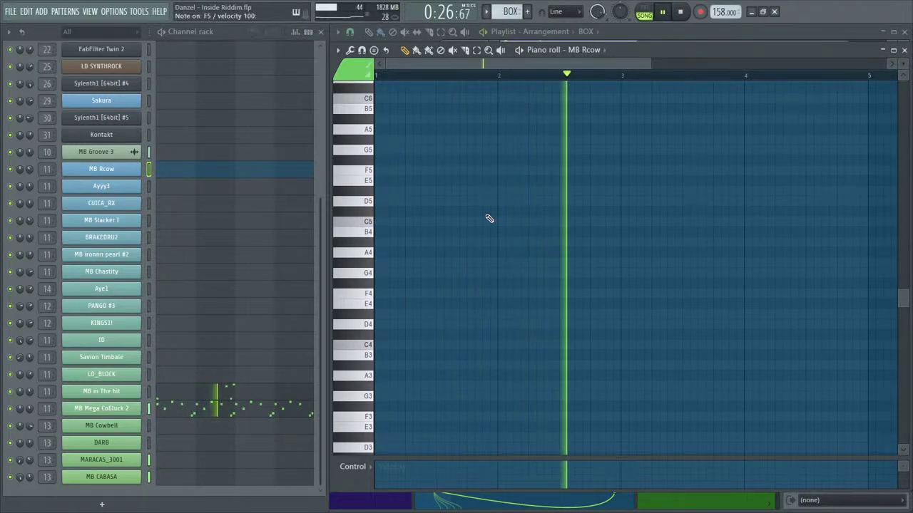
key("space")
left_click(112, 173)
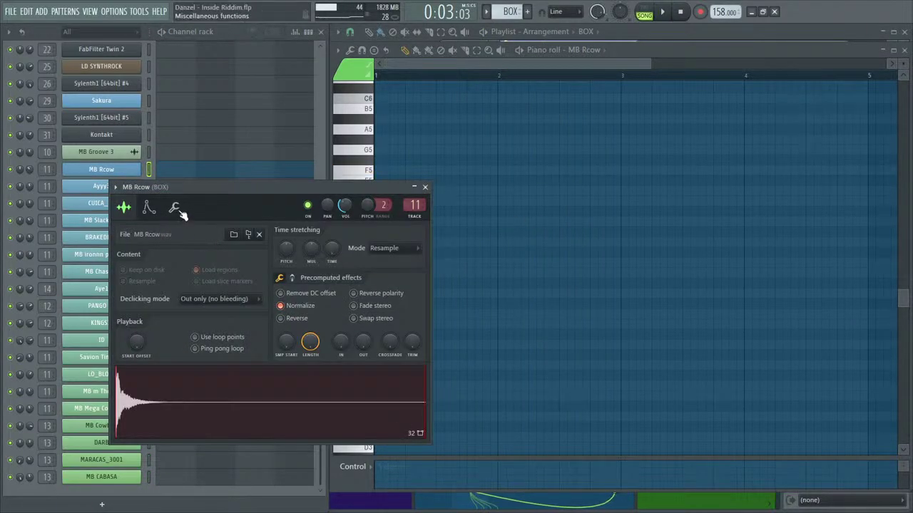
left_click(175, 208)
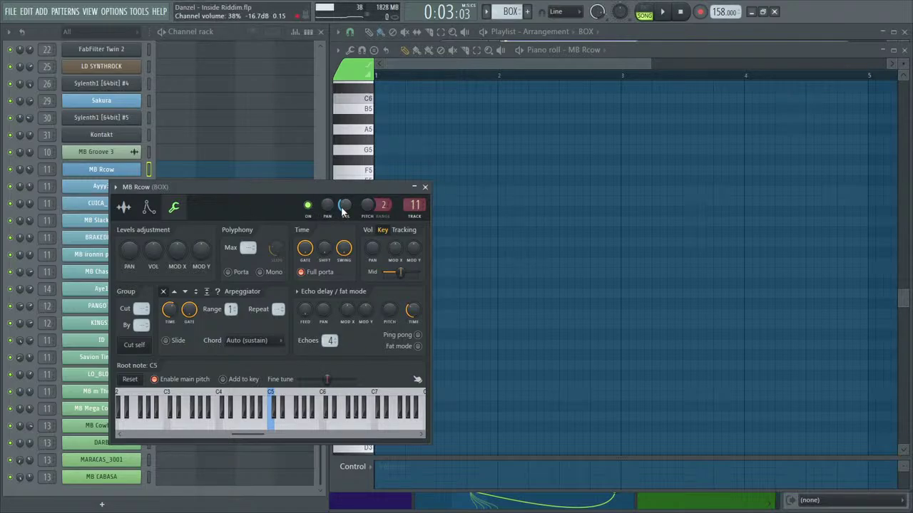
left_click_drag(311, 187, 616, 144)
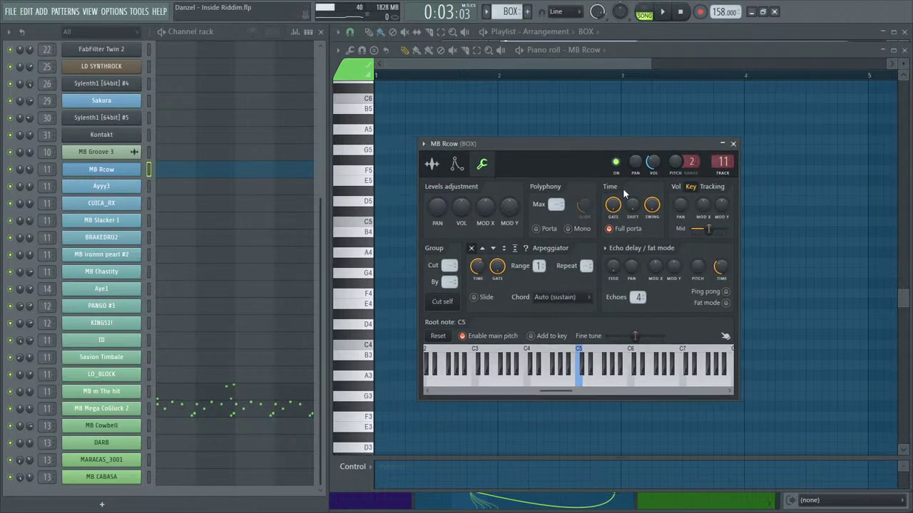
left_click(602, 360)
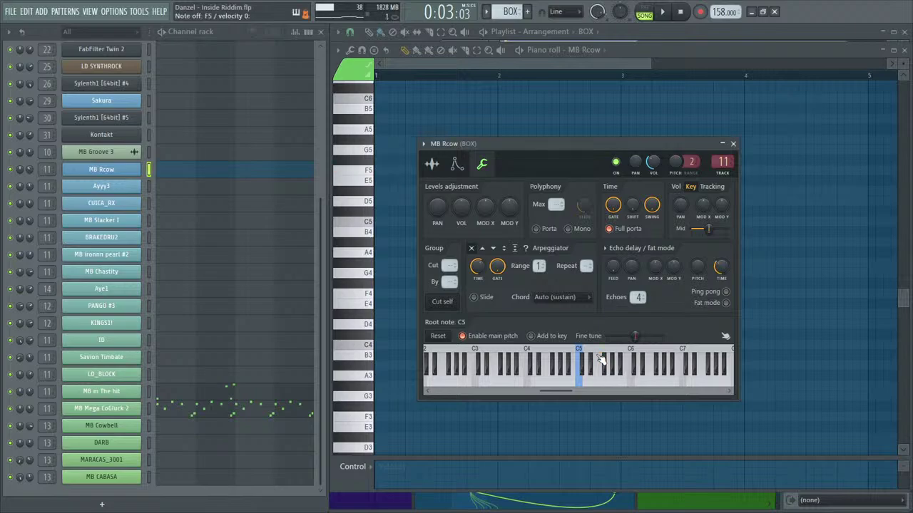
right_click(574, 360)
right_click(565, 371)
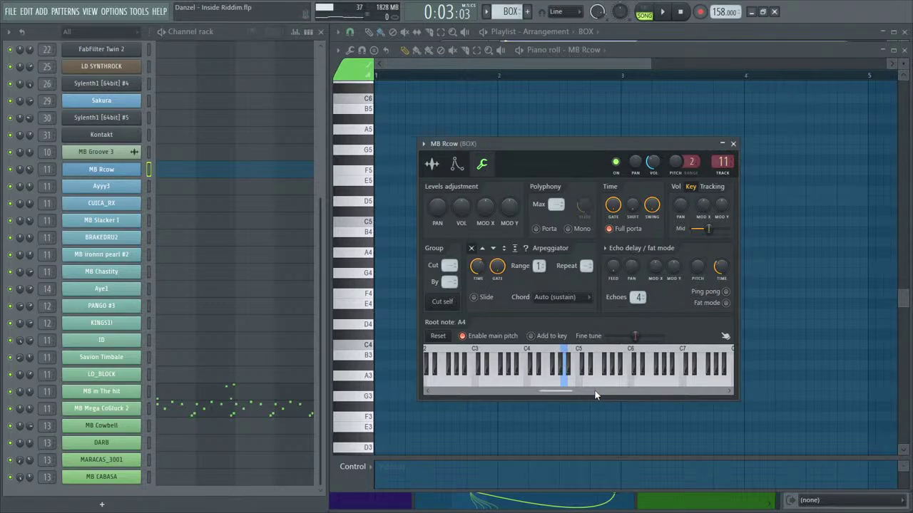
left_click(733, 145)
Open MB Rcow's piano roll, set the sampler's root note to C5 in its channel settings and audition the C5 key.
key("F5")
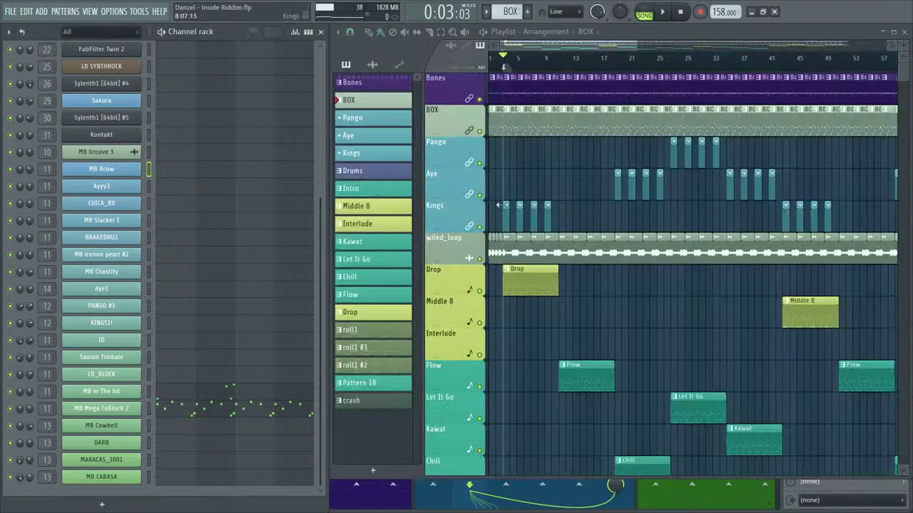
left_click(248, 175)
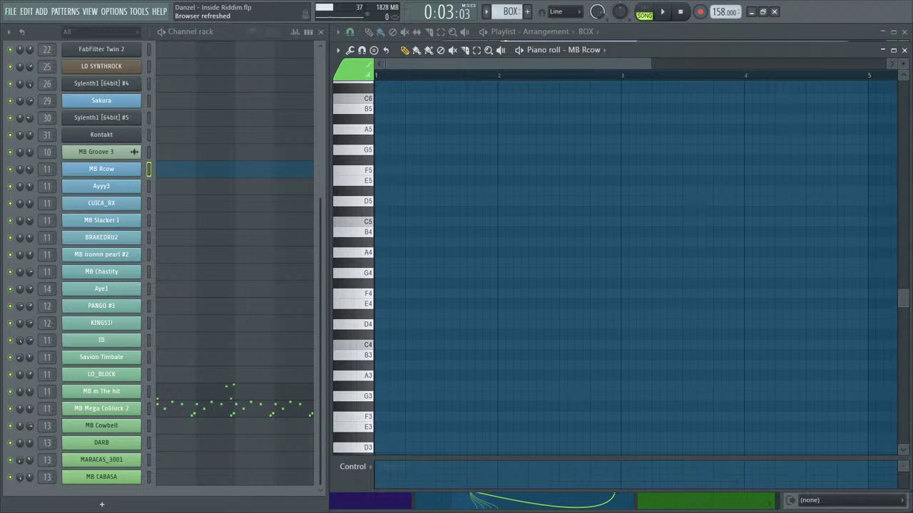
left_click(127, 172)
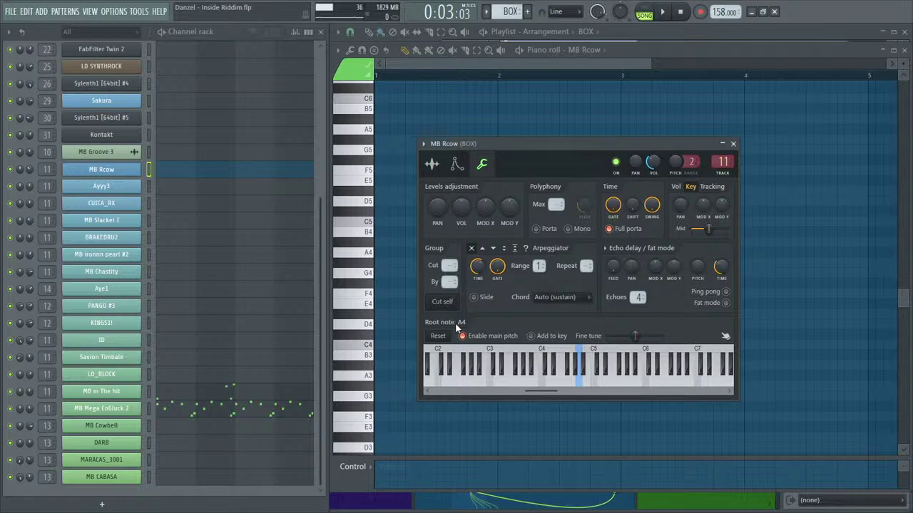
right_click(593, 371)
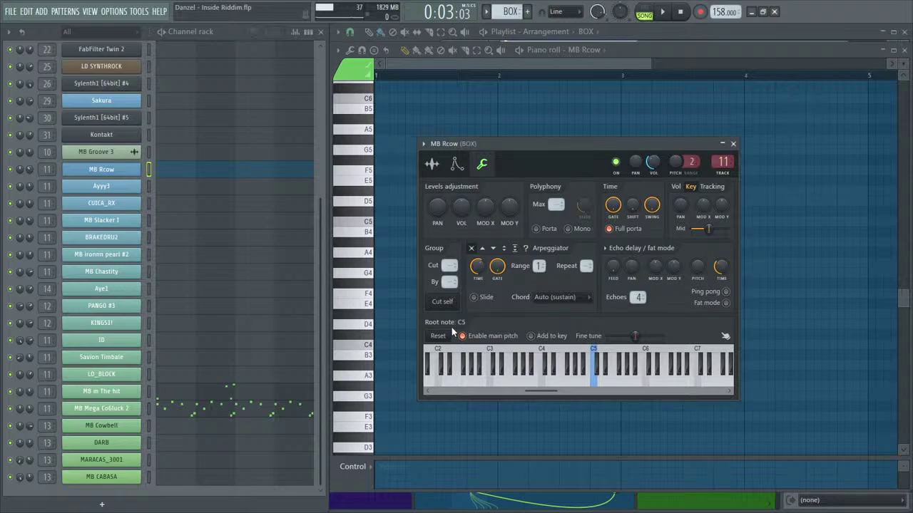
key("q")
left_click(365, 232)
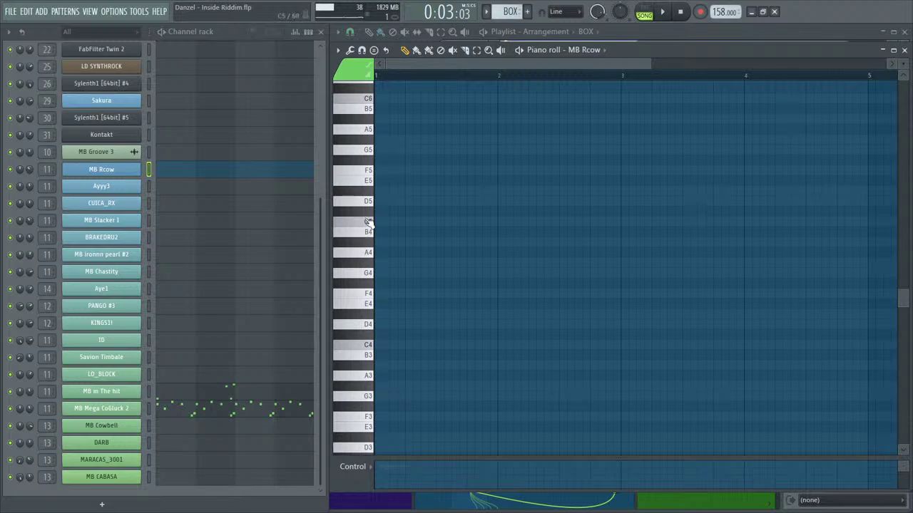
Set MB Rcow's root note back to A4, close its channel settings and play the song briefly to compare the pitch.
left_click(117, 175)
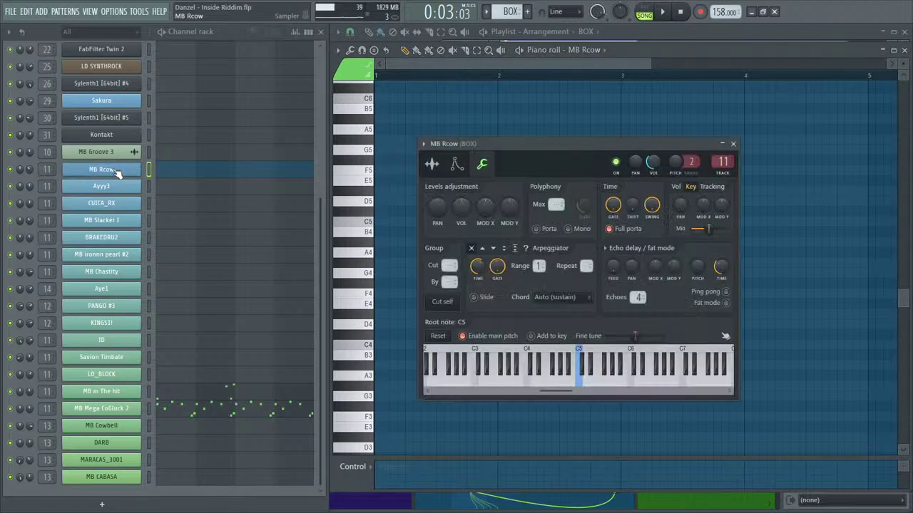
right_click(567, 351)
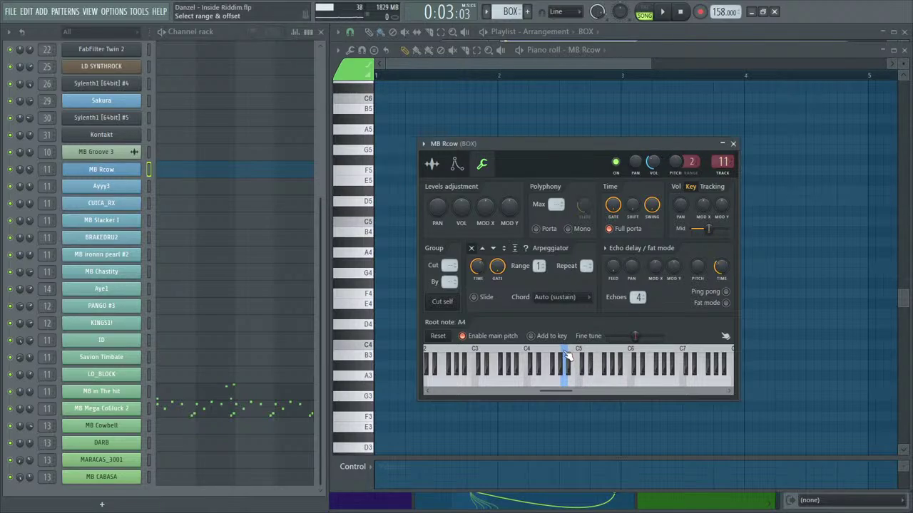
left_click(732, 144)
key("space")
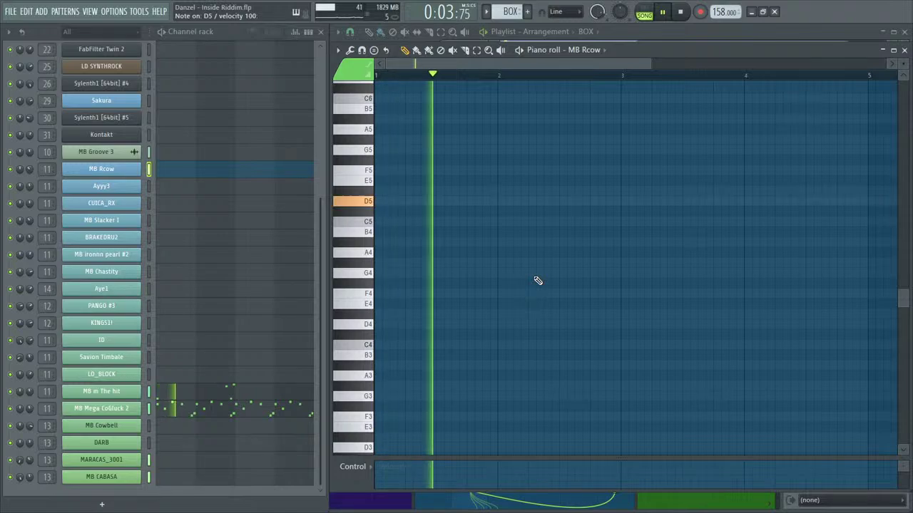
key("space")
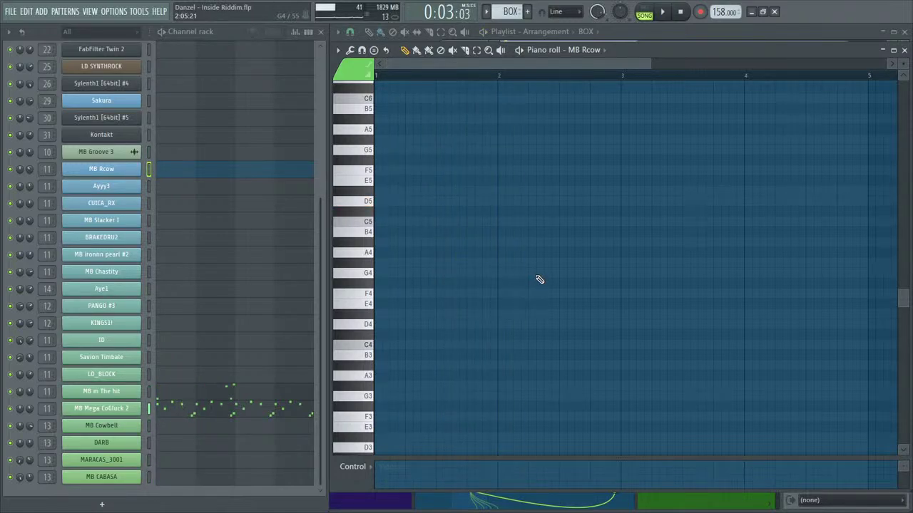
Play the song again to compare the tuning, return MB Rcow's root note to C5 and close its channel settings.
left_click(93, 170)
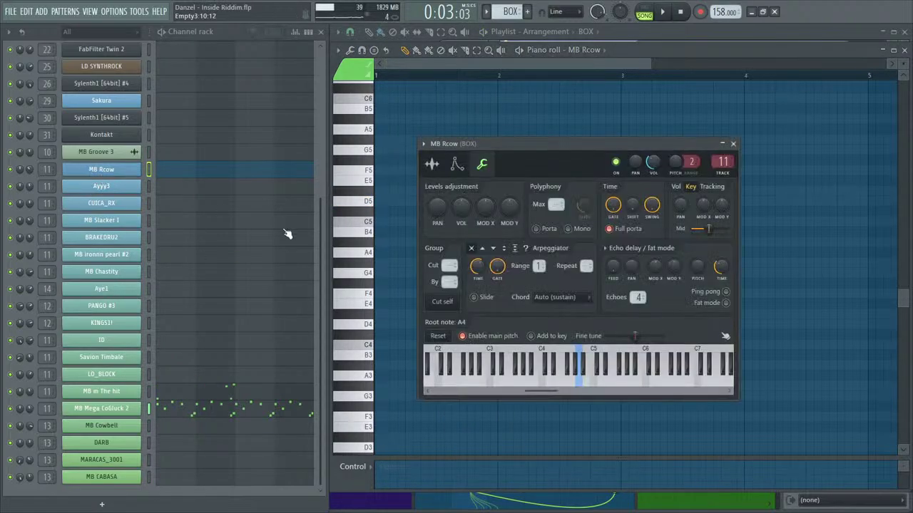
key("Escape")
key("space")
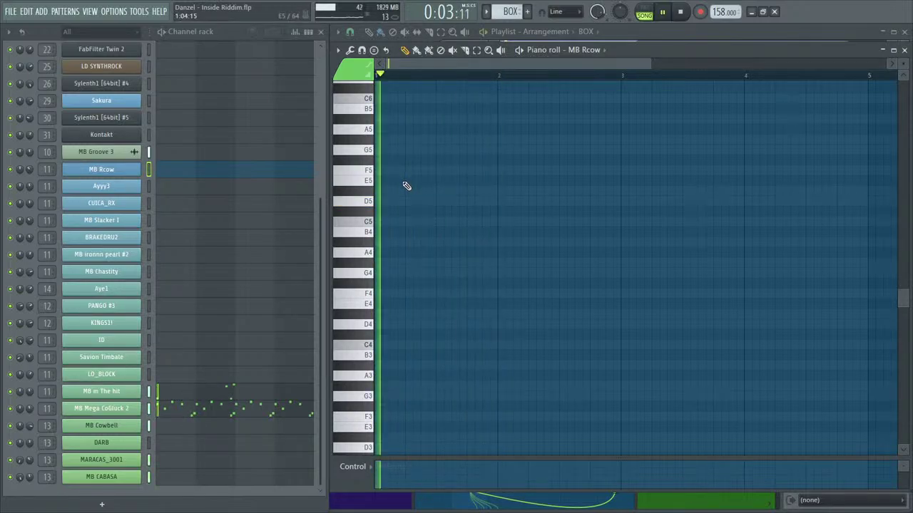
key("space")
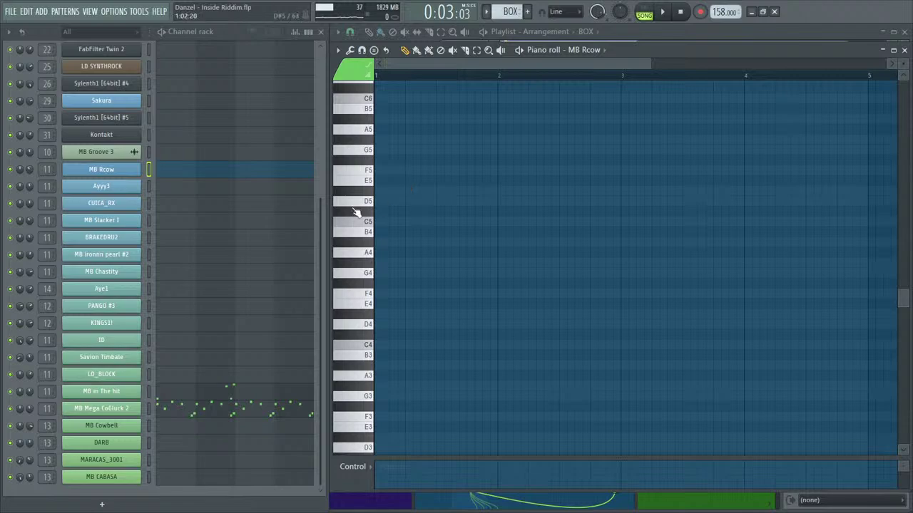
left_click(102, 177)
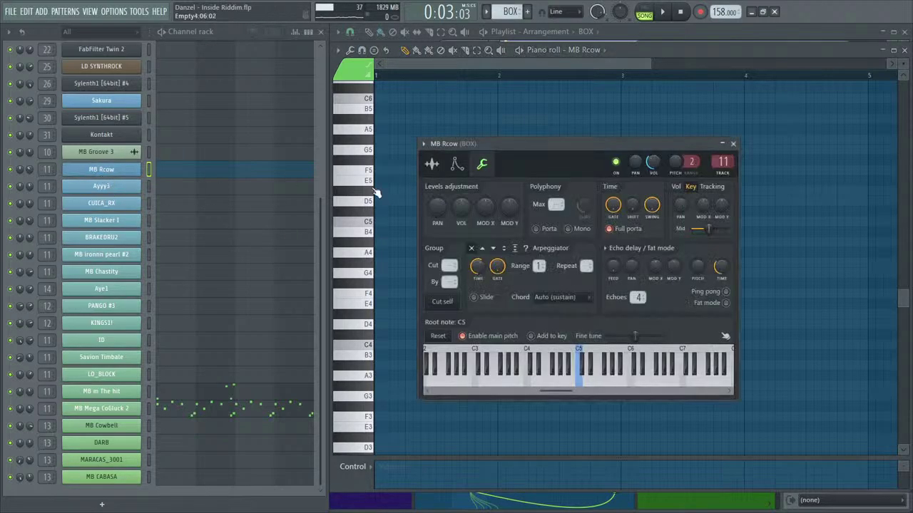
left_click(732, 143)
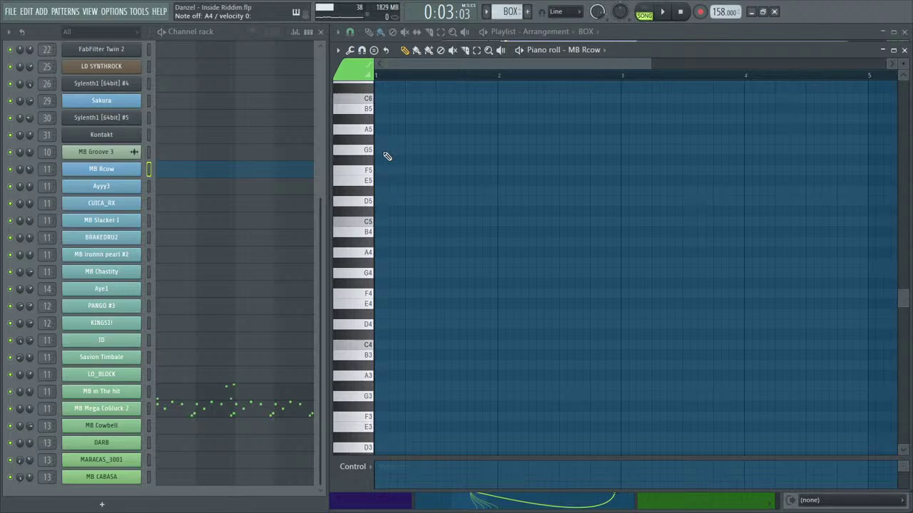
Open the MB Mega CoGluck 2 phrase in the piano roll and check the root note in its channel settings.
left_click(188, 407)
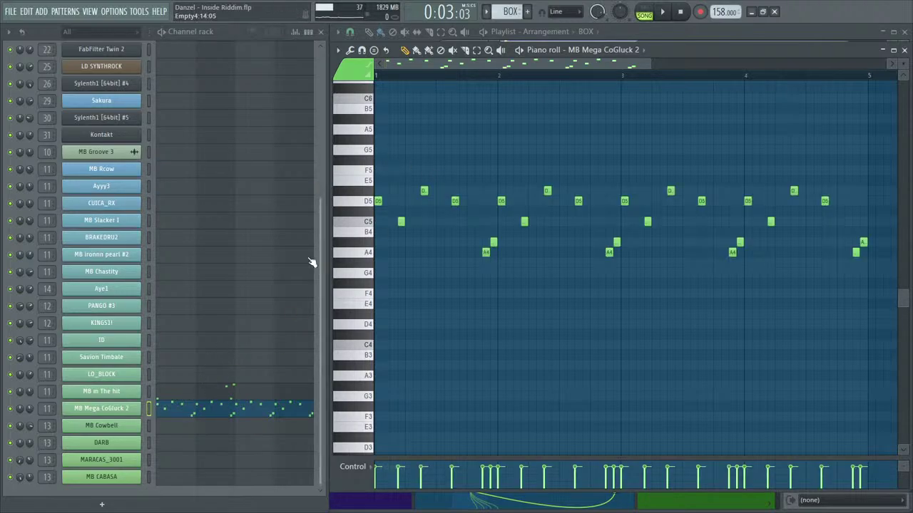
left_click(101, 408)
left_click(85, 118)
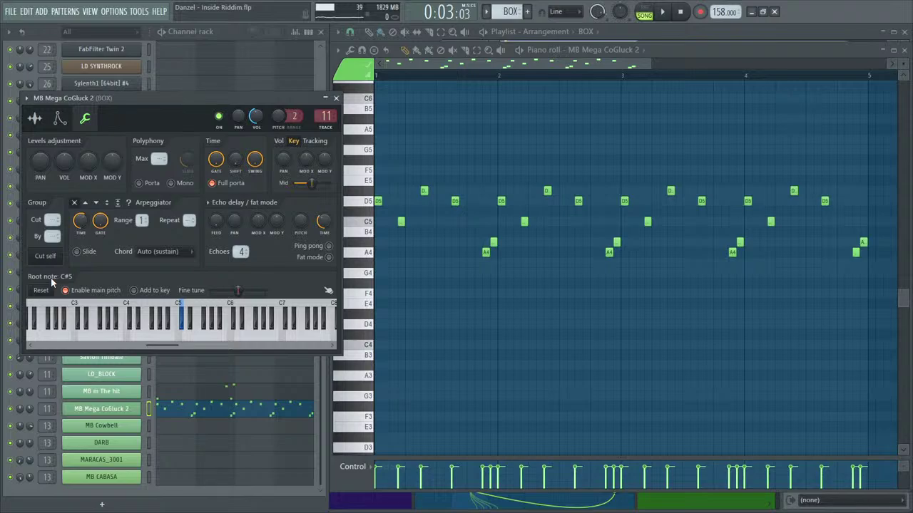
left_click(336, 99)
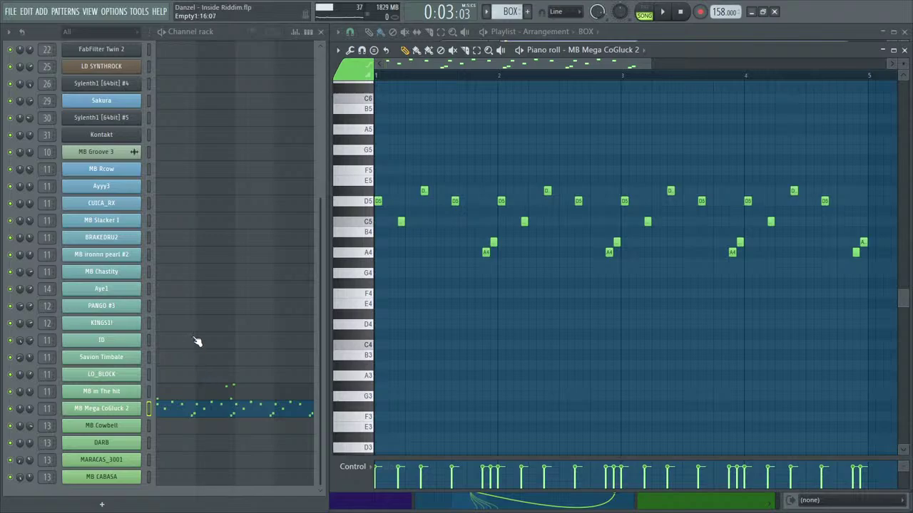
Review the MB m The hit notes and look through the channel rack up to the MB BASS channel.
left_click(240, 392)
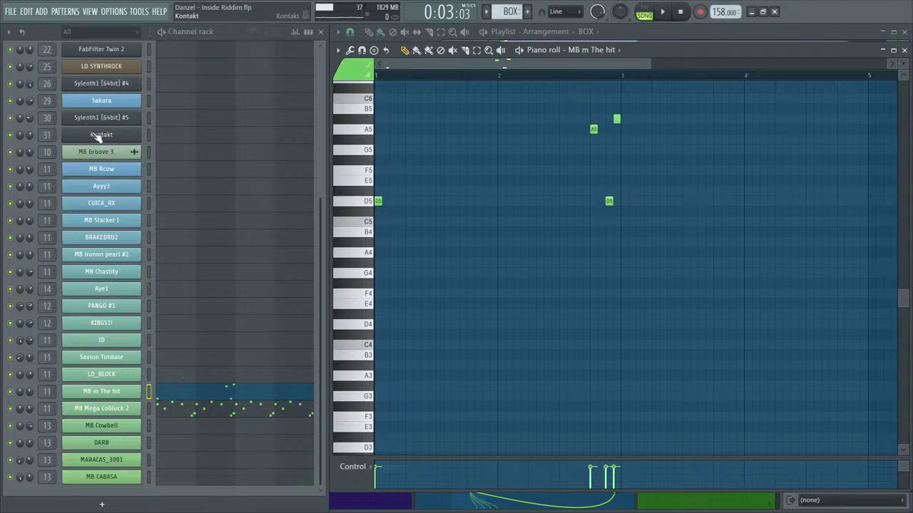
left_click(187, 171)
scroll(221, 240, "up", 5)
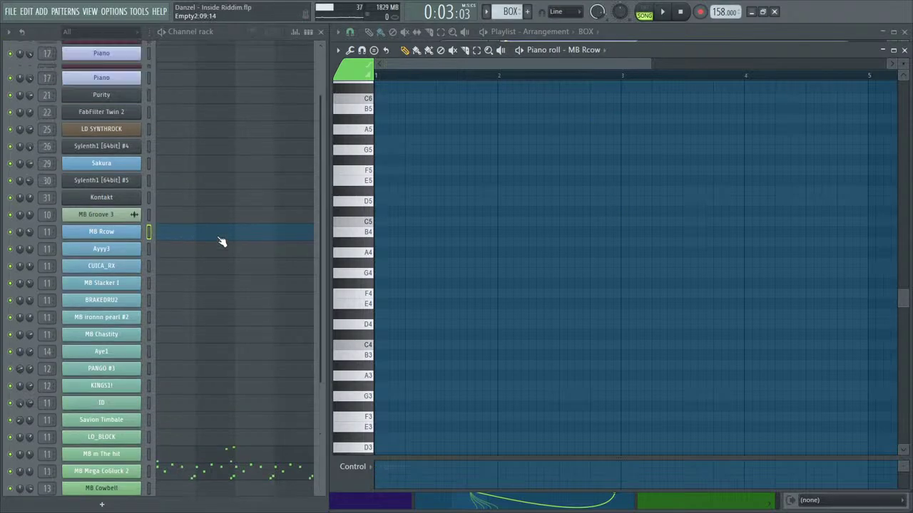
left_click(146, 79)
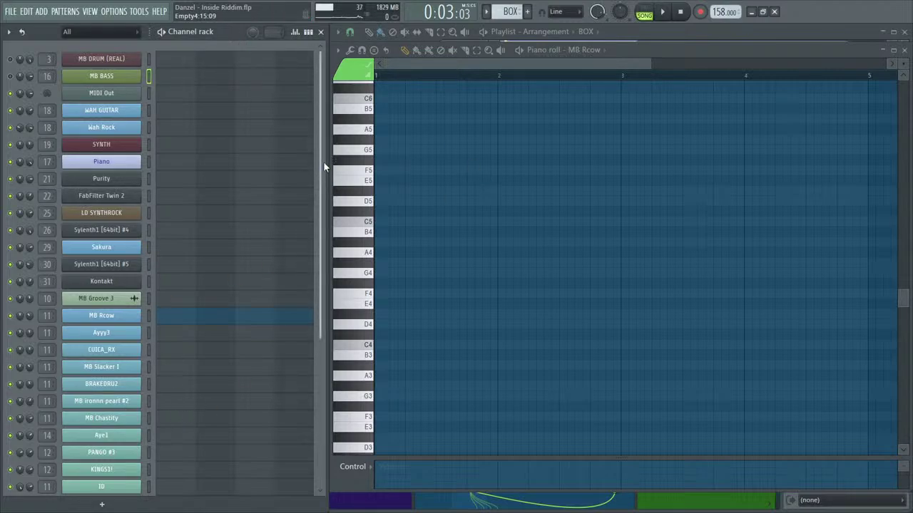
scroll(323, 161, "down", 2)
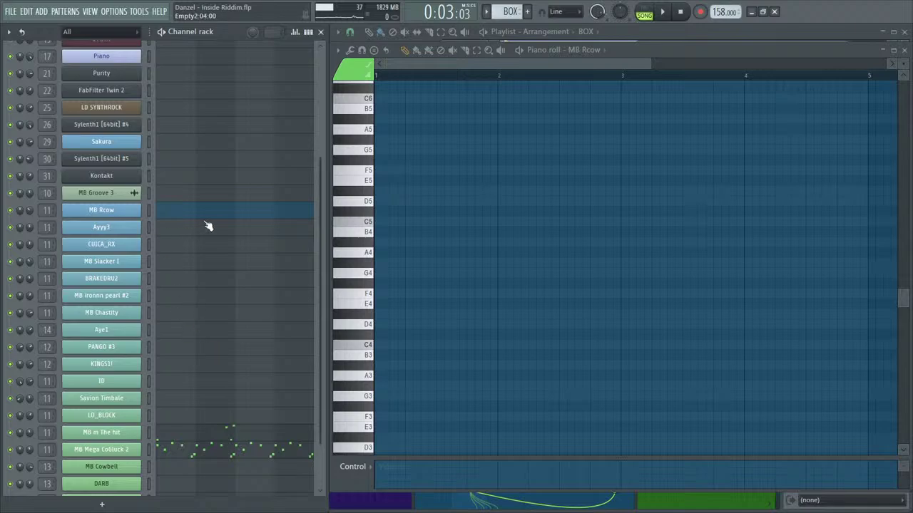
key("Escape")
In MB Rcow's piano roll, add A4 and D5 at the start of bar 1, followed by D4 and F4.
left_click(262, 214)
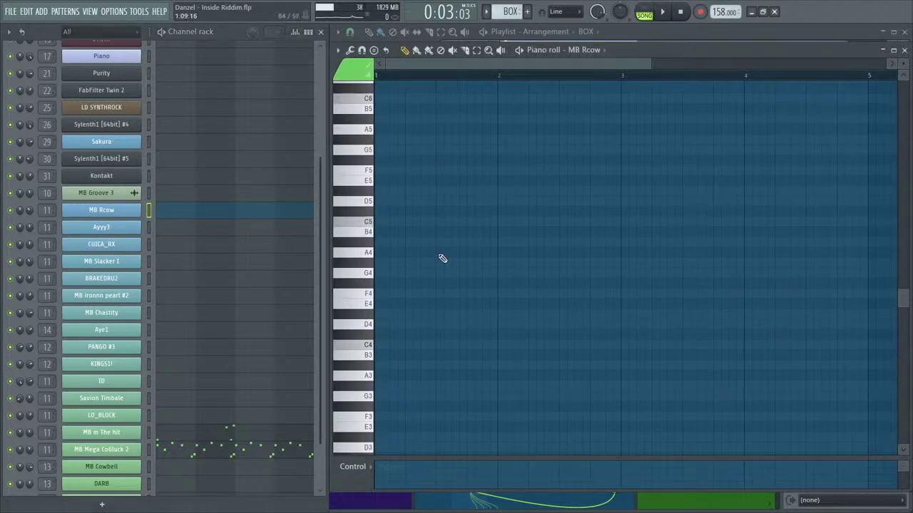
left_click(385, 201)
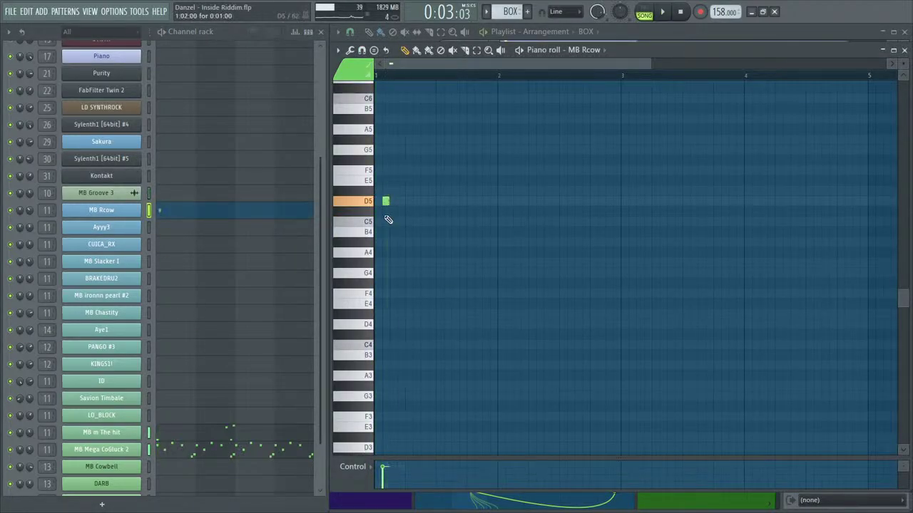
key("space")
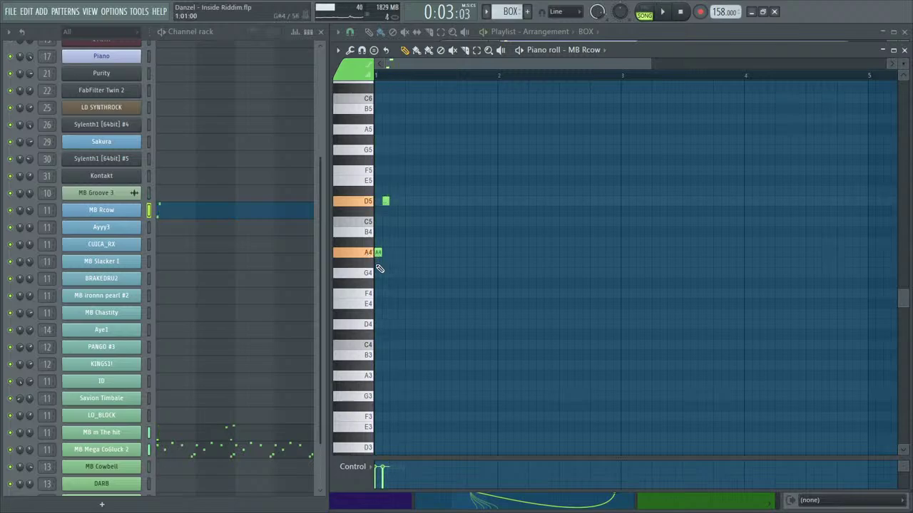
left_click(402, 324)
left_click(407, 294)
key("space")
Continue the MB Rcow phrase in bar 1 with C4, D4 and F4 hits and play it with the song.
left_click(416, 345)
left_click(425, 323)
left_click(430, 303)
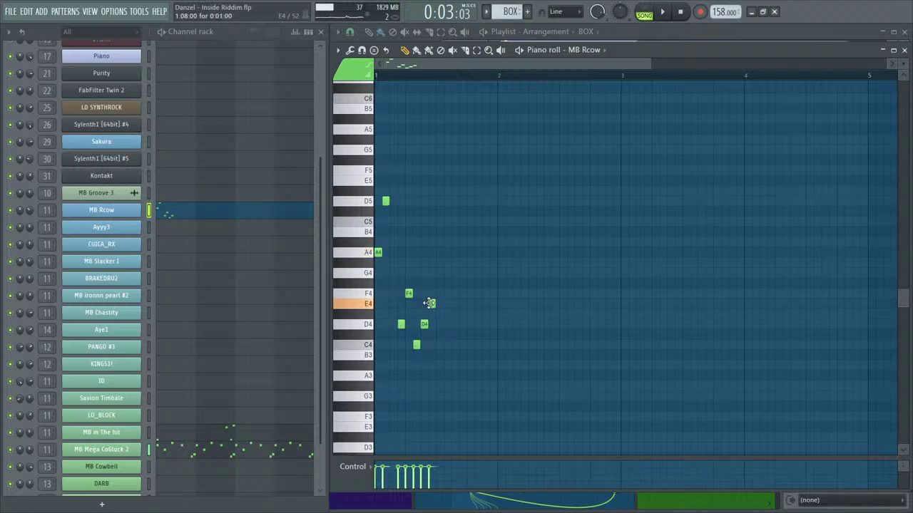
left_click_drag(430, 303, 431, 293)
key("space")
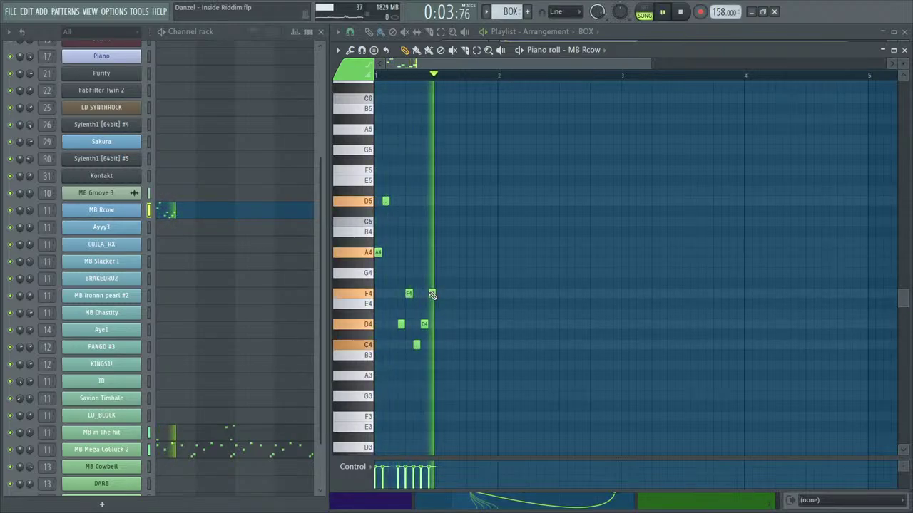
Add a rising D5, F5 and A5 line around the middle of bar 1 on MB Rcow.
left_click_drag(414, 209, 415, 200)
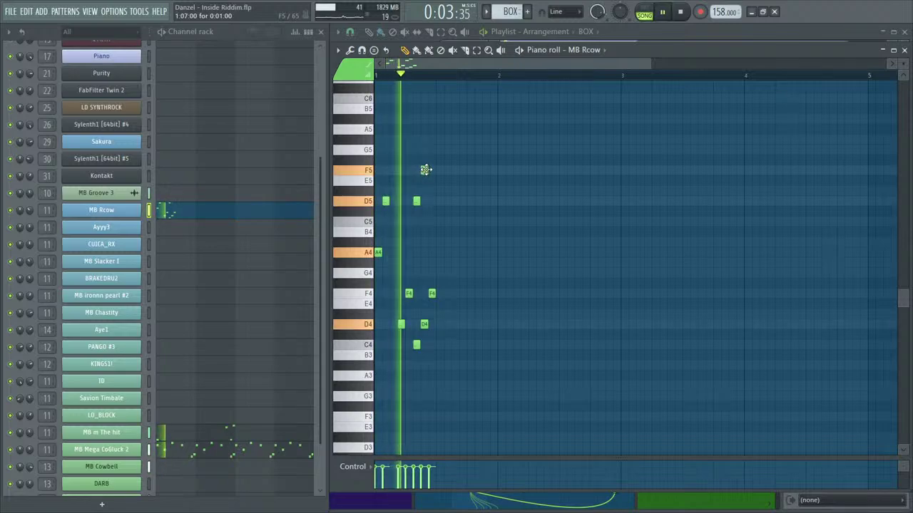
key("space")
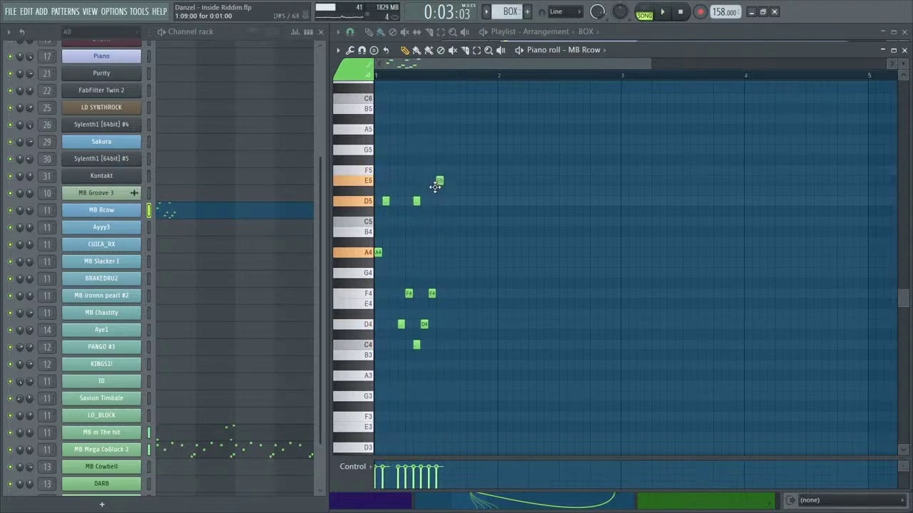
left_click_drag(432, 180, 437, 128)
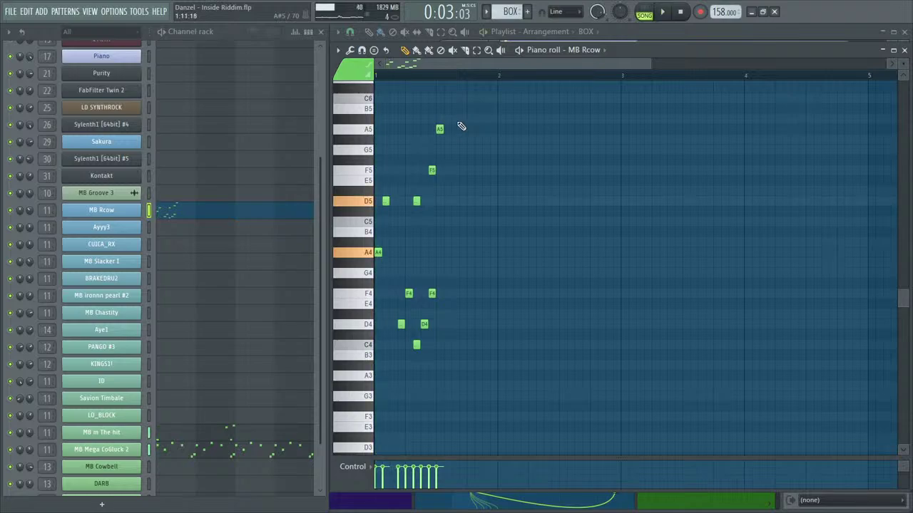
Add an A#5 after the rising line and turn it into a roll of four short A#5 hits.
key("space")
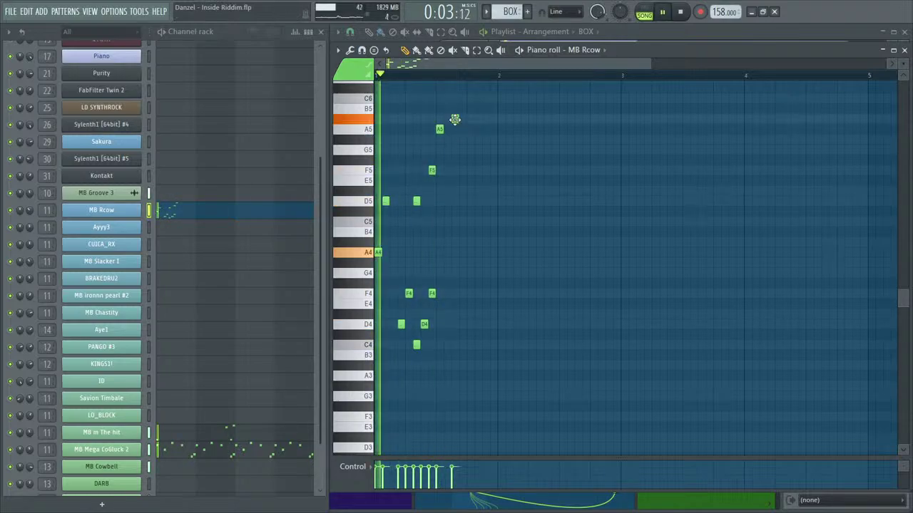
key("space")
left_click(454, 119)
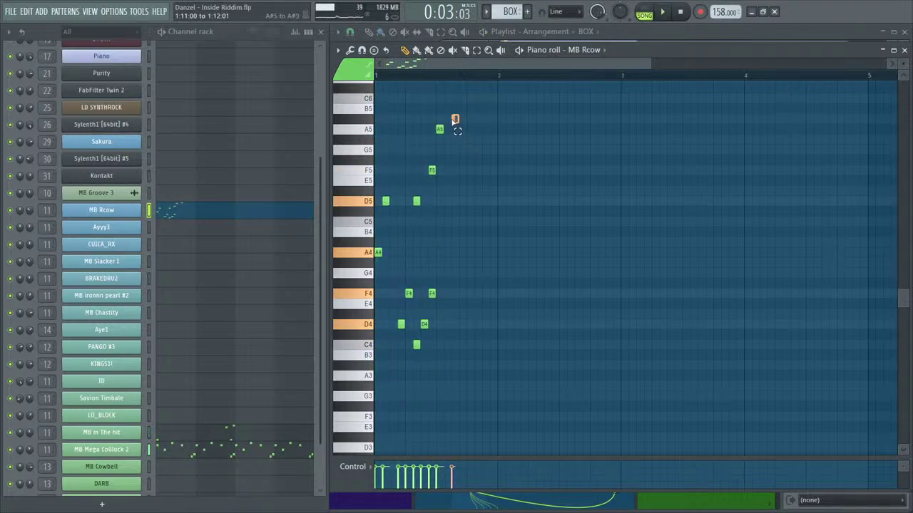
key("space")
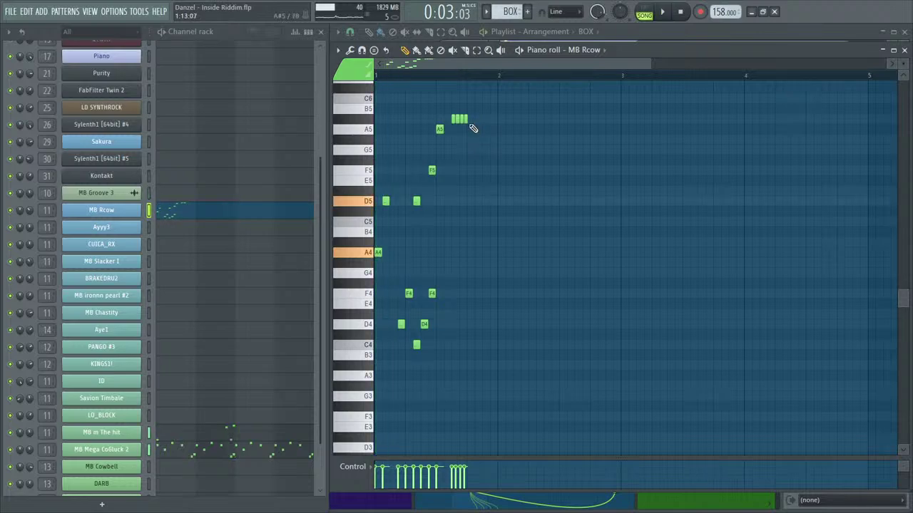
key("space")
Add a short F5 right after the A#5 roll, and try a short D5 or C5 near the end of bar 1 before deleting it.
left_click(468, 150)
left_click_drag(464, 153, 477, 180)
key("space")
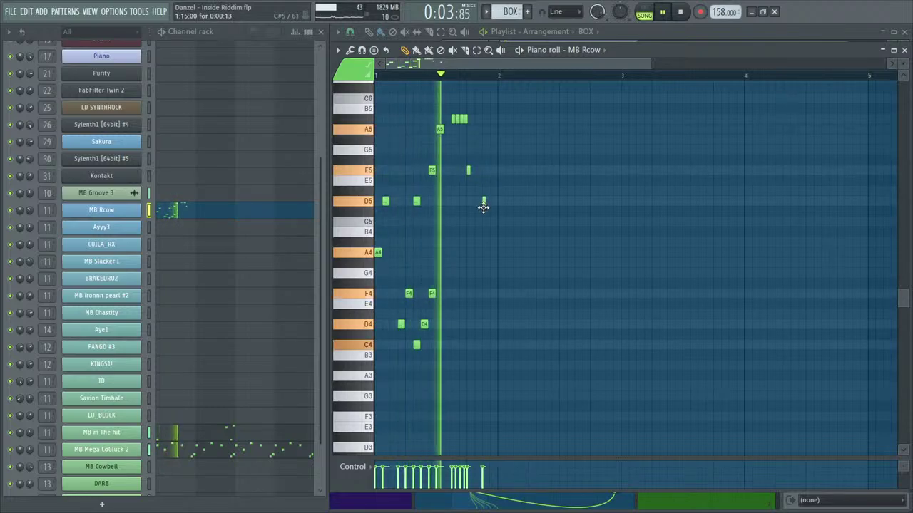
left_click(482, 222)
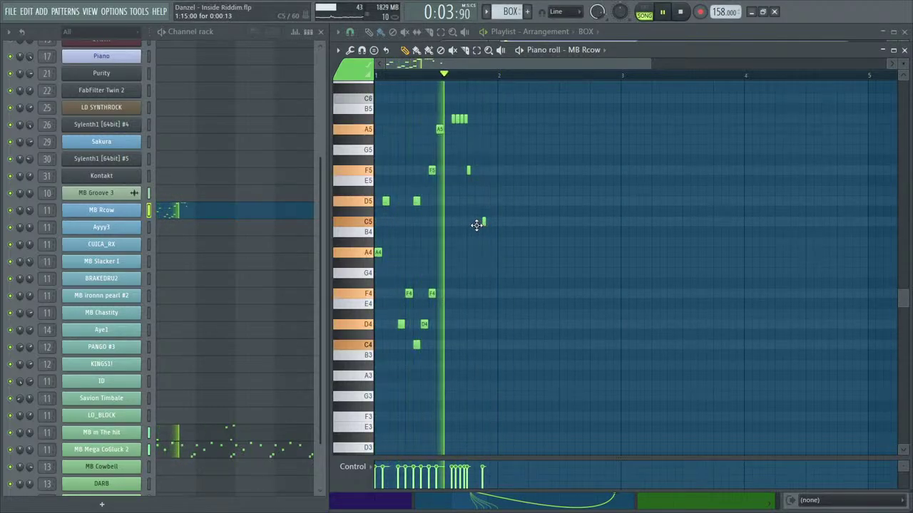
key("space")
right_click(484, 221)
Set the main snap to 1/3 step and replace the short F5 right after the A#5 roll in bar 1.
left_click(565, 12)
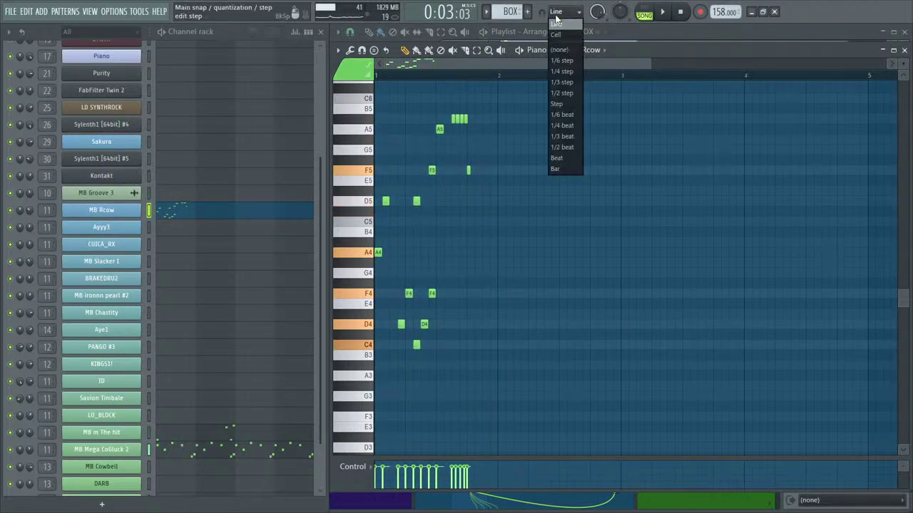
left_click(562, 85)
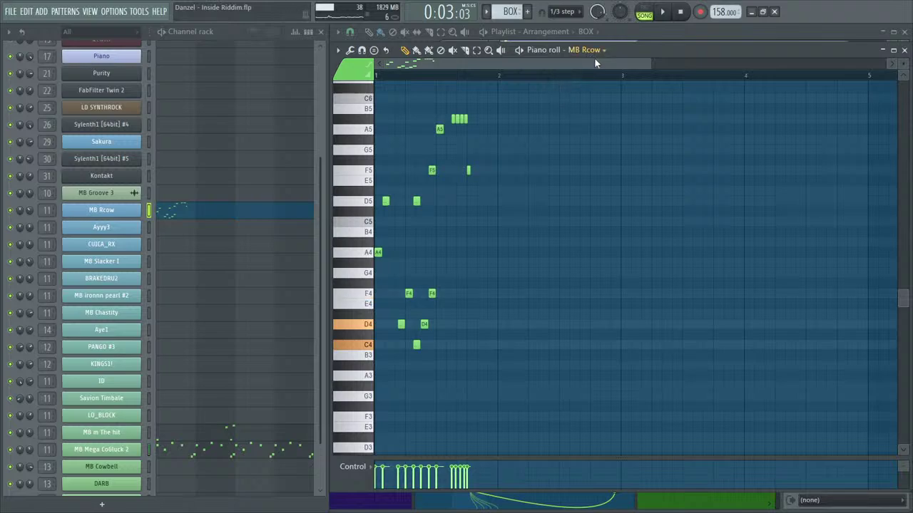
left_click_drag(650, 64, 543, 70)
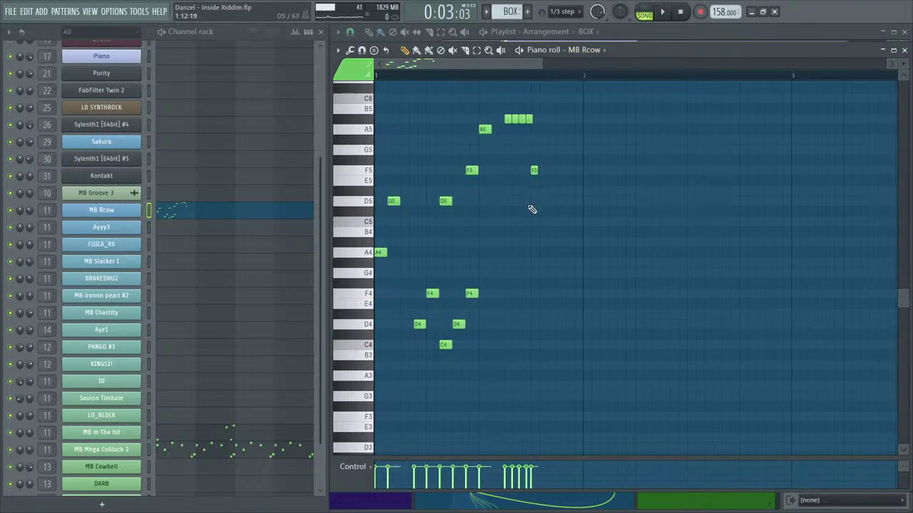
right_click(536, 170)
left_click(535, 169)
Finish bar 1 on MB Rcow with a short A4 and a longer D5 that ends at the bar 2 line.
left_click(551, 252)
mouse_move(565, 211)
left_mouse_down()
mouse_move(565, 196)
mouse_move(595, 214)
mouse_move(581, 216)
left_mouse_up()
scroll(575, 209, "down", 2)
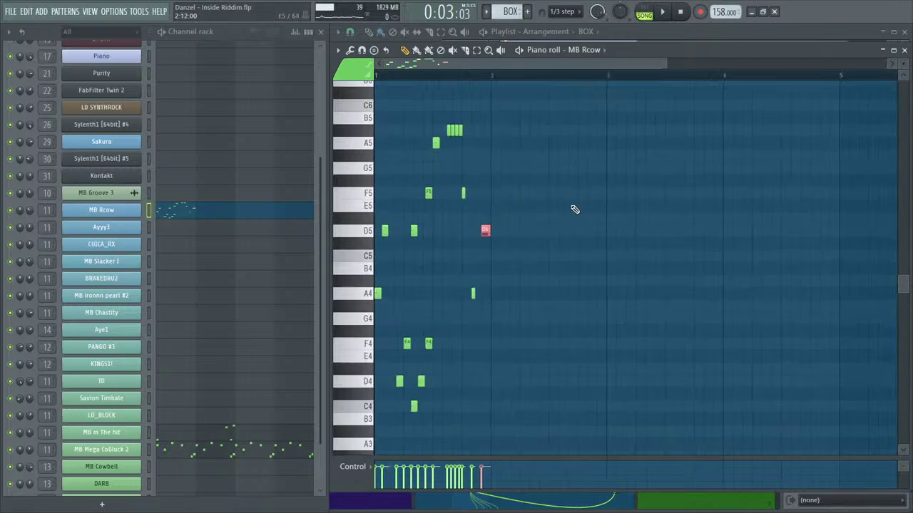
scroll(664, 62, "up", 3)
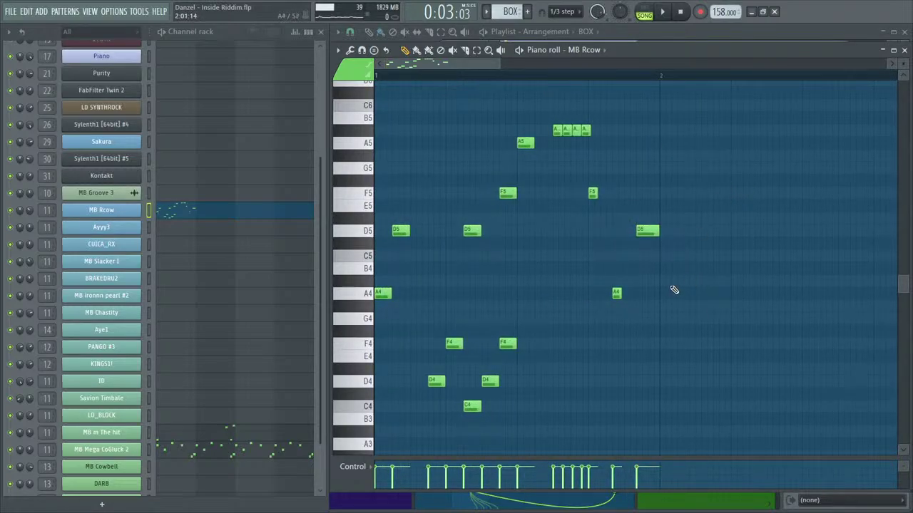
left_click_drag(657, 230, 641, 234)
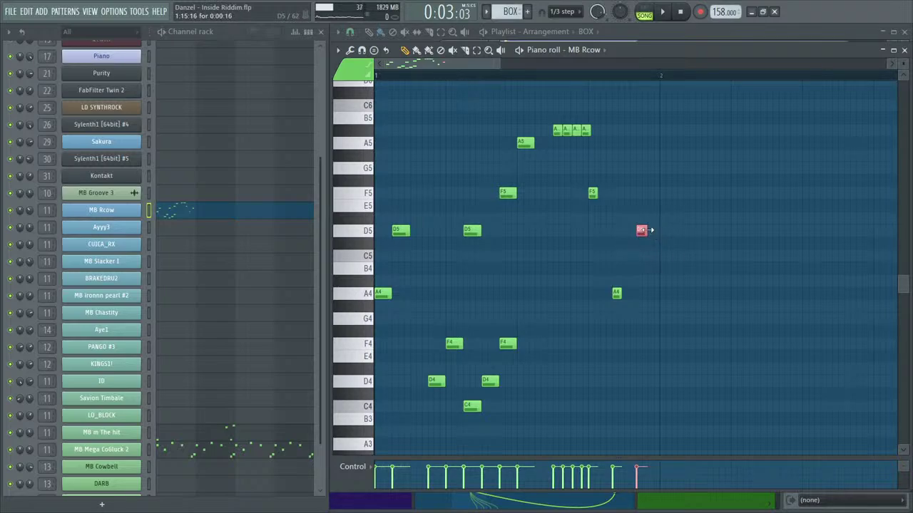
left_click_drag(647, 230, 654, 230)
left_click(675, 241)
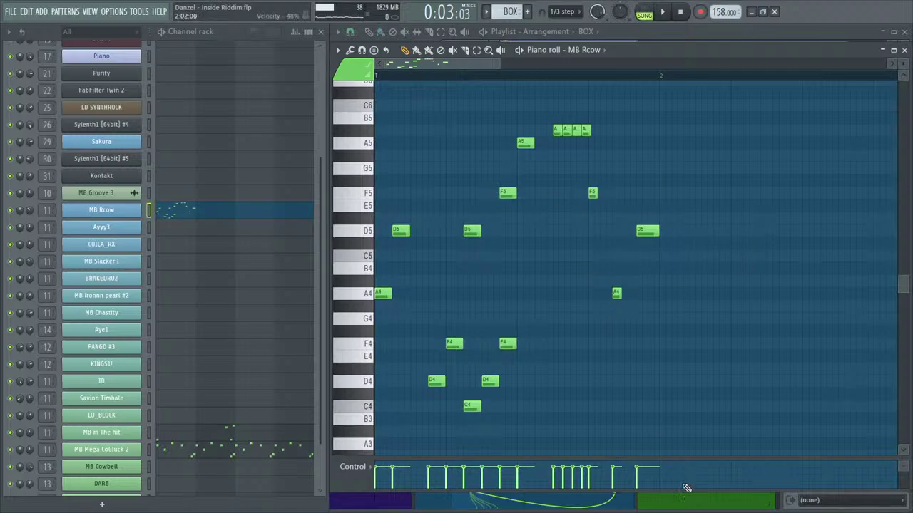
Duplicate the bar 1 MB Rcow phrase until it fills bars 2, 3 and 4.
key("ctrl+b")
left_click(721, 275)
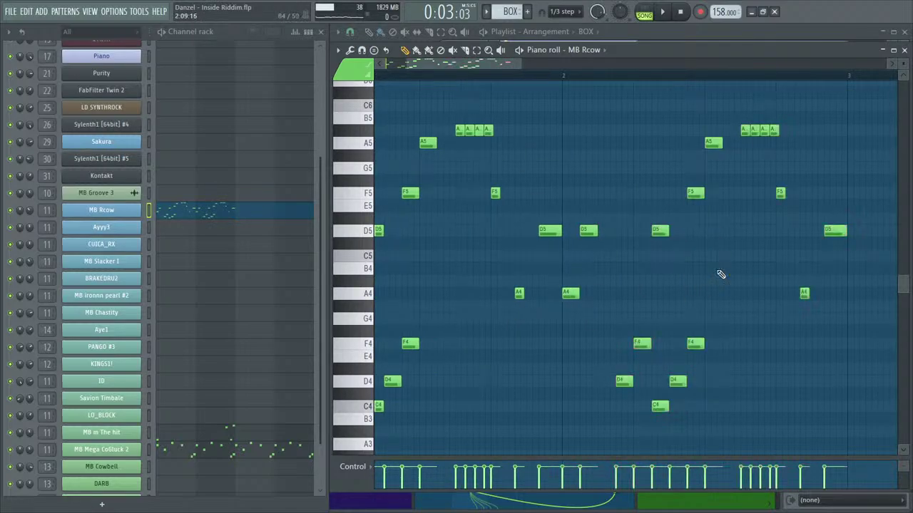
key("ctrl+b")
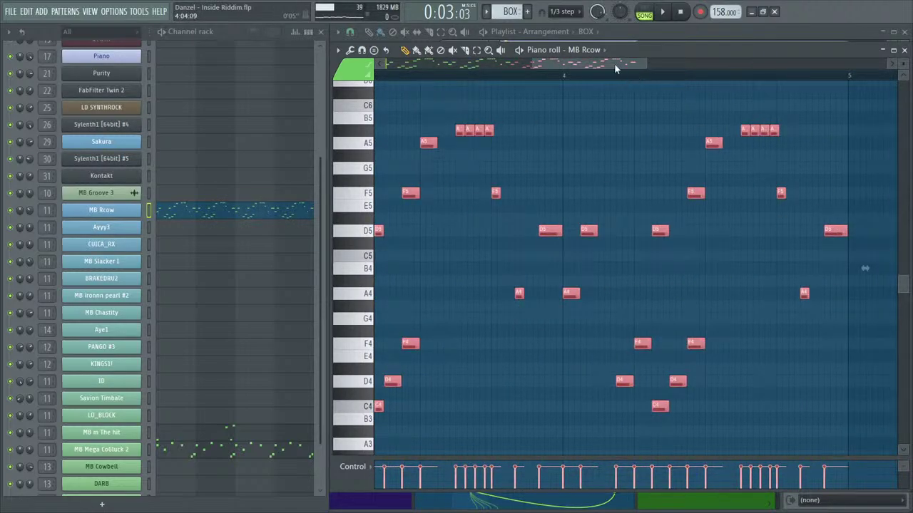
left_click_drag(610, 61, 544, 64)
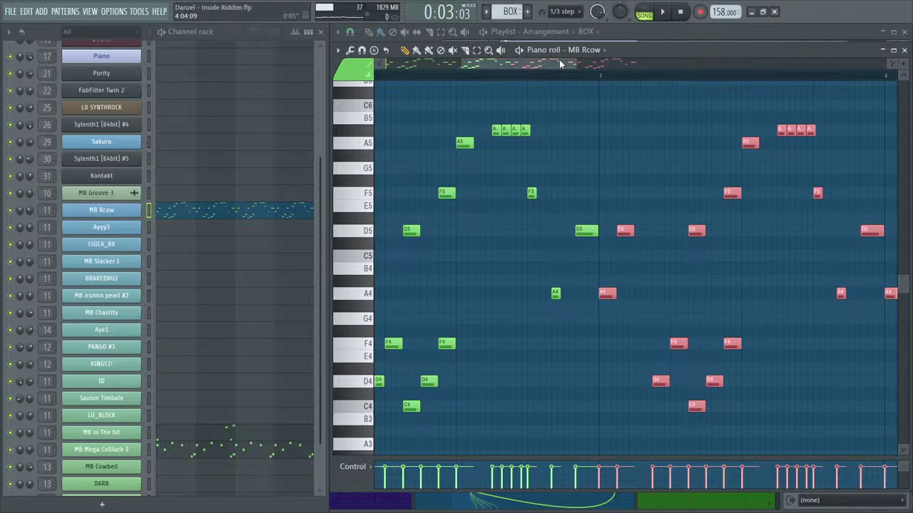
left_click(904, 50)
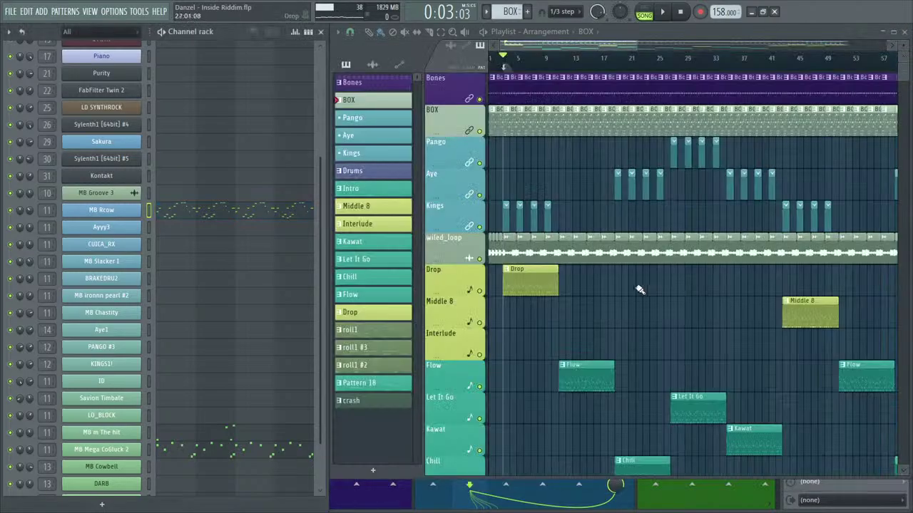
Play the MB Rcow part with the song and delete its notes in bars 3 and 4.
left_click(217, 219)
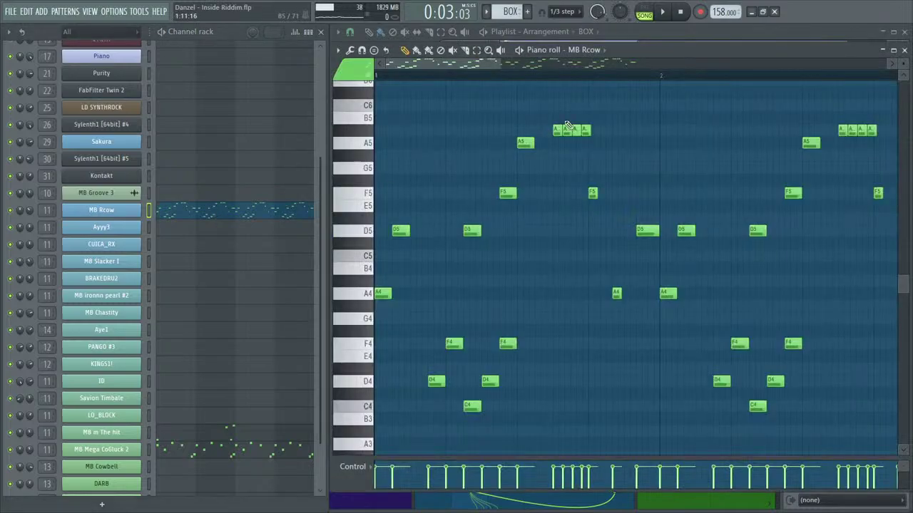
key("space")
left_click_drag(501, 66, 738, 82)
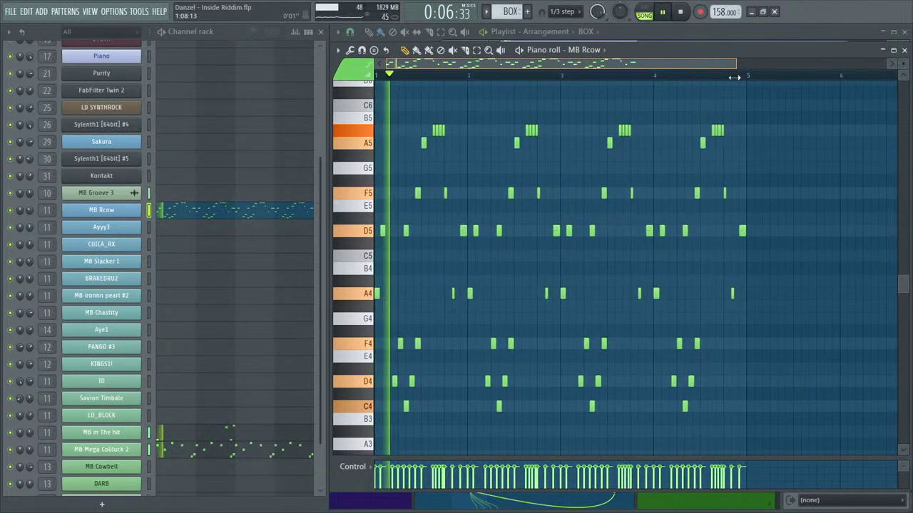
left_click_drag(739, 427, 569, 104)
key("Delete")
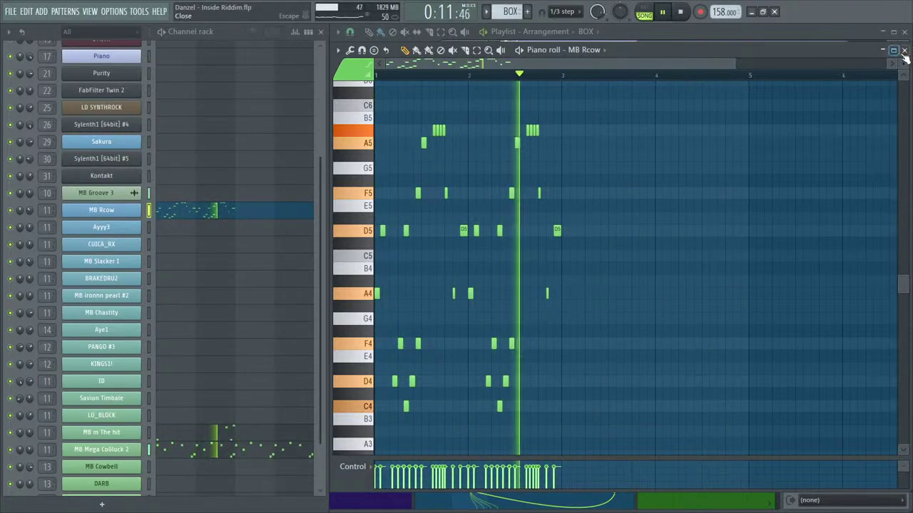
left_click(904, 50)
key("space")
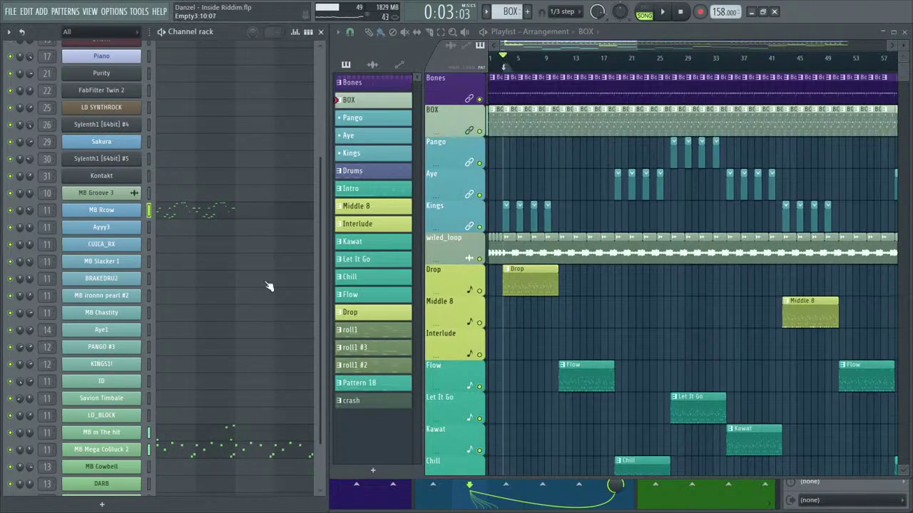
Delete the MB Mega CoGluck 2 notes in bars 3 and 4 and return to the playlist.
left_click(283, 455)
left_click_drag(815, 349, 568, 178)
key("Delete")
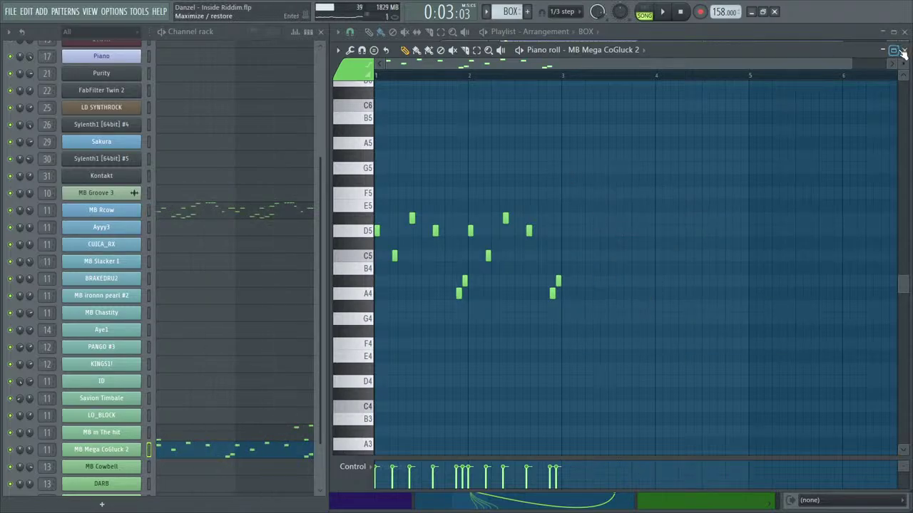
left_click(892, 50)
left_click(893, 32)
left_click(903, 50)
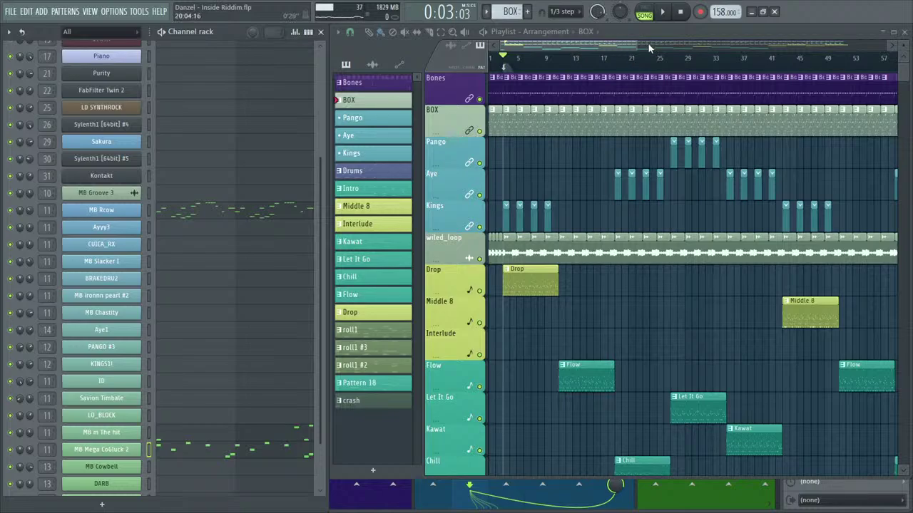
Examine the BOX clips at the start of the playlist, the MB Rcow phrase and the CUICA_RX piano roll.
left_click_drag(639, 42, 549, 43)
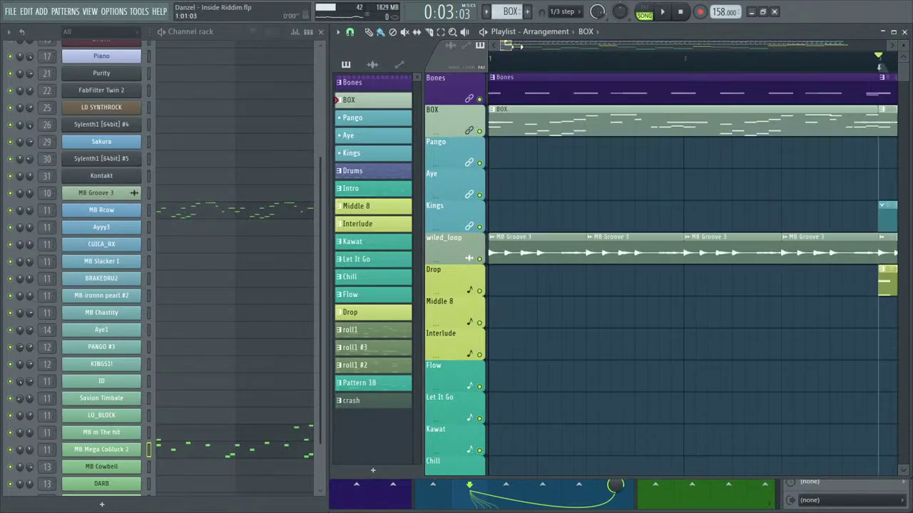
left_click(265, 214)
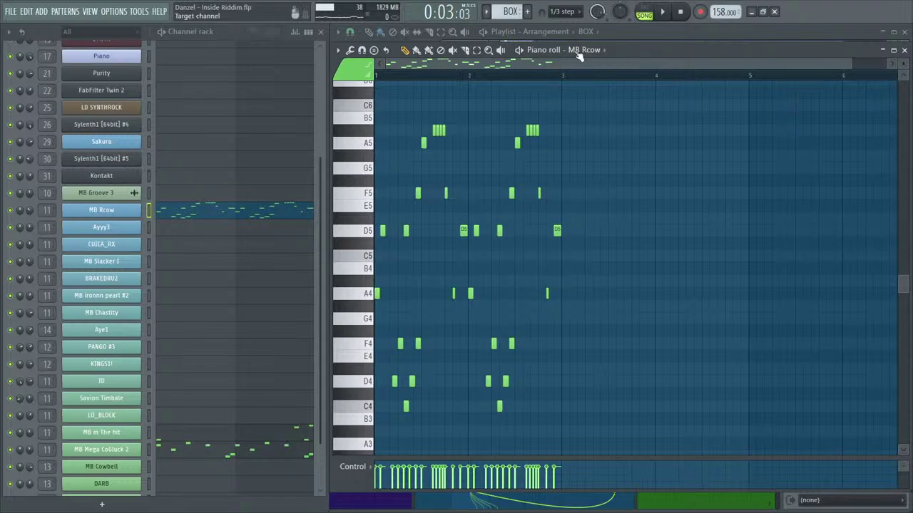
left_click_drag(847, 63, 698, 65)
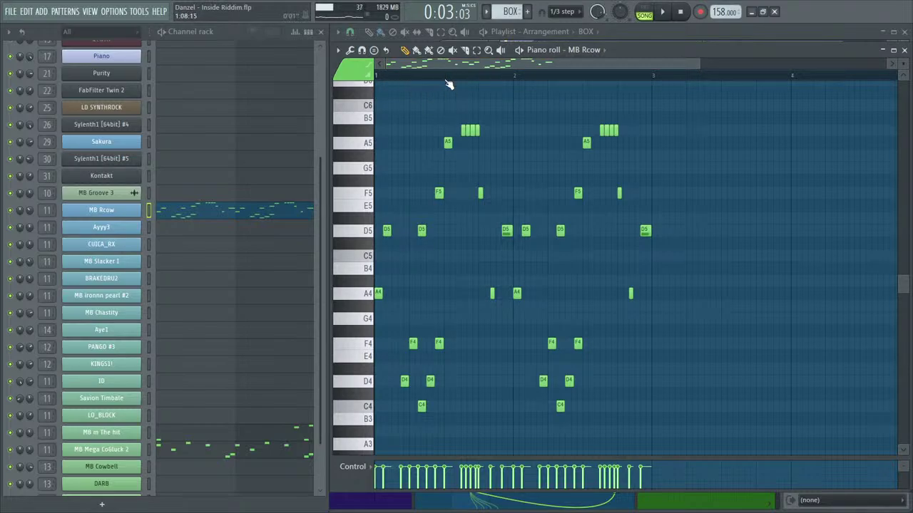
left_click(904, 51)
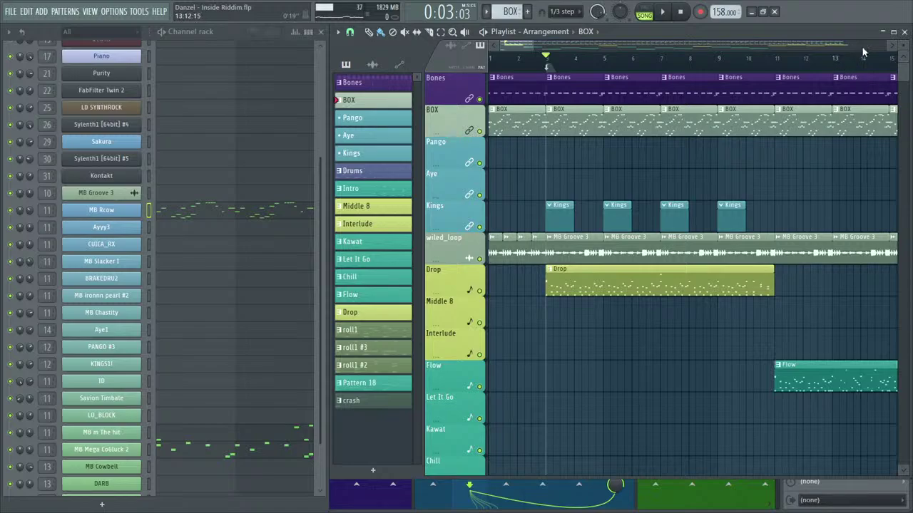
left_click_drag(529, 43, 560, 43)
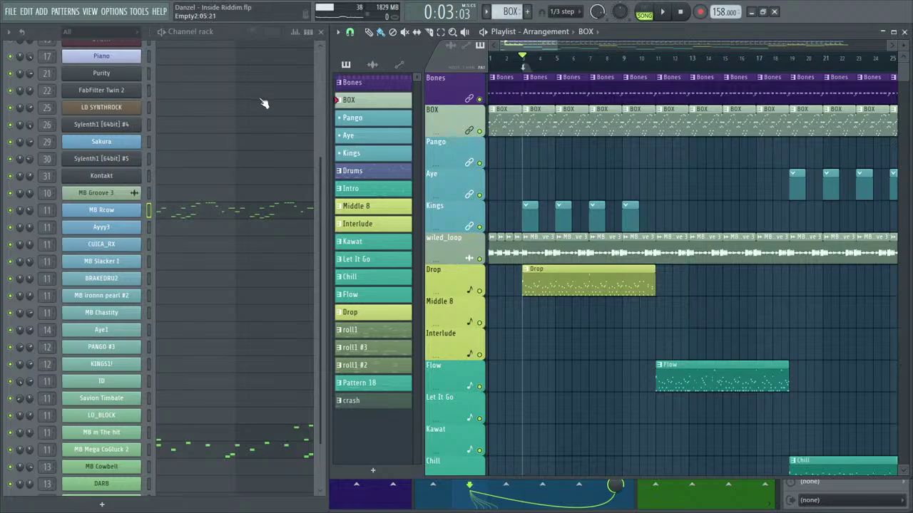
scroll(317, 184, "down", 2)
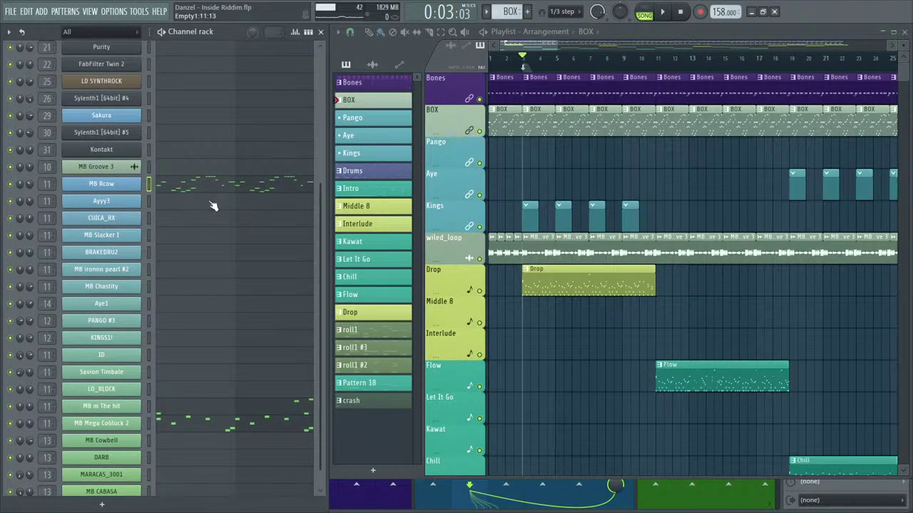
left_click(175, 221)
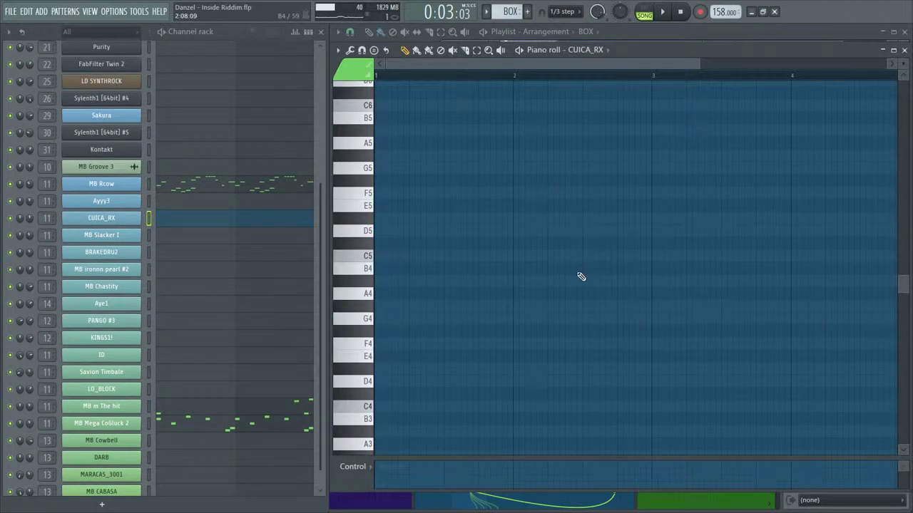
left_click(286, 226)
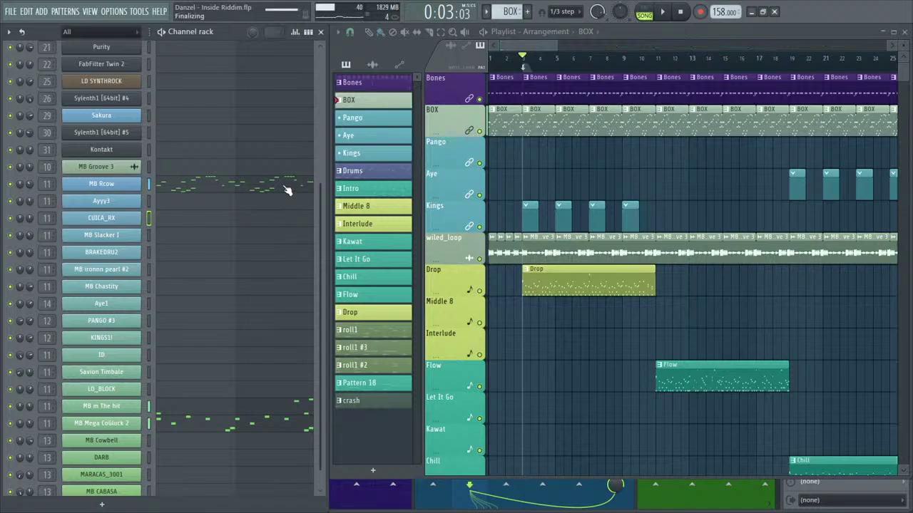
Reopen the MB Rcow piano roll and play the phrase with the song to compare bars 1 and 2.
left_click(285, 187)
left_click_drag(700, 60, 598, 63)
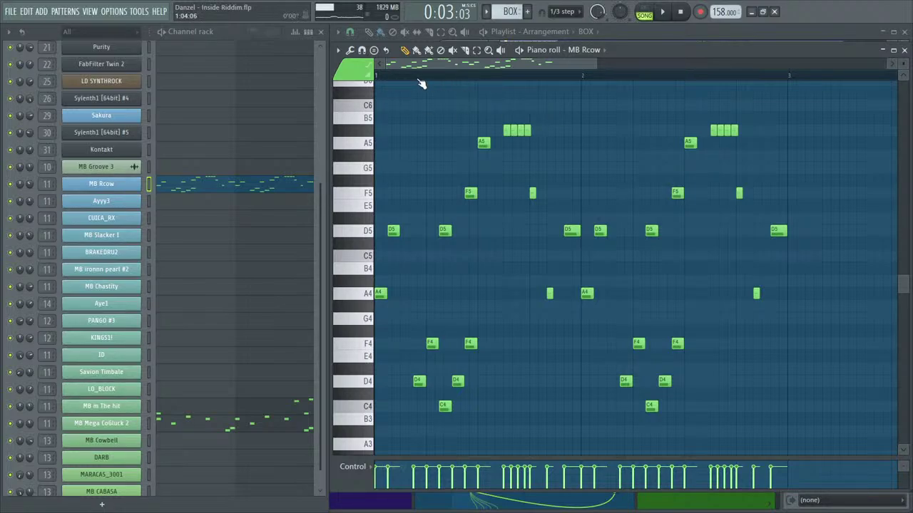
key("space")
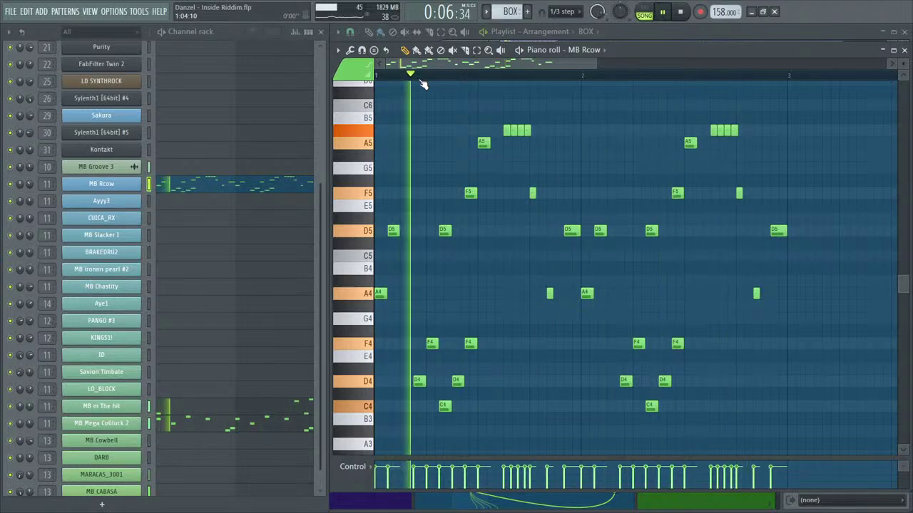
key("space")
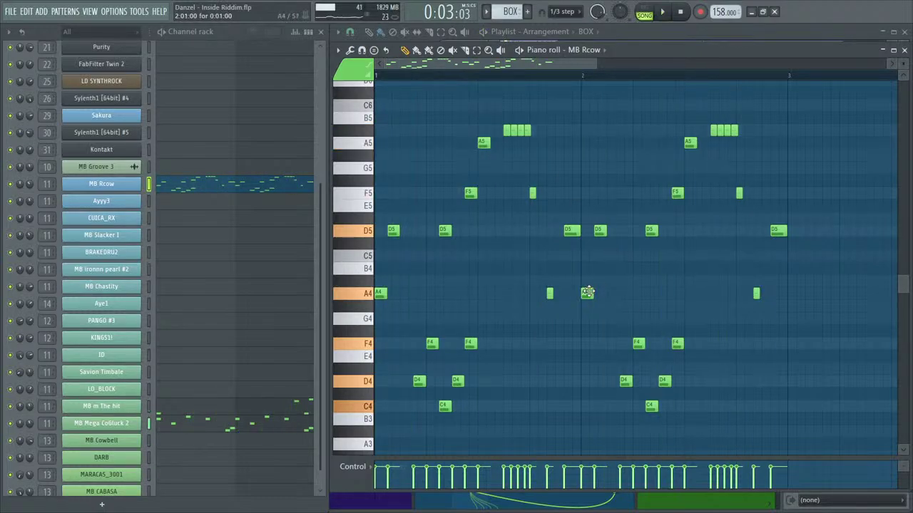
left_click_drag(559, 100, 388, 432)
left_click(601, 174)
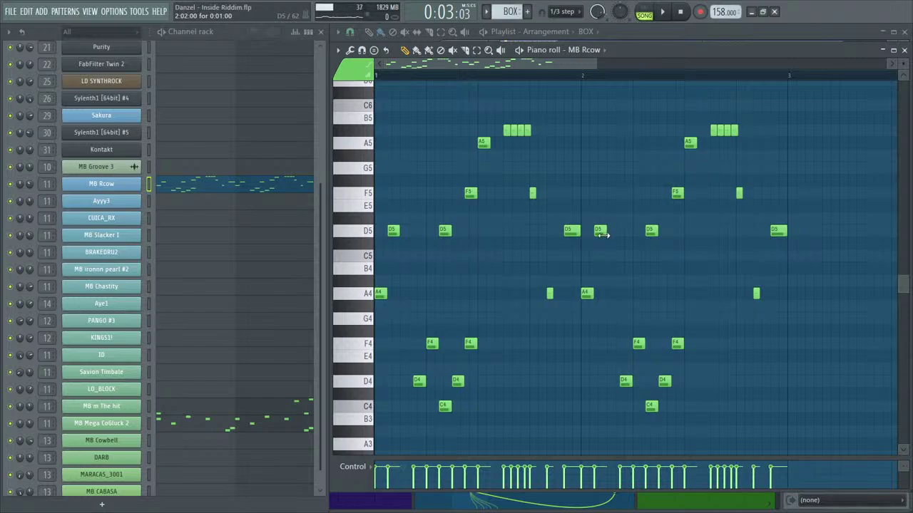
Delete the A4 at the start of bar 2 on MB Rcow, move the following D5 down to A4, and play the result.
right_click(586, 295)
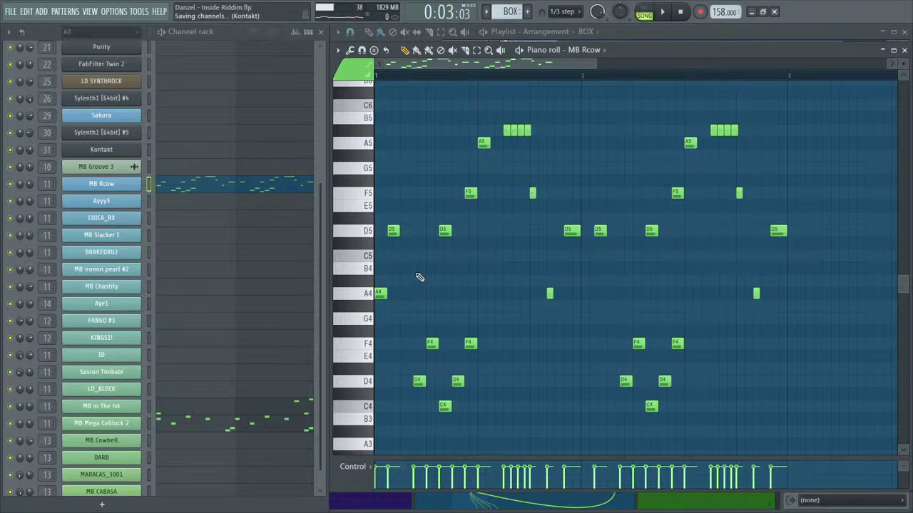
left_click(601, 231)
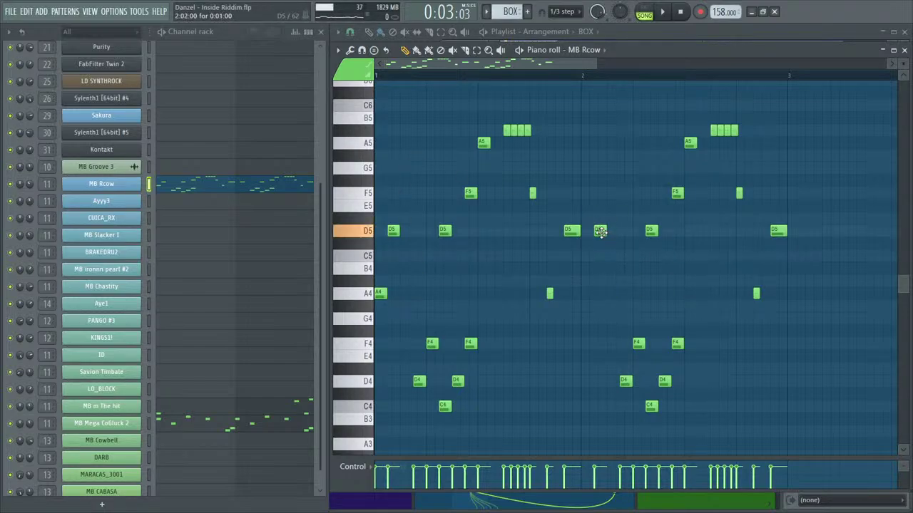
left_click_drag(601, 236, 602, 298)
key("space")
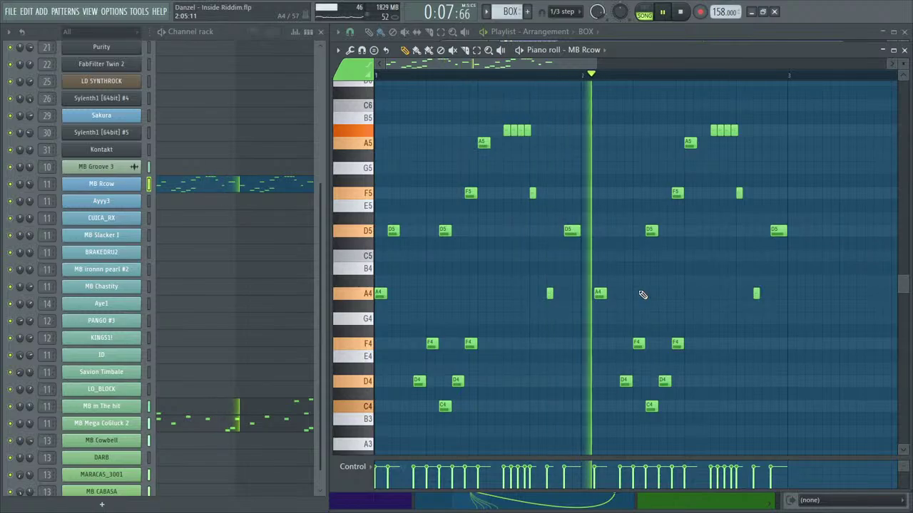
key("space")
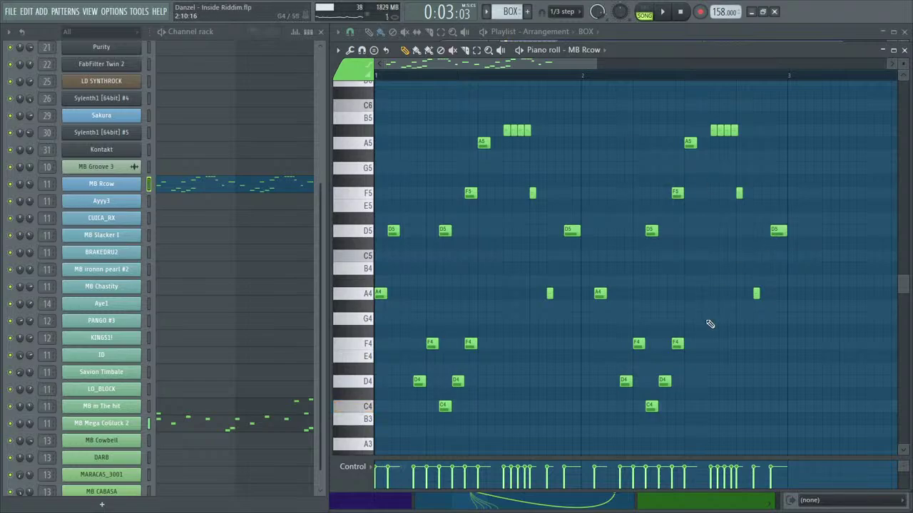
Mark the first beat of bar 2 on MB Rcow to examine its changed notes, and close the piano roll.
left_click_drag(629, 263, 566, 380)
left_click_drag(586, 77, 630, 87)
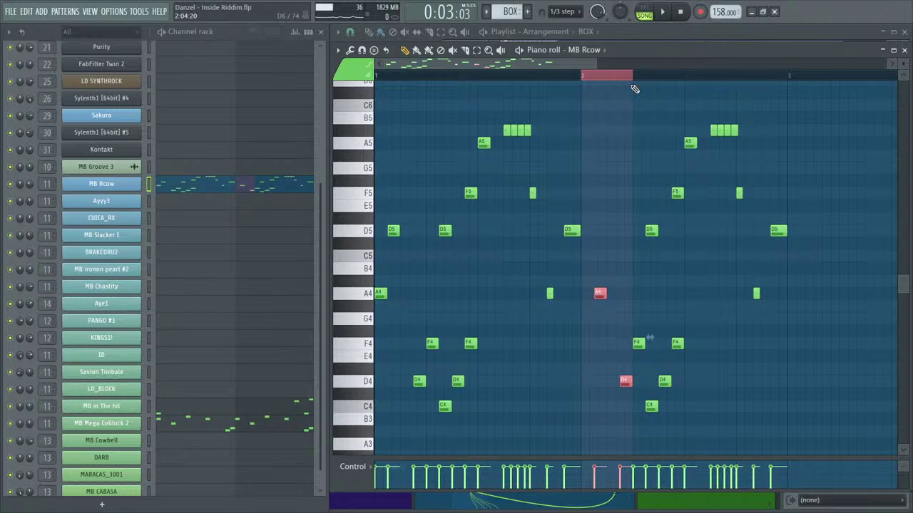
left_click(905, 50)
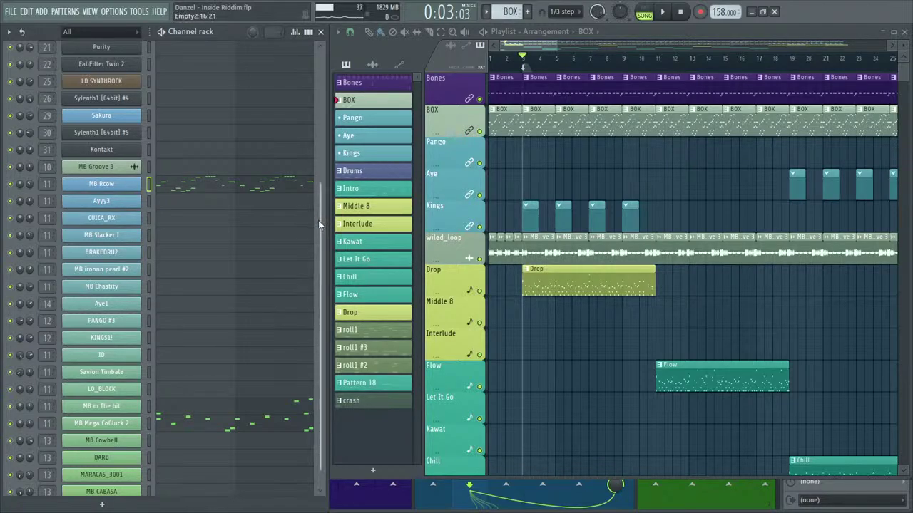
Open the BRAKEDRU2 piano roll, place C4, A3 and A#3 notes in bar 1, and play them with the song.
scroll(306, 285, "down", 1)
left_click(148, 396)
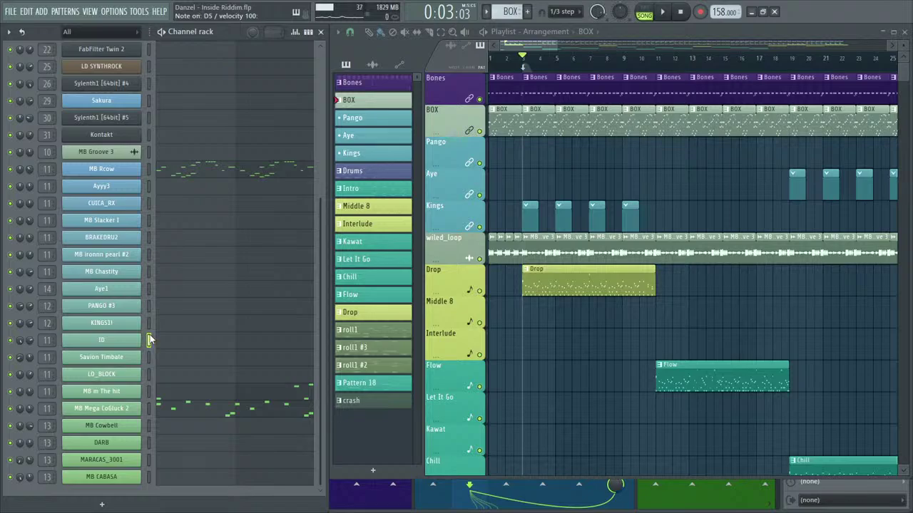
left_click(172, 245)
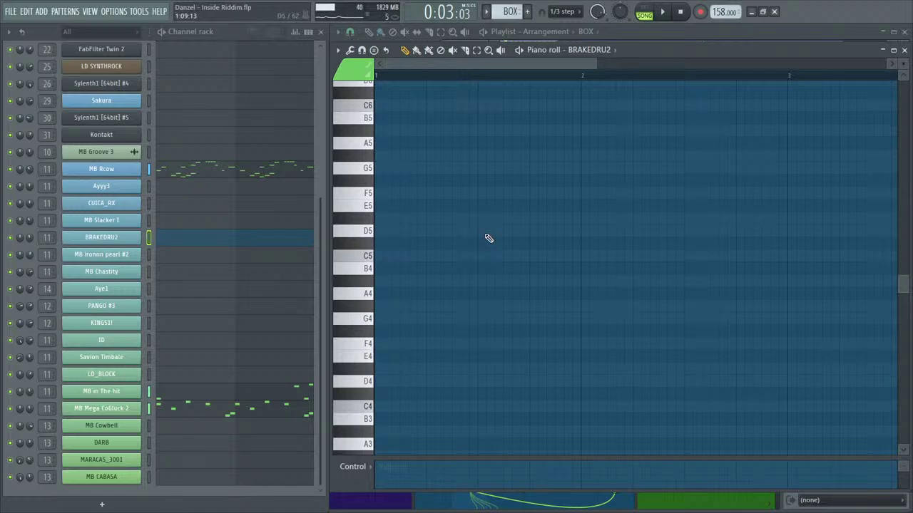
mouse_move(443, 381)
left_mouse_down()
mouse_move(424, 389)
mouse_move(424, 407)
mouse_move(453, 404)
mouse_move(451, 419)
mouse_move(451, 391)
left_mouse_up()
scroll(451, 407, "down", 1)
key("space")
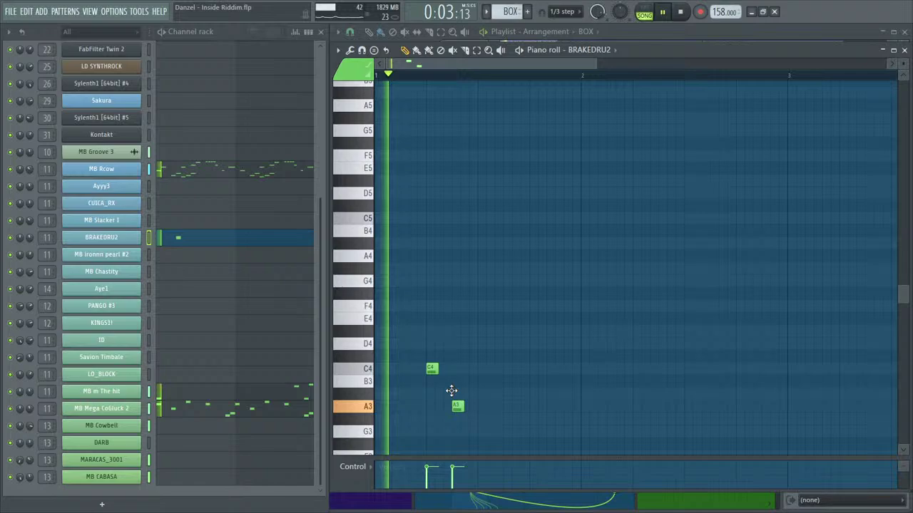
left_click(504, 393)
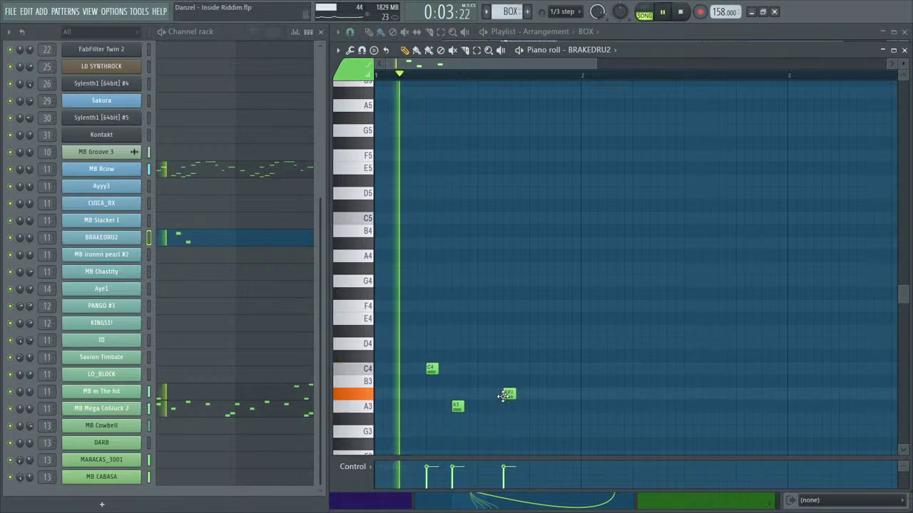
key("space")
Add D#4 and D4 near the end of BRAKEDRU2's bar 1, each doubled with an A3, and play the result.
scroll(532, 401, "down", 3)
left_click(524, 380)
mouse_move(520, 370)
left_mouse_down()
mouse_move(534, 367)
mouse_move(530, 153)
mouse_move(522, 216)
mouse_move(539, 242)
mouse_move(531, 219)
left_mouse_up()
key("space")
key("space")
left_click(558, 230)
mouse_move(521, 294)
left_mouse_down()
mouse_move(518, 345)
mouse_move(534, 292)
left_mouse_up()
left_click(560, 293)
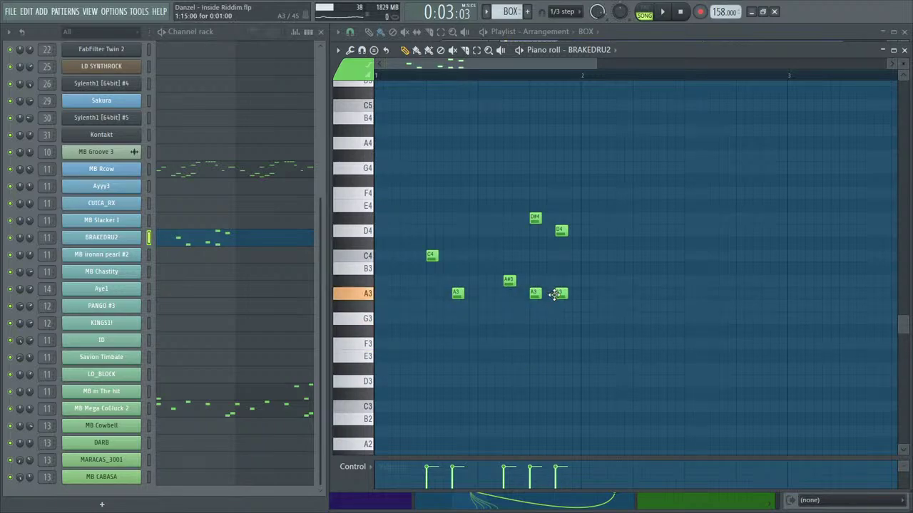
key("space")
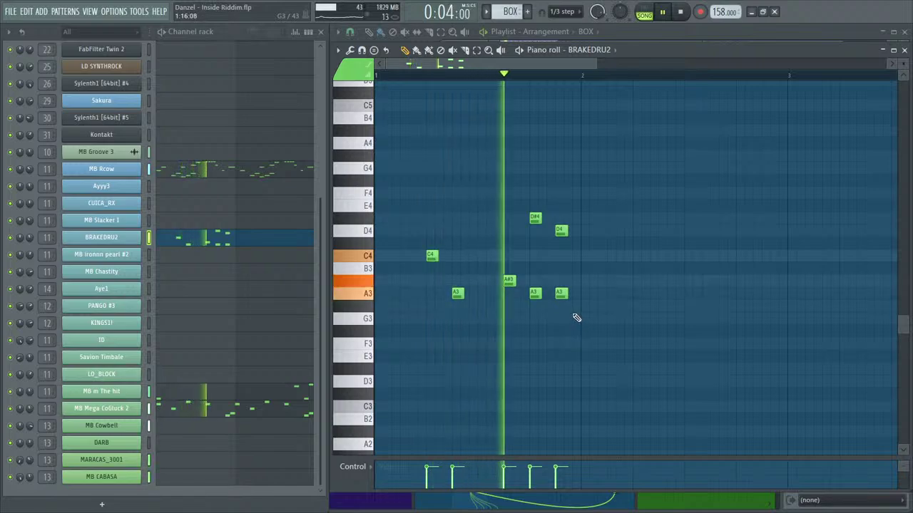
Select all the BRAKEDRU2 notes in bar 1 and duplicate them into bar 2.
left_click_drag(576, 316, 427, 222)
key("space")
left_click_drag(433, 256, 638, 255)
Try a partial quick fade-out on the BRAKEDRU2 sample and play the phrase with the song.
left_click(132, 240)
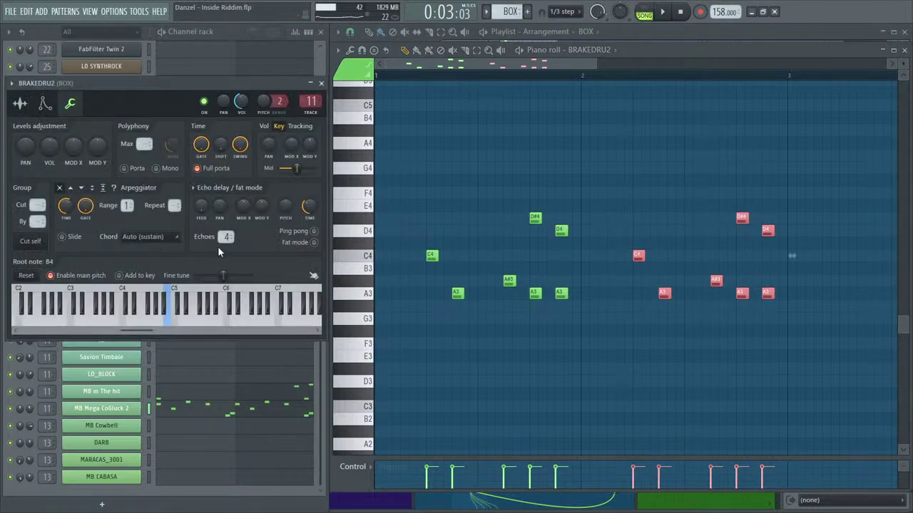
left_click(20, 103)
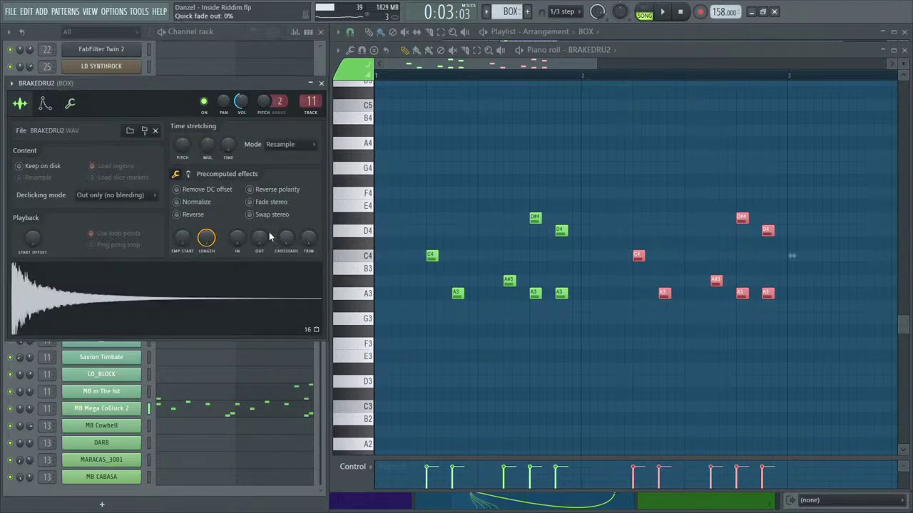
key("space")
key("space")
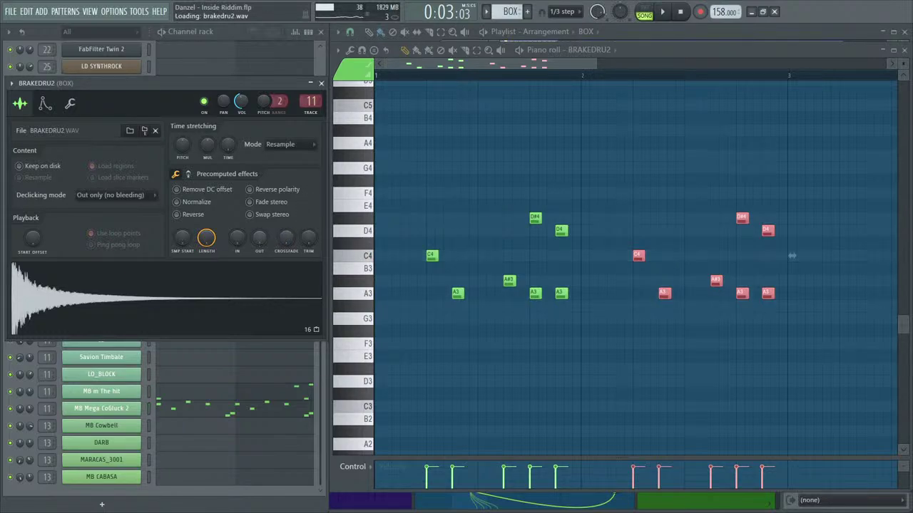
left_click_drag(259, 243, 259, 234)
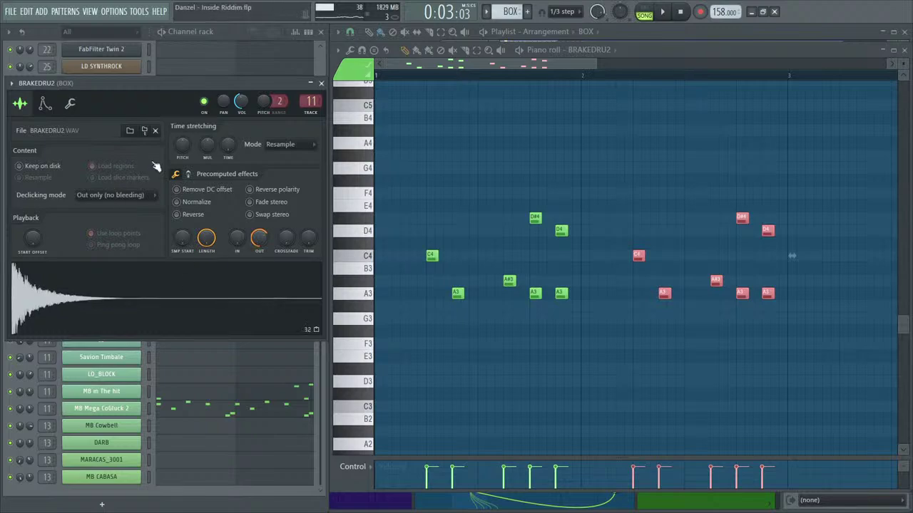
left_click(322, 83)
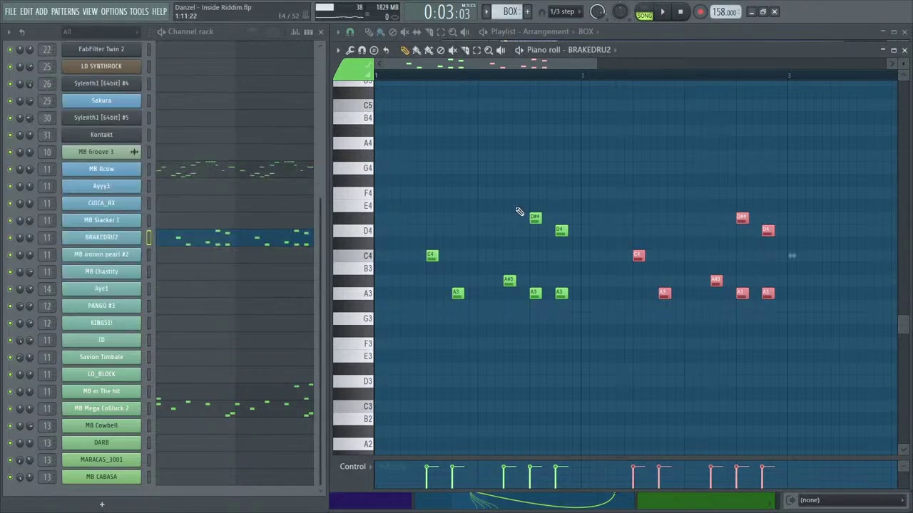
left_click(518, 210)
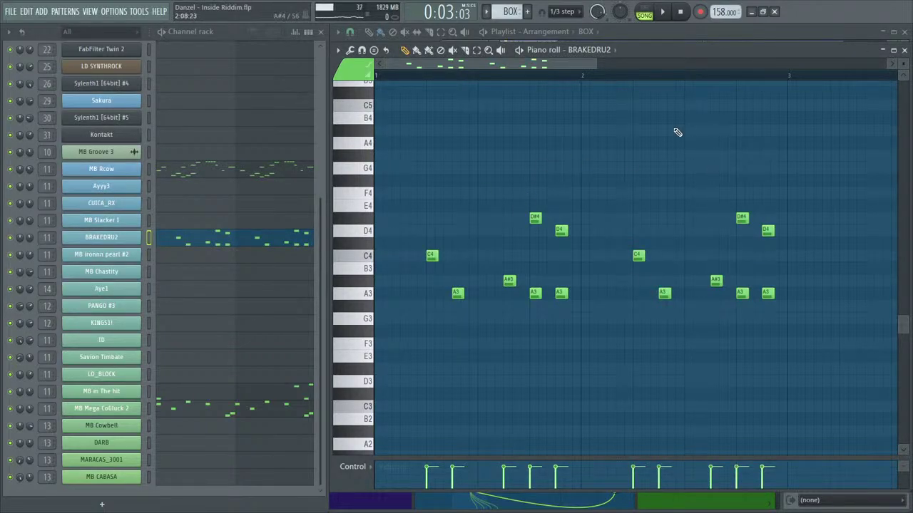
key("space")
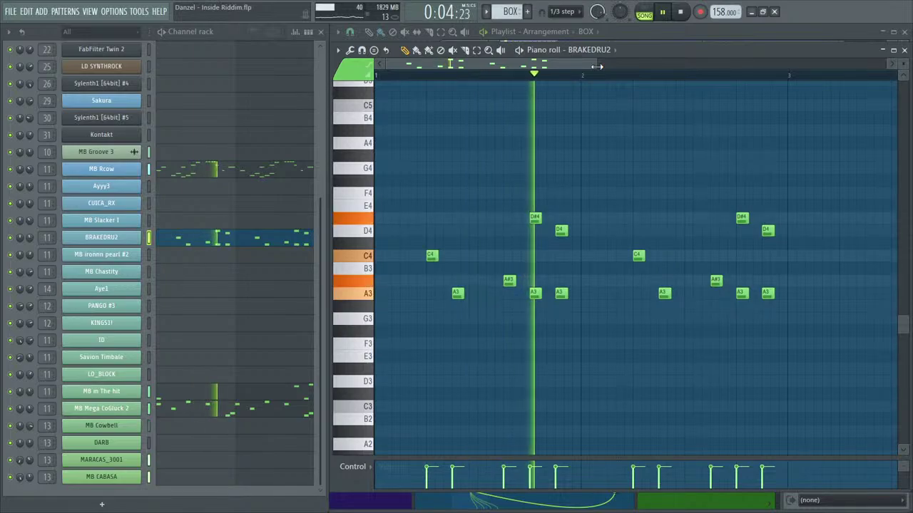
key("space")
Set the BRAKEDRU2 sample's quick fade-out to 100%, play the song, and close the sample settings and piano roll.
left_click(101, 237)
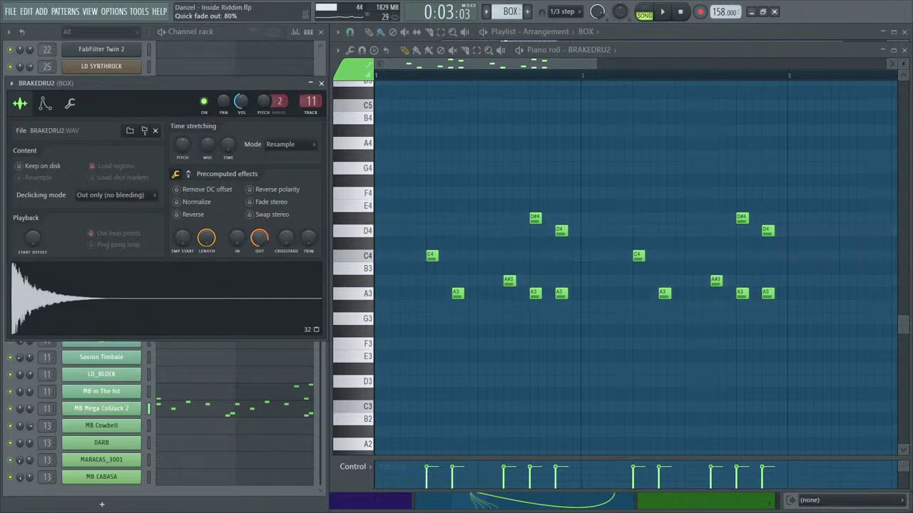
key("space")
key("space")
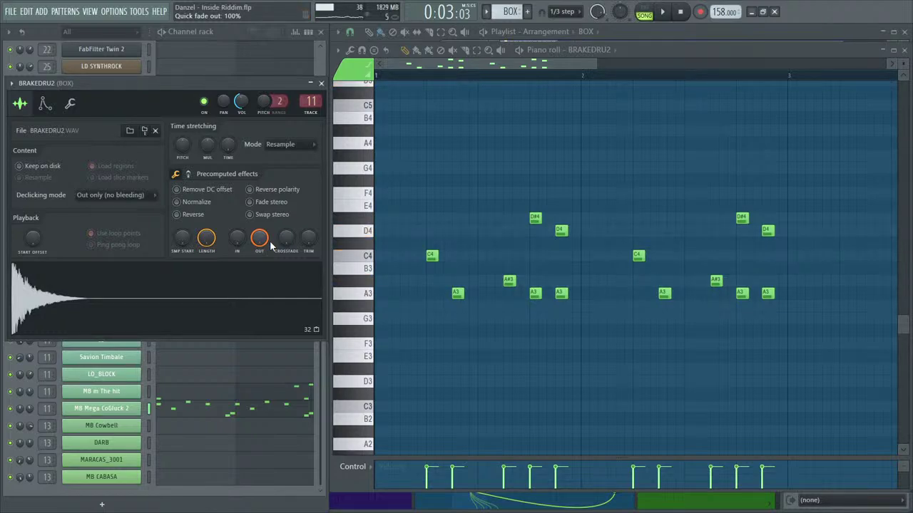
key("space")
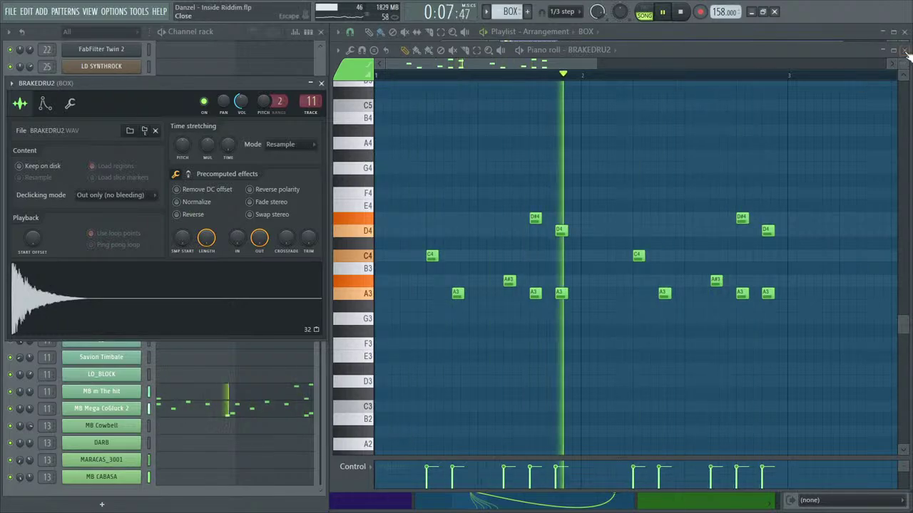
key("F7")
left_click(321, 84)
key("space")
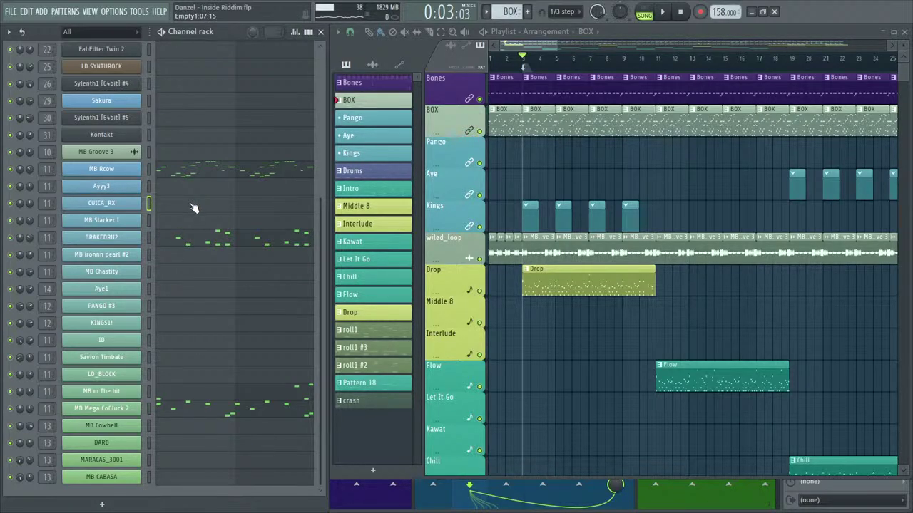
Open the MB Chastity piano roll, place a D4 followed by a D5 early in bar 1, and play them.
left_click(178, 275)
key("space")
left_click(396, 231)
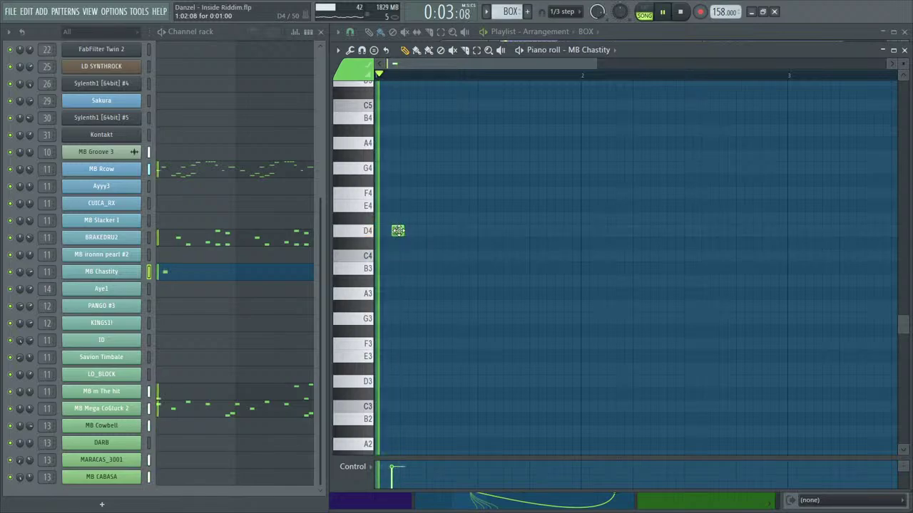
left_click(418, 143)
scroll(419, 152, "up", 3)
key("space")
key("space")
left_click_drag(421, 164, 413, 176)
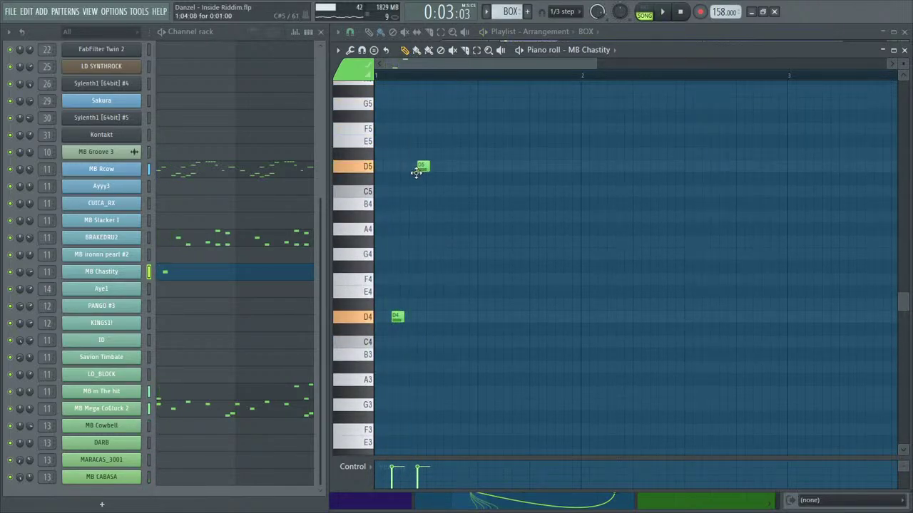
Continue the MB Chastity phrase in bar 1 with D#5, D5, F5 and A5, and play it with the song.
left_click(428, 140)
key("space")
left_click_drag(433, 143, 482, 113)
key("space")
left_click(448, 166)
left_click(456, 141)
scroll(478, 153, "up", 2)
key("space")
left_click(478, 115)
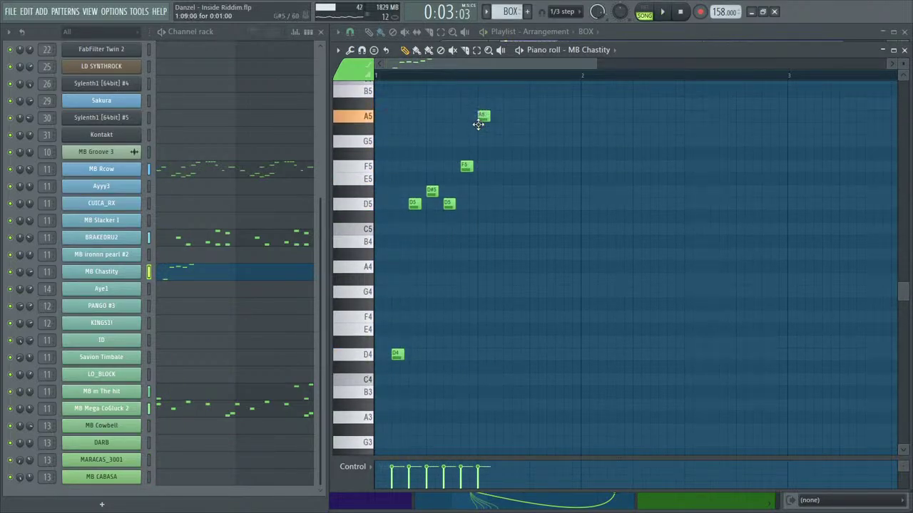
key("space")
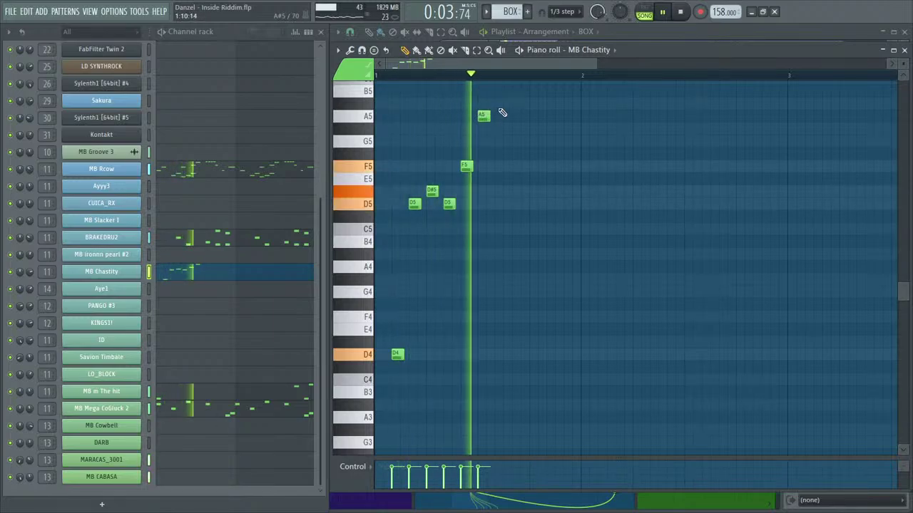
Add another A5 to MB Chastity, split into three short repeats, follow it with a short A#5, and play the result.
left_click(506, 116)
key("space")
key("space")
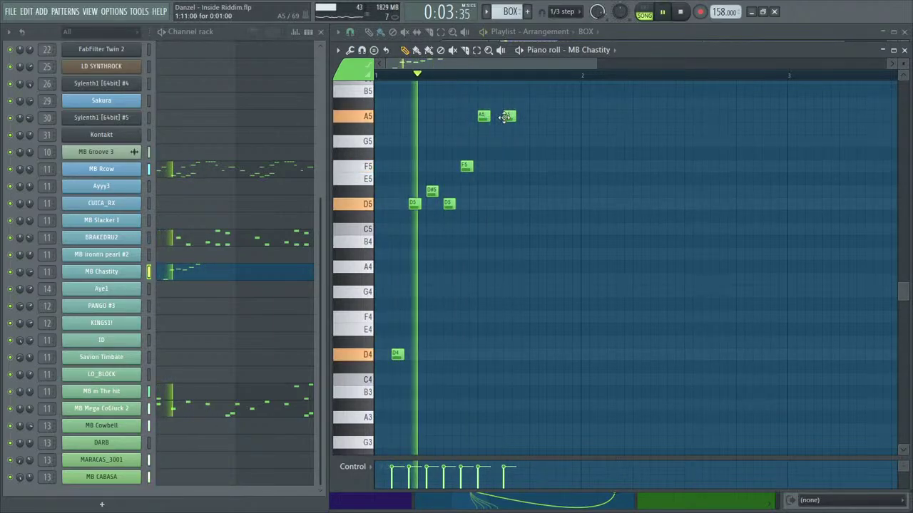
key("space")
left_click_drag(506, 116, 509, 118)
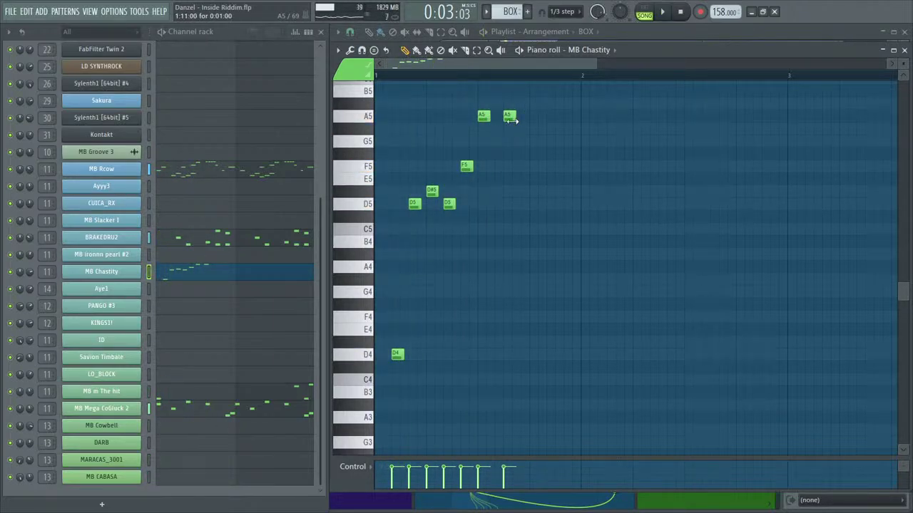
left_click(508, 120)
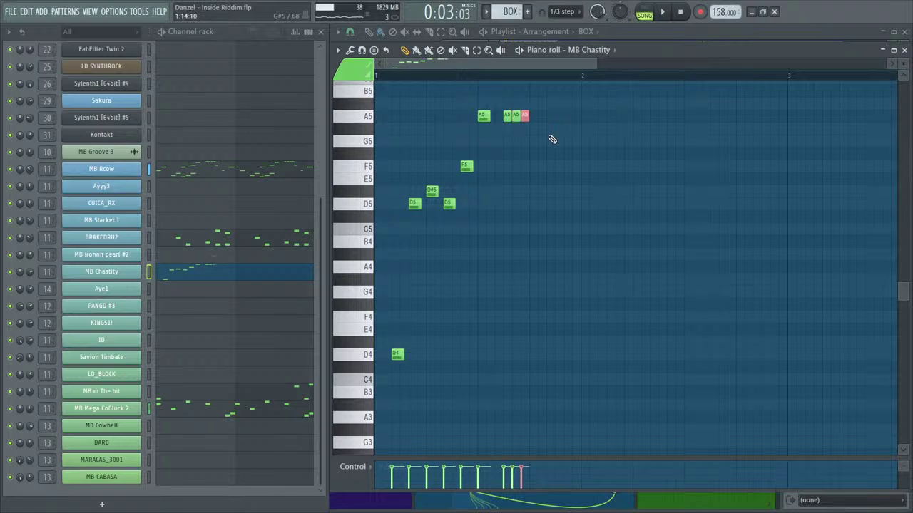
key("space")
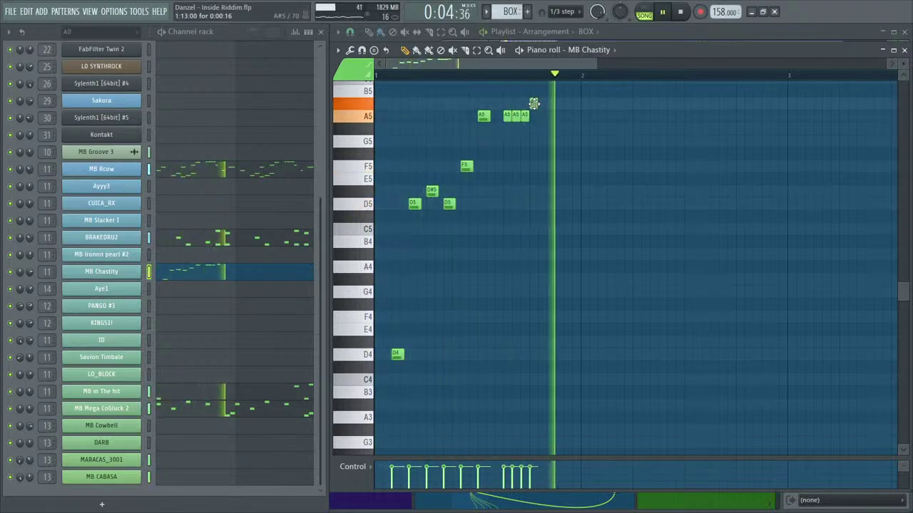
key("space")
key("space")
key("space")
Add four short D#6 notes at the end of MB Chastity's bar 1, and remove the trial D6 roll in bar 2.
left_click_drag(561, 91, 560, 121)
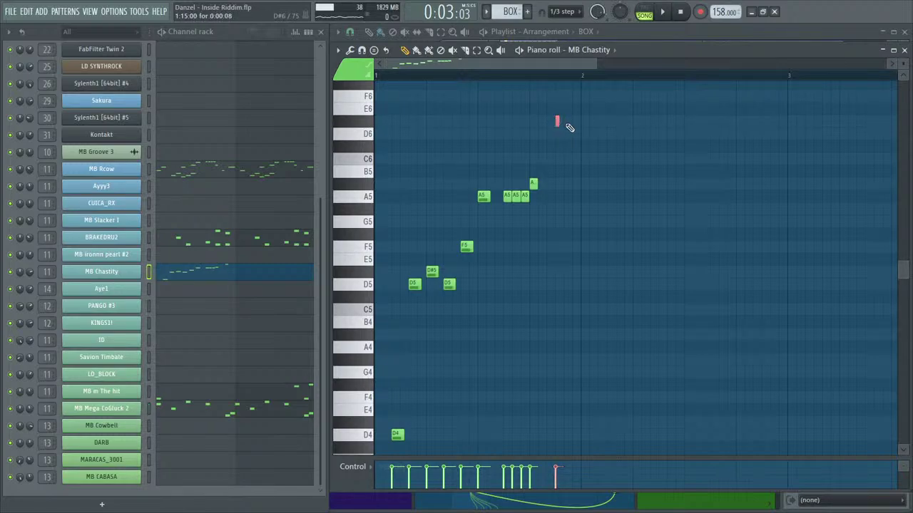
left_click(585, 133)
key("space")
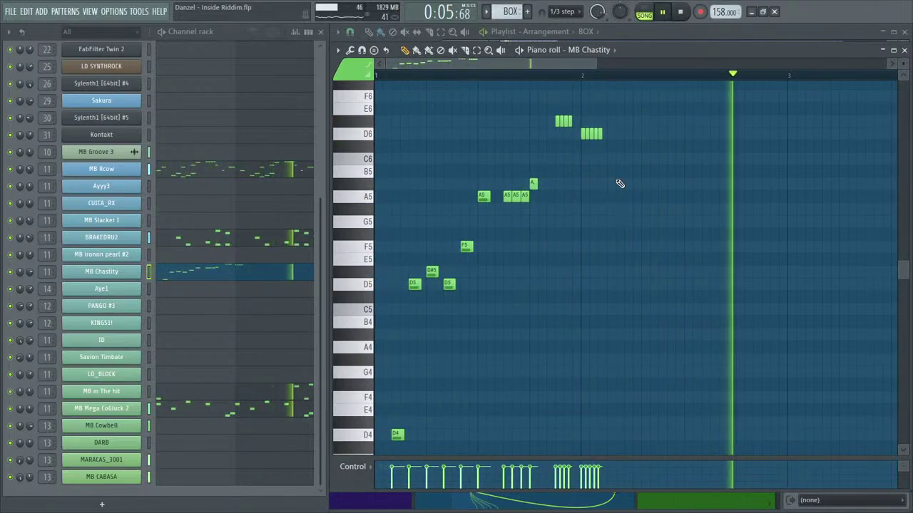
right_click(596, 134)
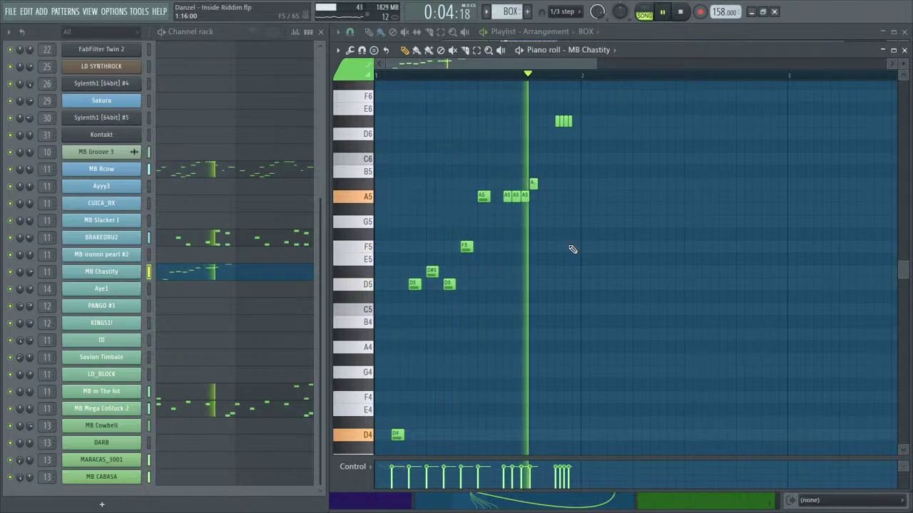
Select the whole MB Chastity phrase in bar 1 and duplicate it into bar 2.
left_click_drag(580, 437, 377, 91)
key("space")
scroll(500, 363, "down", 1)
scroll(500, 363, "down", 3)
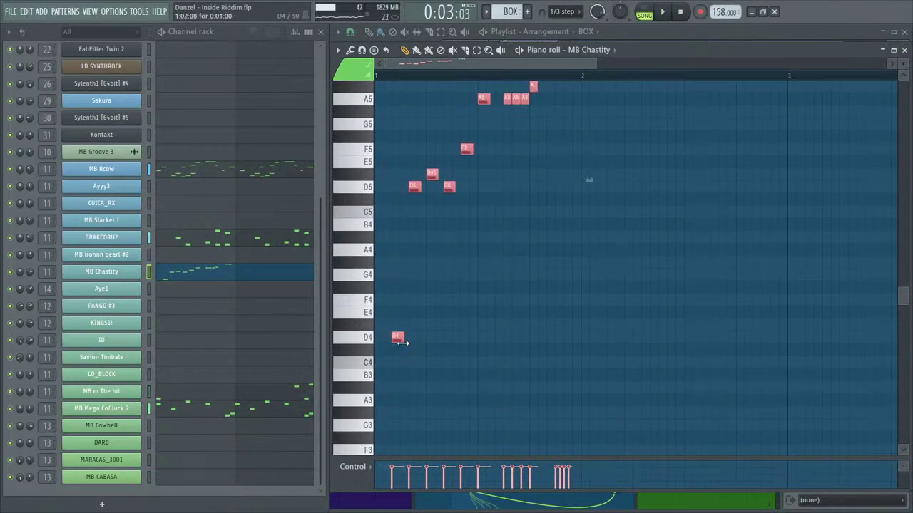
left_click_drag(405, 342, 605, 345)
left_click(726, 306)
Lower the four short D#6 notes at the end of MB Chastity's bar 2 to D6.
scroll(724, 302, "up", 3)
scroll(535, 162, "up", 3)
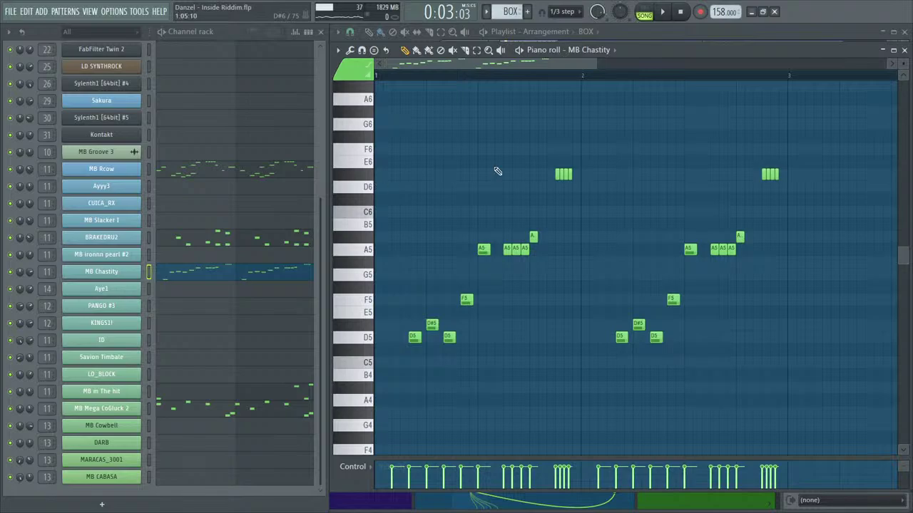
left_click_drag(788, 197, 739, 154)
key("Down")
key("ctrl+d")
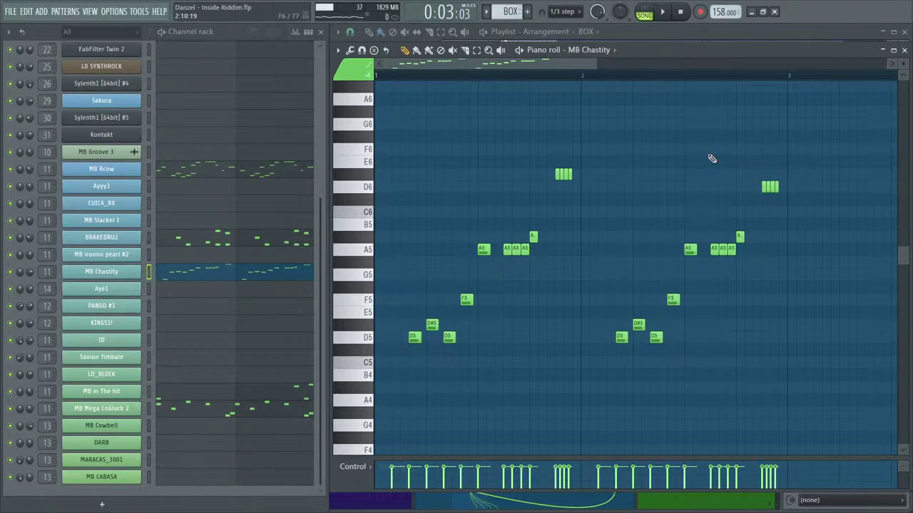
Play the song to listen to the two-bar MB Chastity phrase with the other percussion parts.
key("space")
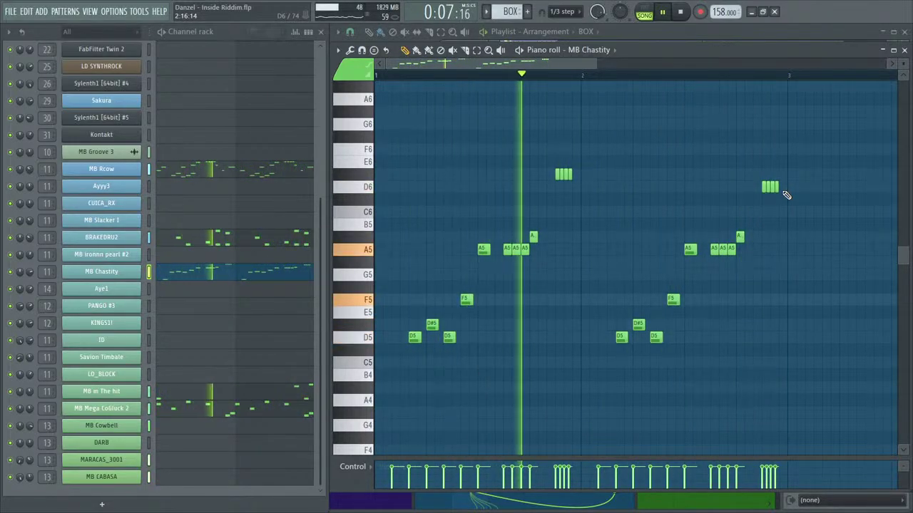
key("space")
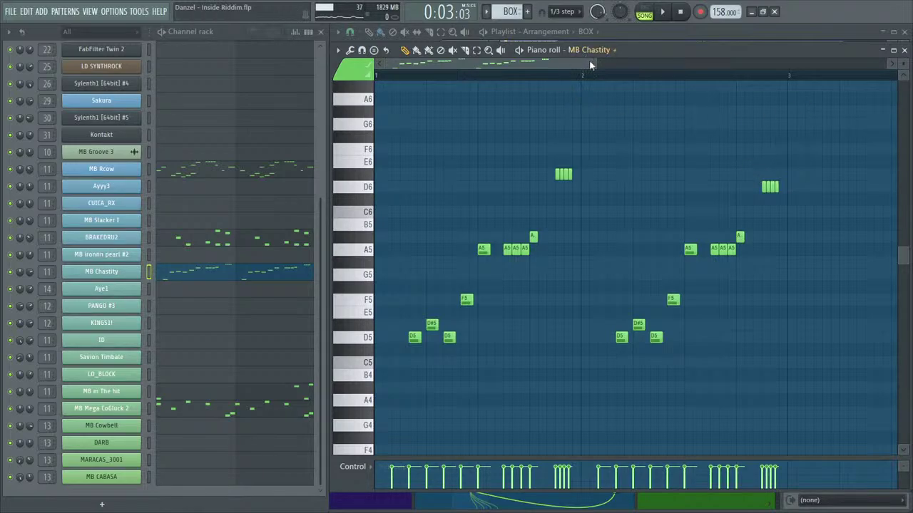
key("space")
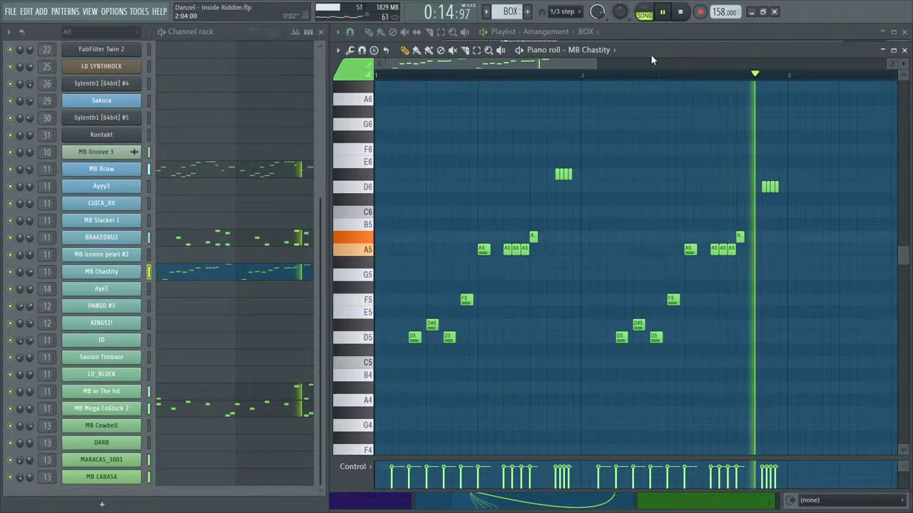
key("space")
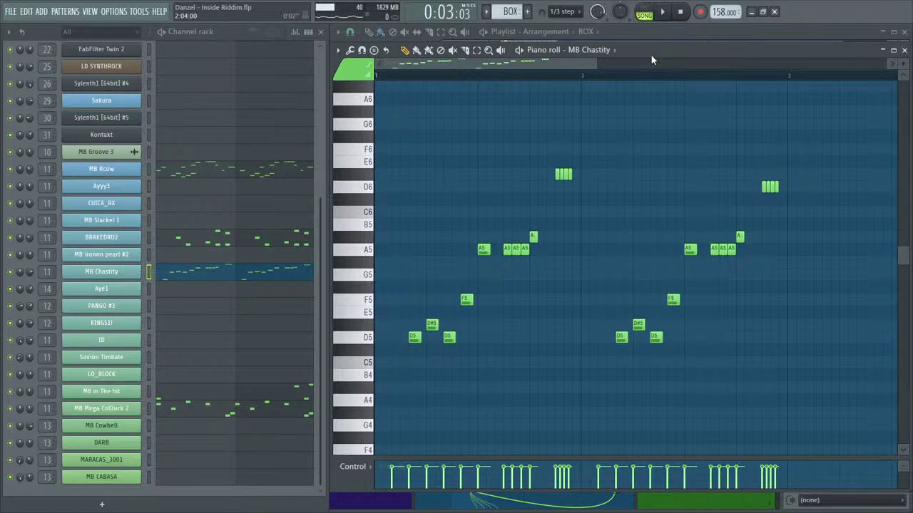
Select the Aye1 channel and look through the Danzel Music sample folders, collapsing Danzel - MB MegaBeats.
key("space")
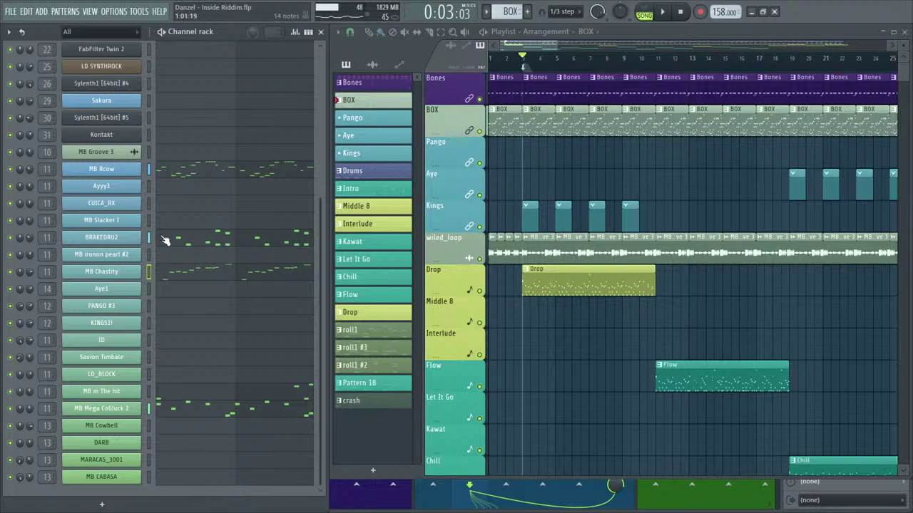
left_click(149, 221)
left_click(149, 289)
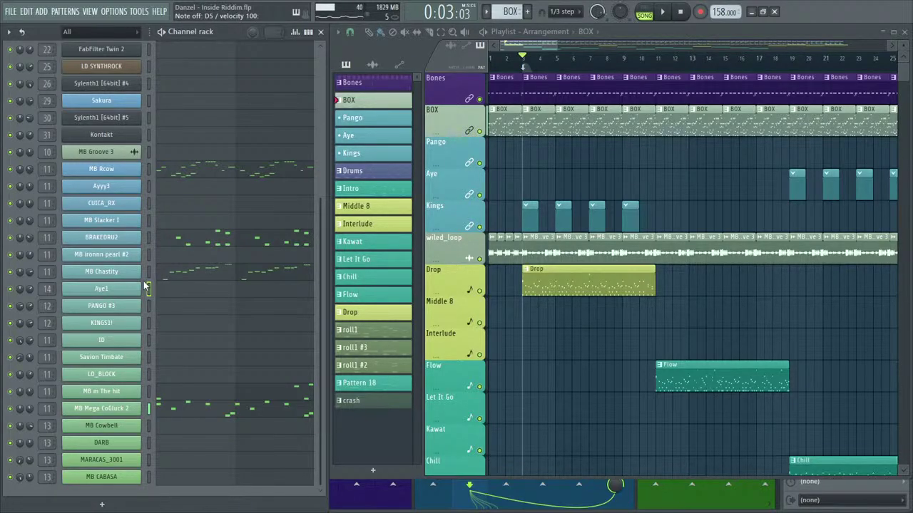
key("alt+F8")
left_click(598, 186)
scroll(625, 260, "up", 6)
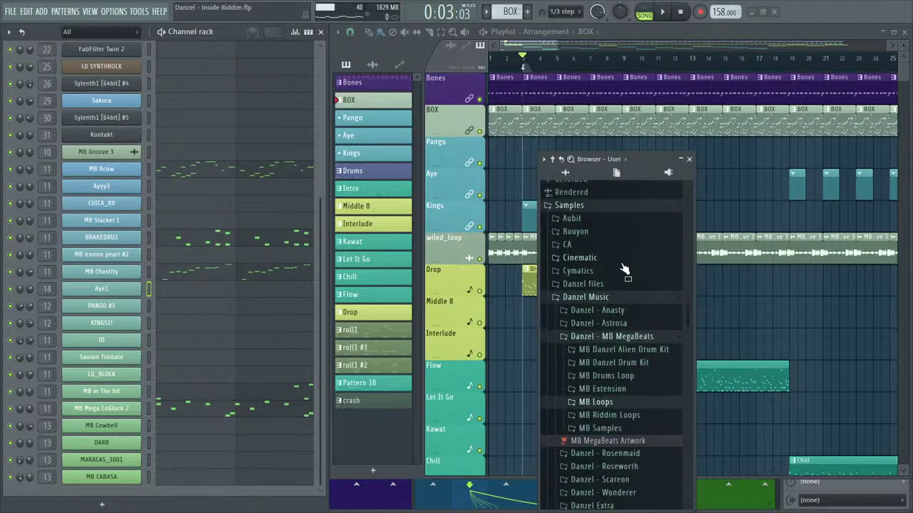
left_click(606, 336)
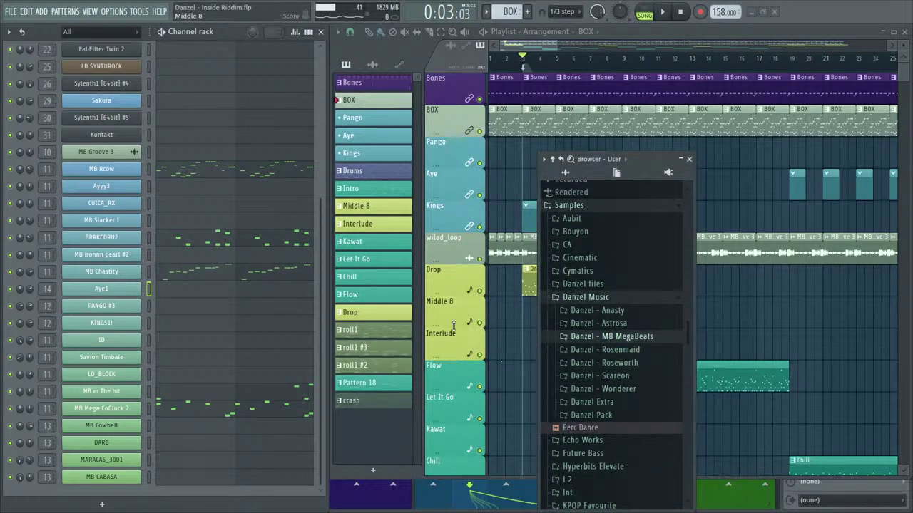
Play the song with the MB Chastity piano roll open to check how its phrase sits in the percussion.
left_click(166, 278)
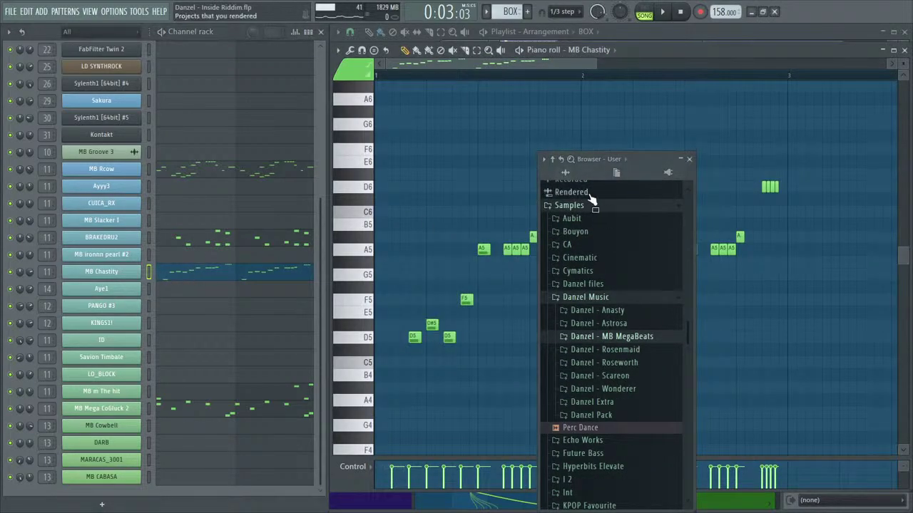
left_click(681, 159)
key("space")
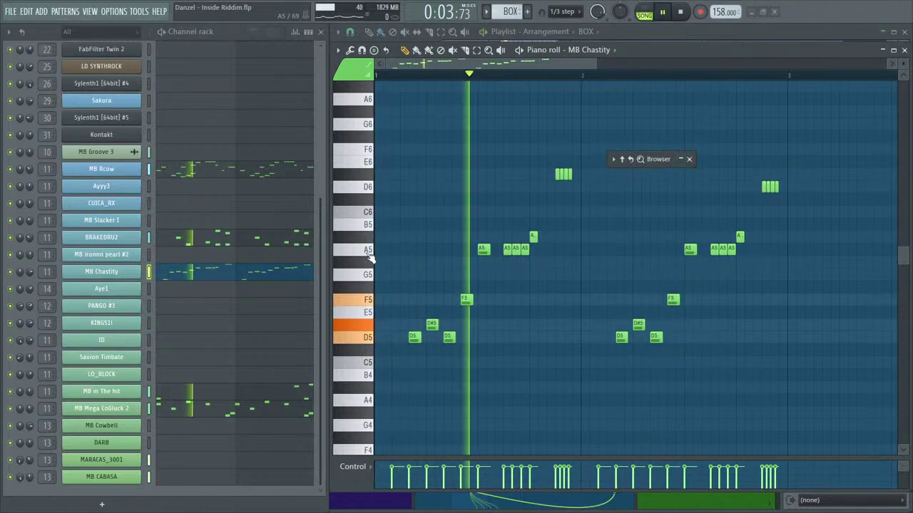
key("space")
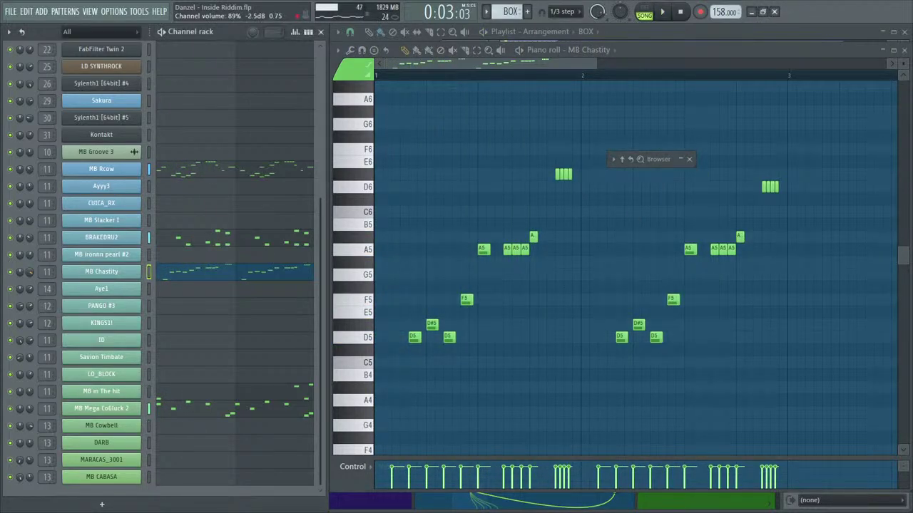
key("space")
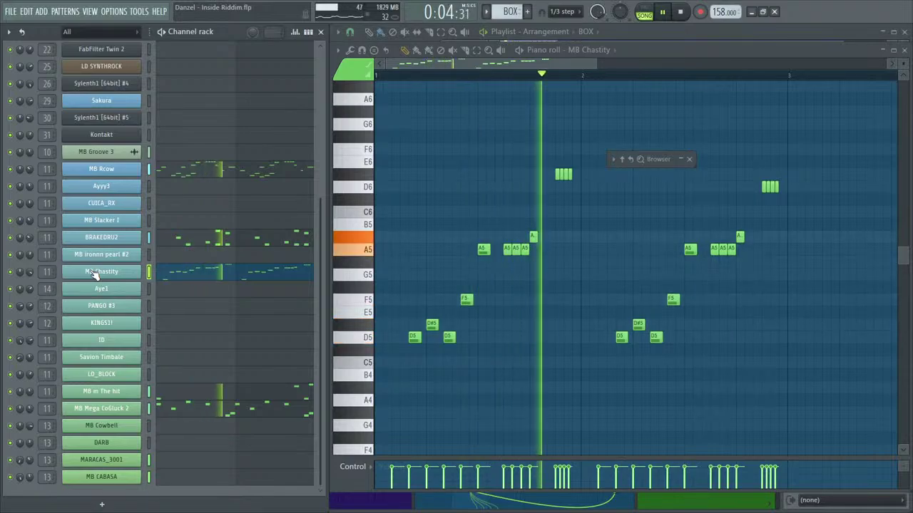
key("space")
Set the MB Chastity sample's stereo delay to 12% right and listen to it with the other percussion.
left_click(94, 271)
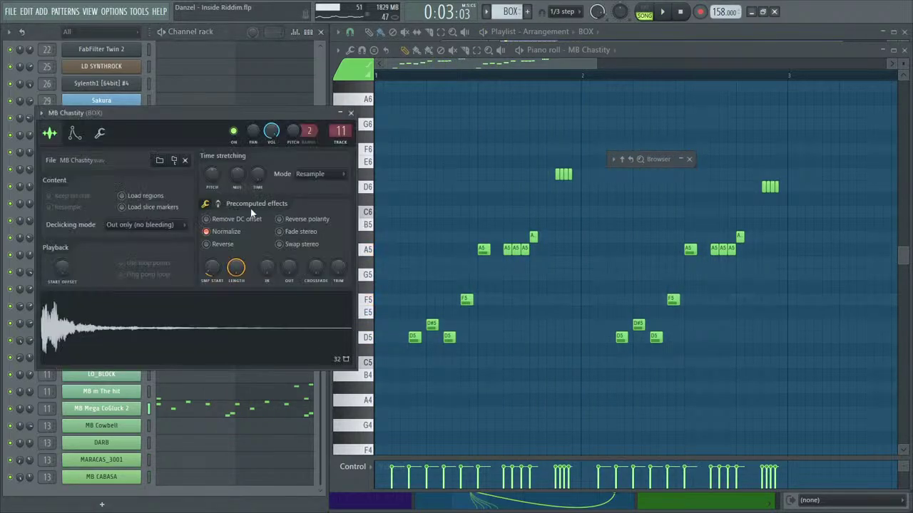
left_click(218, 204)
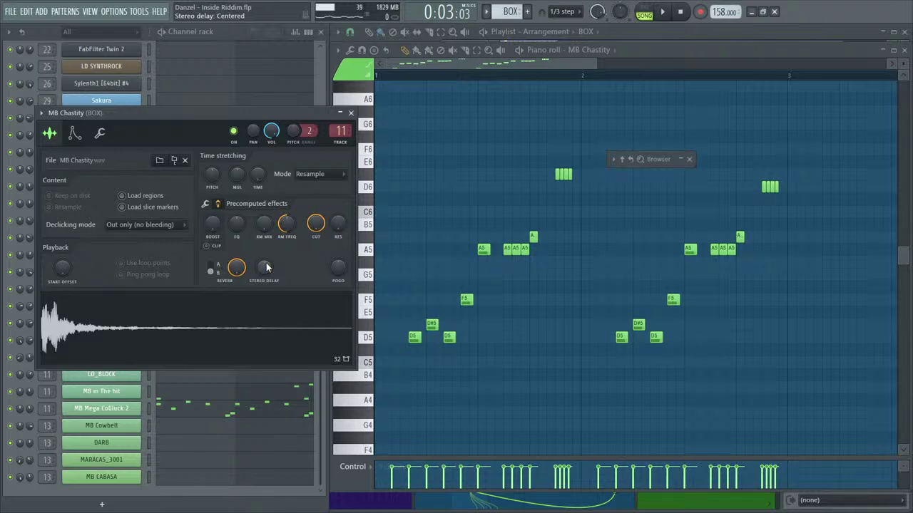
left_click_drag(266, 267, 265, 268)
key("space")
key("space")
key("space")
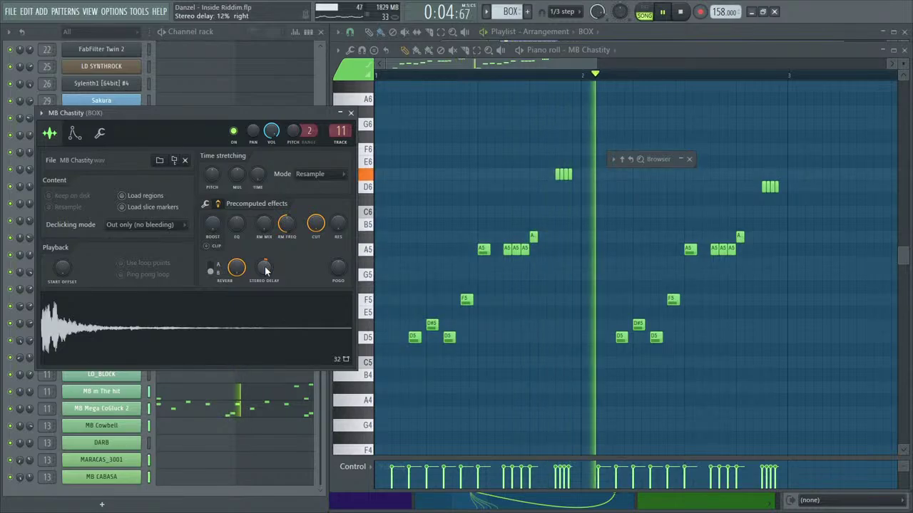
key("space")
left_click(350, 113)
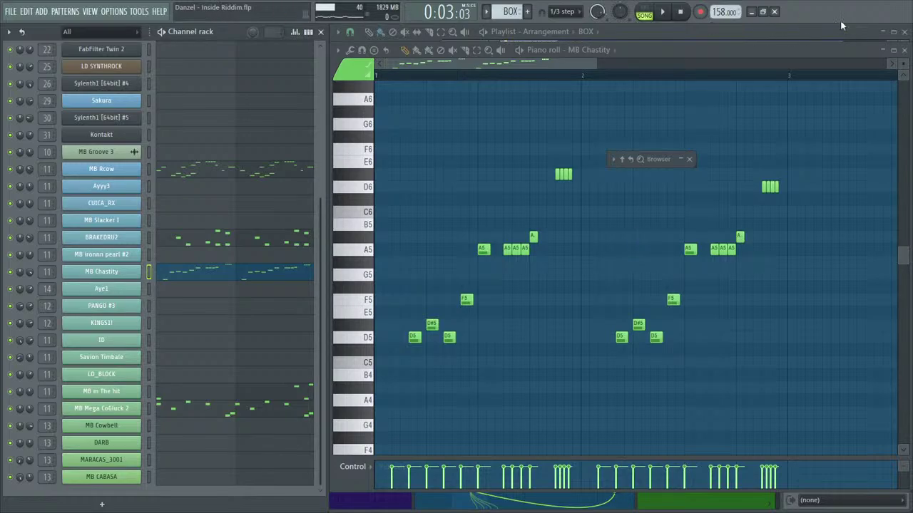
Leave the MB Chastity piano roll, select the MARACAS_3001 channel, and look over the song arrangement in the playlist.
key("F7")
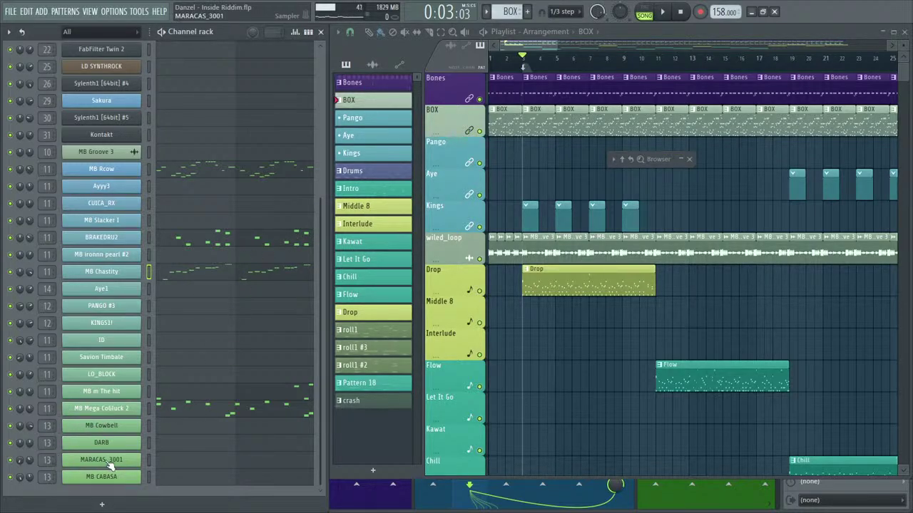
left_click(149, 460)
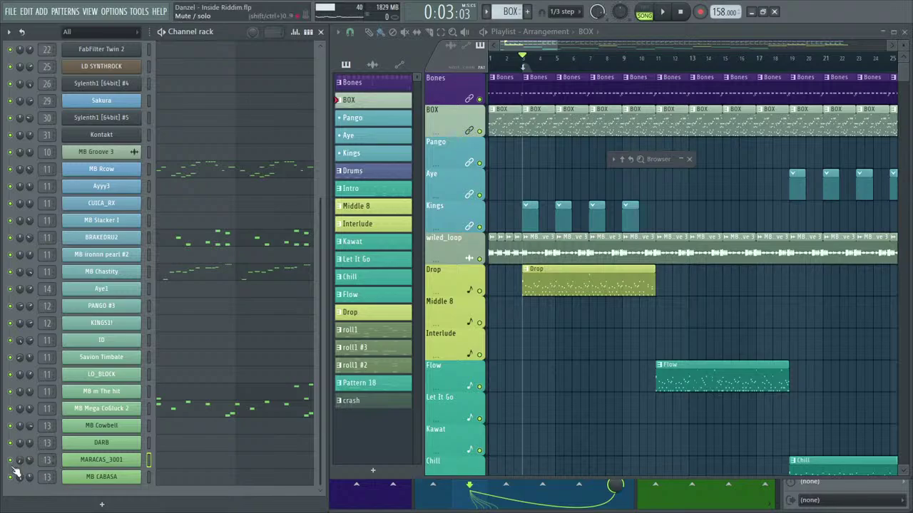
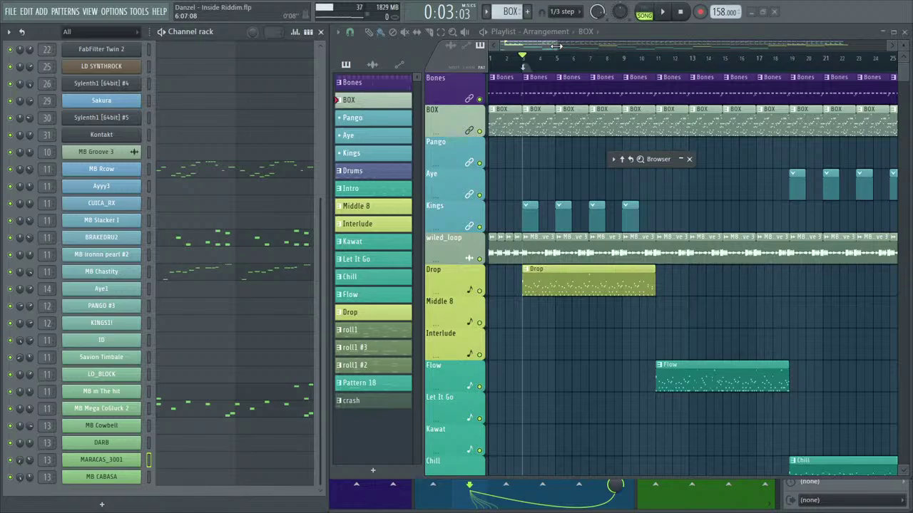
left_click_drag(559, 46, 596, 46)
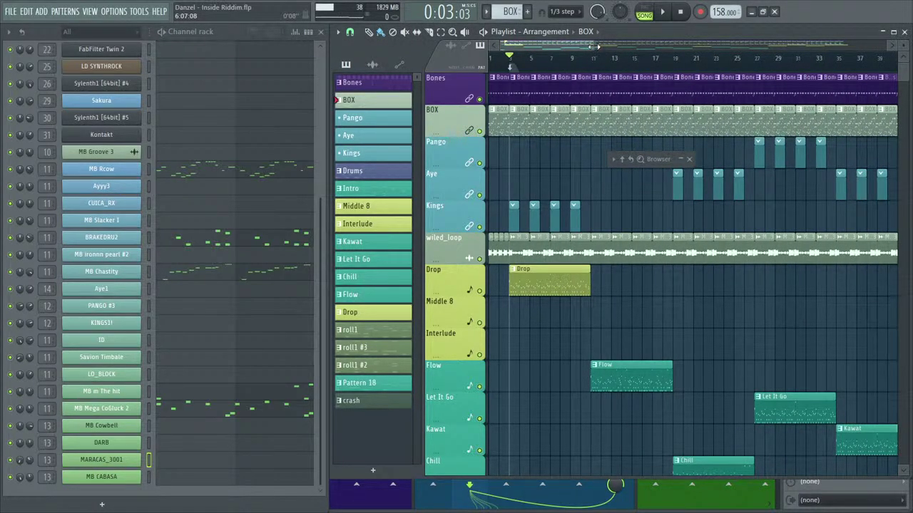
left_click_drag(574, 49, 550, 50)
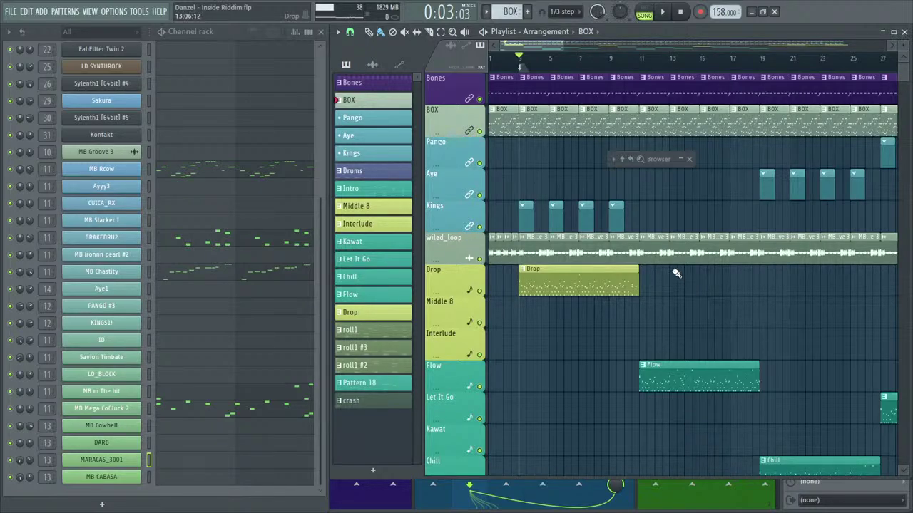
key("alt+Tab")
key("Escape")
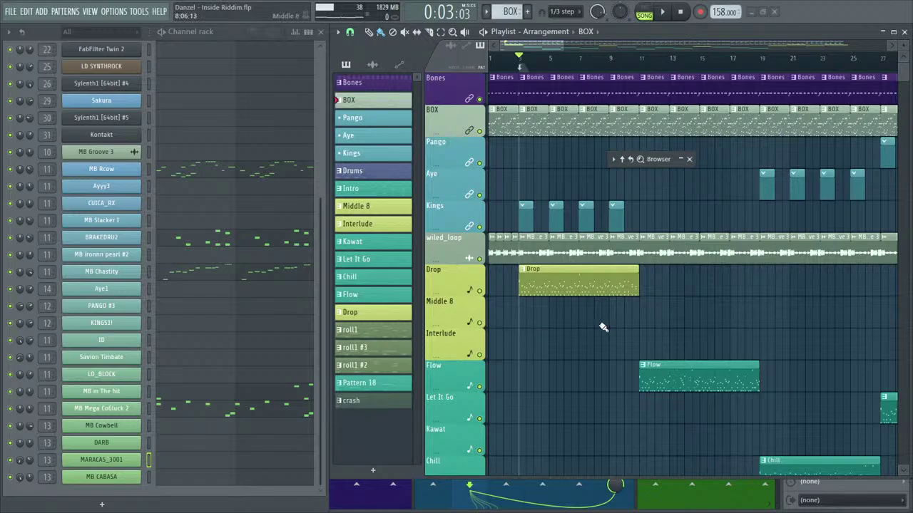
Play the song from the playlist to hear the layered percussion, and select the Savion Timbale channel.
left_click_drag(552, 45, 559, 45)
key("space")
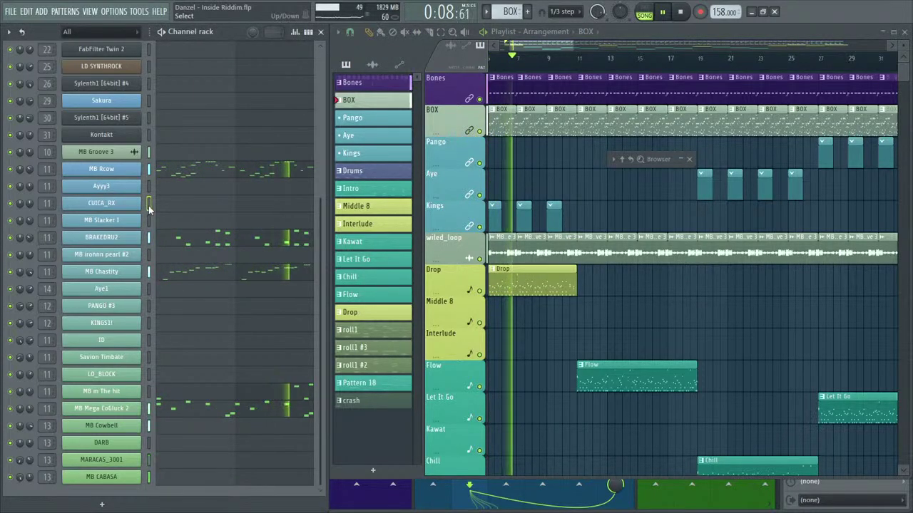
key("space")
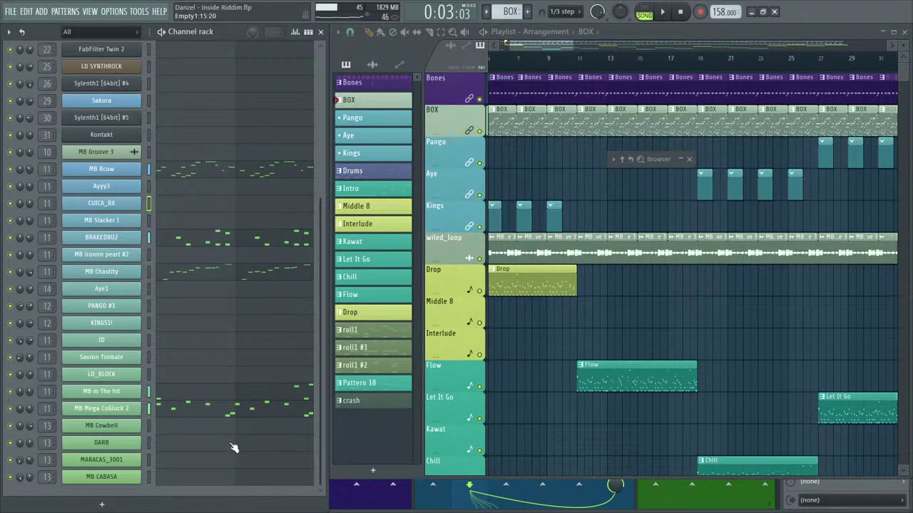
left_click(151, 357)
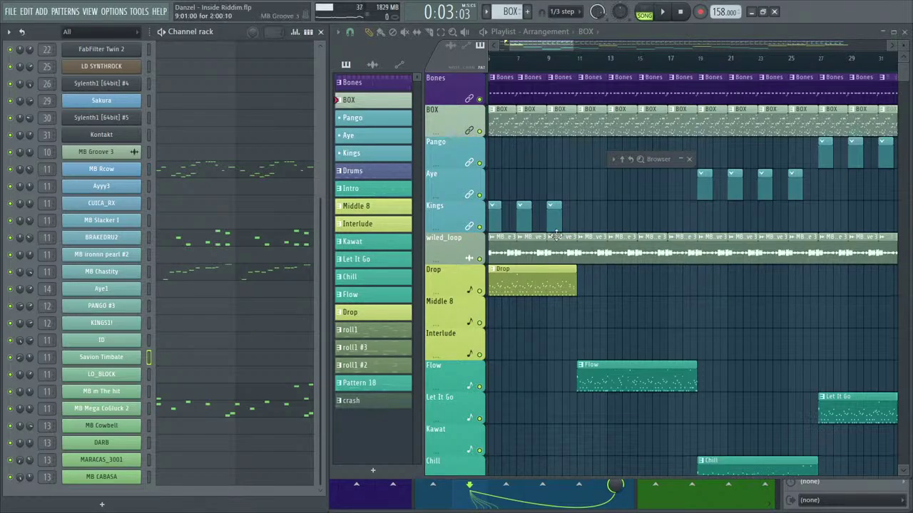
left_click_drag(564, 44, 569, 43)
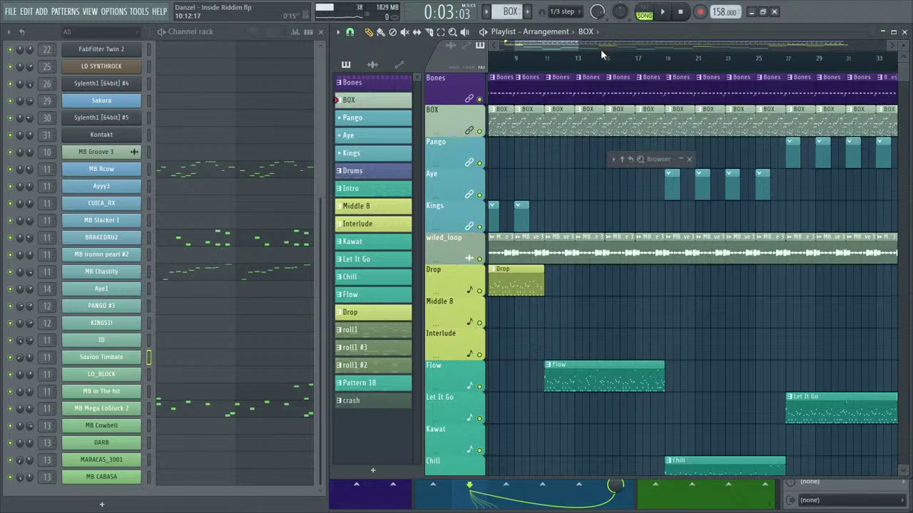
Restore the minimized sample browser, move it higher over the playlist, and enlarge it.
key("alt+Tab")
left_click(648, 160)
left_click_drag(647, 161, 665, 53)
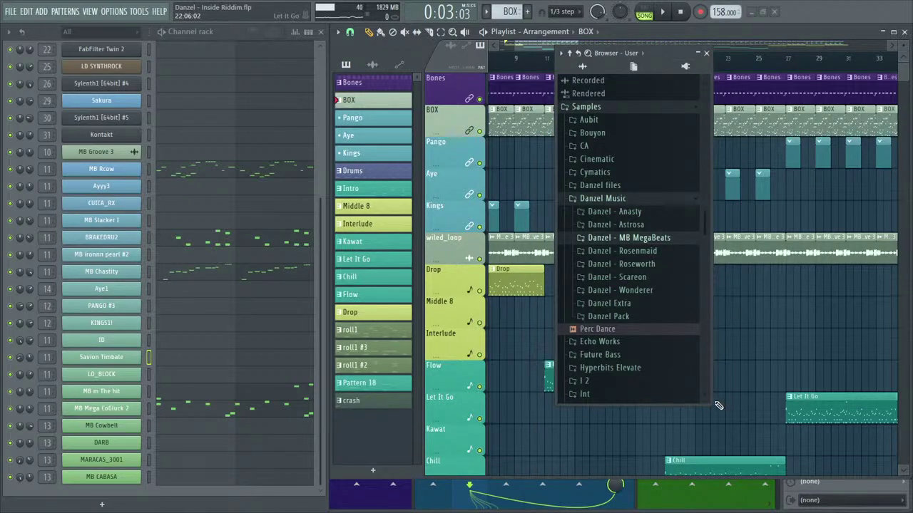
left_click_drag(719, 406, 784, 447)
left_click_drag(782, 254, 790, 277)
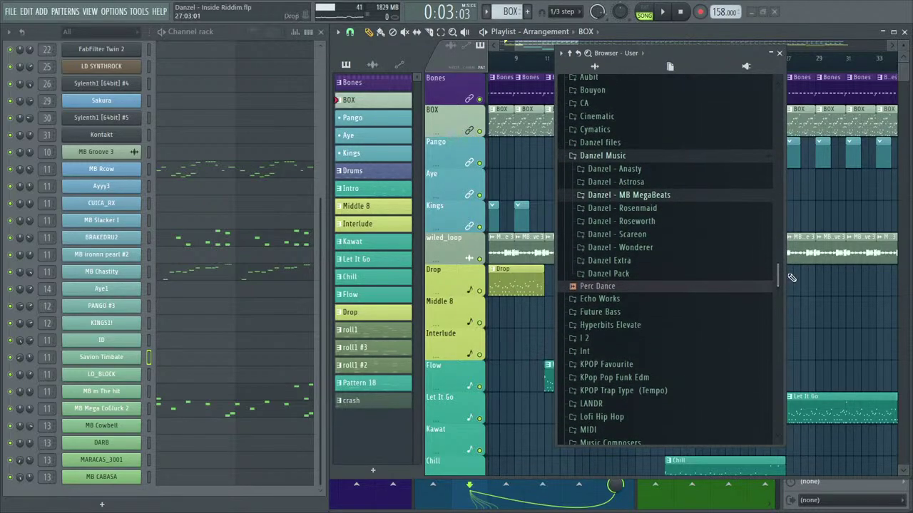
Expand the Danzel - MB MegaBeats folder, check its MB Extension folder, and open the MB Samples folder.
left_click(652, 196)
scroll(649, 268, "down", 2)
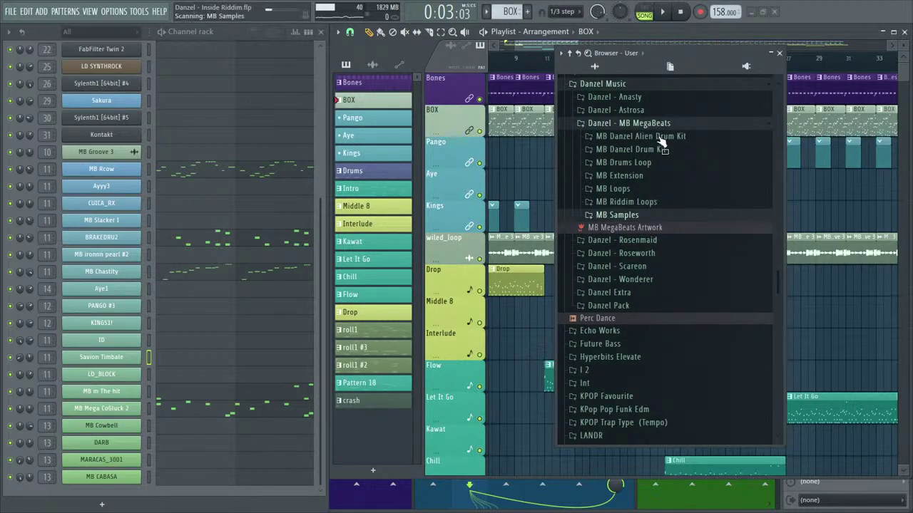
left_click(650, 214)
left_click(621, 89)
scroll(641, 230, "up", 4)
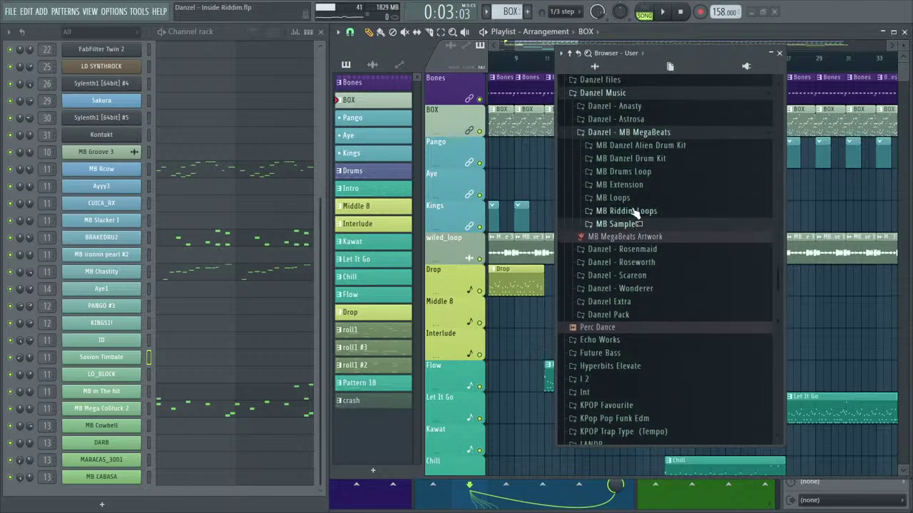
left_click(627, 186)
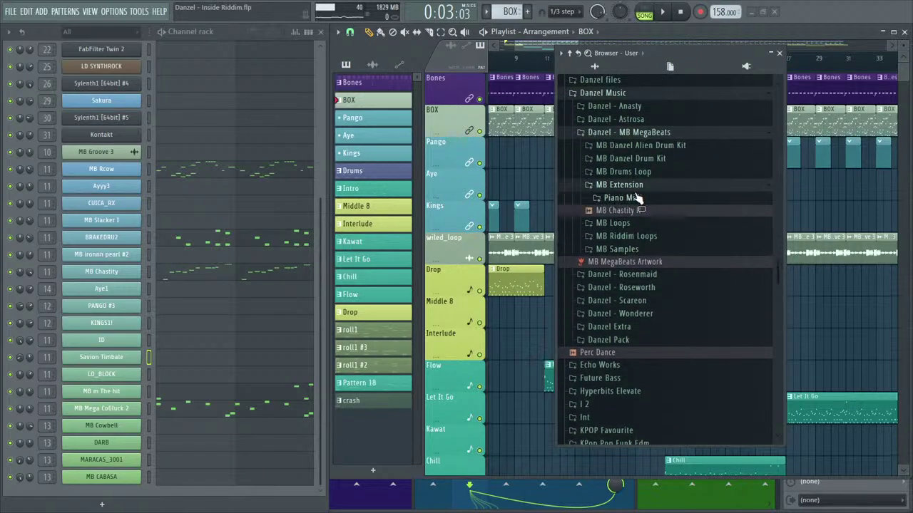
left_click(637, 188)
left_click(635, 188)
left_click(635, 213)
left_click(637, 187)
left_click(639, 225)
Audition one-shots in the MB Samples folder, including MB Ak Pans, MB Arius II, MB b k12 and MB b k13.
left_click(650, 213)
left_click(653, 236)
left_click(644, 260)
left_click(638, 284)
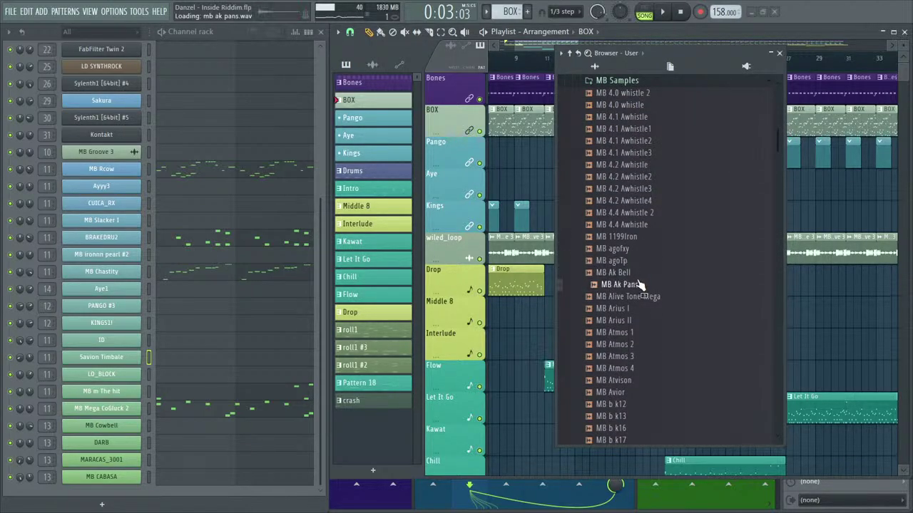
left_click(634, 357)
key("Up")
key("Up")
key("Up")
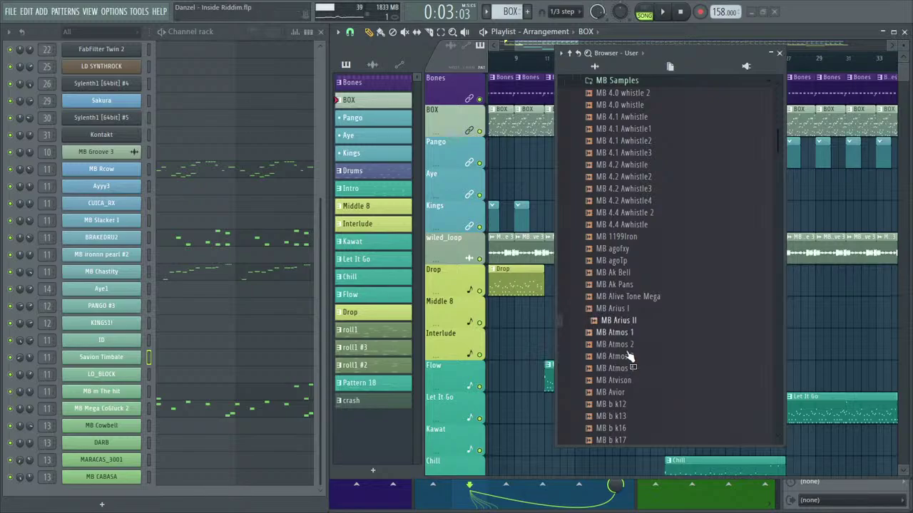
left_click(623, 409)
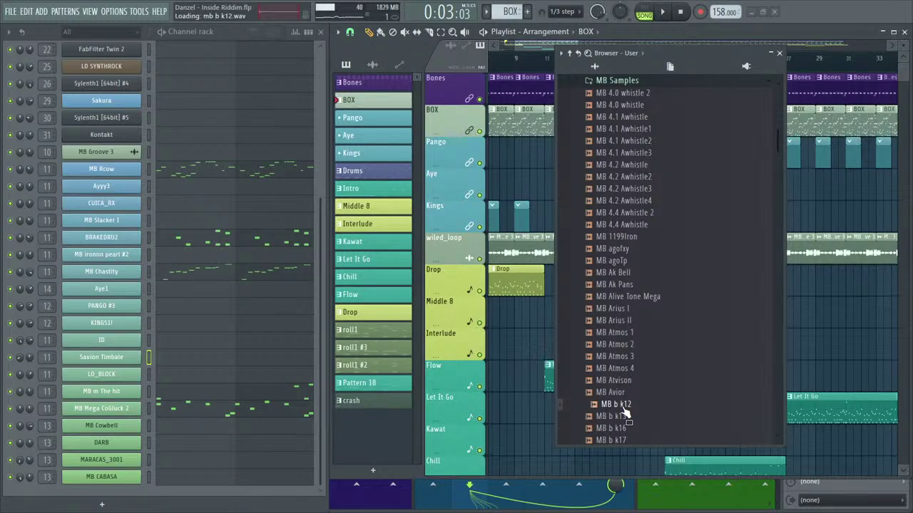
scroll(624, 414, "down", 2)
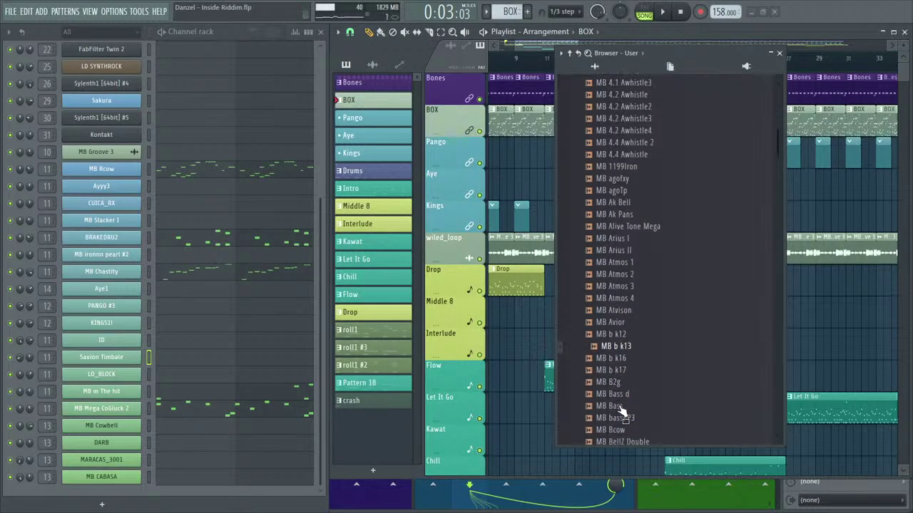
left_click(619, 381)
Preview the MB RsKorg samples further down the folder and replace the Ayyy3 channel's sample with MB RsKorg.
left_click_drag(777, 154, 785, 296)
left_click(653, 295)
left_click(650, 343)
left_click(643, 356)
left_click_drag(644, 365, 124, 190)
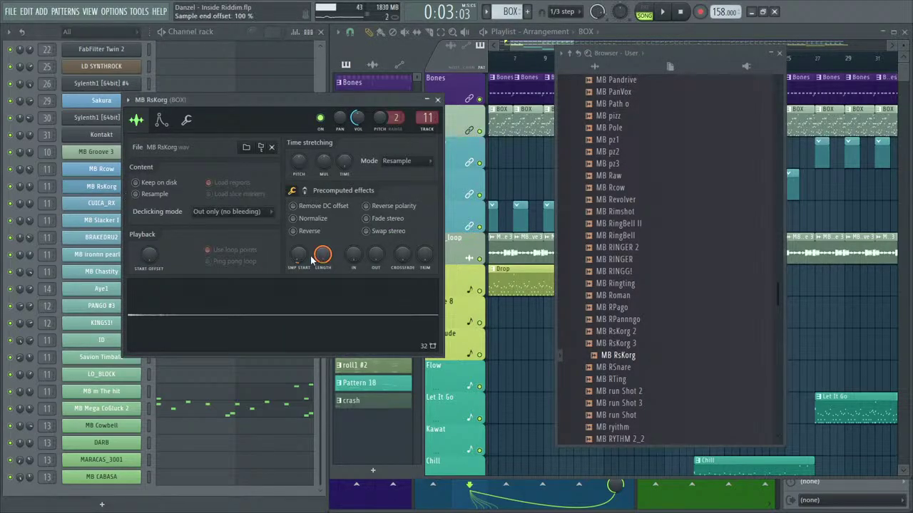
Normalize the MB RsKorg sample, minimize the browser, and set the sample start offset to 0%.
left_click(311, 220)
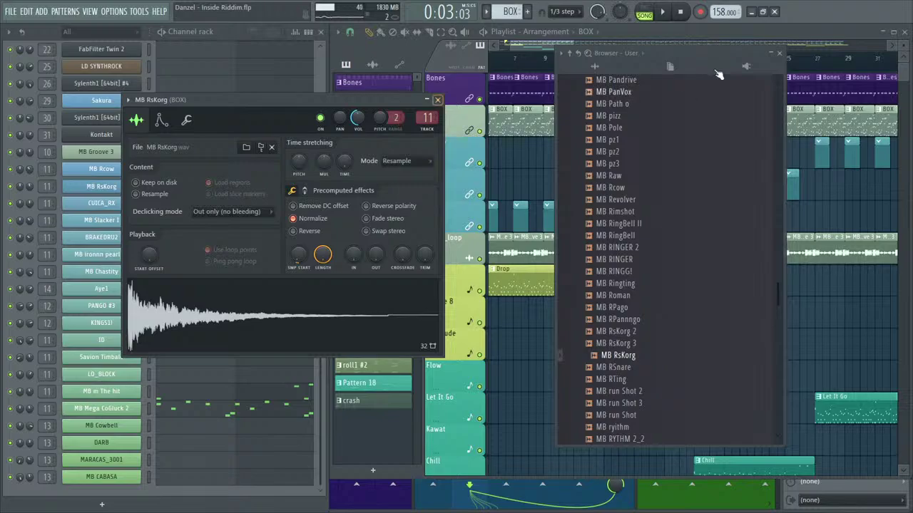
left_click(774, 62)
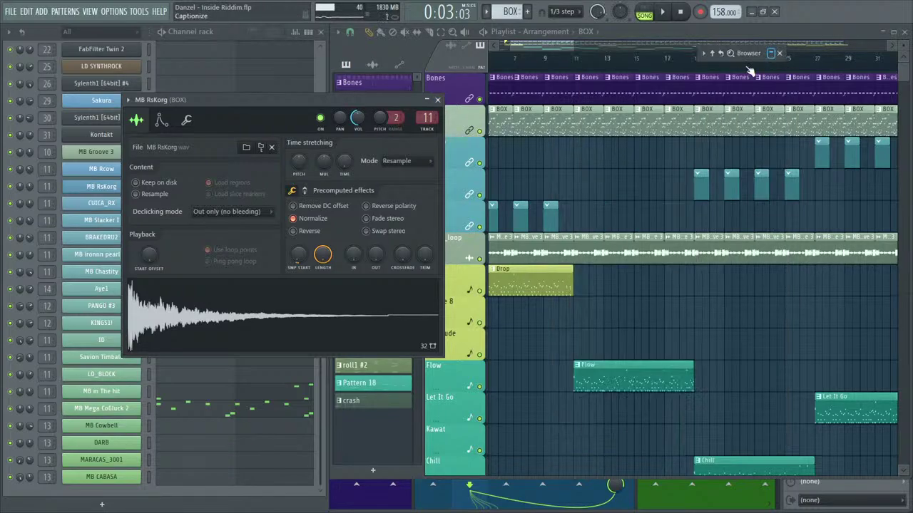
right_click(297, 255)
left_click(311, 284)
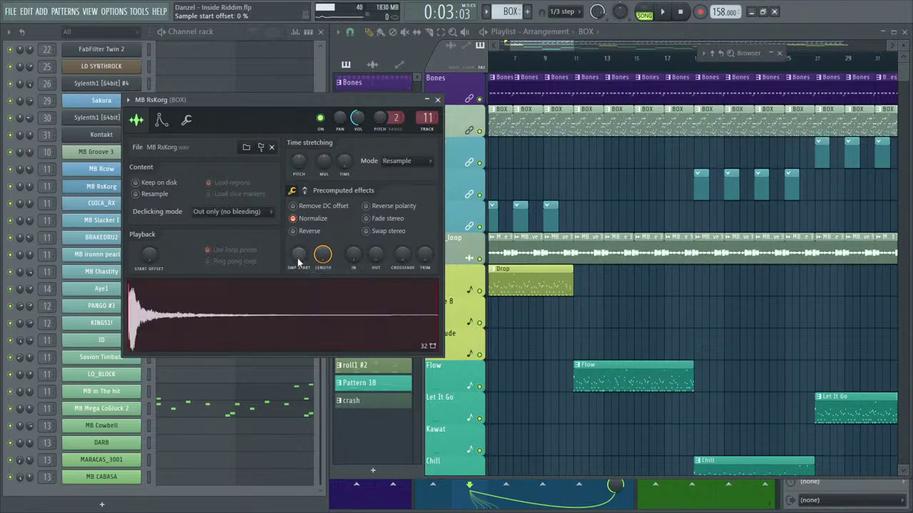
Adjust the sample start point of the MB RsKorg sample and close its channel settings.
left_click(269, 253)
key("x")
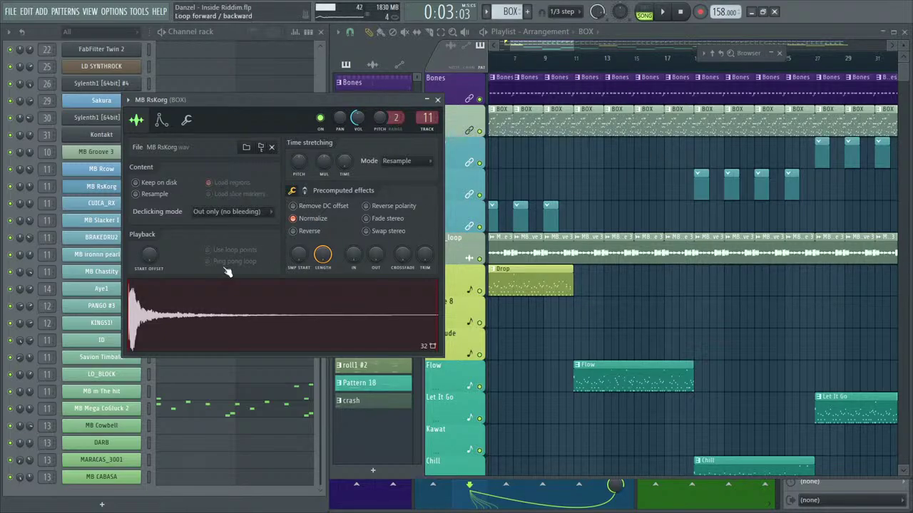
right_click(297, 256)
left_click(319, 284)
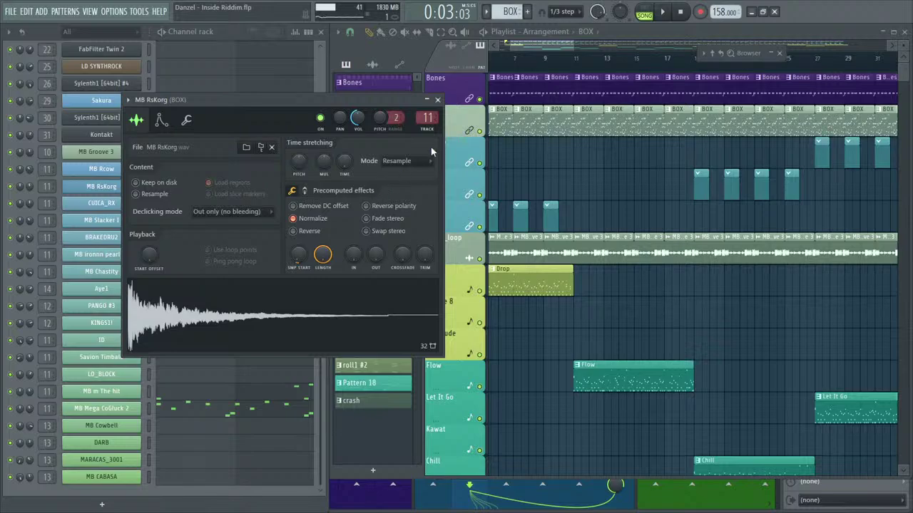
left_click(438, 100)
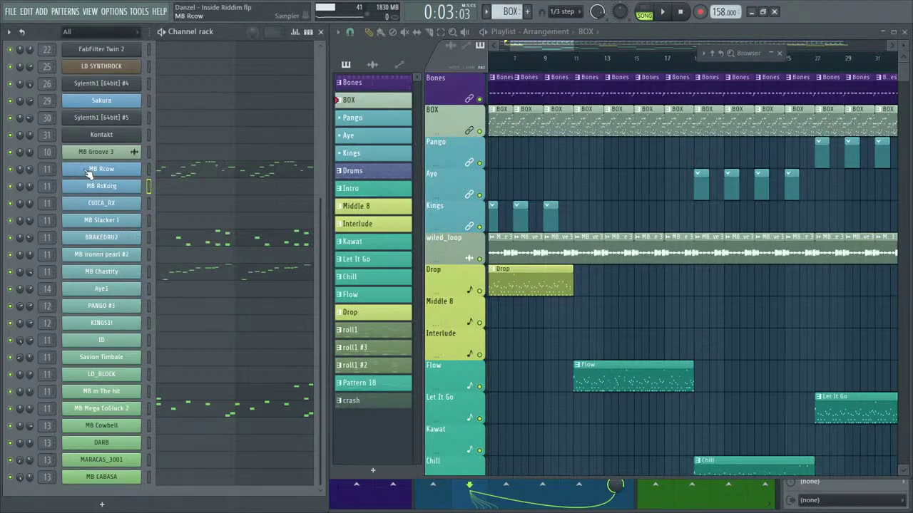
Open the MB RsKorg channel's piano roll, play the arrangement briefly, and set the channel's root note to D5.
left_click(176, 188)
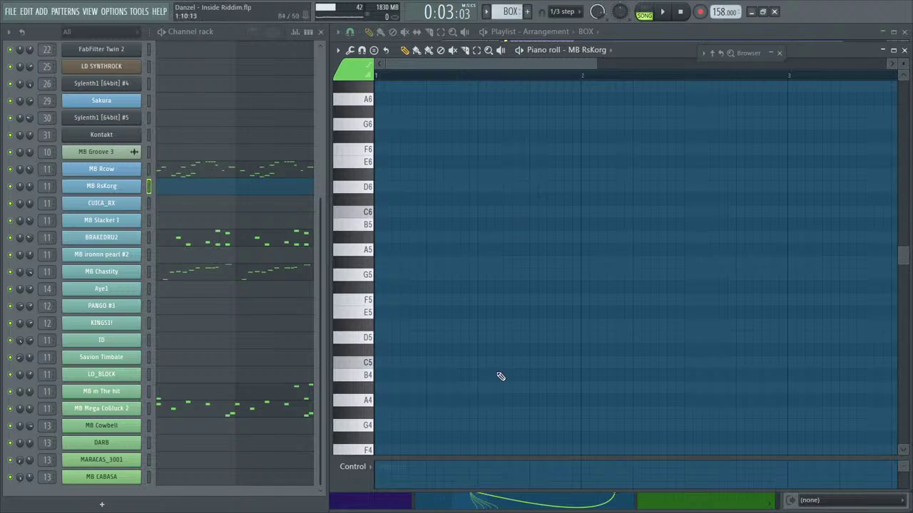
key("space")
key("space")
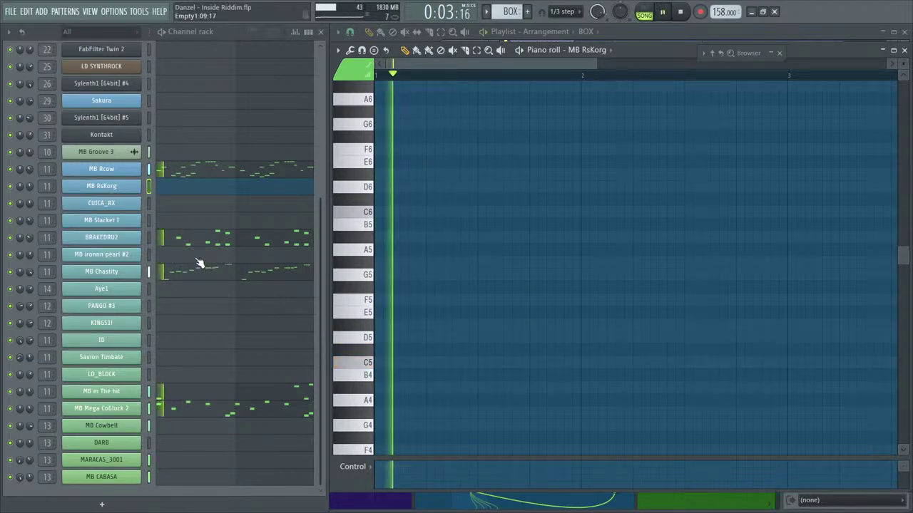
left_click(127, 189)
left_click(188, 122)
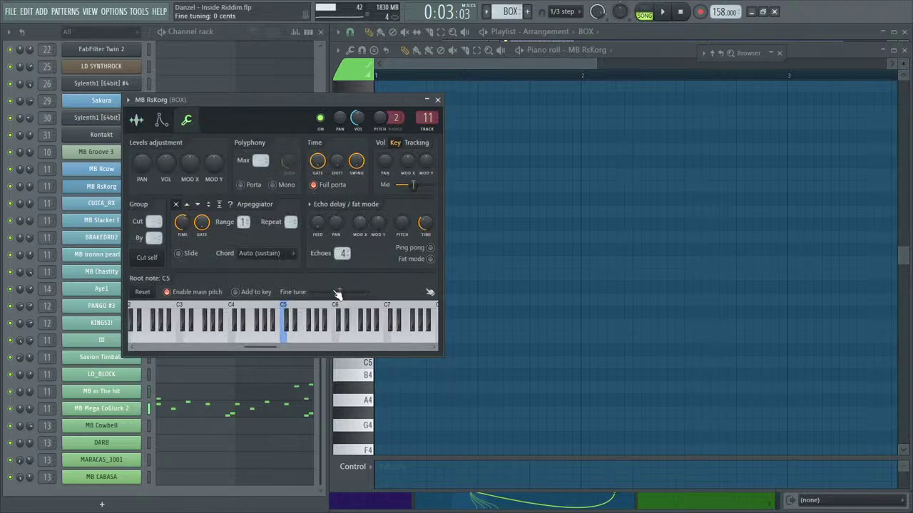
left_click(292, 314)
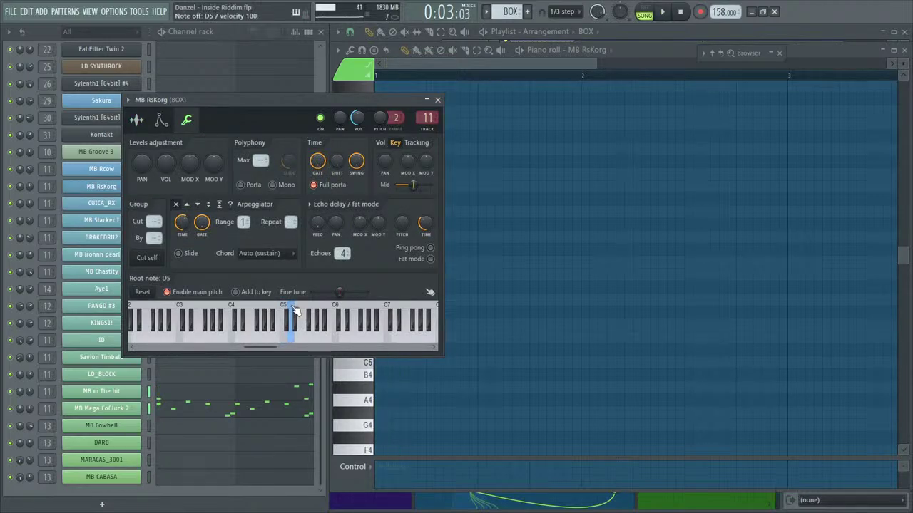
left_click(439, 100)
Add three short MB RsKorg notes during playback: D5 and D#5 in bar 1, and D5 near the end of bar 2.
key("space")
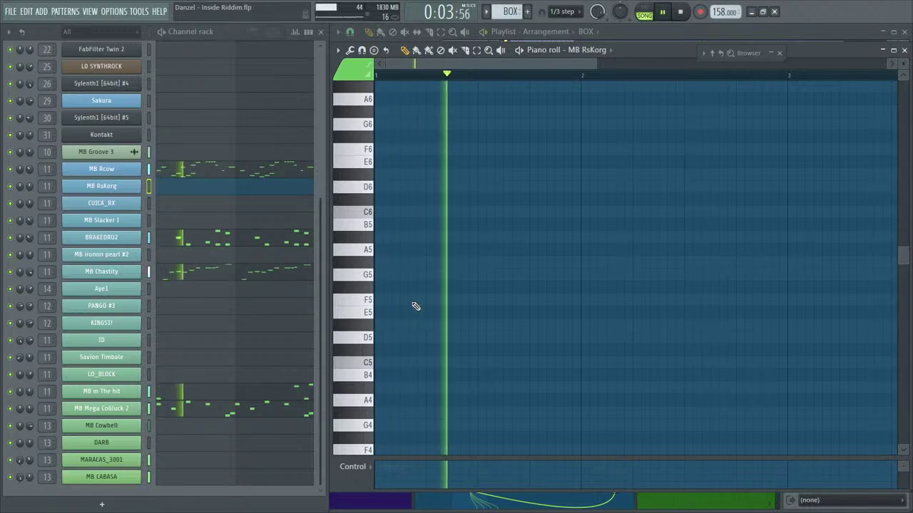
left_click(453, 338)
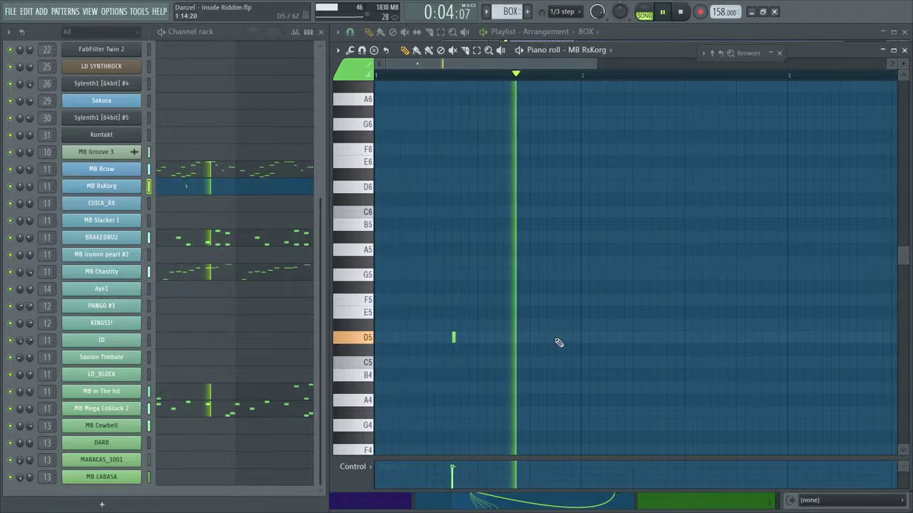
left_click(556, 323)
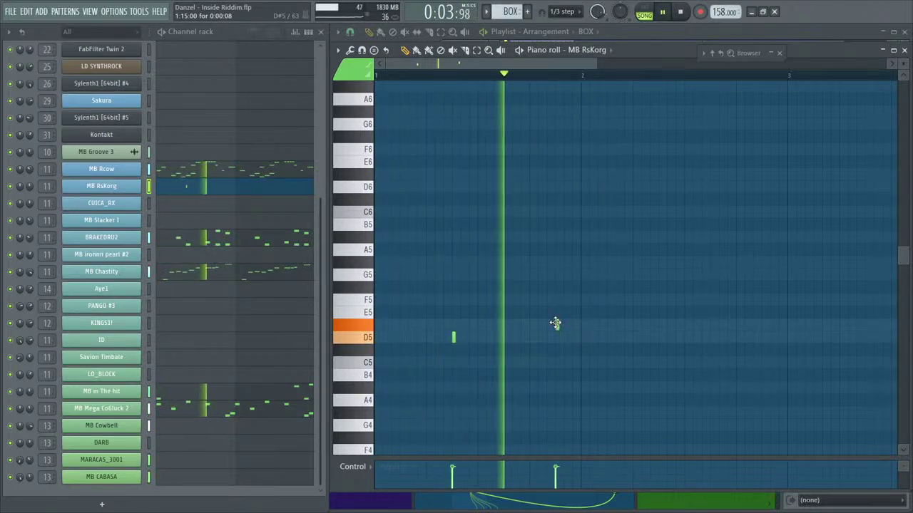
left_click(763, 336)
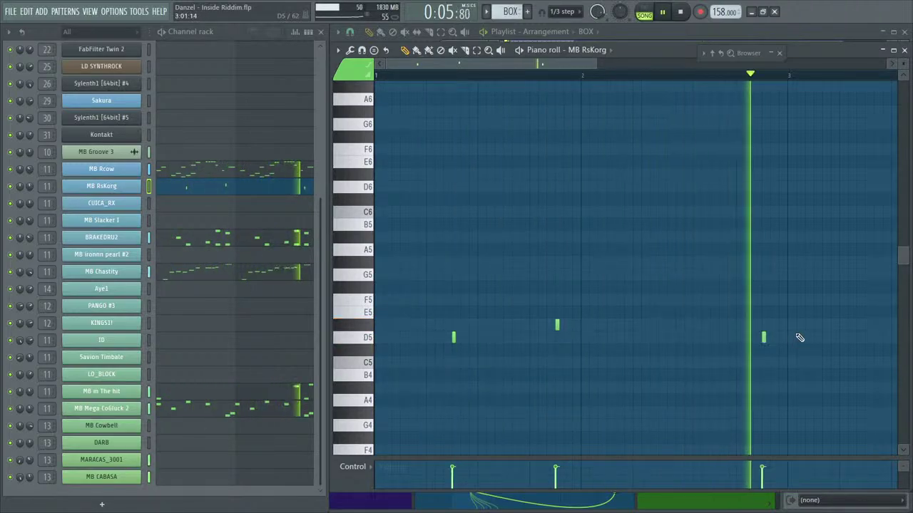
Review the MB RsKorg sample settings, close them, and pan the channel 40% left.
left_click(93, 184)
left_click(135, 121)
key("space")
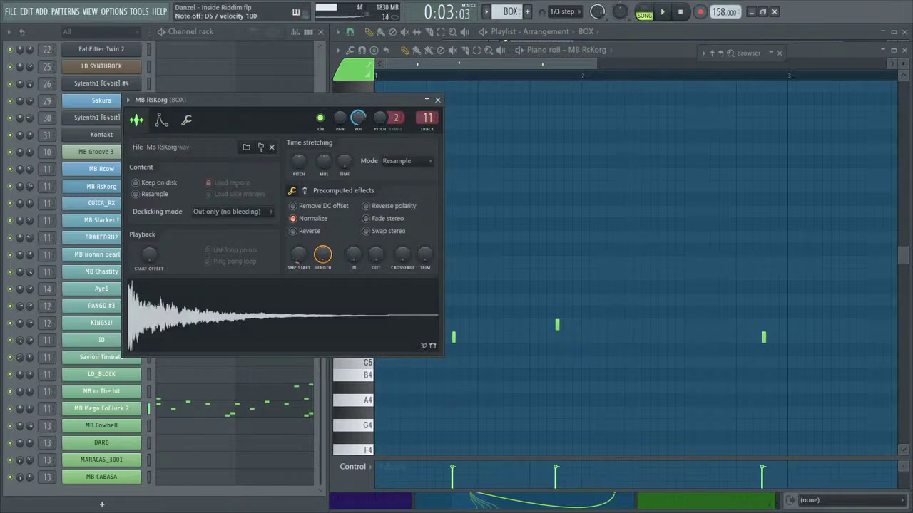
left_click(437, 100)
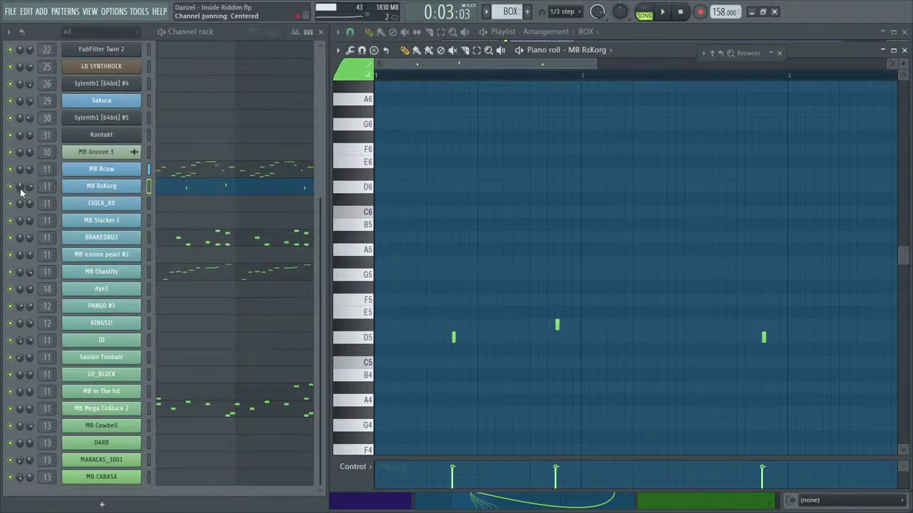
left_click_drag(20, 188, 20, 207)
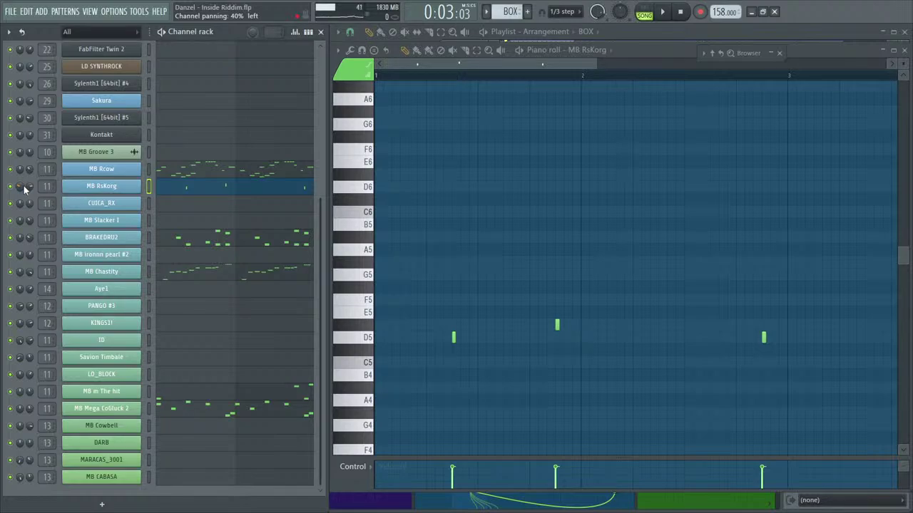
Close the piano roll and inspect the SNARE track in the mixer.
left_click(905, 50)
key("F9")
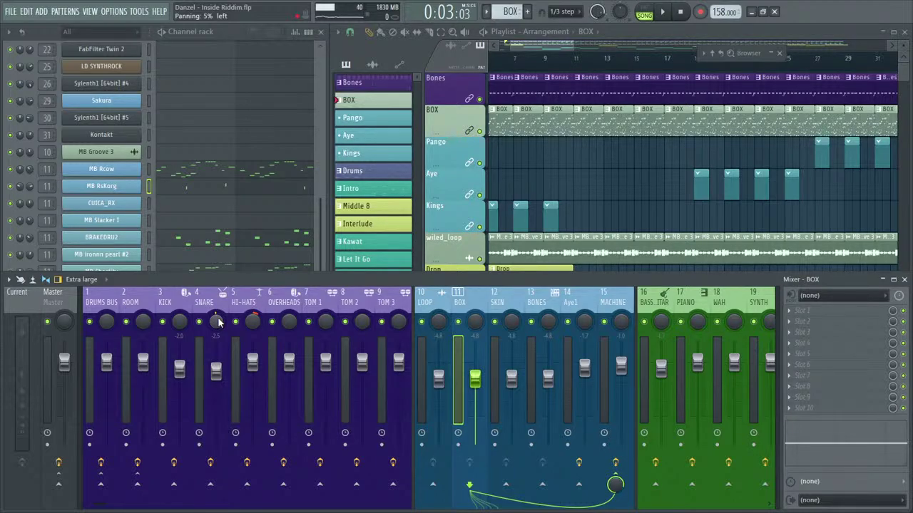
left_click(221, 301)
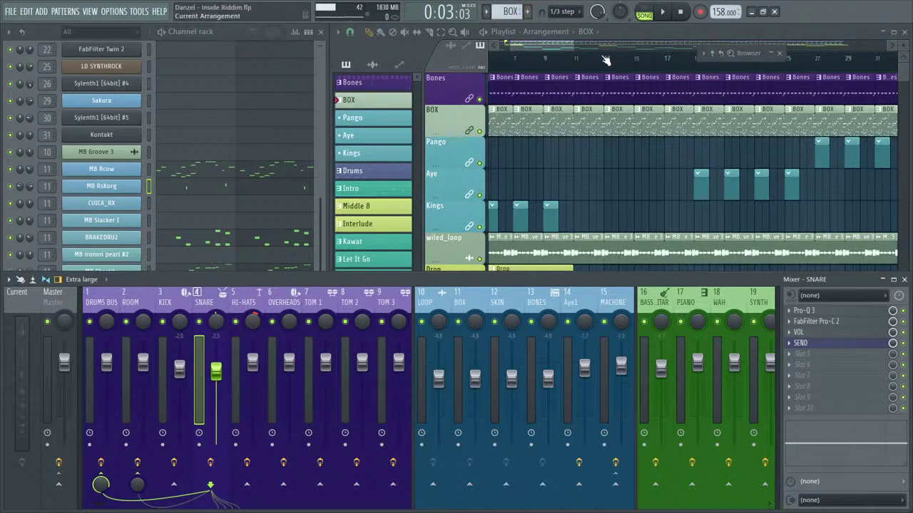
Show more bars of the arrangement and play it twice to hear the panned MB RsKorg hits.
left_click_drag(576, 44, 612, 46)
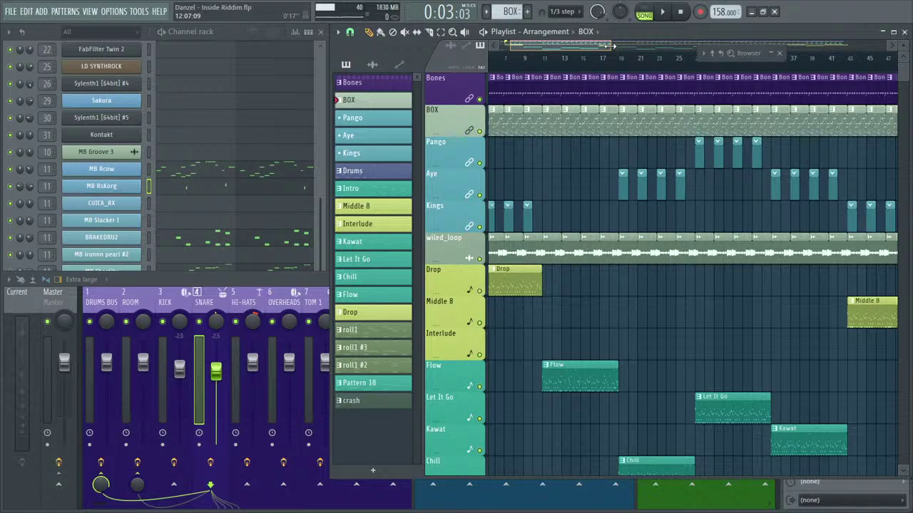
left_click_drag(606, 46, 634, 46)
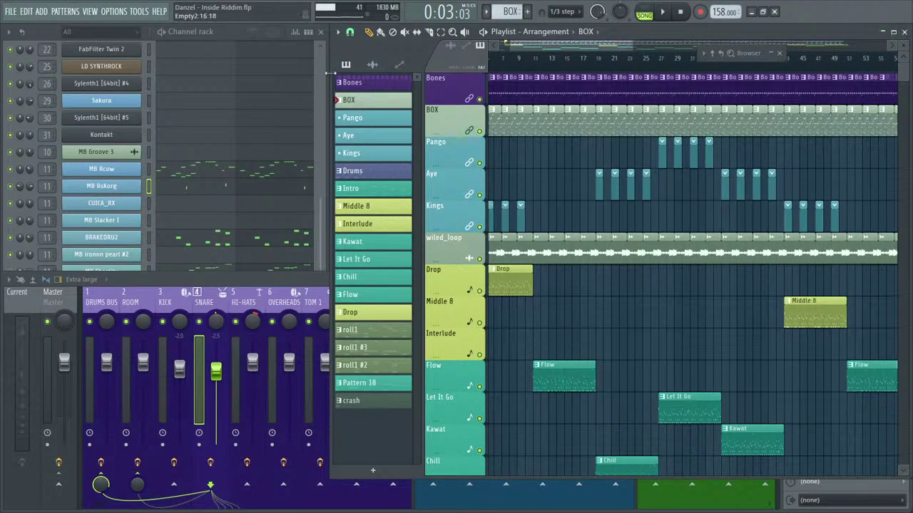
left_click(242, 35)
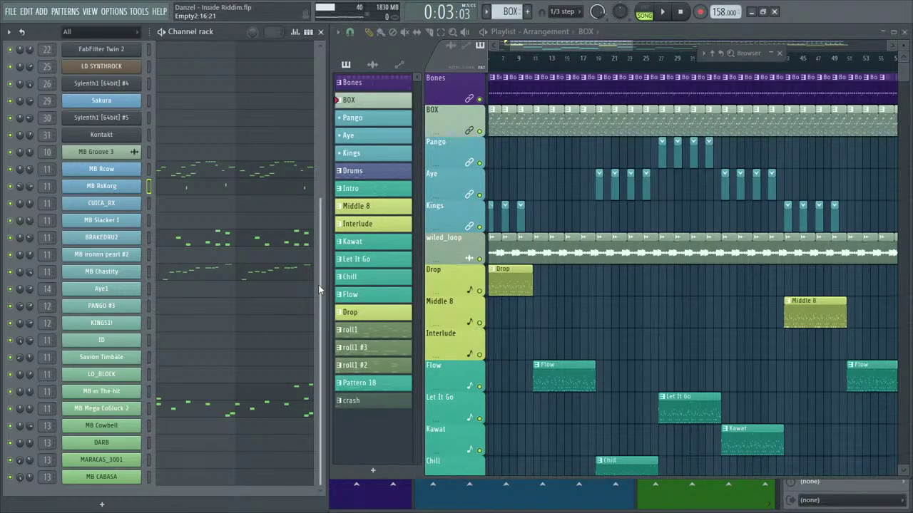
scroll(318, 284, "up", 3)
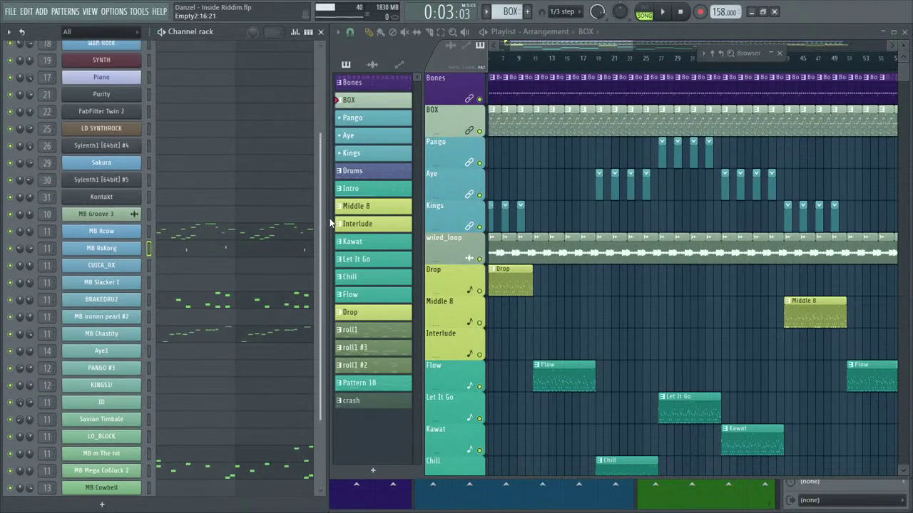
key("space")
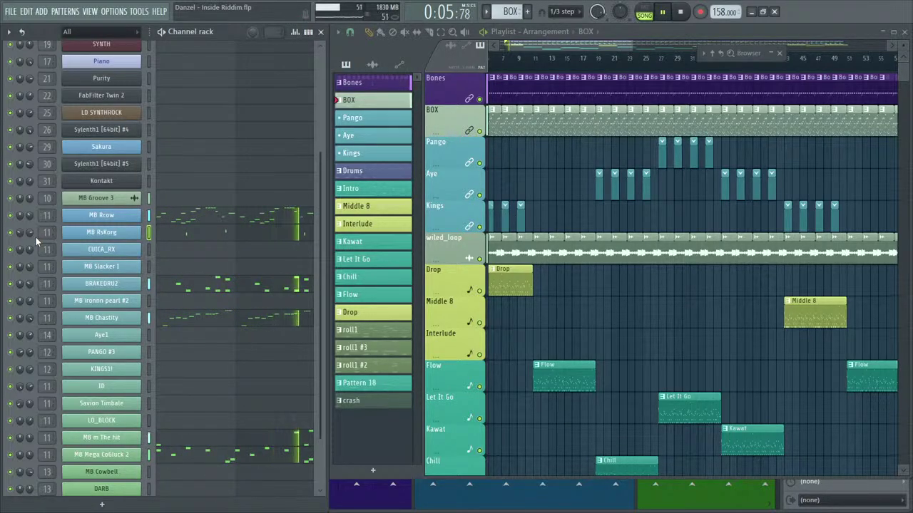
key("space")
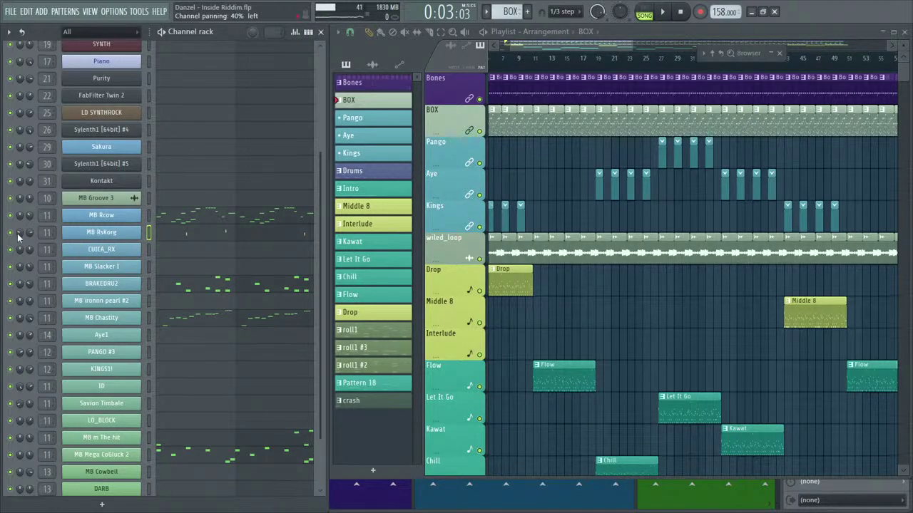
key("space")
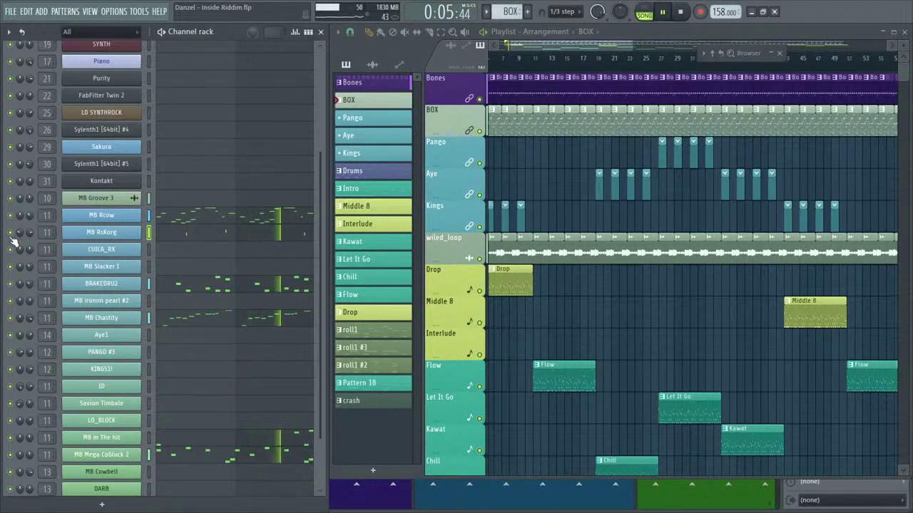
key("space")
Copy MB RsKorg's panning value, listen to the channel centered for comparison, and paste the copied panning back.
right_click(19, 234)
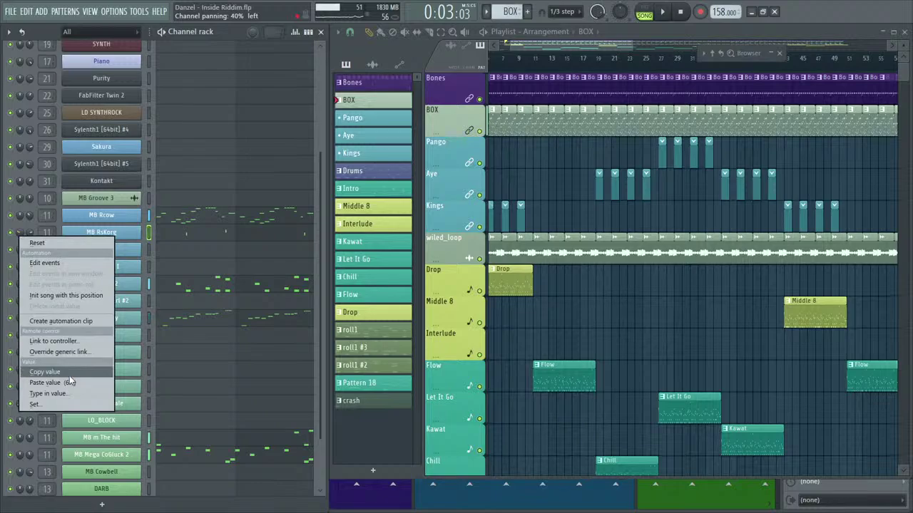
left_click(25, 231)
right_click(25, 232)
left_click(30, 235)
key("space")
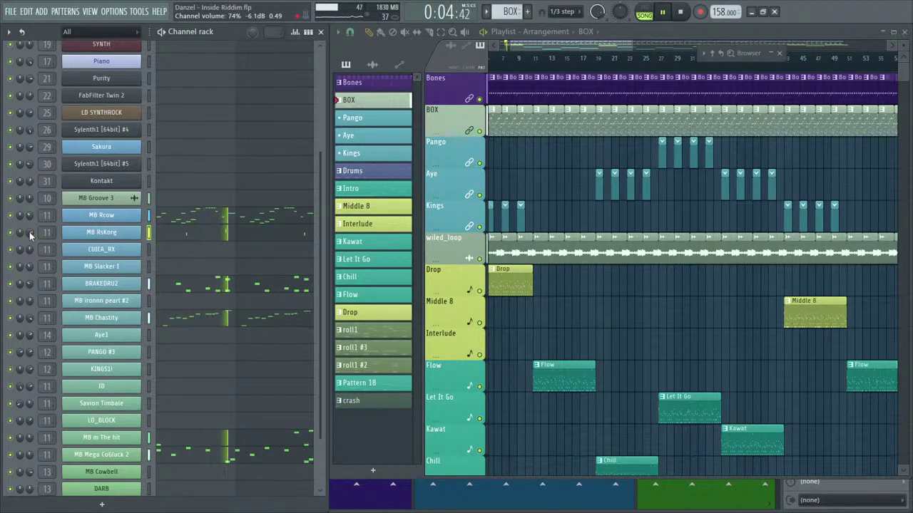
key("space")
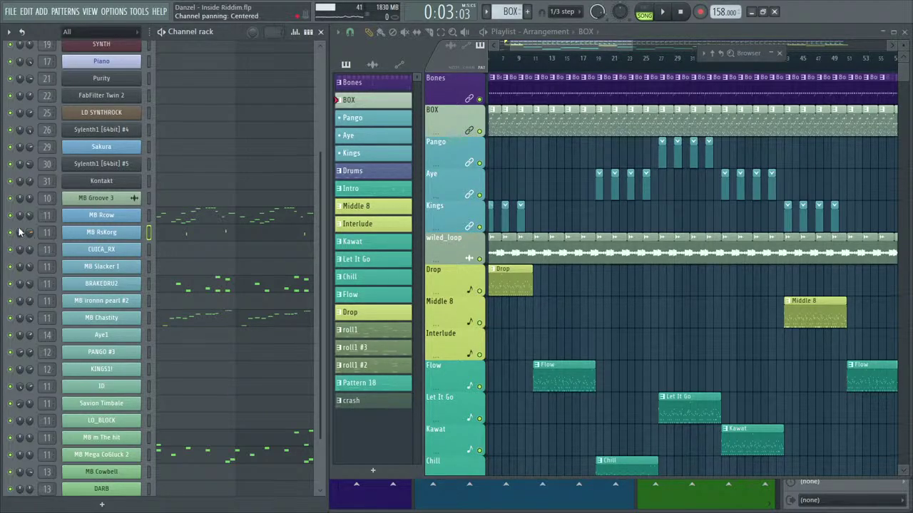
right_click(29, 235)
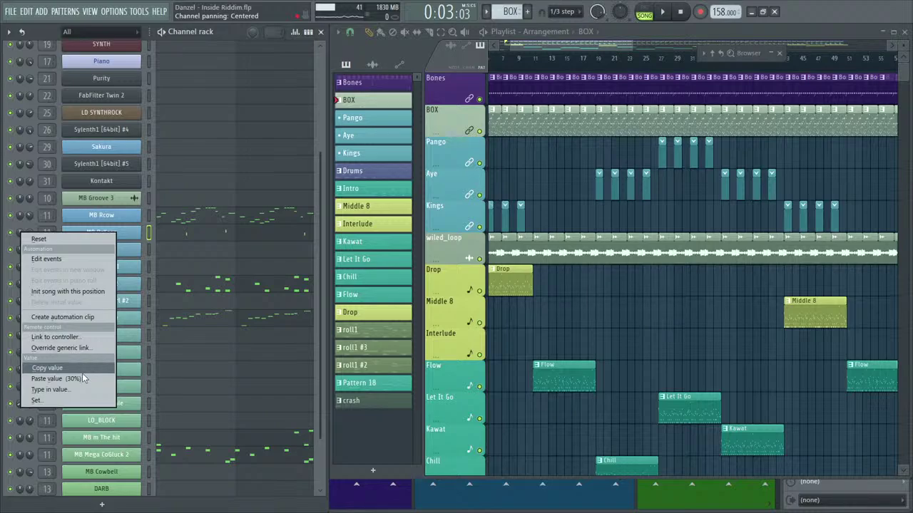
left_click(80, 376)
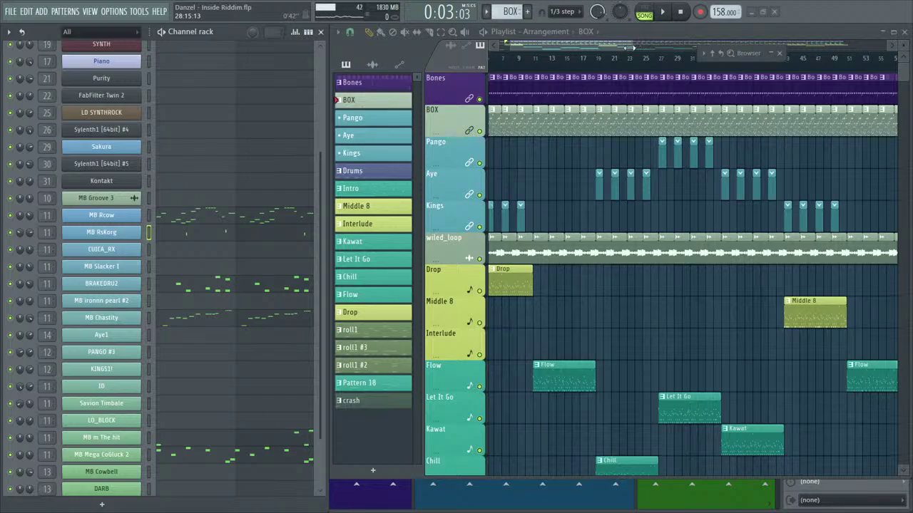
Look over the playlist arrangement at several zoom levels and play it from the start of the Drop.
scroll(629, 48, "down", 3)
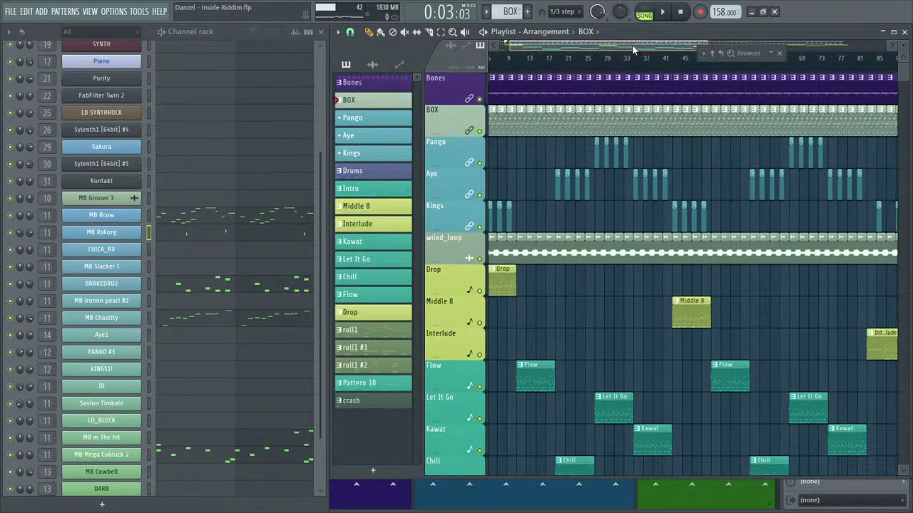
scroll(631, 44, "left", 1)
left_click(781, 54)
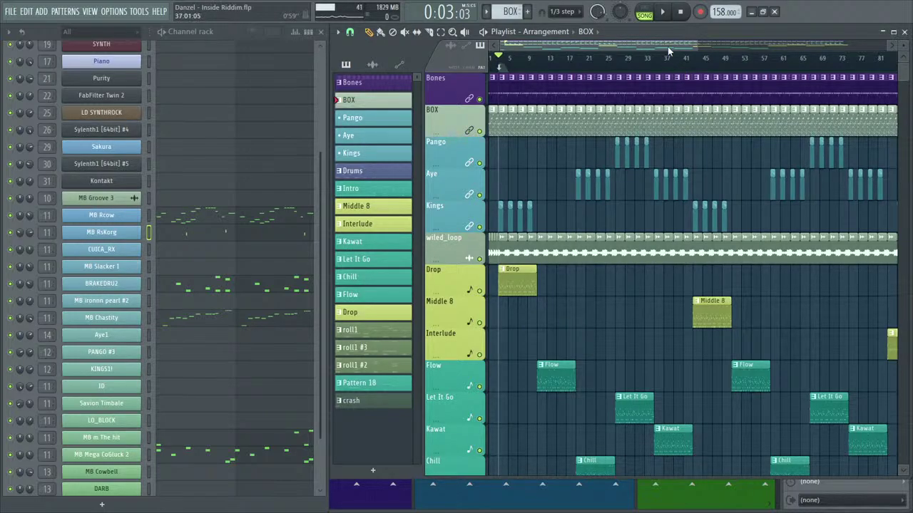
left_click_drag(697, 46, 677, 59)
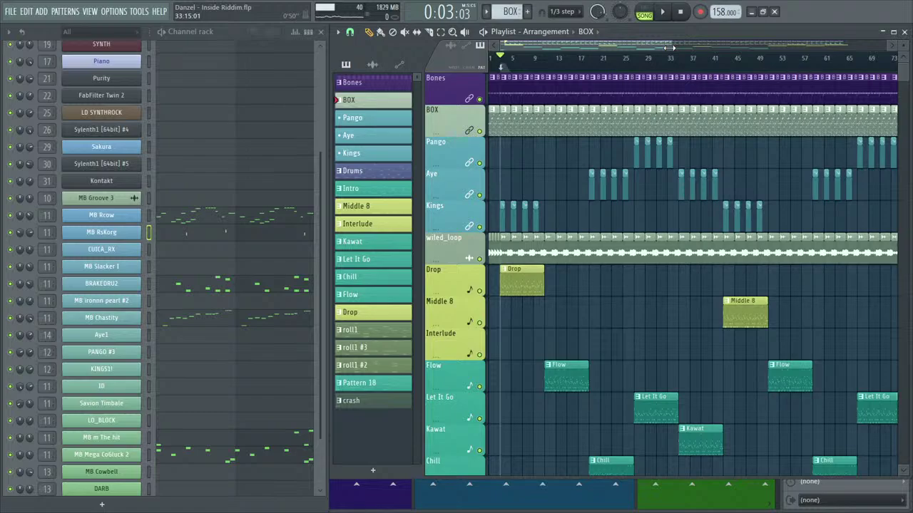
left_click_drag(669, 48, 612, 47)
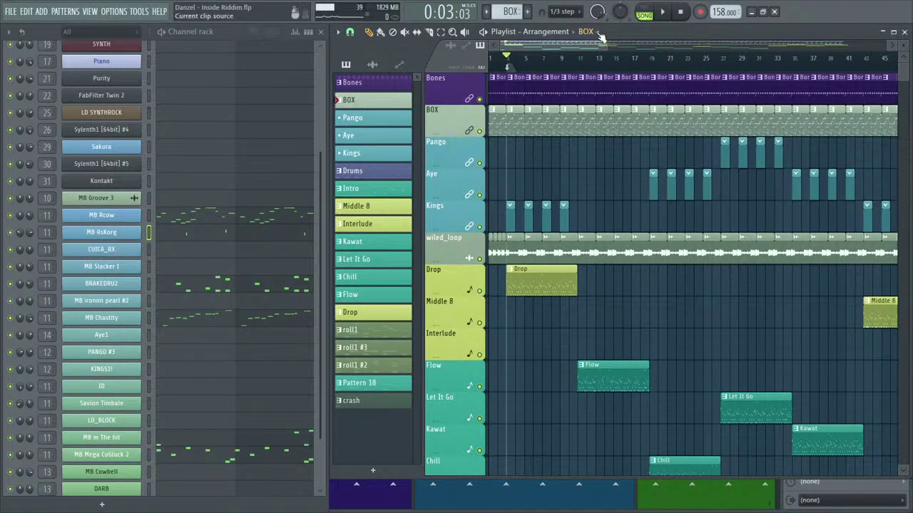
left_click_drag(589, 46, 616, 43)
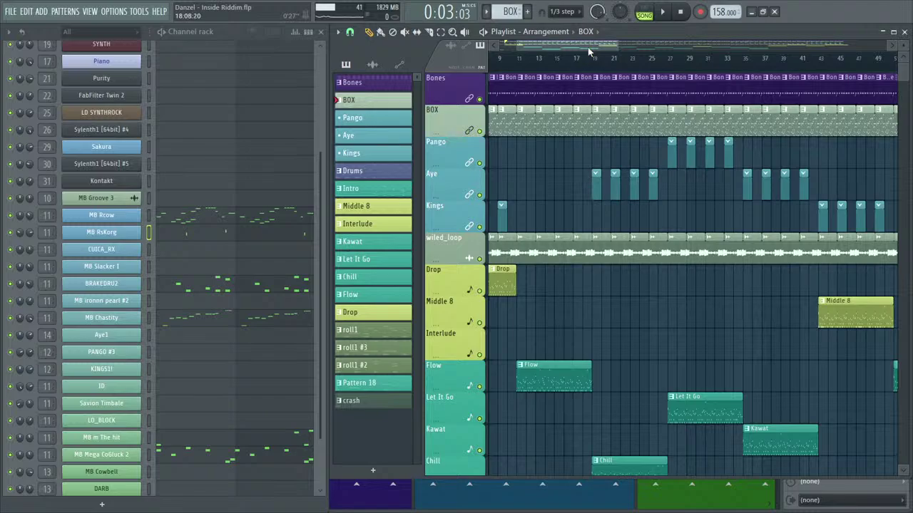
scroll(586, 47, "left", 3)
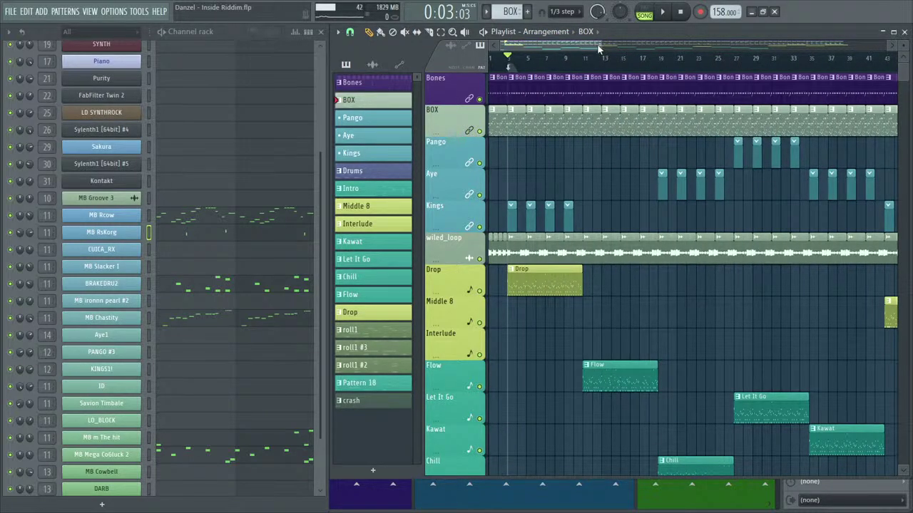
scroll(604, 47, "right", 2)
left_click_drag(631, 43, 700, 59)
key("space")
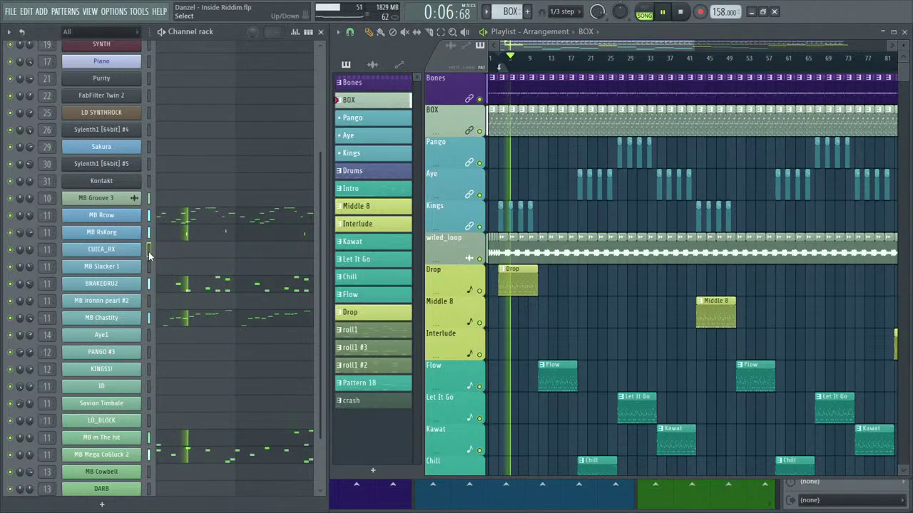
Add four short C5 notes and one G4 note to the ID channel in bar 1 of the BOX pattern.
left_click(243, 386)
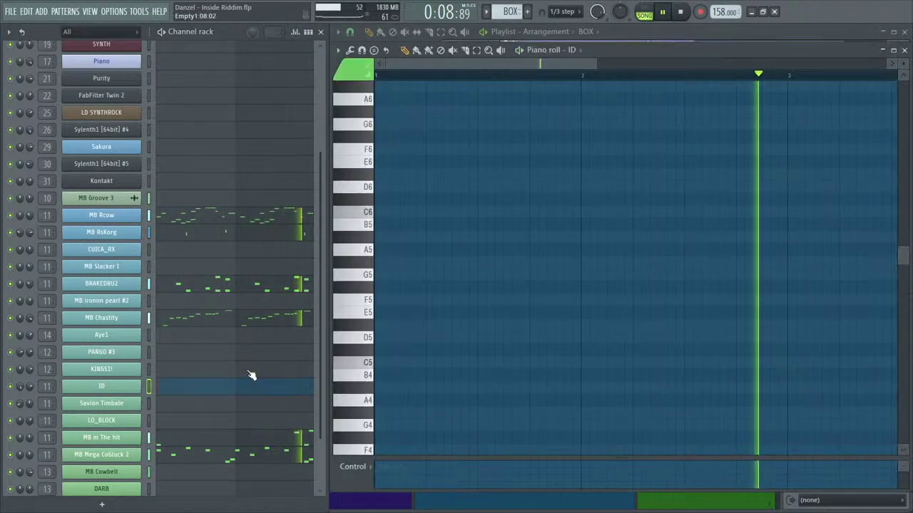
left_click(376, 362)
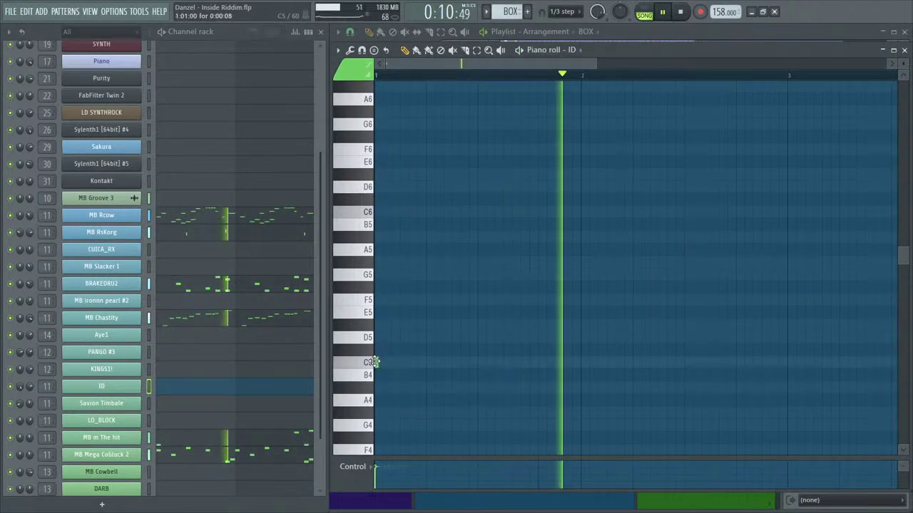
left_click(414, 363)
left_click(427, 363)
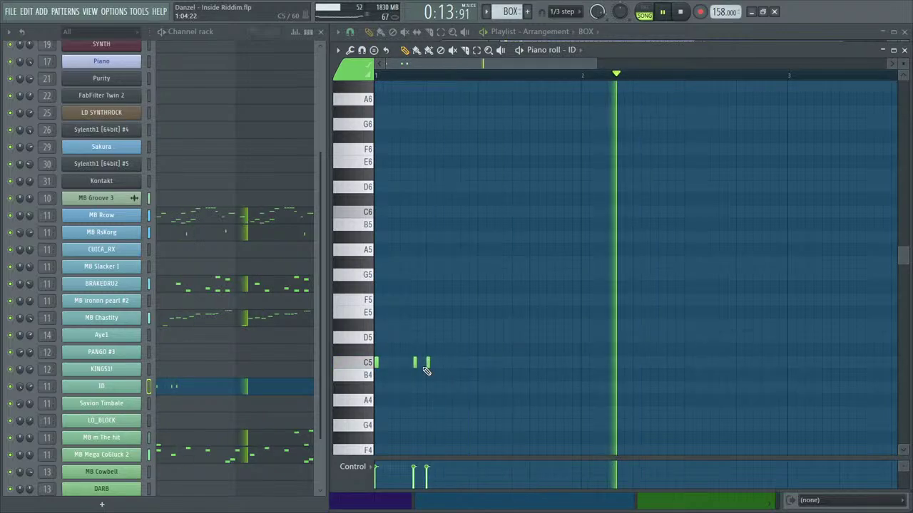
left_click(466, 363)
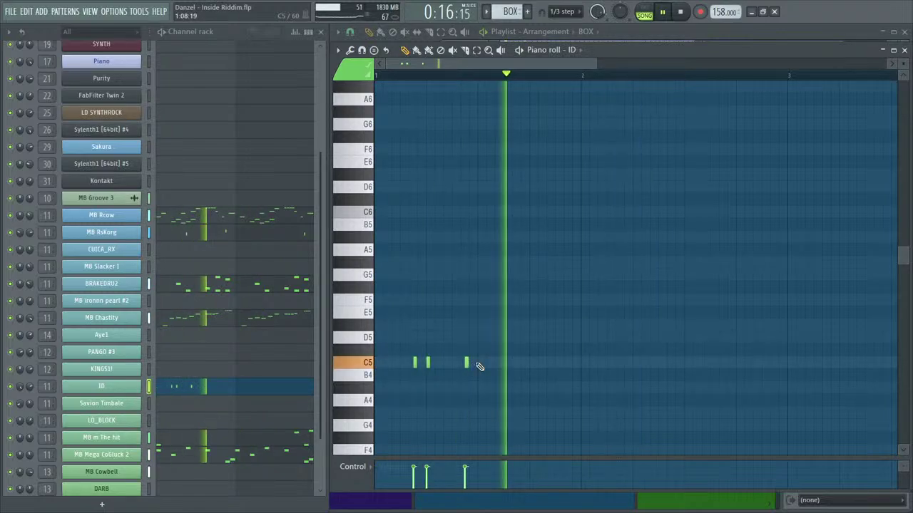
left_click(479, 363)
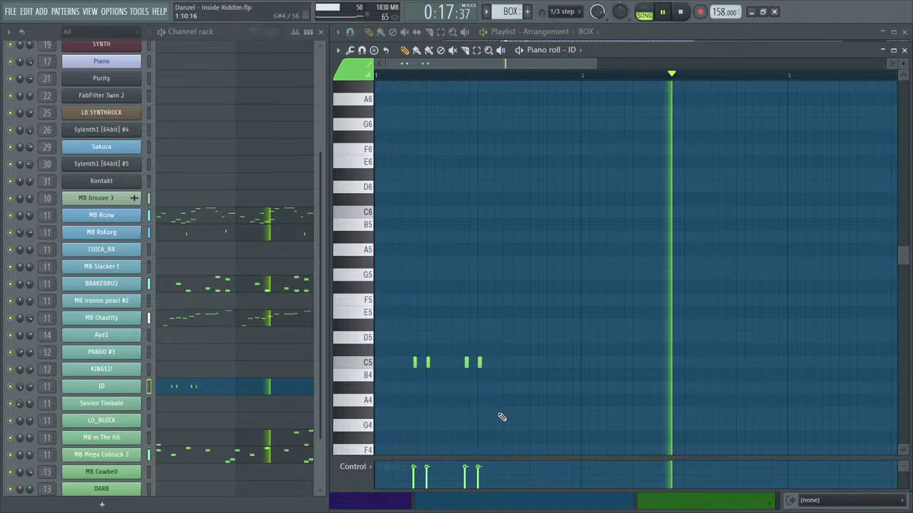
left_click(482, 425)
scroll(499, 399, "down", 2)
left_click(902, 50)
scroll(271, 303, "down", 1)
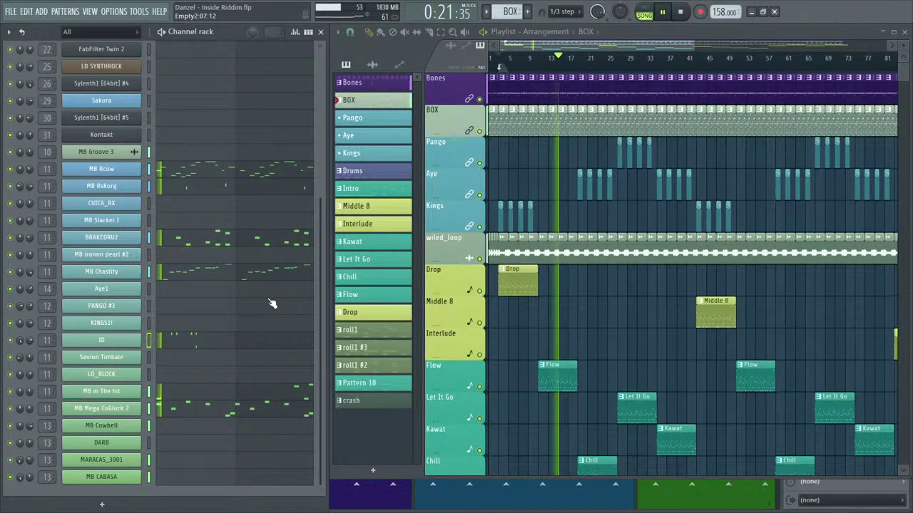
Delete the Pango, Aye and Kings clips from the playlist and play the arrangement from the Drop without them.
key("Delete")
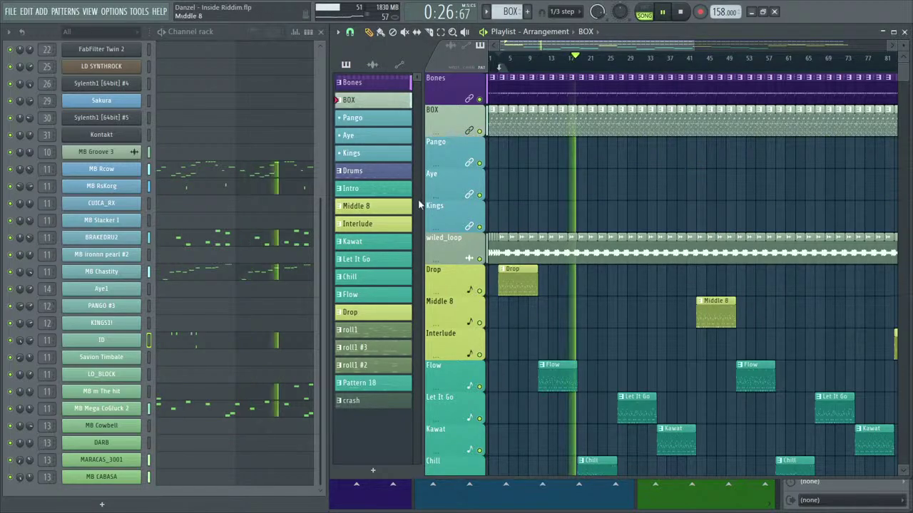
key("space")
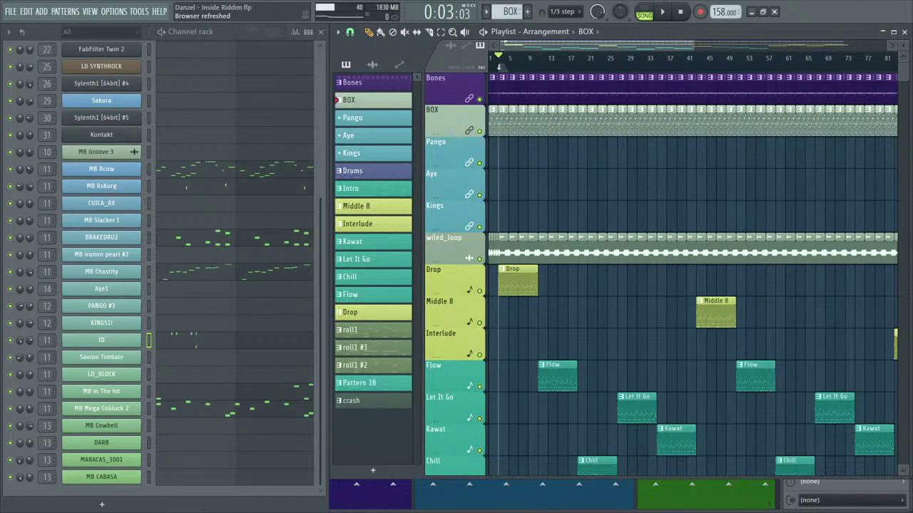
left_click_drag(696, 46, 689, 46)
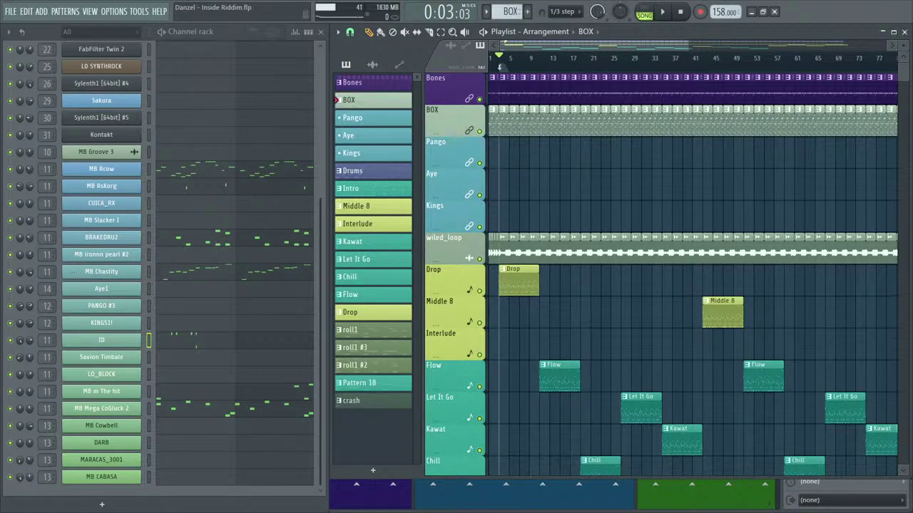
left_click_drag(600, 47, 682, 47)
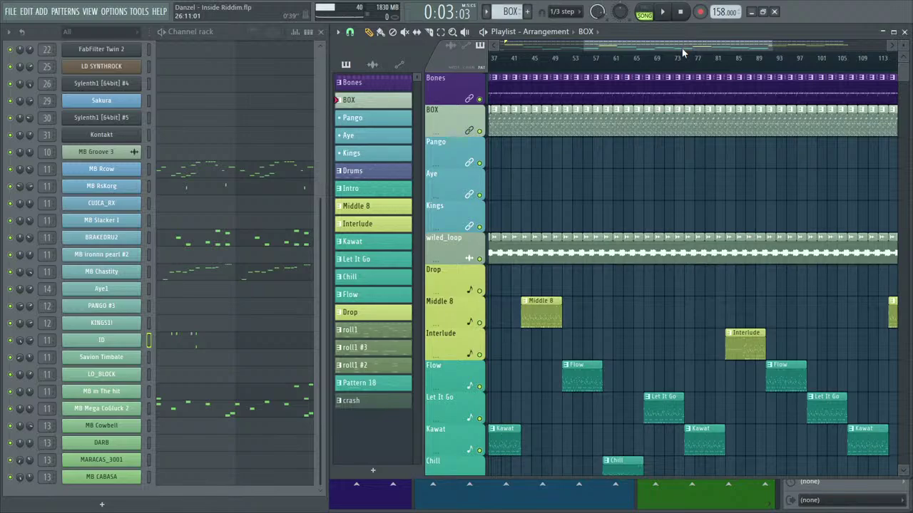
left_click_drag(682, 48, 577, 47)
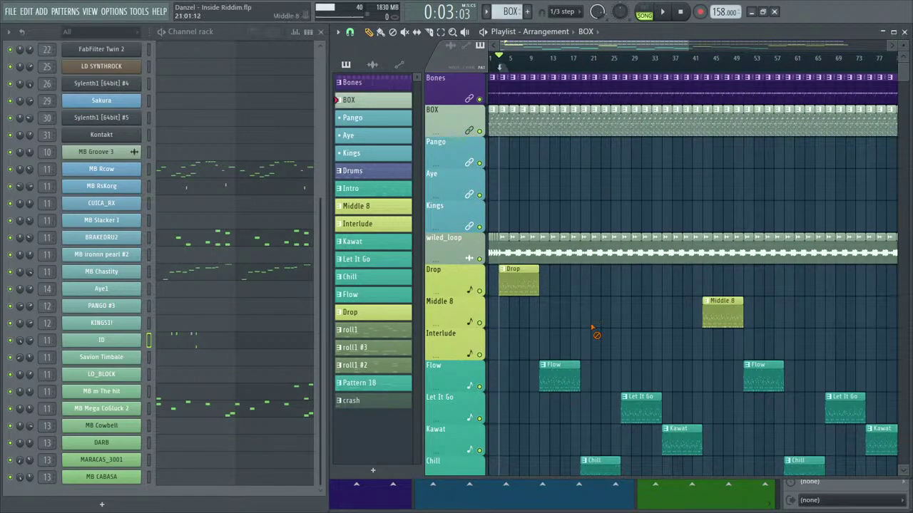
key("space")
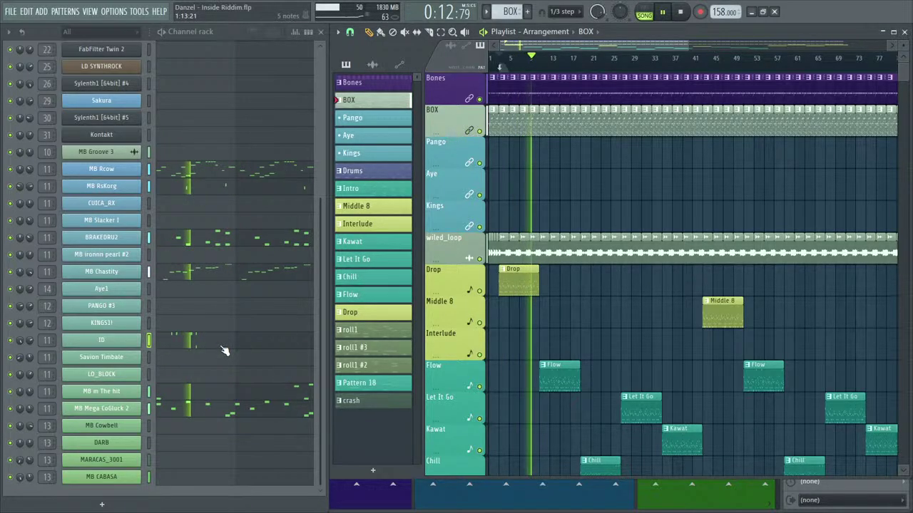
Make the Drop pattern active and select the Wah Rock channel as the instrument to play, checking its piano roll.
key("F9")
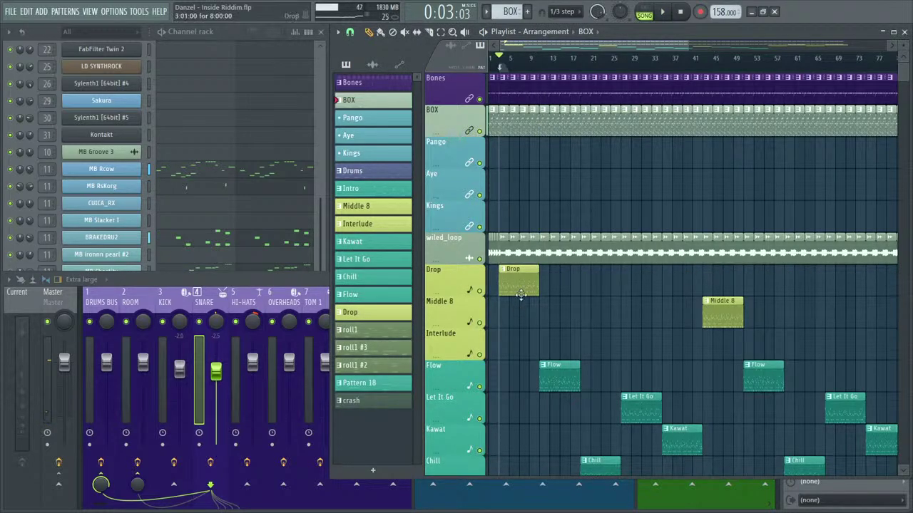
left_click(520, 295)
key("F9")
left_click_drag(318, 218, 321, 63)
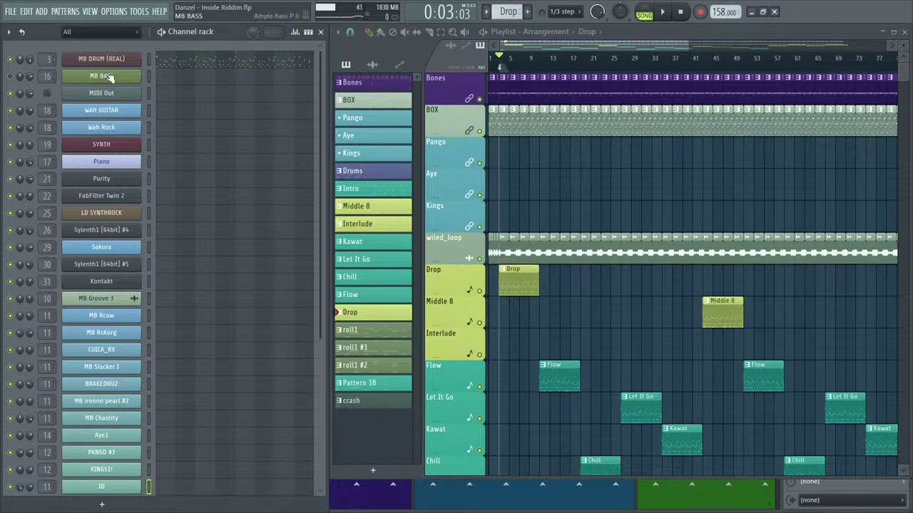
left_click(151, 76)
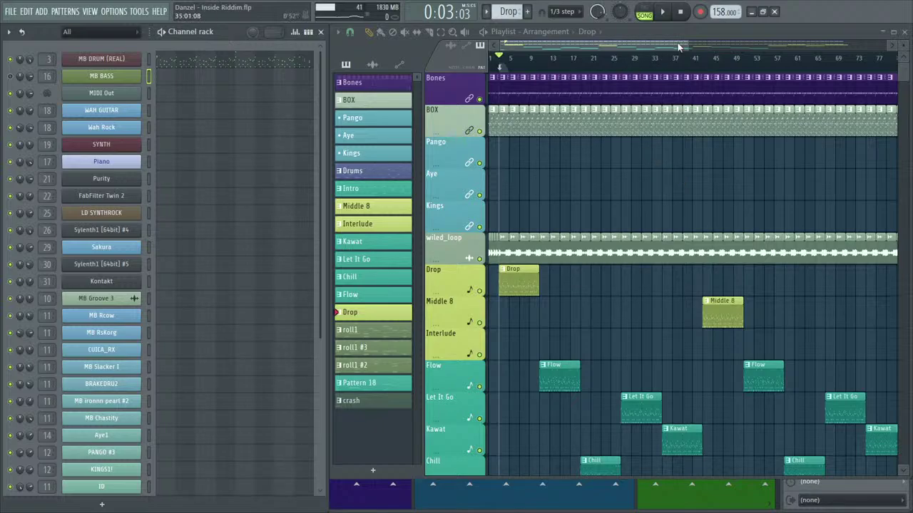
left_click_drag(687, 46, 626, 55)
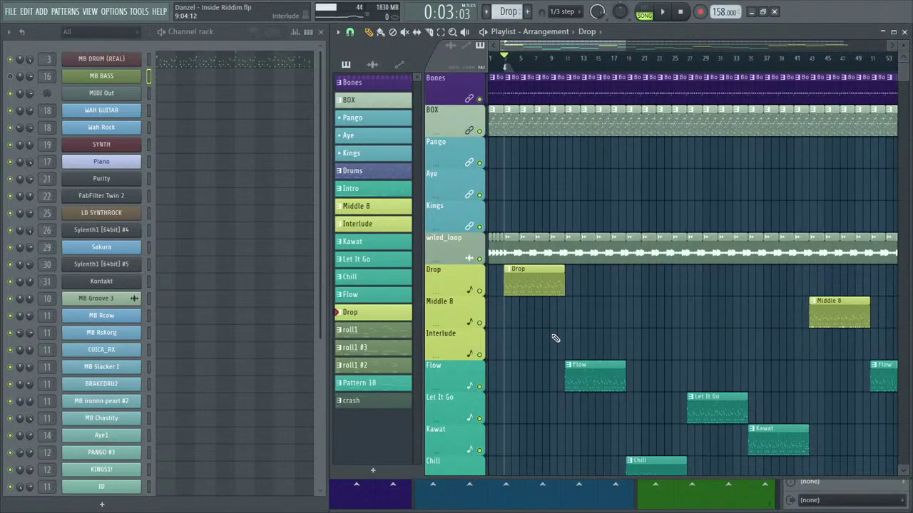
left_click(149, 127)
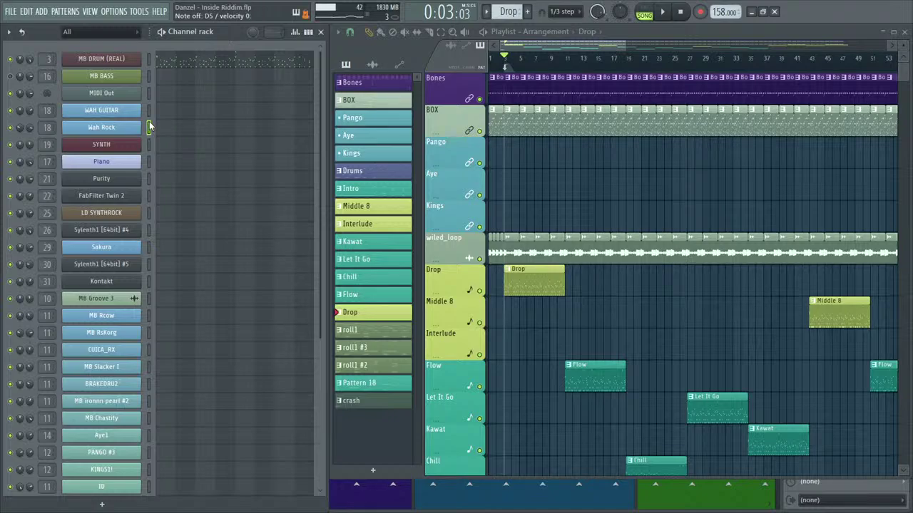
left_click(175, 134)
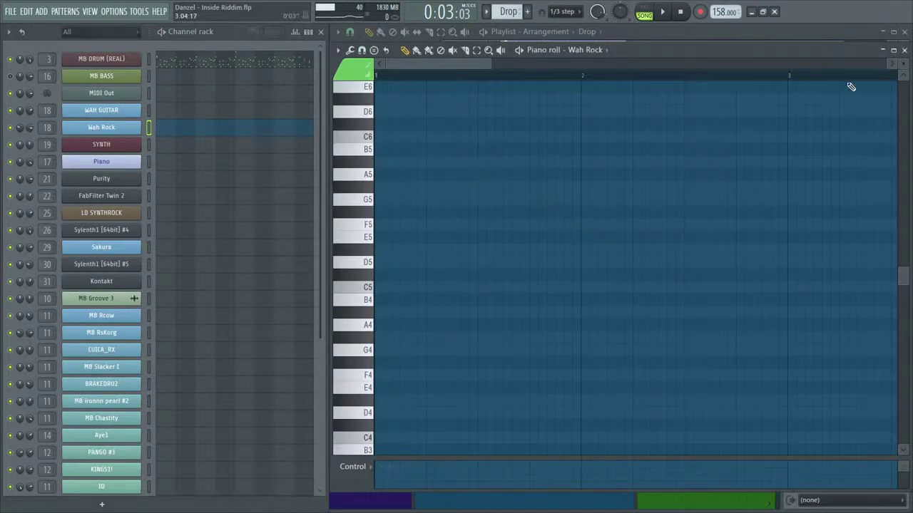
left_click(903, 50)
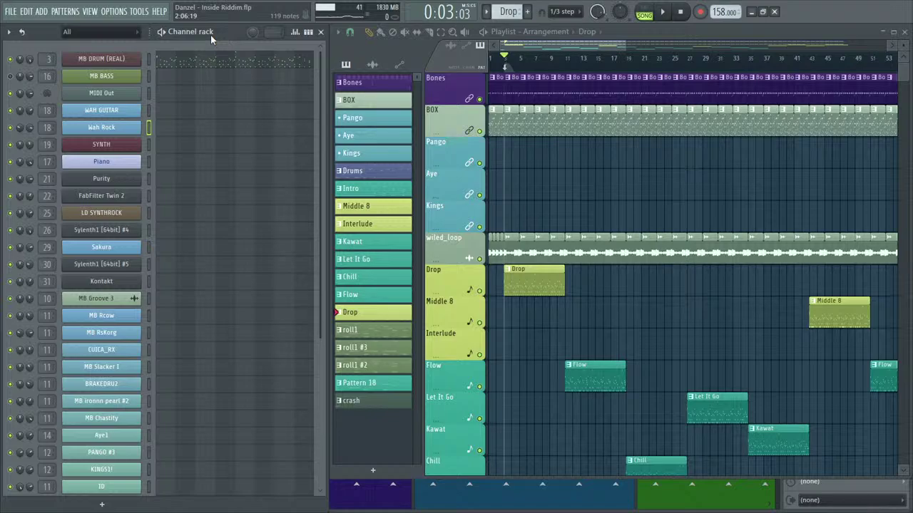
Try a take of the Wah Rock part along with the Drop section.
key("space")
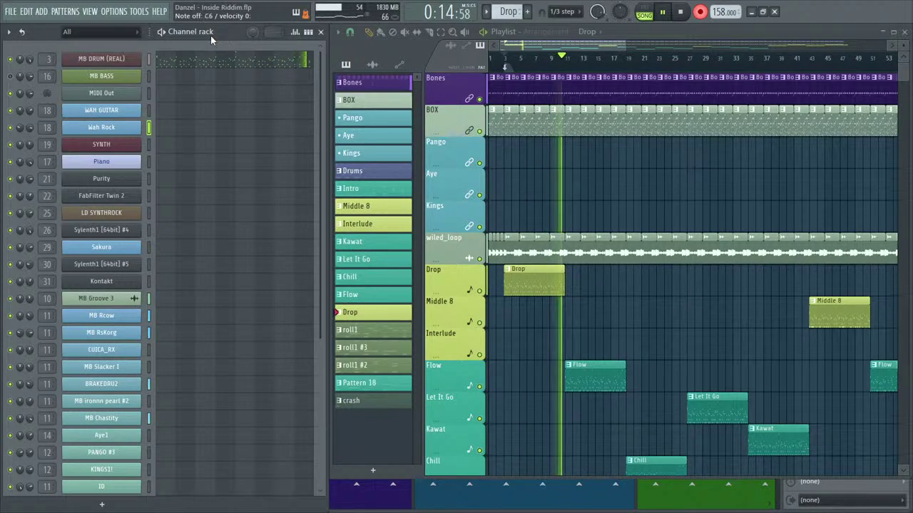
key("space")
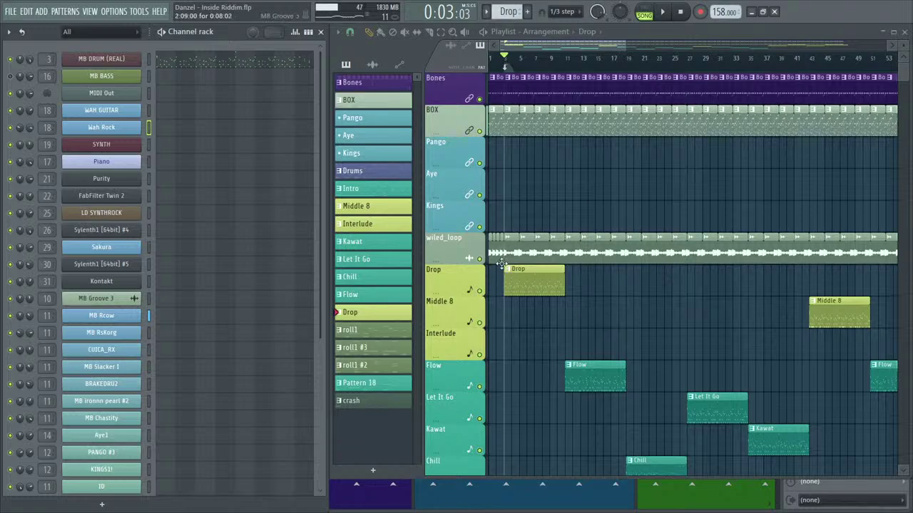
scroll(605, 197, "down", 4)
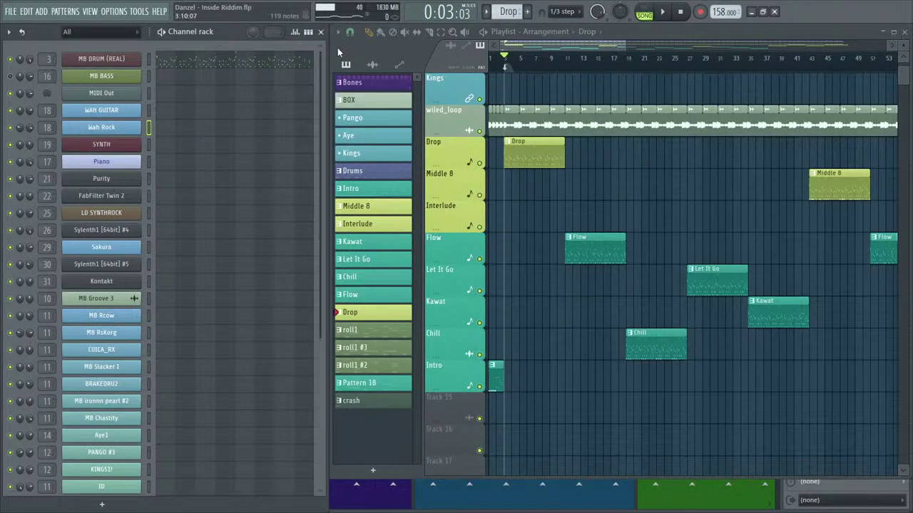
Record a live Wah Rock chord take into the Drop pattern, capturing notes and automation.
left_click(701, 12)
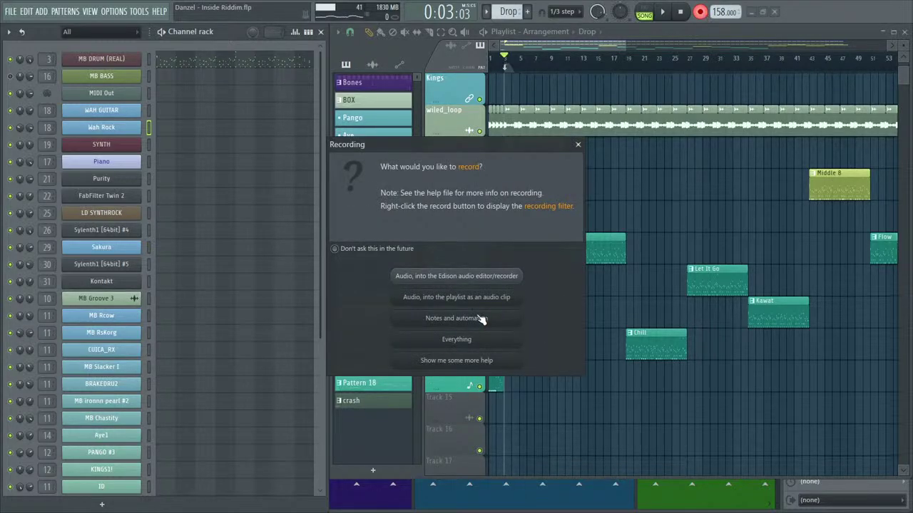
left_click(478, 318)
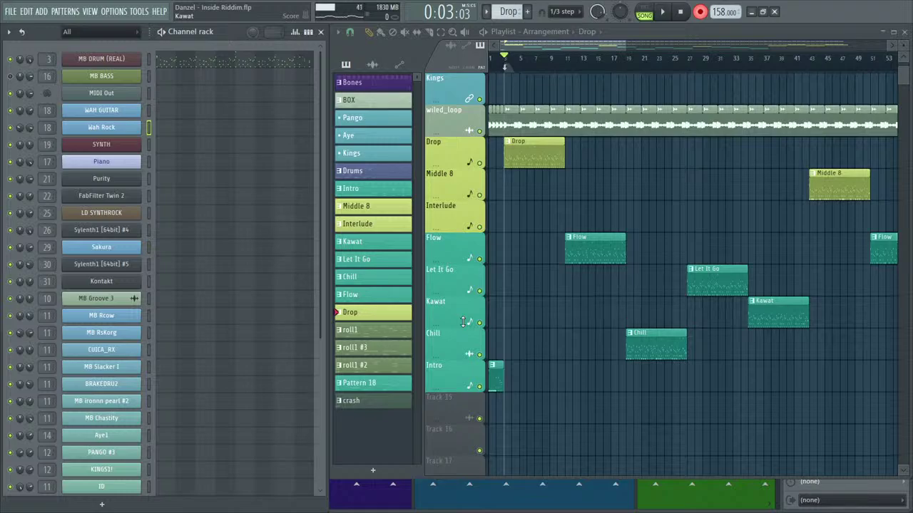
key("space")
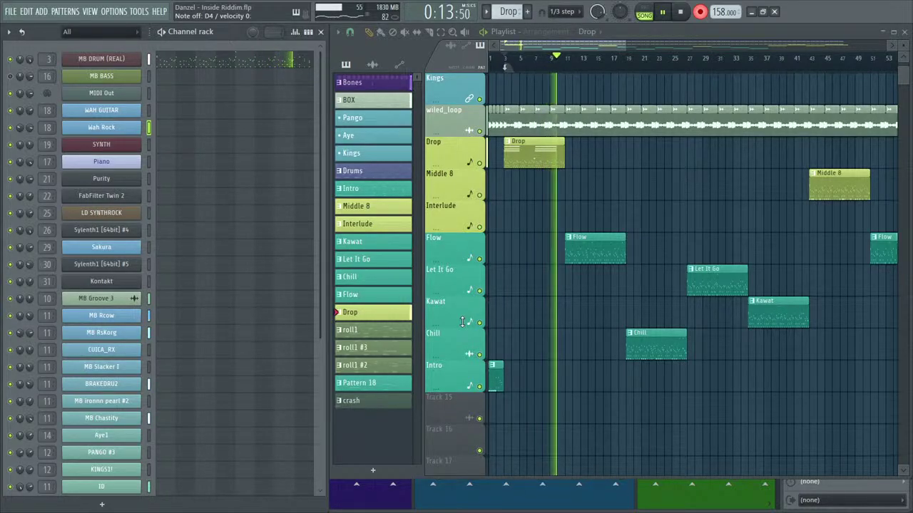
key("space")
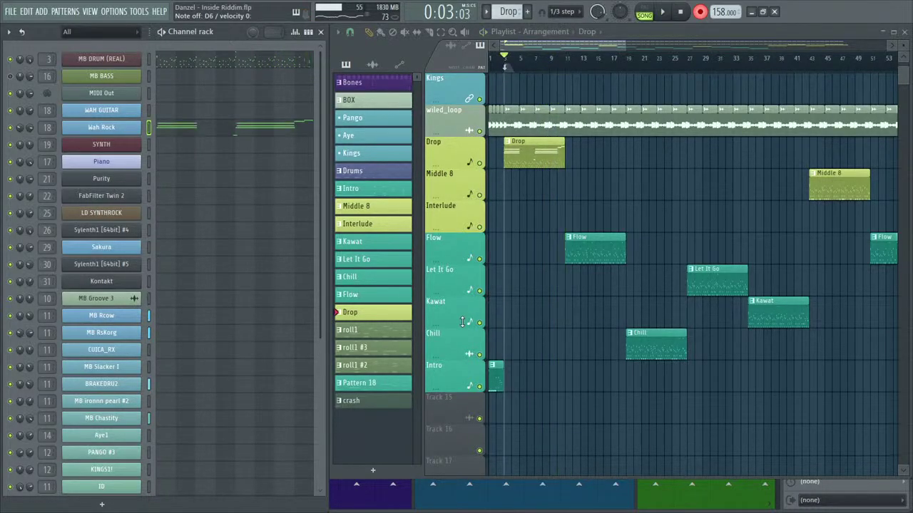
Open the recorded Wah Rock notes in the piano roll and play back the opening chord.
left_click(230, 136)
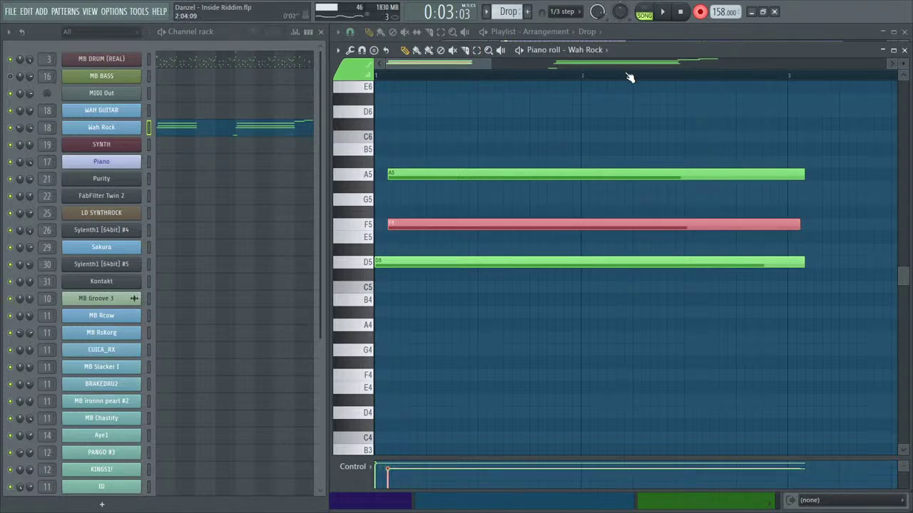
right_click(508, 112)
left_click_drag(467, 65, 407, 74)
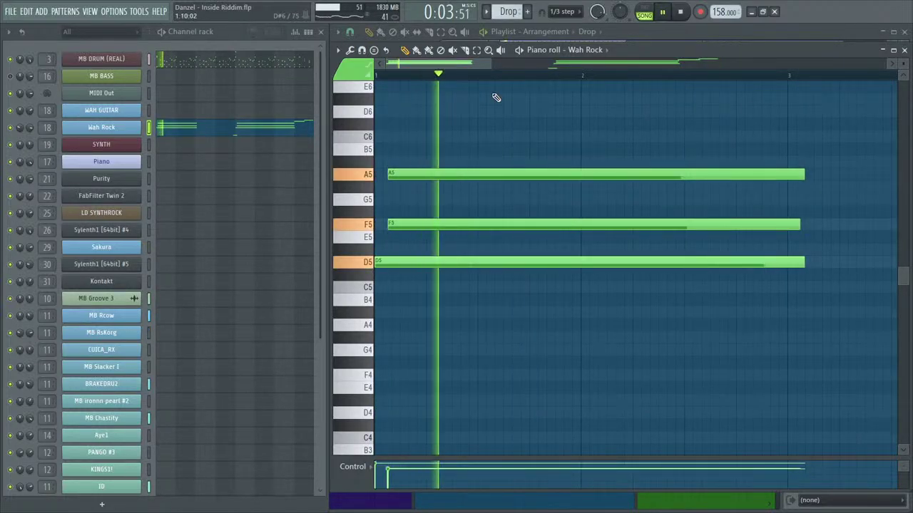
left_click_drag(492, 63, 528, 63)
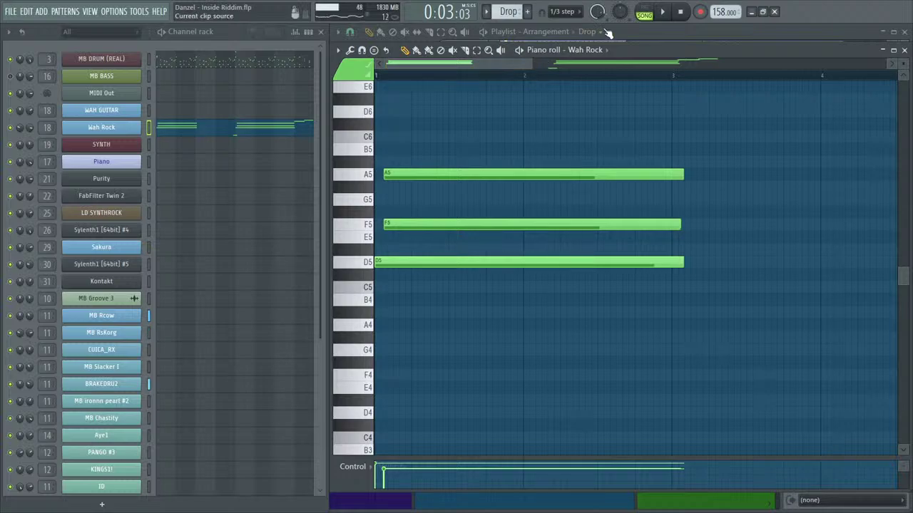
Set the snap to Line and look over the recorded Wah Rock chords up to bar 5.
left_click(563, 12)
left_click(561, 27)
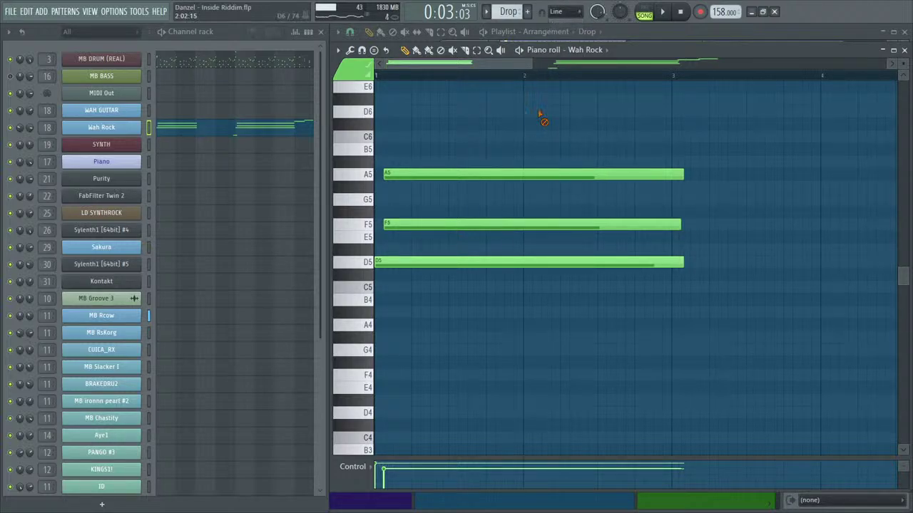
left_click_drag(514, 65, 485, 65)
key("ctrl+a")
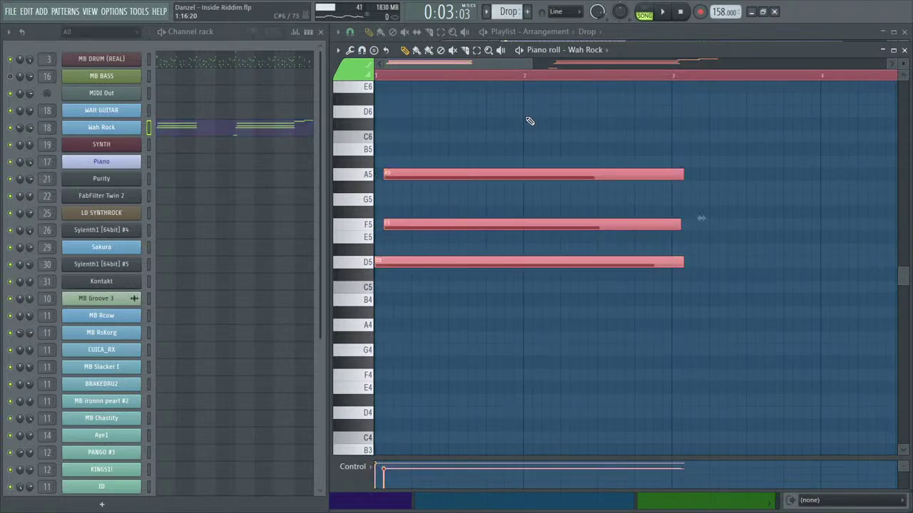
key("ctrl+d")
left_click_drag(496, 64, 576, 67)
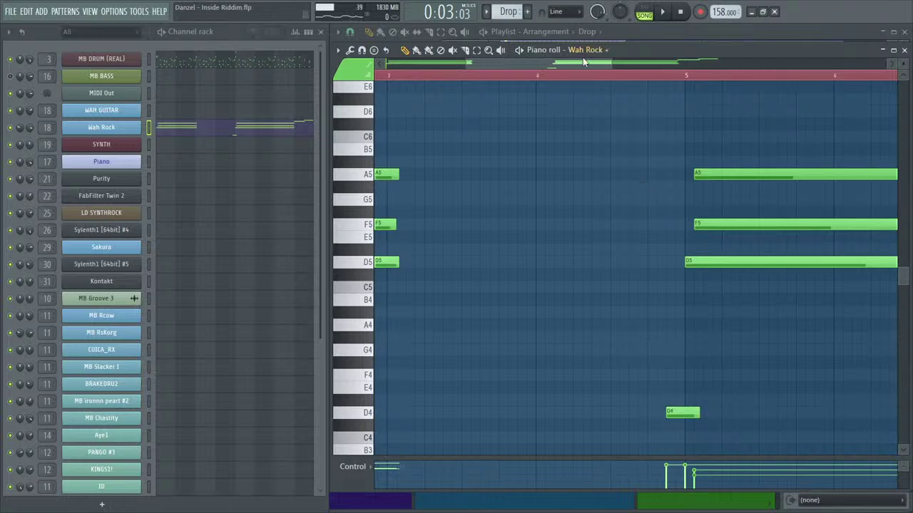
scroll(585, 62, "left", 2)
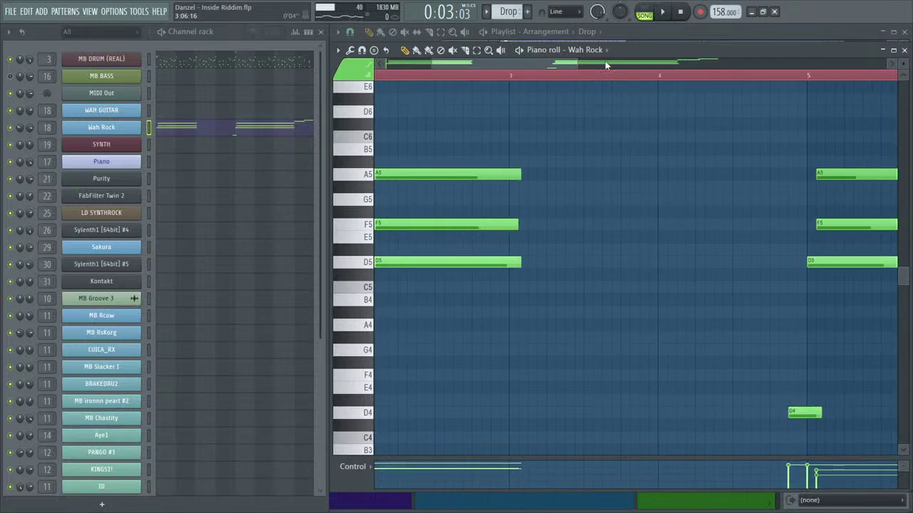
Close the Wah Rock notes and record a live chord part on the SYNTH channel over the Drop pattern.
left_click(904, 50)
left_click(151, 148)
key("x")
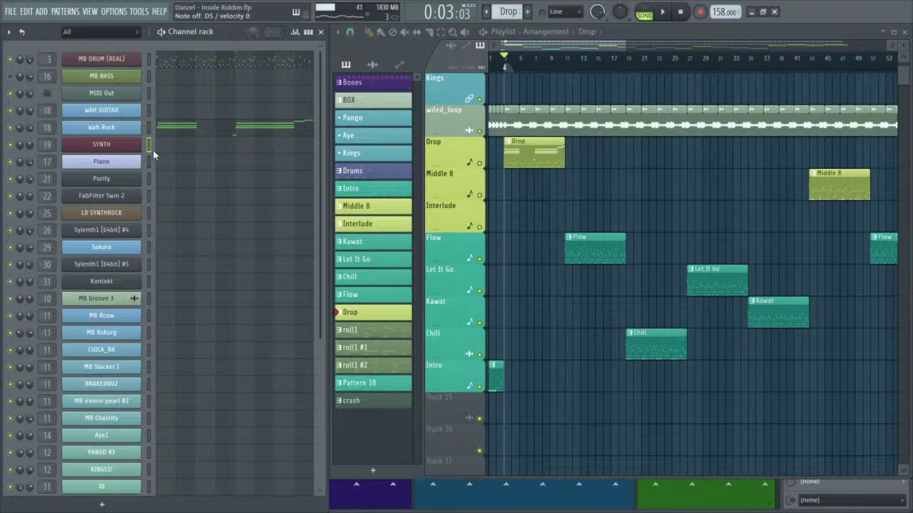
key("e")
key("w")
key("space")
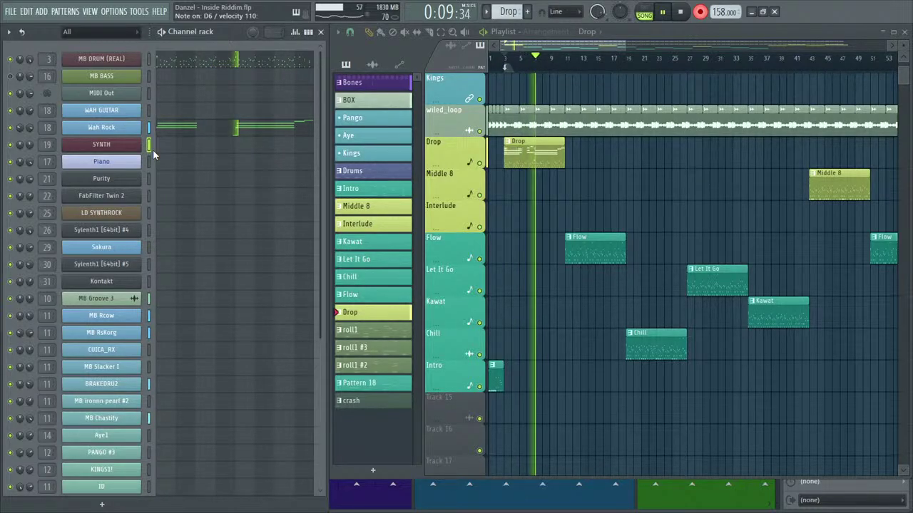
key("space")
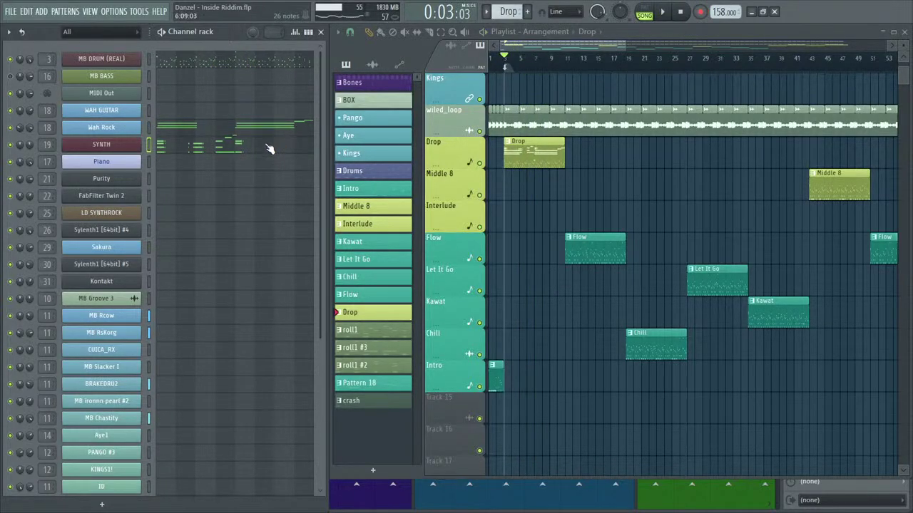
Quantize all the notes recorded on the SYNTH channel.
left_click(269, 148)
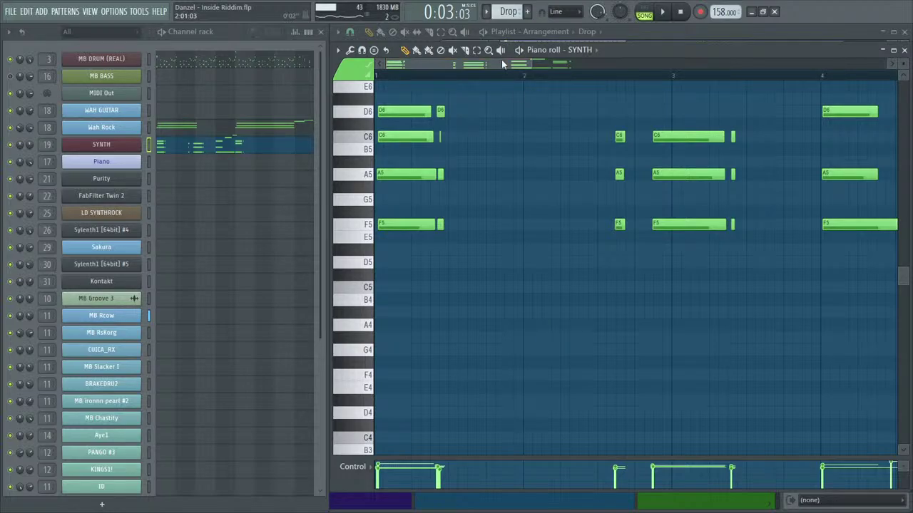
key("ctrl+a")
key("ctrl+q")
Shorten the first F5, A5 and C6 SYNTH notes in bar 1 so they stop before the short notes that follow.
left_click_drag(450, 241, 432, 112)
left_click(465, 142)
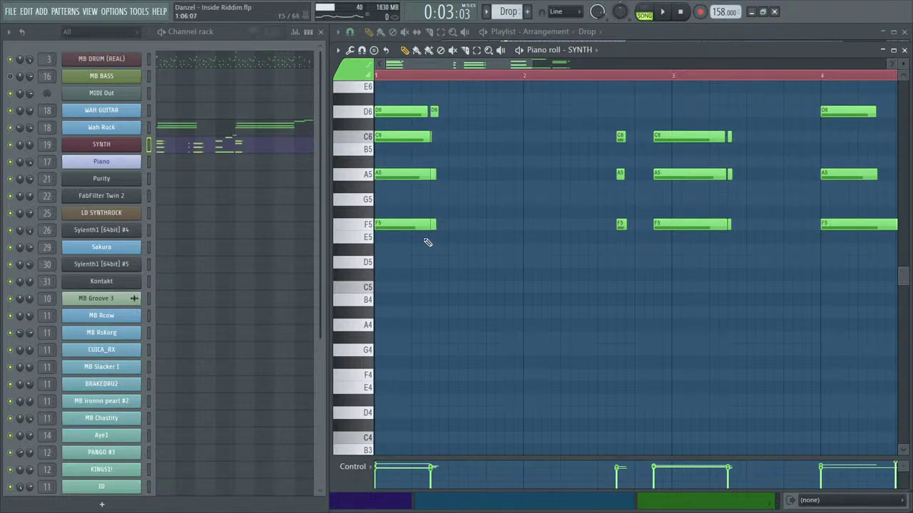
left_click_drag(427, 243, 421, 174)
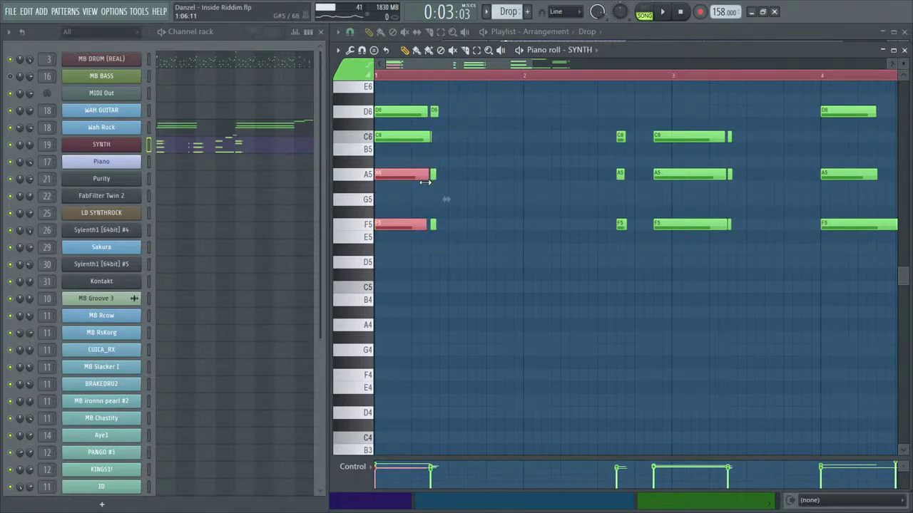
left_click(460, 157)
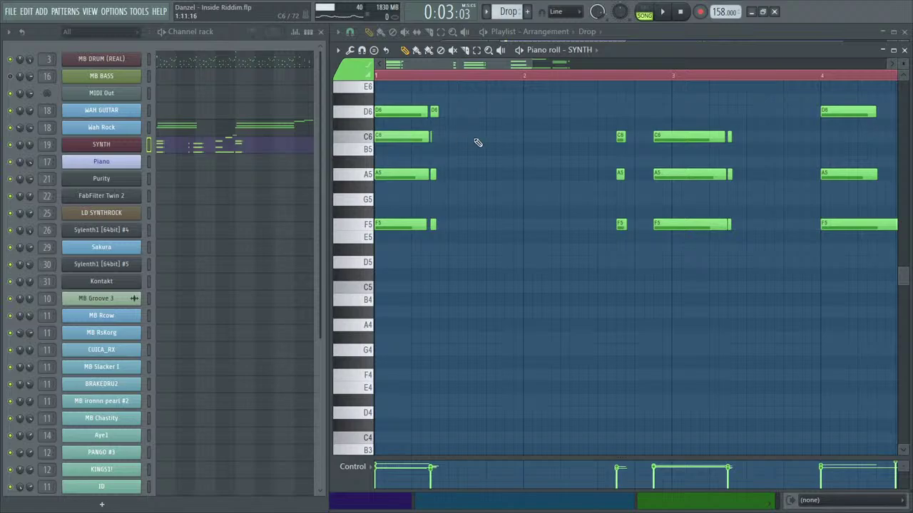
left_click_drag(491, 66, 593, 65)
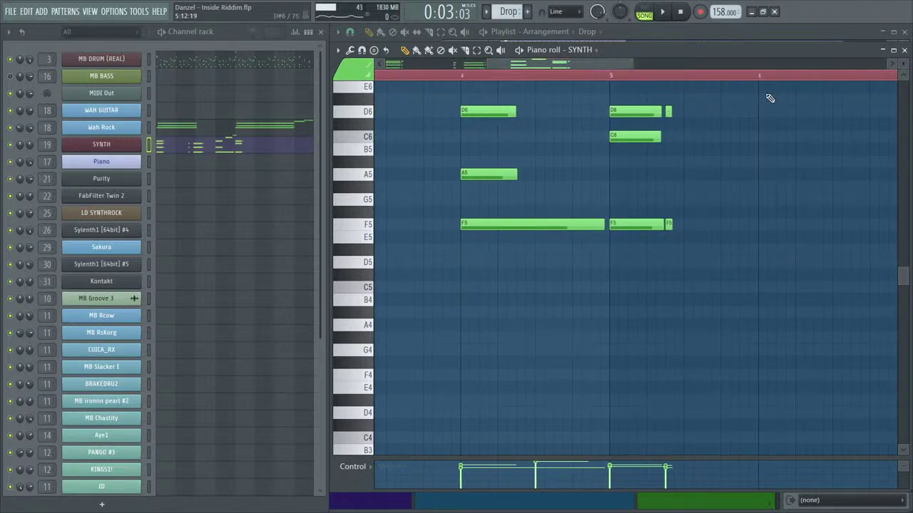
left_click(905, 50)
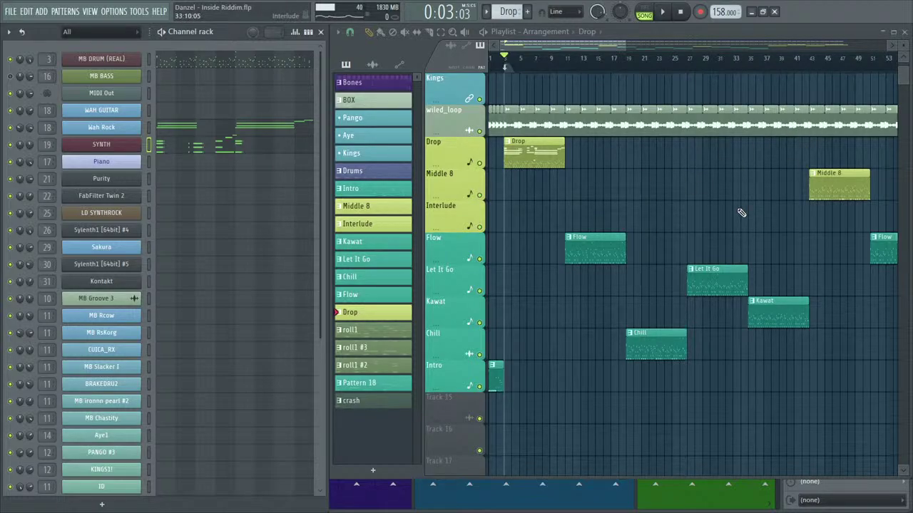
left_click(237, 146)
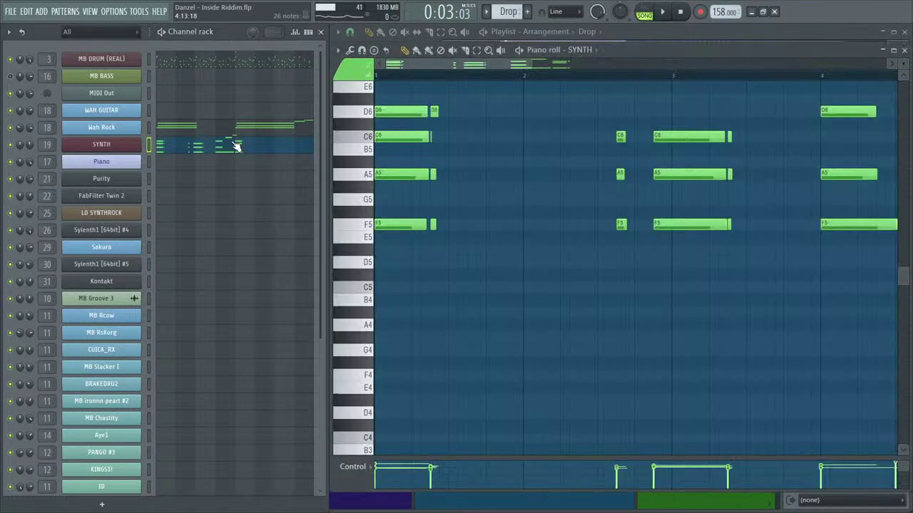
left_click_drag(516, 63, 759, 45)
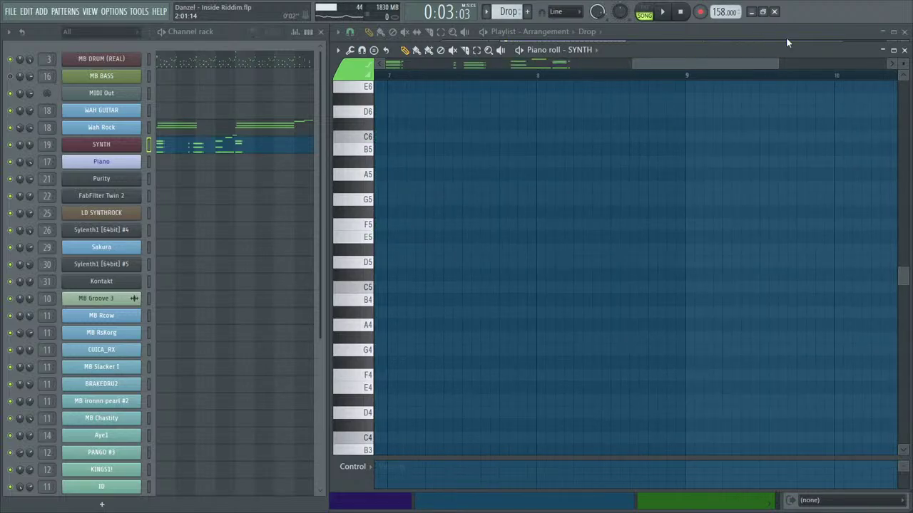
left_click(904, 50)
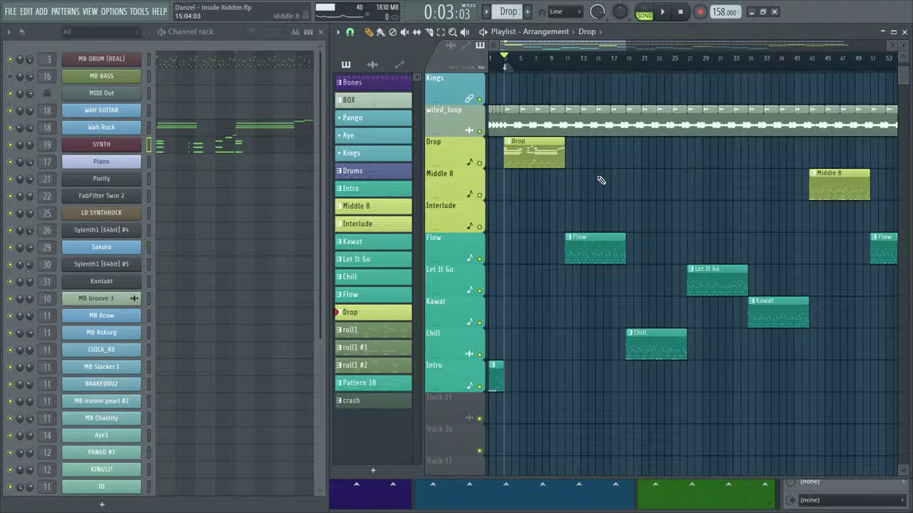
Record short repeated chords of D4, A4, D5, F5 and A5 on the Piano channel over the Drop pattern.
left_click(150, 163)
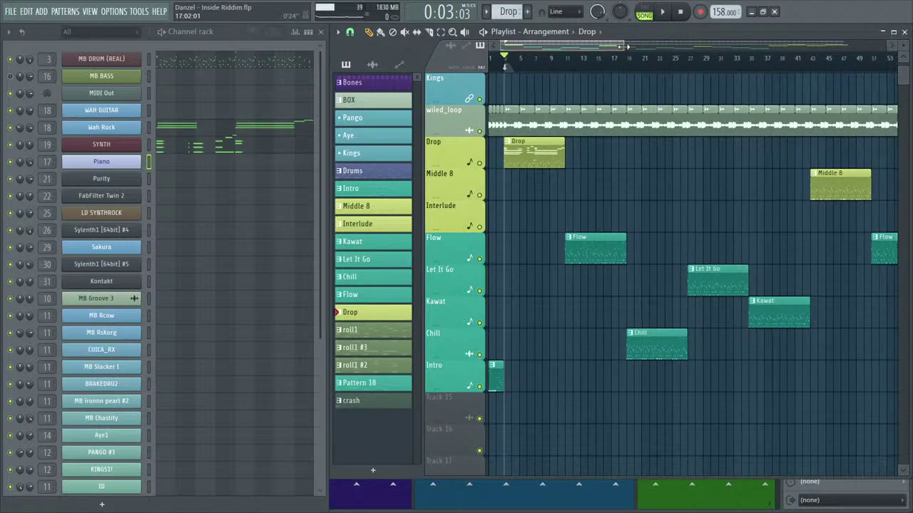
left_click_drag(622, 45, 589, 45)
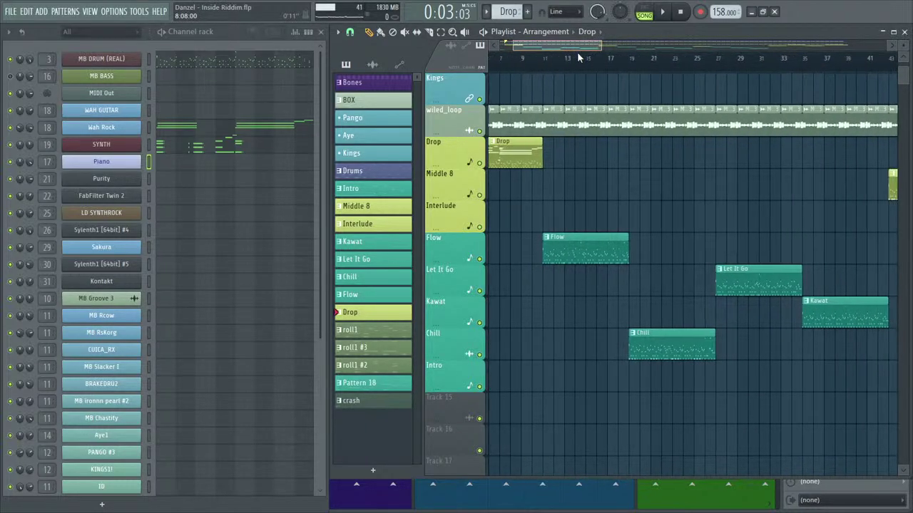
left_click_drag(554, 41, 574, 44)
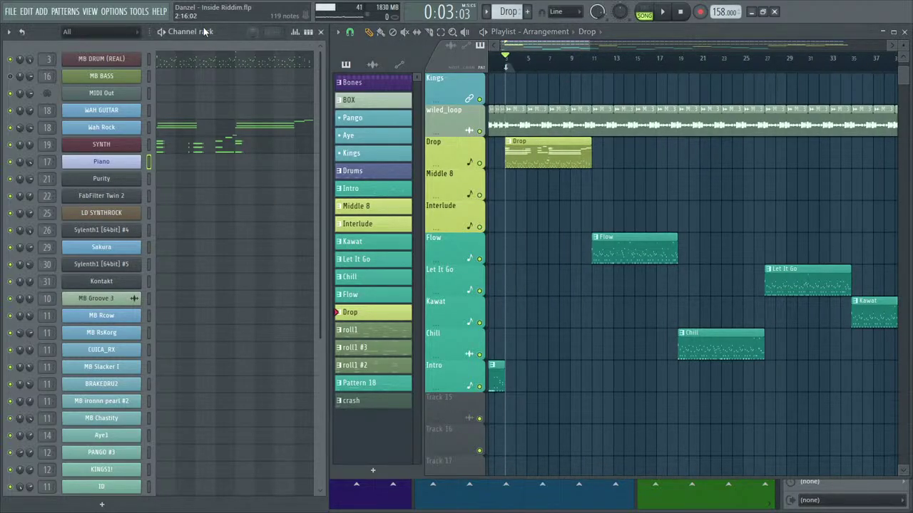
key("space")
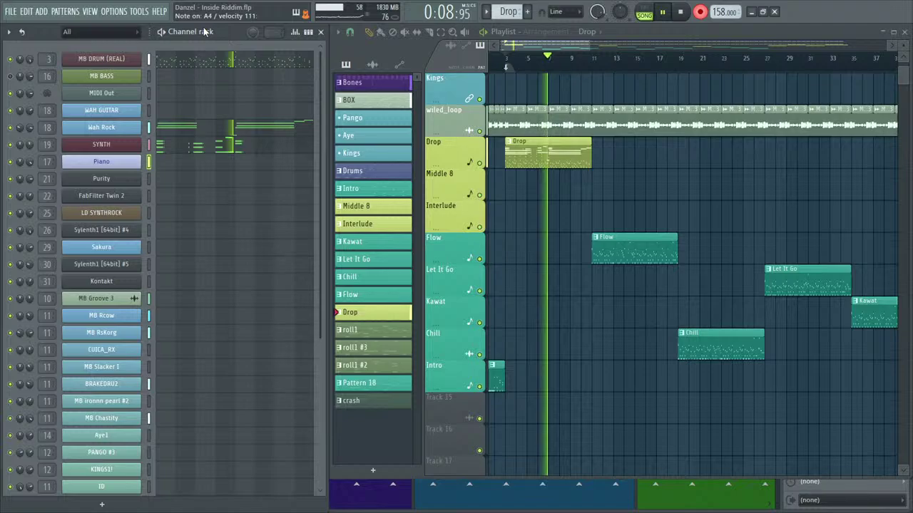
key("space")
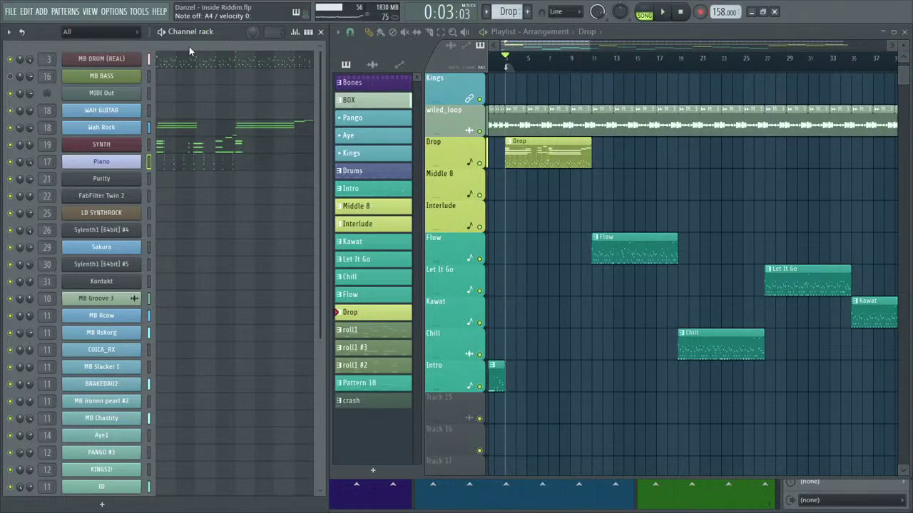
Quantize all the chords recorded on the Piano channel.
left_click(235, 168)
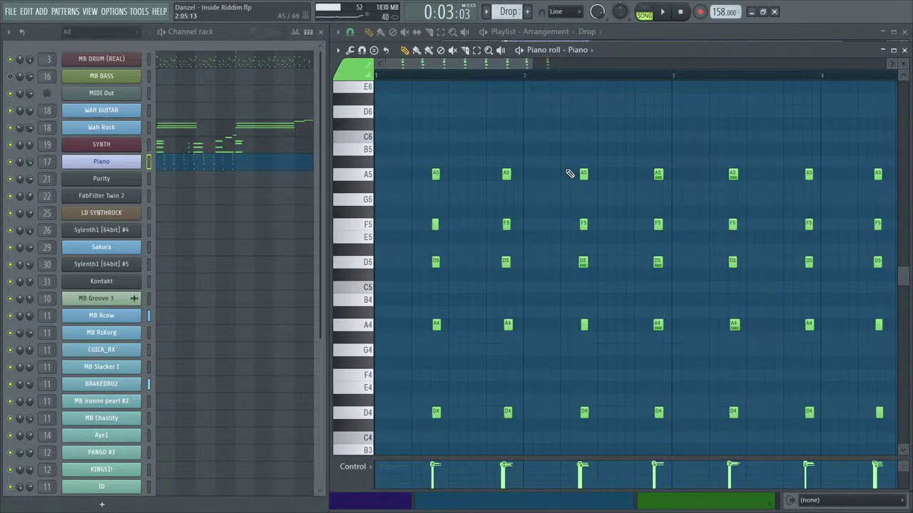
scroll(570, 173, "down", 2)
left_click_drag(528, 67, 574, 72)
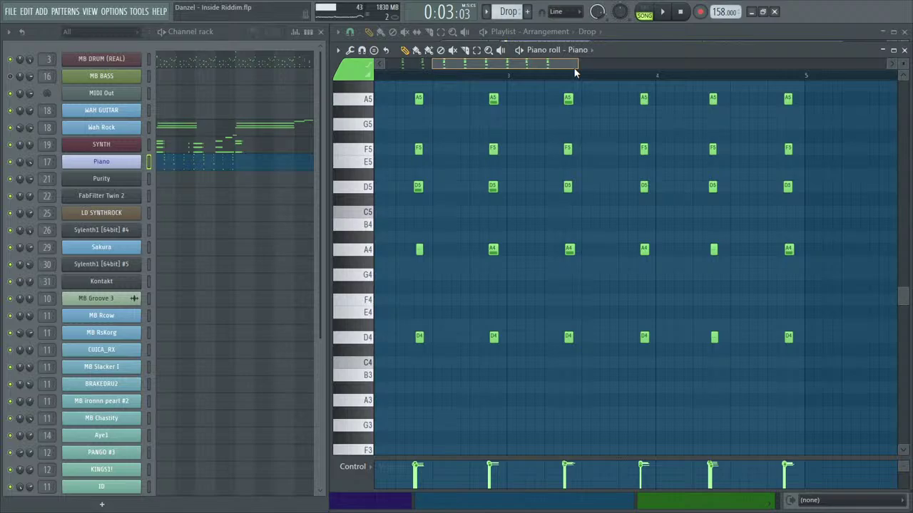
key("ctrl+q")
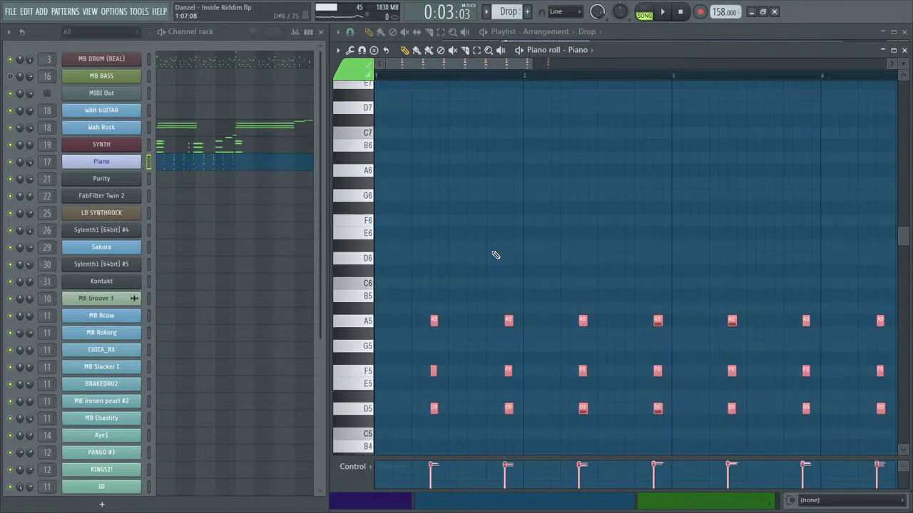
Duplicate the four bars of Piano chords from bar 5 onward, keeping the same pitches.
scroll(472, 347, "down", 5)
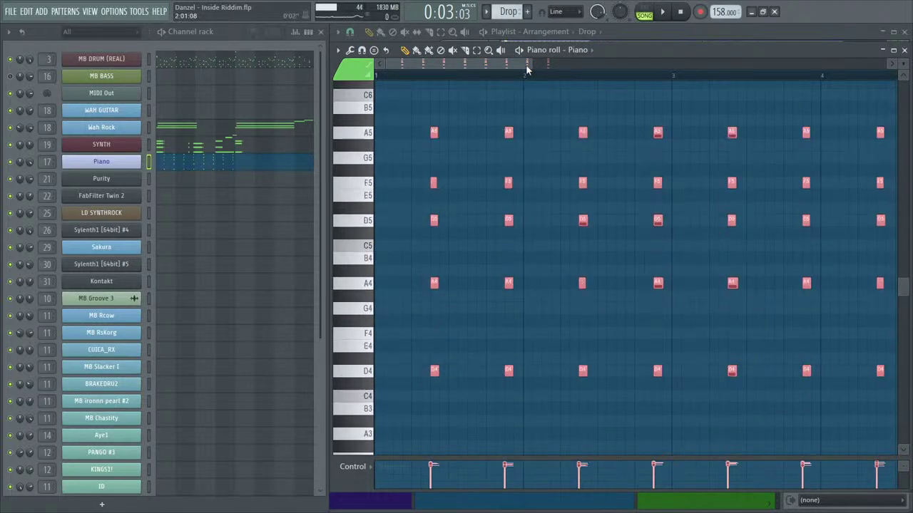
scroll(528, 62, "down", 2)
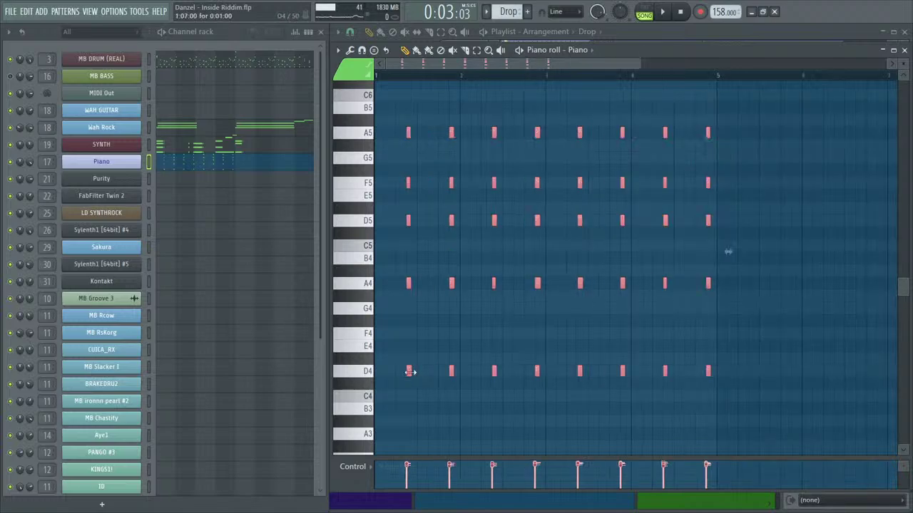
left_click(407, 371)
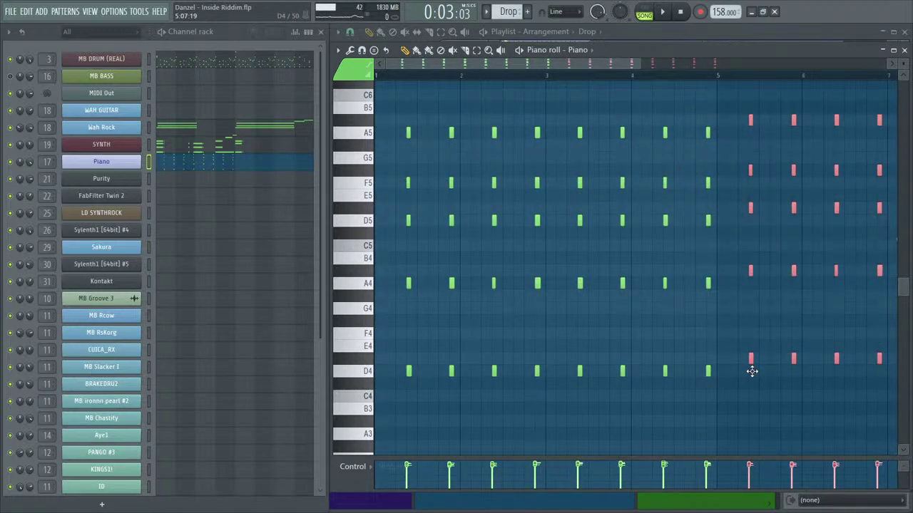
left_click_drag(752, 371, 753, 371)
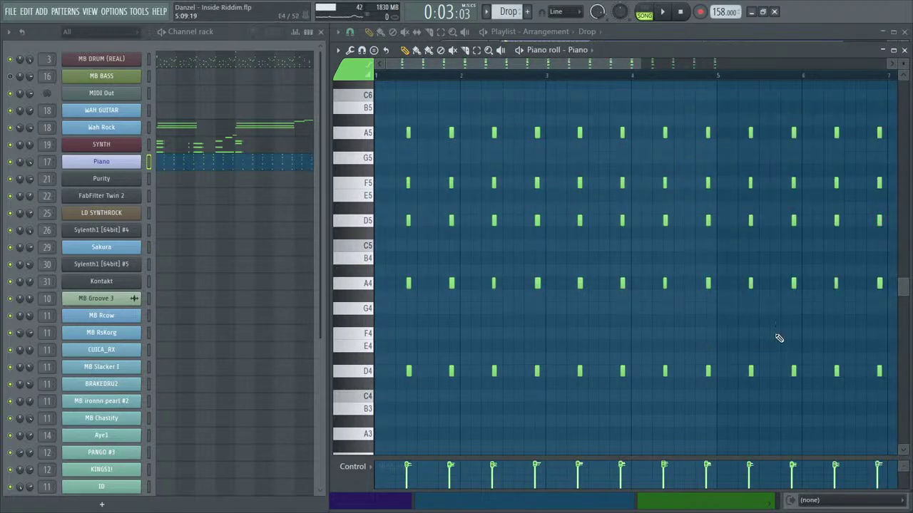
left_click(904, 51)
Mute every channel except Piano, SYNTH and Wah Rock, and play back the Drop section.
key("space")
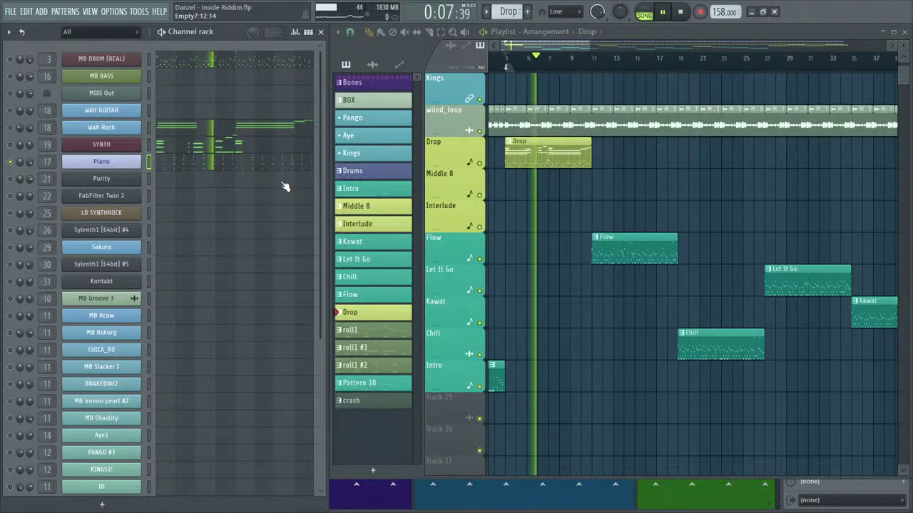
key("F7")
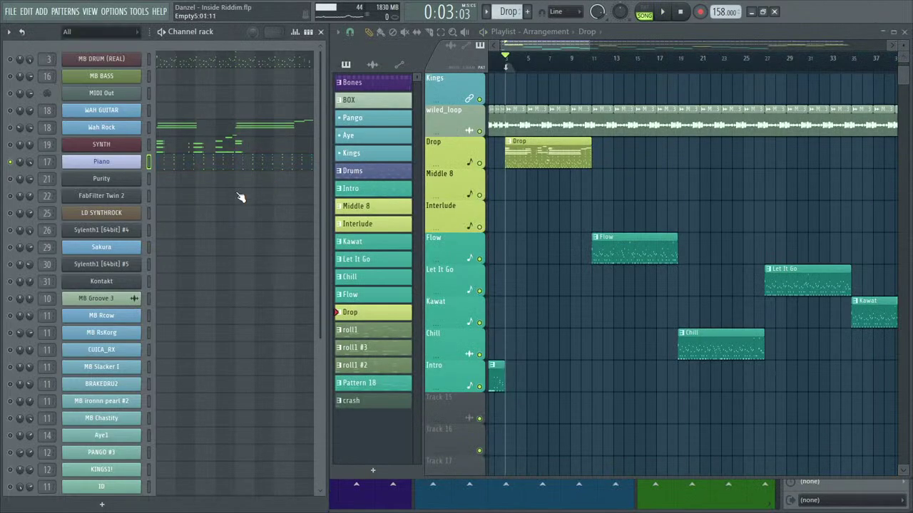
left_click(904, 50)
key("space")
key("space")
key("space")
key("space")
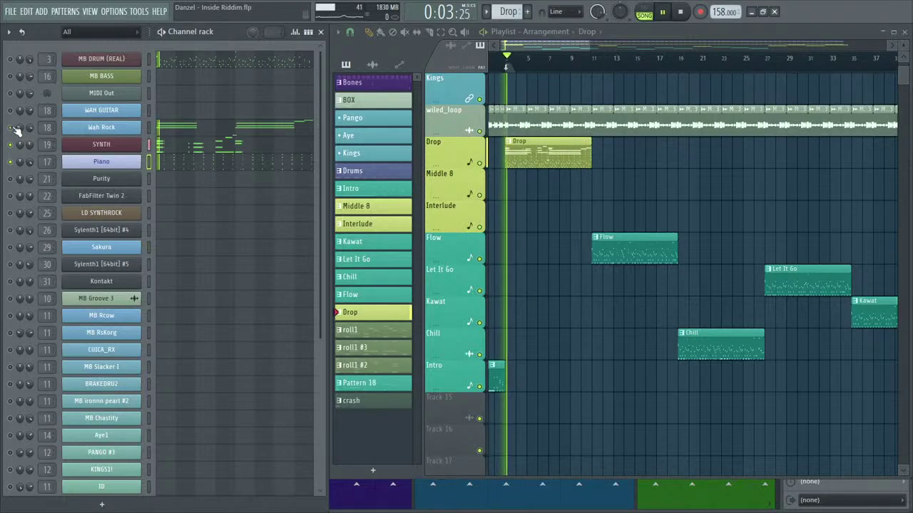
key("space")
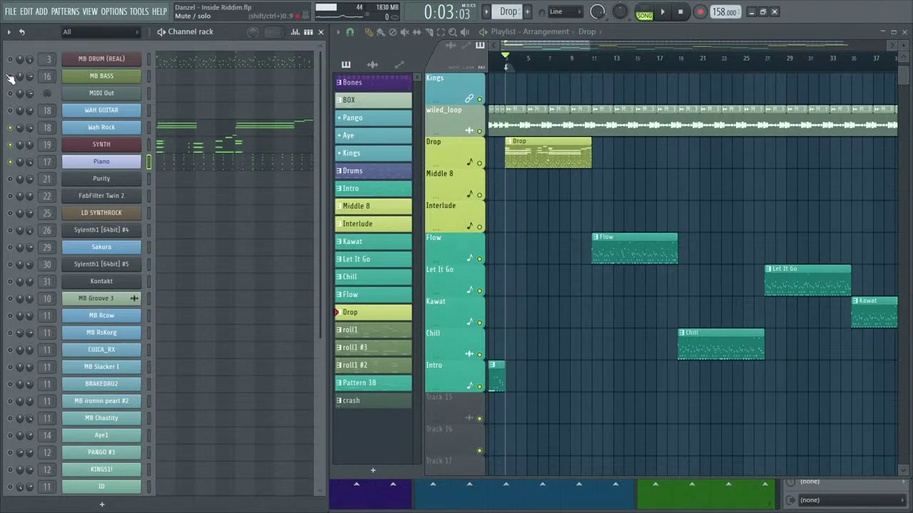
Unmute the MB BASS channel and select it for live playing.
left_click(152, 82)
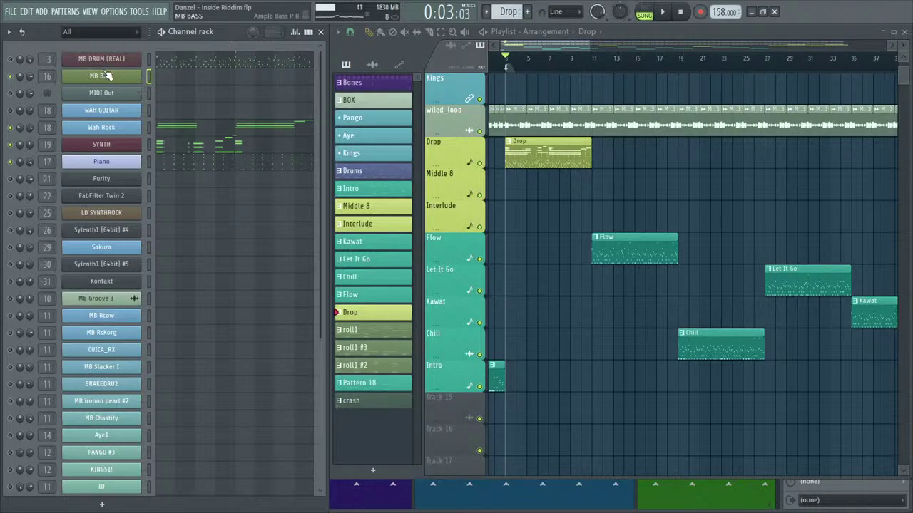
left_click(150, 97)
left_click(150, 81)
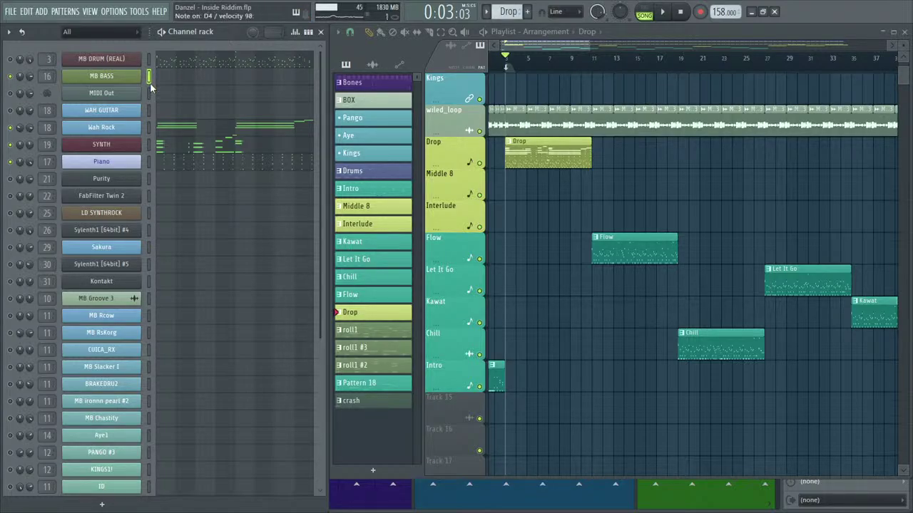
Examine the MIDI Out channel's miscellaneous settings, including the polyphony, arpeggiator and echo options.
left_click(149, 96)
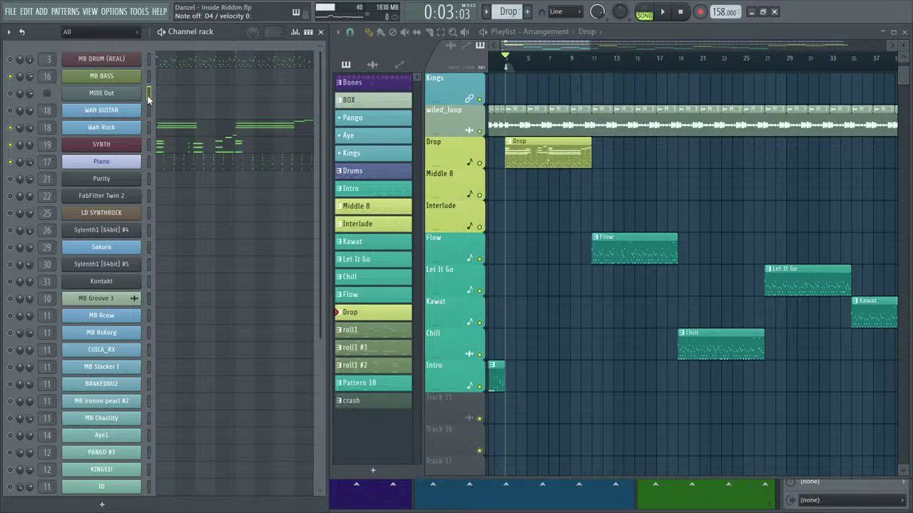
left_click(136, 94)
left_click(216, 83)
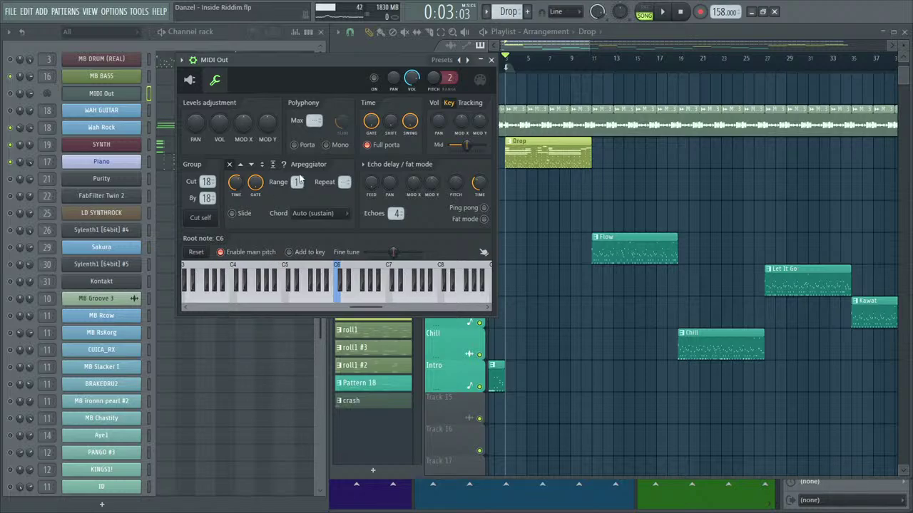
left_click(491, 60)
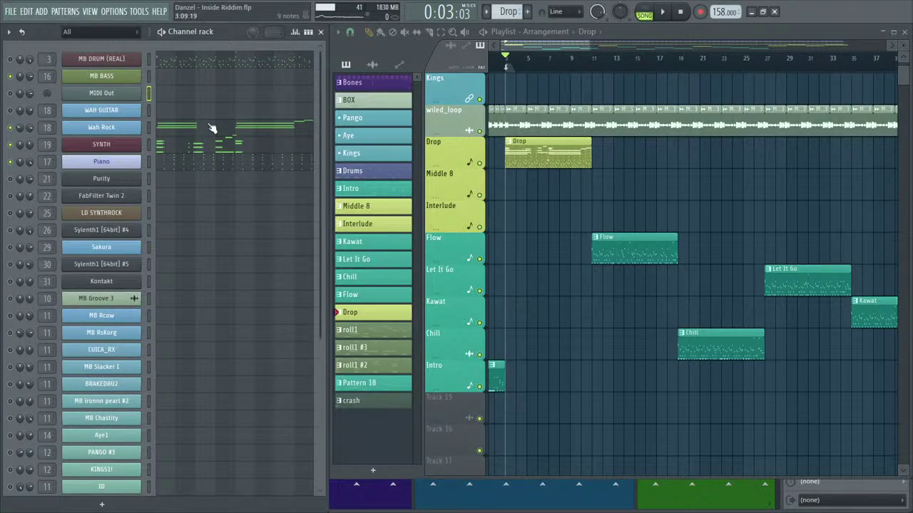
Record a part live on the WAH GUITAR channel over the Drop section.
left_click(148, 110)
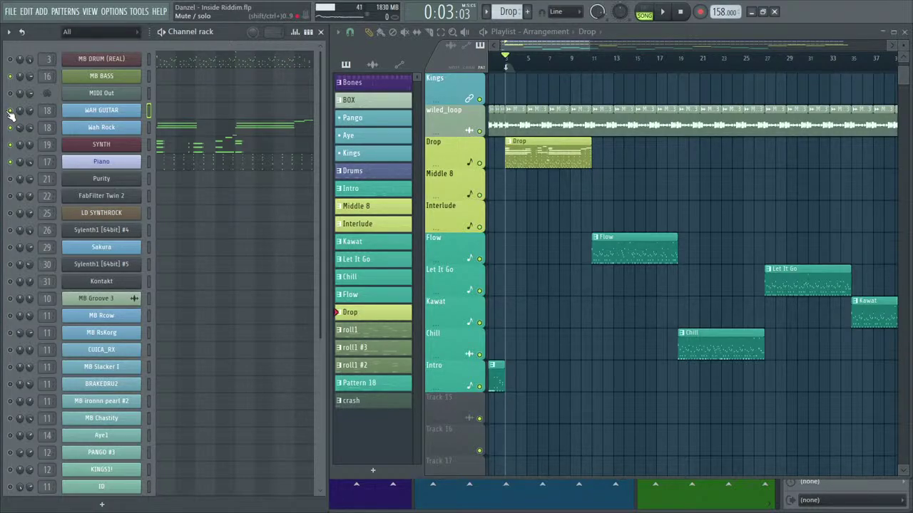
key("space")
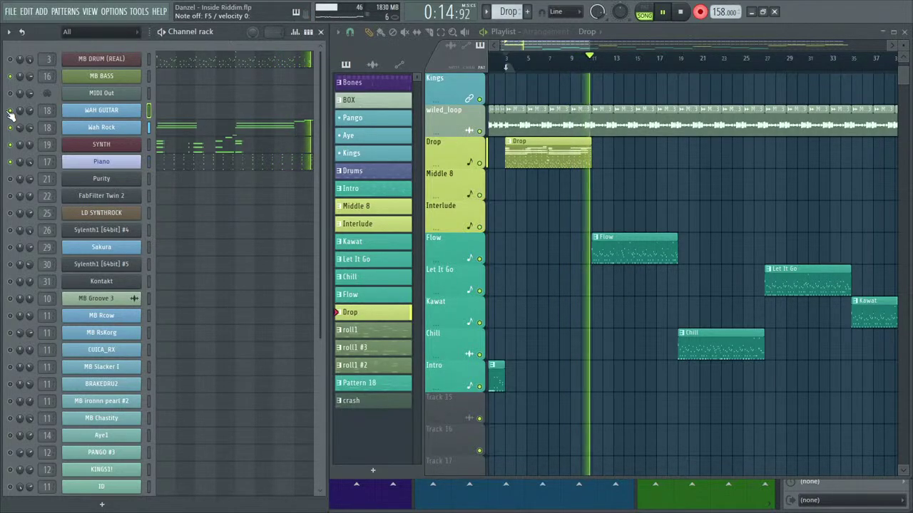
key("space")
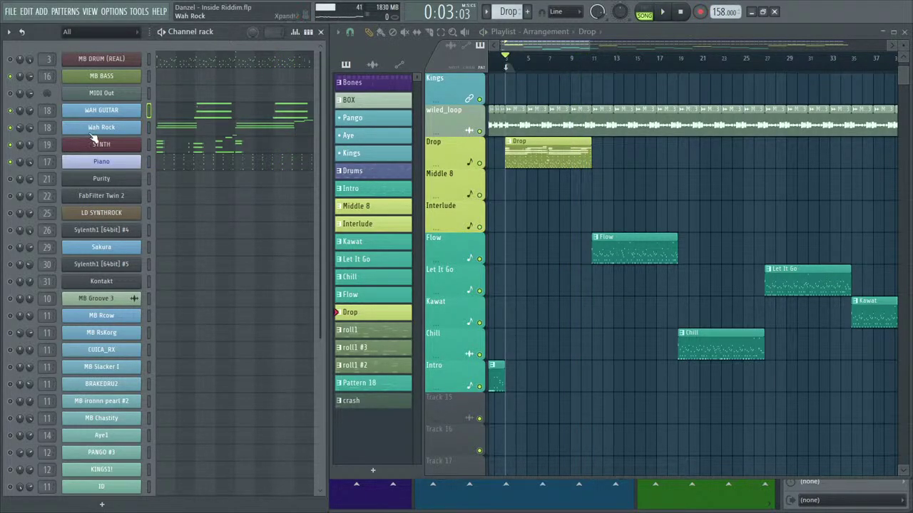
Examine the PIANO mixer track's Fruity send levels and the balance and volume settings of its VOL effect.
left_click(147, 163)
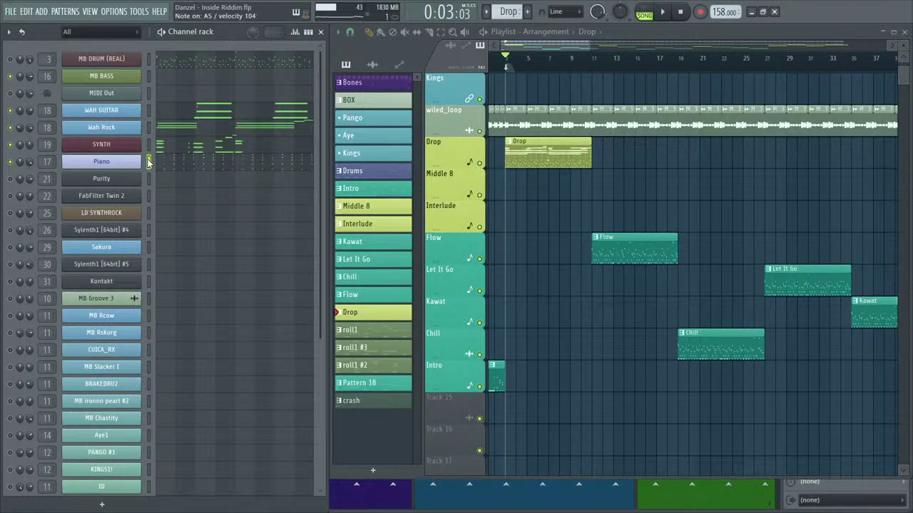
left_click(374, 507)
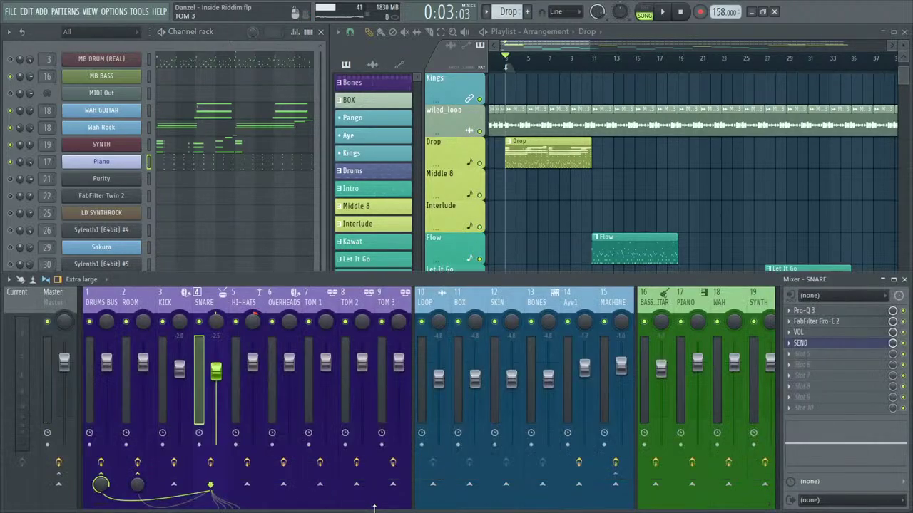
left_click_drag(112, 507, 151, 507)
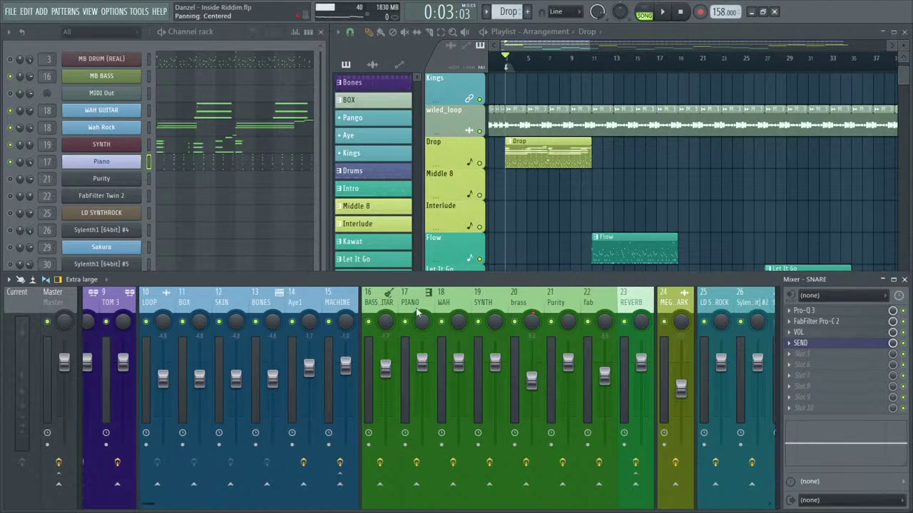
left_click(410, 302)
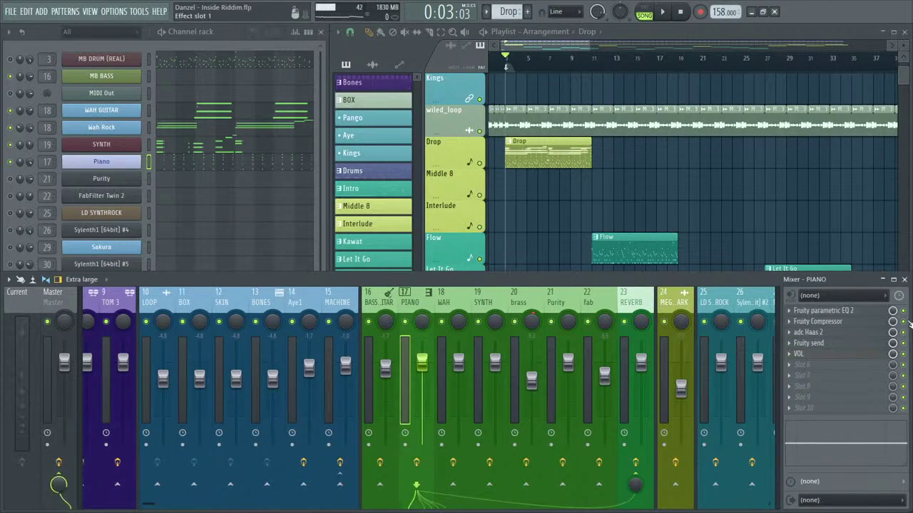
left_click(835, 344)
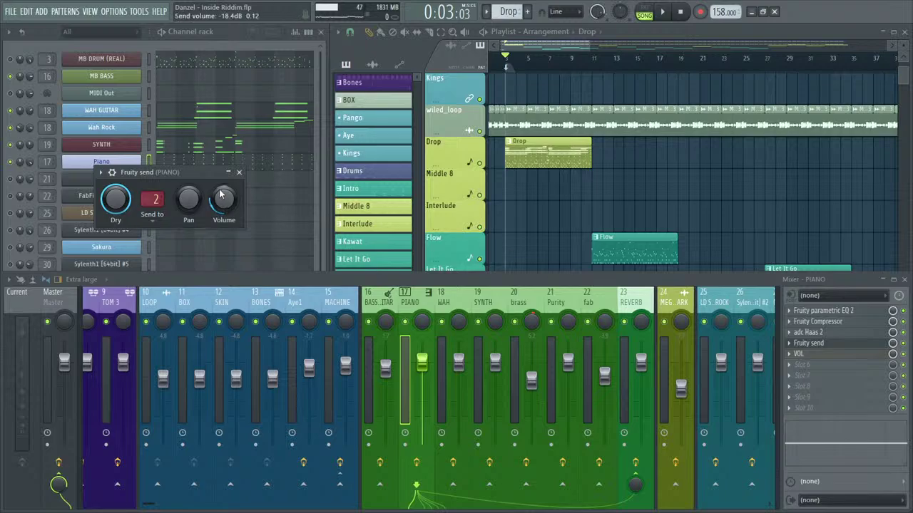
left_click(239, 172)
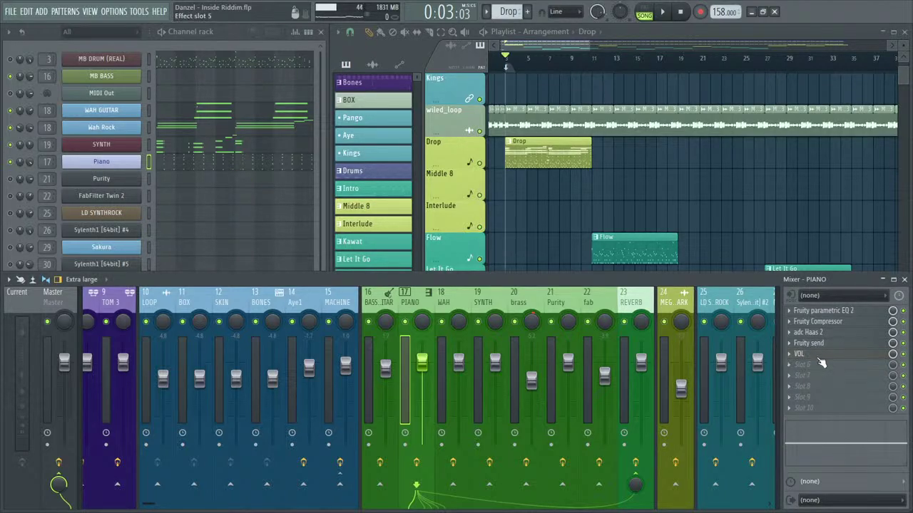
left_click(798, 354)
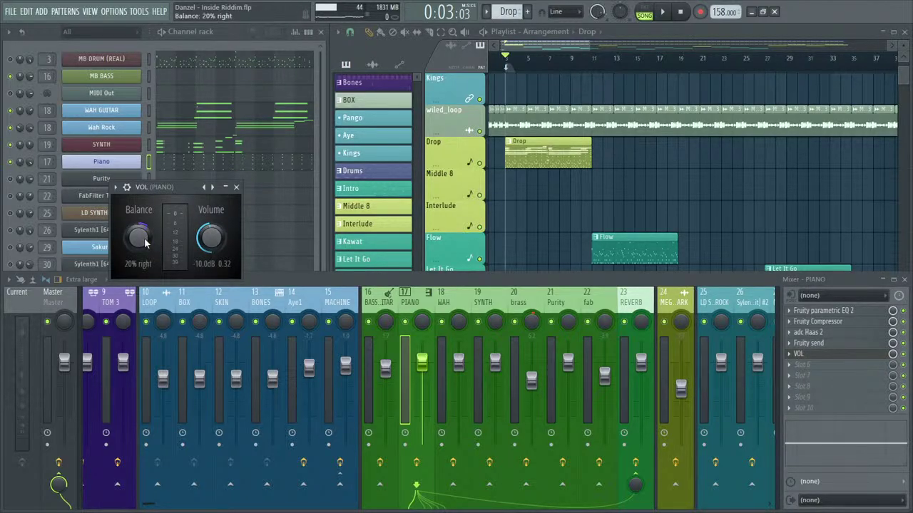
left_click(236, 187)
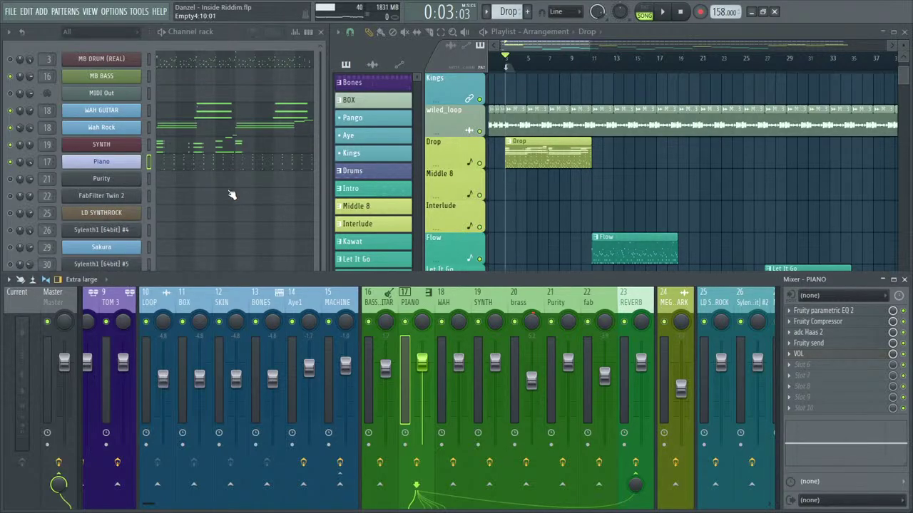
Compare the Wah Rock and WAH GUITAR channels by selecting each for live playing, checking Wah Rock's panning and volume.
left_click(147, 128)
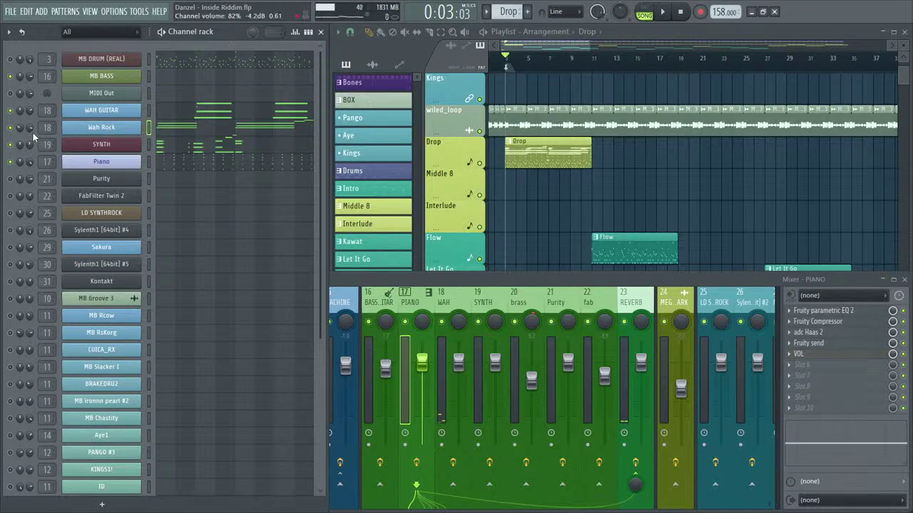
left_click_drag(20, 127, 20, 132)
left_click(149, 112)
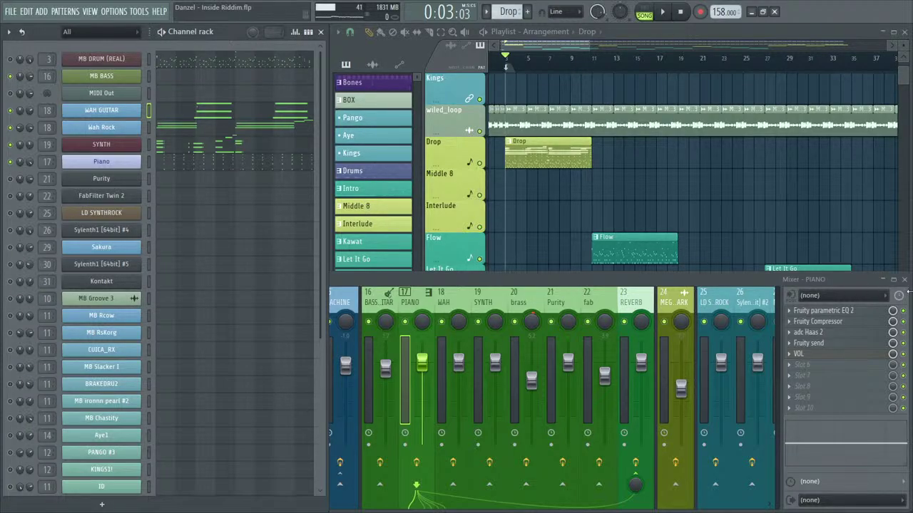
Set the balance of the PIANO mixer track's VOL effect to 35% right and reselect the Piano channel.
left_click(833, 354)
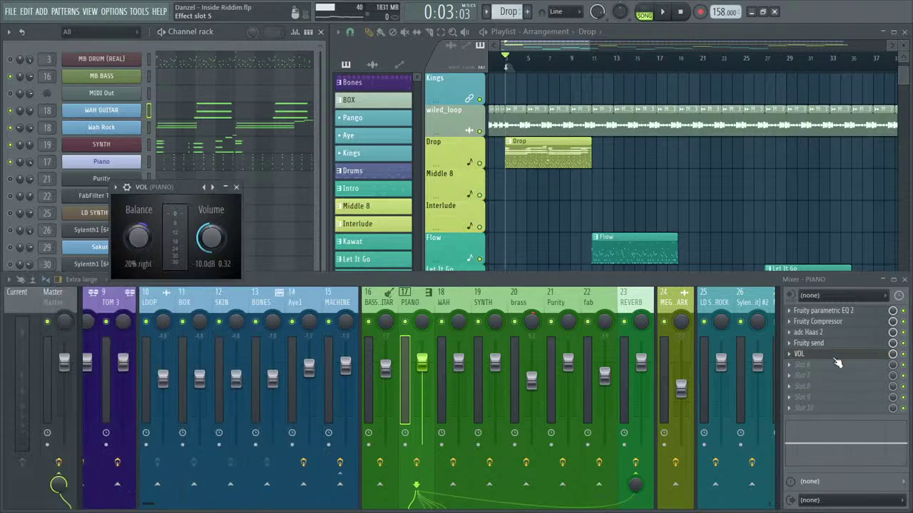
left_click_drag(159, 250, 138, 235)
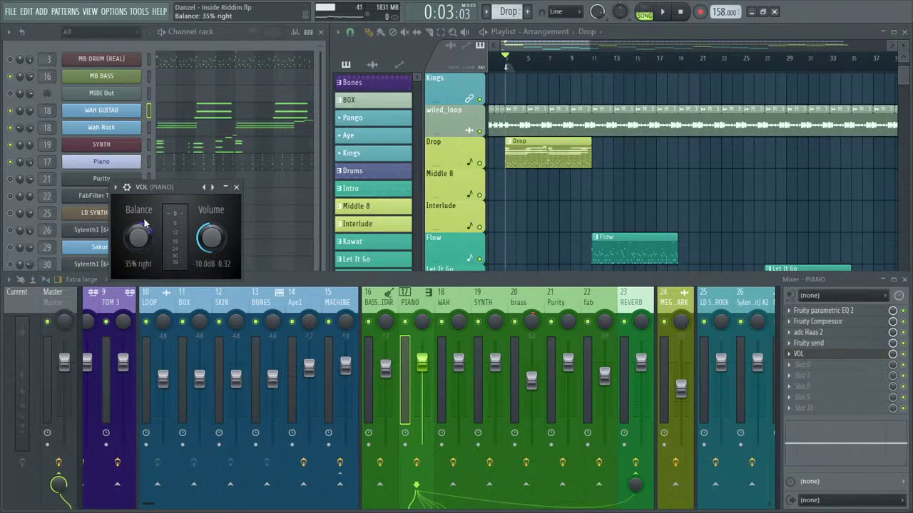
left_click(151, 166)
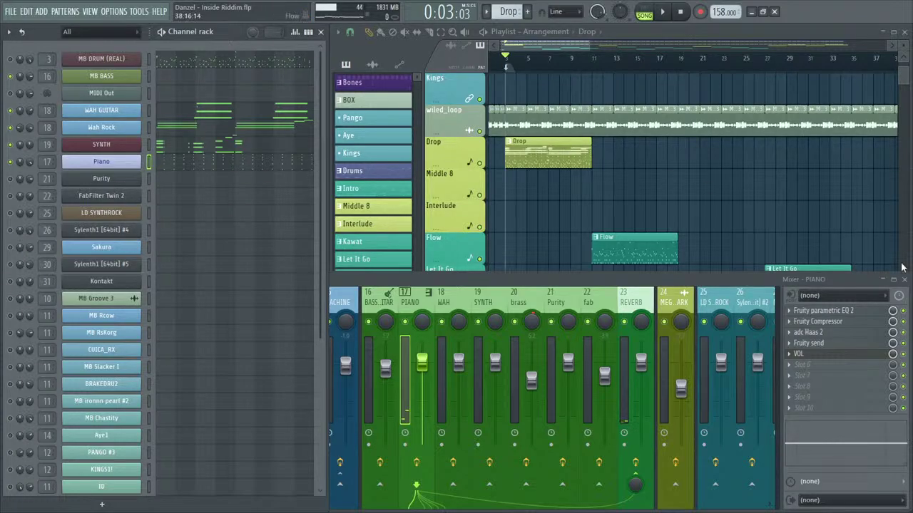
Close the mixer and play back the Drop section with the new piano balance.
left_click(904, 279)
key("space")
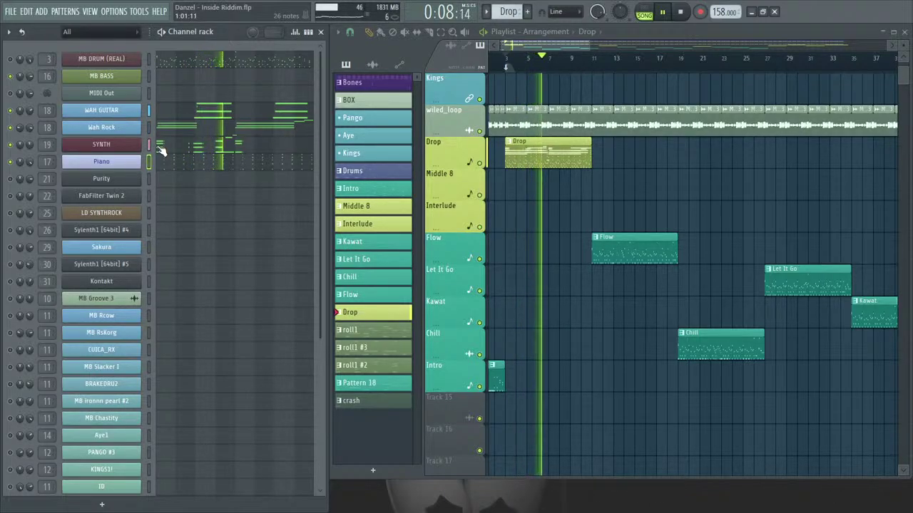
key("space")
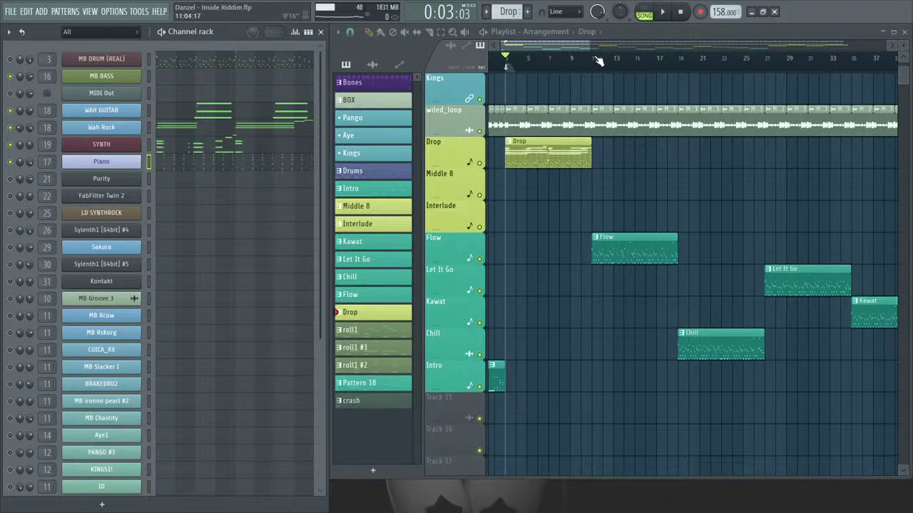
left_click_drag(592, 44, 646, 49)
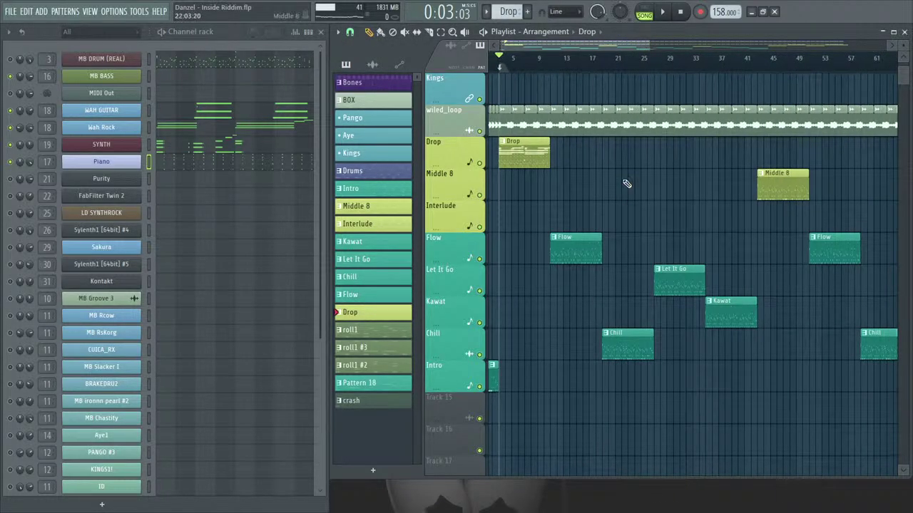
left_click_drag(644, 46, 621, 42)
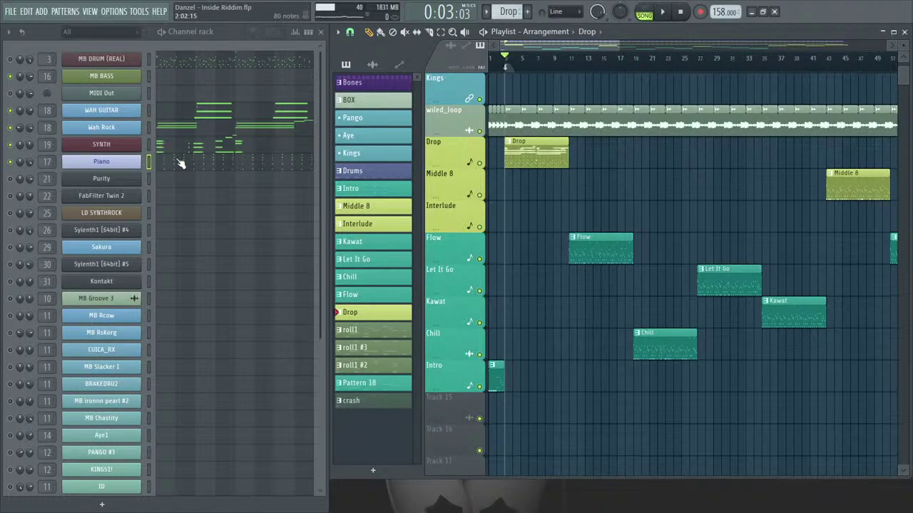
left_click(149, 147)
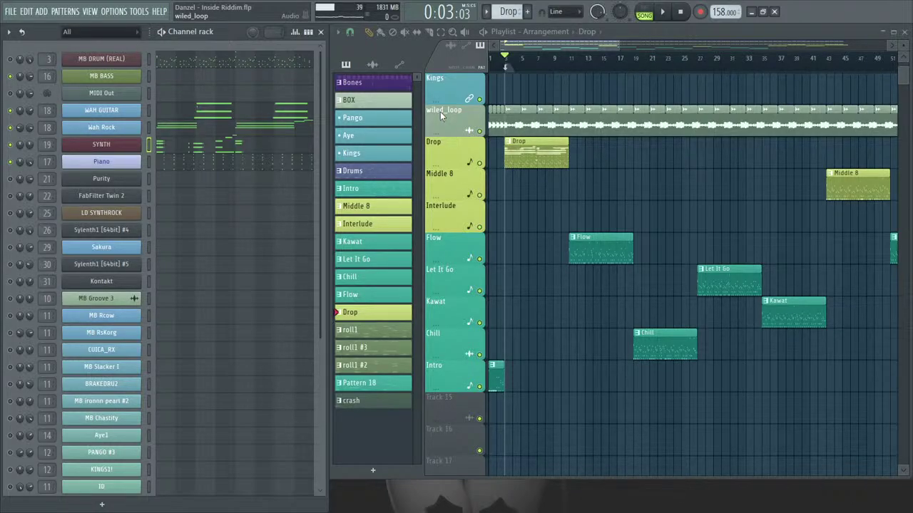
left_click_drag(607, 46, 581, 45)
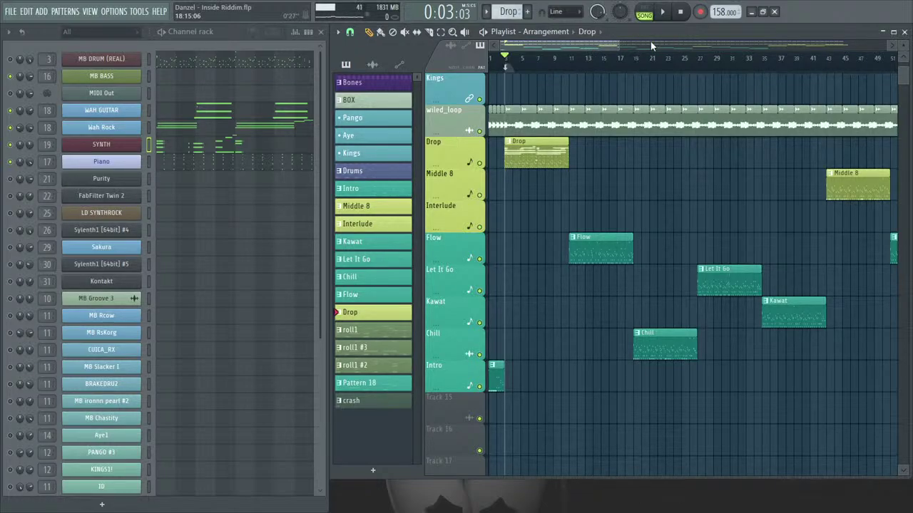
left_click_drag(614, 48, 693, 46)
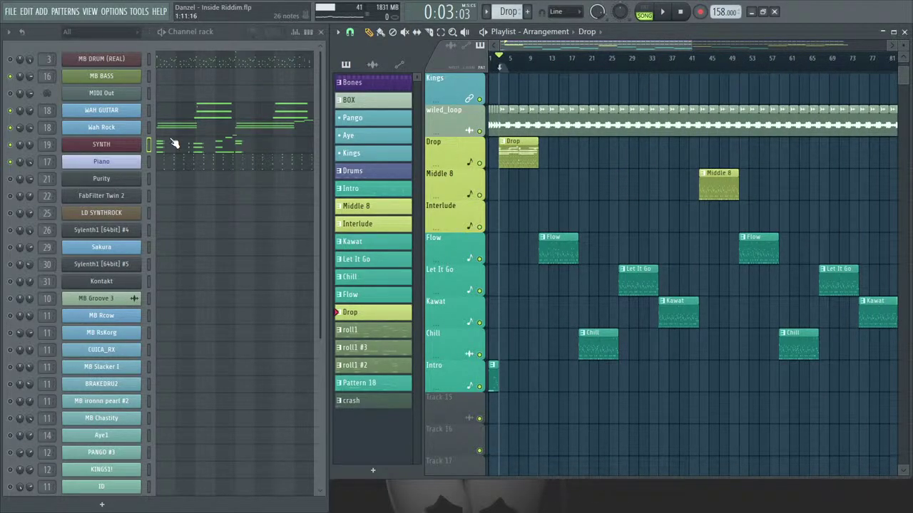
Review the recorded notes of the SYNTH and WAH GUITAR channels in the piano roll.
left_click(204, 162)
left_click(210, 149)
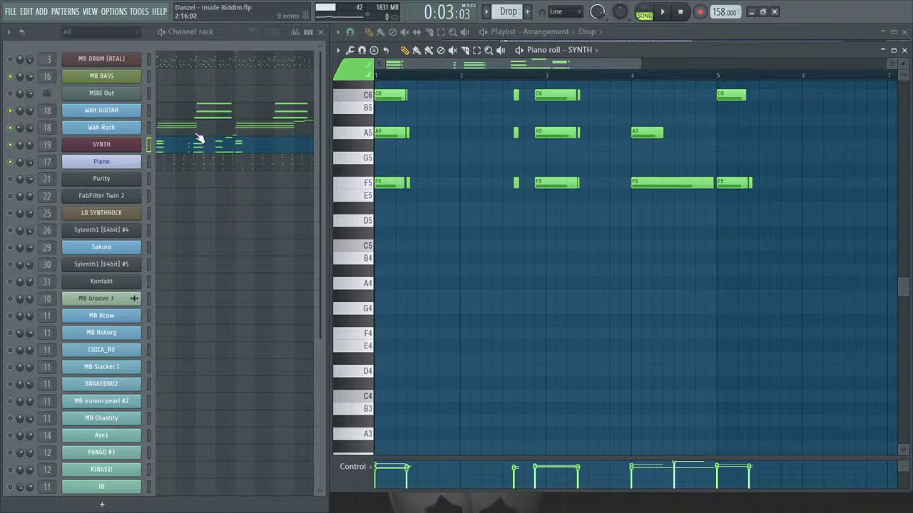
left_click(204, 127)
left_click(207, 118)
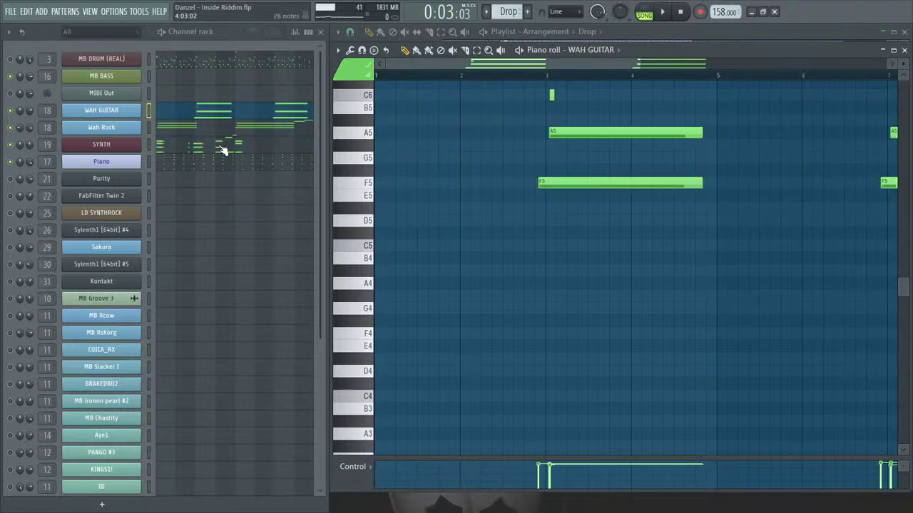
left_click(904, 50)
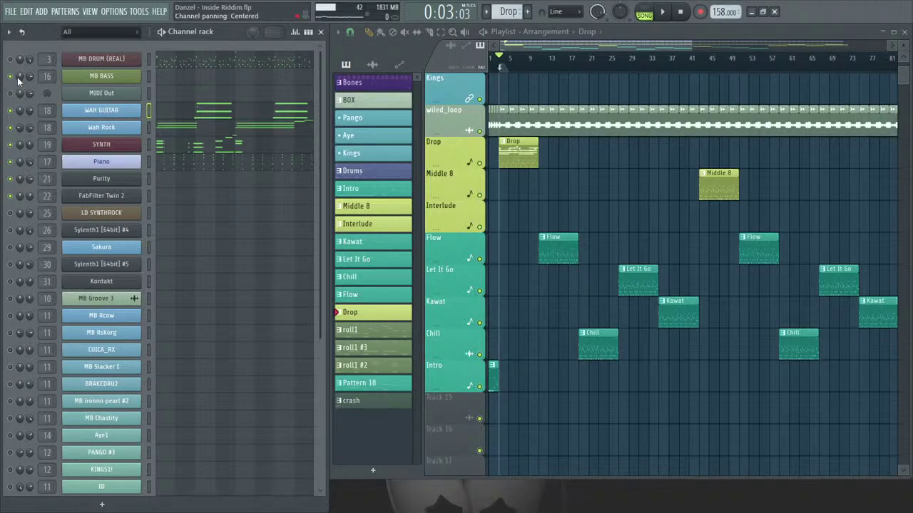
Unmute the Purity, FabFilter Twin 2 and MB DRUM (REAL) channels and check the drum pattern's notes.
left_click(148, 58)
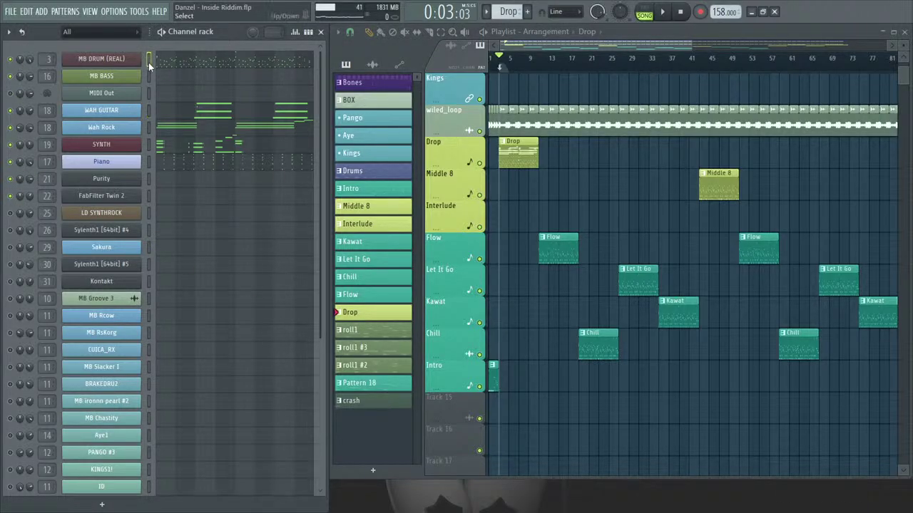
left_click(187, 64)
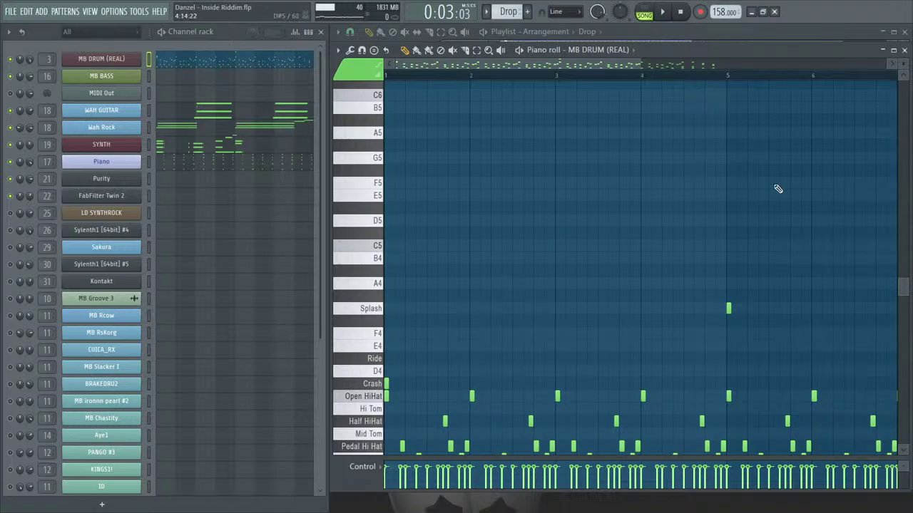
left_click(905, 50)
Play back the Drop section with the drums while the MIDI Out channel is selected for live playing.
key("space")
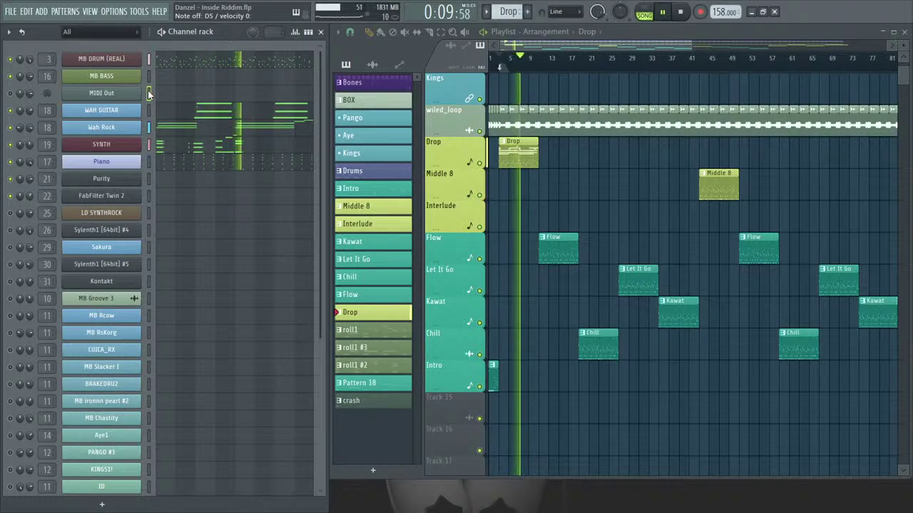
key("space")
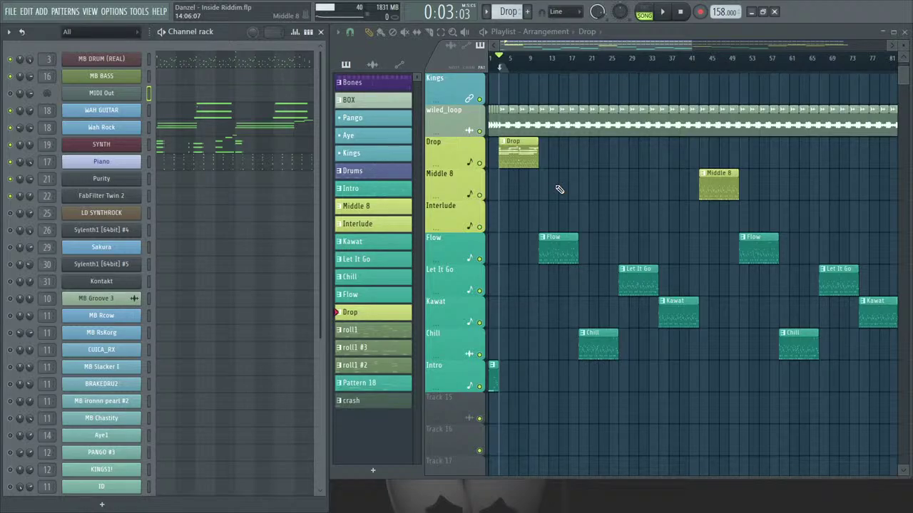
left_click_drag(693, 46, 724, 47)
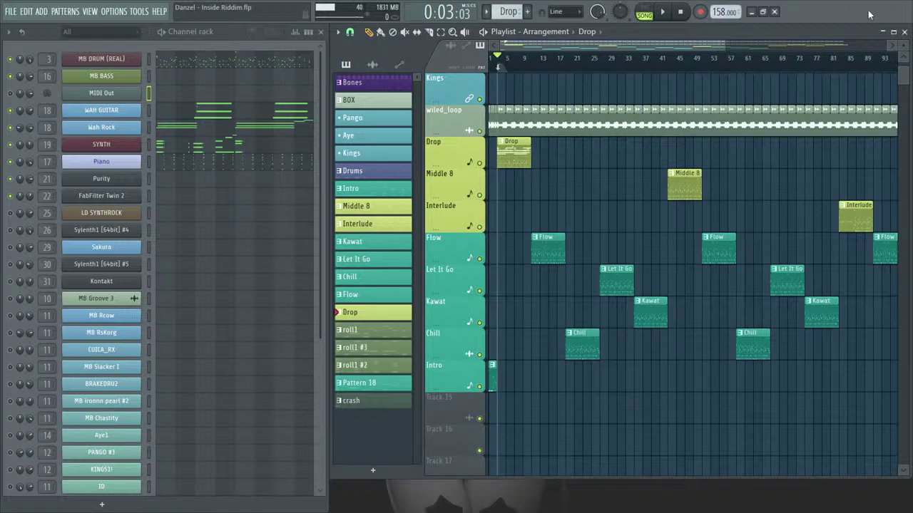
left_click_drag(727, 42, 630, 42)
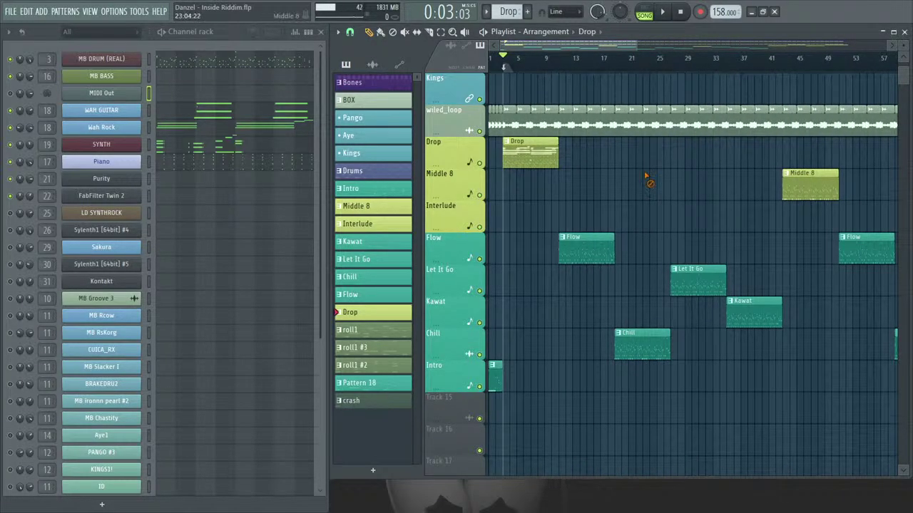
left_click_drag(599, 45, 608, 51)
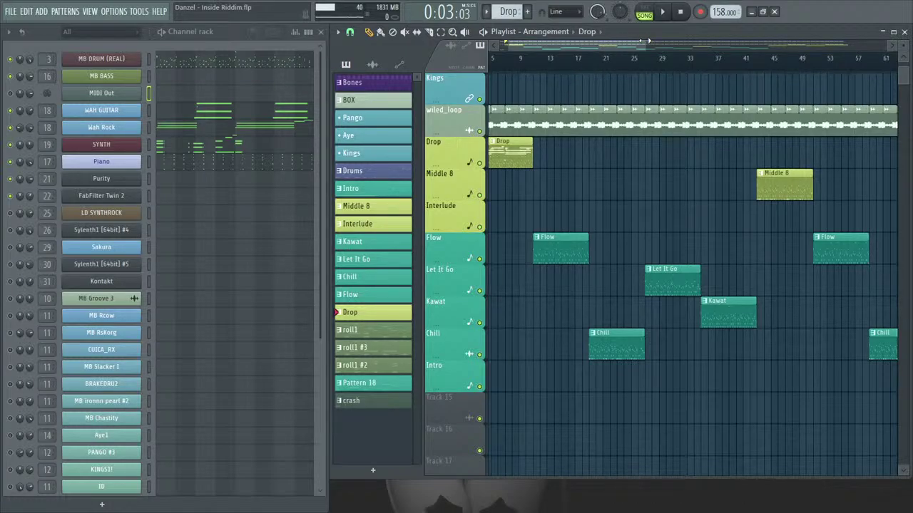
left_click_drag(641, 39, 612, 43)
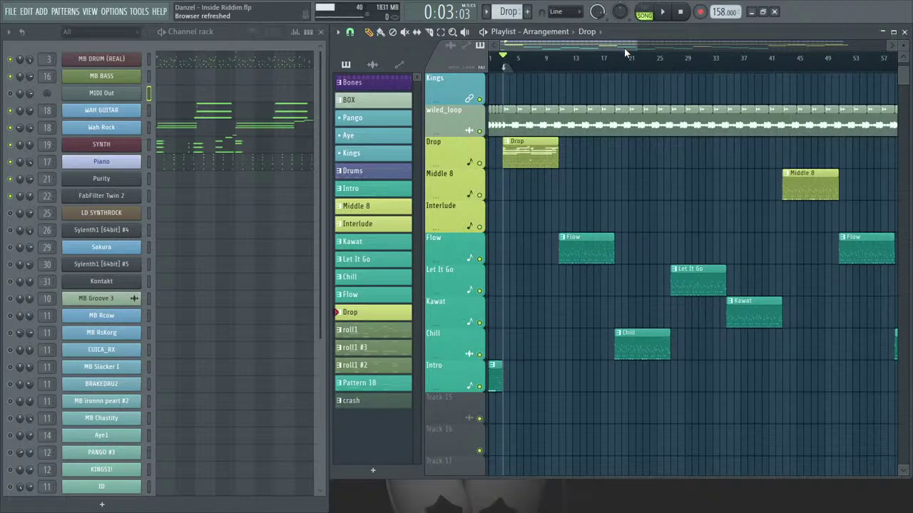
Rehearse a melody over the Drop section, and record it live into the MIDI Out channel.
key("space")
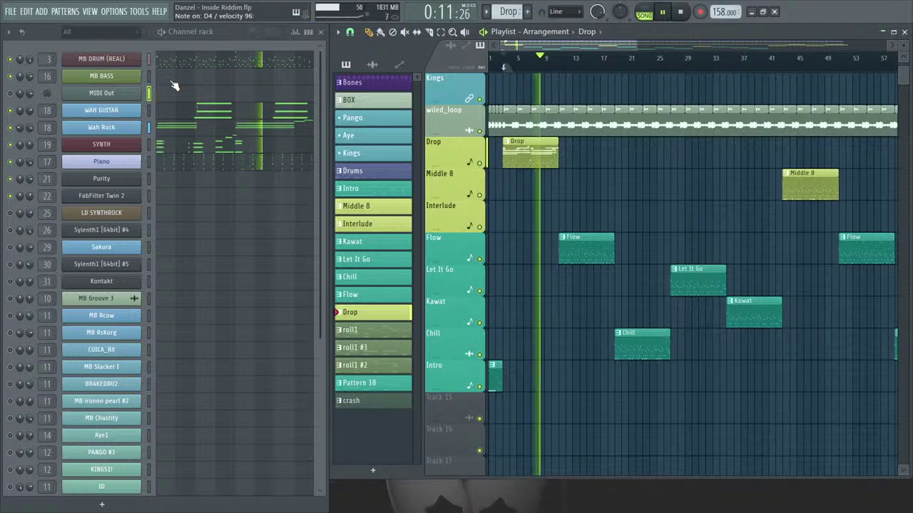
key("space")
key("r")
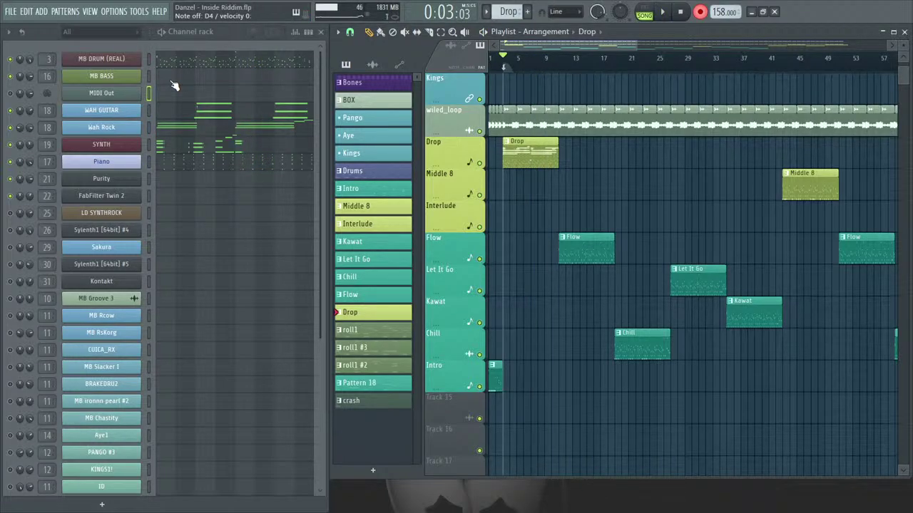
key("space")
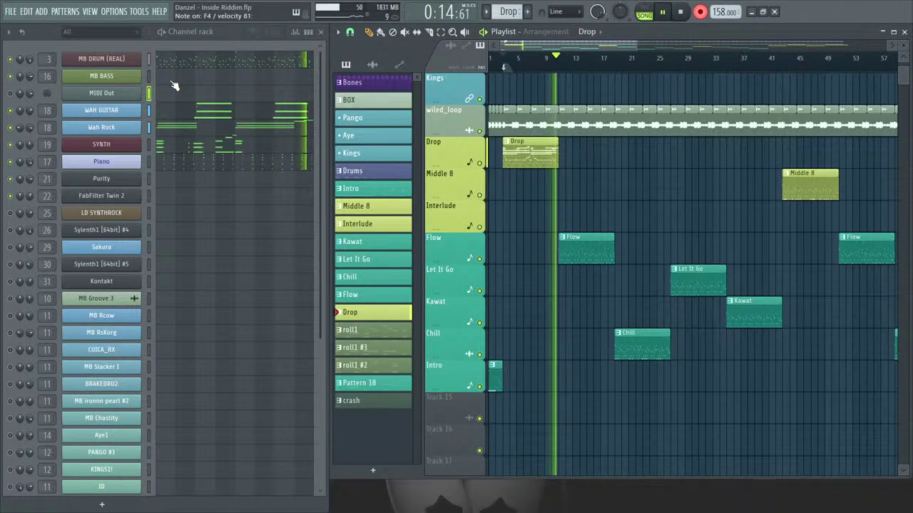
key("space")
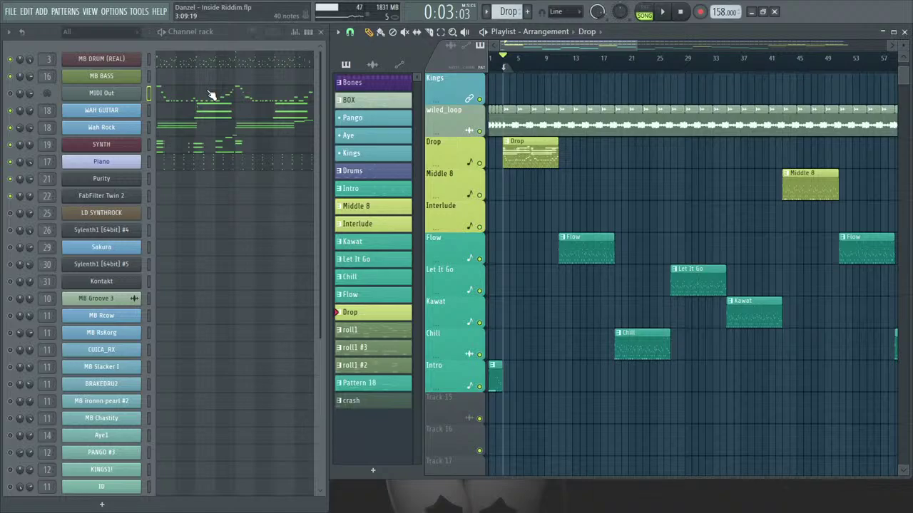
Review the recorded MIDI Out notes in the piano roll and play back the Drop section with them.
left_click(211, 95)
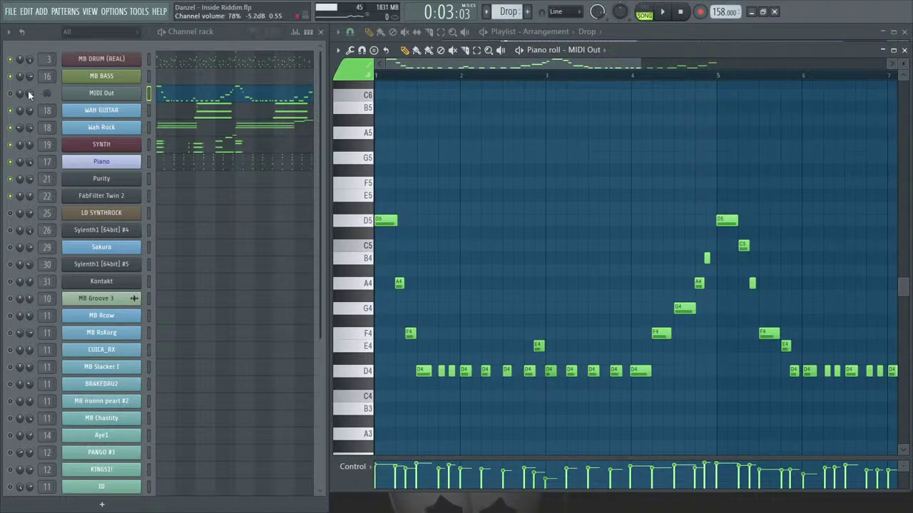
left_click_drag(641, 64, 520, 64)
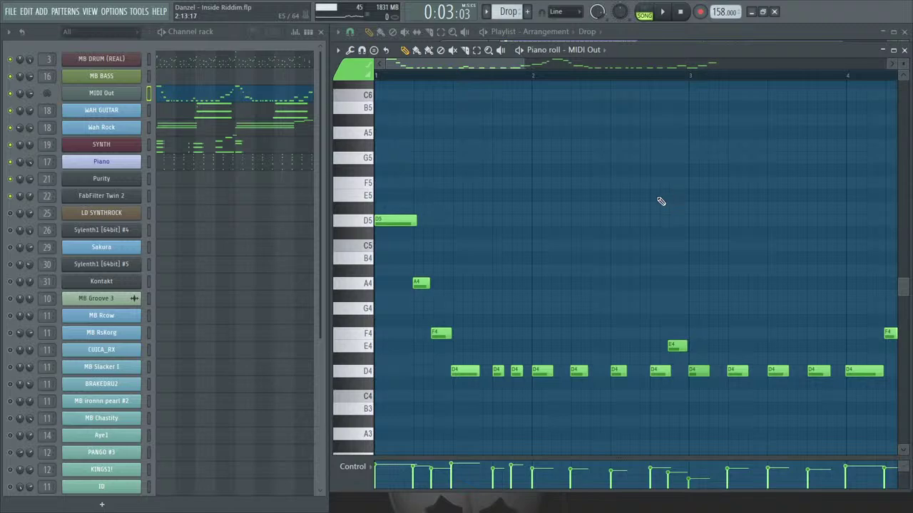
left_click_drag(459, 68, 556, 89)
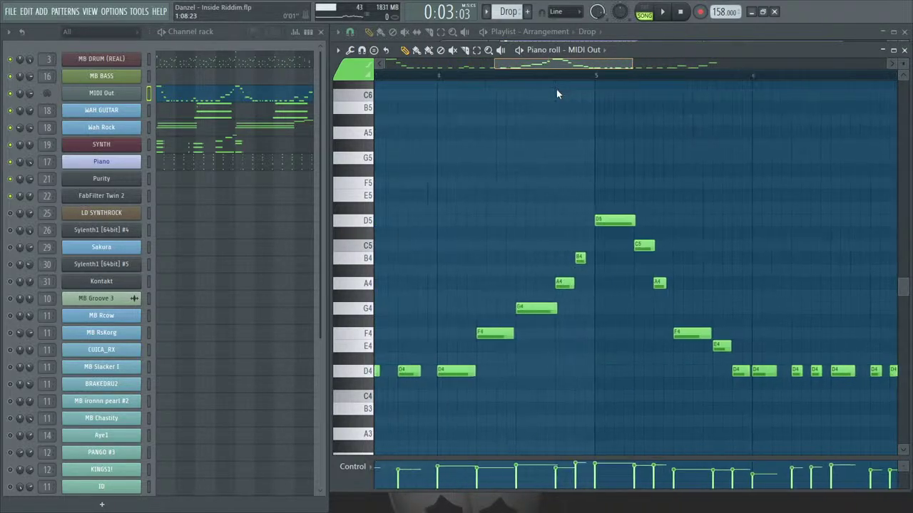
left_click_drag(632, 65, 772, 77)
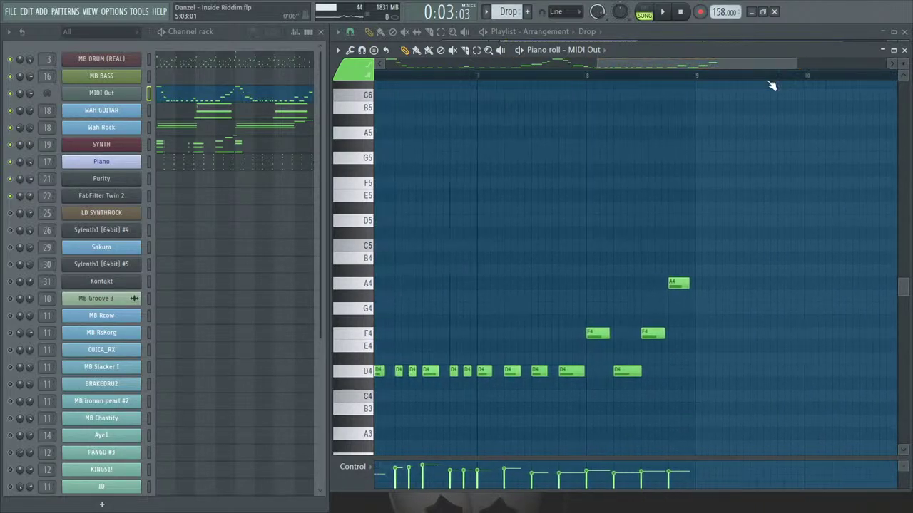
left_click(905, 50)
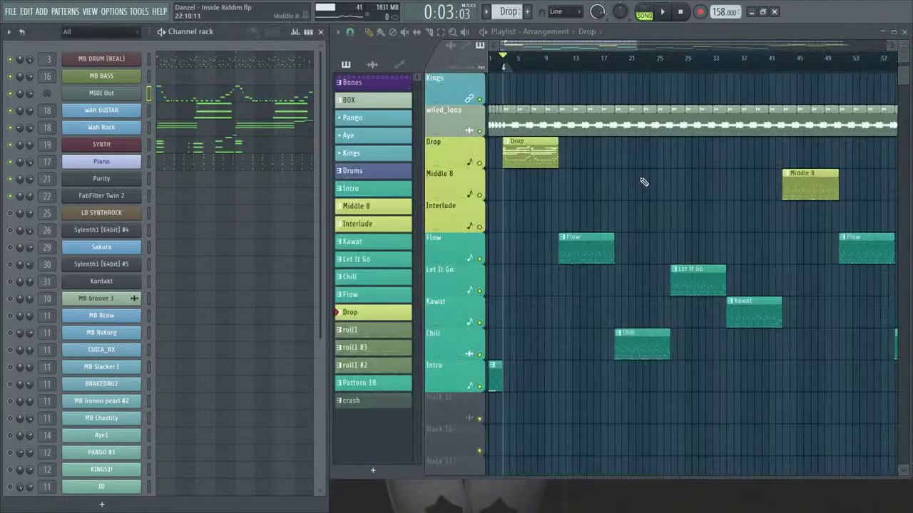
key("space")
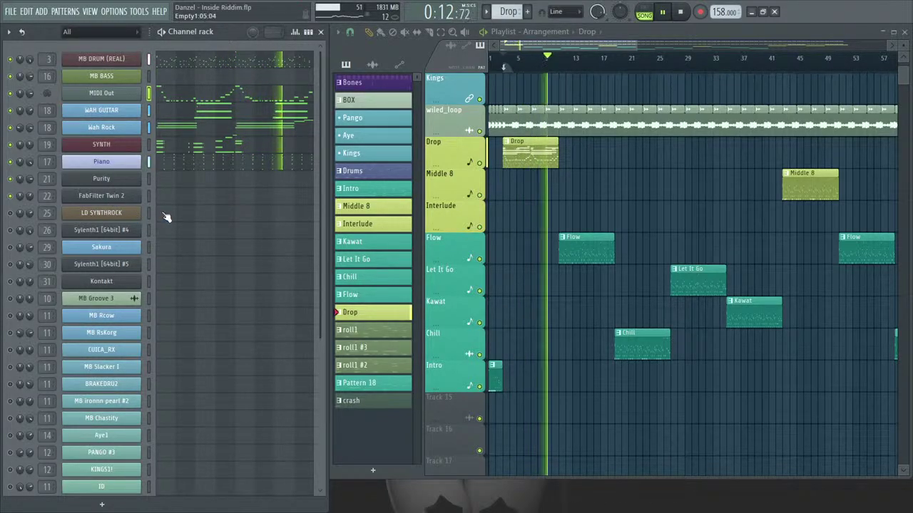
Stop playback, select the Flow pattern, place the playhead at its start in bar 11, and select the Piano channel for recording.
left_click(575, 254)
key("space")
left_click(559, 61)
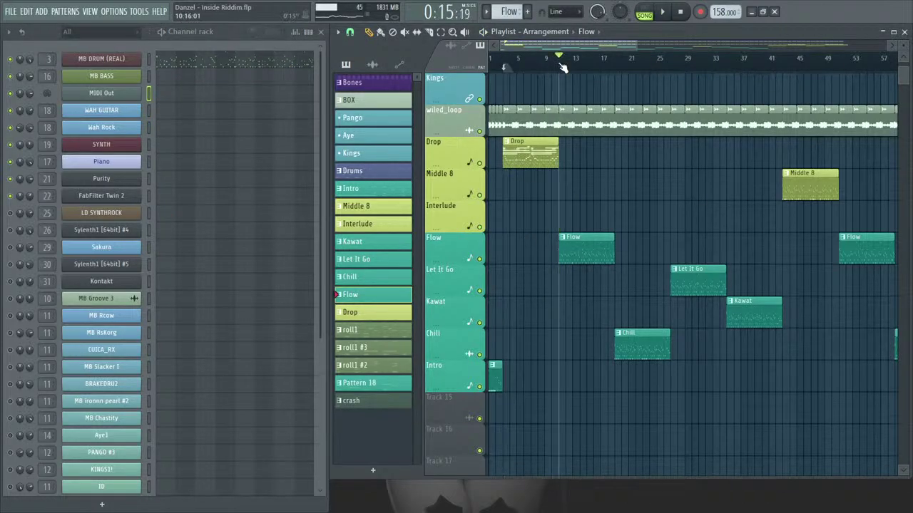
left_click(149, 110)
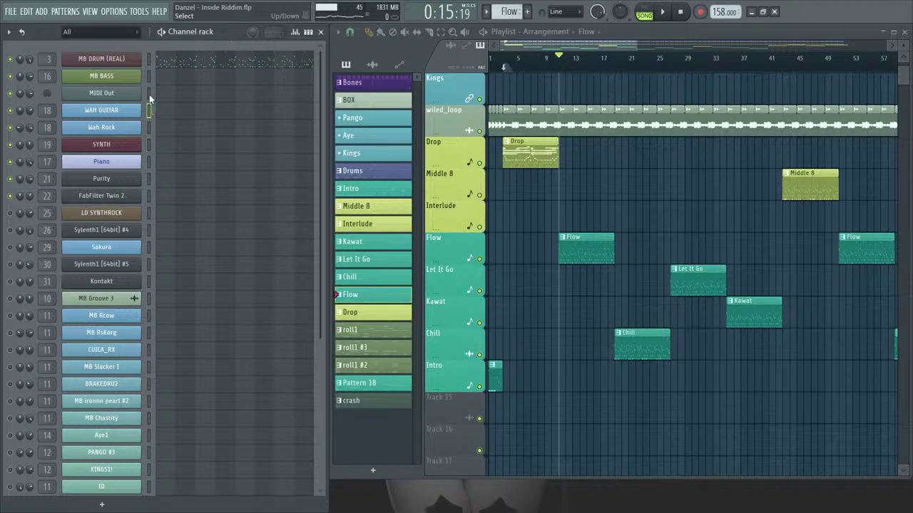
left_click(150, 157)
key("v")
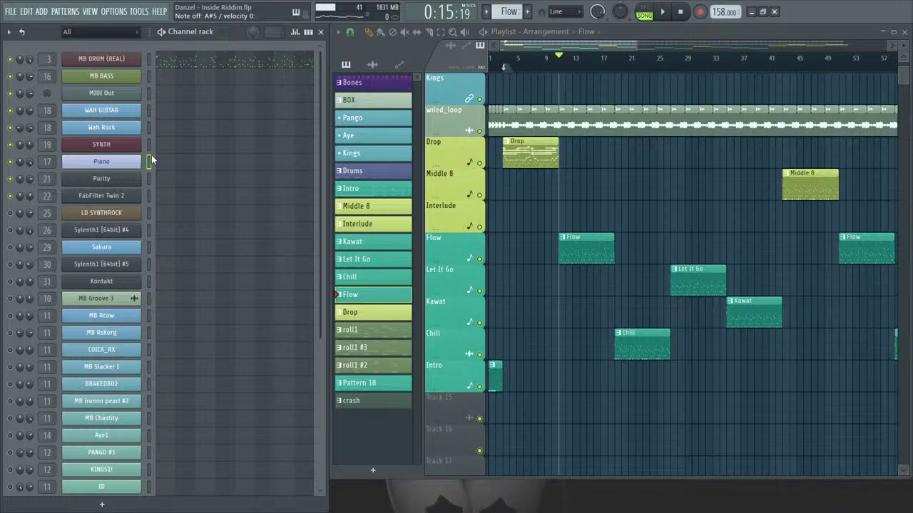
key("space")
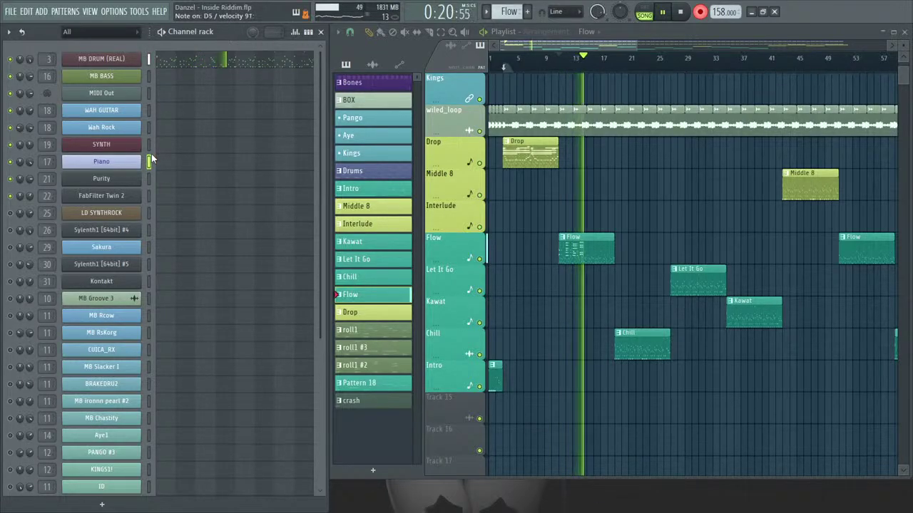
key("space")
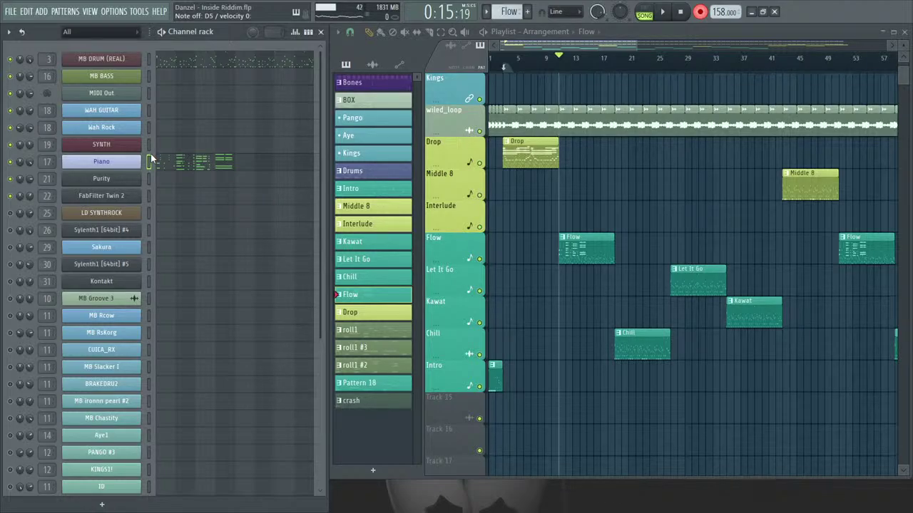
key("ctrl+z")
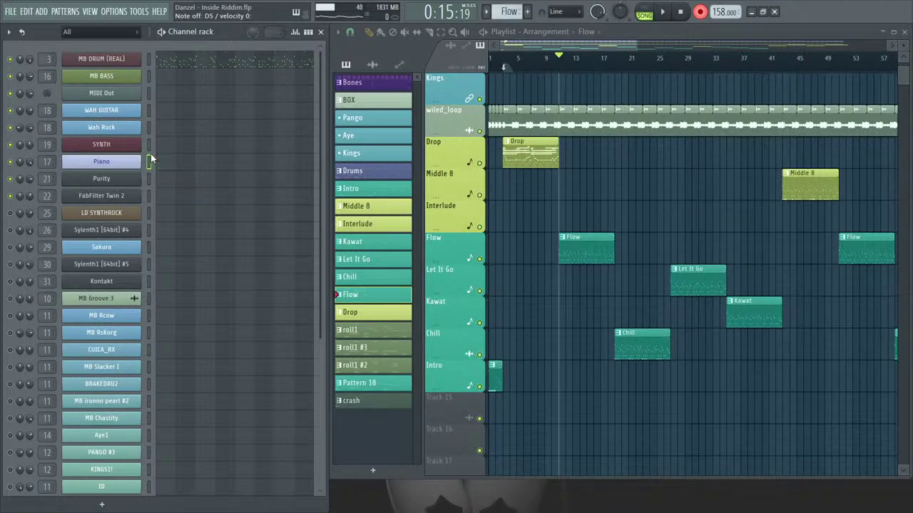
Record a four-bar piano chord part into the Flow pattern and open its notes in the piano roll.
key("space")
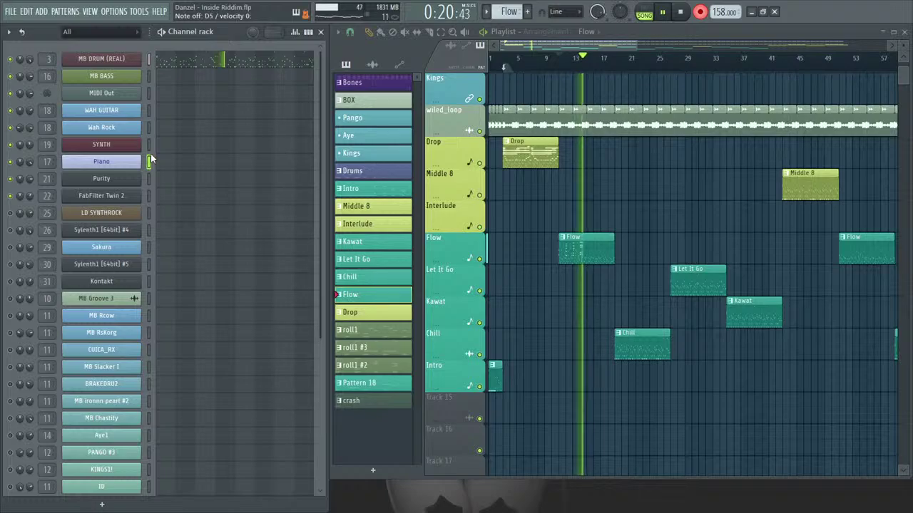
key("space")
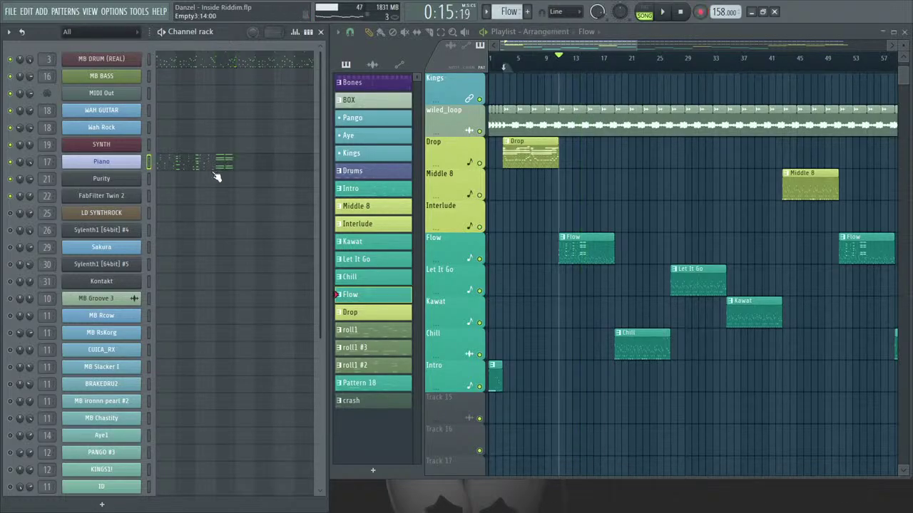
left_click(214, 165)
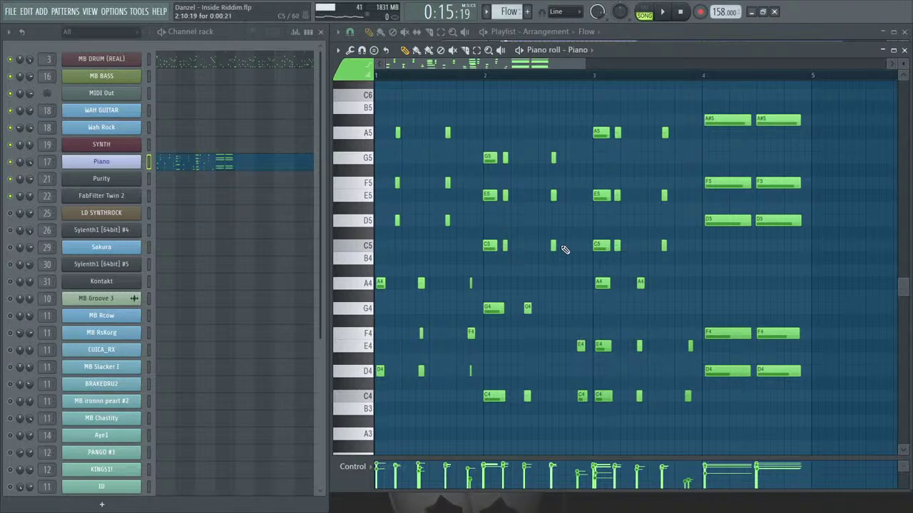
Quantize the start times of all recorded piano notes and line up the late F4 in bar 1 with the A4 and D4.
key("ctrl+a")
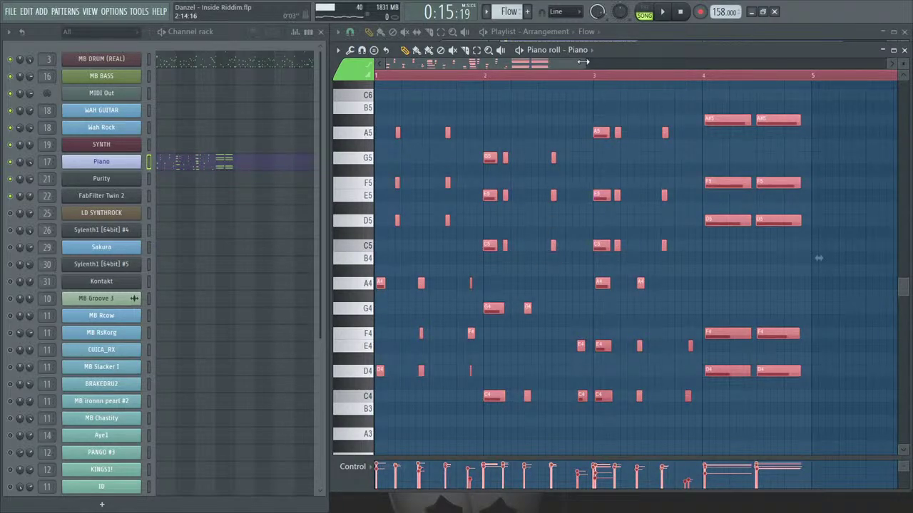
left_click_drag(589, 62, 491, 61)
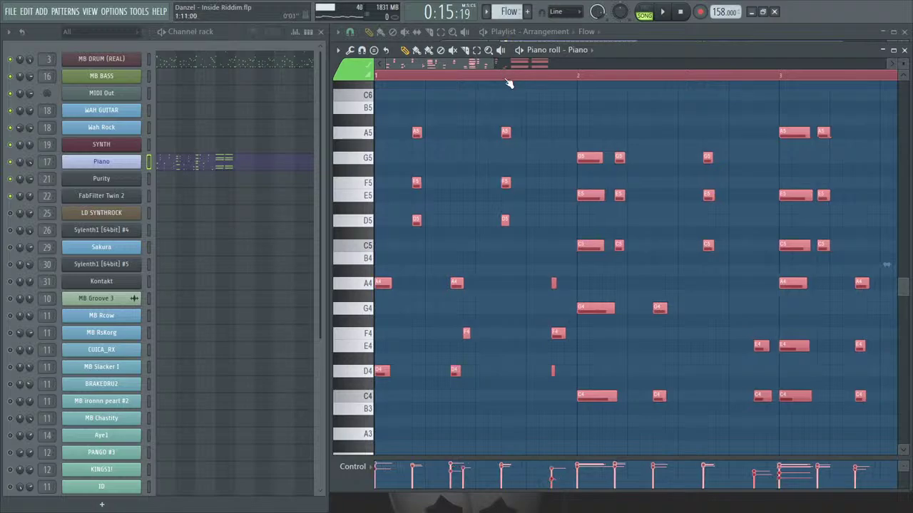
key("ctrl+z")
left_click_drag(465, 65, 435, 51)
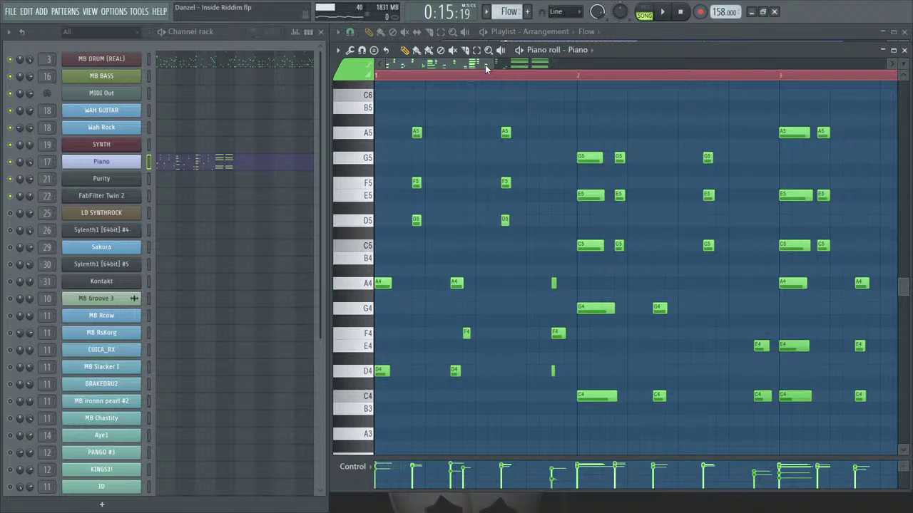
left_click_drag(466, 332, 454, 333)
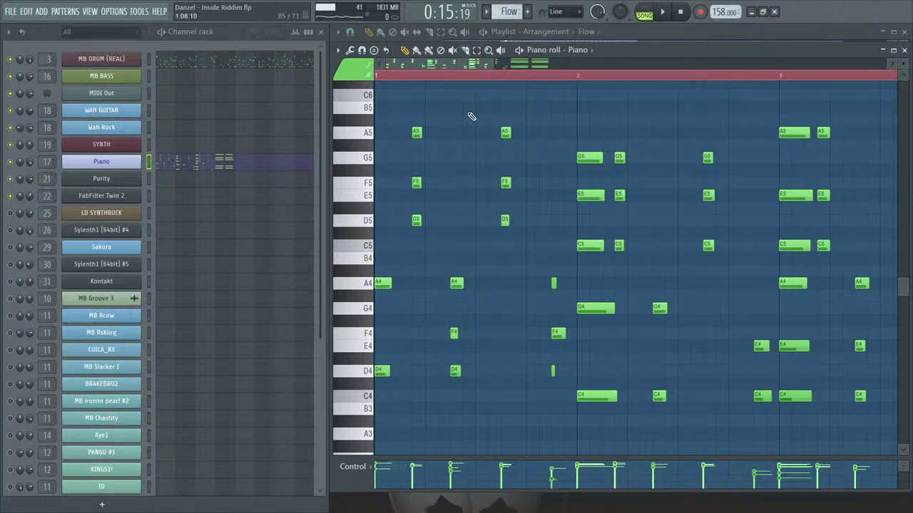
Apply Quick quantize start times to the piano notes of the Flow pattern.
left_click(351, 54)
left_click(349, 51)
left_click(348, 52)
mouse_move(389, 95)
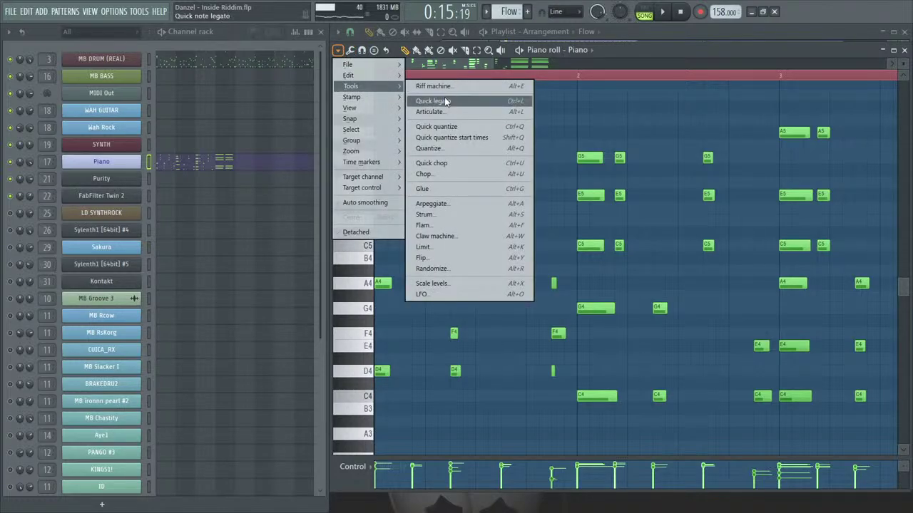
left_click(447, 139)
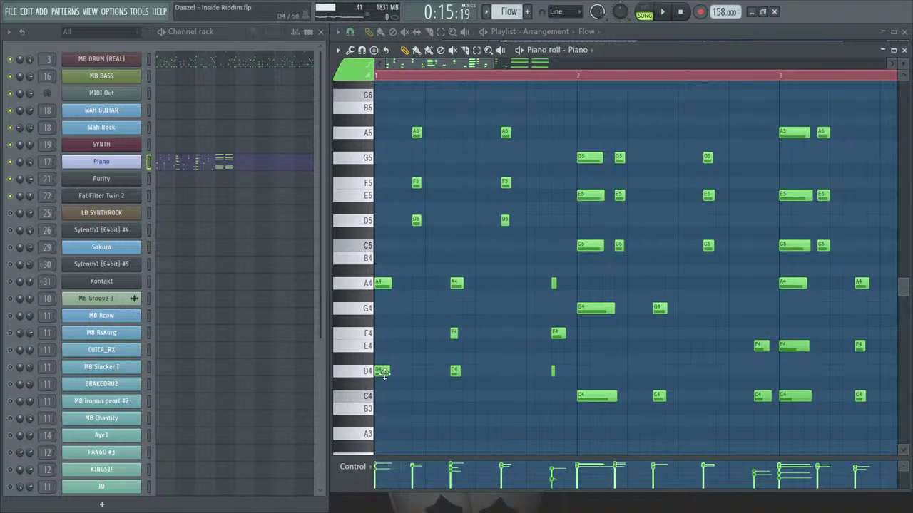
Move the early C4 just before bar 4 into line with the E4 above it and close the piano roll.
left_click_drag(467, 69, 563, 68)
scroll(518, 312, "down", 2)
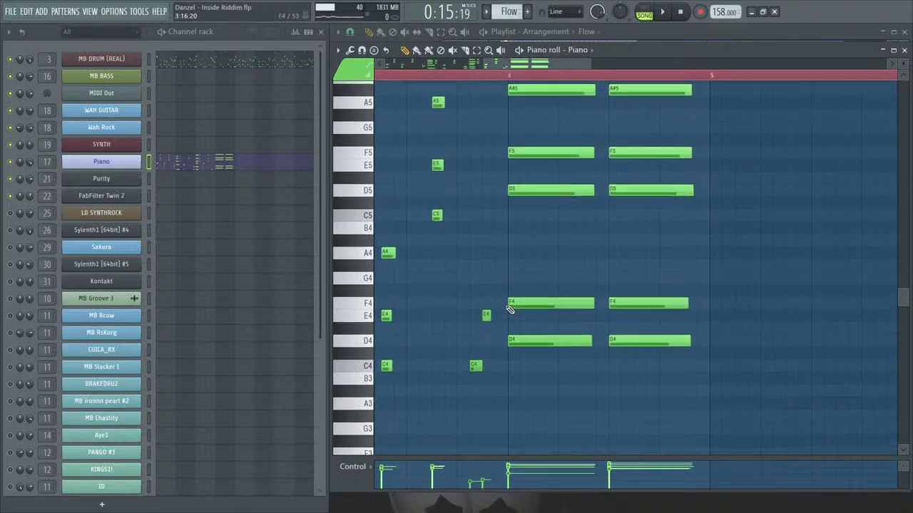
left_click_drag(477, 359, 490, 359)
left_click_drag(553, 65, 456, 66)
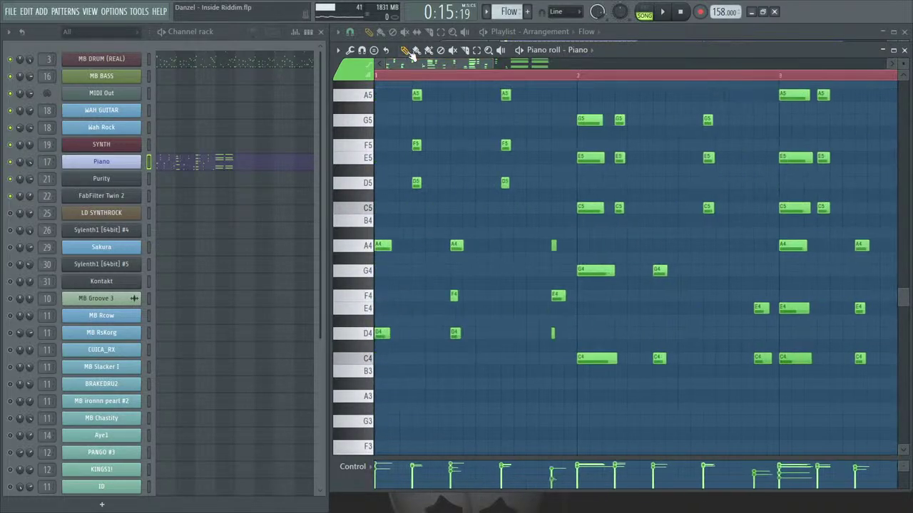
left_click(904, 50)
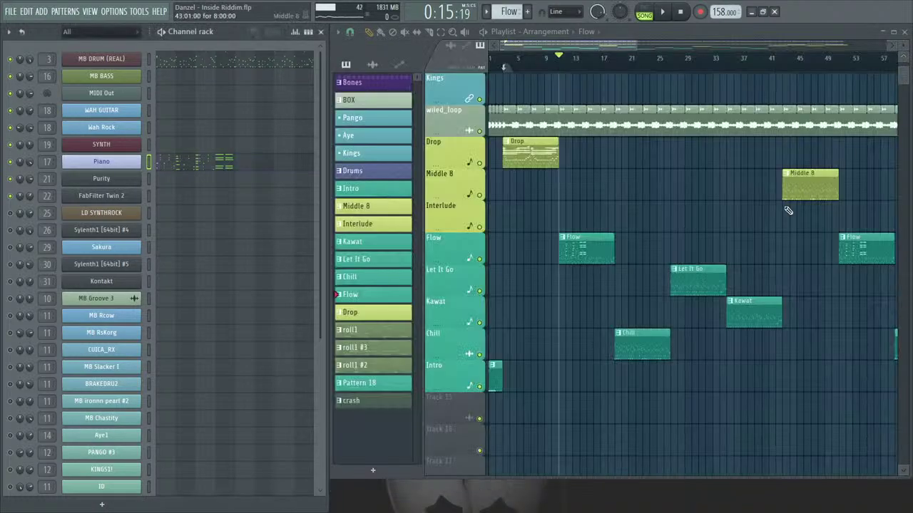
Reopen the Piano channel's notes and duplicate the whole four-bar part so the copy starts at bar 5.
left_click(272, 161)
left_click_drag(472, 64, 592, 66)
left_click_drag(601, 437, 37, 89)
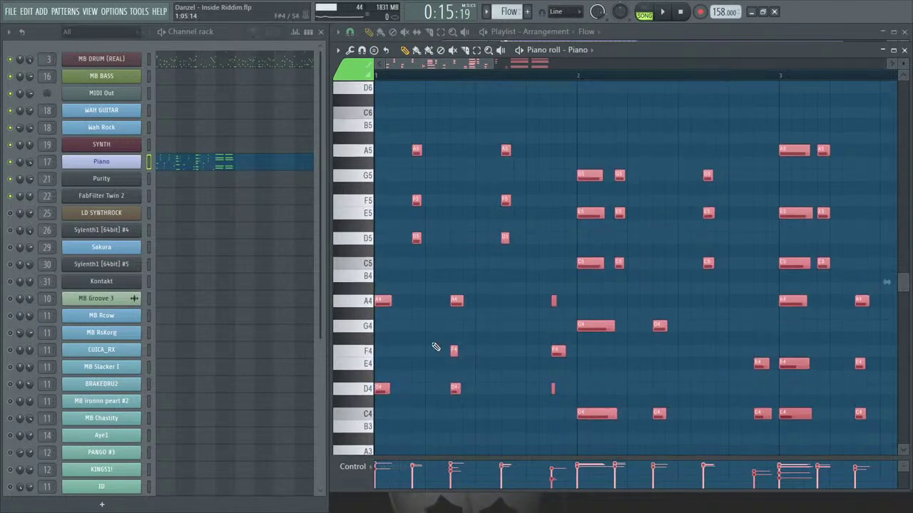
left_click(447, 375)
scroll(642, 357, "right", 3)
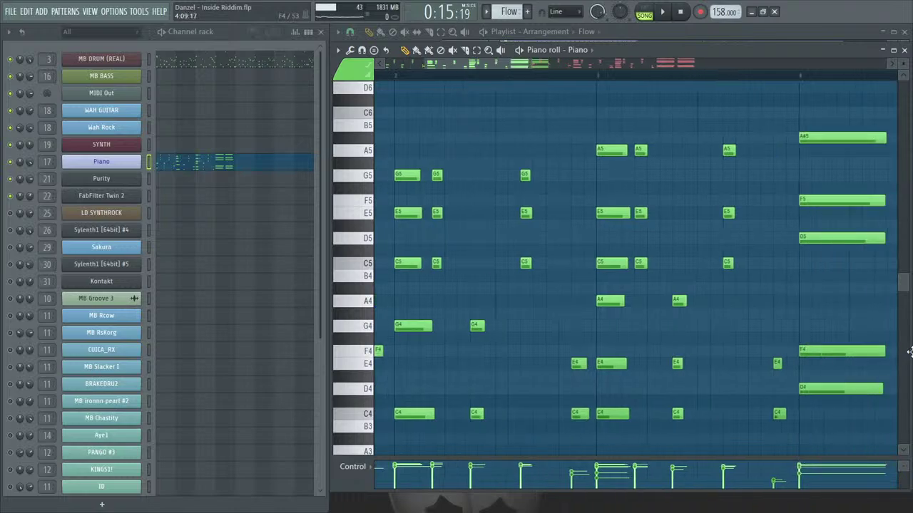
scroll(877, 363, "right", 3)
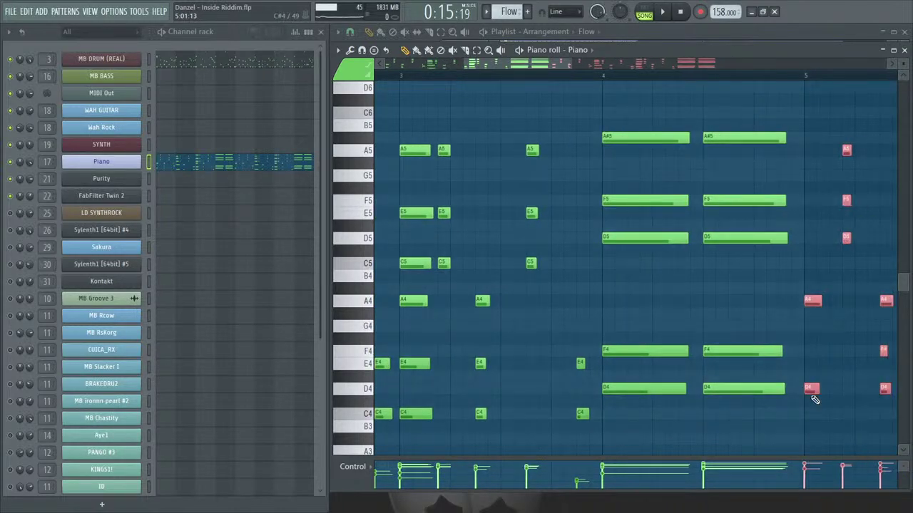
Check the duplicated piano notes across all eight bars, close the piano roll and play back the Flow section.
left_click_drag(578, 65, 418, 77)
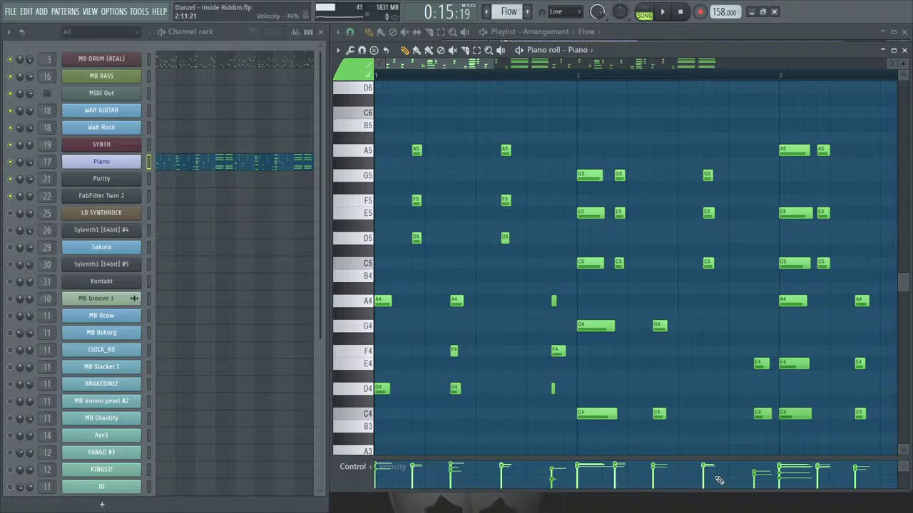
left_click_drag(479, 62, 899, 98)
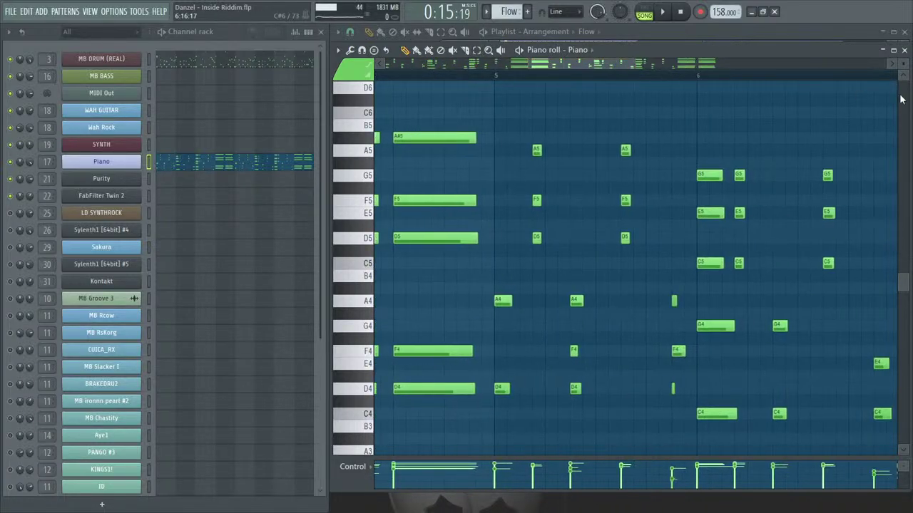
left_click(904, 50)
key("space")
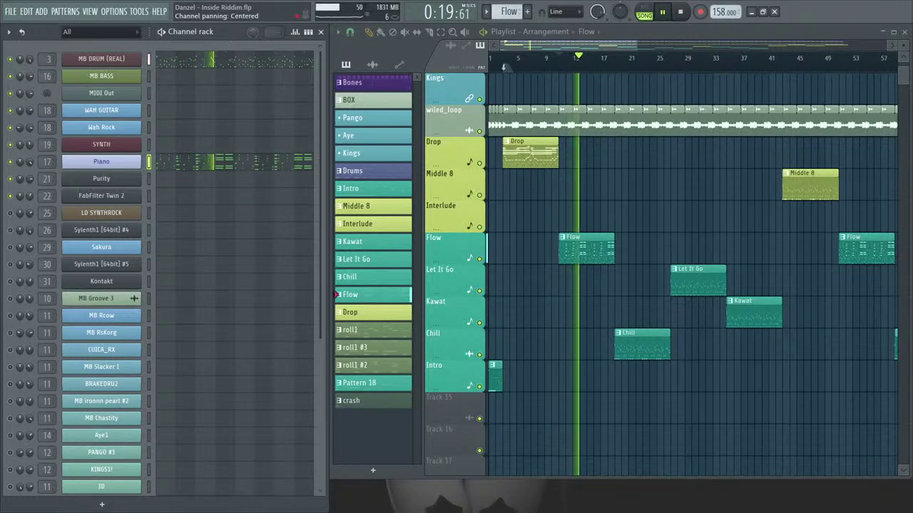
key("space")
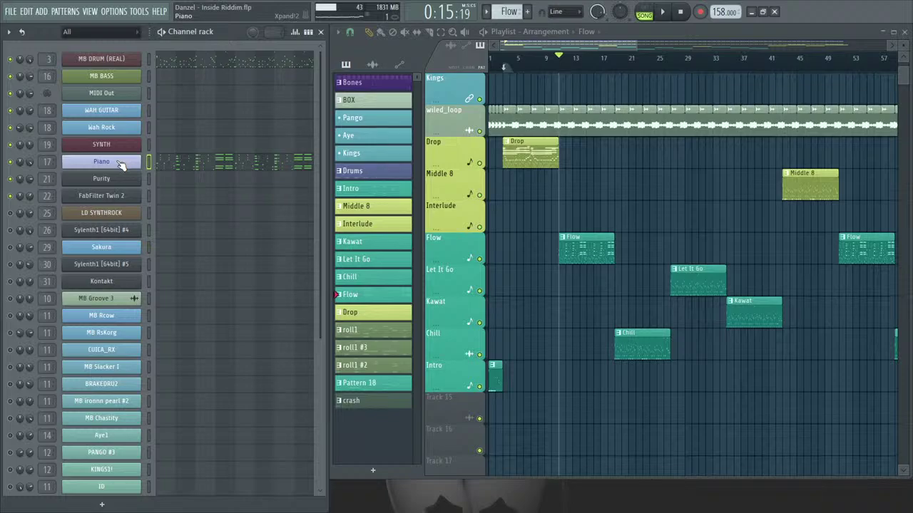
Inspect the Piano channel's Xpand!2 instrument and its Acoustic Piano preset list around Natural Grand Piano, then close the instrument.
left_click(120, 163)
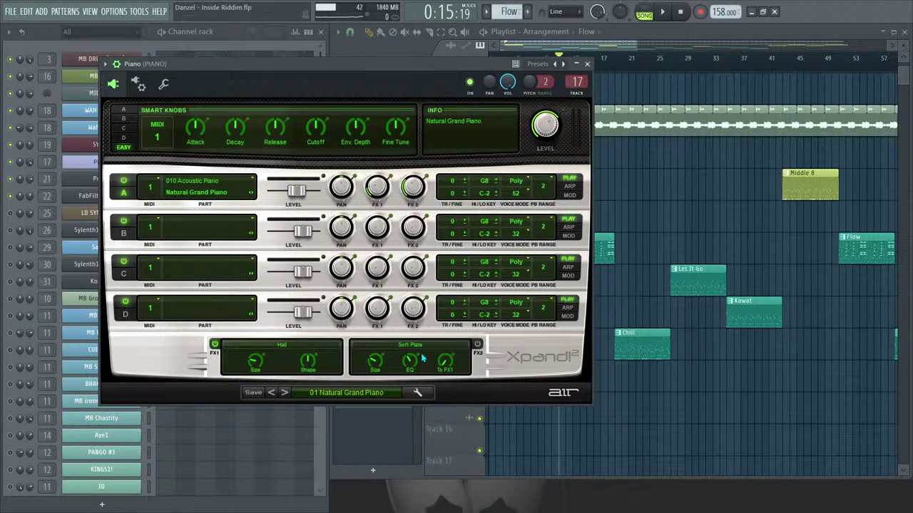
left_click(344, 393)
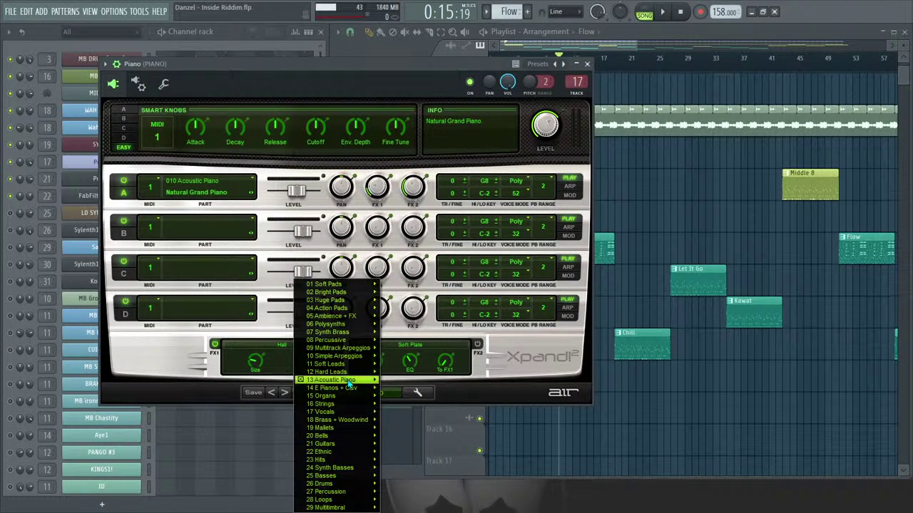
mouse_move(349, 383)
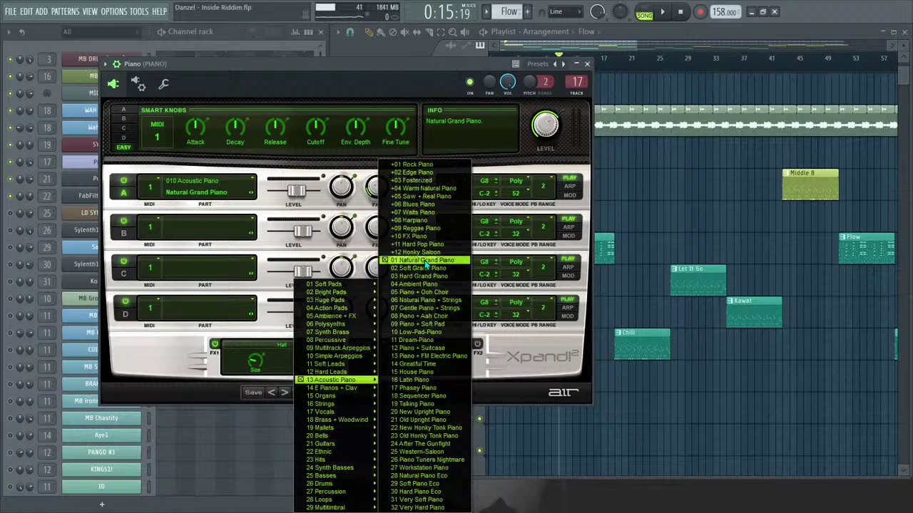
left_click(123, 68)
left_click(117, 66)
left_click(587, 63)
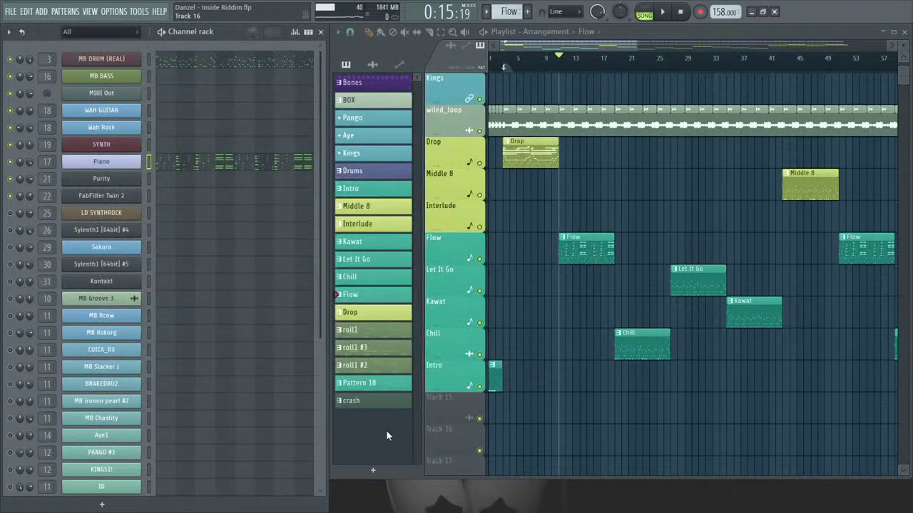
Show the mixer and examine the Fruity parametric EQ 2 curve on the PIANO track, comparing the sound with the EQ bypassed.
left_click(90, 11)
left_click(107, 69)
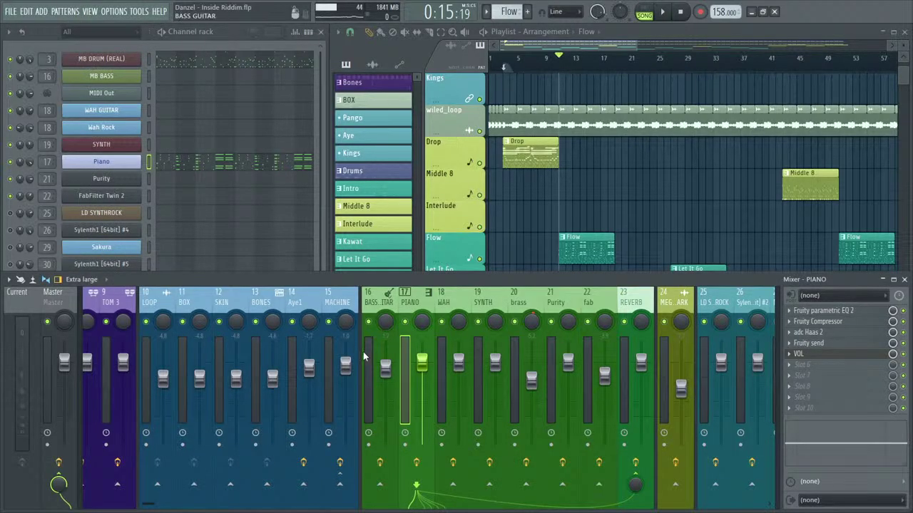
left_click(877, 312)
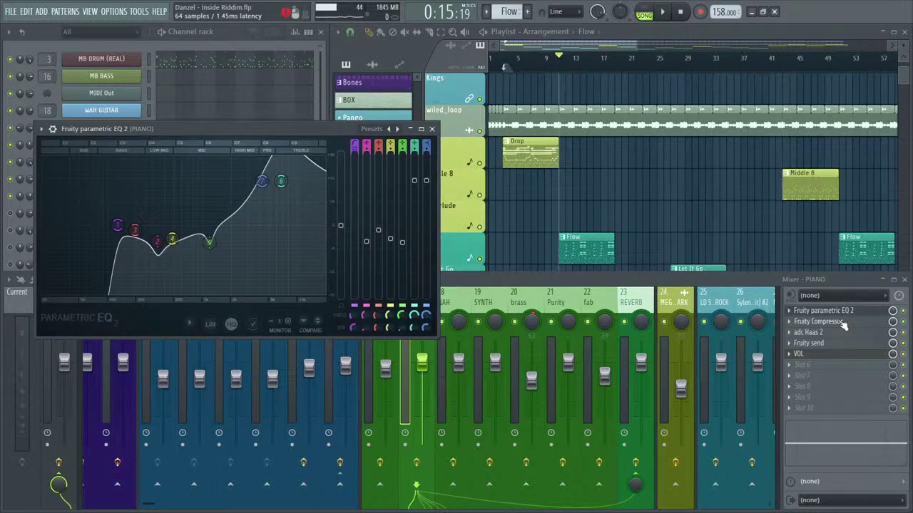
left_click_drag(311, 131, 376, 131)
left_click(484, 128)
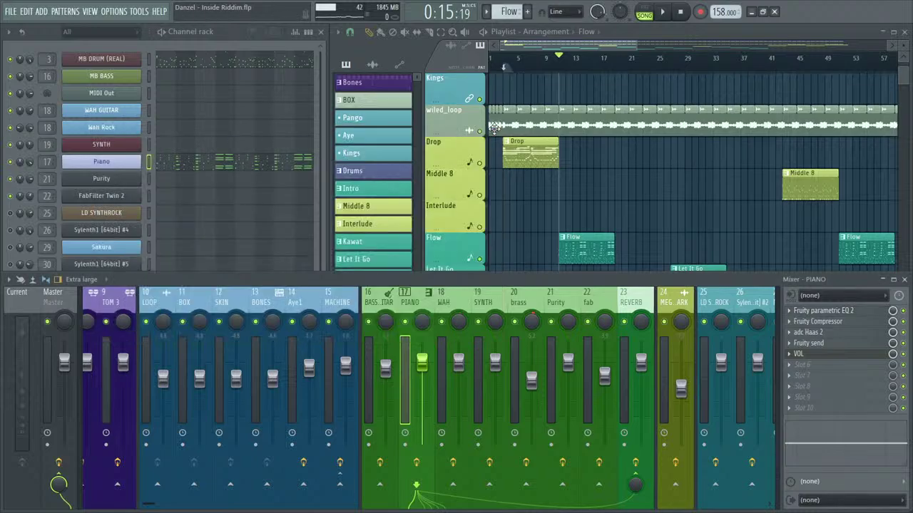
left_click(836, 312)
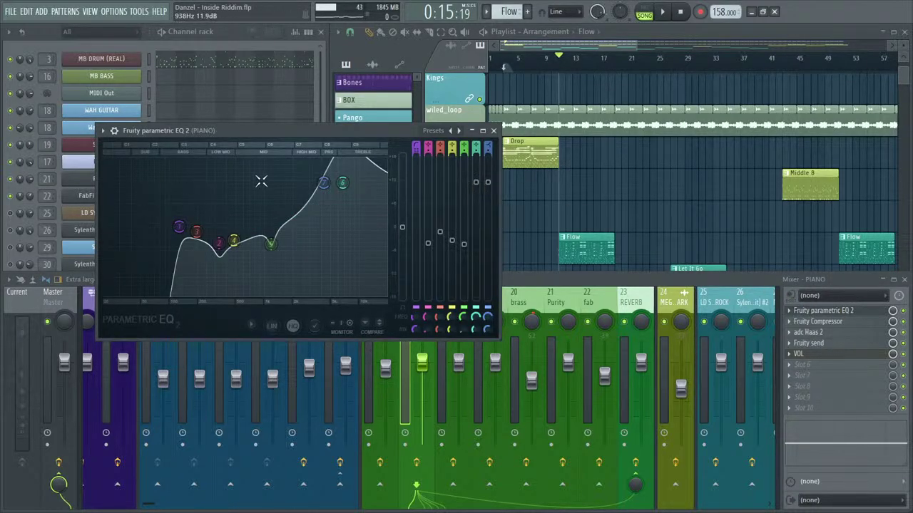
left_click(905, 313)
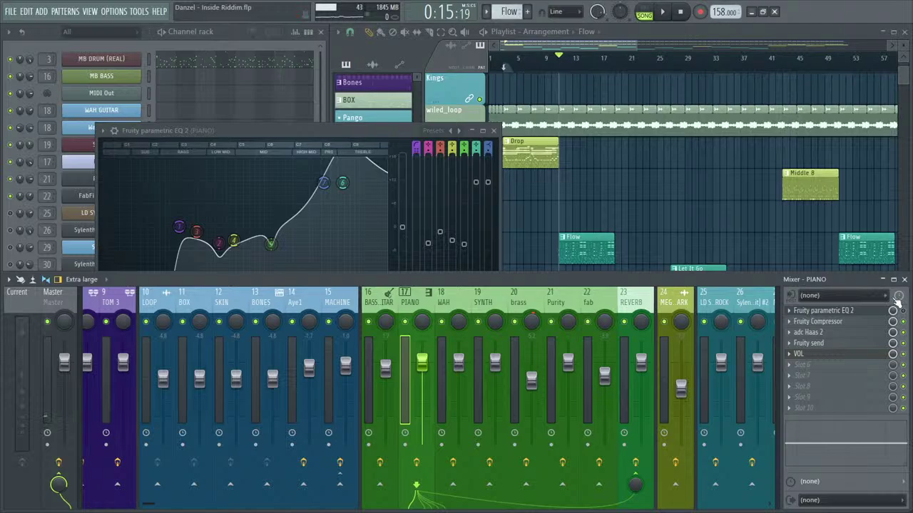
left_click(338, 132)
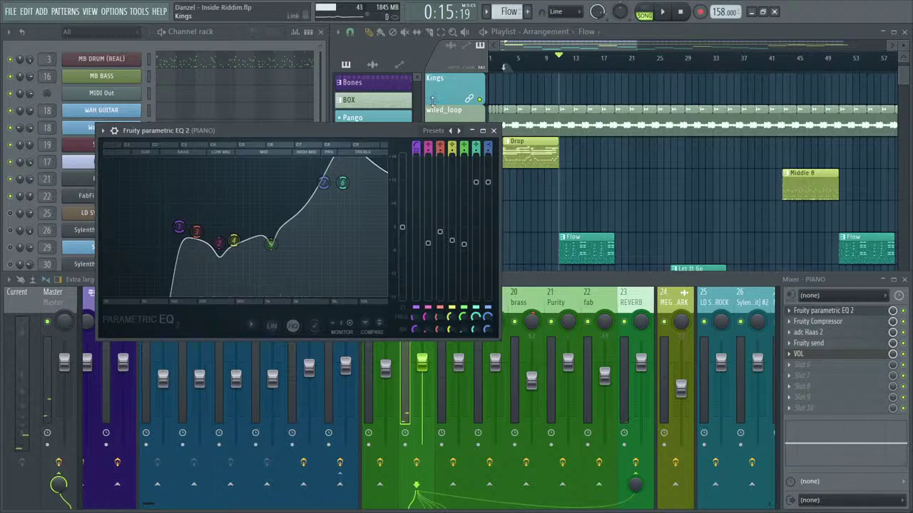
left_click(493, 131)
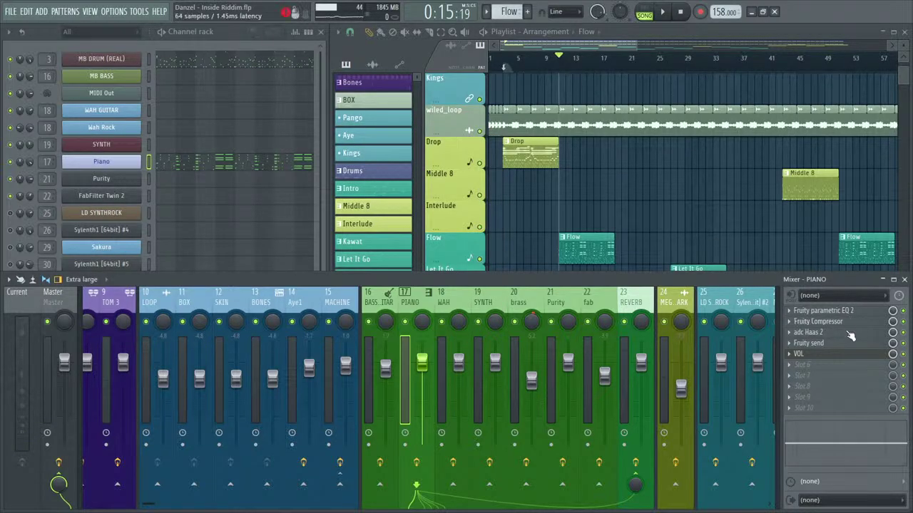
Review the Fruity Compressor settings on the PIANO track and open its adc Haas 2 stereo effect for inspection.
left_click(818, 321)
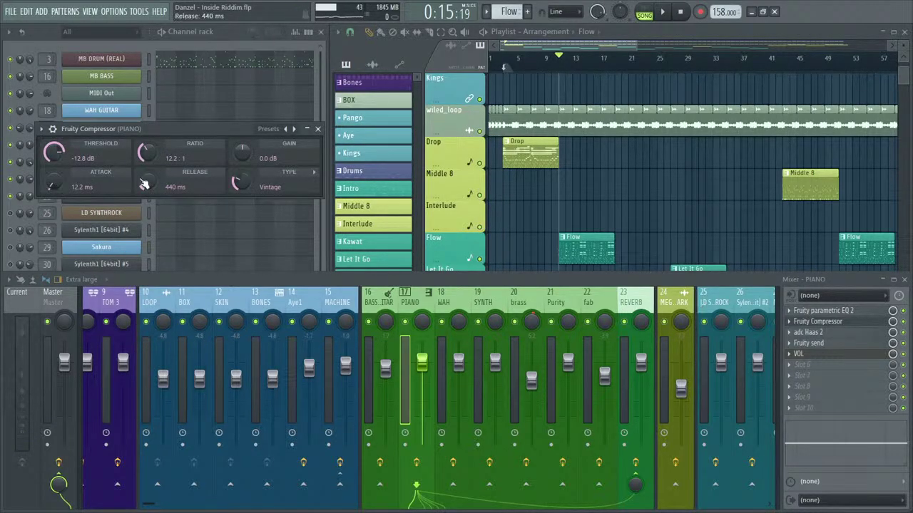
left_click_drag(150, 138, 490, 146)
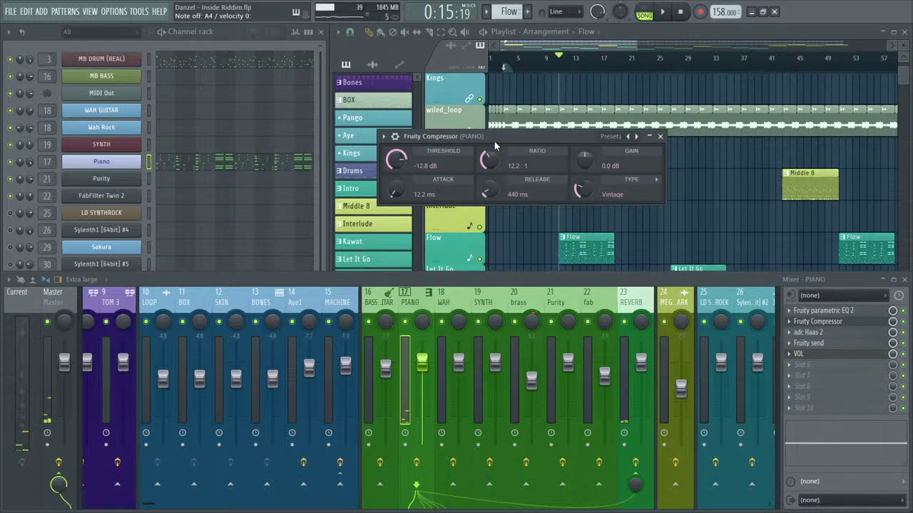
left_click(660, 136)
left_click_drag(152, 504, 183, 503)
left_click(813, 332)
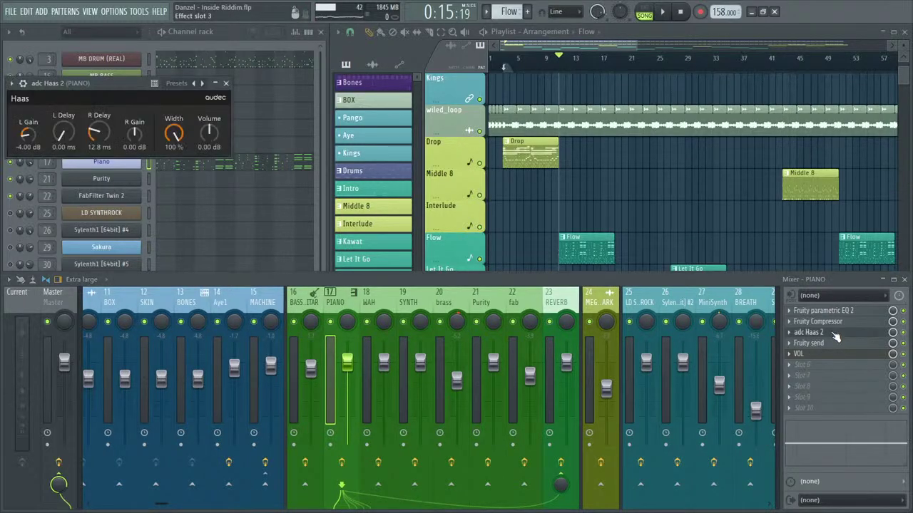
left_click_drag(84, 80, 523, 162)
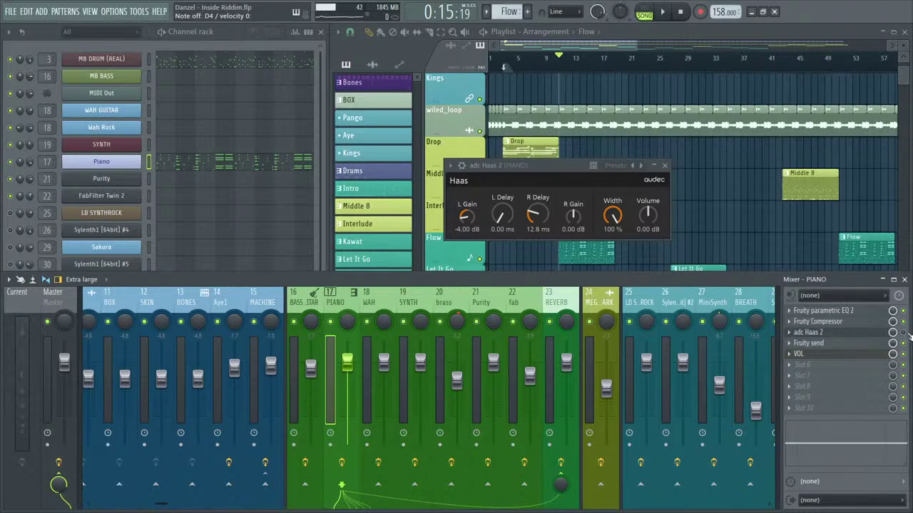
Center the balance in the PIANO track's VOL effect.
left_click(873, 362)
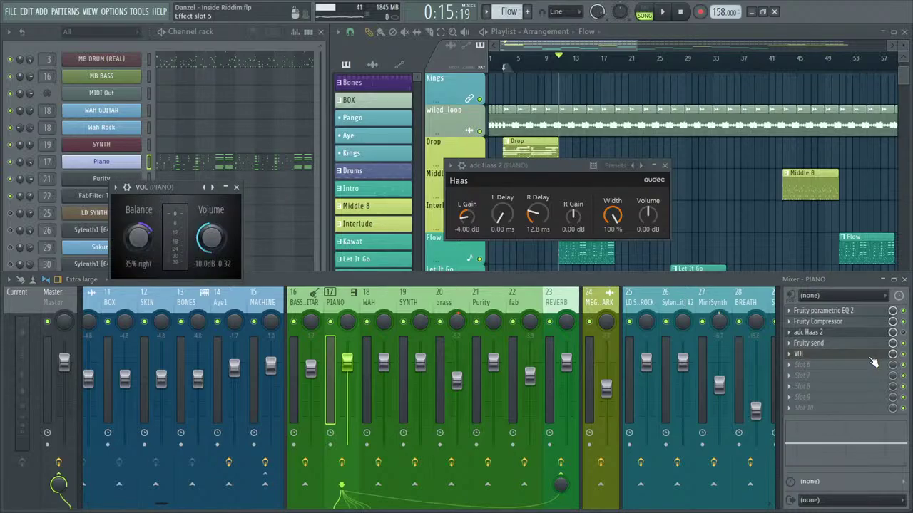
right_click(152, 245)
left_click(154, 243)
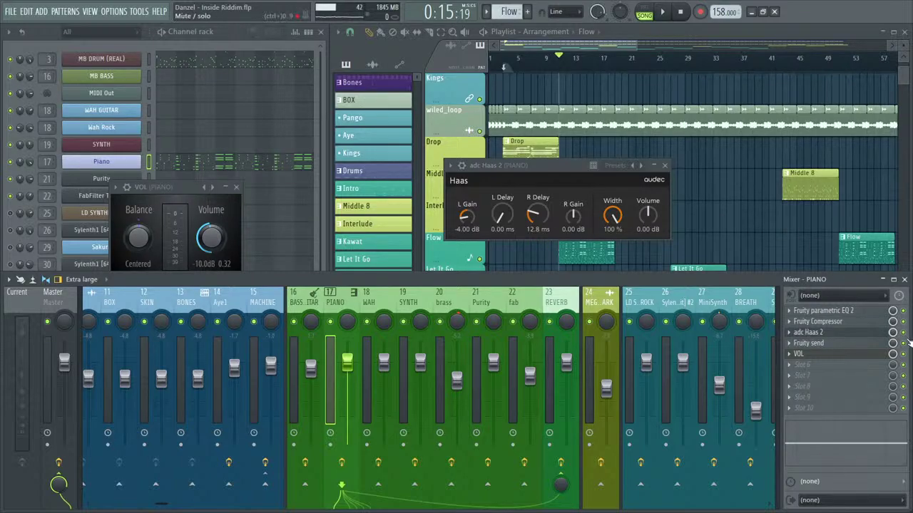
Set the balance of the PIANO track's VOL effect to 30% right and close the VOL and adc Haas 2 windows.
left_click(840, 357)
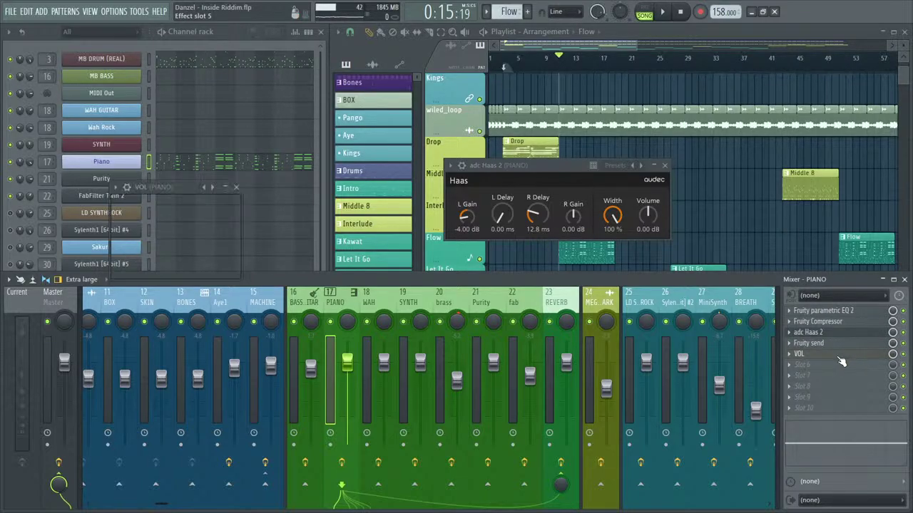
left_click(842, 357)
right_click(132, 239)
left_click(164, 399)
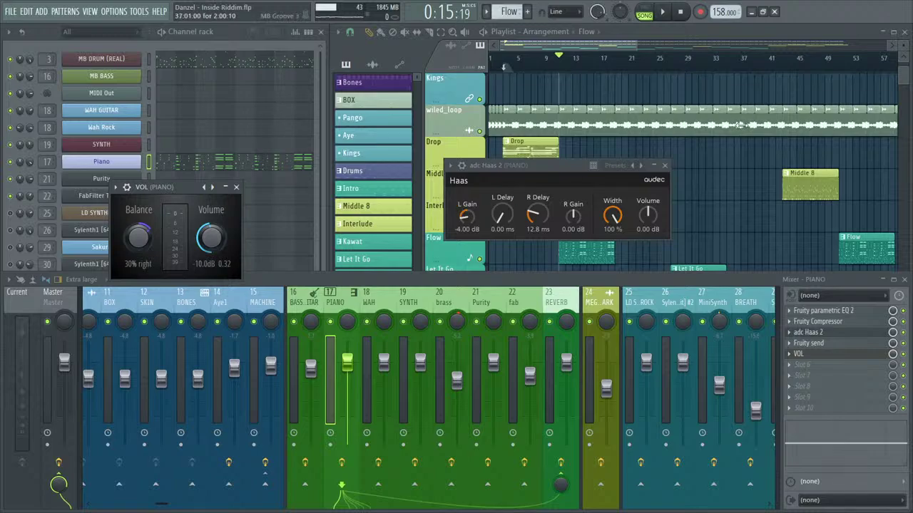
left_click(236, 187)
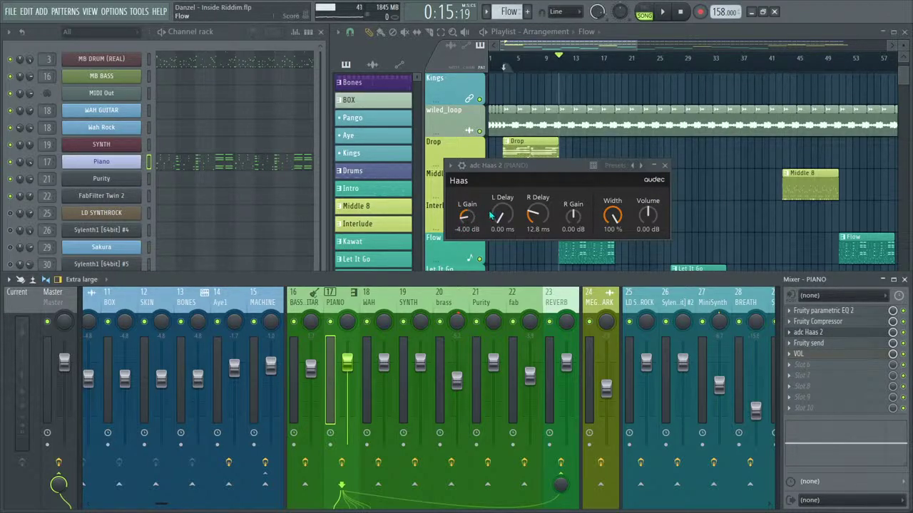
left_click(665, 165)
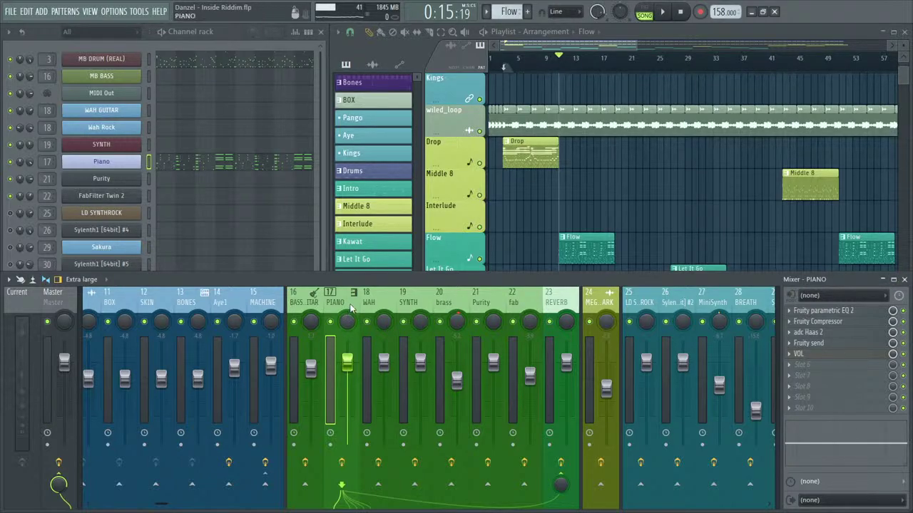
Examine the PIANO track's Fruity send and the ValhallaSupermassive preset on the REVERB track, leaving the preset at Mega 01.
left_click(813, 346)
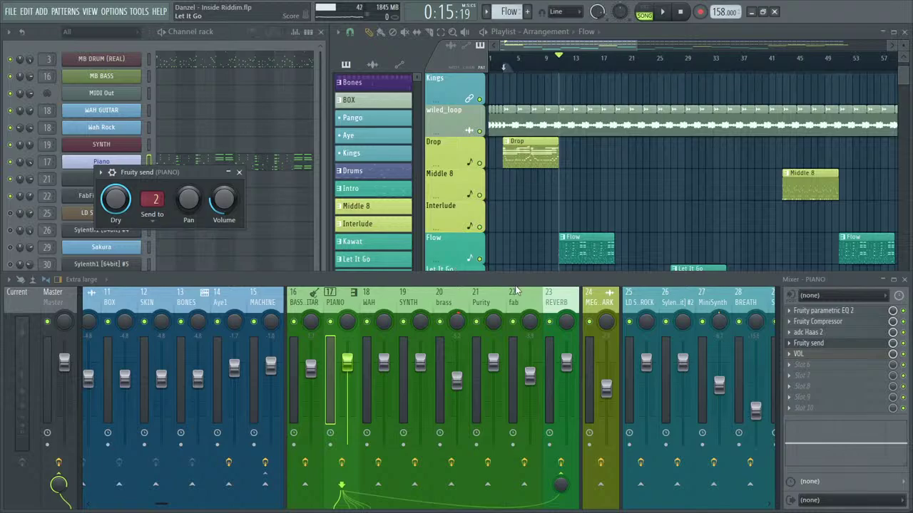
left_click(551, 298)
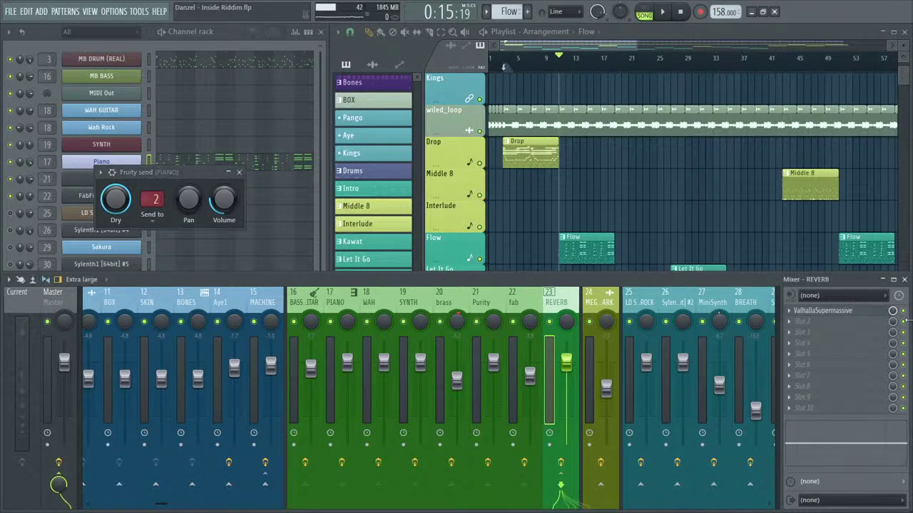
left_click(863, 312)
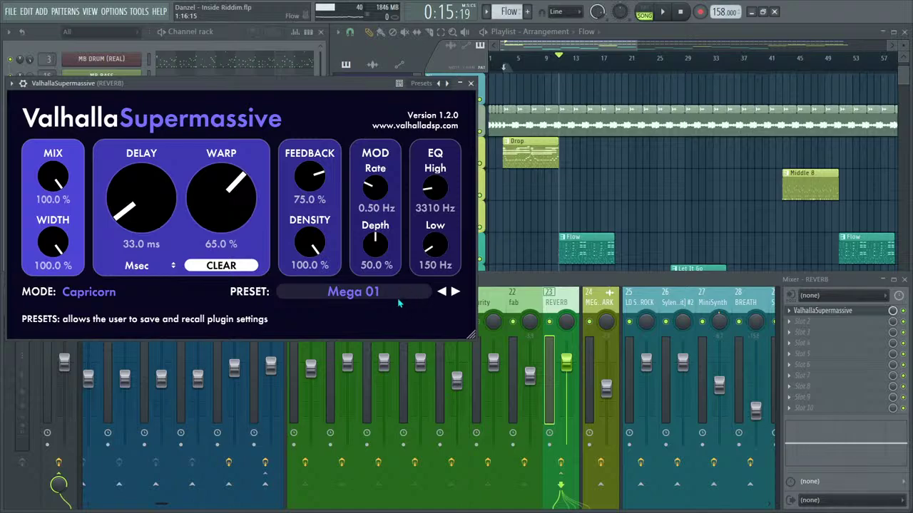
left_click(365, 295)
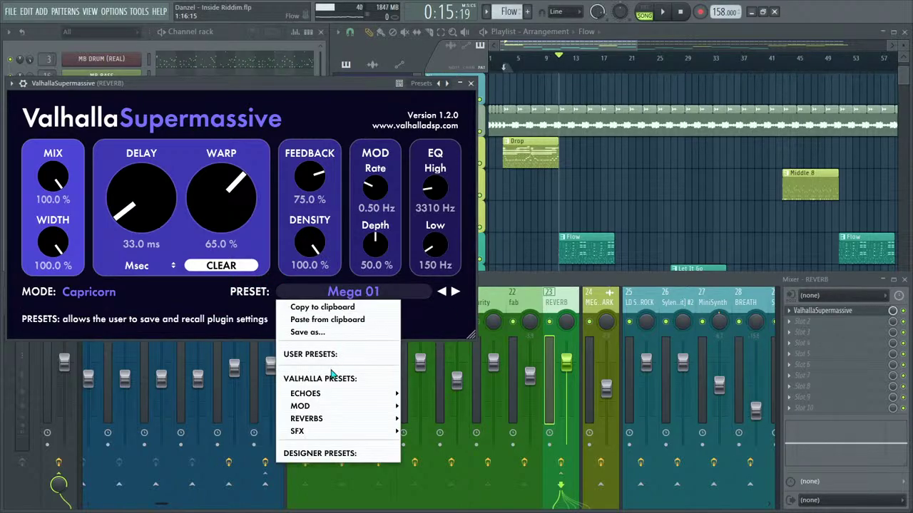
left_click(173, 306)
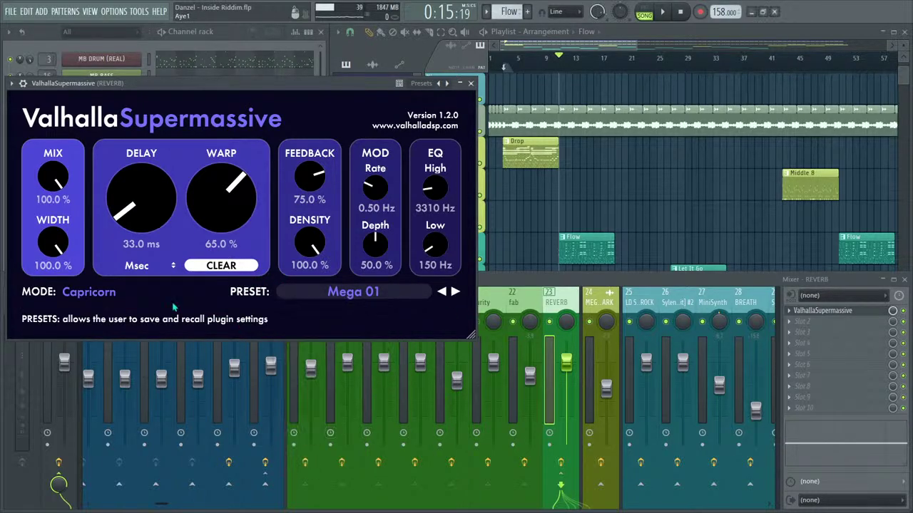
left_click(471, 82)
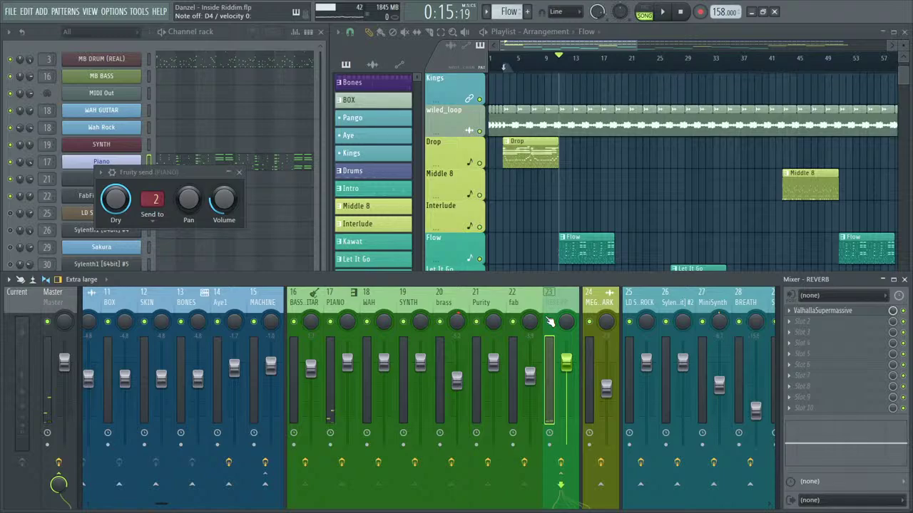
Unmute the REVERB track to hear the piano's reverb, and close the Fruity send and mixer windows.
left_click(550, 322)
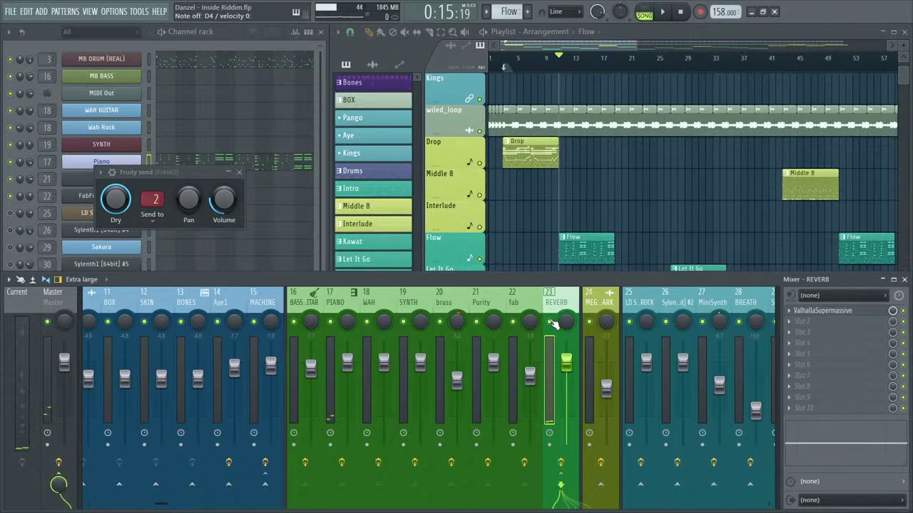
left_click(243, 174)
left_click(905, 279)
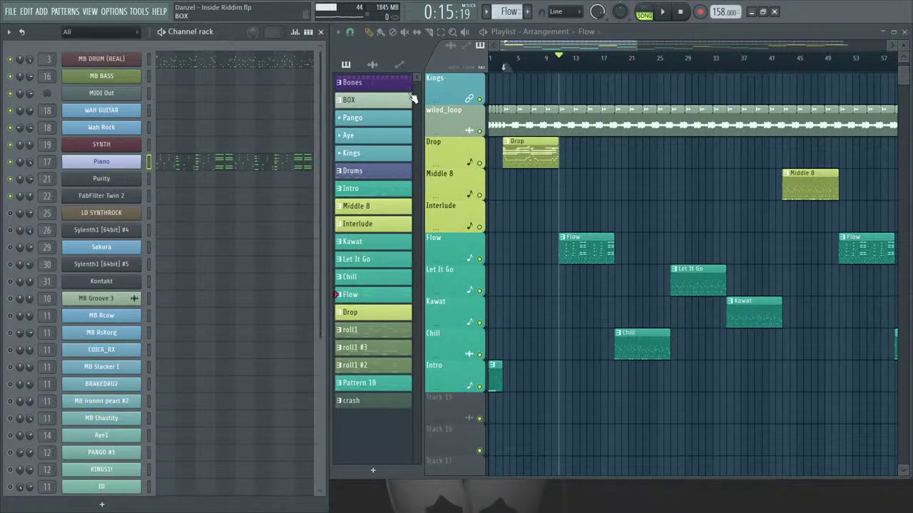
left_click_drag(583, 46, 590, 47)
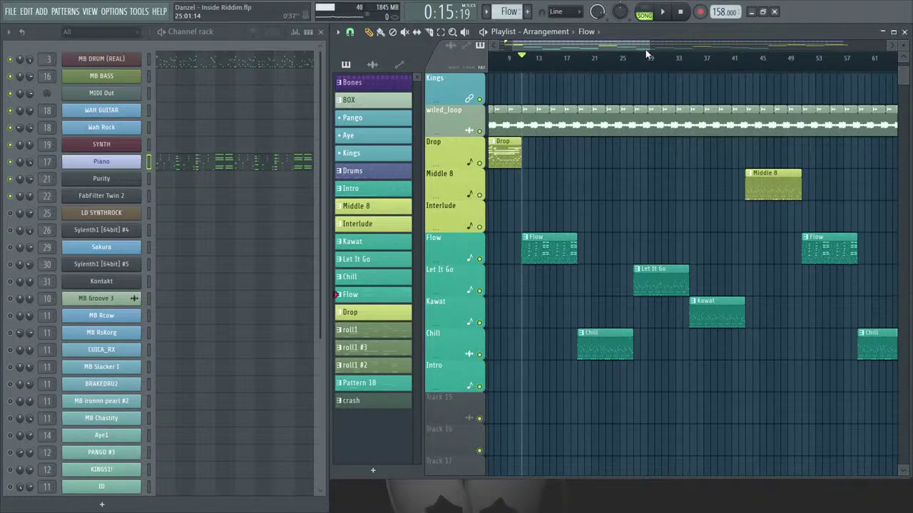
left_click_drag(647, 48, 702, 48)
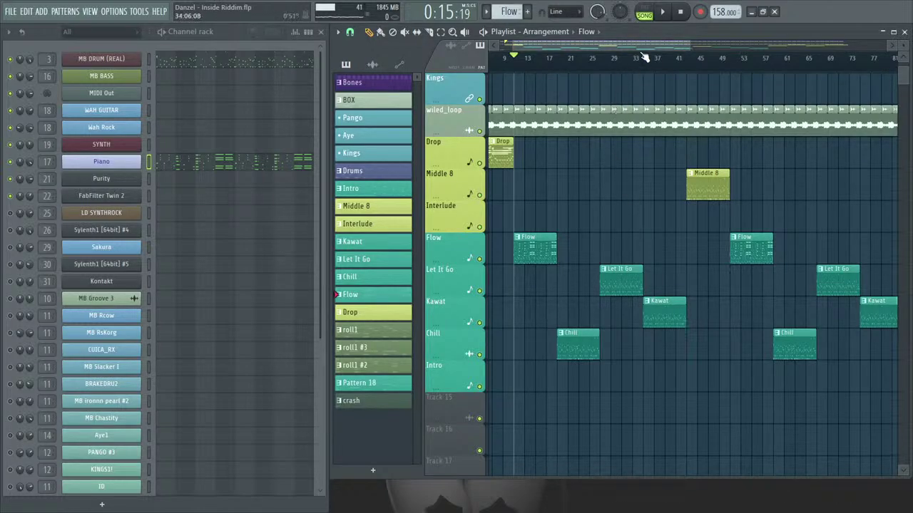
Record a take of three-note chords on the SYNTH channel in the Flow pattern, starting from the Flow clip at bar 11.
scroll(633, 62, "left", 1)
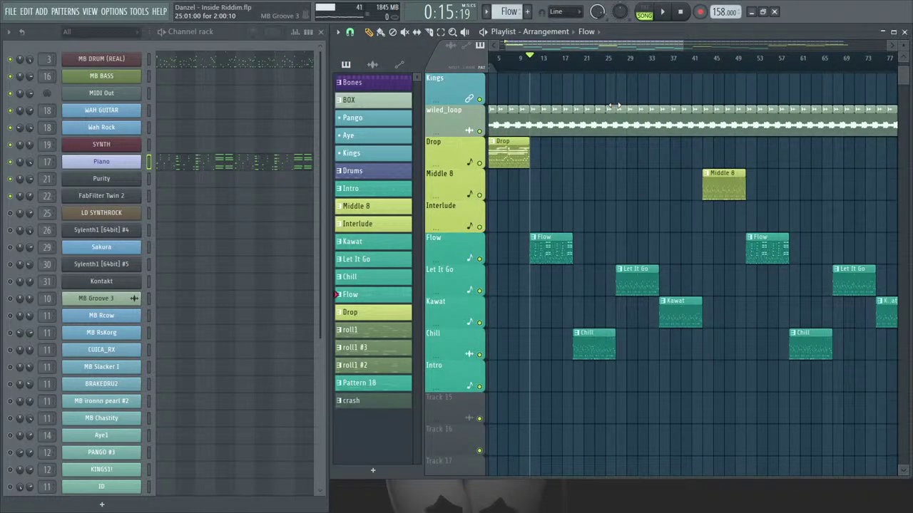
key("space")
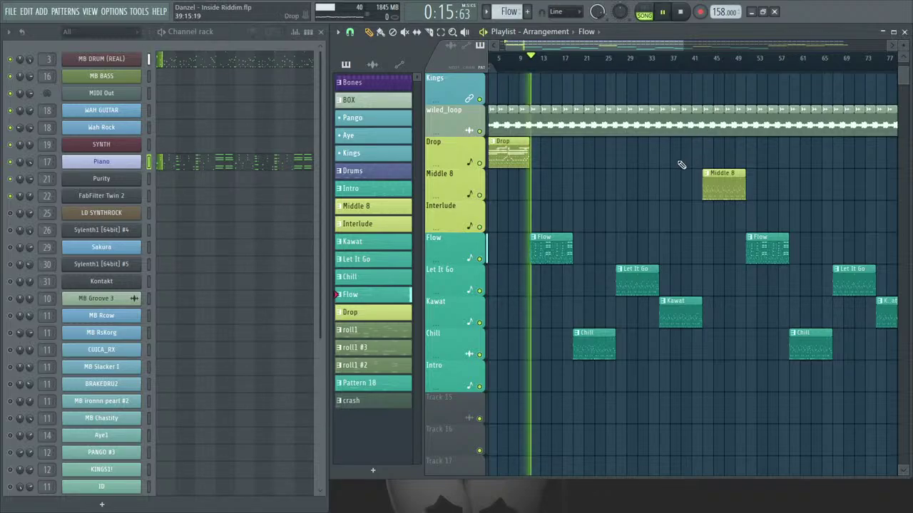
key("space")
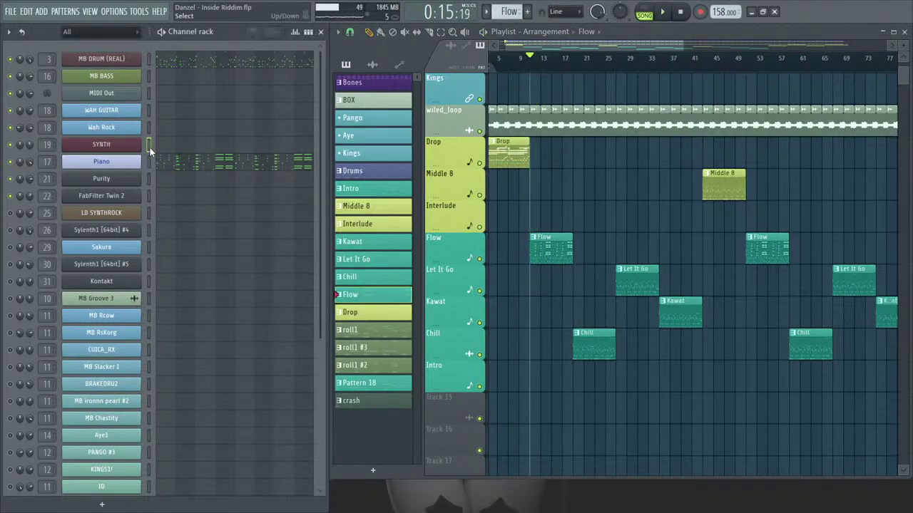
key("space")
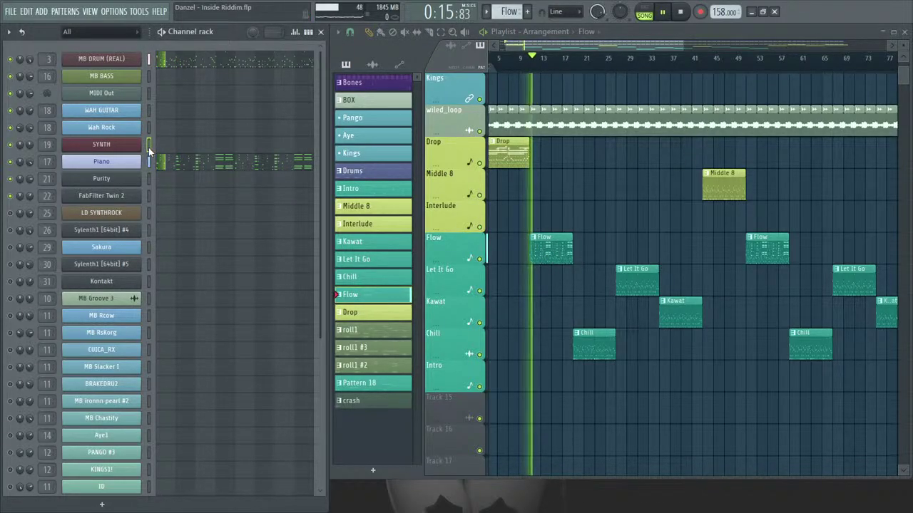
key("space")
key("space")
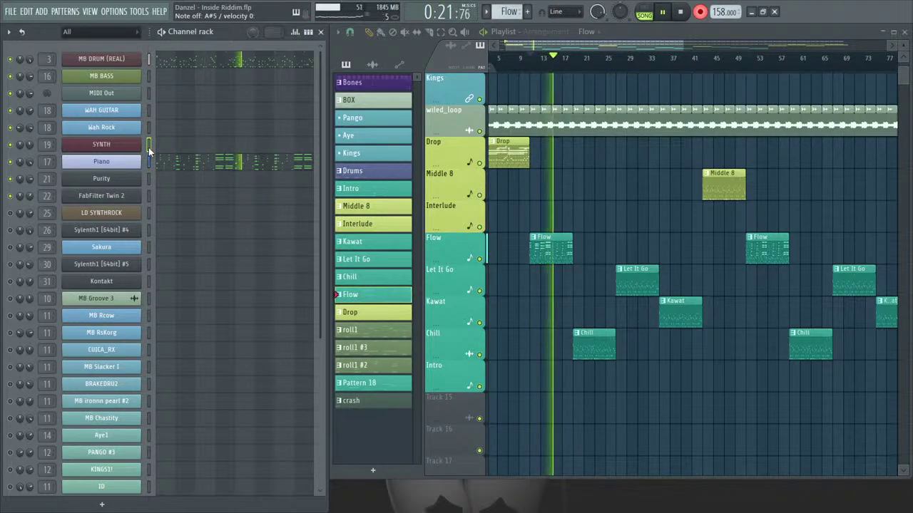
key("space")
Open the SYNTH part in the piano roll and quantize all of its recorded notes.
left_click(242, 146)
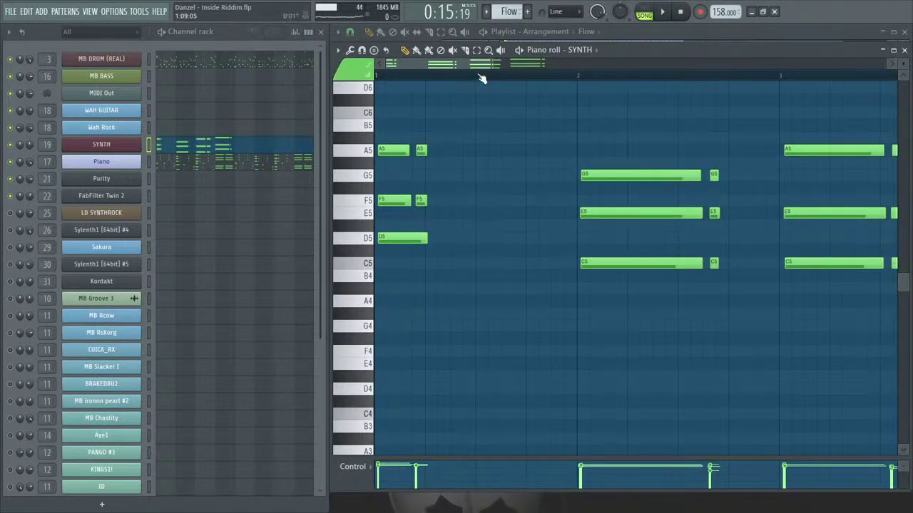
key("ctrl+a")
key("ctrl+q")
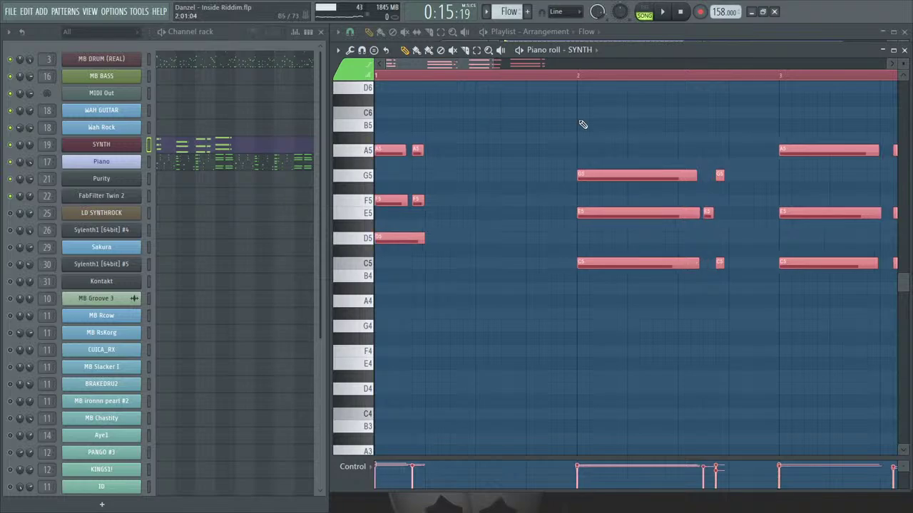
scroll(464, 64, "right", 3)
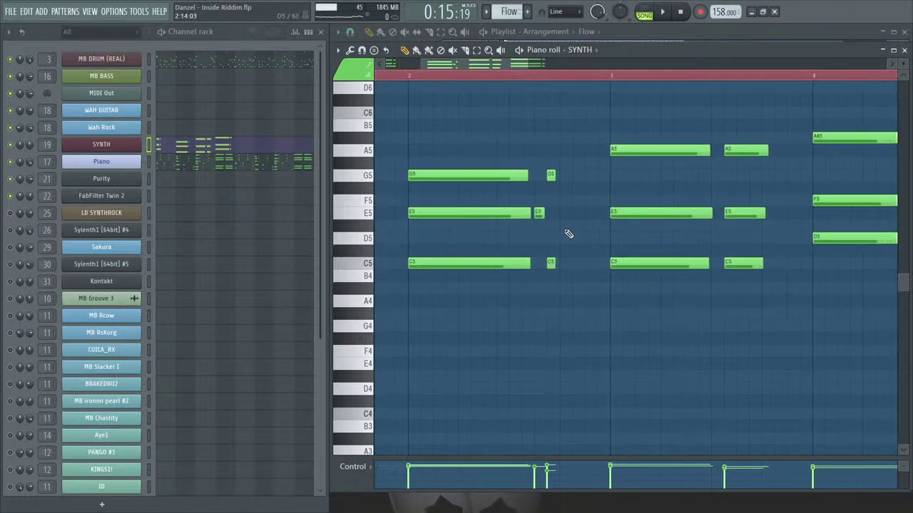
Align the short C5 and G5 notes in bar 2 of the SYNTH part with the start of the short E5 note.
left_click(552, 263)
left_click_drag(552, 263, 540, 263)
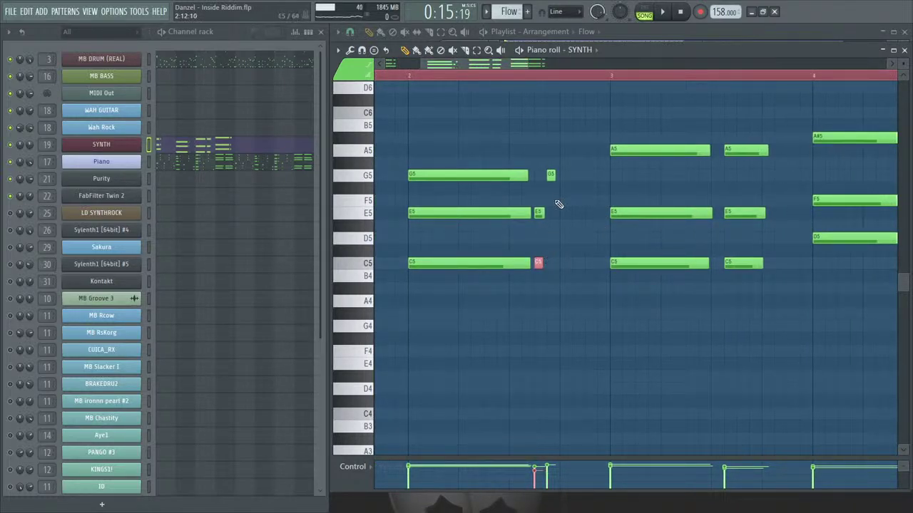
left_click_drag(551, 175, 538, 174)
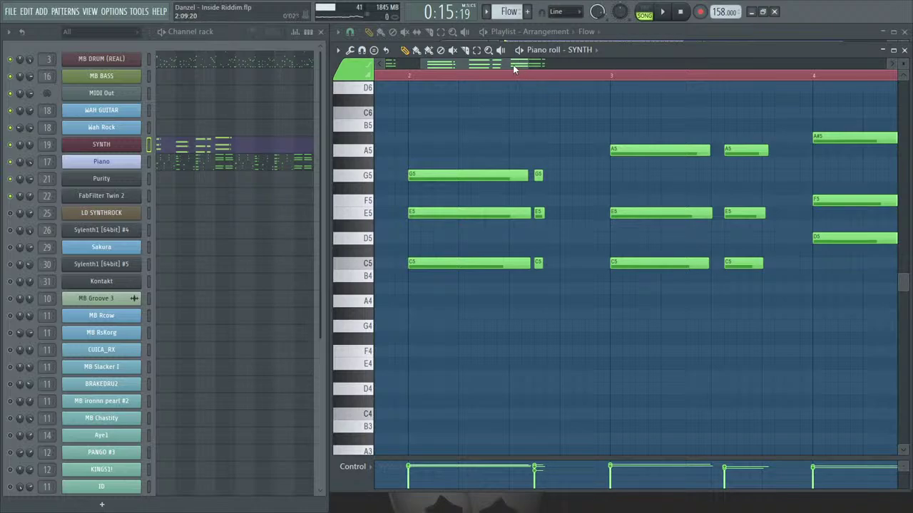
scroll(513, 65, "right", 1)
scroll(520, 65, "right", 2)
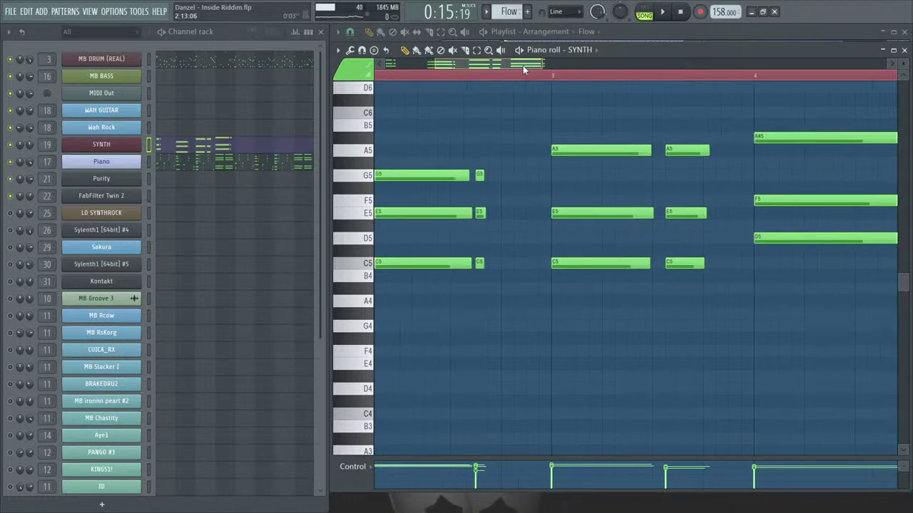
Move the second C5-E5-A5 chord in bar 3 of the SYNTH part earlier, directly after the first chord, and play it back.
left_click_drag(624, 307, 590, 155)
key("space")
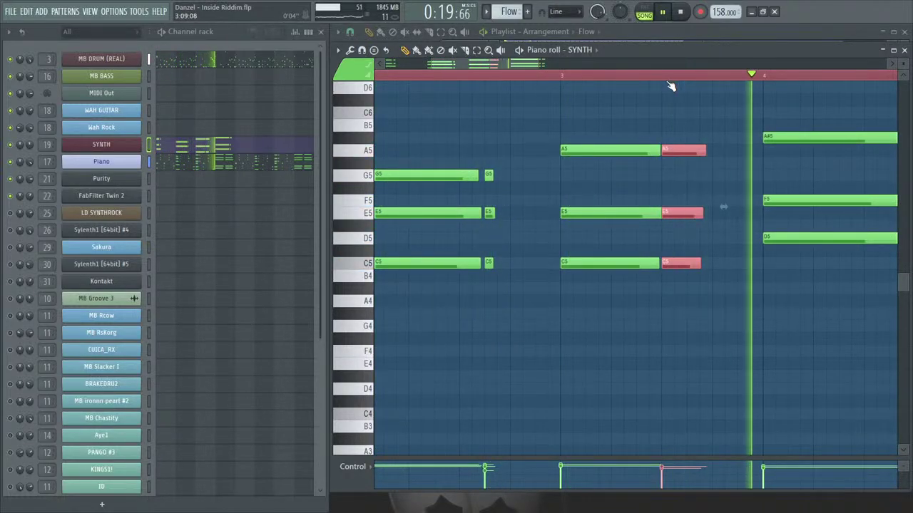
left_click_drag(520, 66, 531, 69)
key("space")
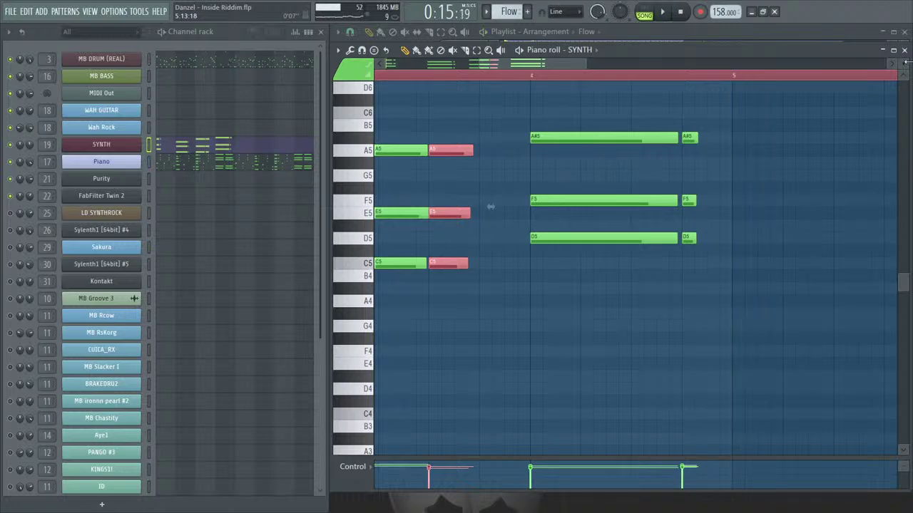
Try copying the SYNTH part's four-bar chord progression to bar 5, and undo the copy.
key("F7")
left_click(263, 144)
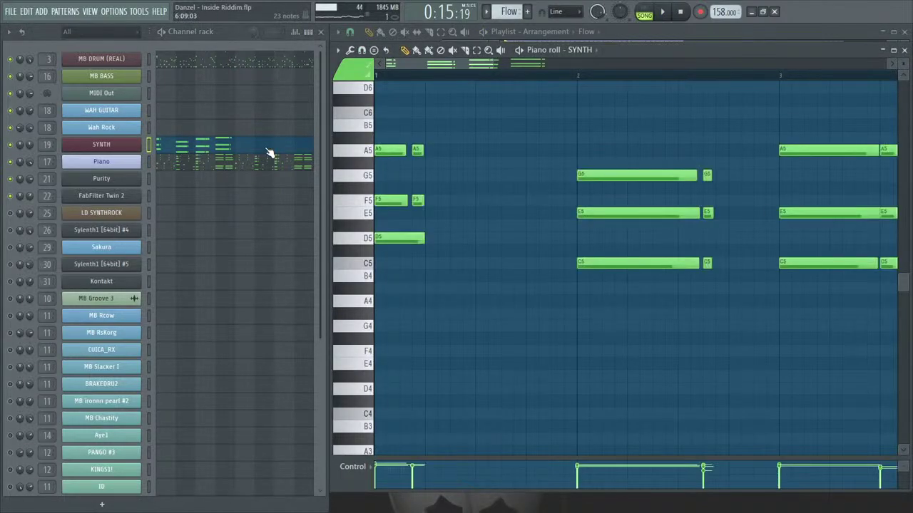
left_click_drag(491, 65, 642, 65)
left_click_drag(704, 428, 385, 99)
left_click_drag(383, 339, 721, 335)
left_click(722, 334)
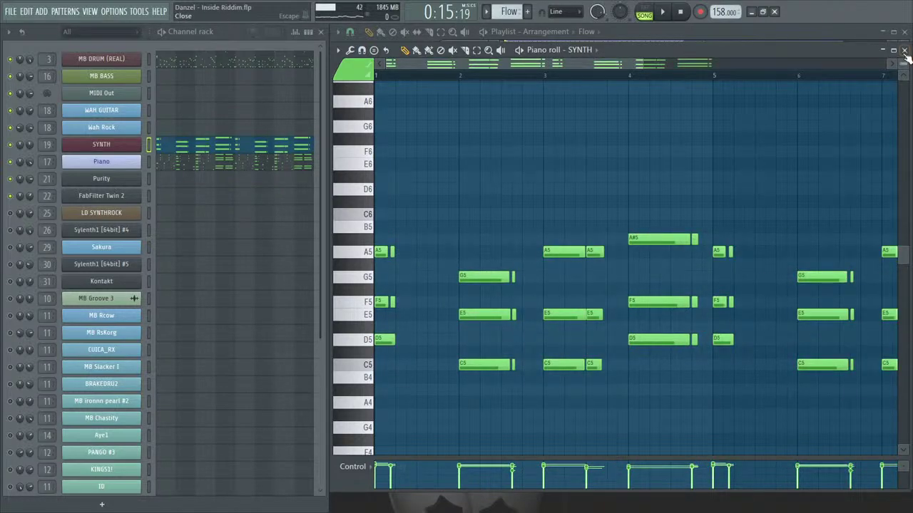
key("ctrl+z")
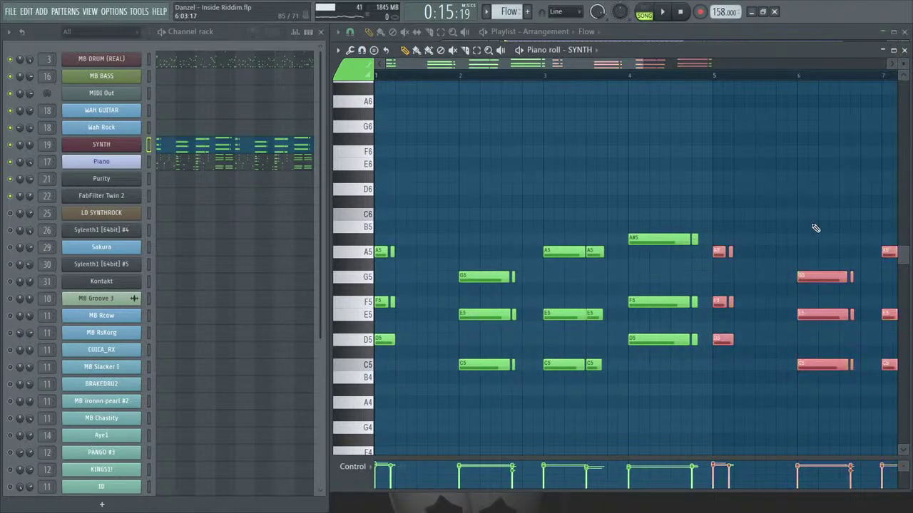
key("ctrl+z")
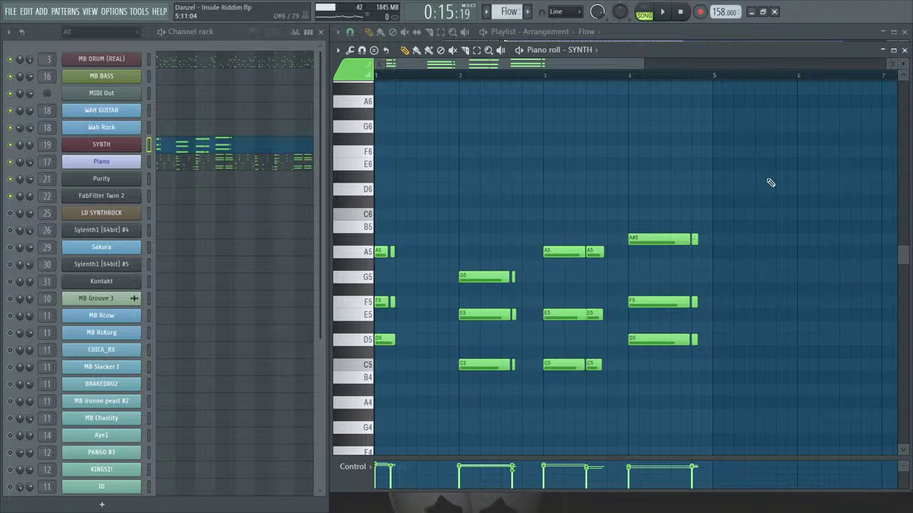
Duplicate the SYNTH part's four-bar chord progression so the copy fills bars 5 to 8, and close the piano roll.
left_click_drag(777, 158, 348, 392)
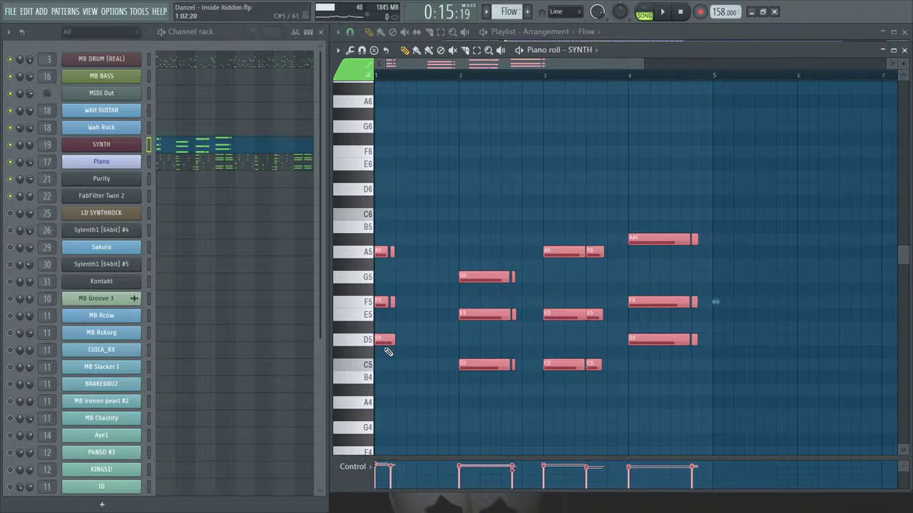
left_click_drag(384, 342, 723, 356)
left_click(787, 228)
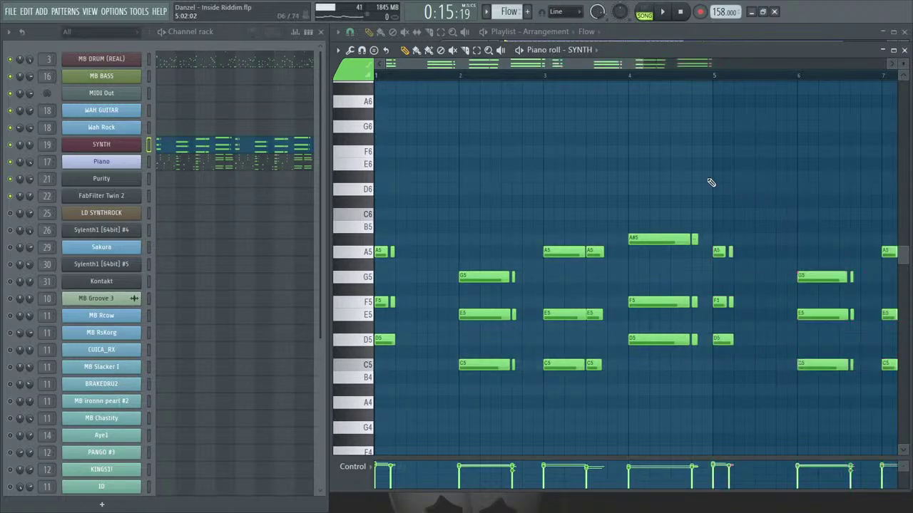
left_click_drag(650, 66, 780, 85)
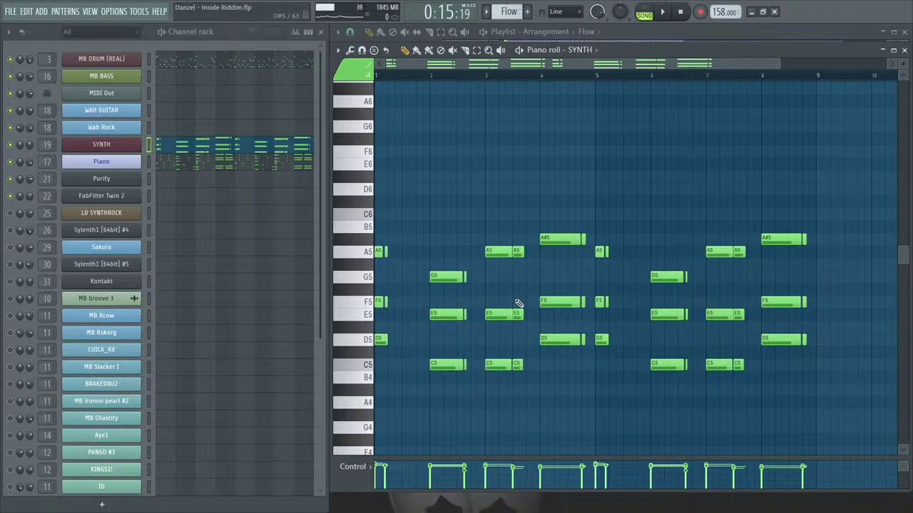
left_click(904, 51)
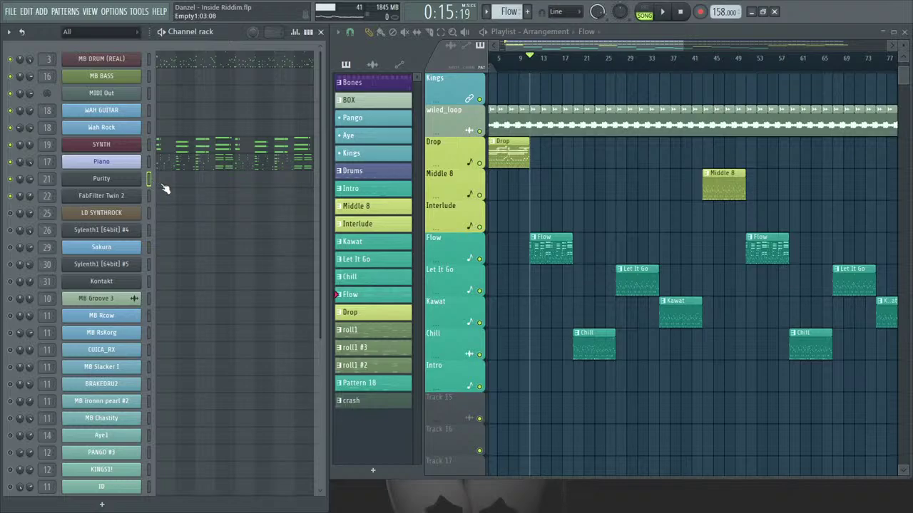
Check the Purity plugin's sounds, and draw a one-bar D5, F5 and A5 chord in bar 1 of its piano roll.
left_click(101, 179)
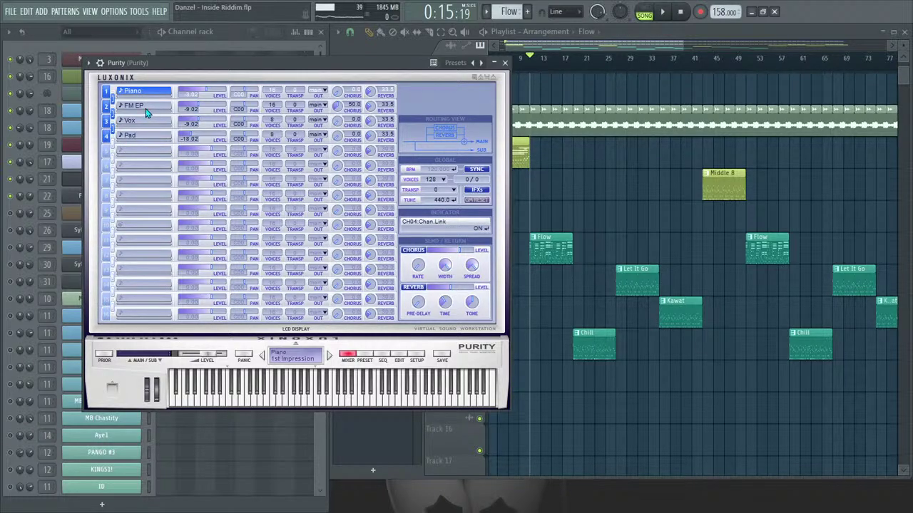
left_click(504, 63)
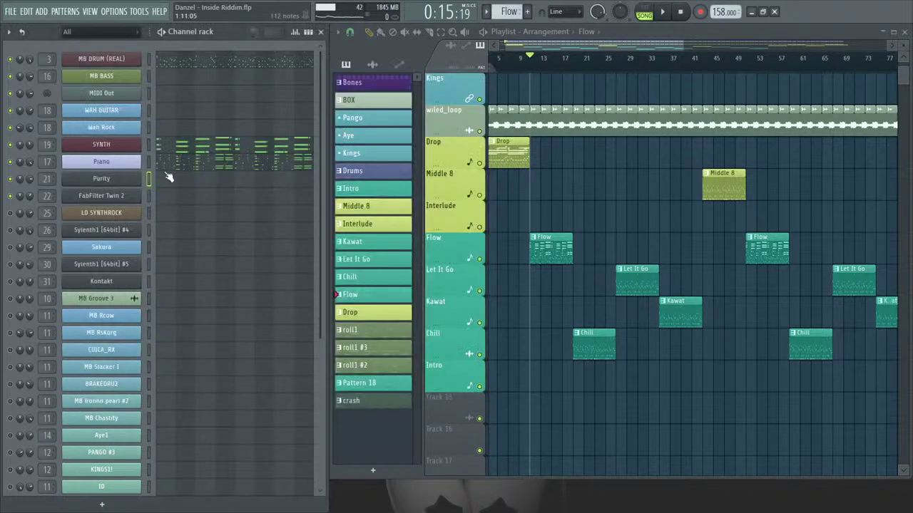
left_click(175, 182)
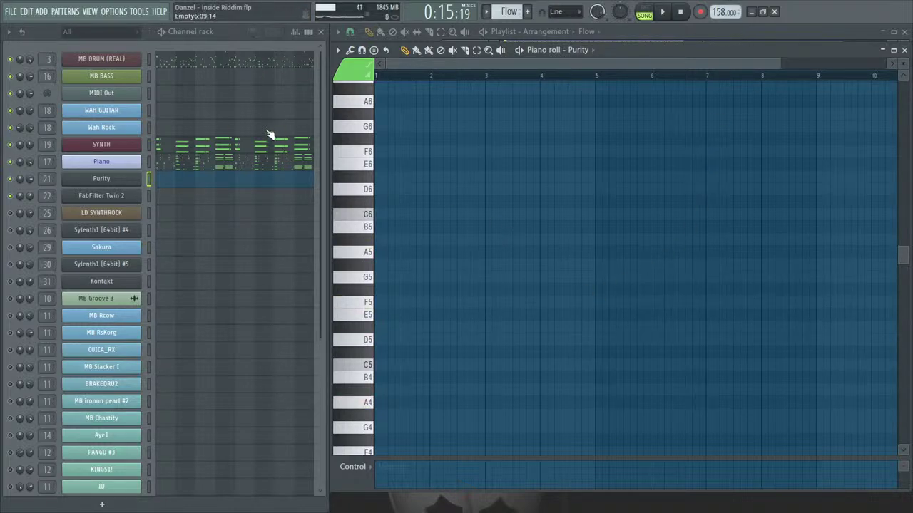
left_click(423, 339)
left_click_drag(417, 337, 445, 341)
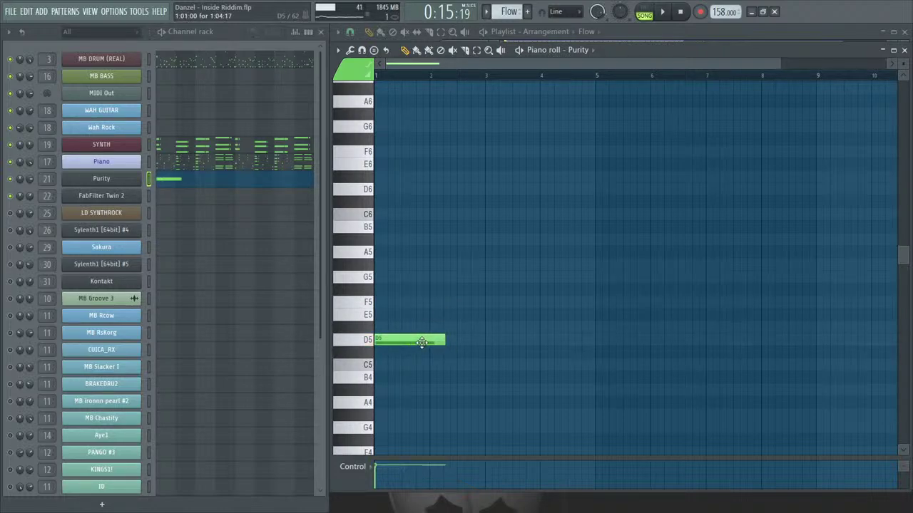
left_click_drag(444, 339, 385, 302)
left_click_drag(385, 264, 366, 250)
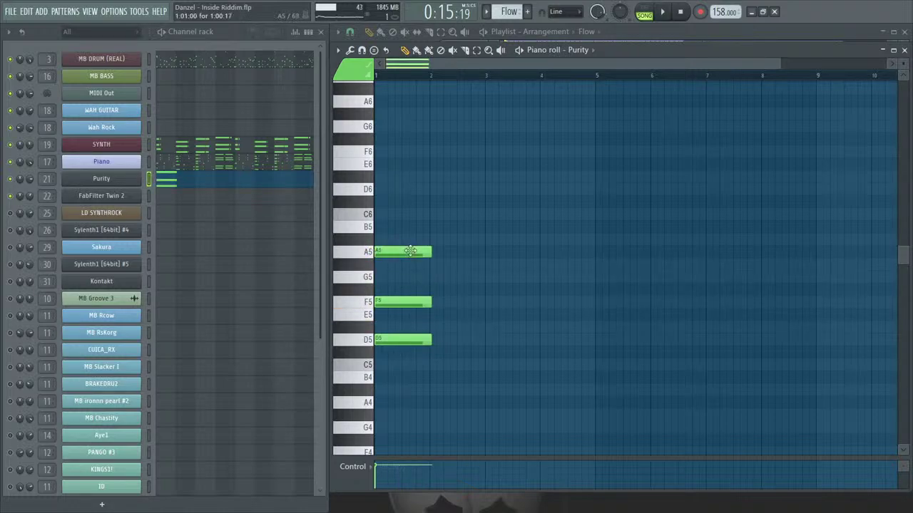
Fill bars 2 to 4 of the Purity part with one-bar chords: C5-E5-G5, C5-E5-A5 and D5-F5-A#5.
key("ctrl+b")
left_click_drag(444, 342, 440, 366)
left_click(514, 341)
left_click_drag(461, 322, 482, 249)
left_click(488, 366)
left_click(501, 289)
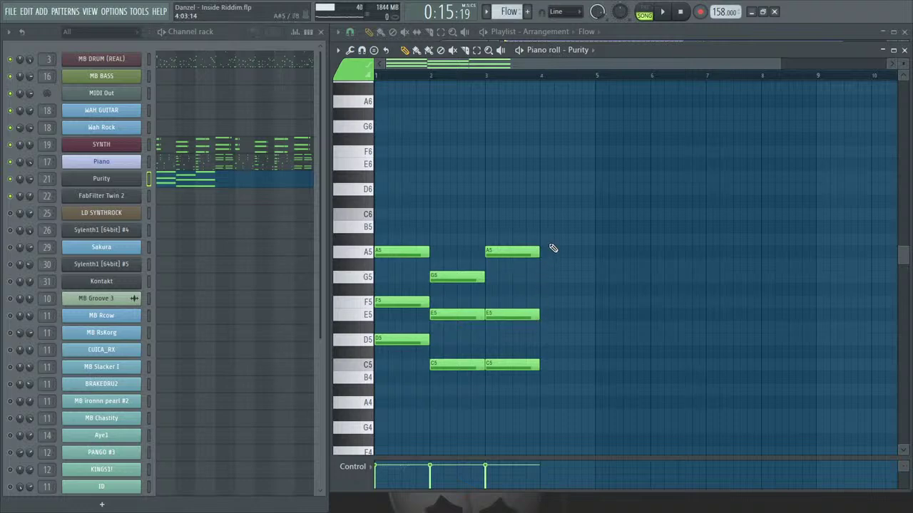
left_click(551, 239)
left_click(544, 302)
left_click_drag(542, 332, 539, 340)
Duplicate the four Purity chords into bars 5 to 8, listen to the part, and return to the playlist.
key("space")
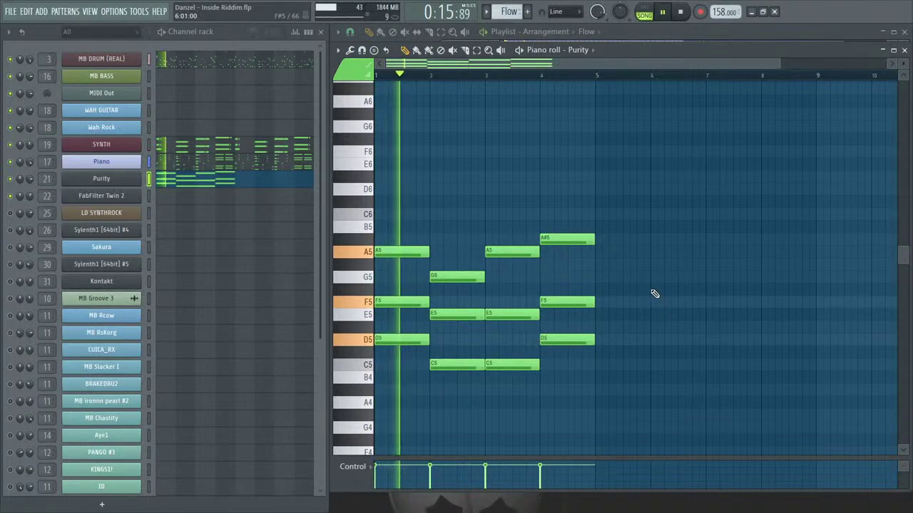
key("ctrl+b")
right_click(579, 207)
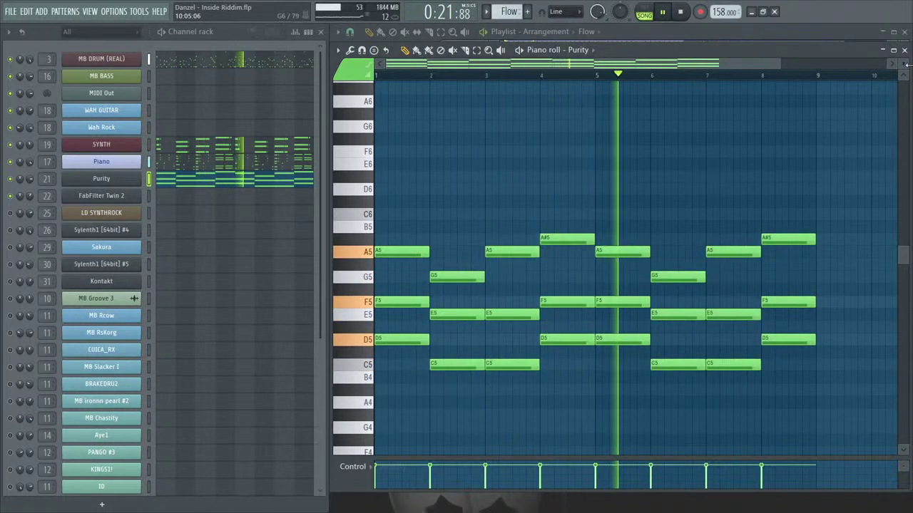
key("F5")
key("space")
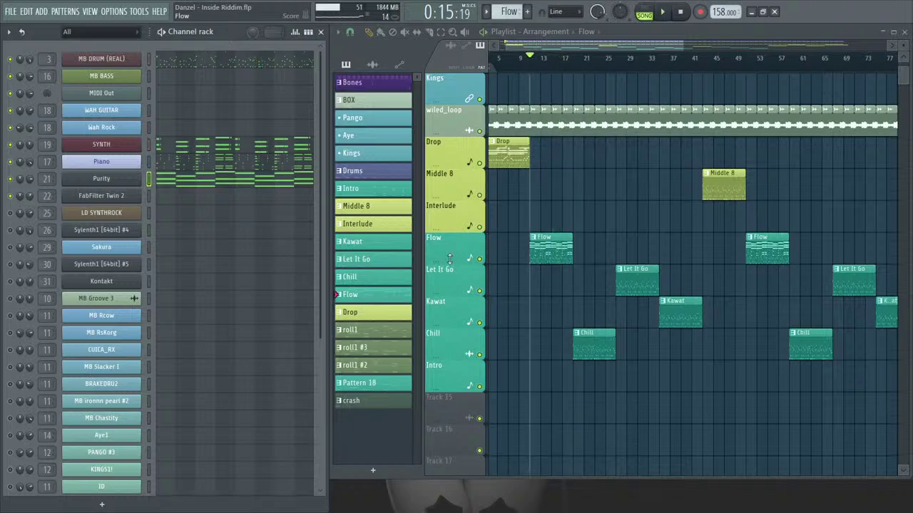
Open the mixer and review the effects on the Purity, BASS GUITAR, brass, SYNTH and WAH tracks, including Purity's VOL and WAH's Fruity send.
left_click(86, 13)
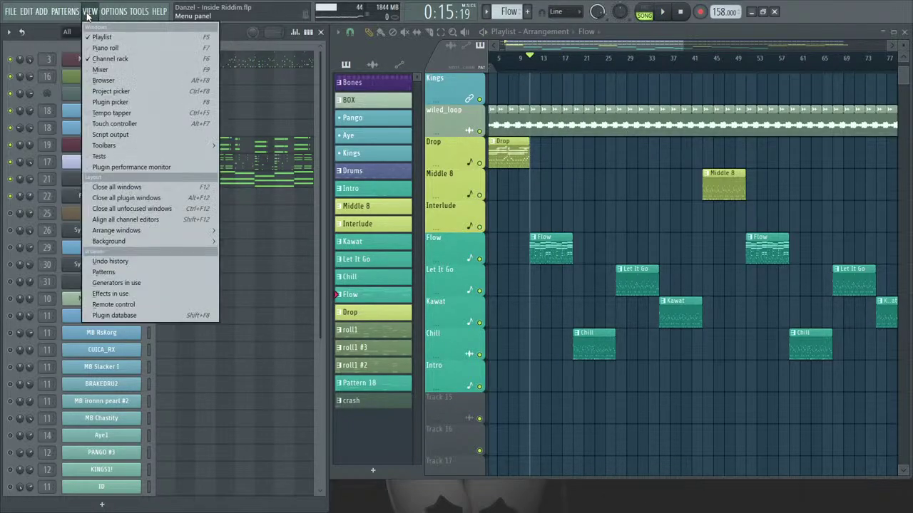
left_click(119, 70)
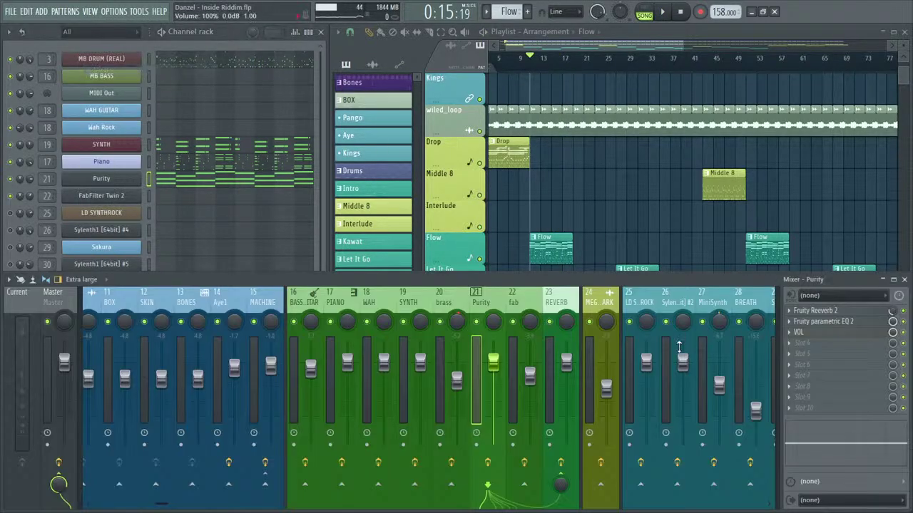
left_click(833, 334)
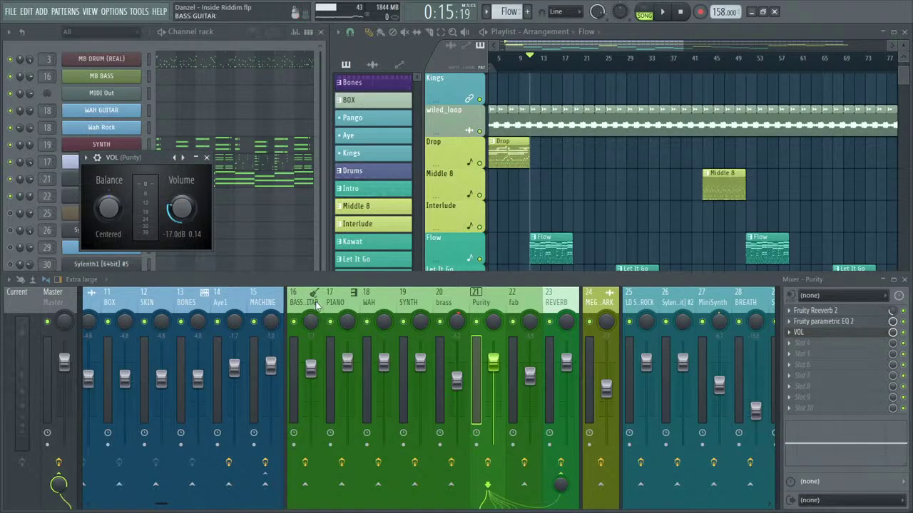
left_click(318, 308)
left_click(445, 302)
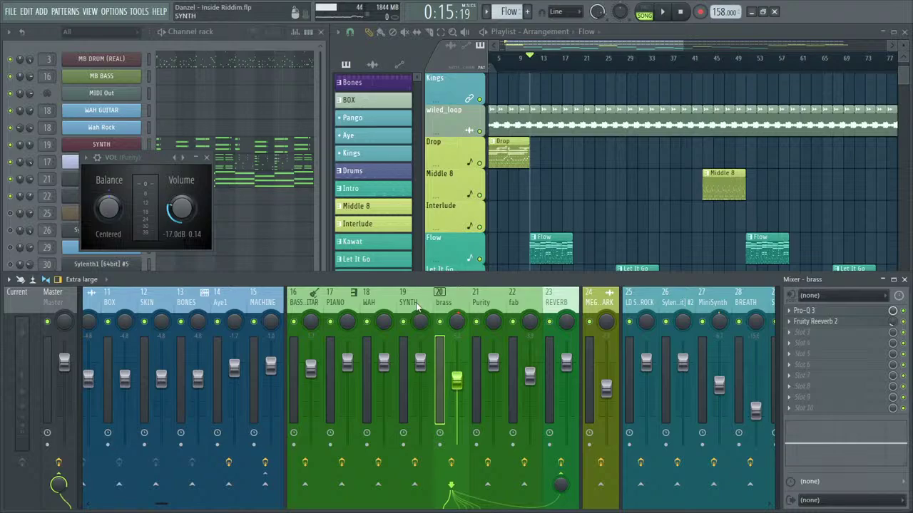
left_click(416, 303)
left_click(383, 305)
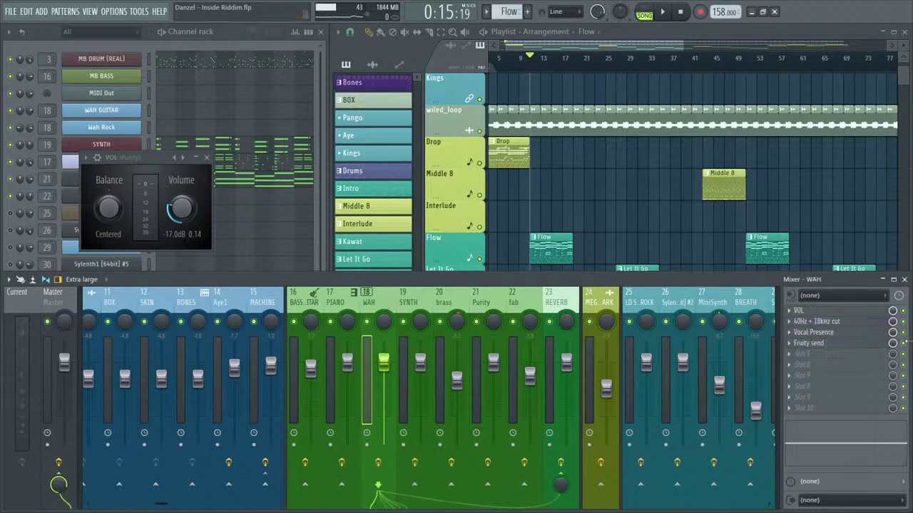
left_click(819, 343)
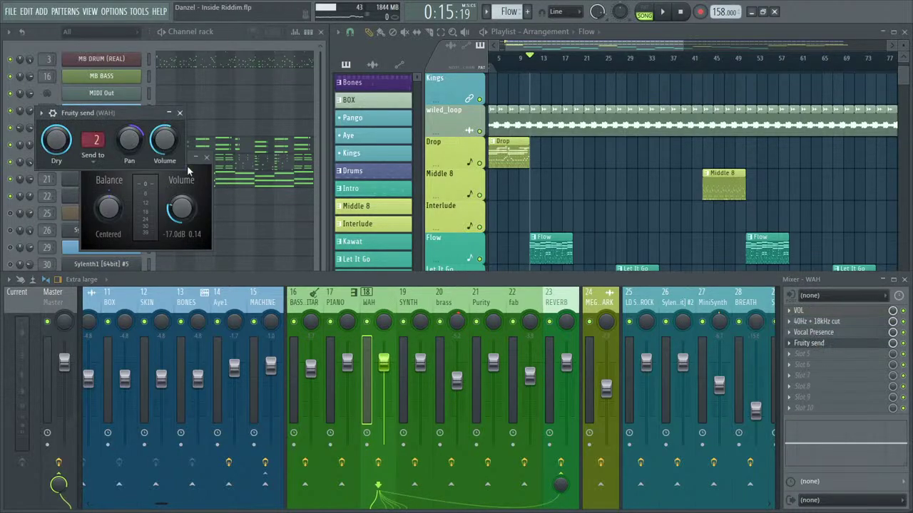
left_click(180, 112)
Check the PIANO track's VOL effect and the fab and Purity effect chains, closing the effect windows and the mixer.
left_click(349, 302)
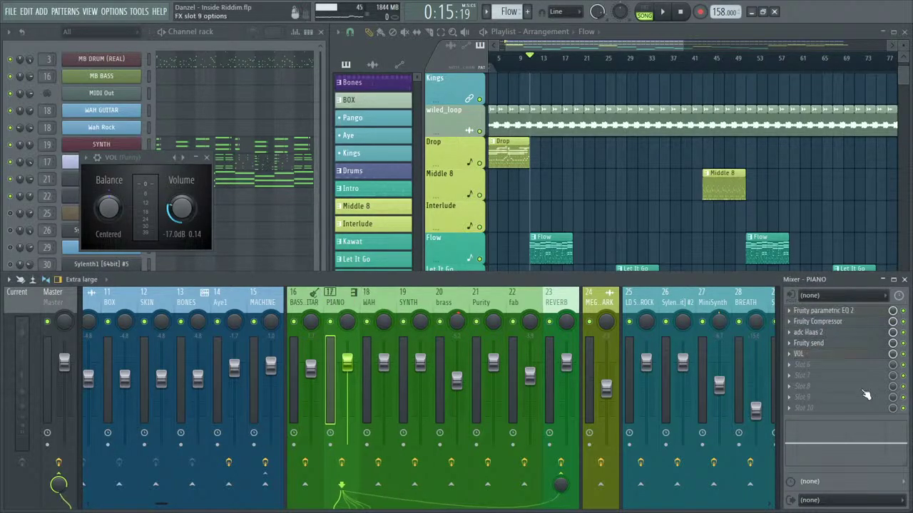
left_click(830, 355)
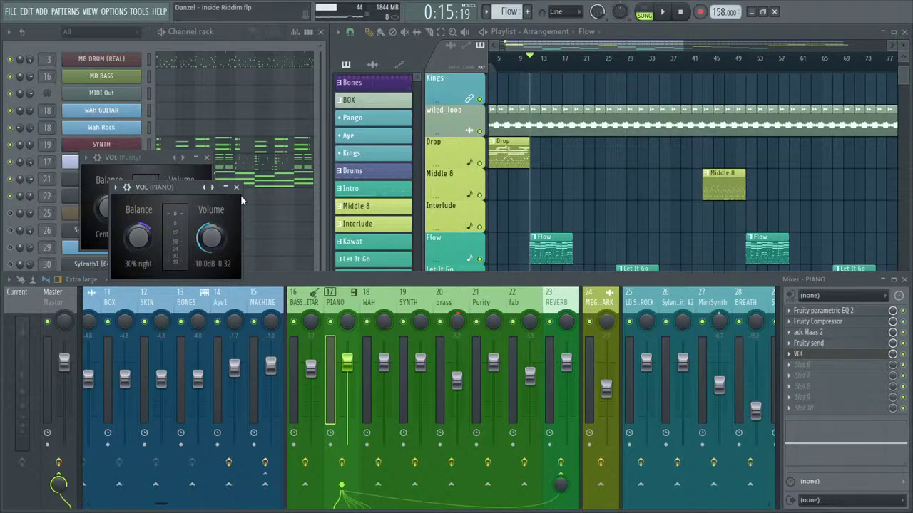
left_click(236, 187)
left_click(206, 158)
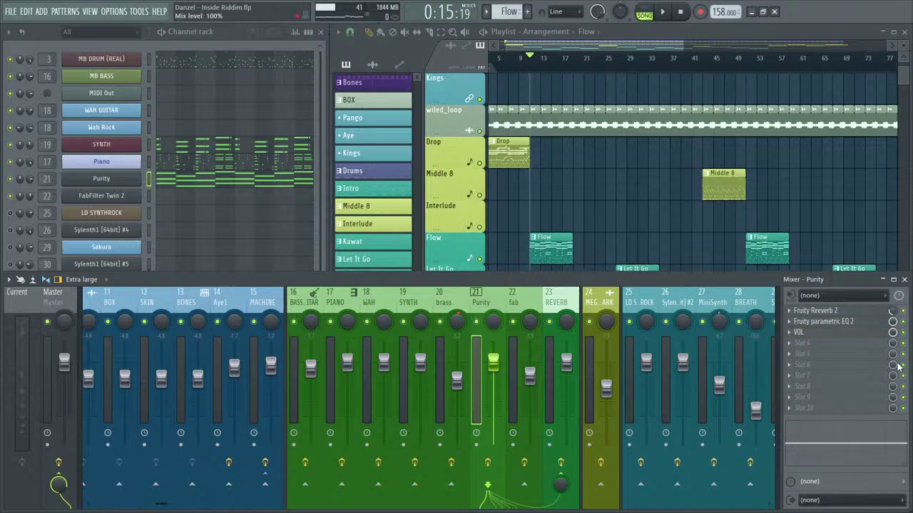
left_click(511, 305)
left_click(489, 304)
left_click(904, 279)
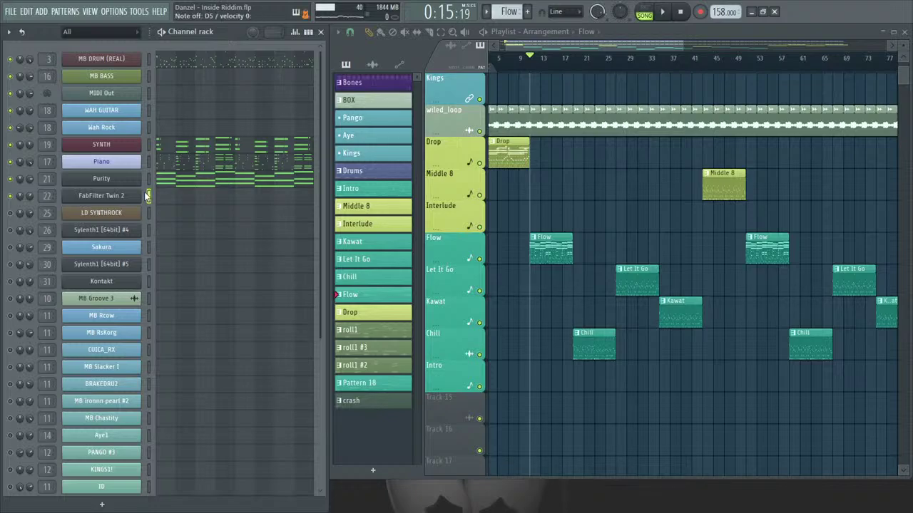
Listen to the opening bars of the Flow section, stop, and move the playback start to just before the first Flow clip.
key("space")
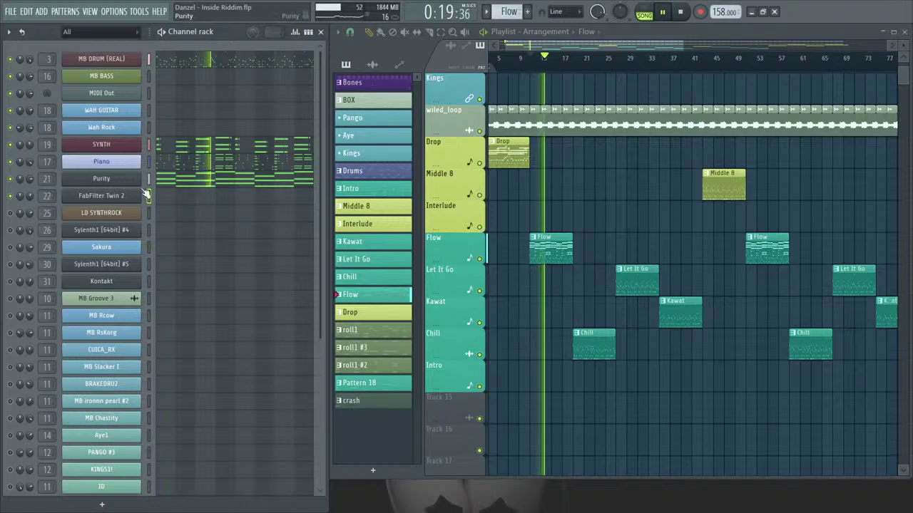
key("space")
left_click(524, 71)
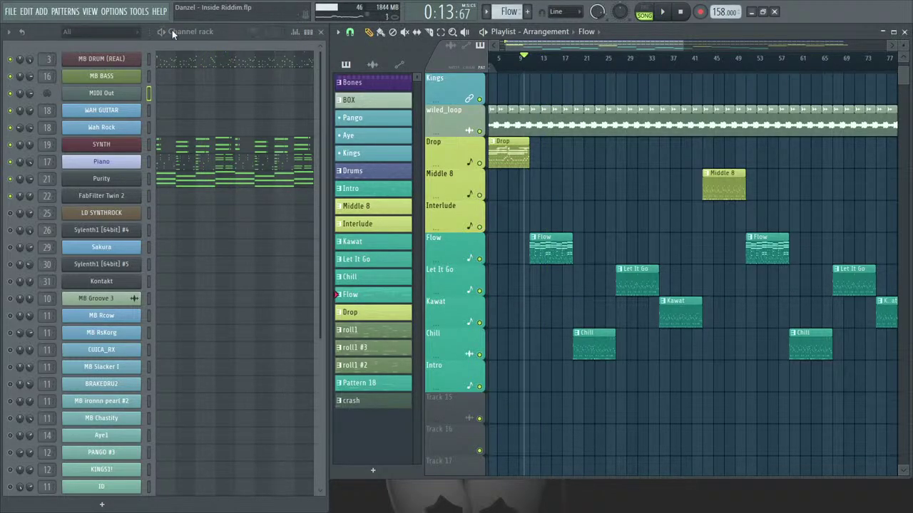
Record a live melody on the MIDI Out channel across the eight-bar Flow section, restarting the take once.
left_click(219, 30)
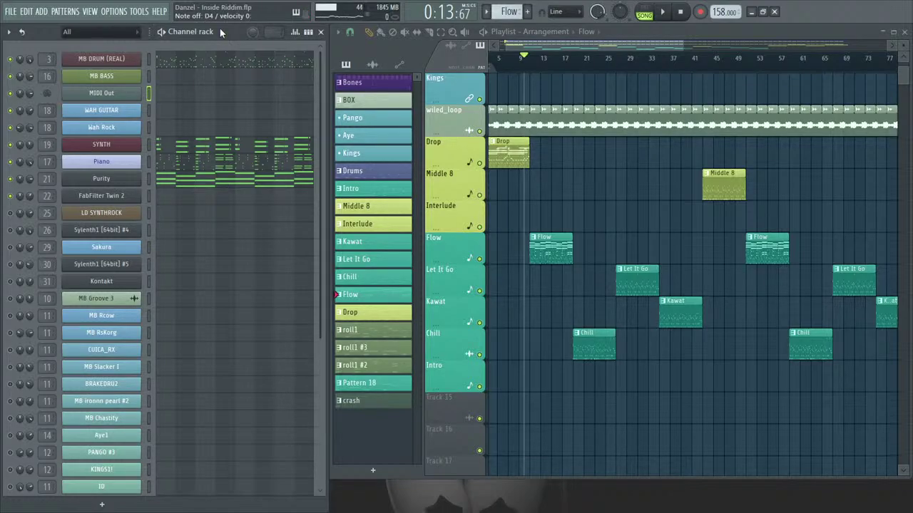
key("r")
key("space")
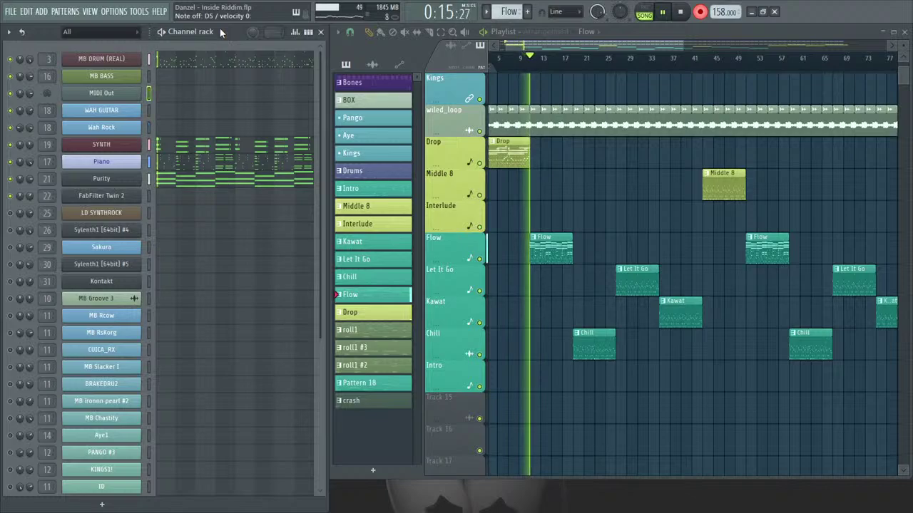
key("space")
key("space")
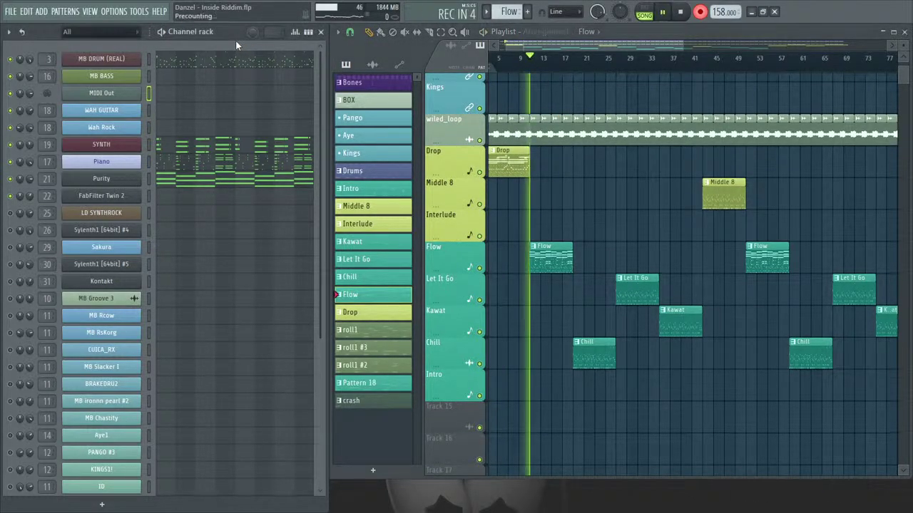
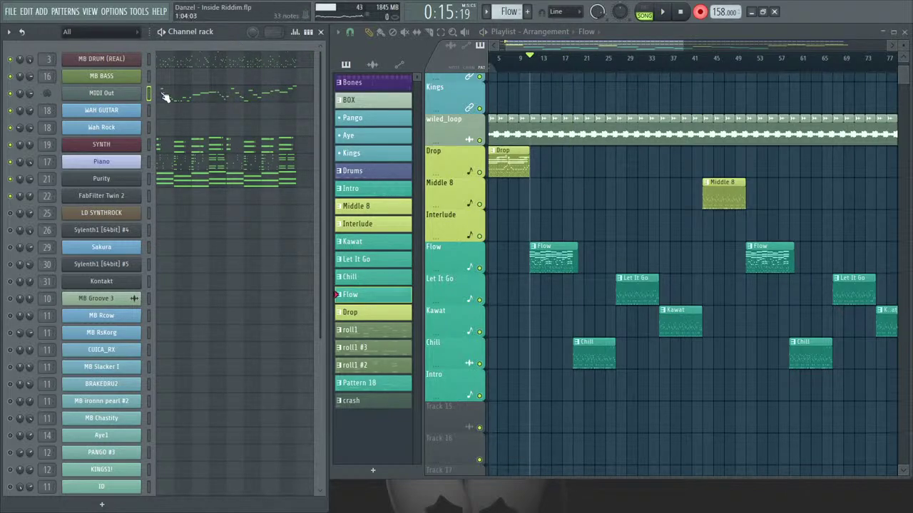
Open the recorded MIDI Out melody in the piano roll, look over its first four bars, and play it back.
left_click(163, 96)
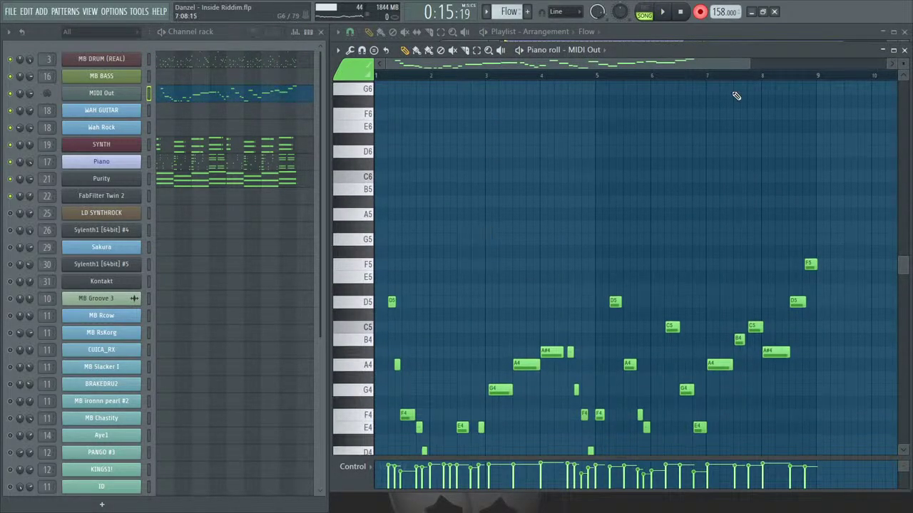
left_click_drag(747, 63, 574, 78)
scroll(561, 153, "down", 5)
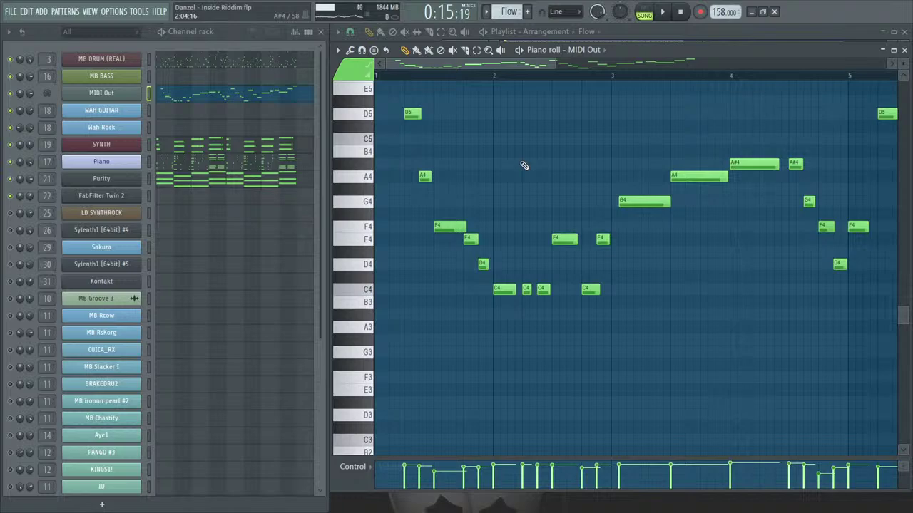
scroll(525, 164, "down", 1)
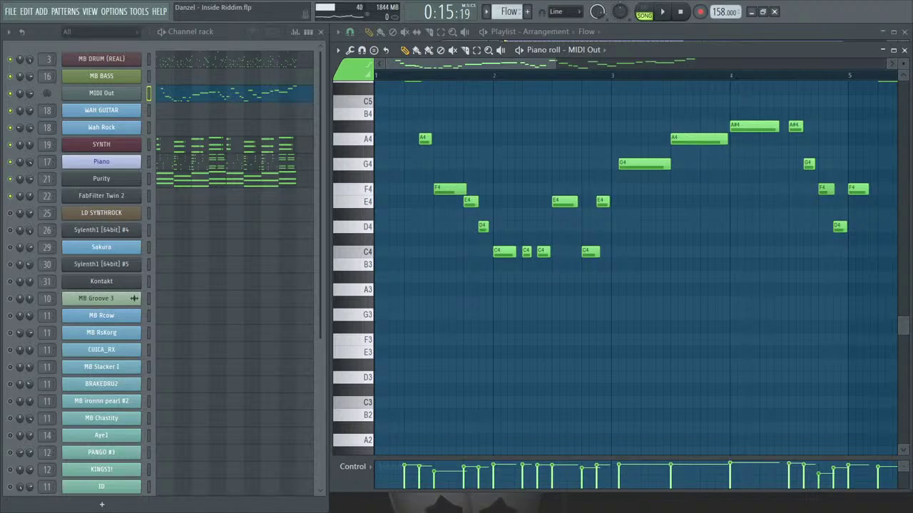
key("space")
key("space")
key("space")
scroll(435, 237, "up", 8)
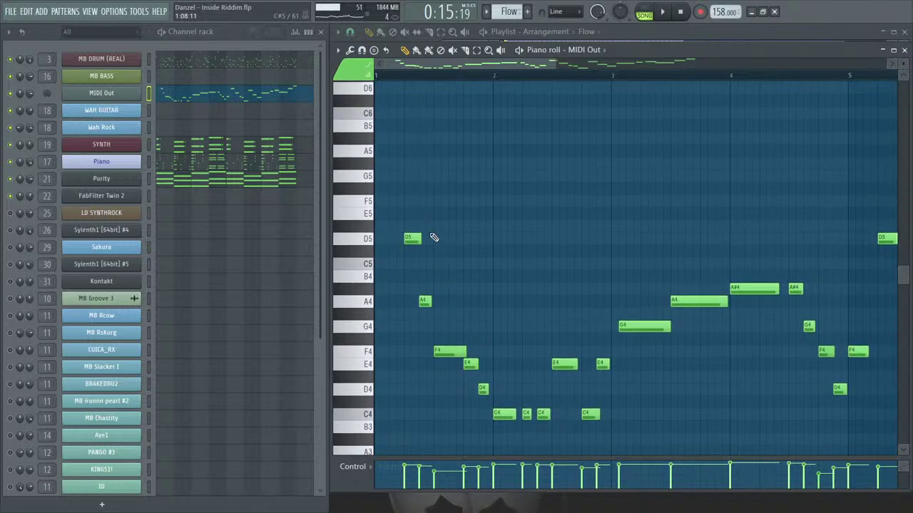
key("space")
Add a quarter-bar C9 note at the start of bar 1 in the MIDI Out part, and play the melody's opening.
scroll(428, 179, "up", 3)
left_click_drag(388, 152, 387, 212)
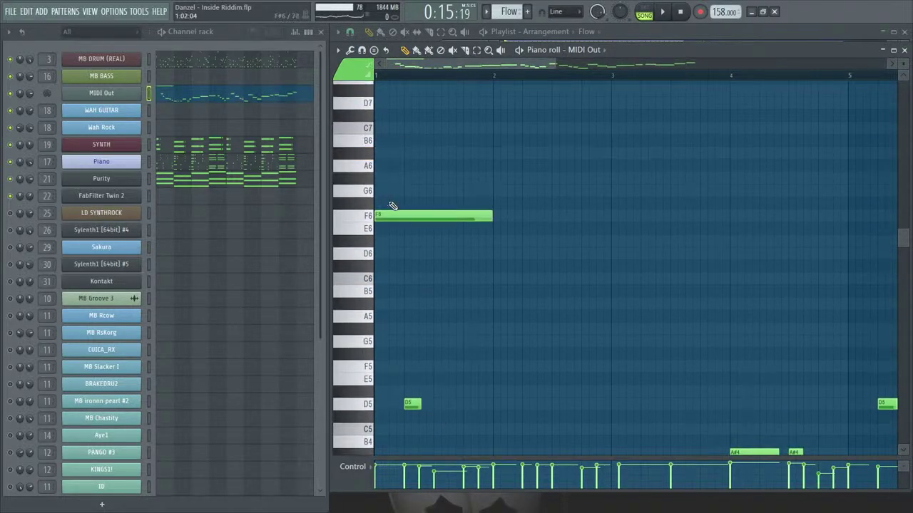
left_click_drag(484, 222, 353, 93)
scroll(400, 175, "up", 3)
left_click_drag(398, 211, 389, 160)
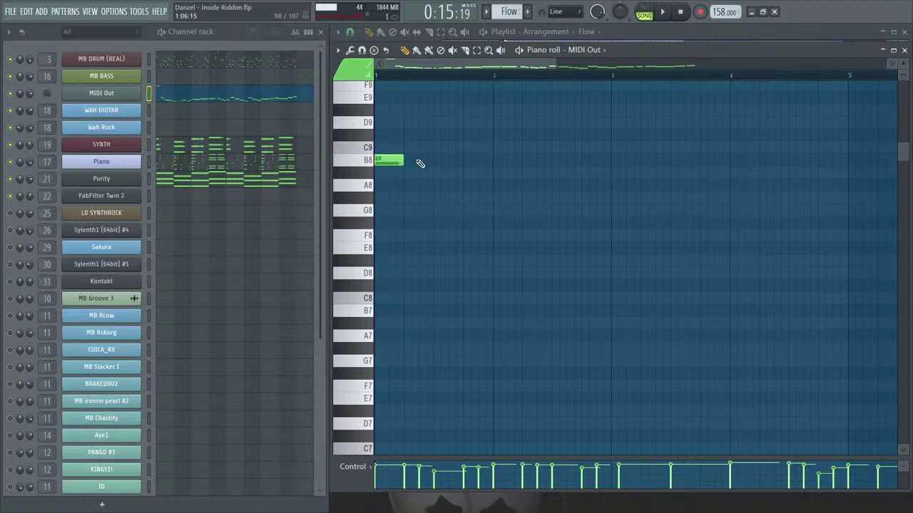
left_click(368, 148)
left_click(369, 147)
left_click_drag(381, 157, 381, 144)
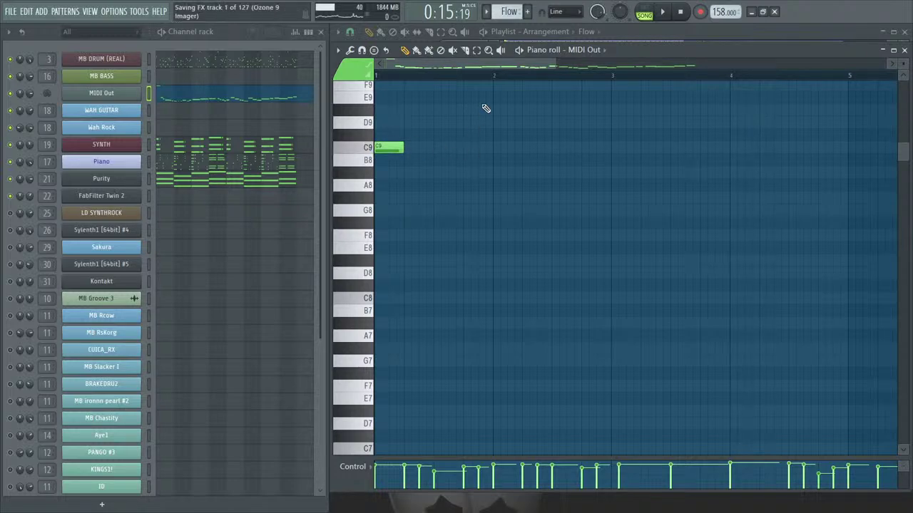
key("space")
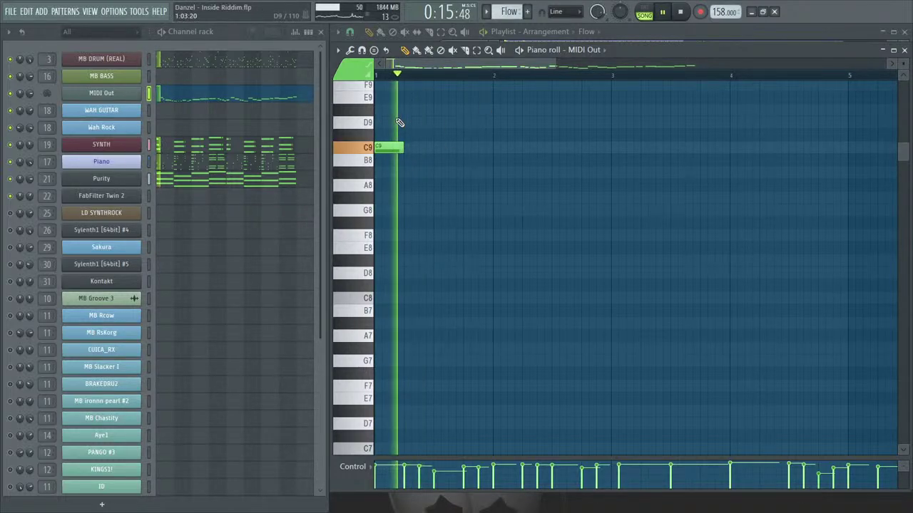
scroll(487, 210, "down", 1)
scroll(502, 216, "down", 12)
key("space")
In bar 3, move the G4 note to A4 on the downbeat, raise the next note to C5, shorten it to a quarter bar, and add B4.
left_click_drag(640, 323, 632, 296)
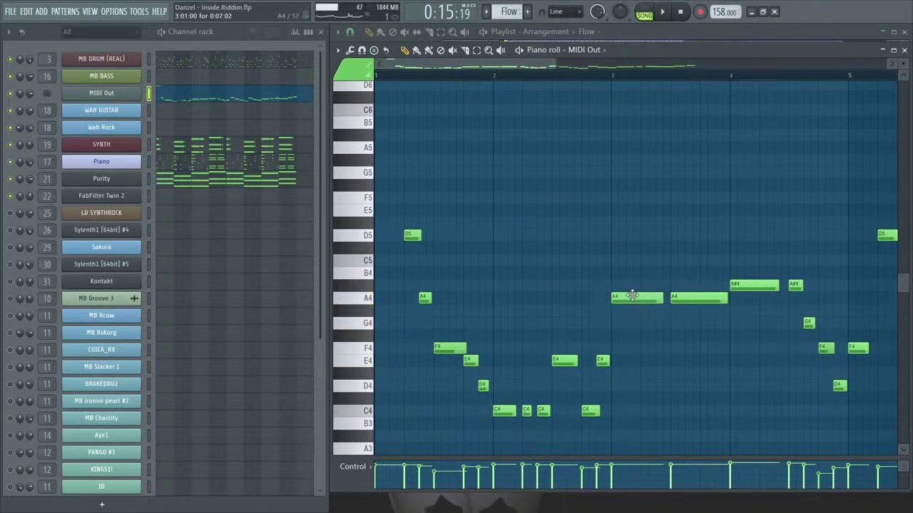
left_click_drag(693, 298, 692, 253)
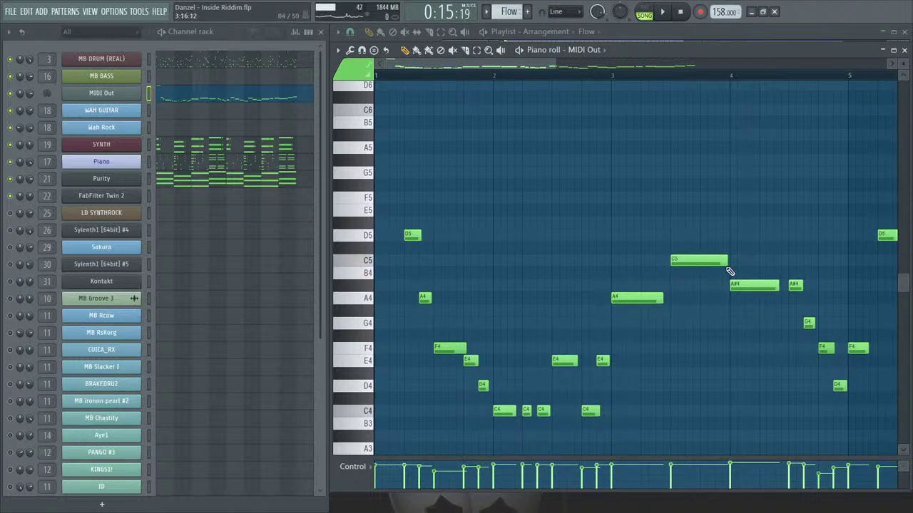
left_click_drag(727, 265, 696, 265)
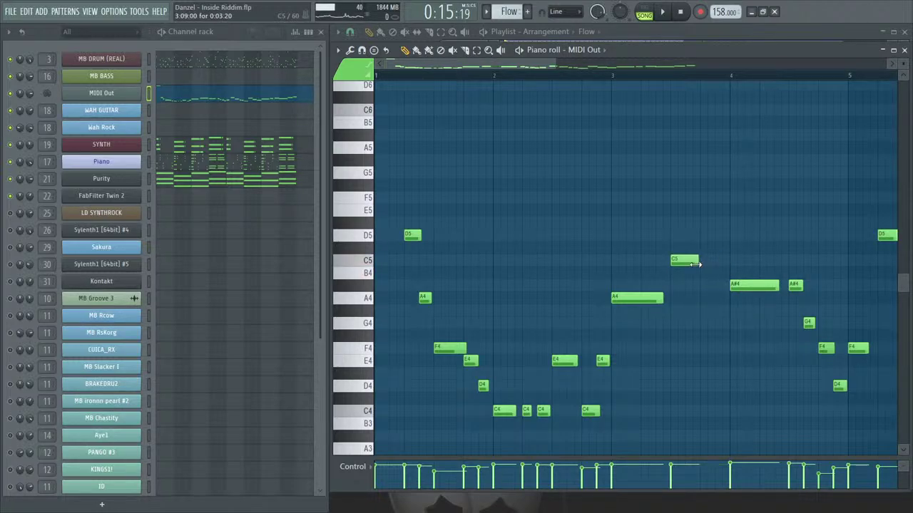
left_click(705, 275)
Listen to the edited melody from bar 3.
key("space")
key("space")
left_click(614, 79)
key("space")
key("space")
Inspect the B4 note leading into bar 4, play the melody from bar 3 into bar 5, and view the following bars.
scroll(553, 79, "right", 3)
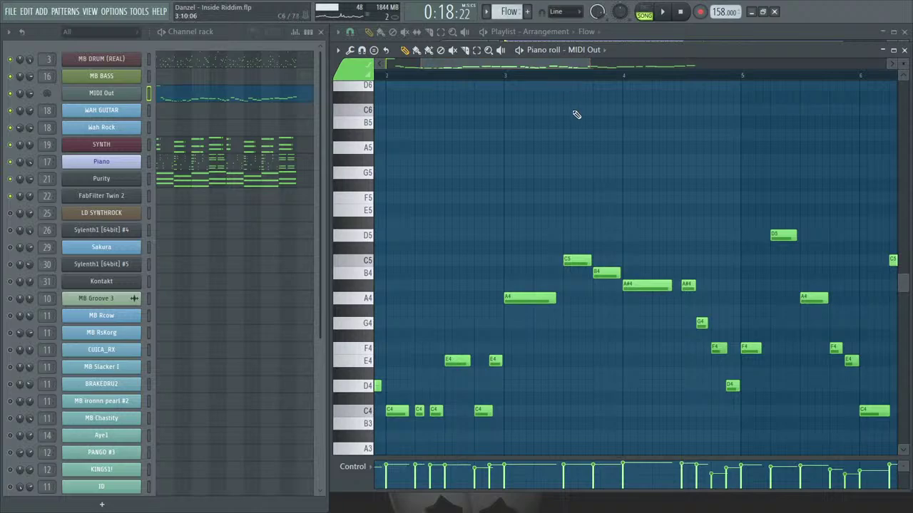
scroll(552, 75, "right", 2)
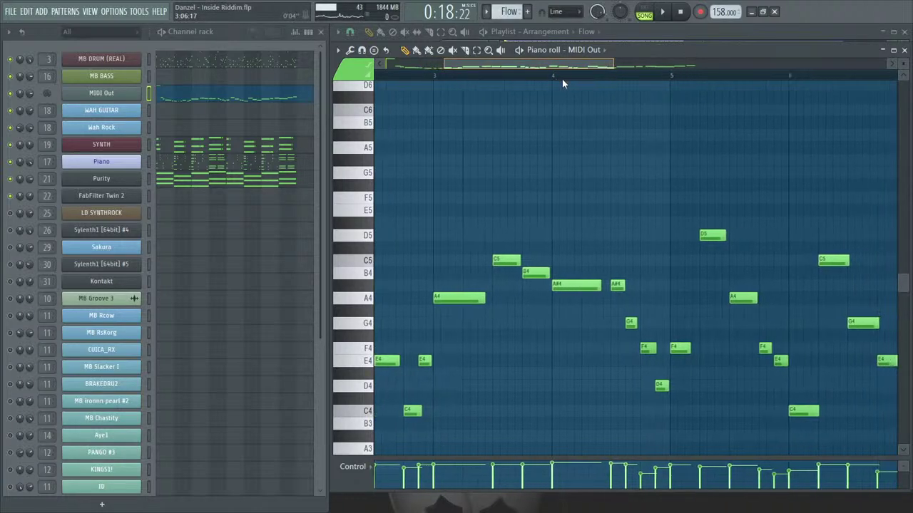
left_click(523, 275, "ctrl")
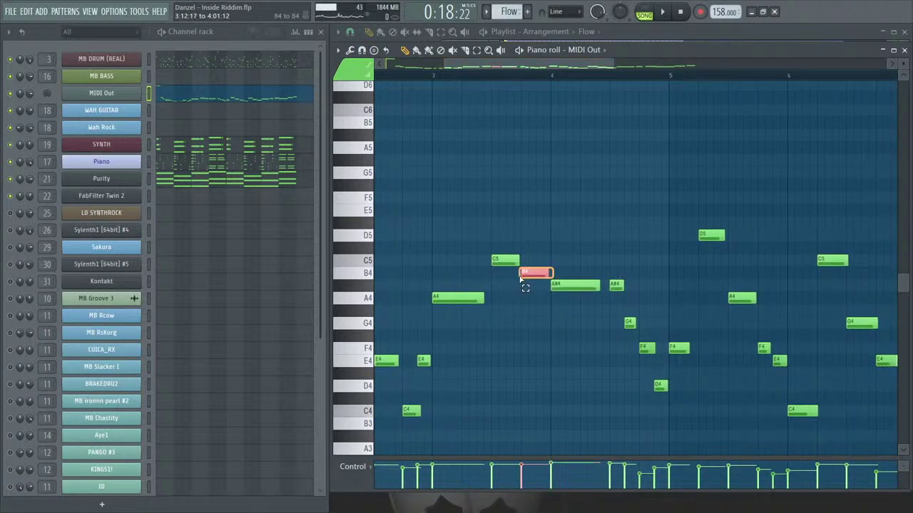
left_click(575, 229)
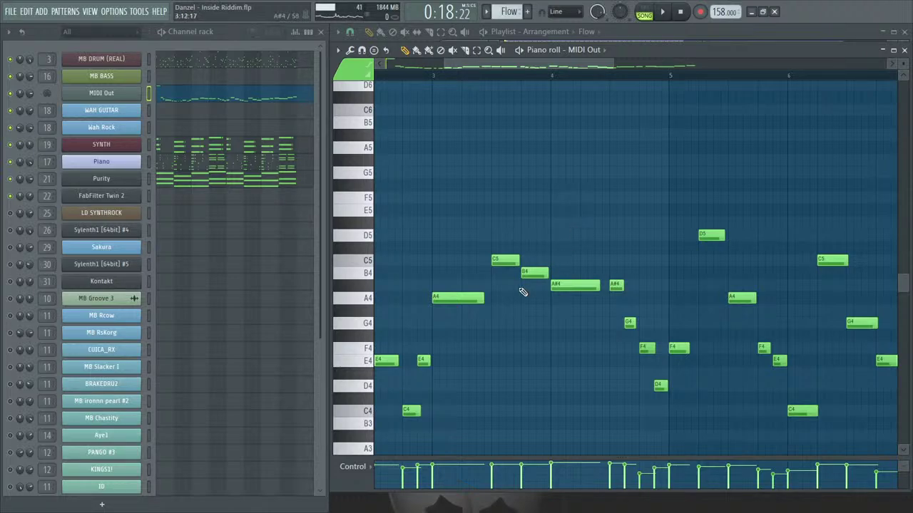
left_click_drag(505, 285, 536, 277)
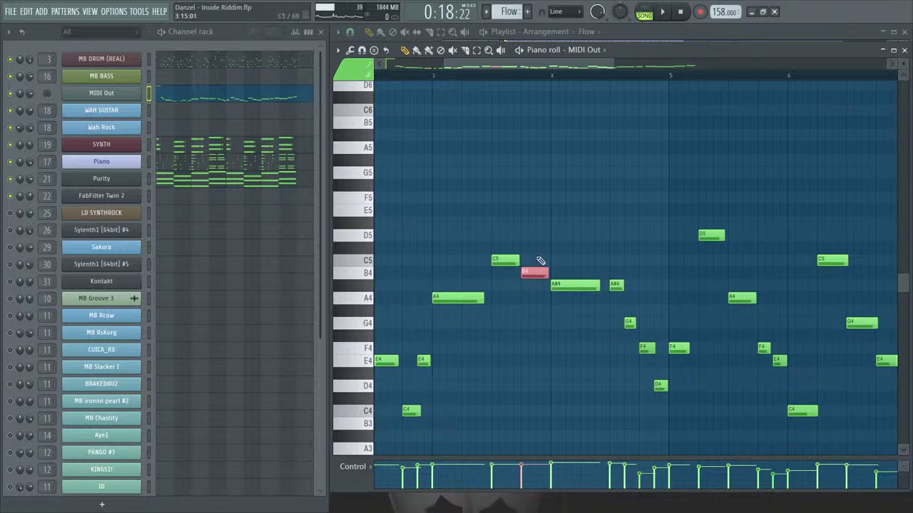
left_click(565, 230)
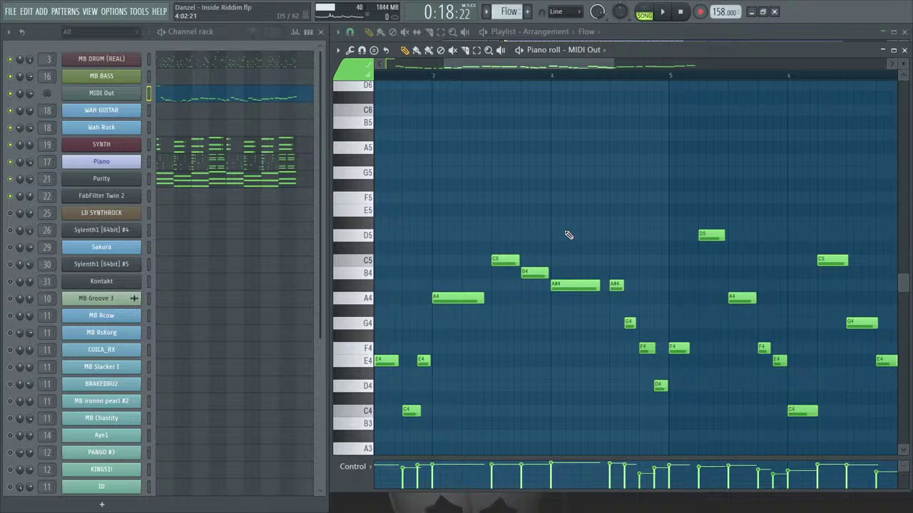
key("space")
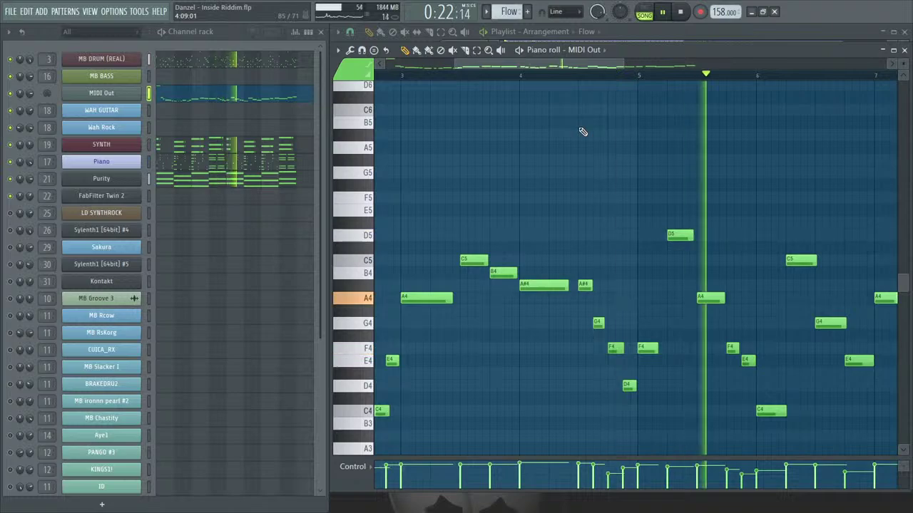
key("space")
left_click_drag(559, 63, 592, 62)
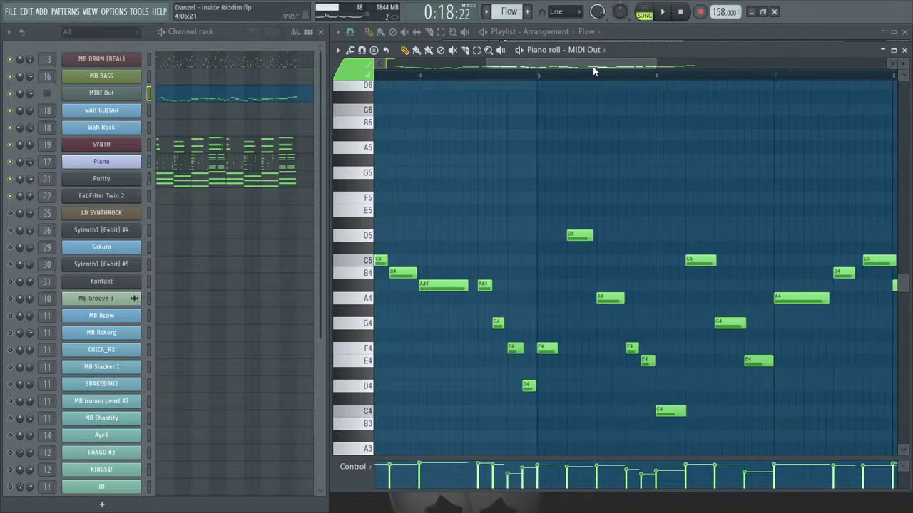
Play the melody from bar 5 through to its final notes.
left_click(536, 77)
key("space")
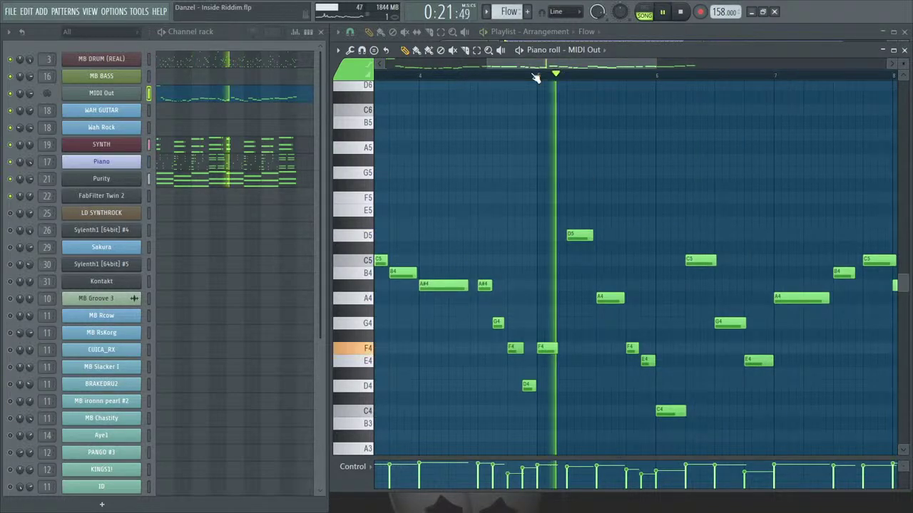
left_click_drag(536, 75, 638, 72)
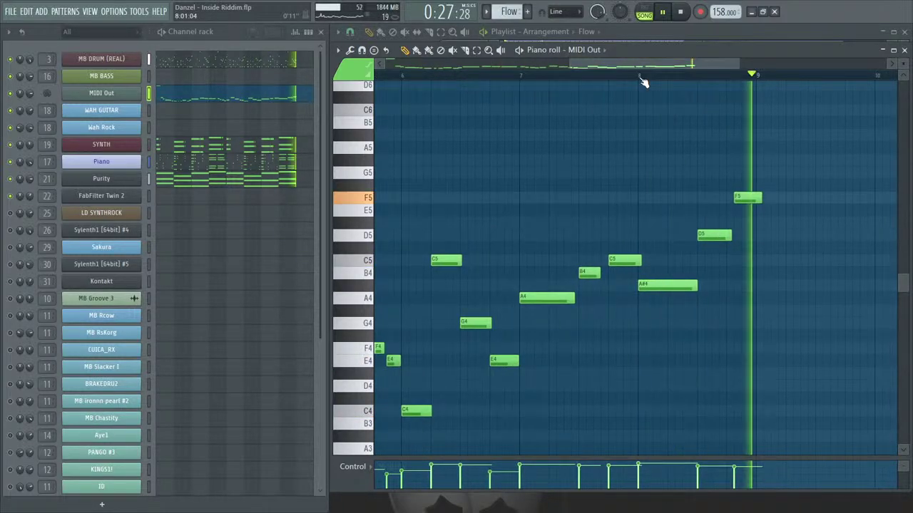
key("space")
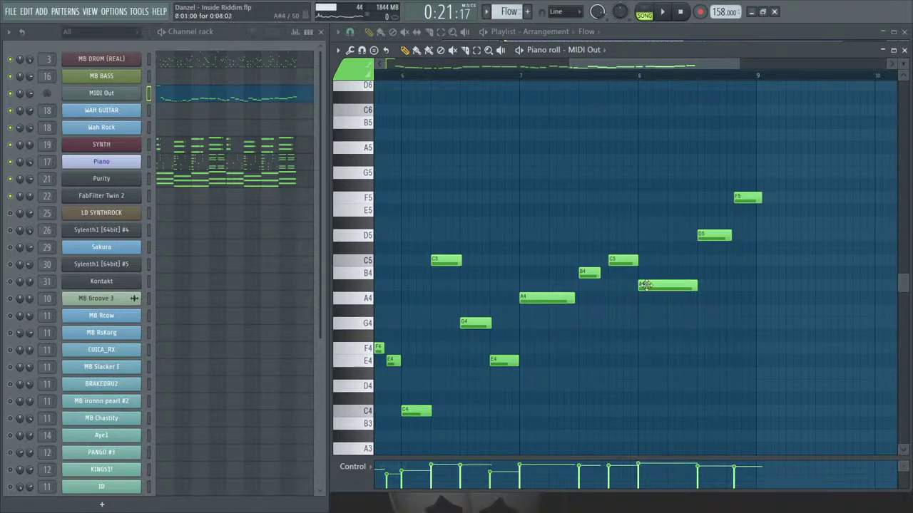
Move the final F5 note slightly earlier so it ends at bar 9, and shorten the D5 before it to meet its start.
left_click_drag(752, 198, 745, 198)
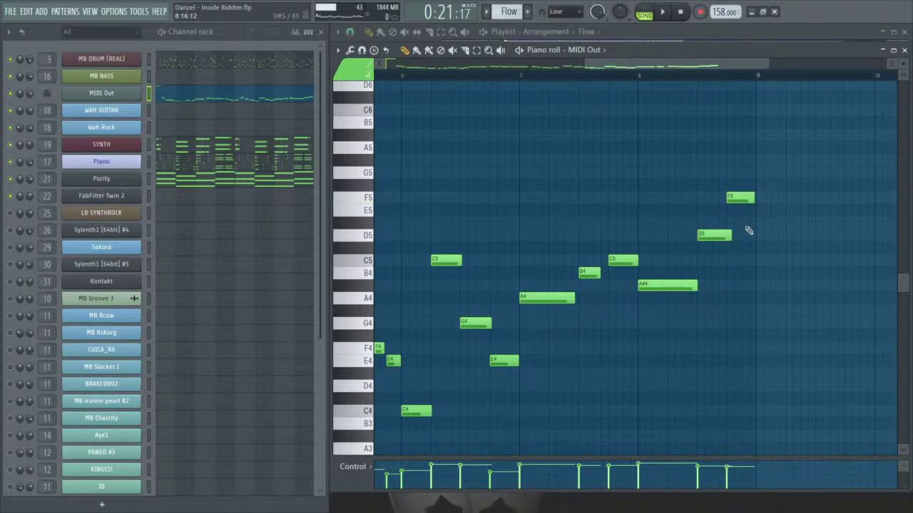
left_click_drag(729, 236, 722, 236)
left_click_drag(701, 69, 505, 53)
left_click_drag(573, 64, 783, 64)
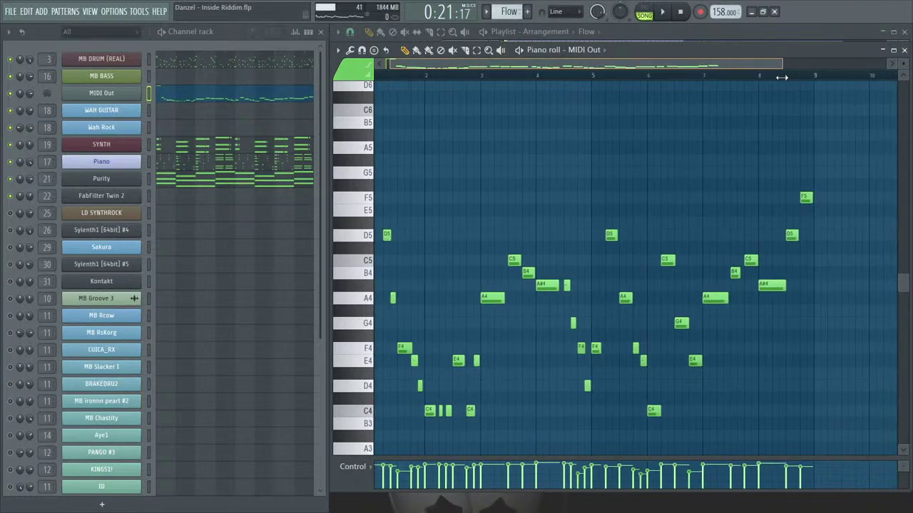
Highlight every B4 note to check where they occur in the melody, and clear the selection.
left_click(364, 275)
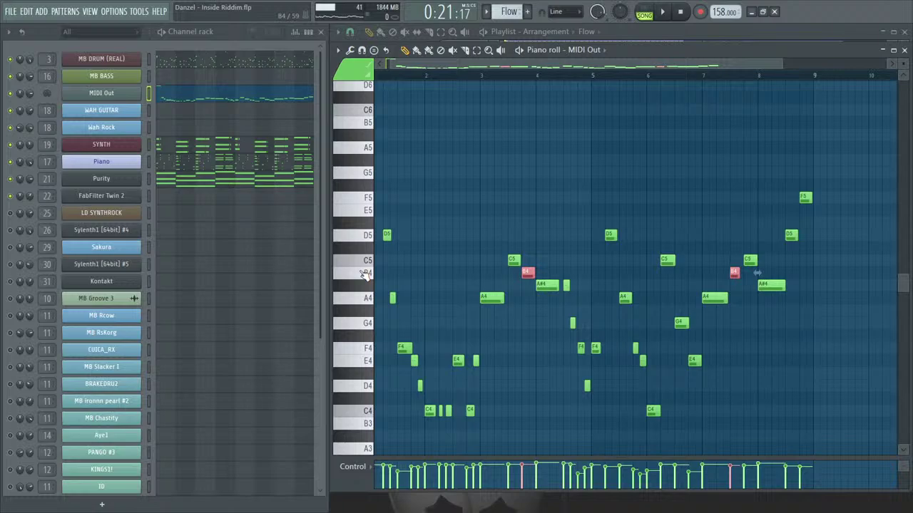
left_click_drag(604, 72, 595, 71)
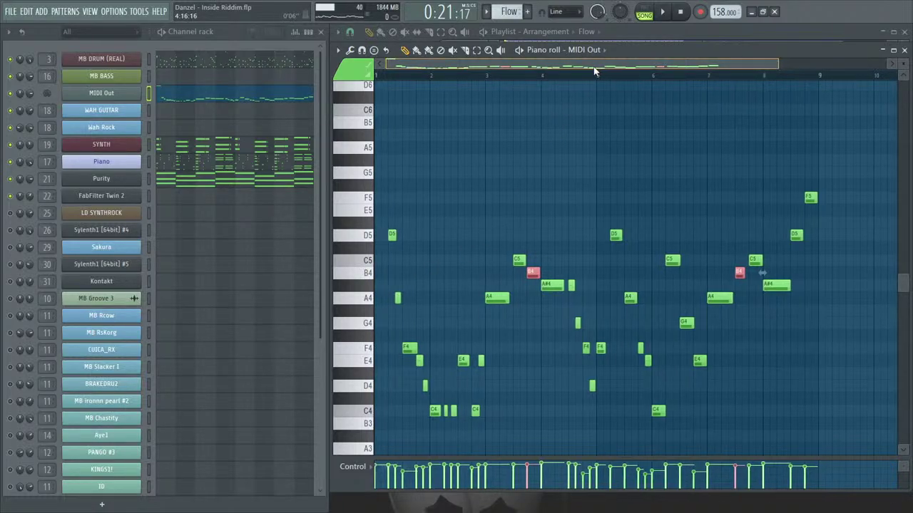
key("ctrl+d")
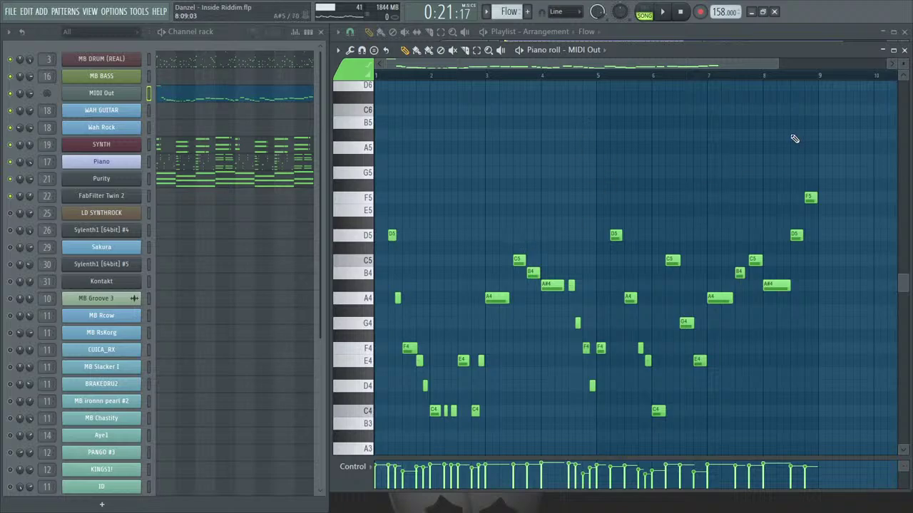
Return to the arrangement and listen to the second half of the Flow section up to the start of Chill.
left_click(905, 50)
key("space")
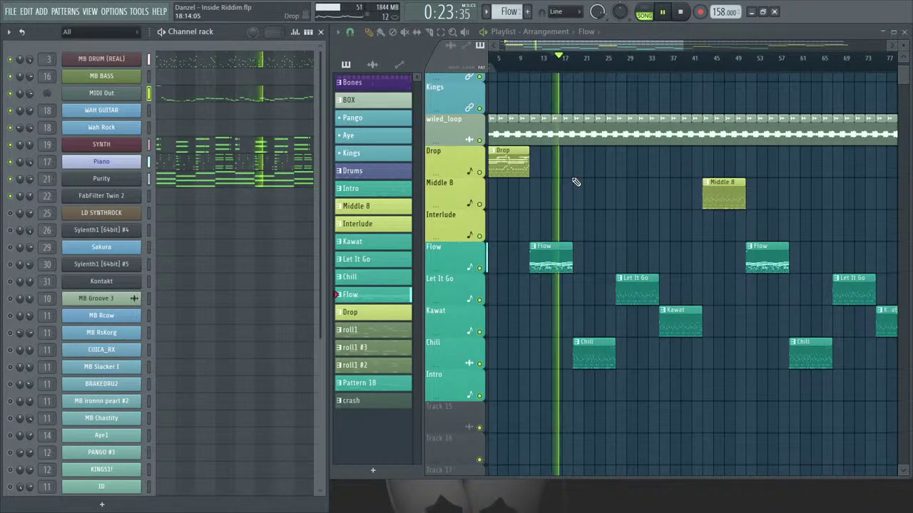
key("KP_Subtract")
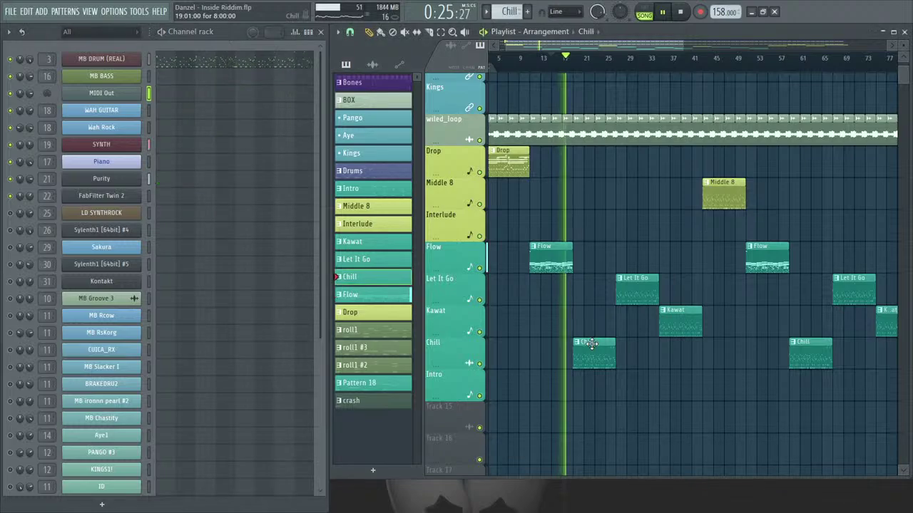
left_click(563, 268)
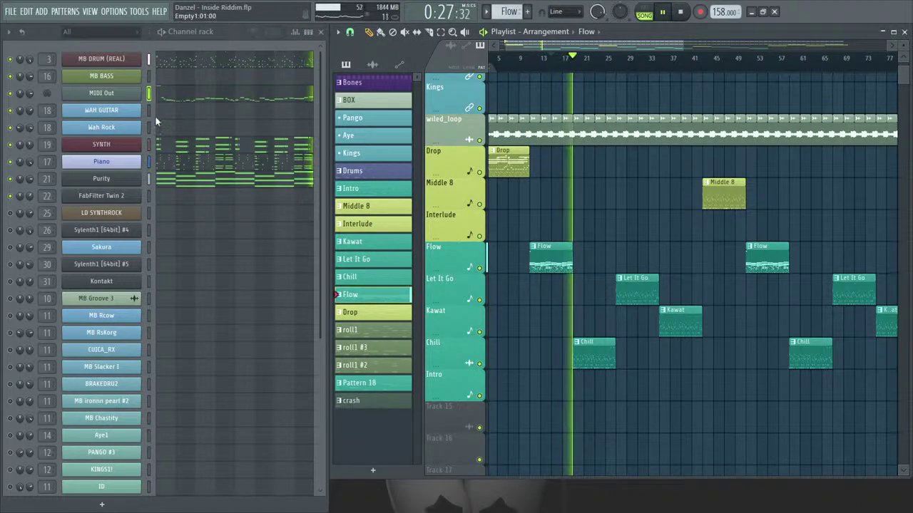
key("space")
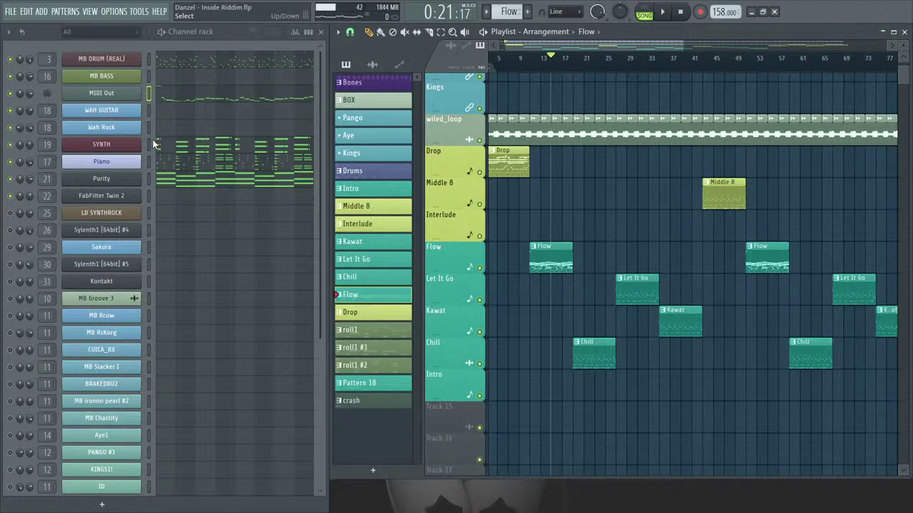
Copy the MIDI Out, SYNTH, Piano and Purity parts from Flow into Chill, and delete all the copied MIDI Out notes.
left_click(150, 144)
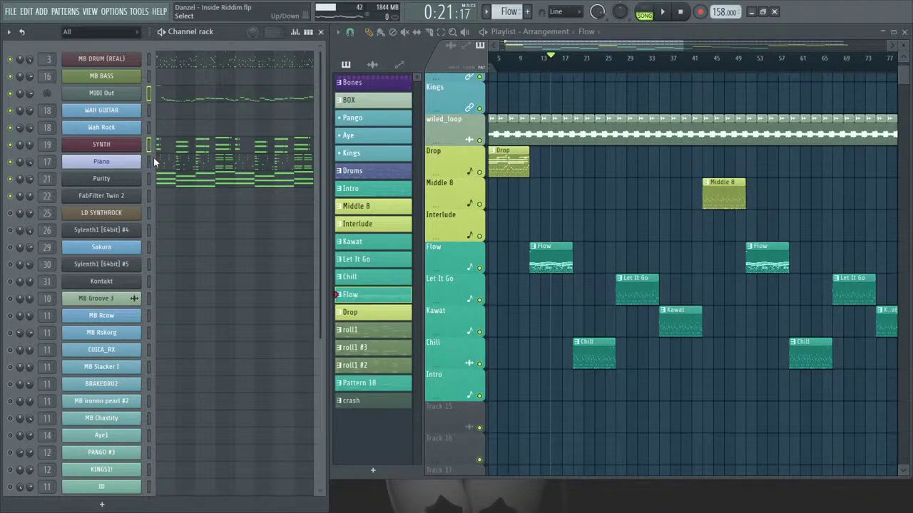
left_click(605, 350)
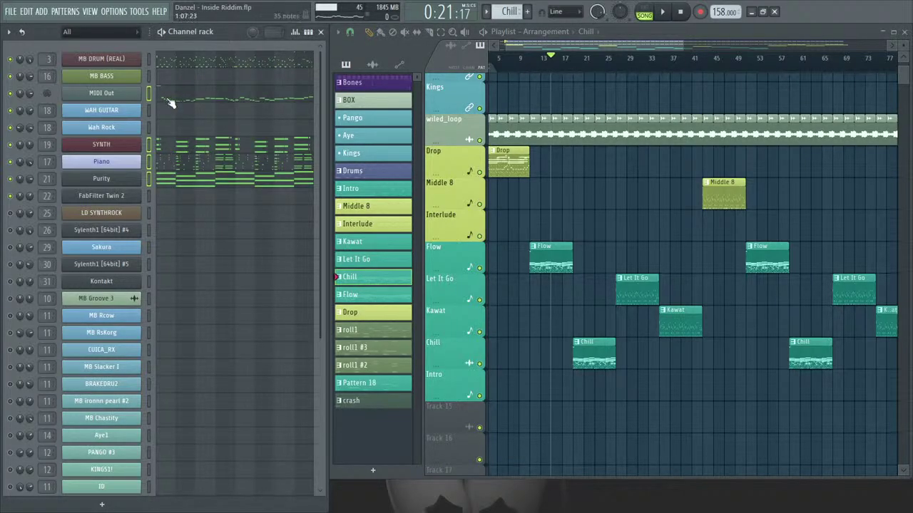
left_click(171, 95)
key("ctrl+a")
key("Delete")
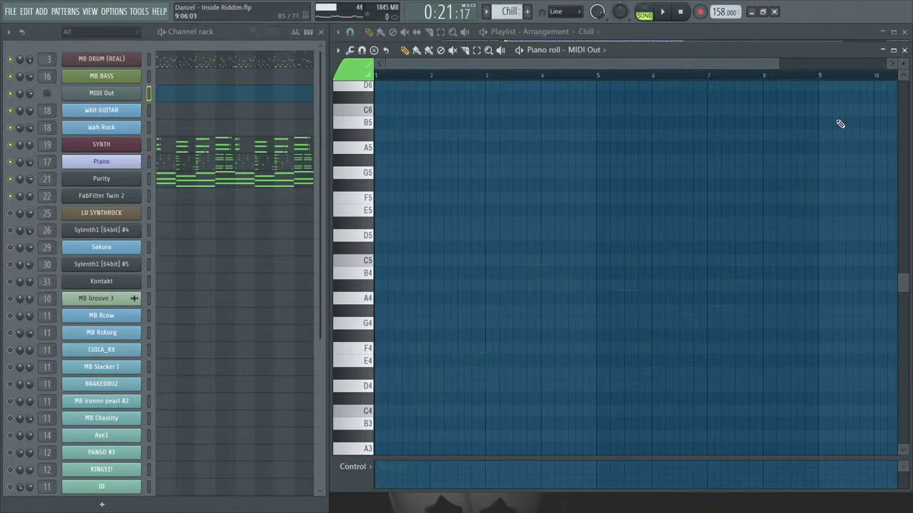
left_click(904, 50)
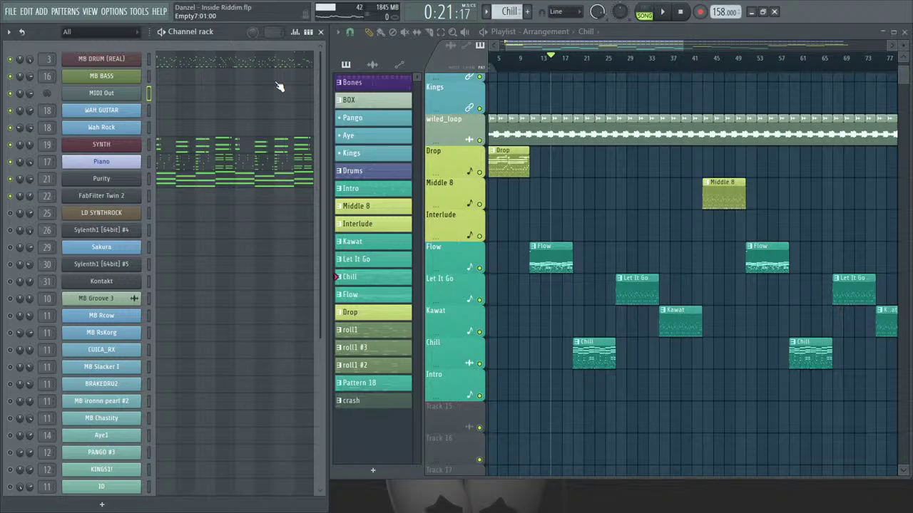
key("x")
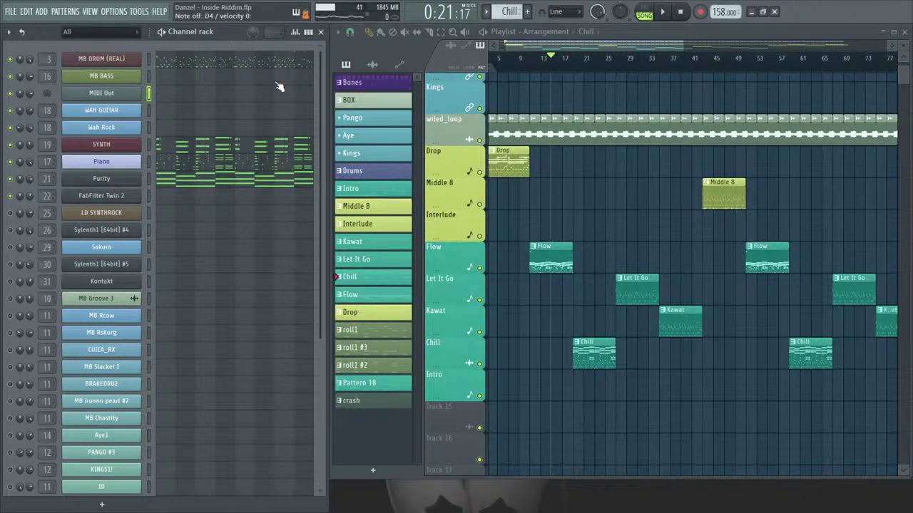
key("space")
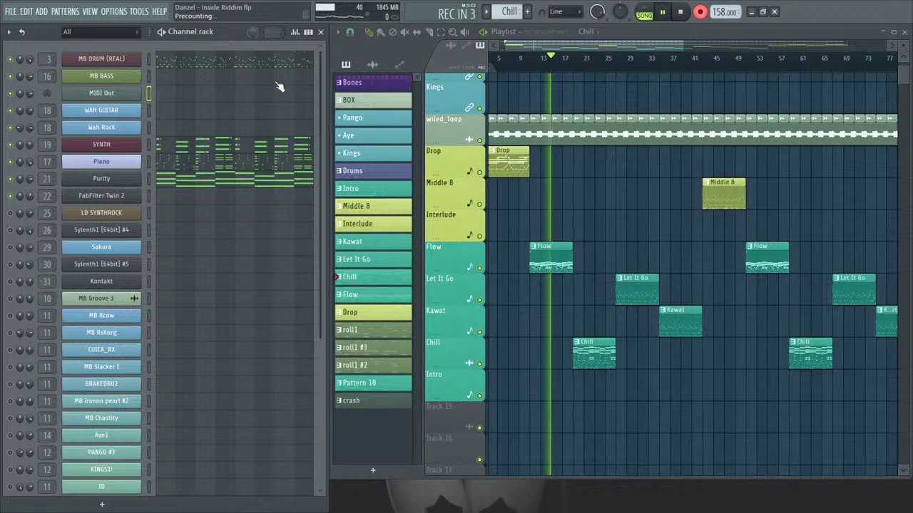
key("space")
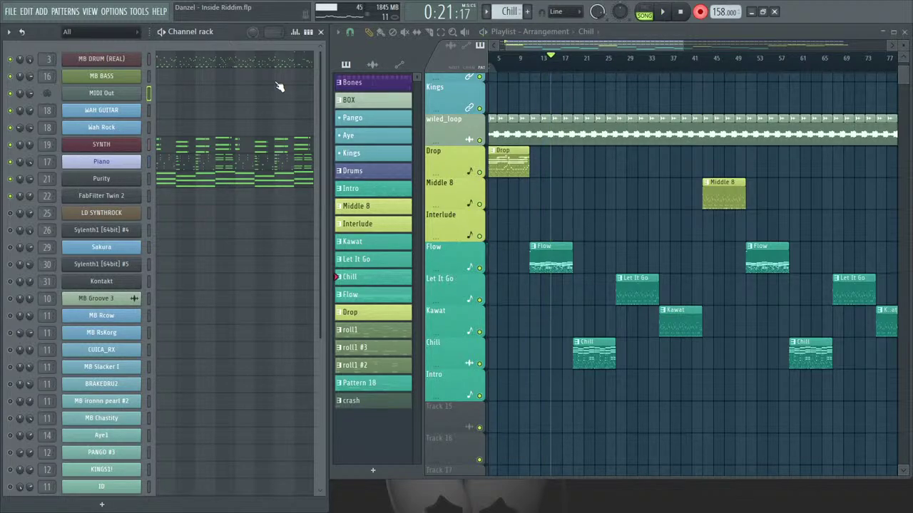
Record a new MIDI Out melody over the Chill section, starting at bar 19 of the arrangement.
mouse_move(575, 60)
left_mouse_down()
mouse_move(587, 63)
mouse_move(578, 64)
left_mouse_up()
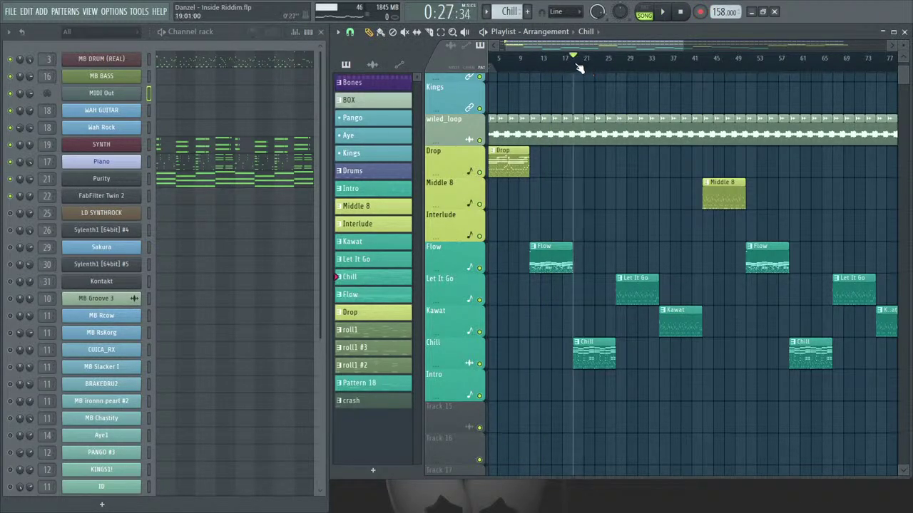
left_click(219, 36)
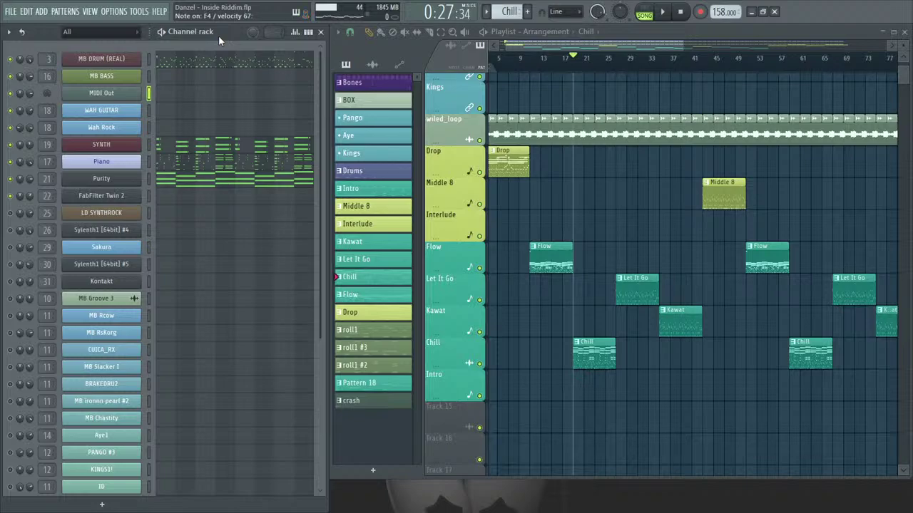
key("space")
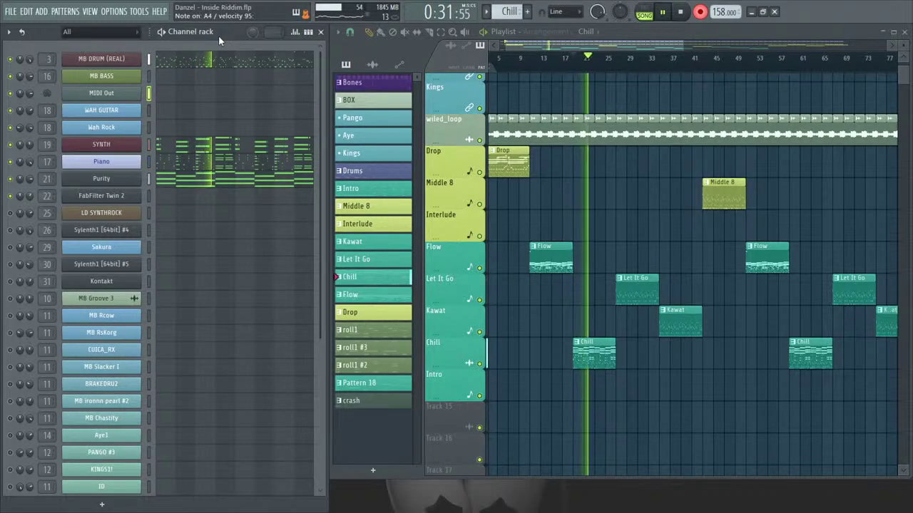
key("space")
Open the recorded Chill melody for MIDI Out in the piano roll and play its opening.
left_click(218, 99)
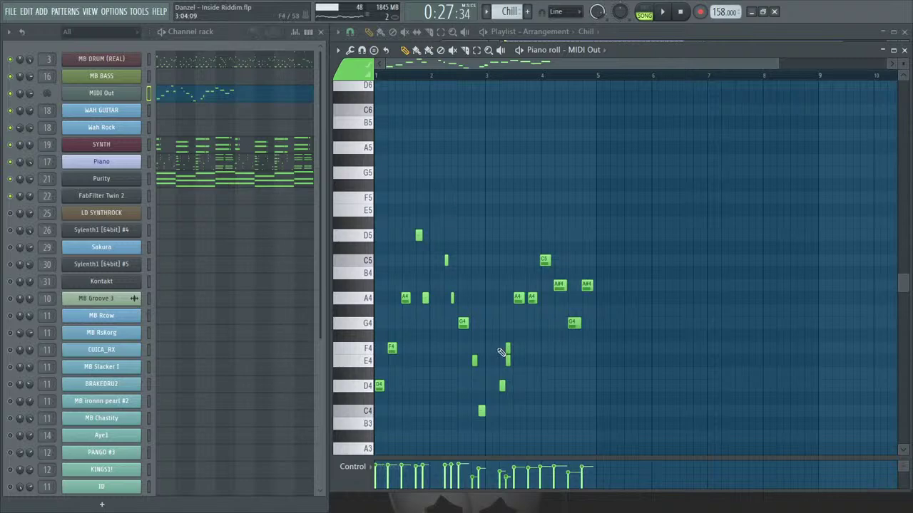
key("space")
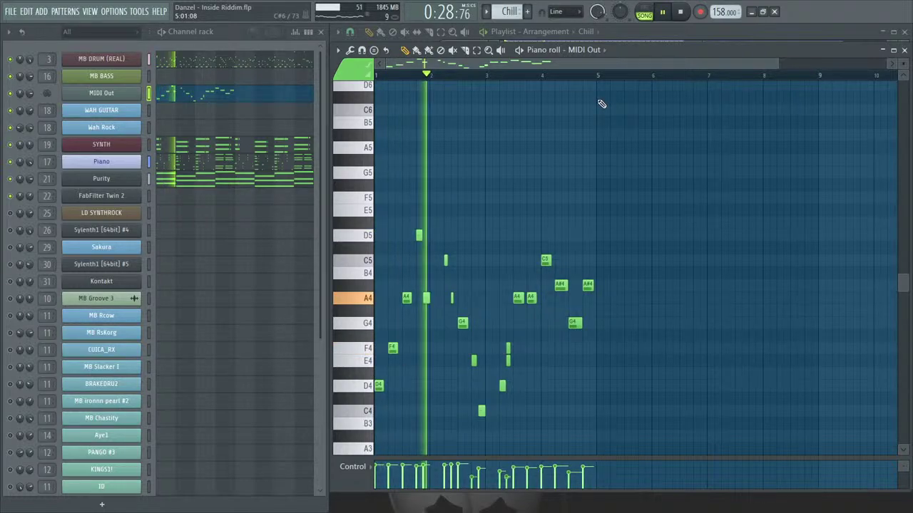
key("space")
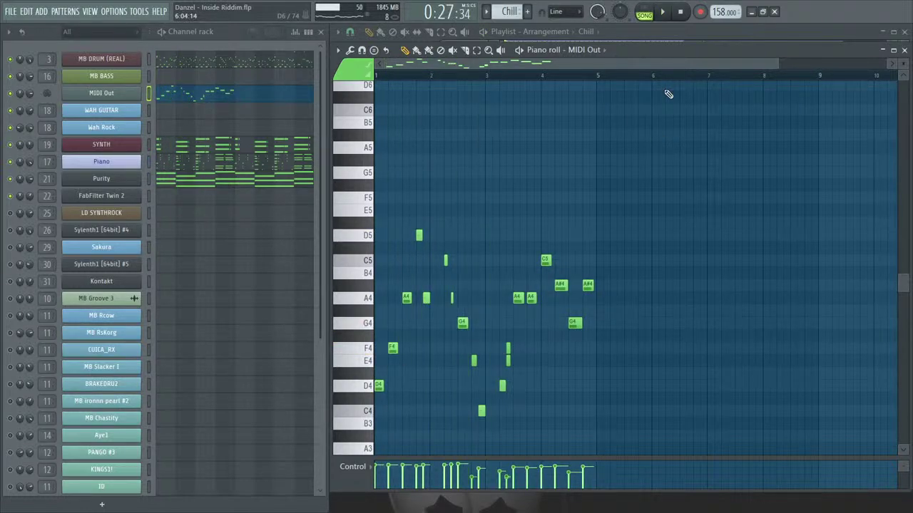
Delete the short E4 note that overlaps the F4 in bar 3.
left_click_drag(777, 61, 559, 63)
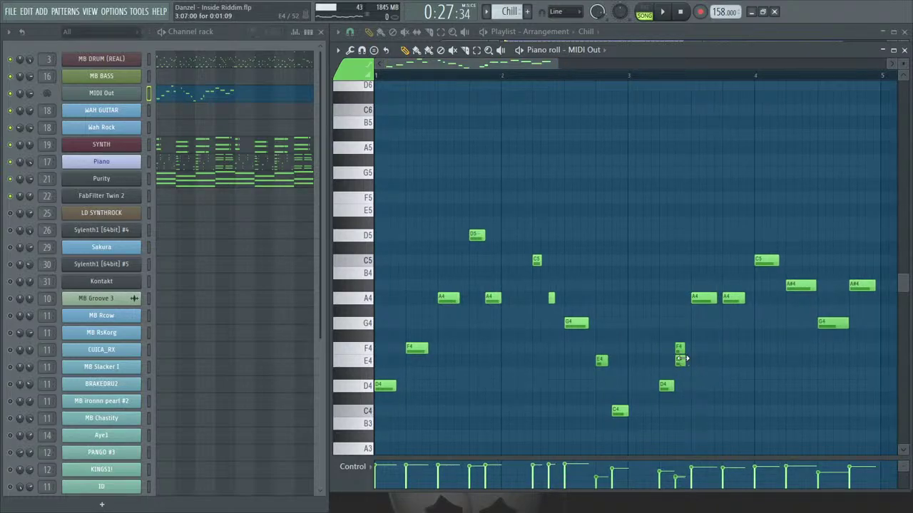
left_click_drag(522, 66, 556, 68)
left_click(526, 347)
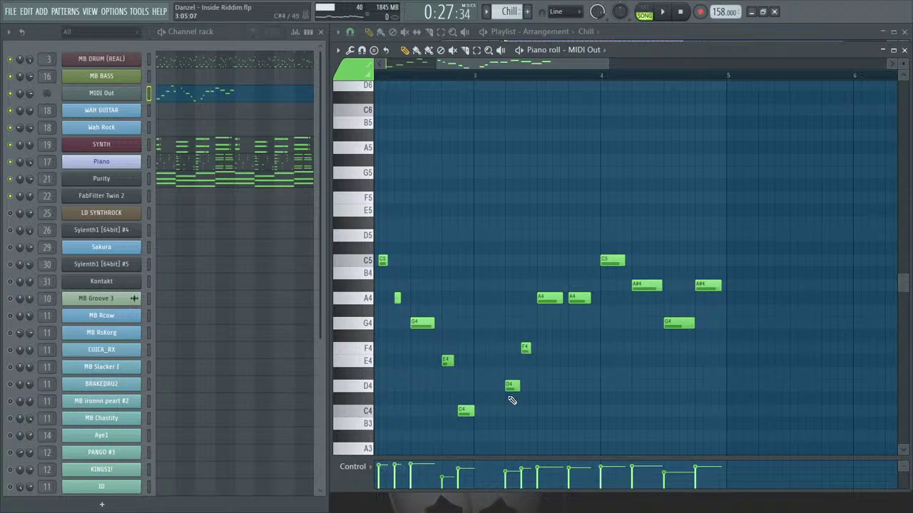
Set the playback position to bar 3 and listen to the Chill melody from there.
left_click_drag(509, 388, 478, 86)
key("space")
key("space")
key("space")
Try the D4 note in bar 3 at E4 during playback, and return it to D4.
left_click_drag(513, 391, 513, 357)
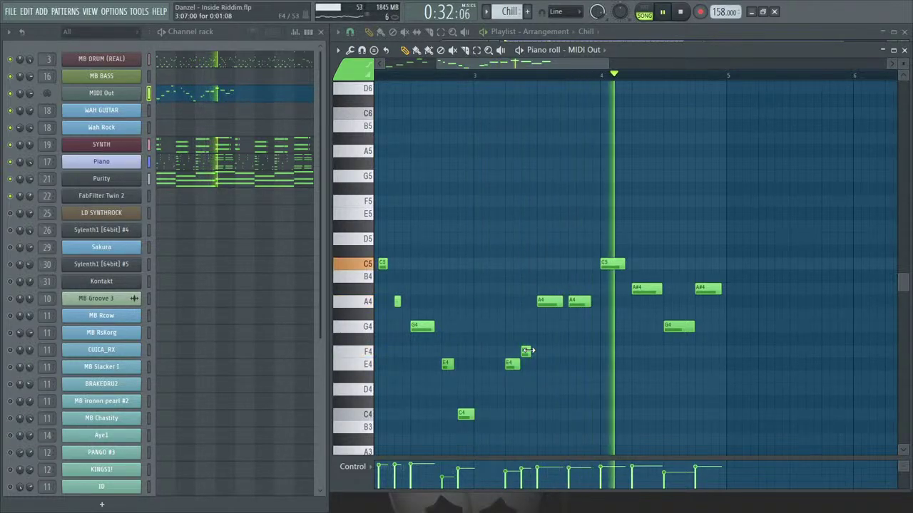
key("space")
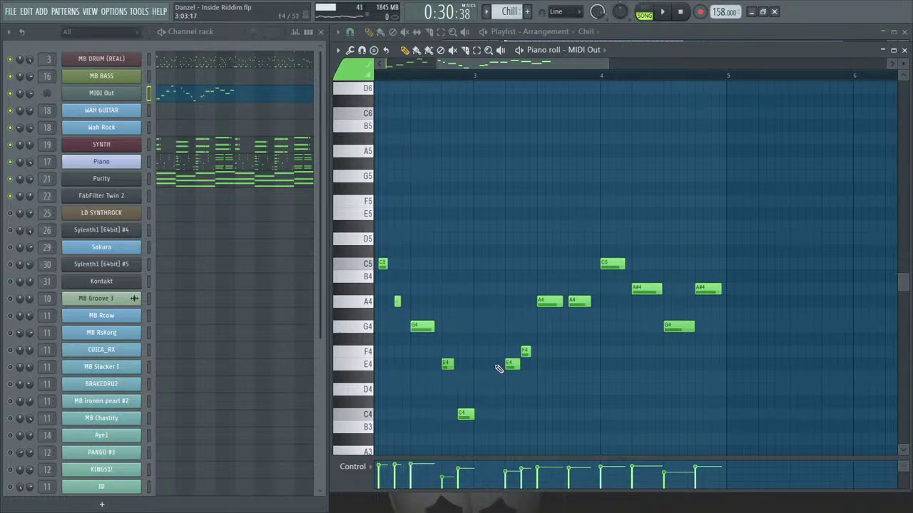
left_click_drag(508, 366, 509, 390)
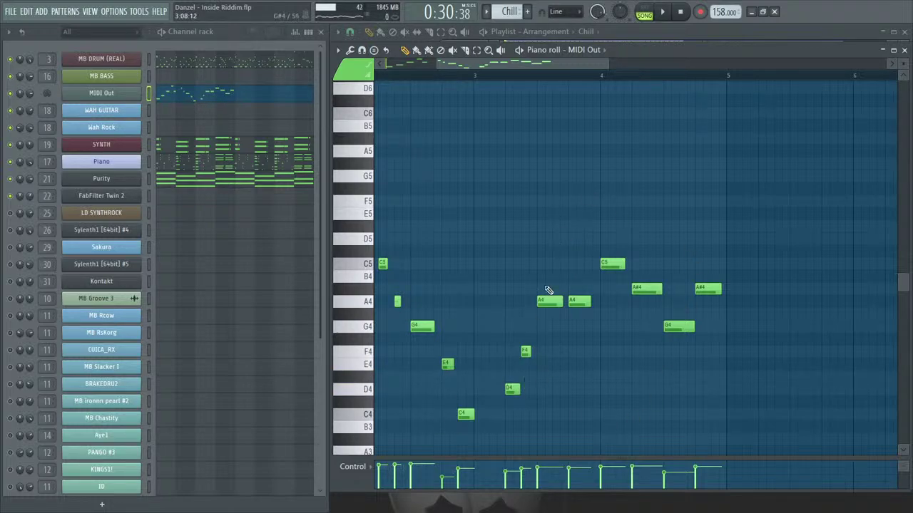
Raise the D4 note in bar 3 to E4, extend the following F4 to the start of A4, and play from bar 3.
left_click_drag(589, 285, 482, 431)
left_click(559, 392)
left_click_drag(519, 387, 513, 360)
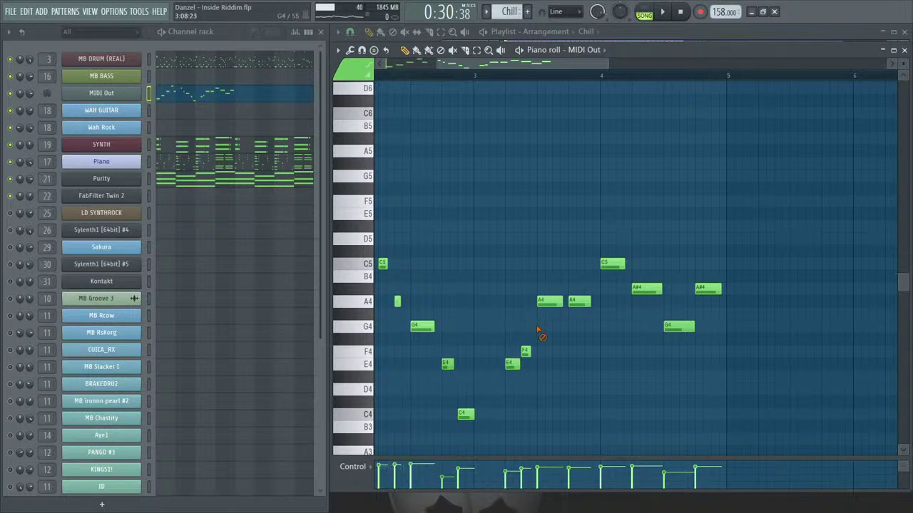
left_click_drag(508, 60, 526, 137)
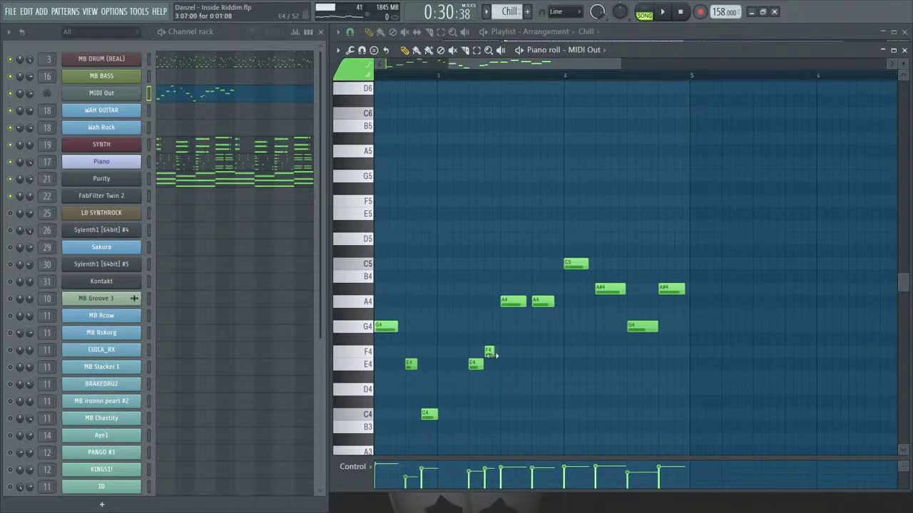
key("space")
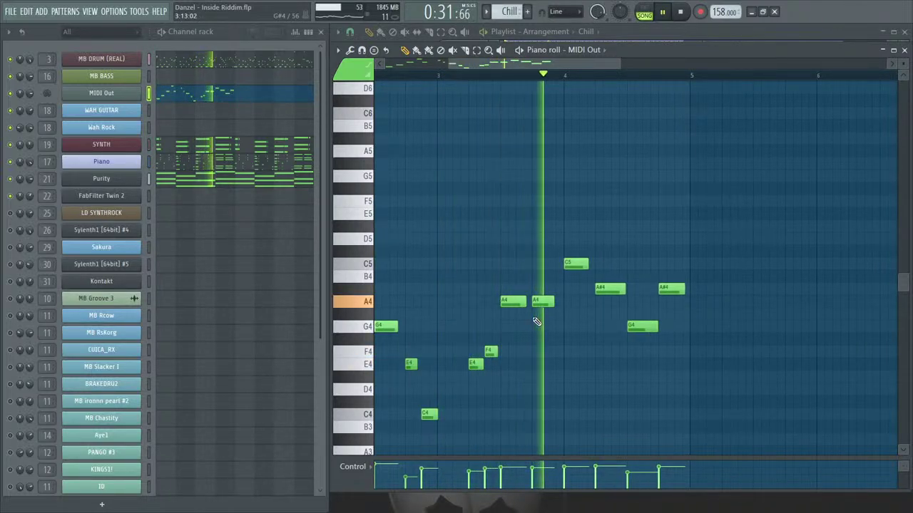
Lower the second A4 in bar 3 to G4, shorten it, add a short A4 after it, and play from bar 3.
left_click_drag(537, 300, 537, 324)
key("space")
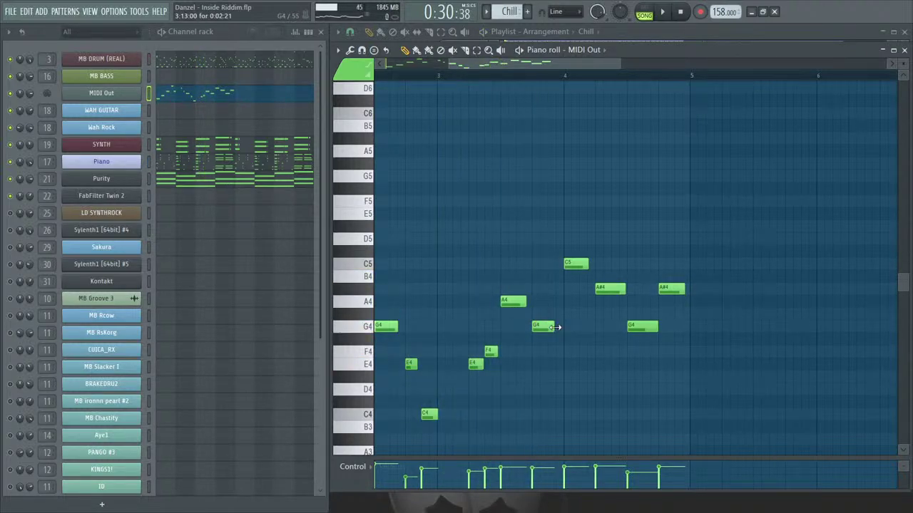
left_click(550, 302)
key("space")
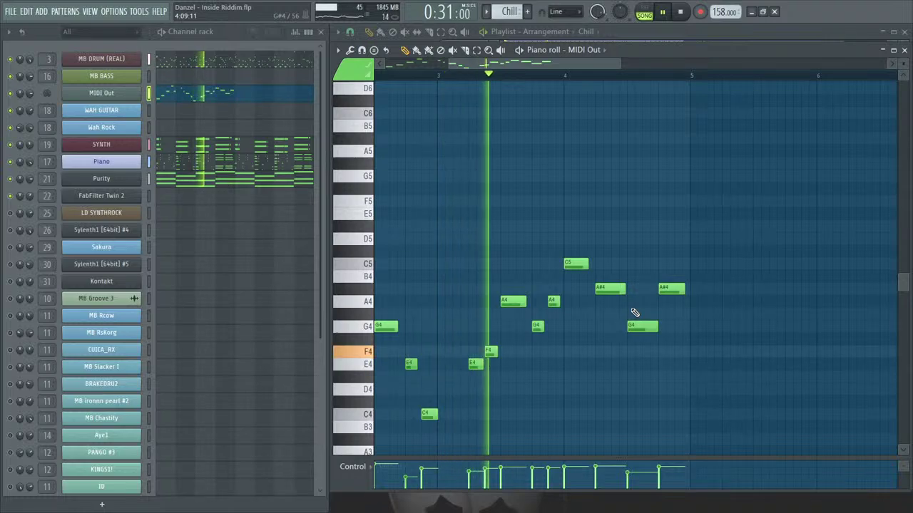
Lower the C5 at the start of bar 4 to A#4, raise the following A#4 to D5, and play the melody.
key("space")
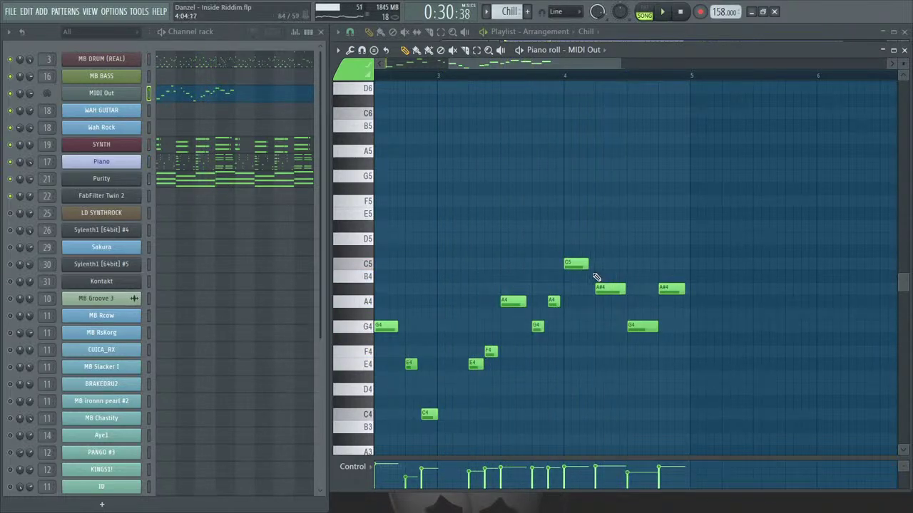
left_click_drag(566, 262, 566, 287)
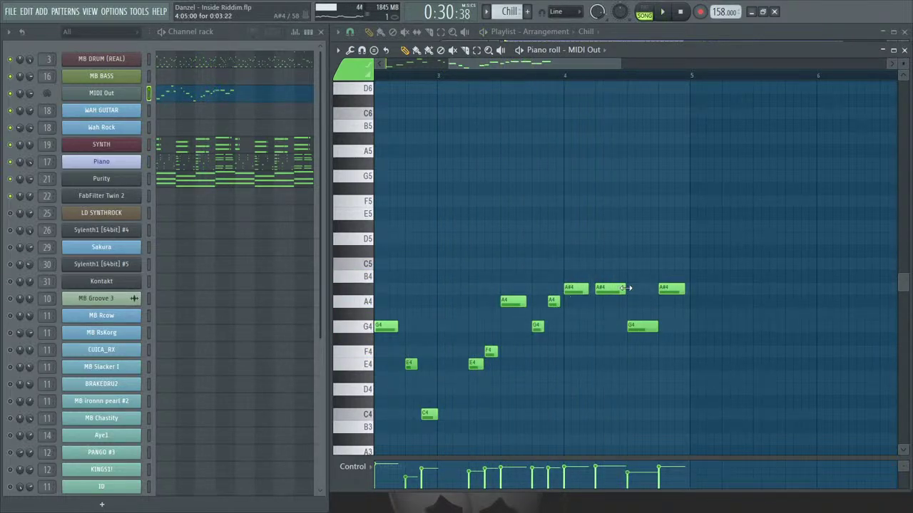
key("space")
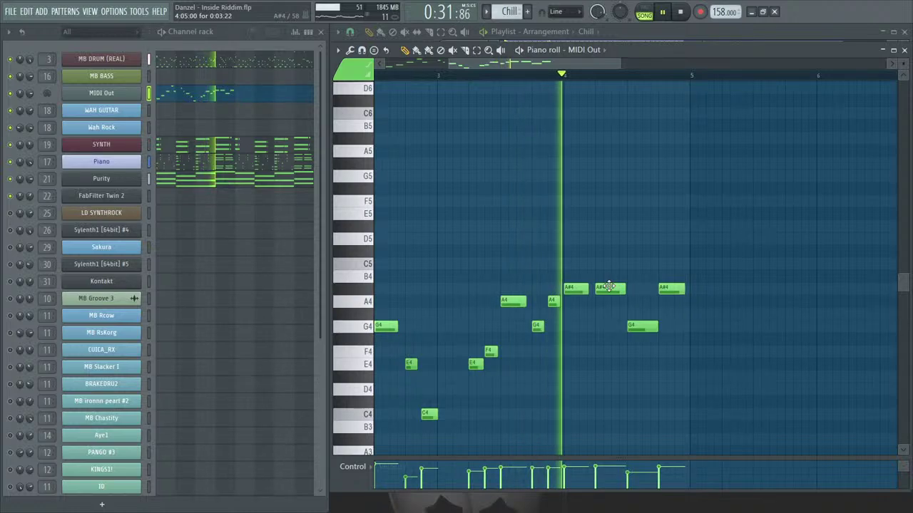
key("space")
left_click_drag(608, 287, 612, 239)
key("space")
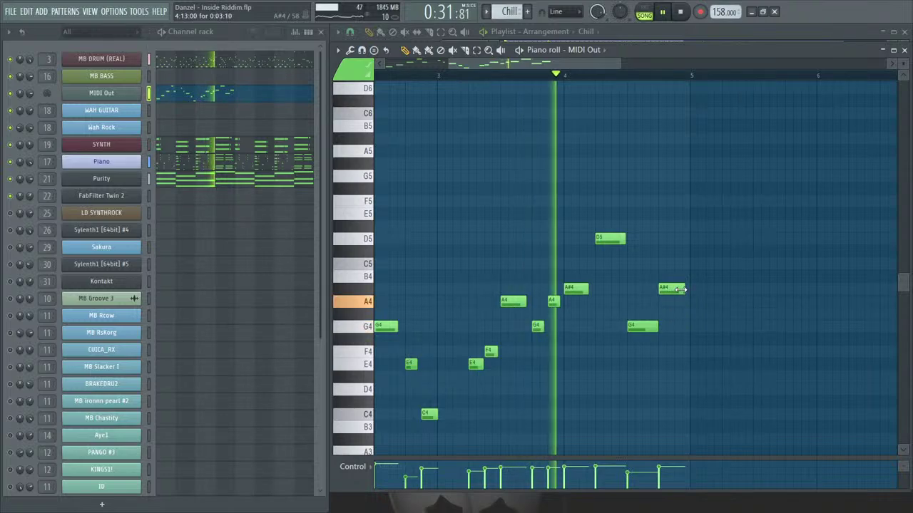
Shorten the last A#4 in bar 4 and add a short D#5 note after it.
key("space")
key("space")
left_click(674, 238)
left_click_drag(674, 238, 673, 225)
key("space")
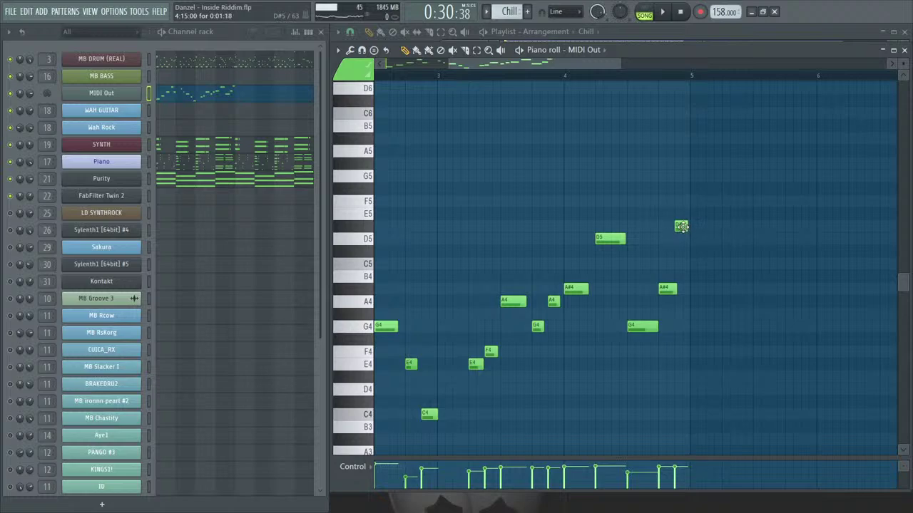
Raise the short last note of bar 4 to F5, play it, and extend it to the end of the bar.
double_click(681, 226)
key("Escape")
left_click_drag(683, 228, 682, 201)
key("space")
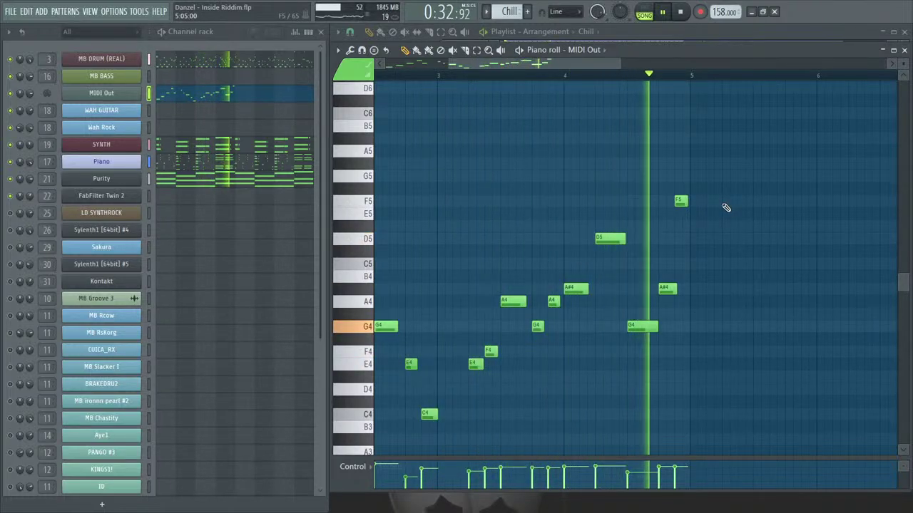
key("space")
left_click(681, 201)
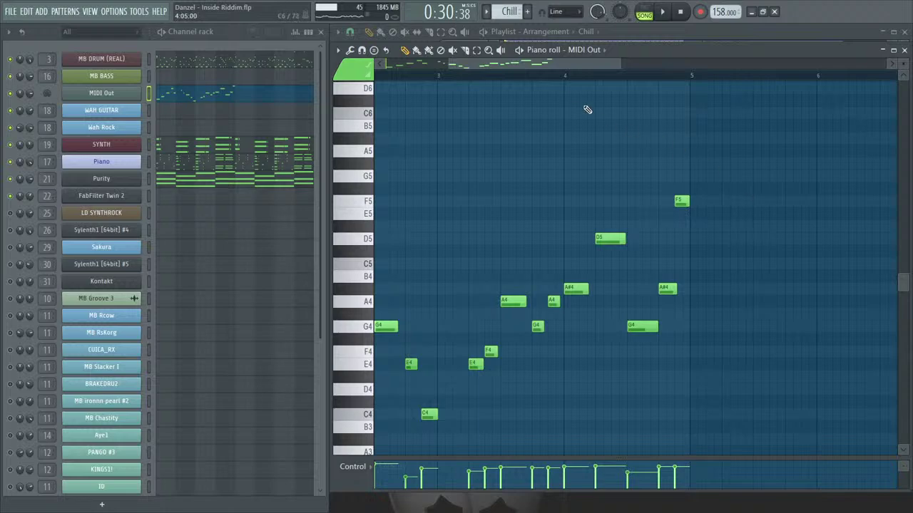
Duplicate the four-bar melody into bars 5 to 8 and listen to the transition into bar 5.
left_click_drag(566, 71, 499, 71)
left_click_drag(554, 65, 606, 65)
left_click_drag(367, 136, 419, 422)
key("space")
left_click(692, 228)
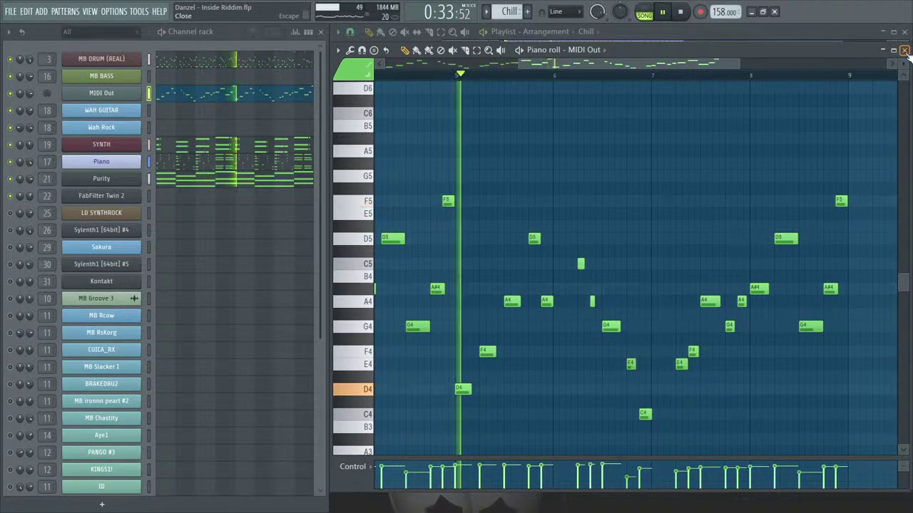
key("space")
Rework the opening of bar 5 into D5, a short C5, a short A4 and an F4, and play the result.
left_click_drag(463, 392, 469, 240)
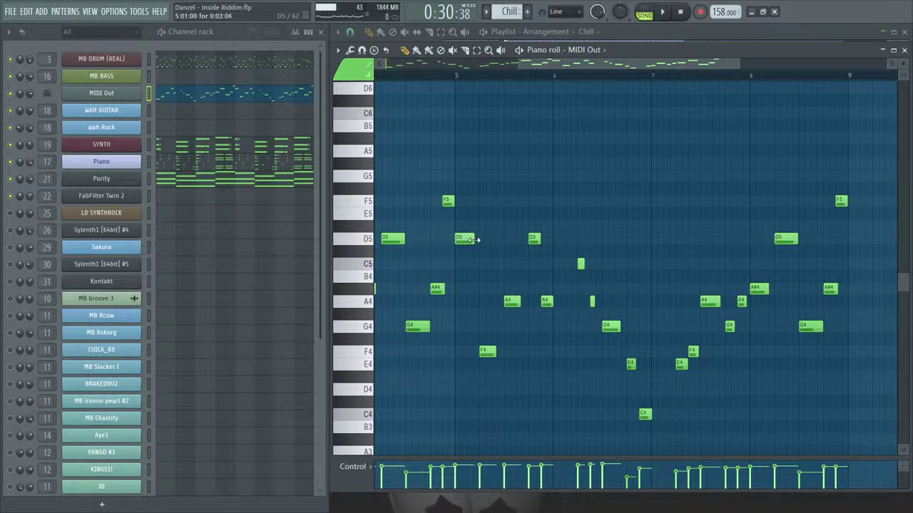
left_click_drag(487, 351, 492, 264)
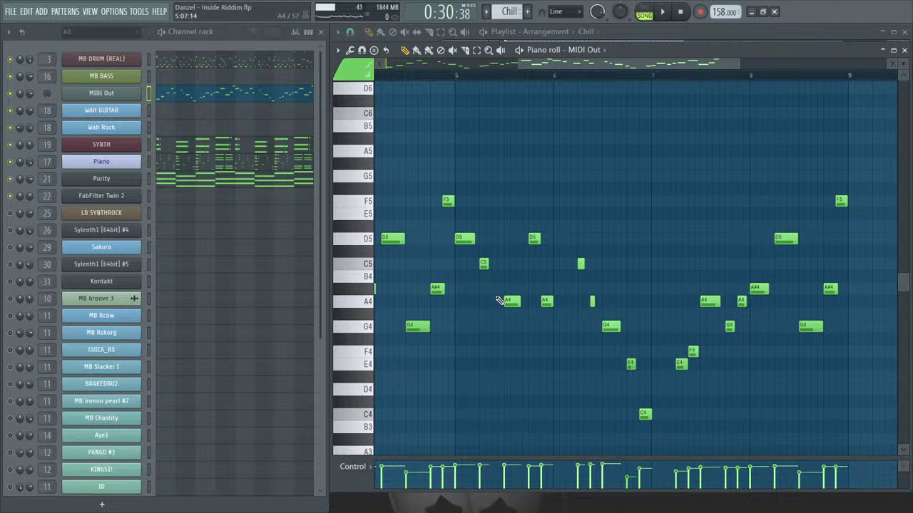
left_click_drag(508, 302, 513, 370)
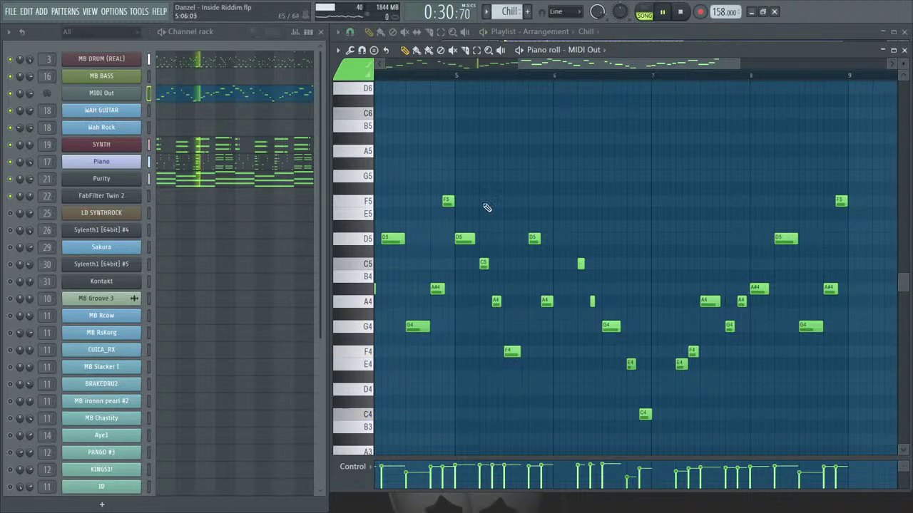
key("space")
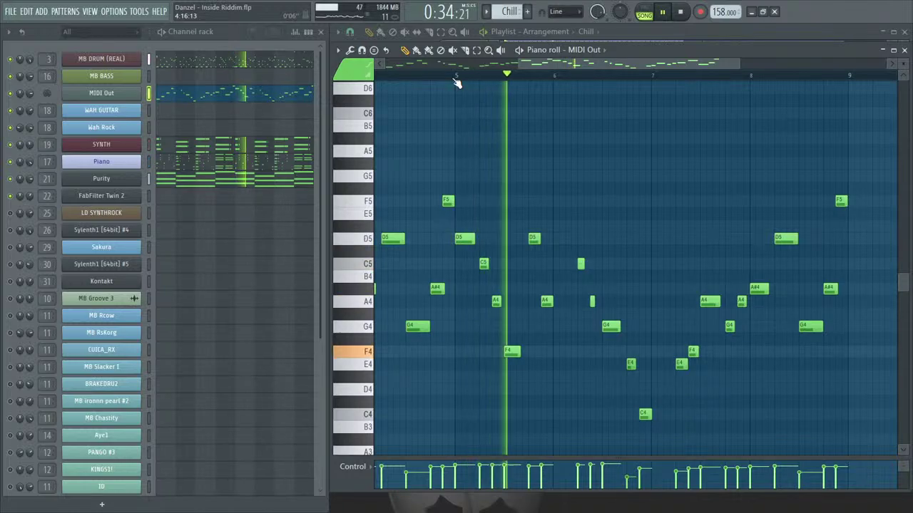
key("space")
key("space")
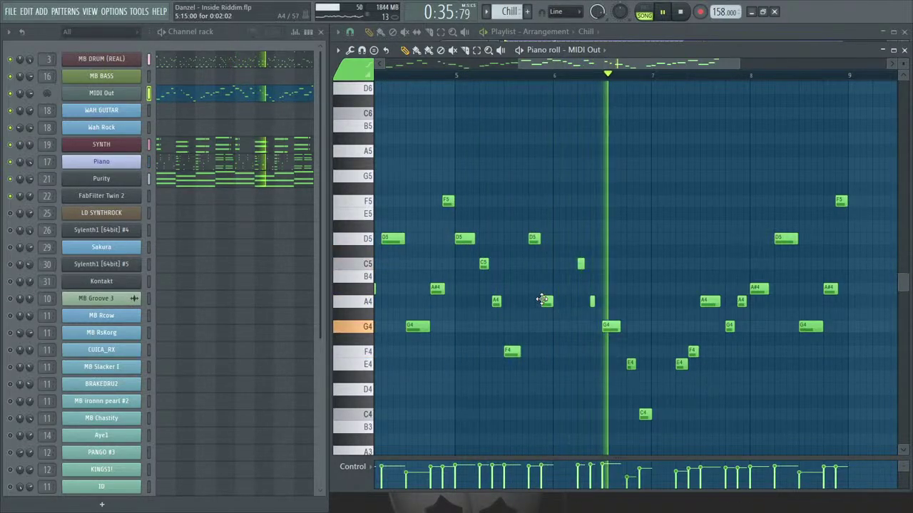
Extend the A4 at the end of bar 5 into the start of bar 6 and play the melody from bar 5.
key("space")
key("space")
left_click(903, 50)
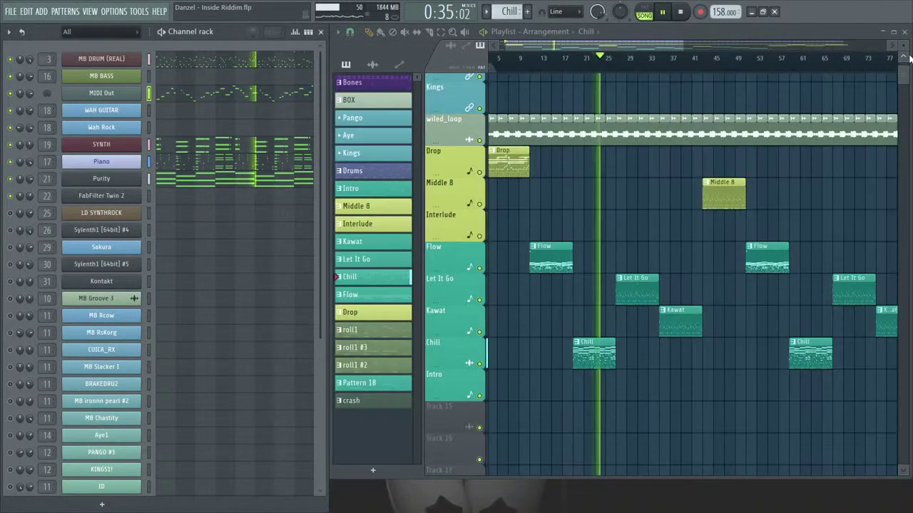
key("space")
key("F7")
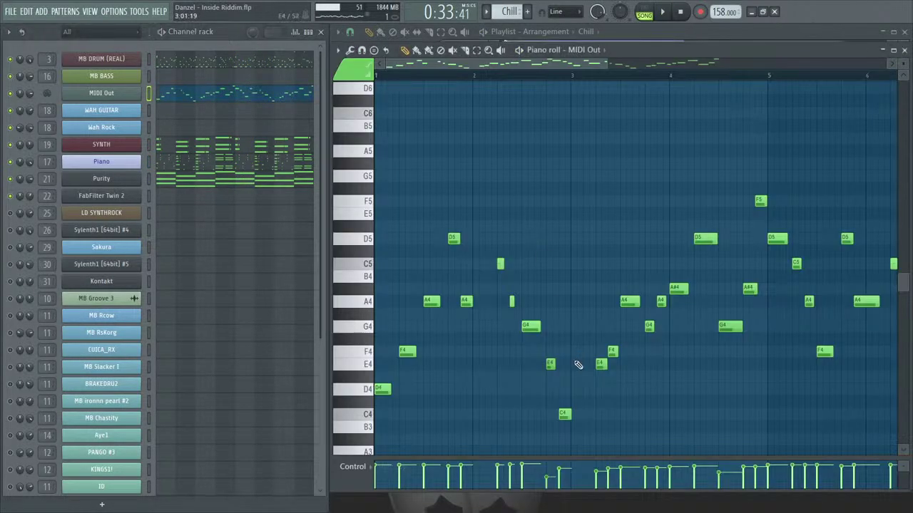
scroll(540, 63, "right", 4)
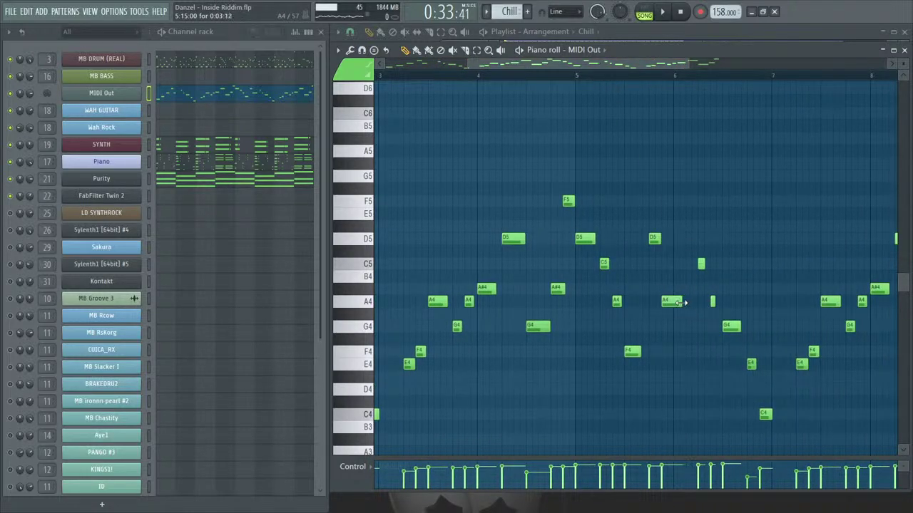
key("space")
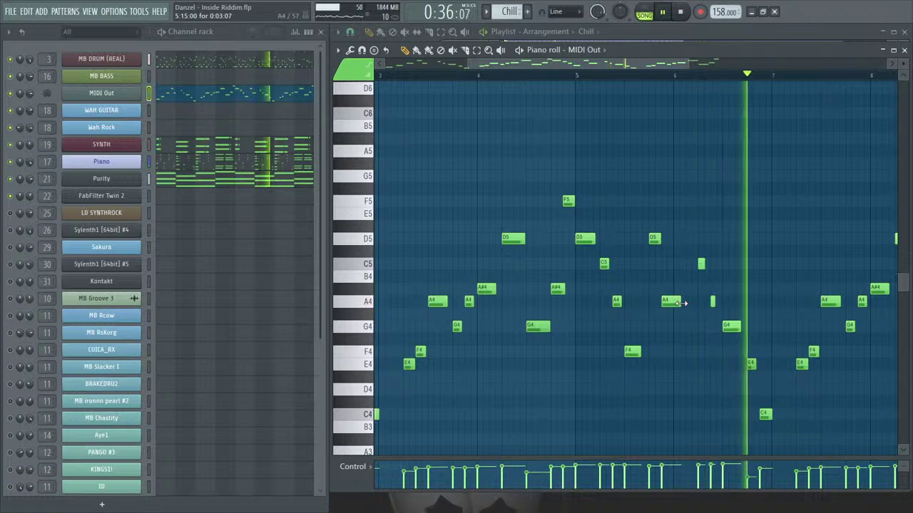
key("space")
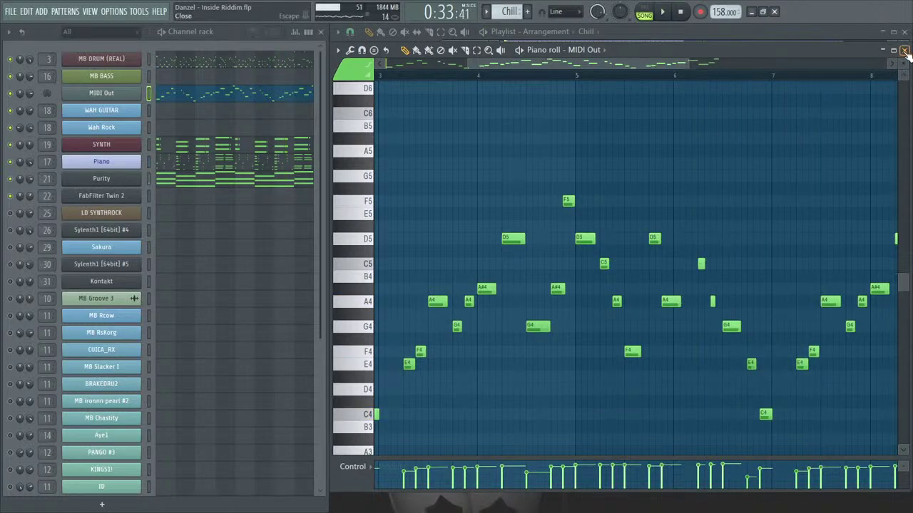
Close the piano roll, play the first Chill clip from its start, and select the Wah Rock channel.
left_click(905, 50)
left_click_drag(596, 57, 579, 67)
key("space")
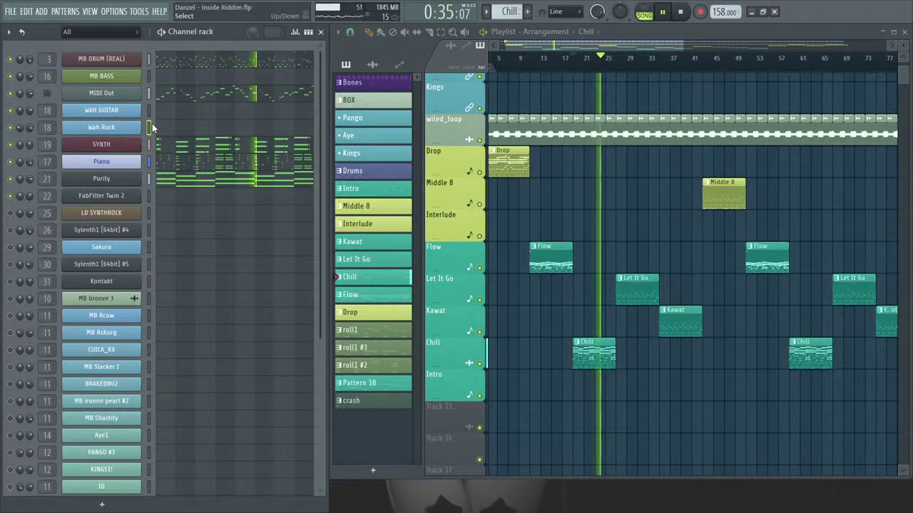
key("space")
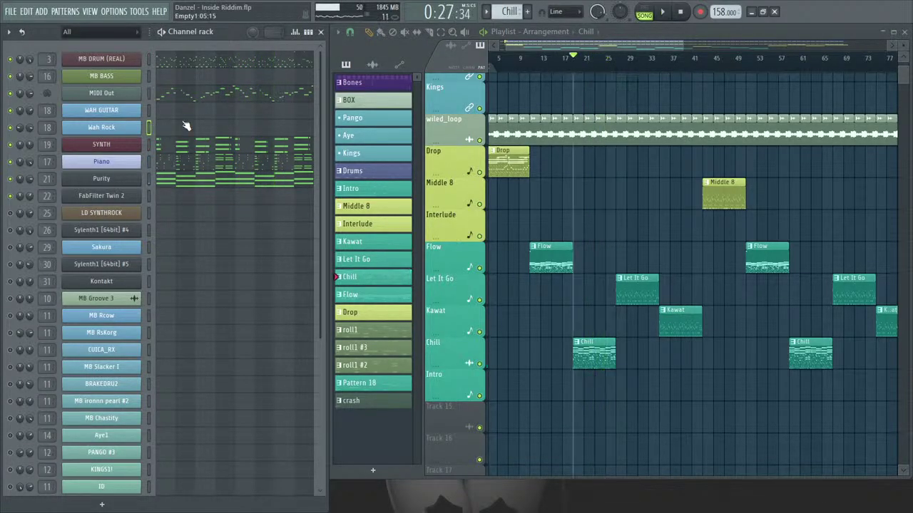
Record a Wah Rock melody over the Chill section and review its notes in the piano roll.
left_click_drag(677, 46, 602, 36)
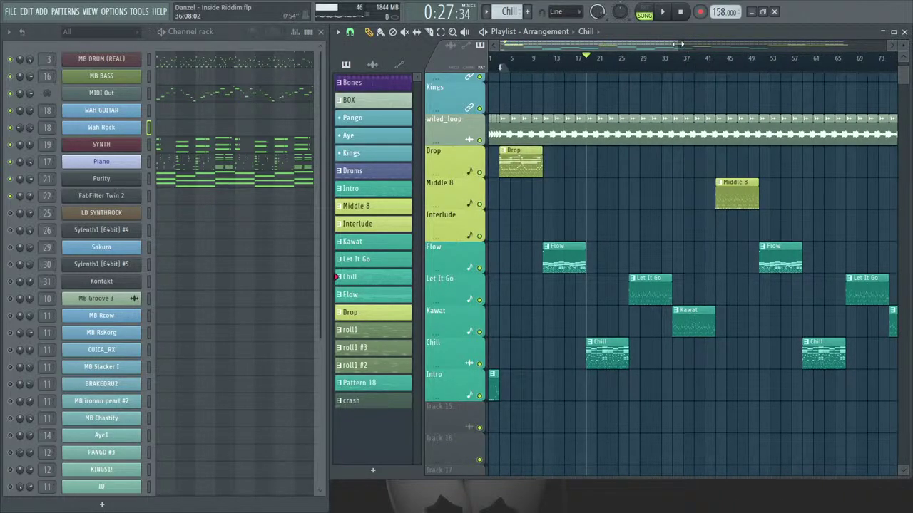
left_click_drag(680, 43, 845, 45)
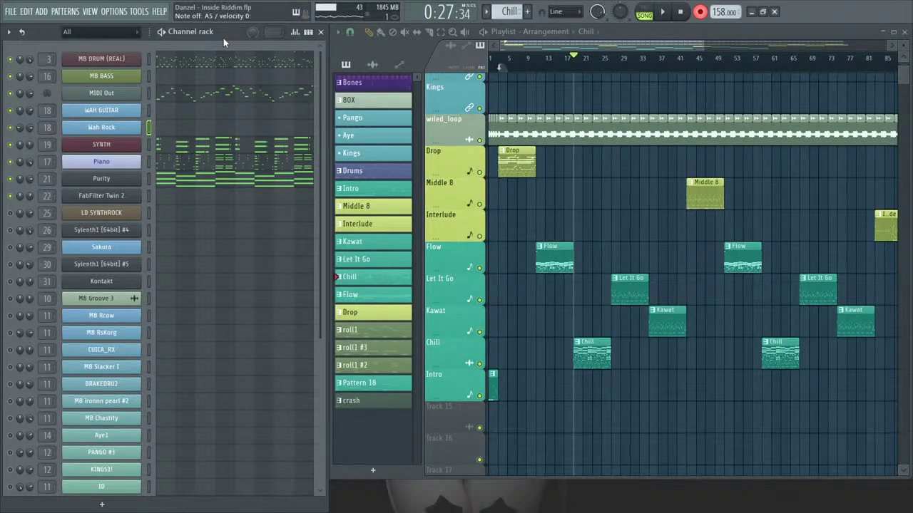
key("space")
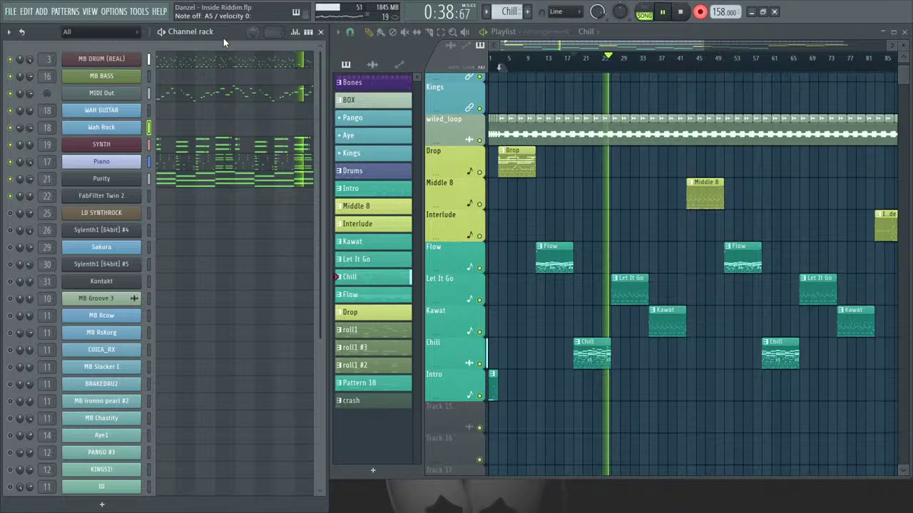
key("space")
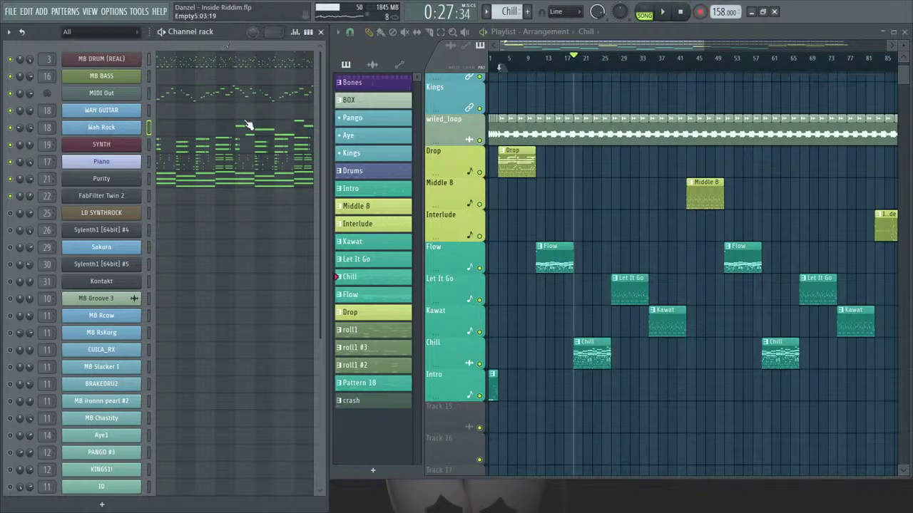
left_click(259, 130)
left_click(549, 67)
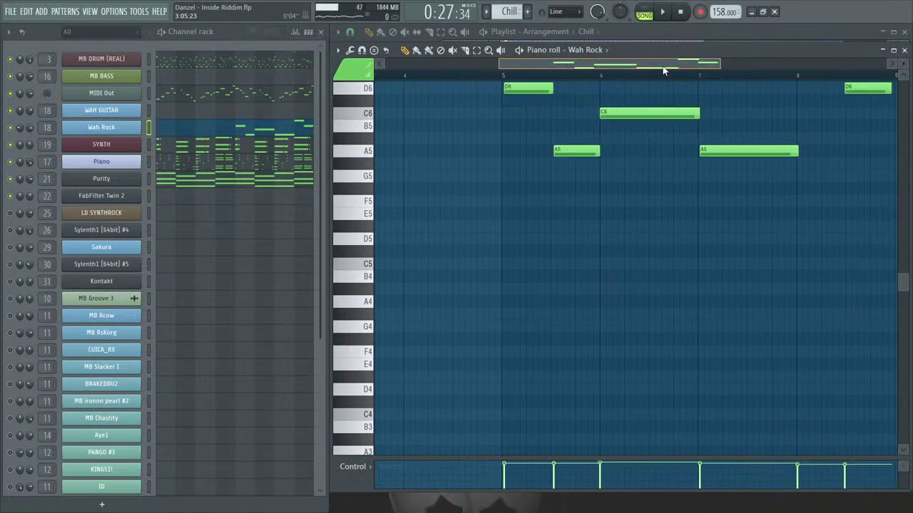
scroll(642, 214, "up", 4)
key("space")
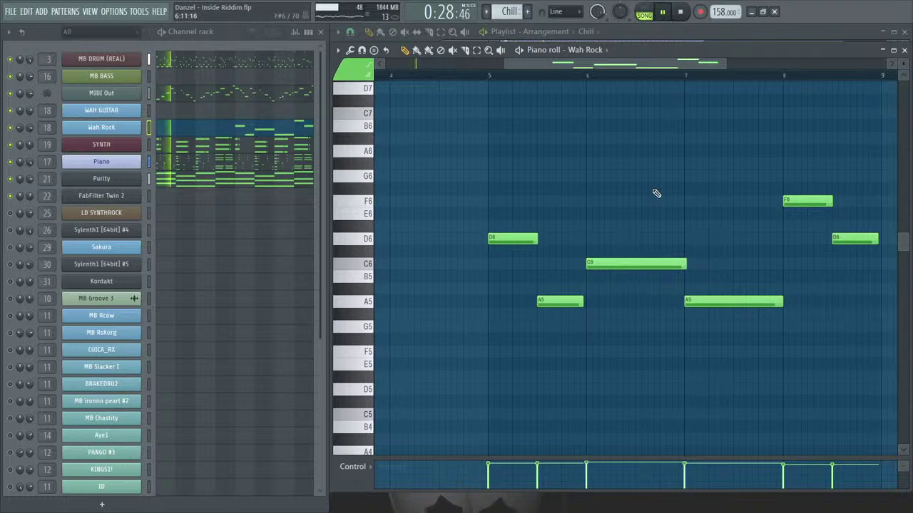
key("space")
Draw a short chord of F4, A4 and D5 at the start of bar 1 on the WAH GUITAR channel.
left_click(171, 114)
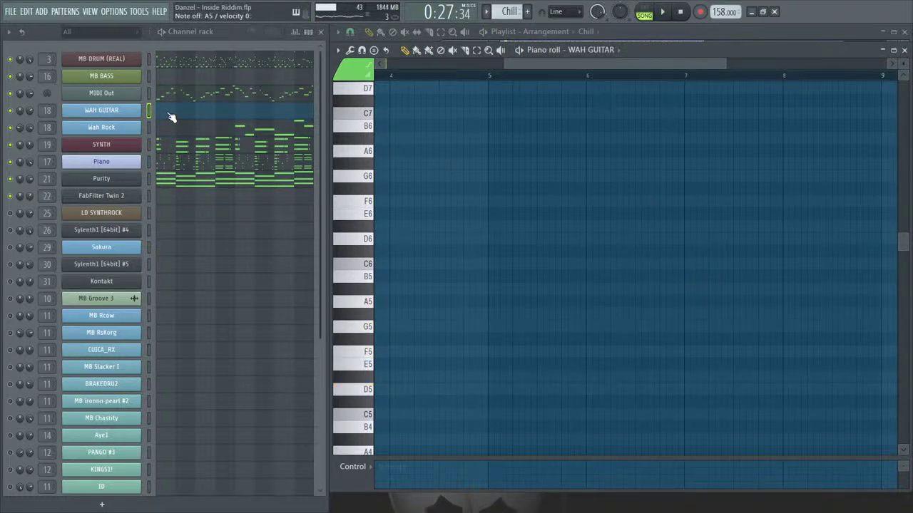
left_click_drag(582, 66, 456, 67)
left_click(380, 388)
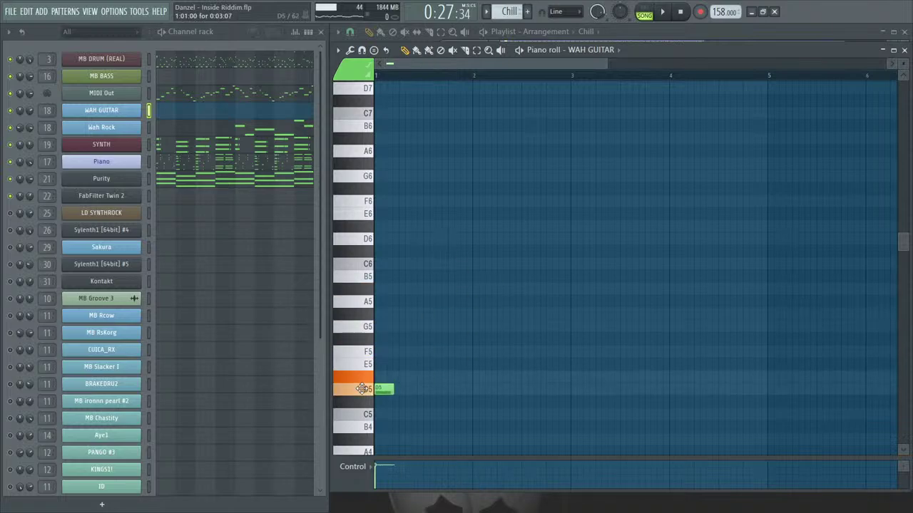
left_click(381, 338)
left_click_drag(382, 339, 382, 242)
left_click(391, 426)
scroll(506, 379, "down", 3)
left_click(440, 240)
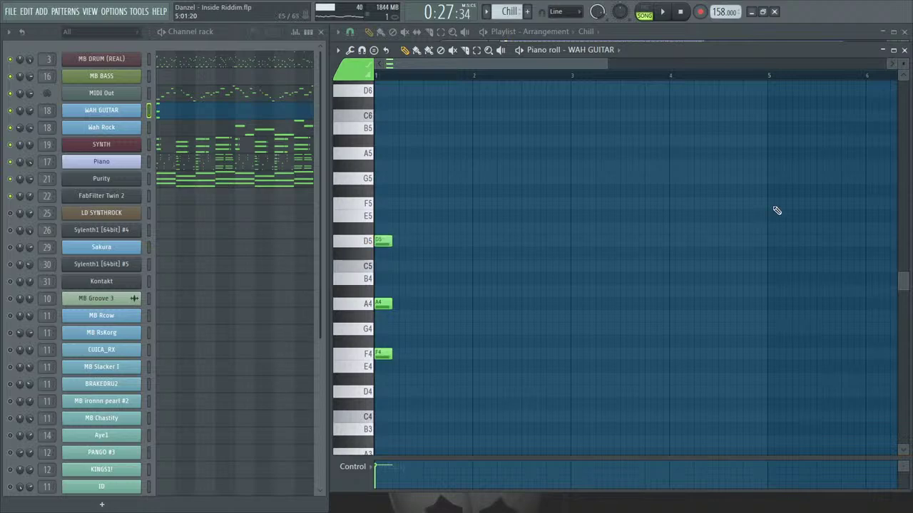
Duplicate the chord to bar 5 and lengthen all the chord notes to almost a full bar.
left_click_drag(430, 384, 778, 241)
left_click(787, 204)
key("ctrl+a")
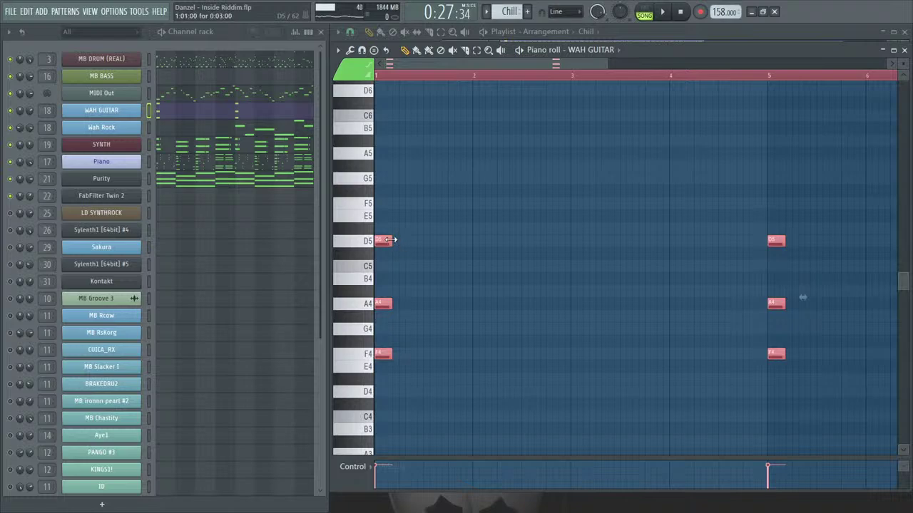
left_click_drag(388, 241, 462, 242)
left_click(533, 229)
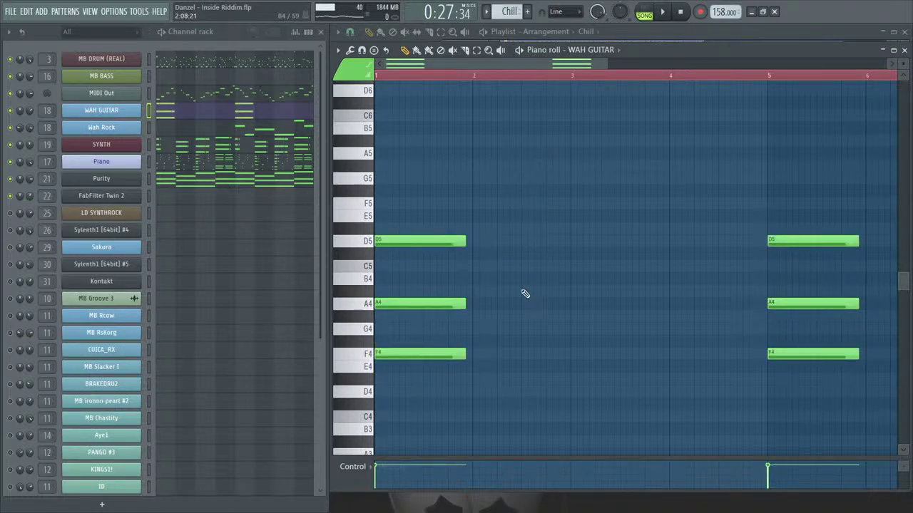
left_click_drag(577, 235, 471, 379)
left_click_drag(581, 236, 658, 393)
left_click_drag(679, 225, 750, 390)
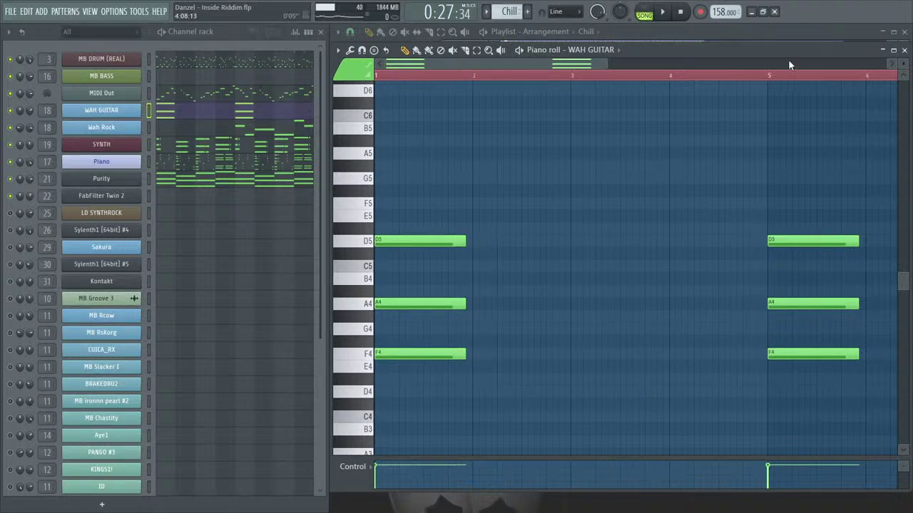
left_click(904, 50)
key("space")
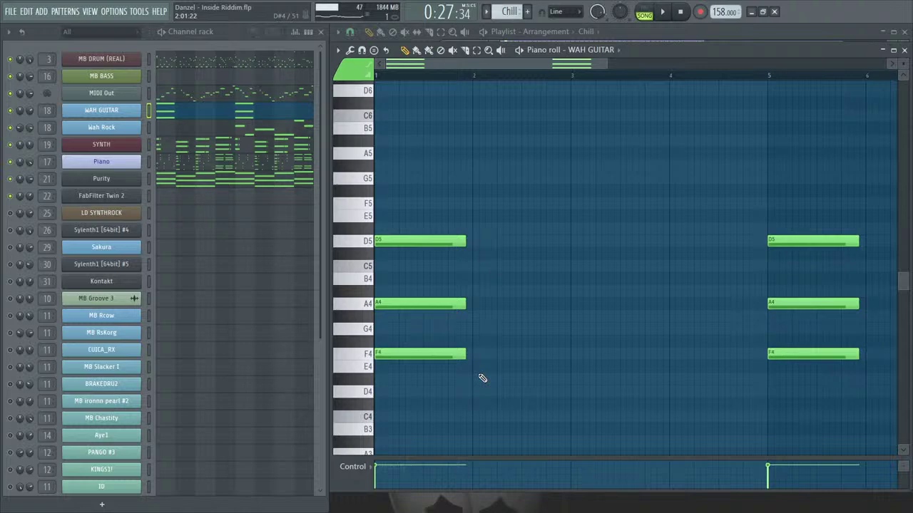
Duplicate the F4, A4 and D5 chord into bars 3 and 7 of the WAH GUITAR part.
left_click_drag(483, 378, 395, 243)
left_click_drag(367, 213, 577, 349)
left_click(619, 333)
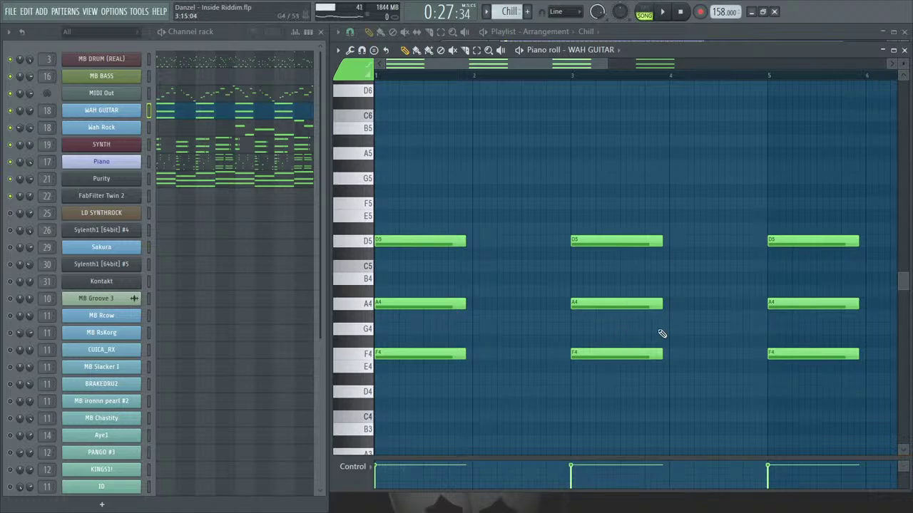
Change the WAH GUITAR chords in bars 3 and 7 to E4, A4 and C5, and close the piano roll.
left_click_drag(584, 352, 587, 367)
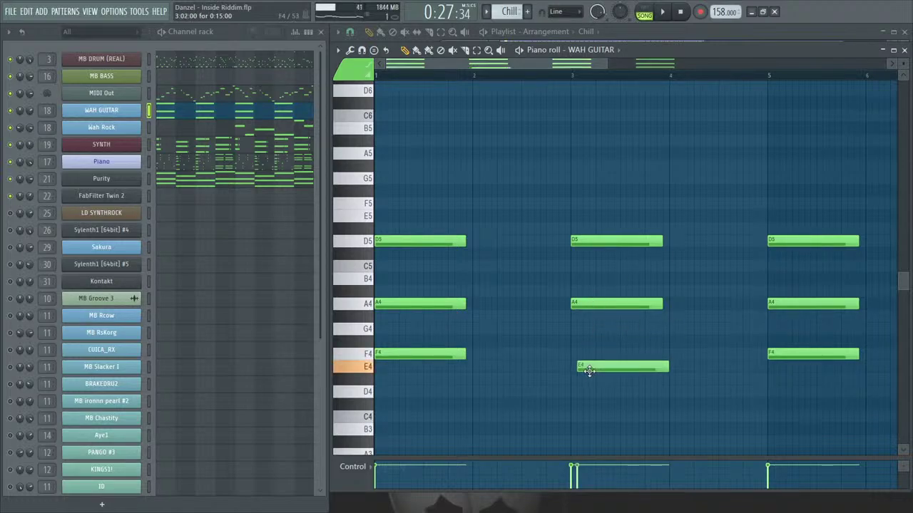
left_click_drag(596, 243, 593, 267)
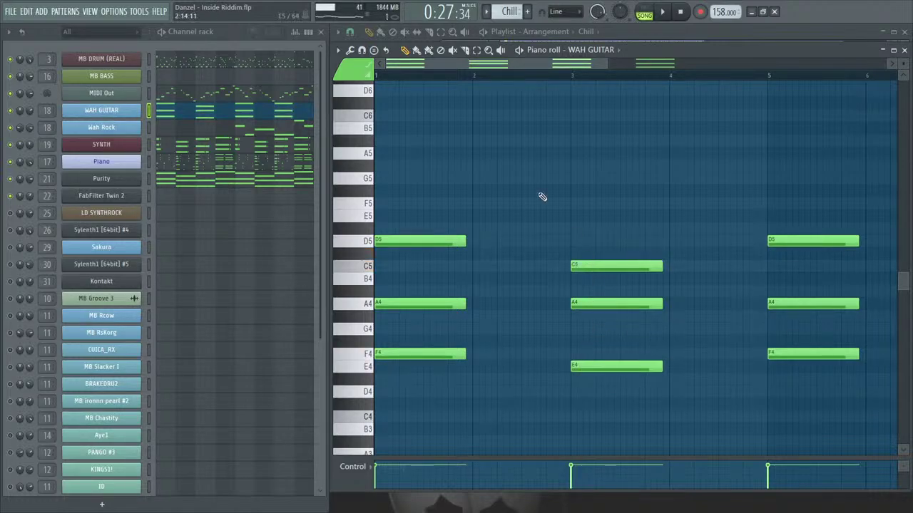
left_click_drag(506, 66, 621, 91)
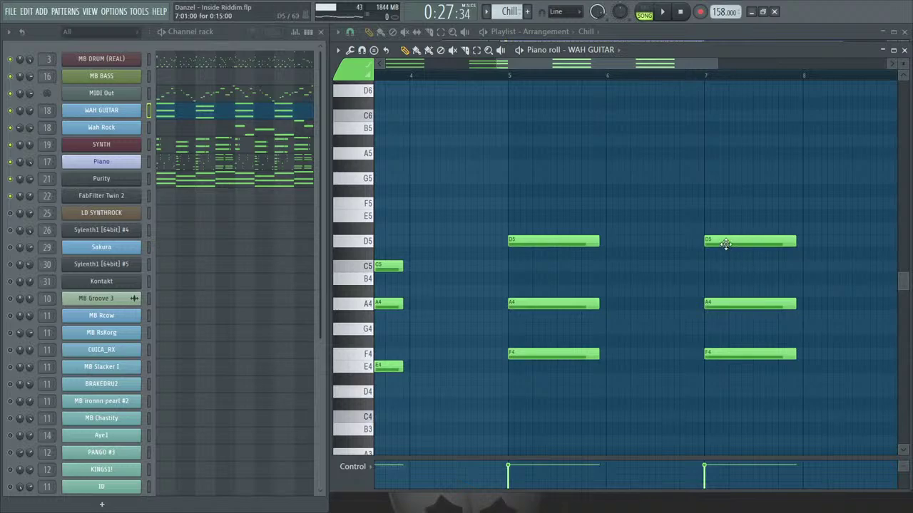
left_click_drag(725, 243, 726, 268)
left_click_drag(738, 353, 735, 368)
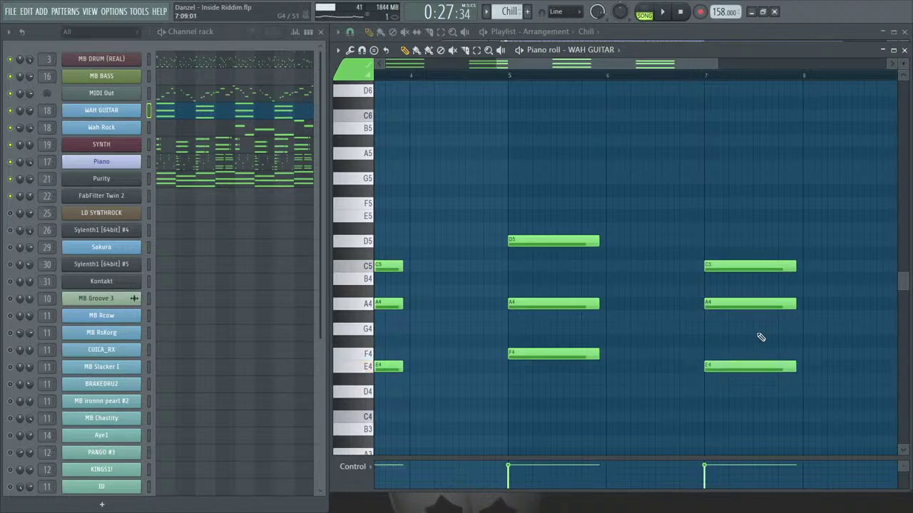
left_click_drag(678, 67, 701, 72)
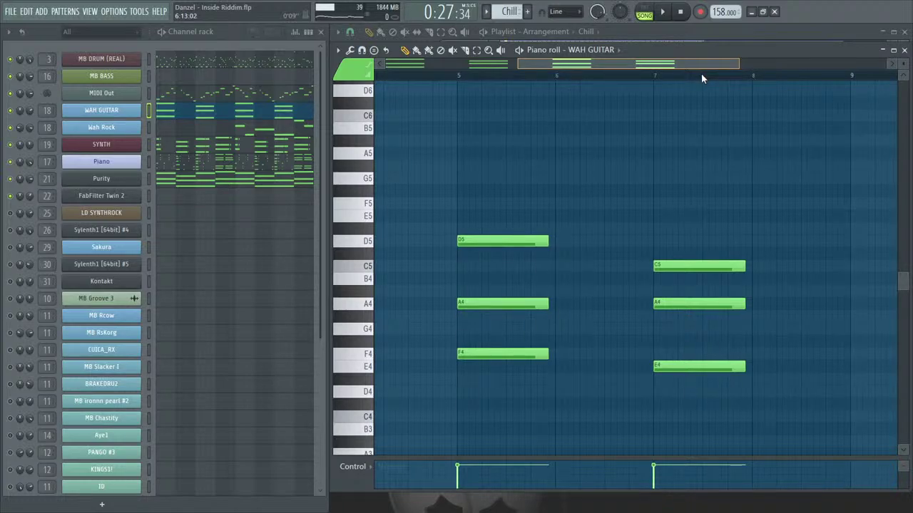
left_click_drag(702, 75, 442, 59)
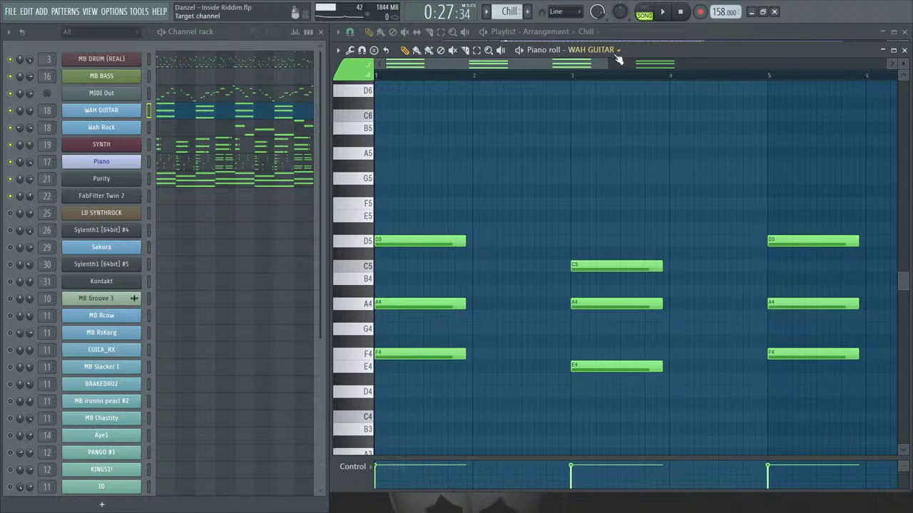
left_click_drag(606, 61, 703, 65)
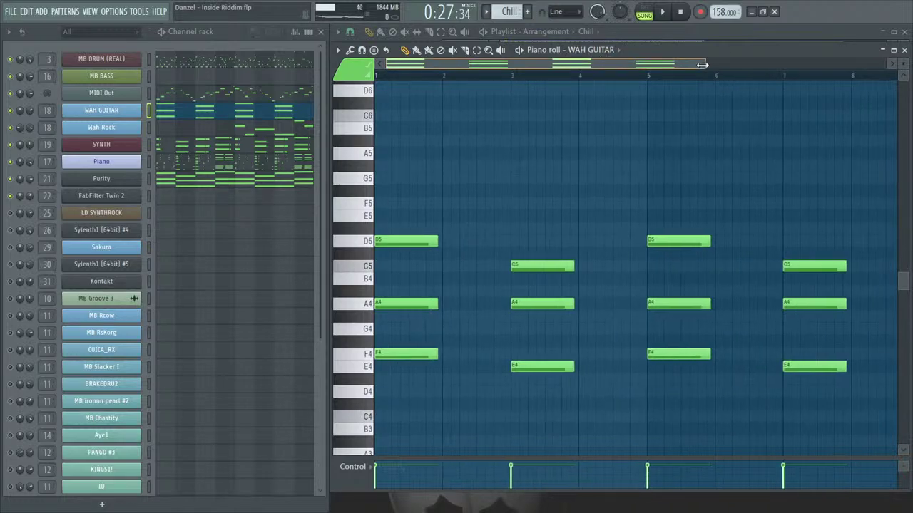
left_click(905, 50)
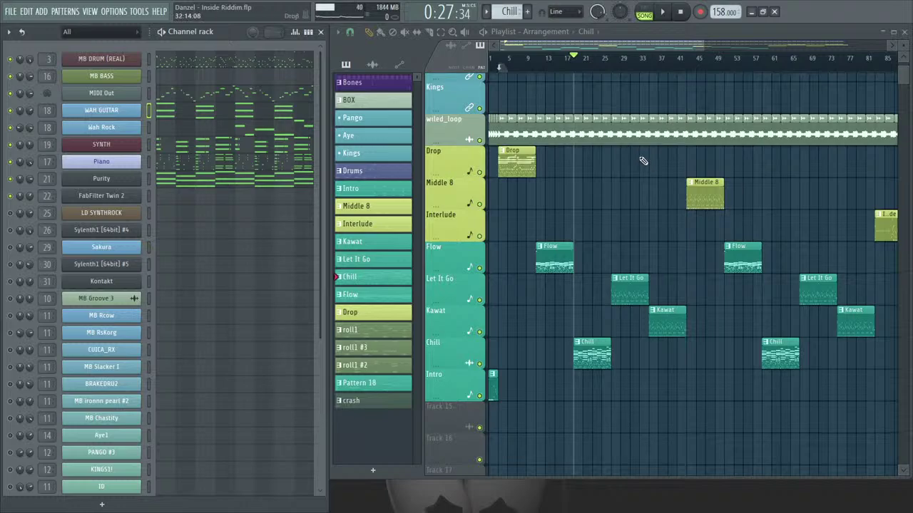
Play back the Chill section in the playlist to check the added guitar parts.
left_click(615, 64)
key("space")
key("space")
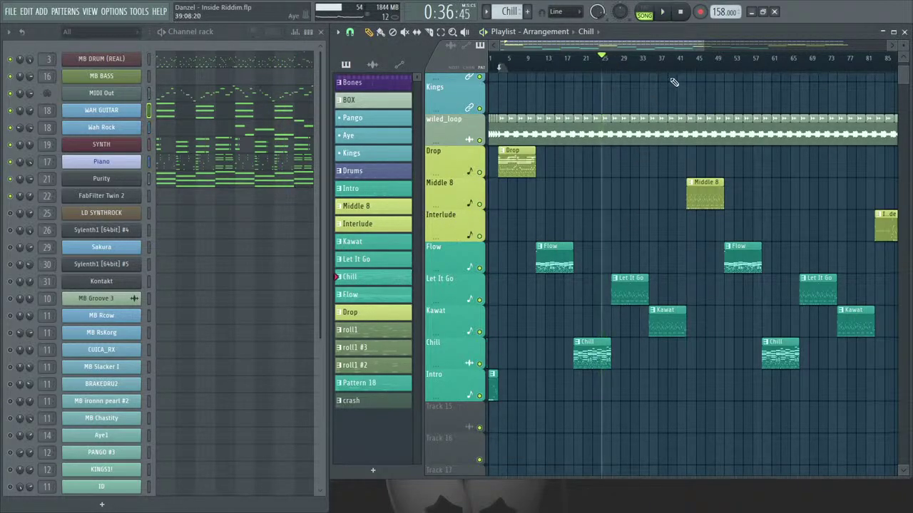
left_click(581, 64)
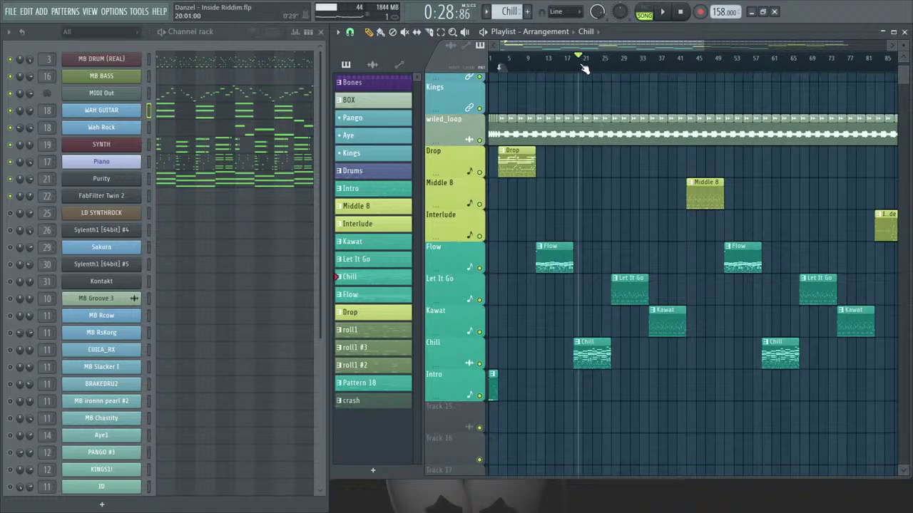
key("space")
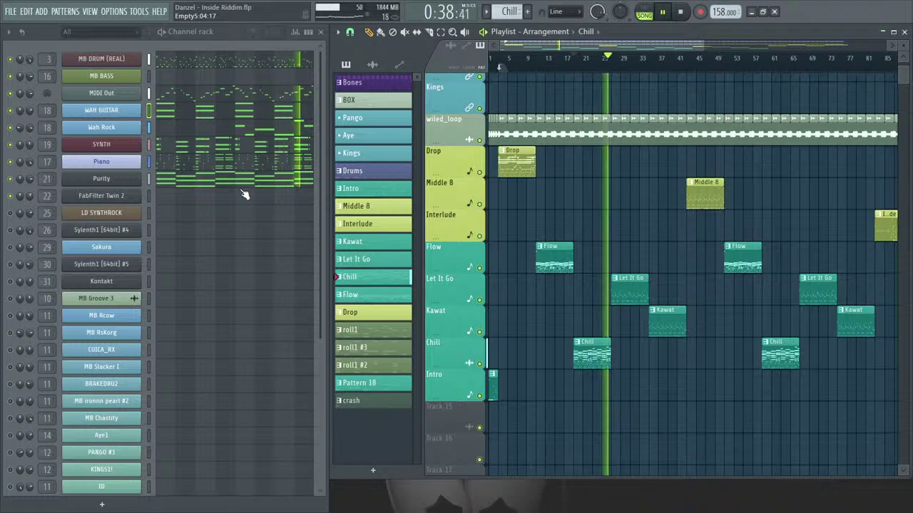
key("space")
Switch to the Let It Go pattern and place the playhead at its start on bar 27.
left_click(642, 287)
left_click(611, 60)
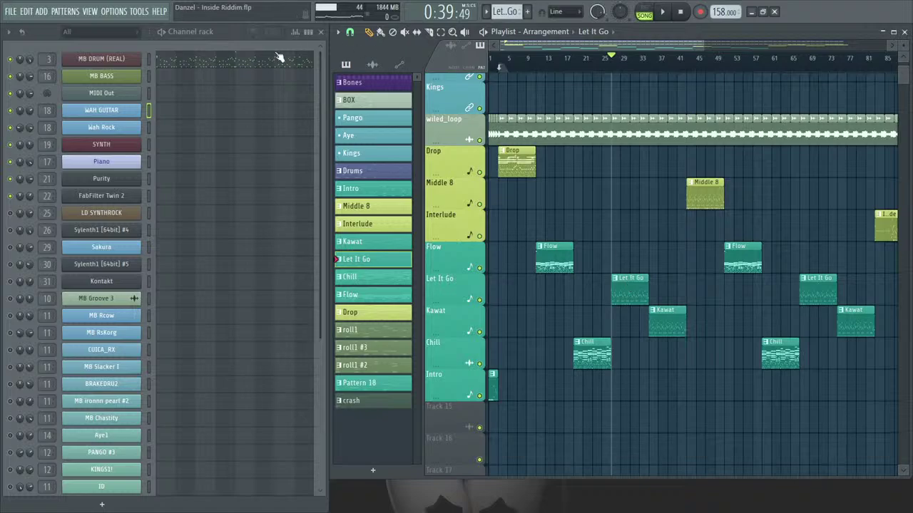
right_click(537, 72)
left_click(536, 68)
right_click(540, 67)
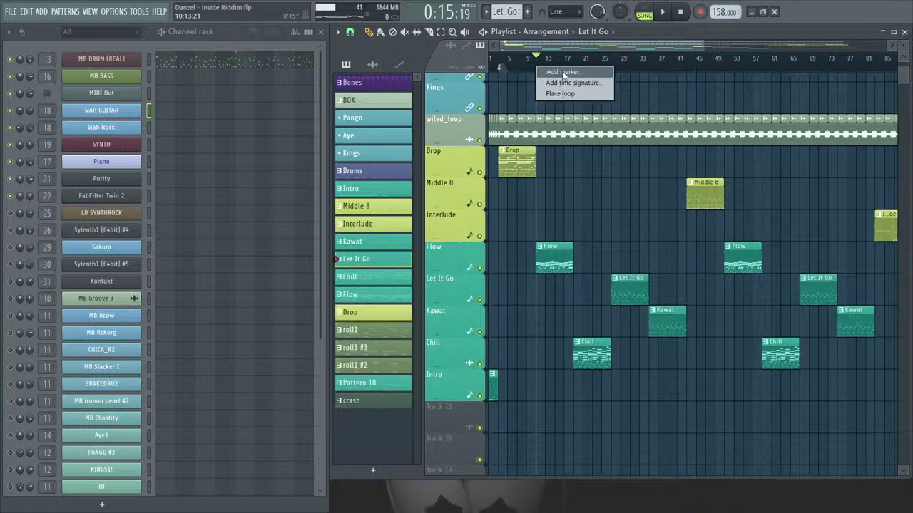
left_click(548, 44)
left_click_drag(537, 66, 614, 74)
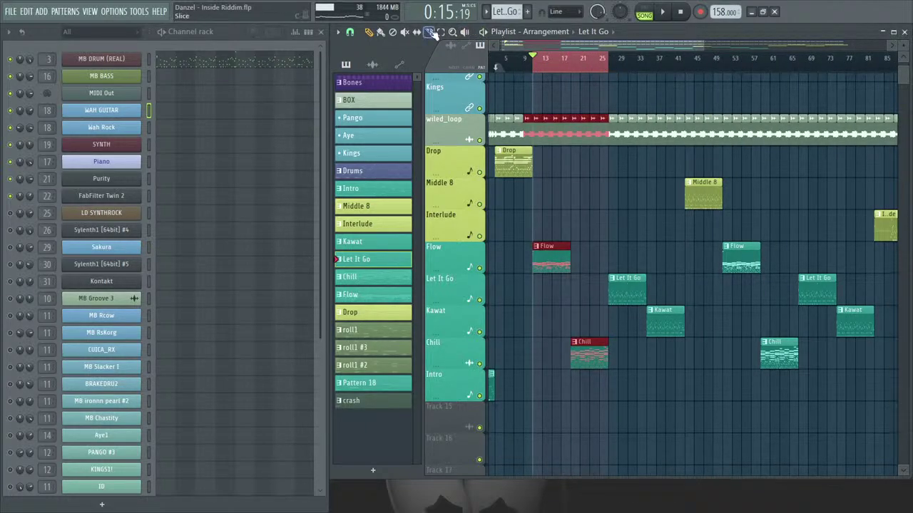
left_click(585, 57)
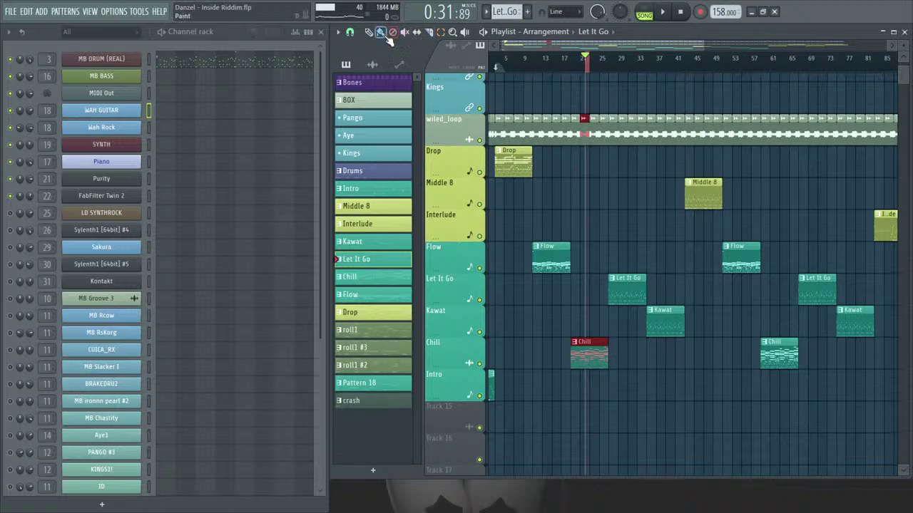
left_click(596, 64)
left_click(601, 71)
left_click(609, 64)
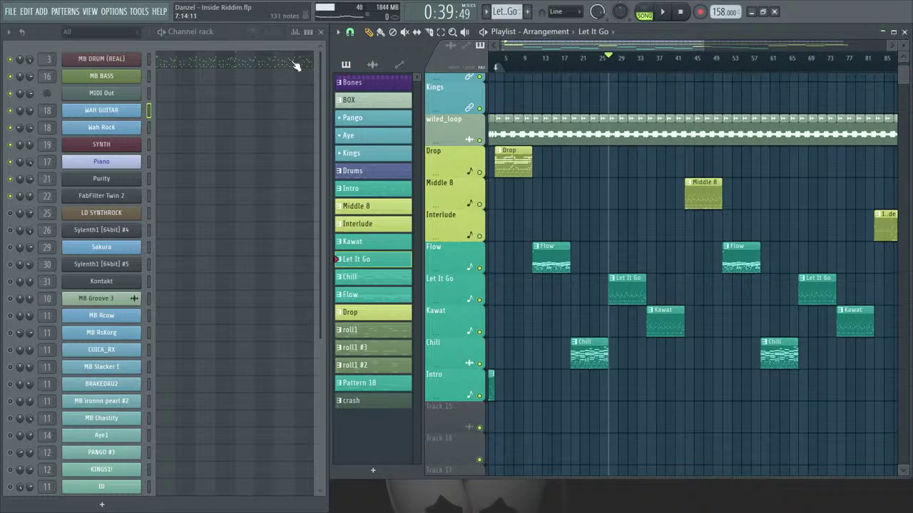
Make the BOX clip at bar 27 a unique copy of its pattern, above the Let It Go section.
scroll(325, 129, "down", 4)
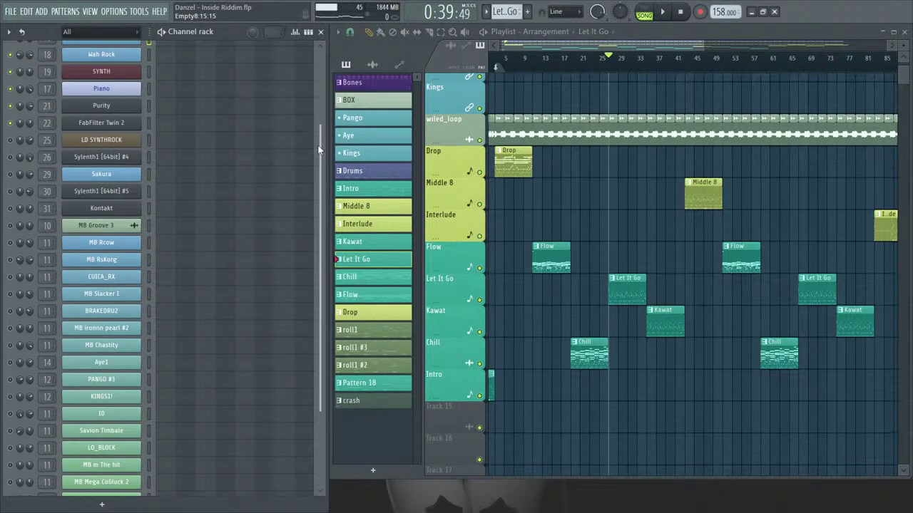
left_click(625, 291)
scroll(322, 187, "up", 4)
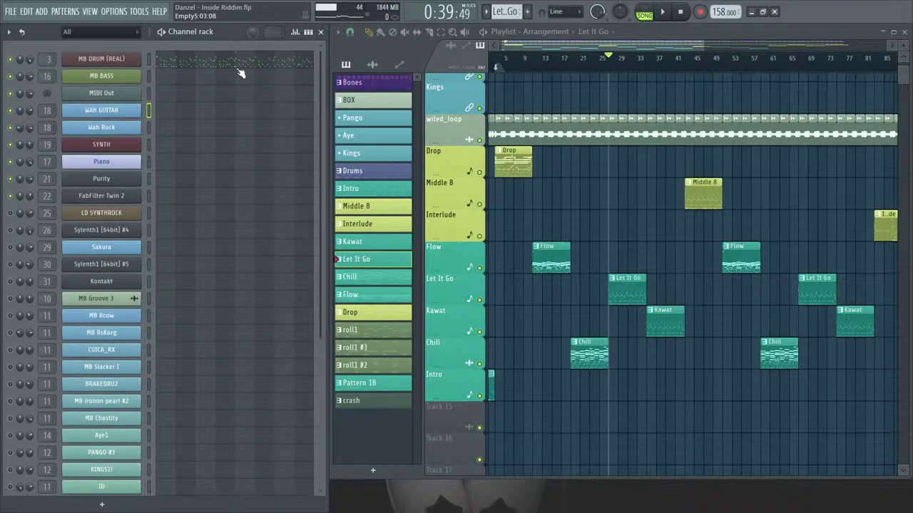
scroll(703, 180, "up", 4)
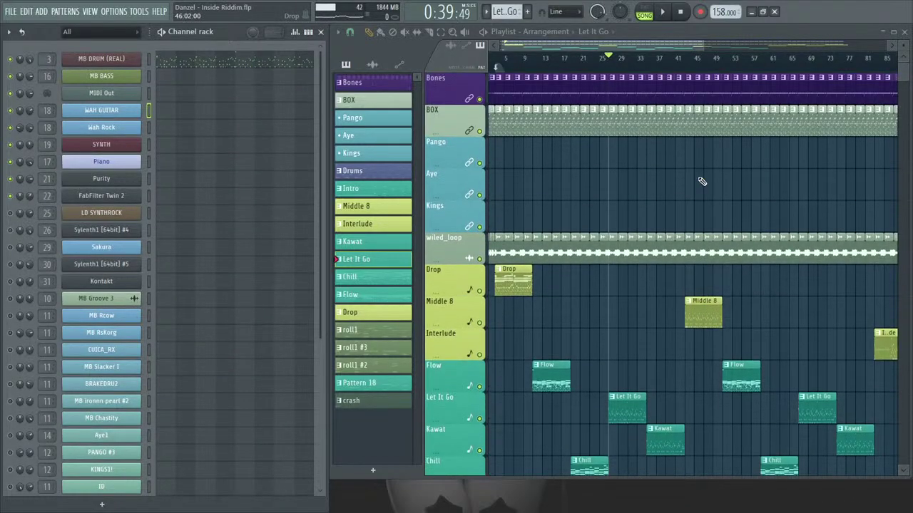
left_click_drag(710, 38, 642, 103)
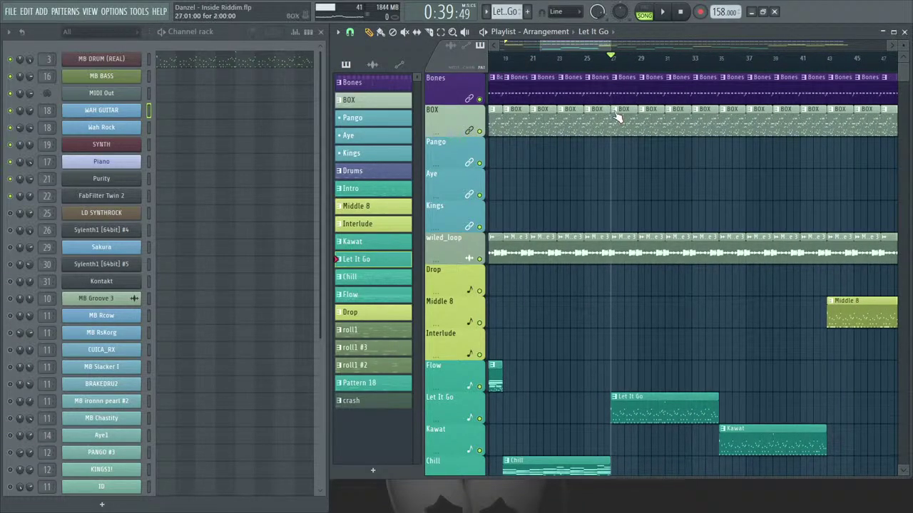
right_click(617, 117)
left_click(641, 184)
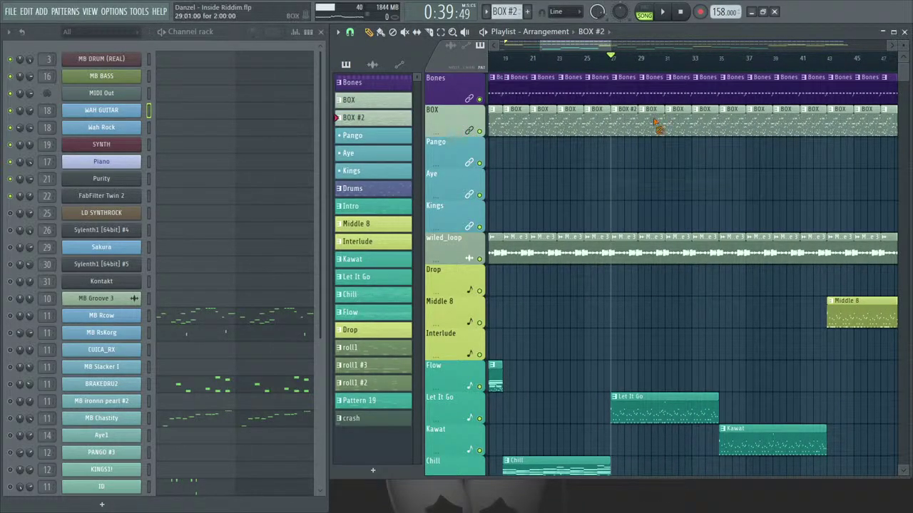
Replace the remaining BOX clips from bar 29 to bar 35 with duplicates of the unique BOX copy.
right_click(655, 130)
right_click(665, 133)
right_click(692, 139)
left_click(630, 126)
key("ctrl+b")
key("ctrl+b")
key("ctrl+b")
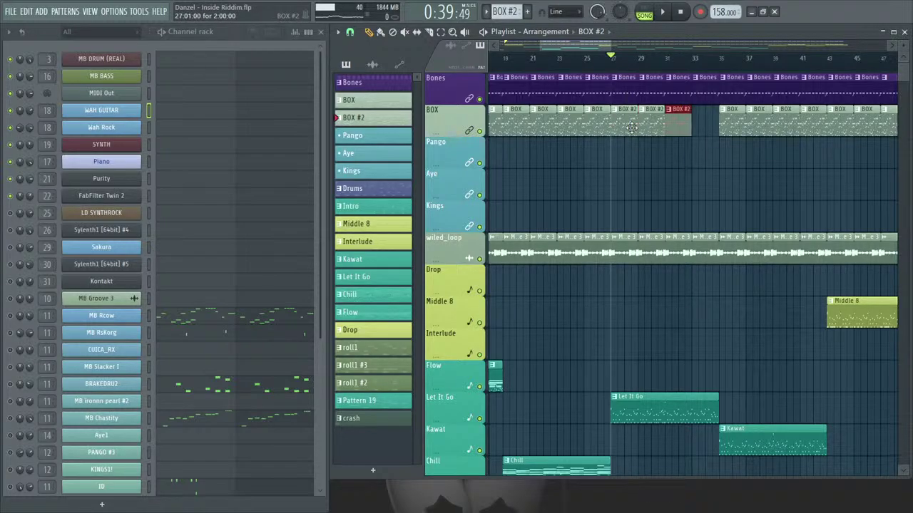
Select all channels of the copied BOX pattern and transpose the pattern by 12 semitones.
double_click(634, 127)
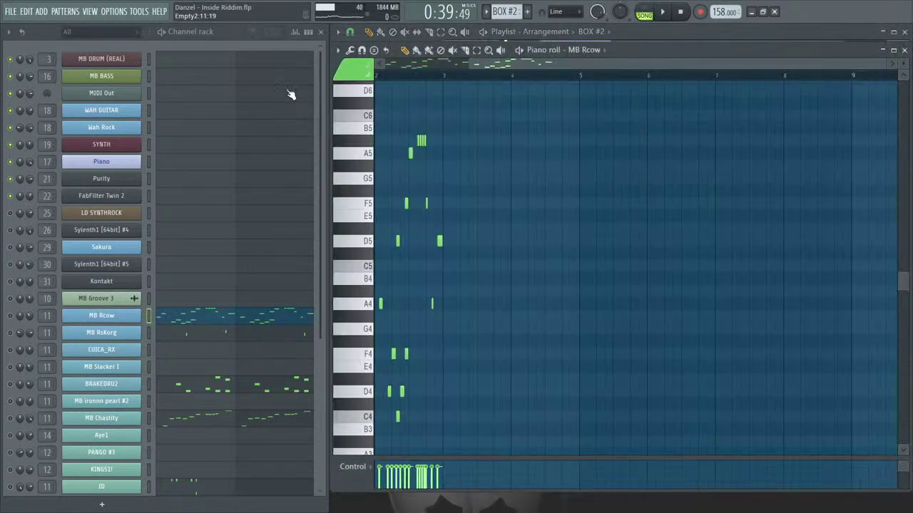
left_click(904, 50)
right_click(149, 184)
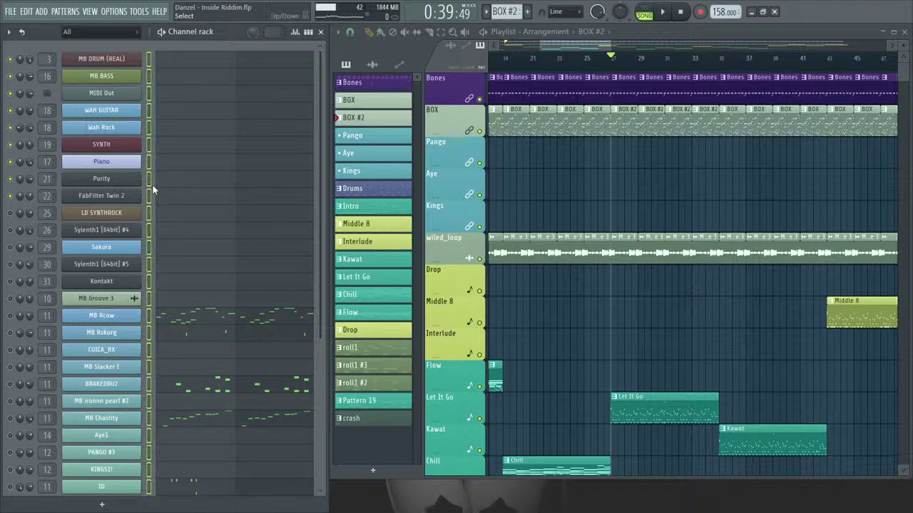
left_click(68, 15)
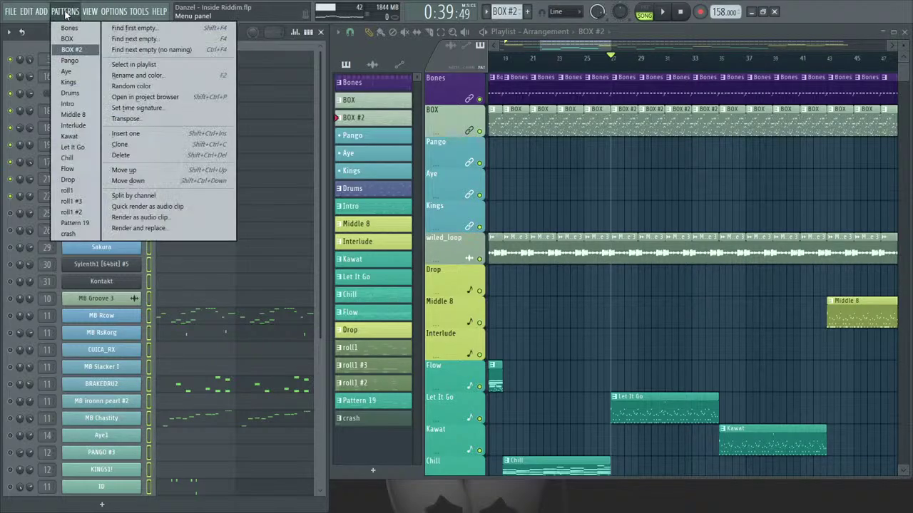
left_click(131, 123)
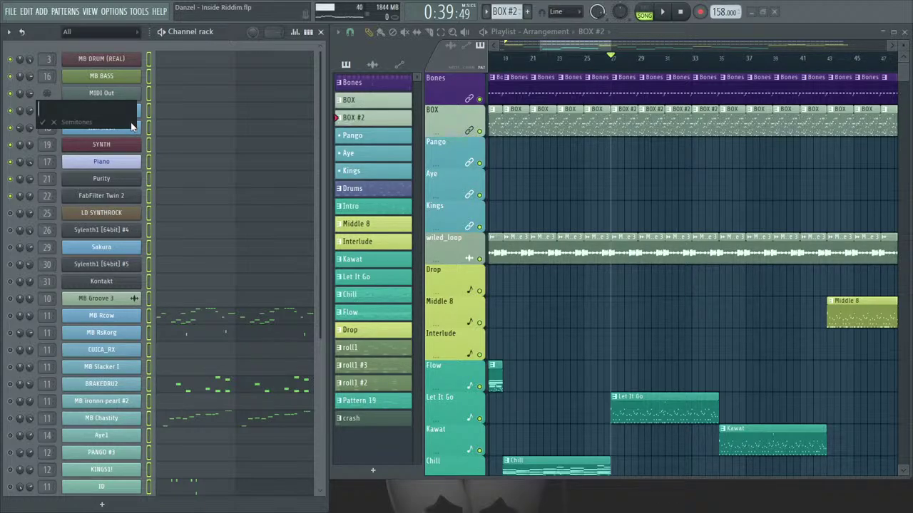
type("12")
key("Return")
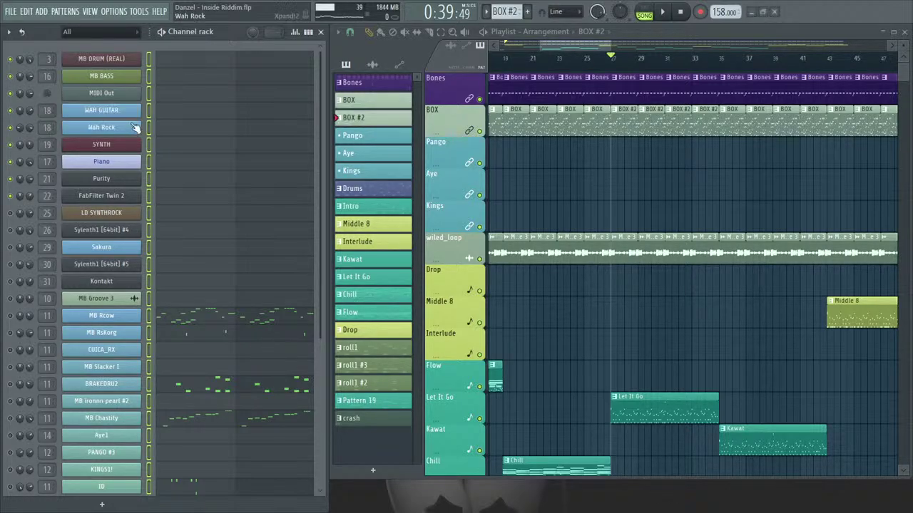
Unmute all channels and rehearse a MIDI Out melody over the Let It Go section from bar 27.
scroll(651, 375, "down", 1)
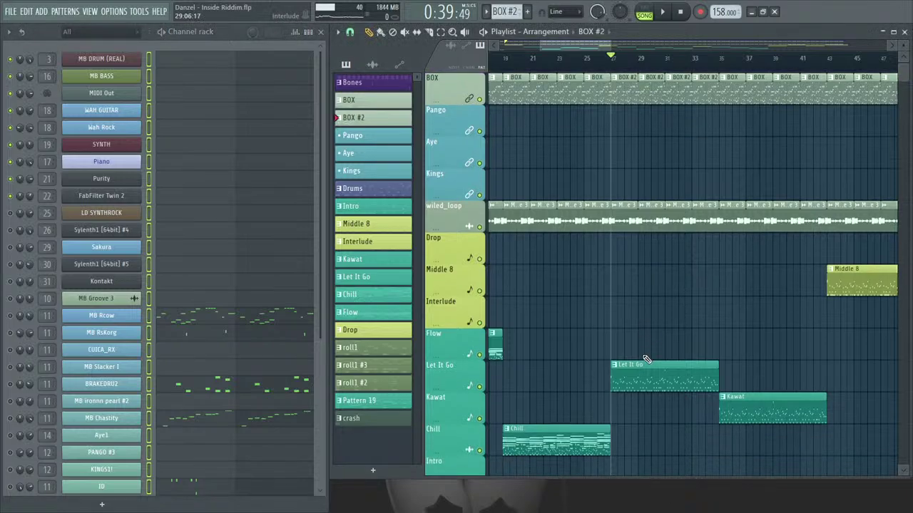
left_click(654, 378)
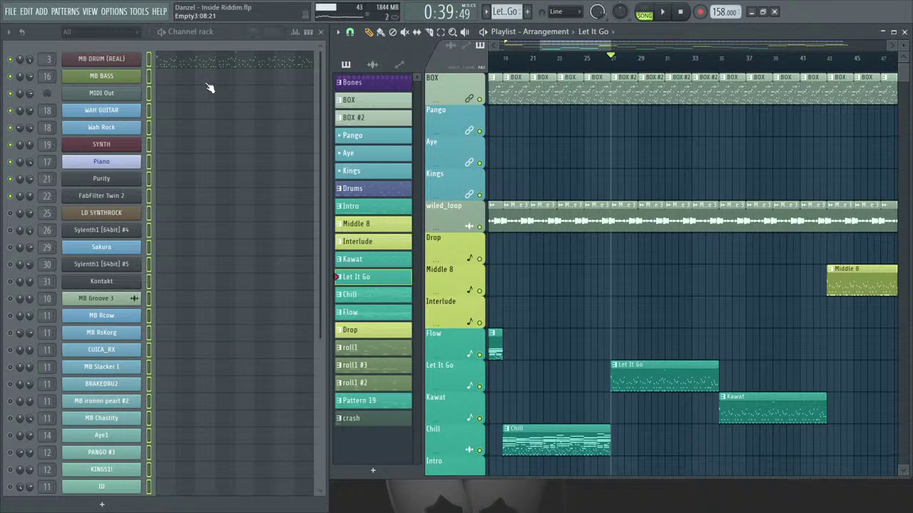
left_click(14, 64)
key("space")
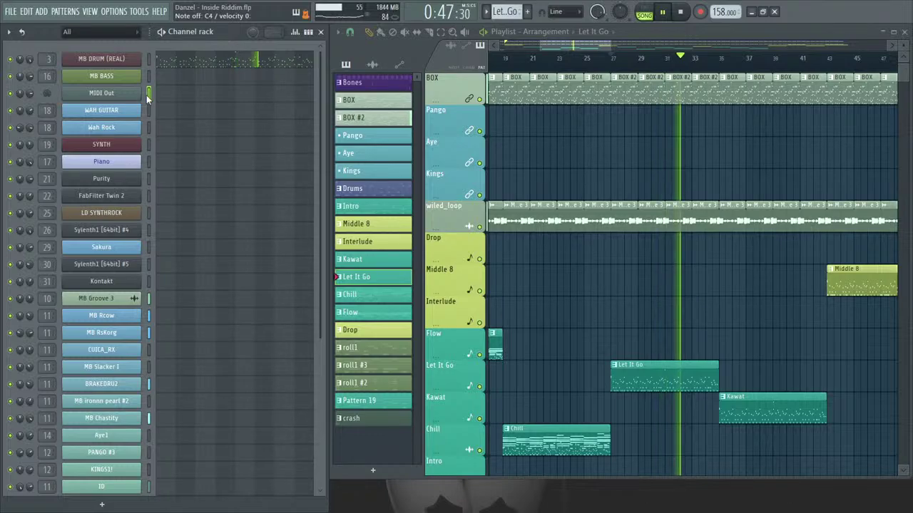
key("space")
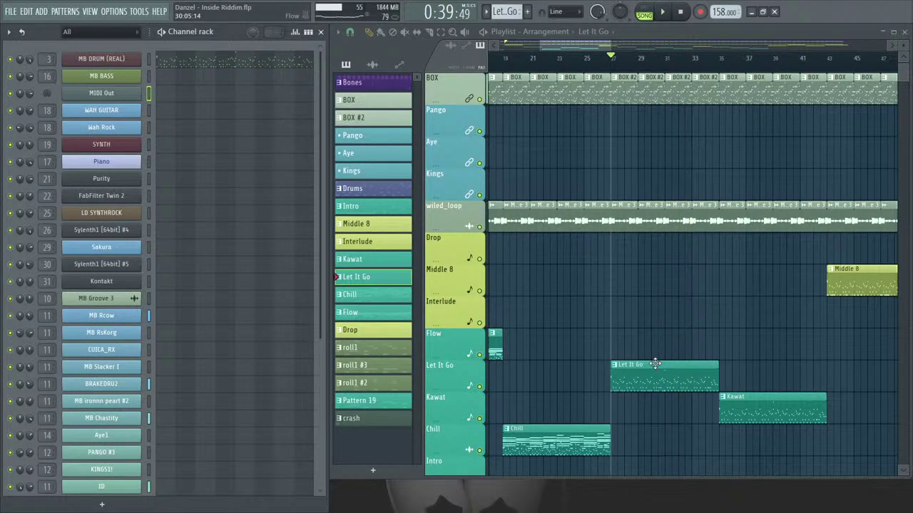
Record a MIDI Out melody over the Let It Go section and lower its last note to A#4.
key("r")
key("space")
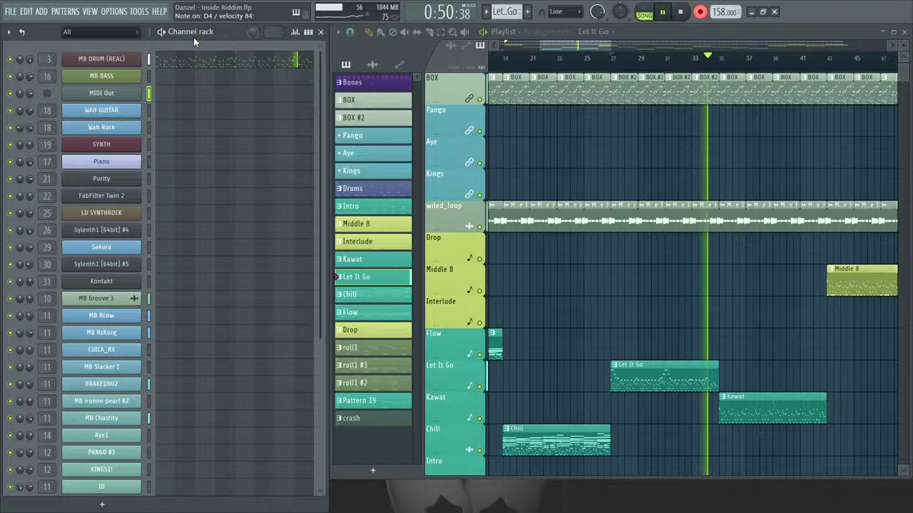
key("space")
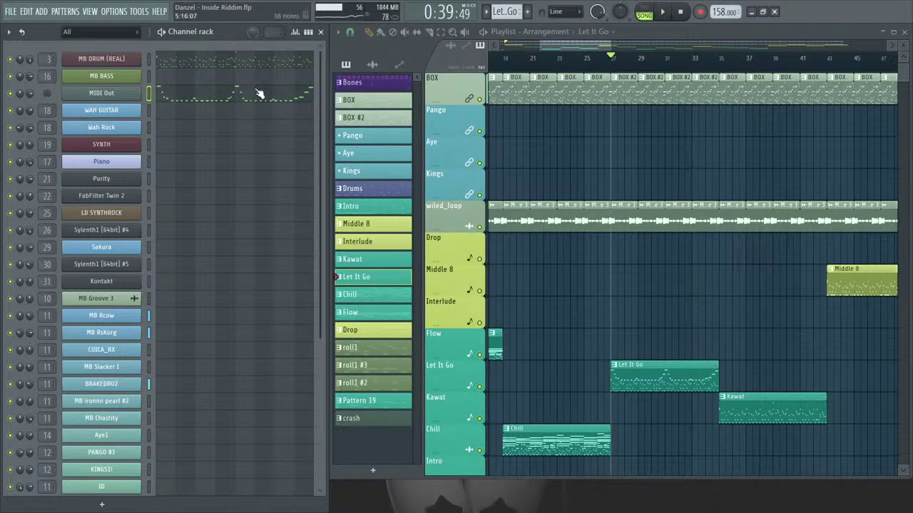
left_click(259, 93)
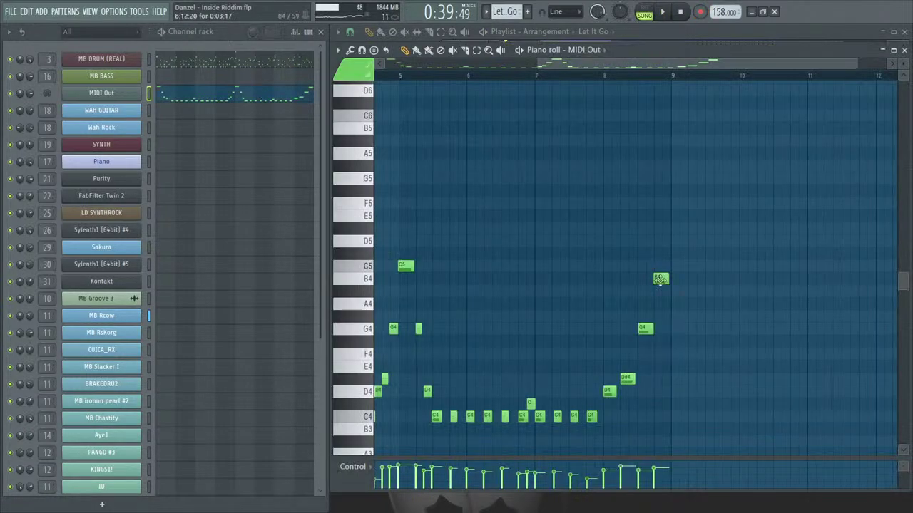
left_click_drag(661, 279, 660, 291)
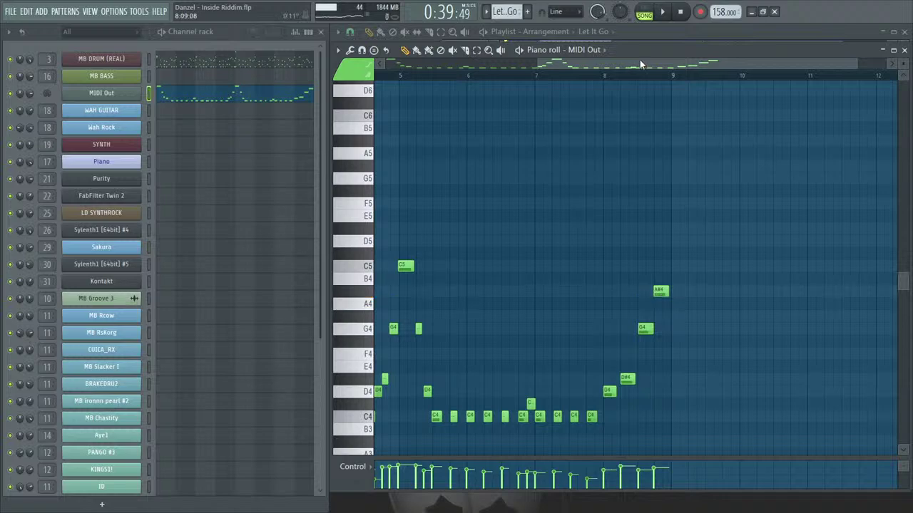
Return to the playlist and play the arrangement from the start of the Kawat section at bar 35.
scroll(640, 60, "up", 4)
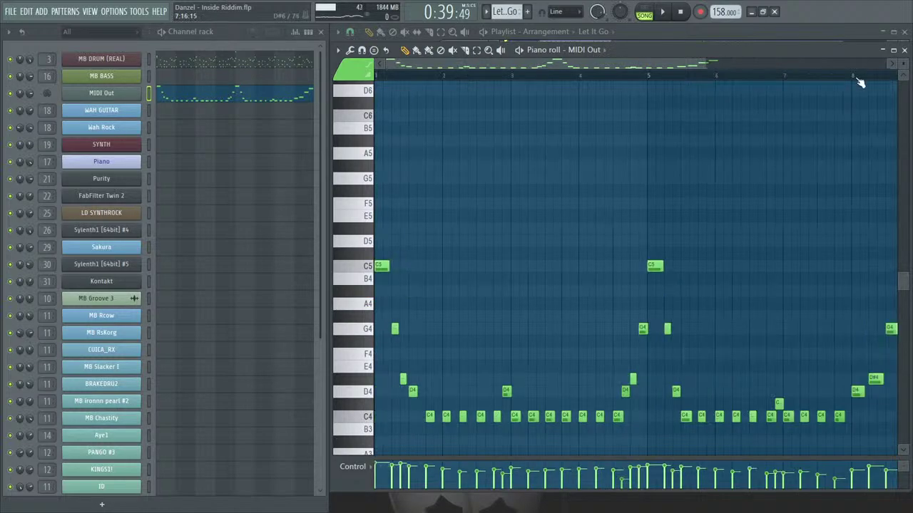
key("F7")
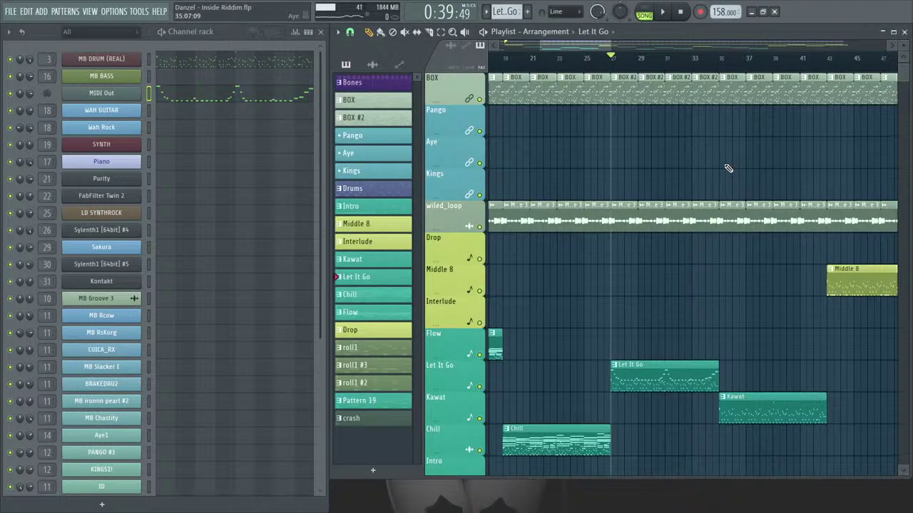
left_click(754, 430)
left_click(754, 430)
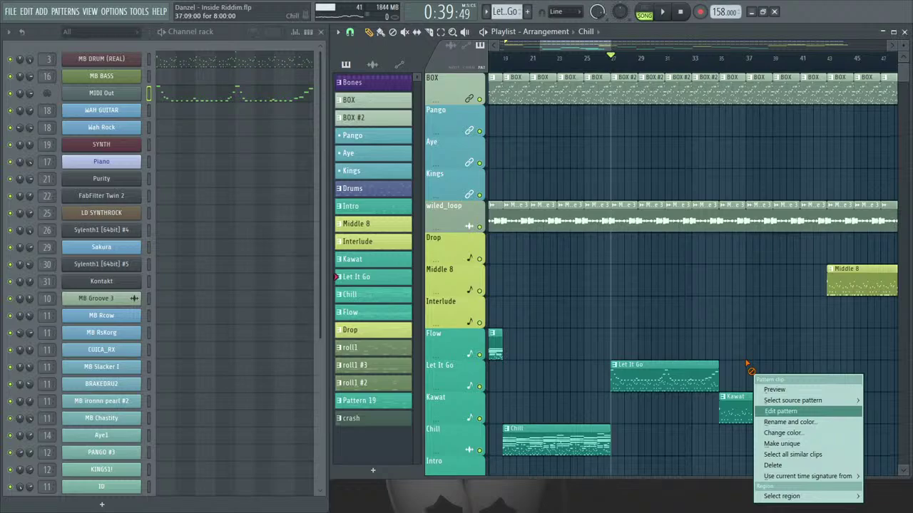
key("Escape")
left_click(724, 60)
key("space")
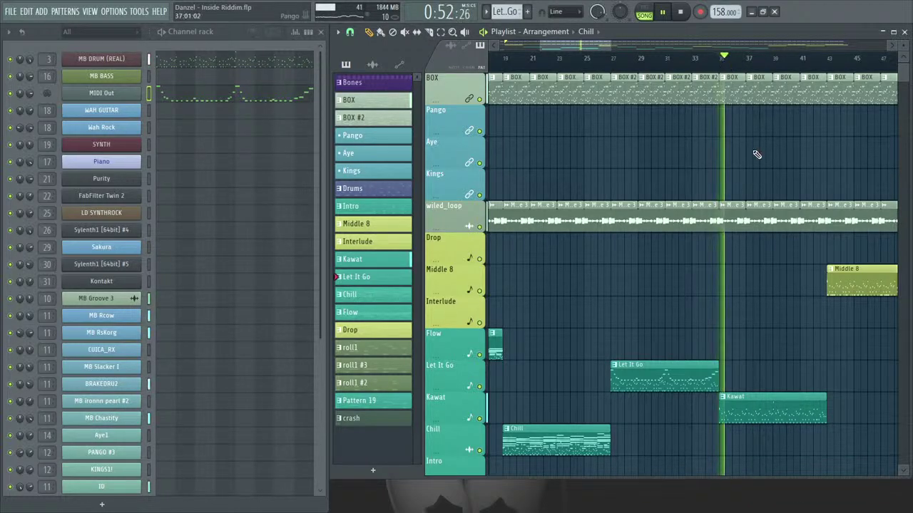
Select the Kawat pattern and open its MIDI Out part in the piano roll at the C9 note.
left_click(757, 400)
key("space")
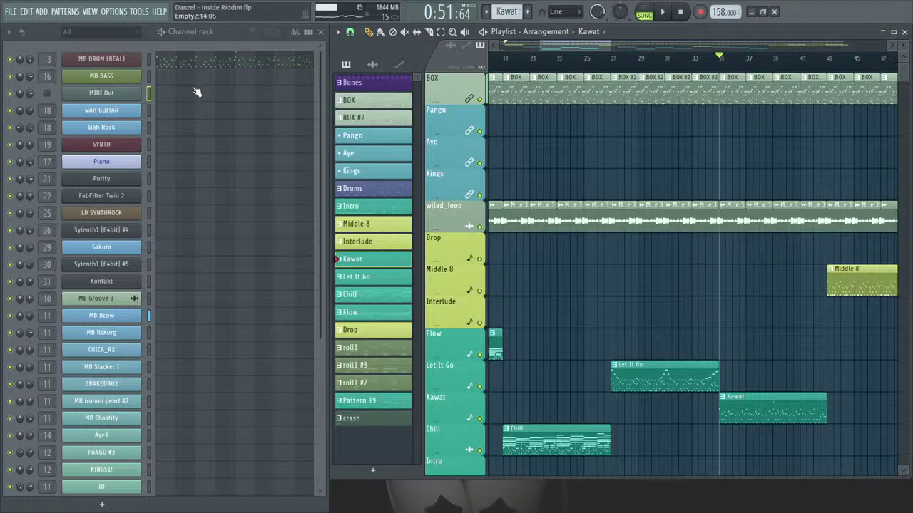
left_click(194, 92)
scroll(340, 111, "up", 8)
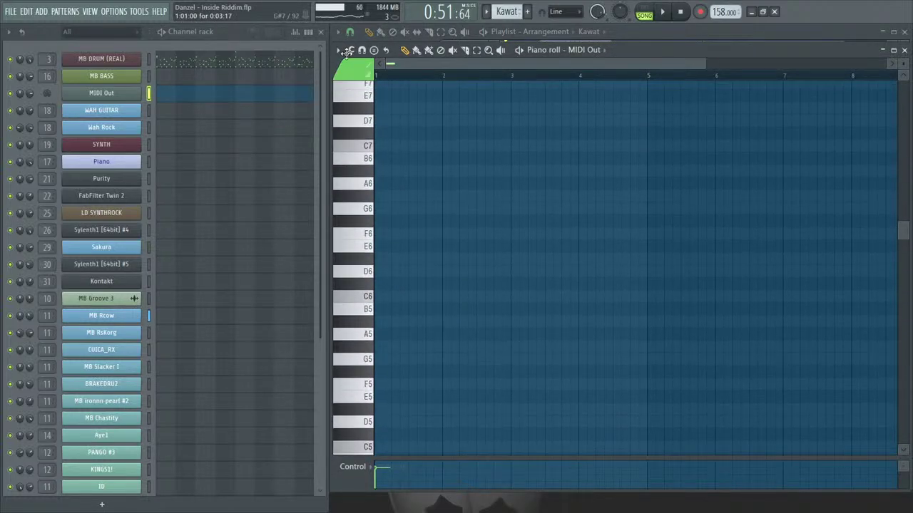
scroll(340, 112, "up", 3)
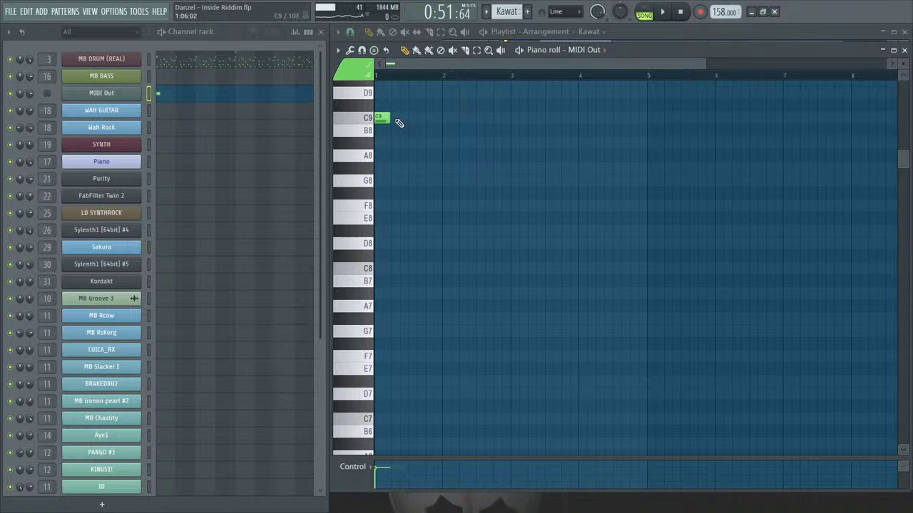
right_click(412, 136)
scroll(444, 219, "down", 6)
left_click_drag(436, 285, 411, 438)
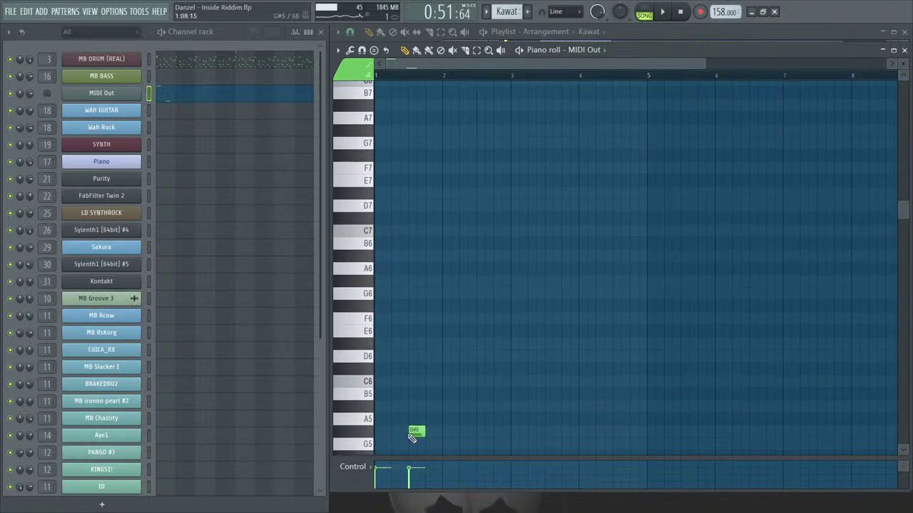
scroll(445, 363, "down", 2)
right_click(419, 355)
Place a D4 note on step 5 of bar 1, shorten it to just under two steps, and add another on step 7.
scroll(428, 359, "down", 9)
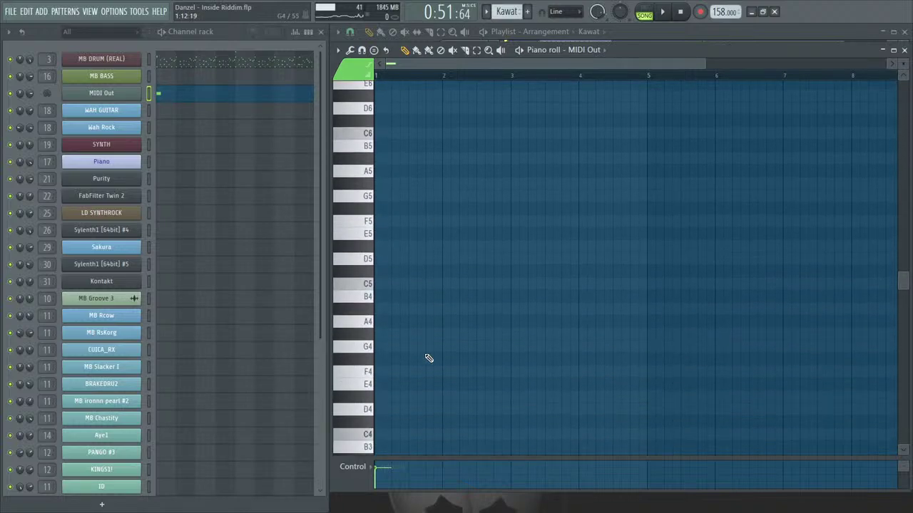
left_click(392, 244)
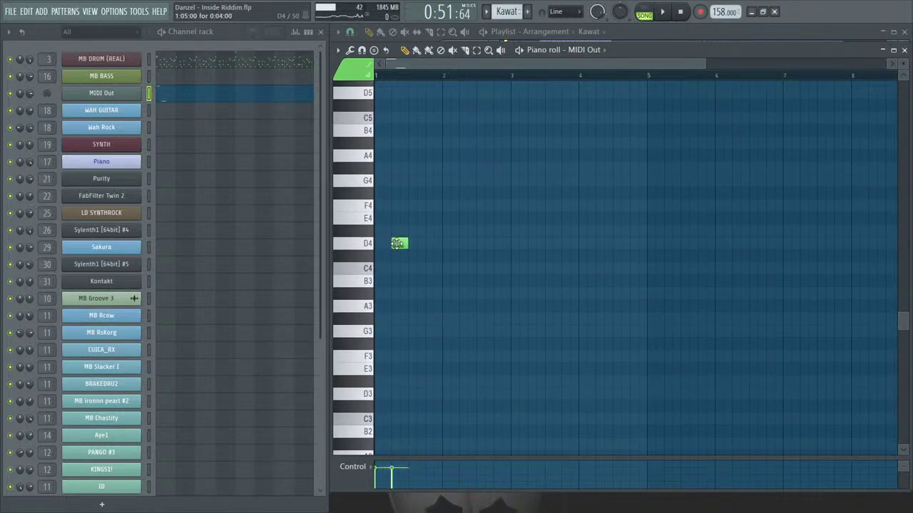
left_click_drag(708, 64, 449, 64)
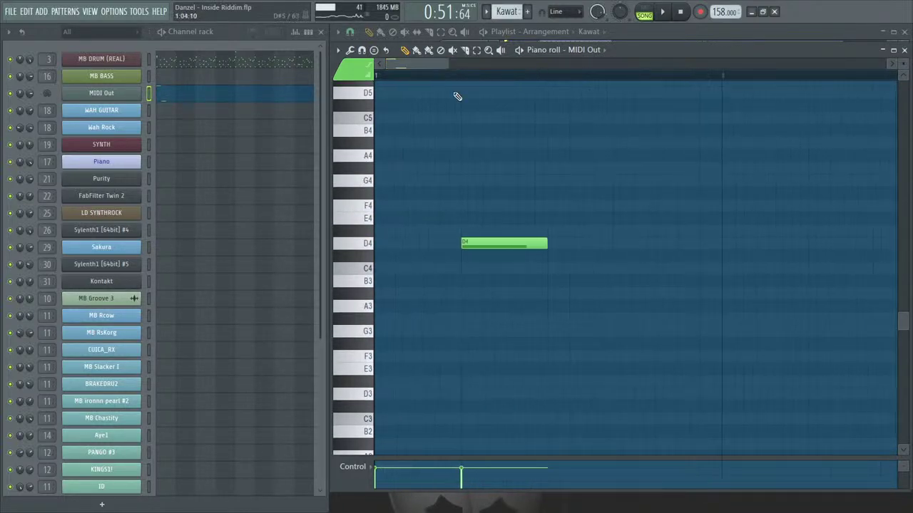
left_click_drag(544, 243, 511, 248)
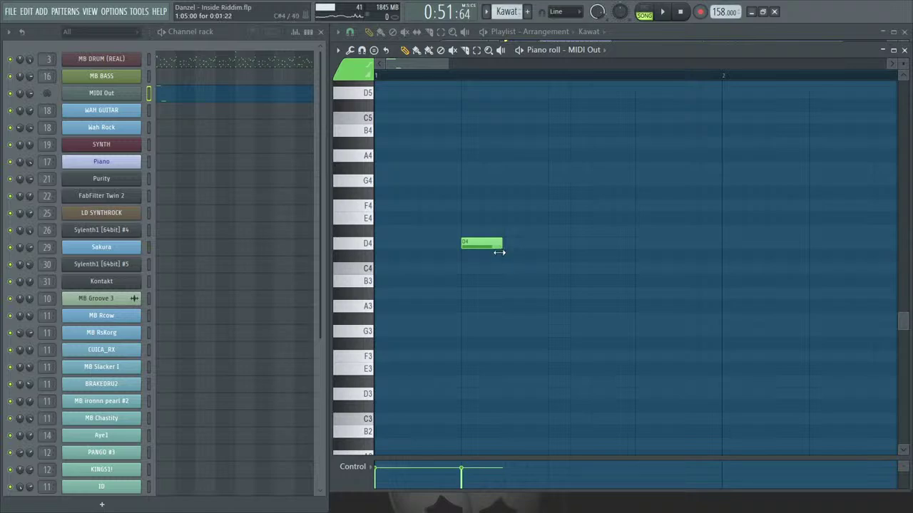
left_click(506, 244)
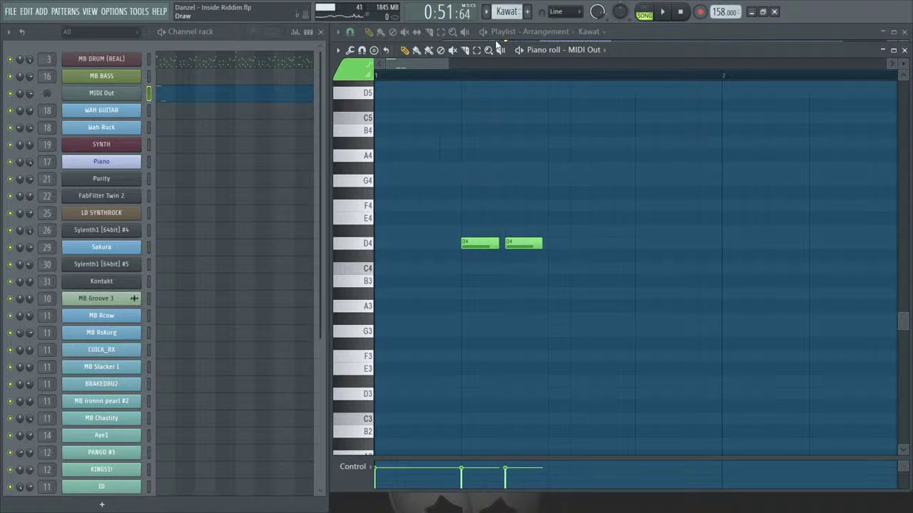
left_click(75, 11)
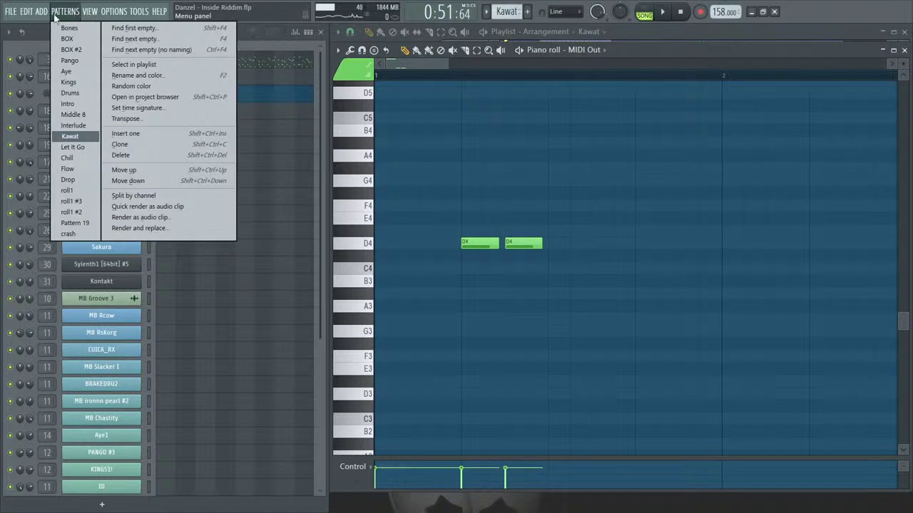
left_click(125, 66)
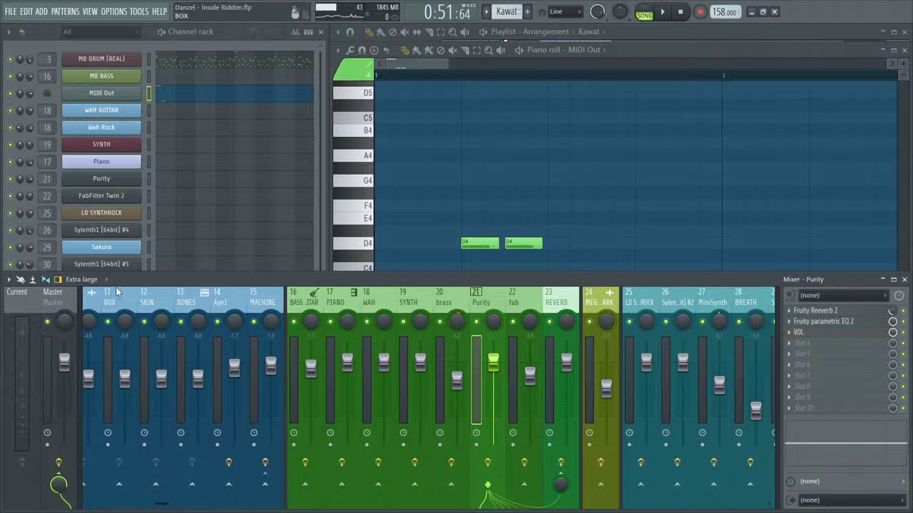
left_click(53, 294)
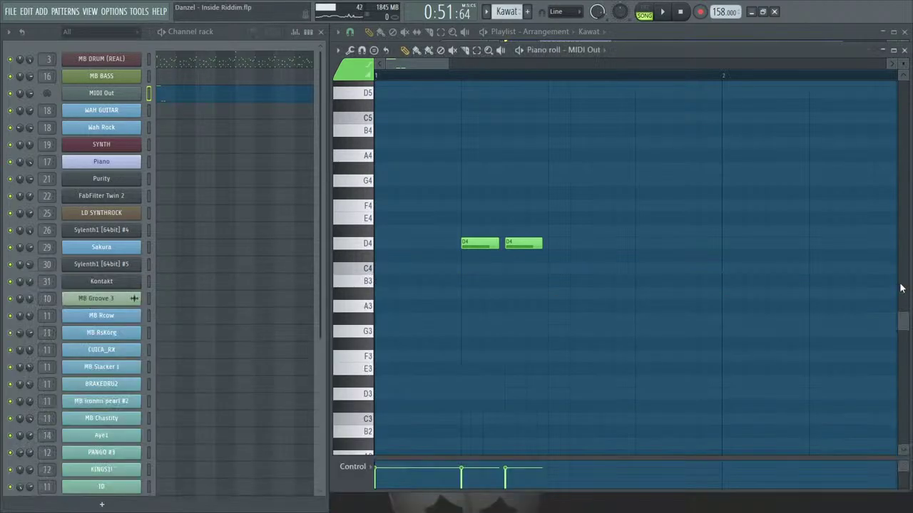
left_click(904, 278)
Continue the short D4 notes on steps 9 and 13 of bar 1 and steps 1, 5, 9 and 13 of bar 2.
left_click_drag(451, 65, 499, 76)
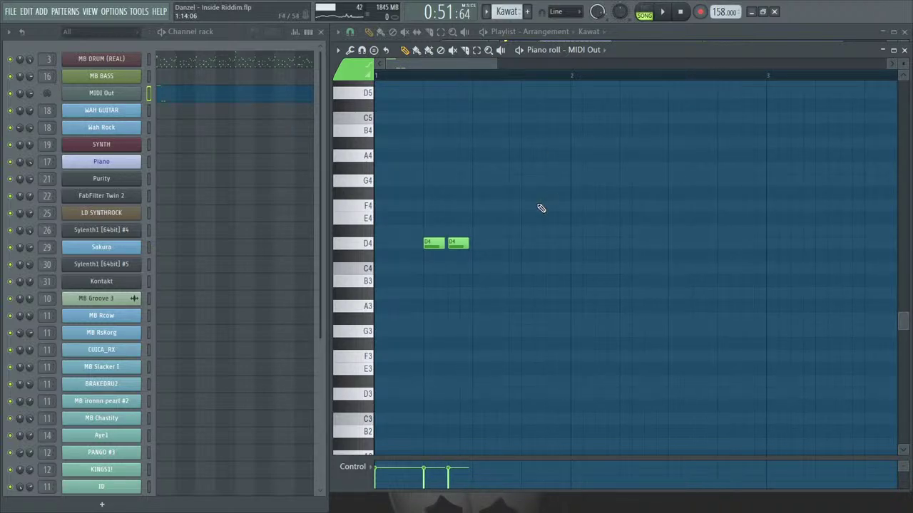
left_click(482, 244)
left_click(531, 244)
left_click(580, 243)
left_click(630, 244)
left_click(679, 244)
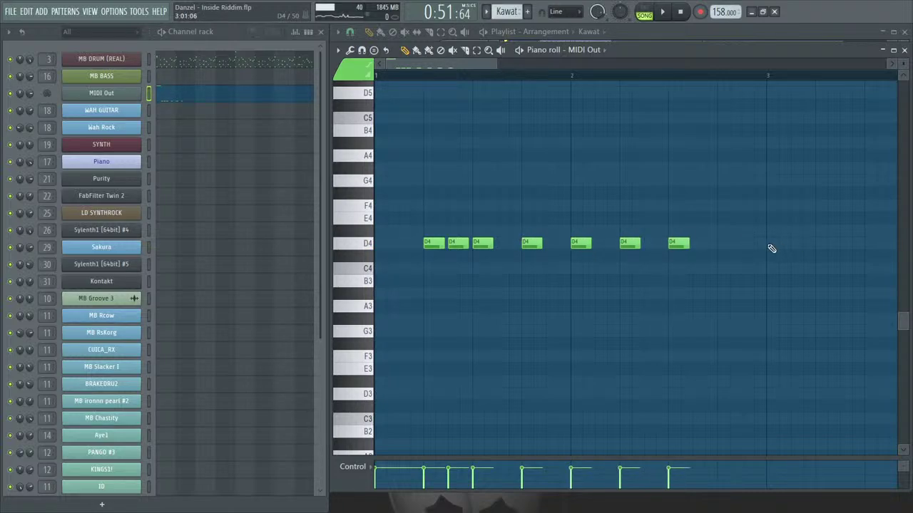
left_click(728, 244)
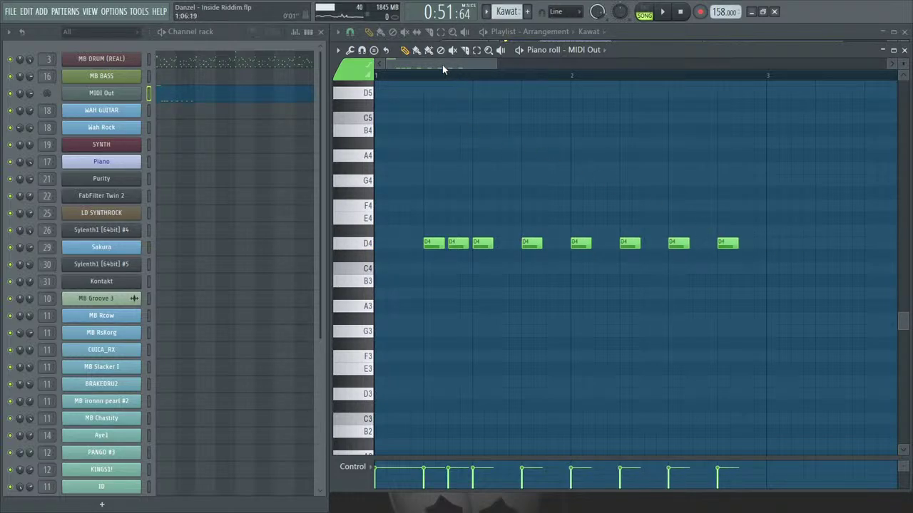
Add a short note on step 15 of bar 2 and set its pitch to D#4.
left_click_drag(438, 61, 522, 65)
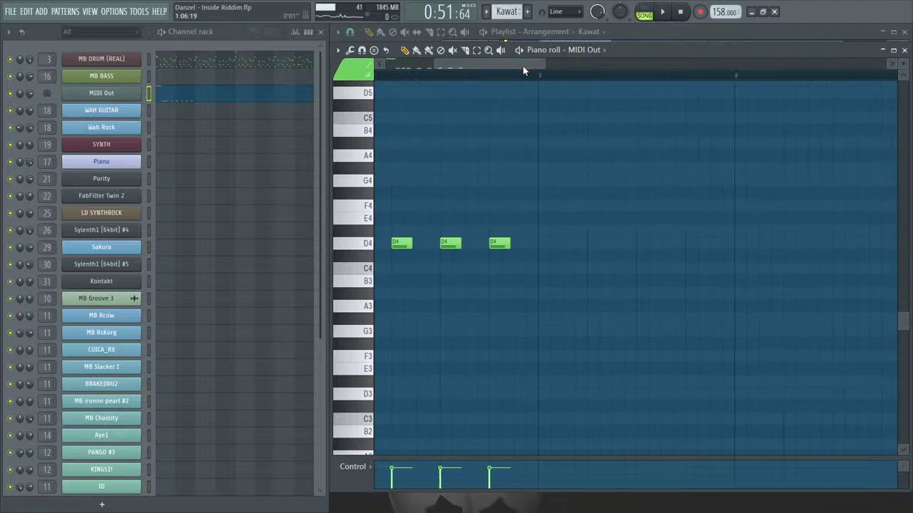
left_click(515, 156)
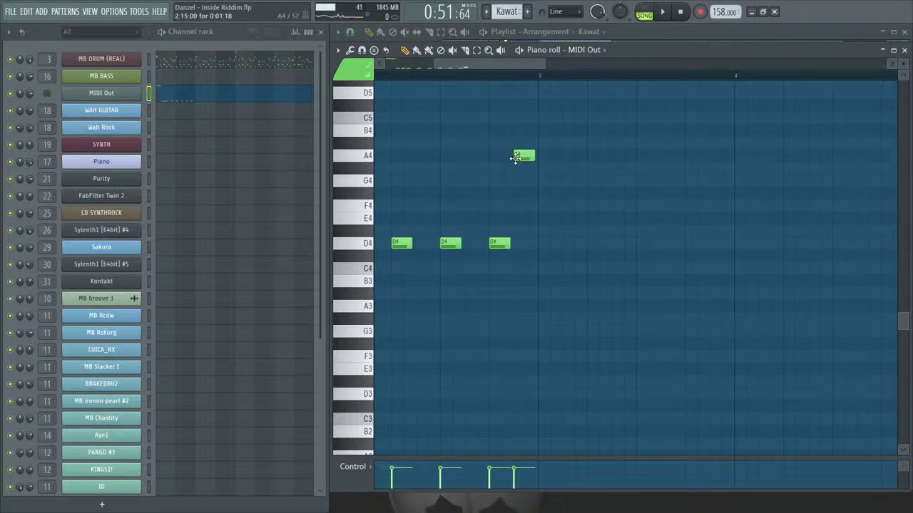
scroll(542, 99, "up", 3)
scroll(541, 72, "down", 4)
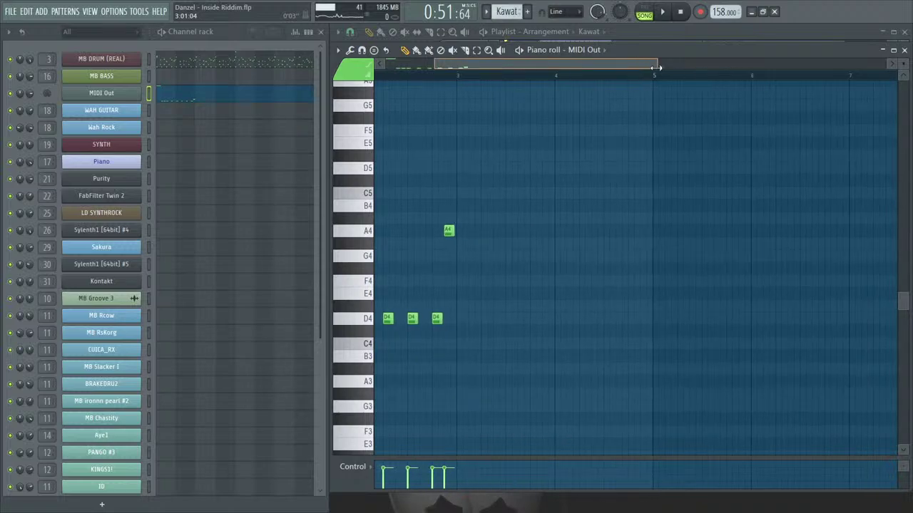
left_click_drag(561, 232, 562, 305)
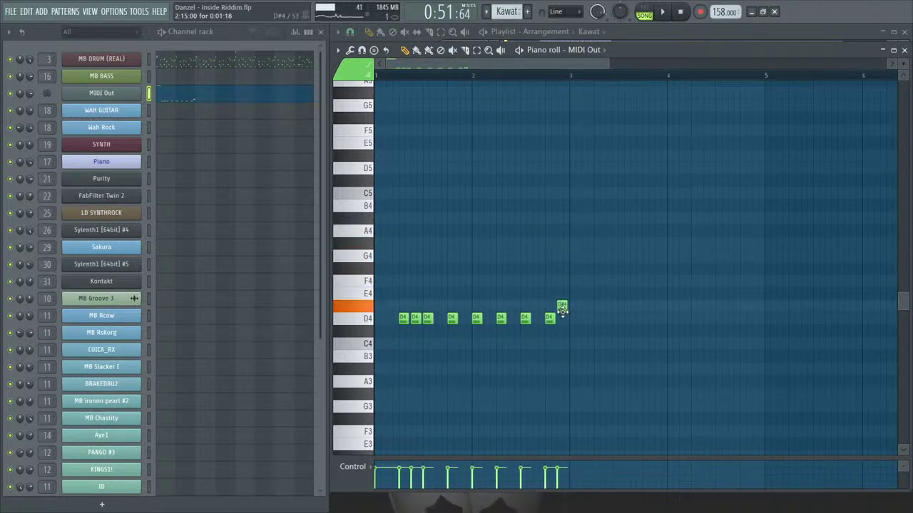
Add short D4 notes on steps 1, 5, 9 and 13 of bar 3 and steps 1, 5 and 9 of bar 4.
left_click(574, 318)
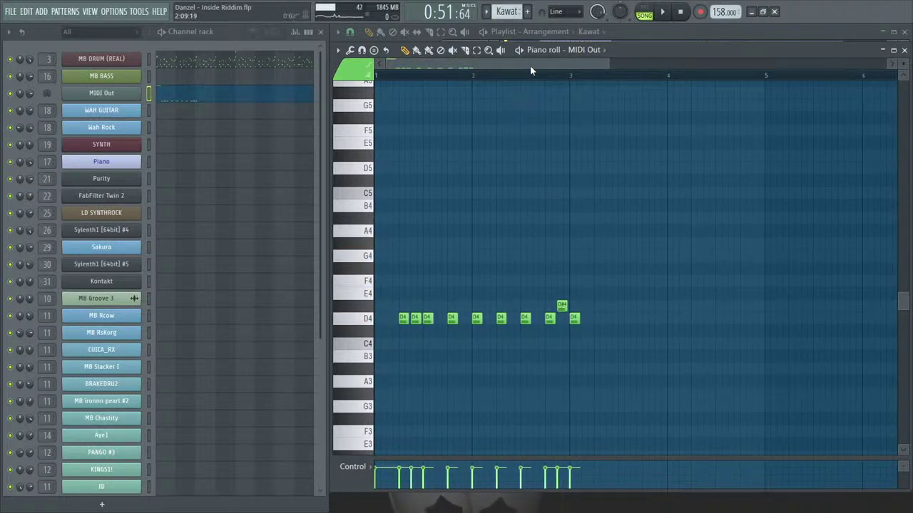
left_click(598, 318)
left_click(622, 318)
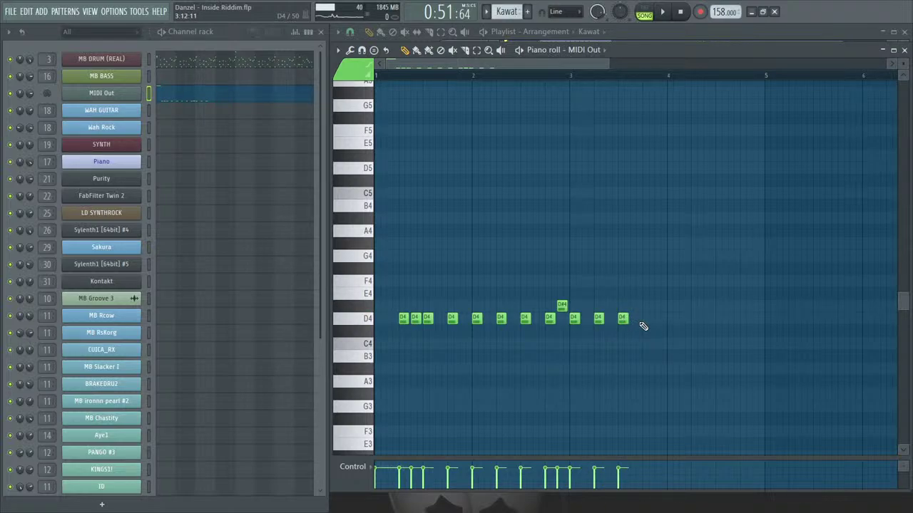
left_click(646, 318)
left_click(670, 318)
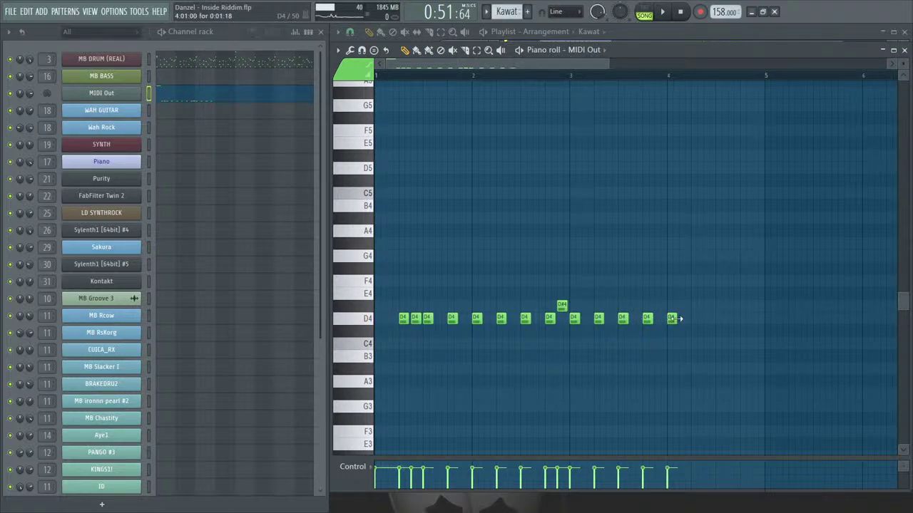
left_click(695, 318)
left_click(719, 318)
Add A4, F4 and C5 notes on steps 11, 13 and 15 of bar 4, plus D4 on step 7 of bar 3, and play the riff.
left_click_drag(731, 288, 721, 385)
left_click(743, 282)
left_click(748, 218)
left_click(780, 328)
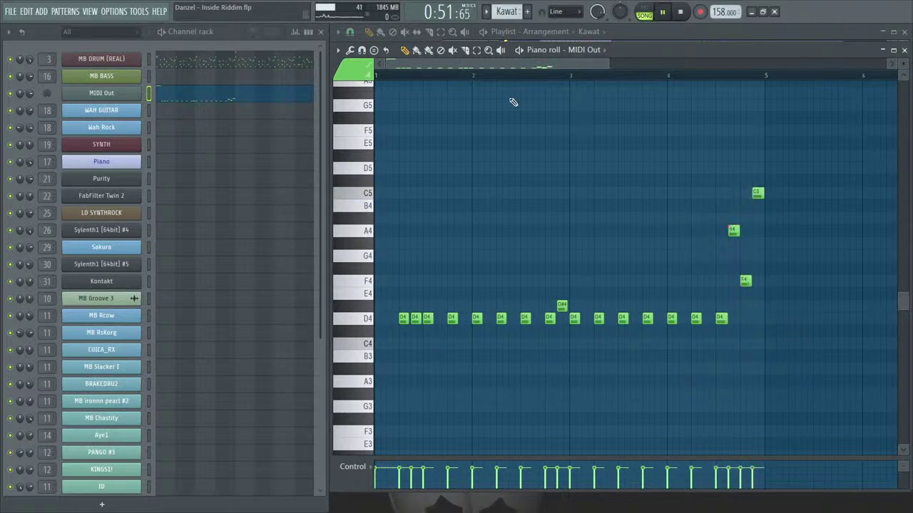
key("space")
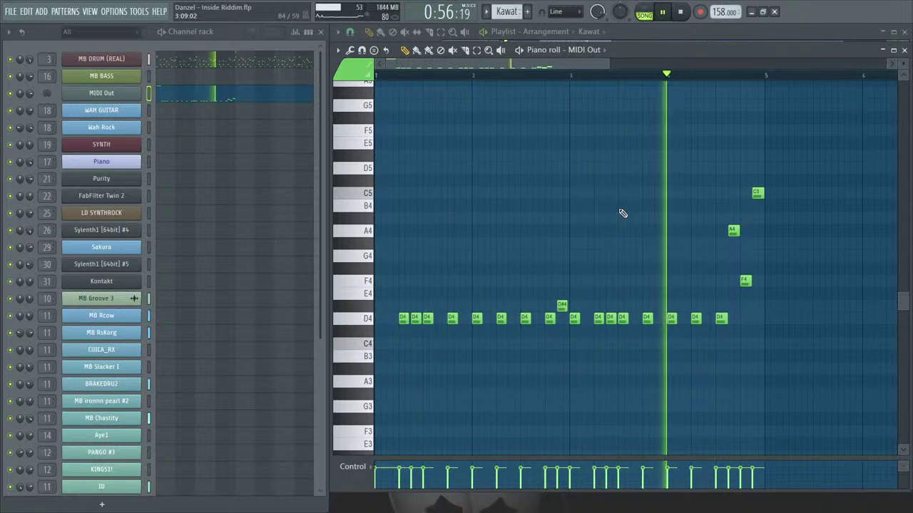
key("space")
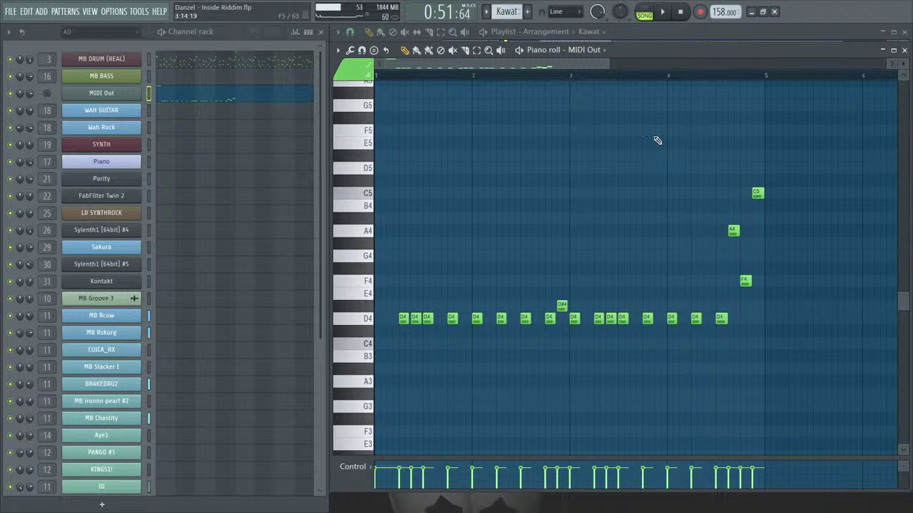
Duplicate the four-bar riff into bars 5 to 8 and delete the copied C9 note at the start of bar 5.
scroll(658, 139, "up", 15)
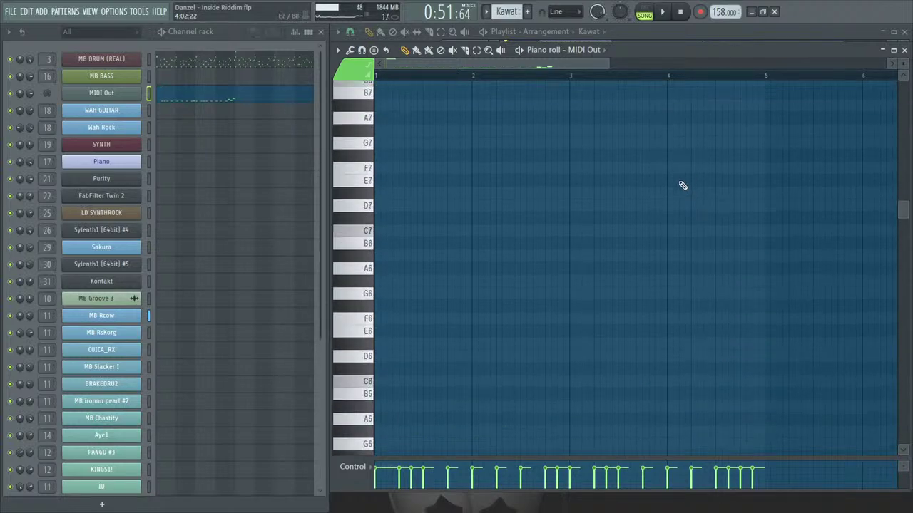
scroll(682, 185, "down", 6)
scroll(682, 186, "right", 3)
scroll(676, 201, "up", 6)
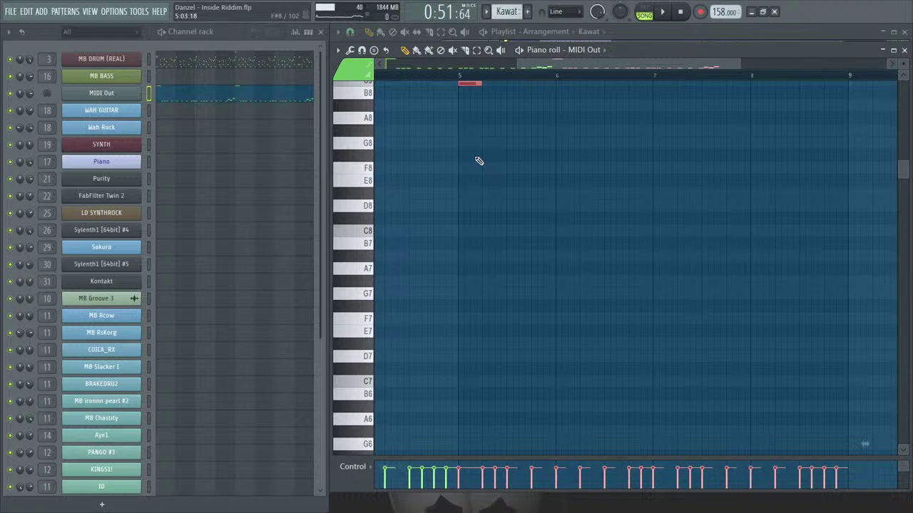
scroll(479, 160, "down", 5)
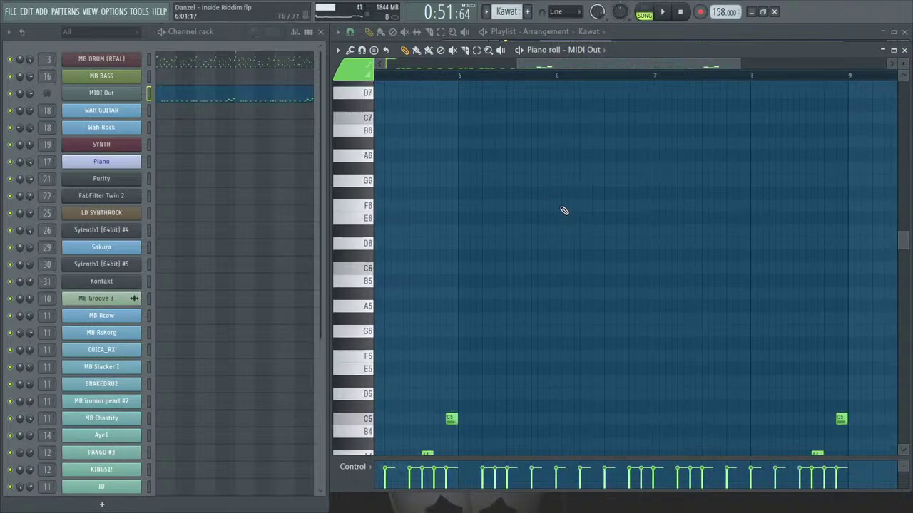
Place a D5 note at the start of bar 5 and lengthen it to four steps.
scroll(563, 211, "down", 3)
left_click(463, 244)
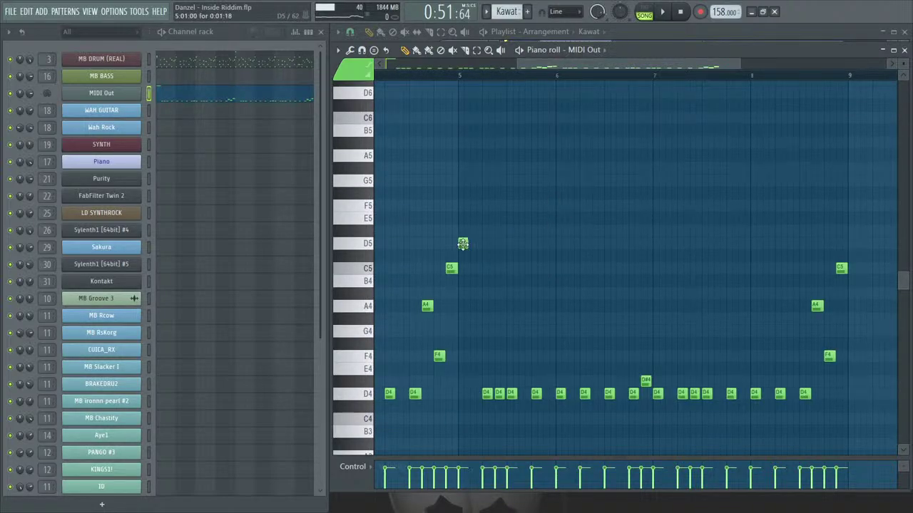
mouse_move(480, 246)
left_mouse_down()
mouse_move(518, 248)
mouse_move(490, 247)
left_mouse_up()
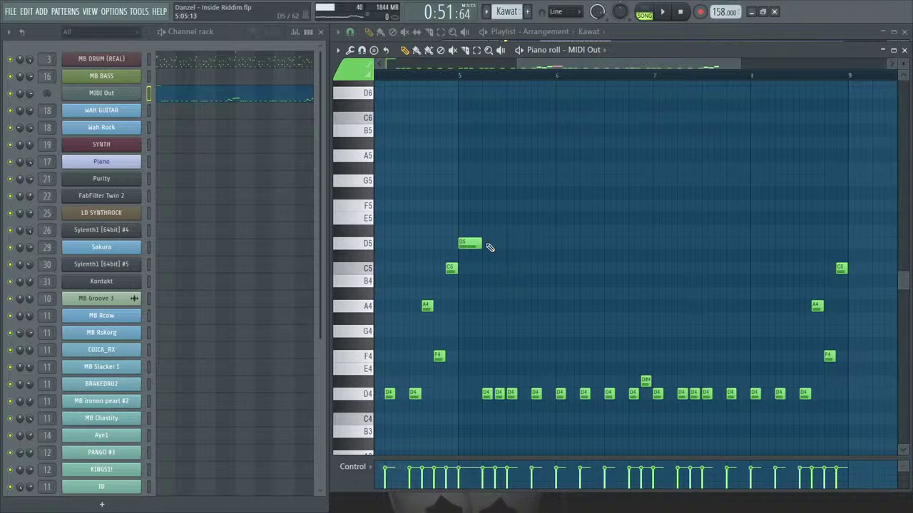
Raise the D4 notes on steps 5, 7 and 9 of bar 5 to C5, A4 and F4, and add a D4 on step 11.
left_click_drag(487, 395, 486, 269)
left_click_drag(498, 395, 509, 357)
left_click(521, 393)
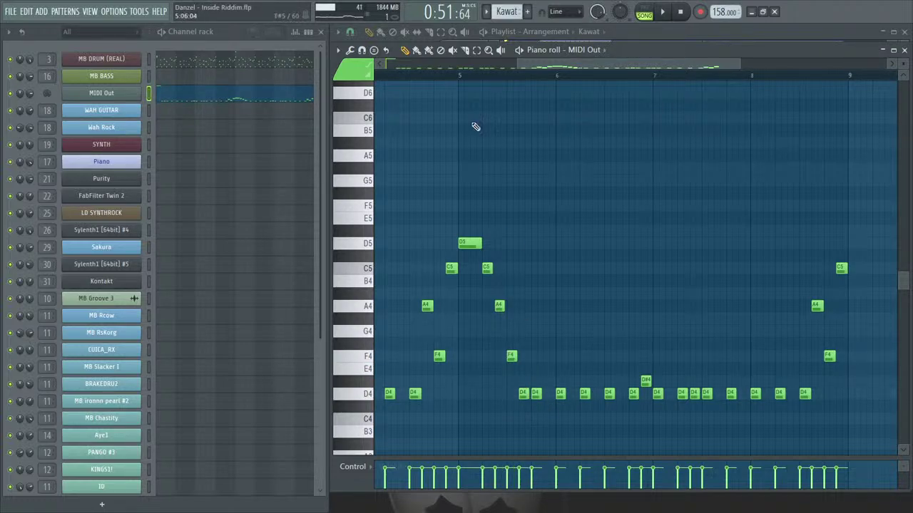
Play back the riff from the start of bar 5 to check the descending notes.
left_click(463, 85)
key("space")
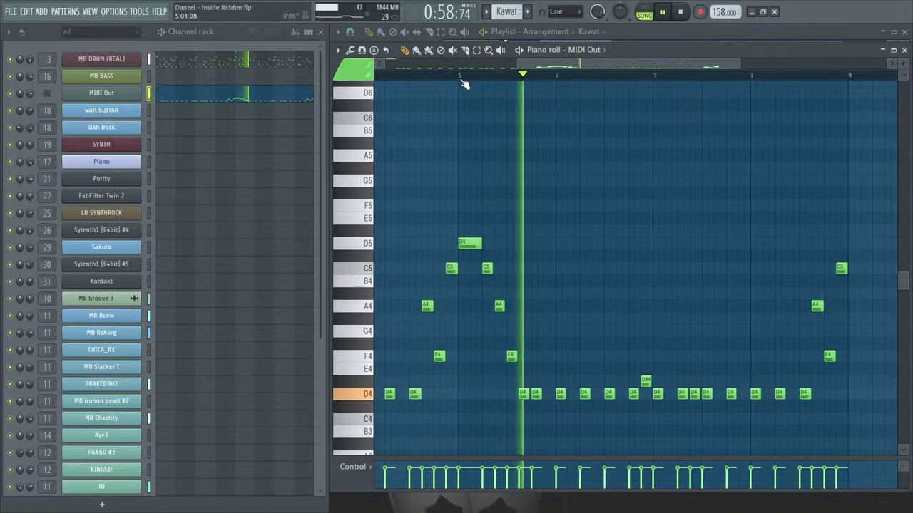
left_click(462, 84)
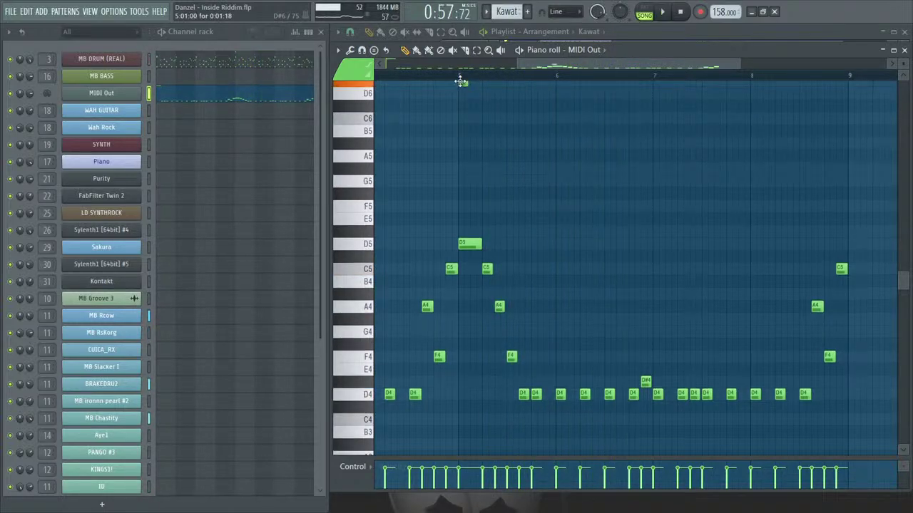
left_click(463, 85)
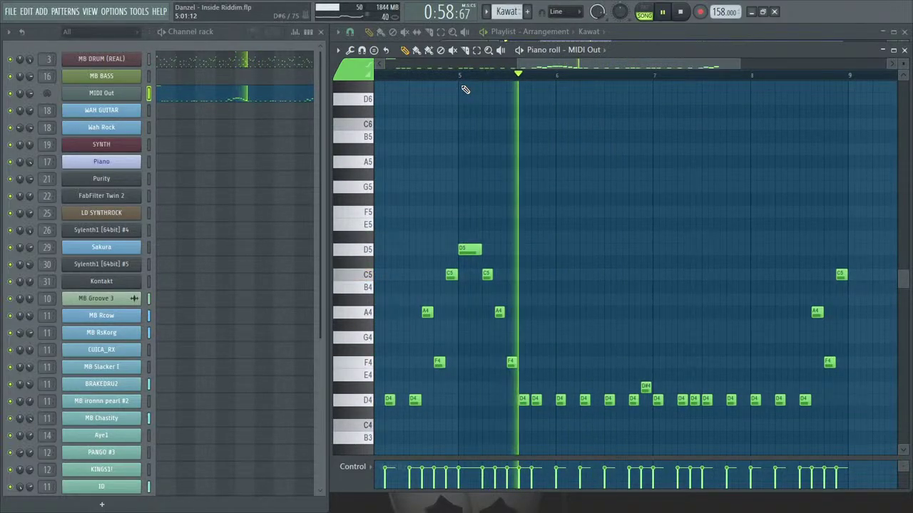
key("space")
Try the F4 note on step 9 of bar 5 at D4 in playback, return it to F4 and play the bar again.
left_click_drag(511, 362, 509, 406)
key("space")
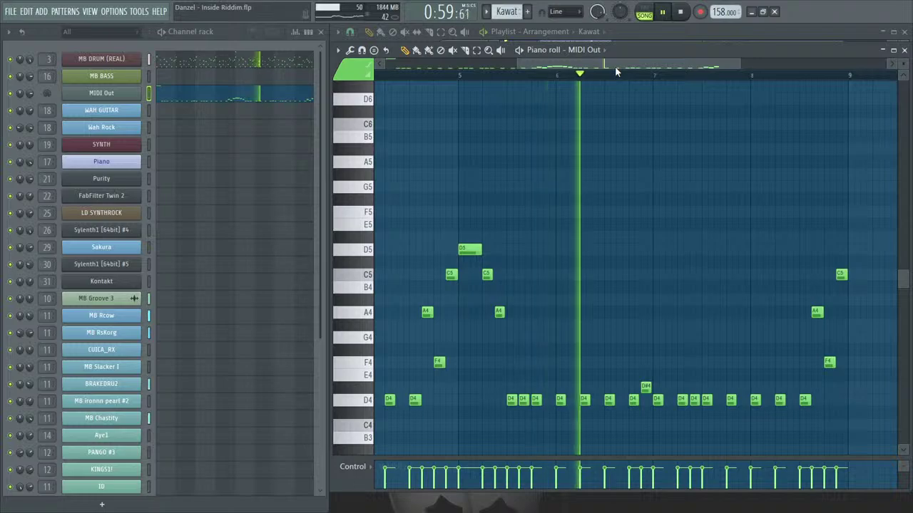
key("space")
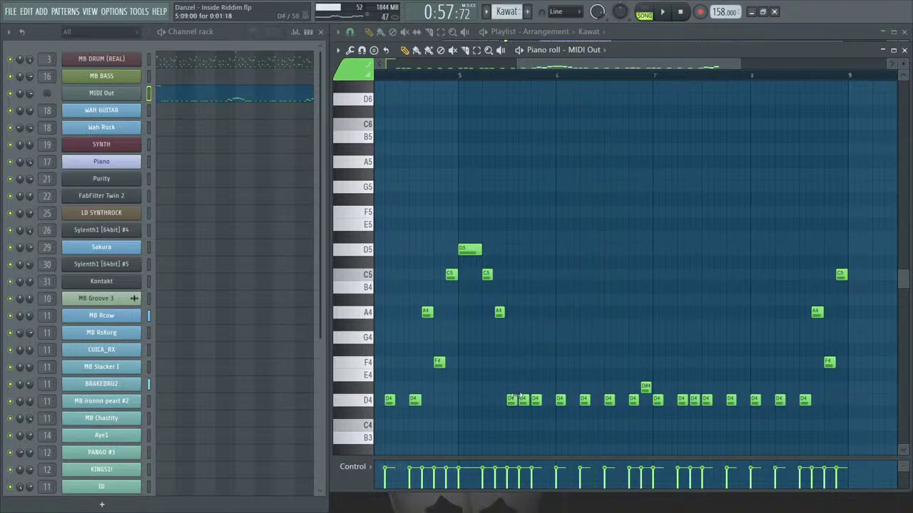
left_click_drag(512, 400, 516, 375)
key("space")
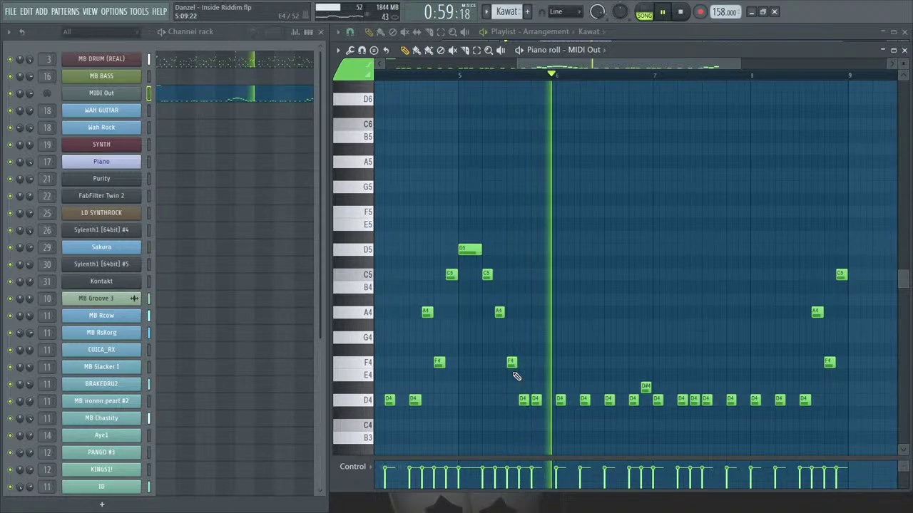
Move the D4 note on step 11 of bar 5 to step 15 and play the phrase back.
key("space")
left_click_drag(524, 400, 546, 402)
key("space")
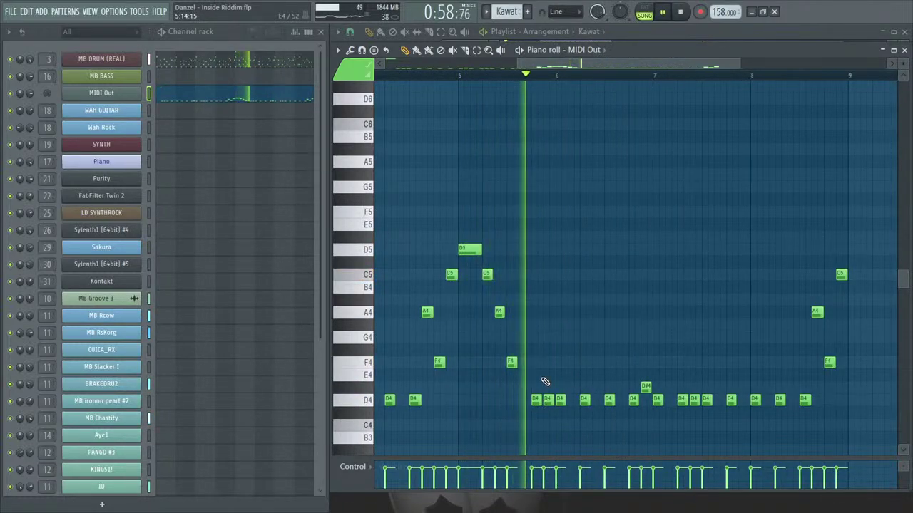
Lengthen the F4 note on step 9 of bar 5 to four steps and play the riff back.
key("space")
left_click_drag(516, 365, 480, 245)
left_click(569, 239)
key("space")
key("space")
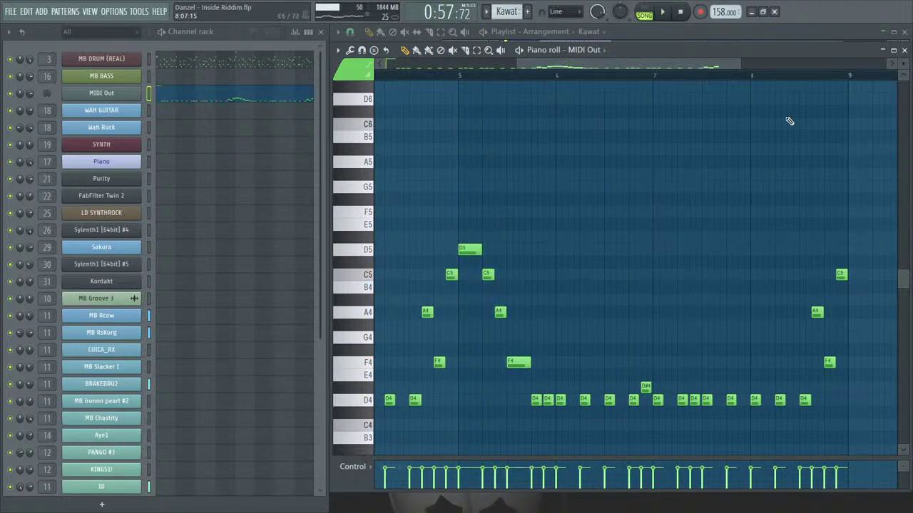
left_click_drag(716, 64, 528, 157)
key("space")
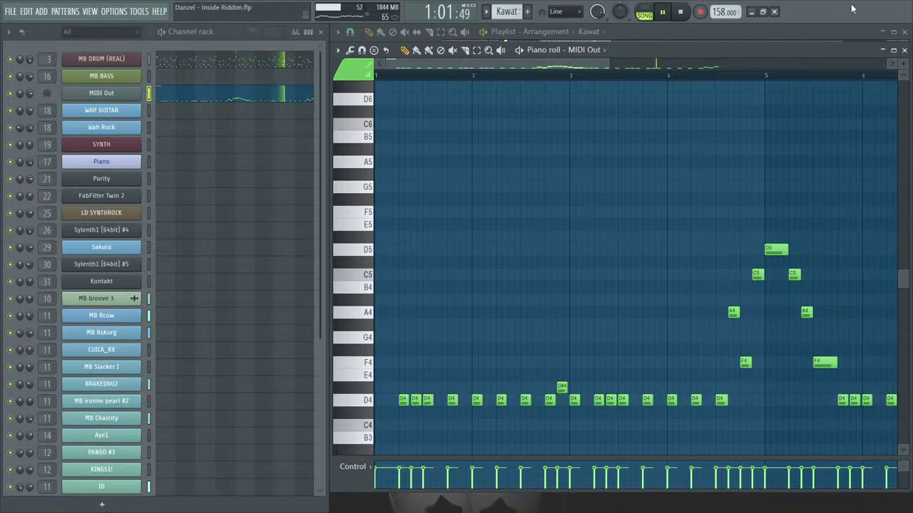
Close the piano roll and play the arrangement from bar 25 into the Kawat clip.
left_click(904, 50)
key("space")
left_click(591, 59)
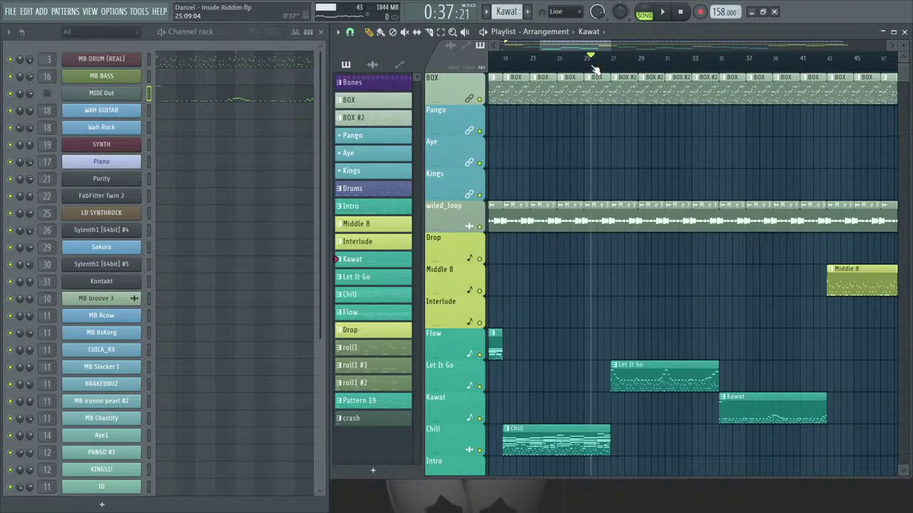
key("space")
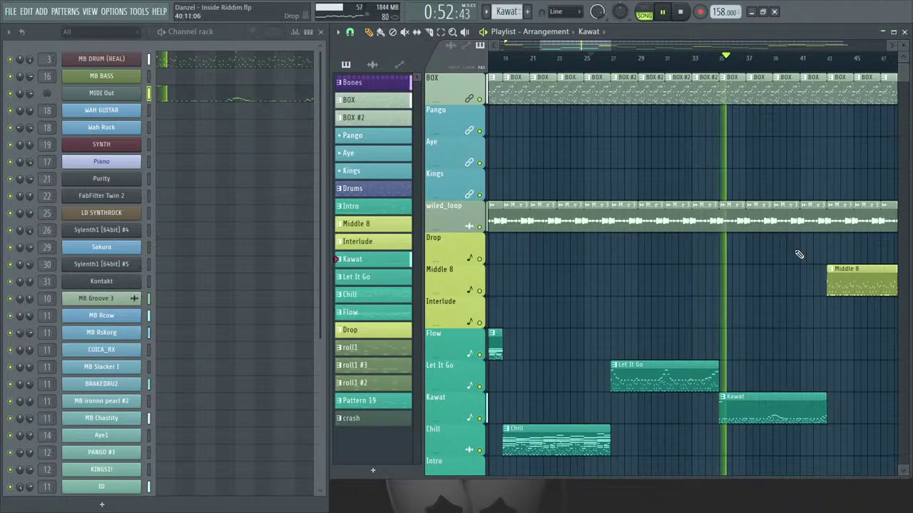
key("space")
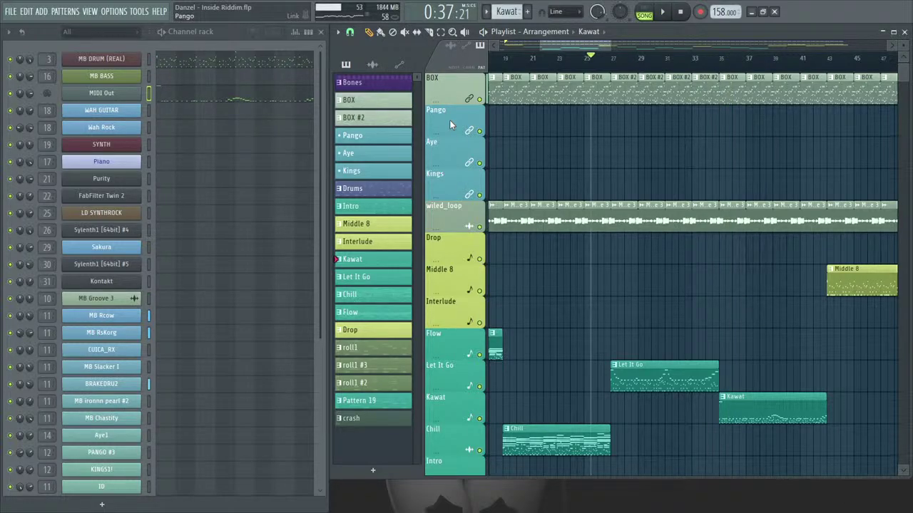
Select the BOX #2 pattern and open the piano roll of its MB ironnn pearl #2 channel.
left_click(365, 134)
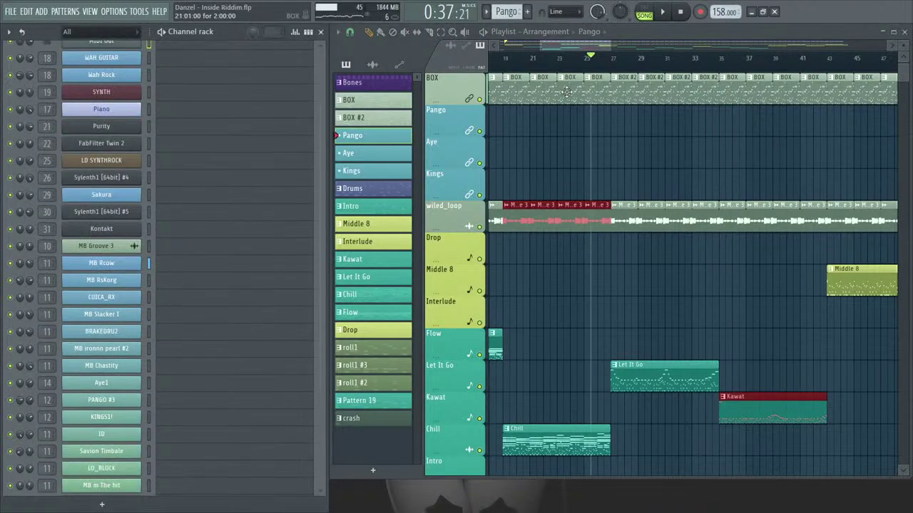
scroll(571, 102, "up", 1)
left_click(623, 125)
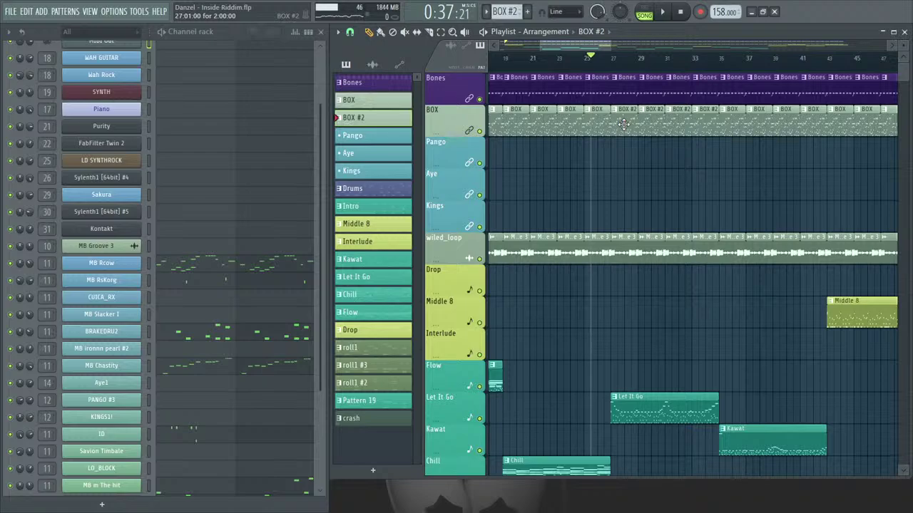
left_click(149, 306)
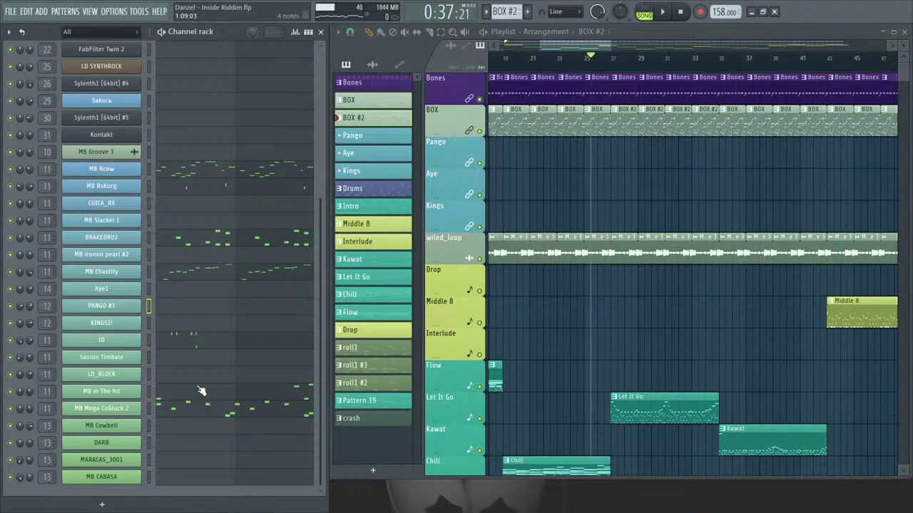
left_click(149, 254)
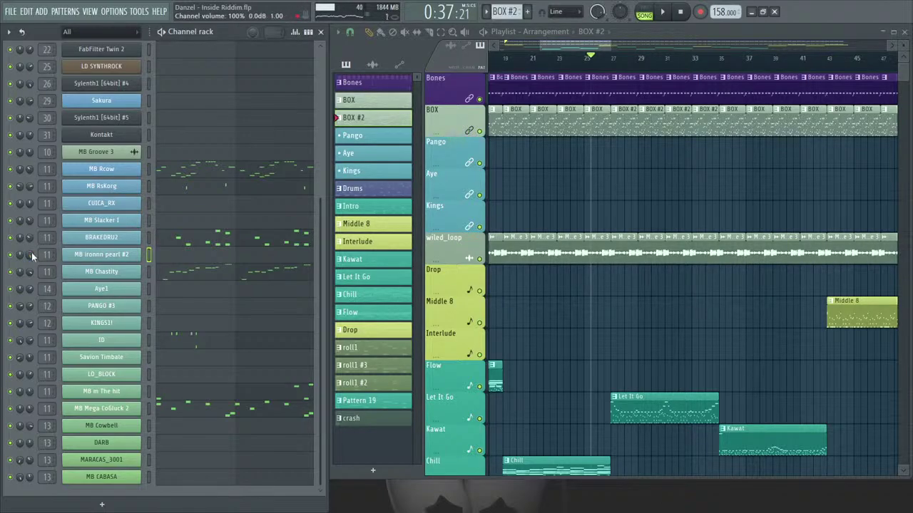
left_click(191, 258)
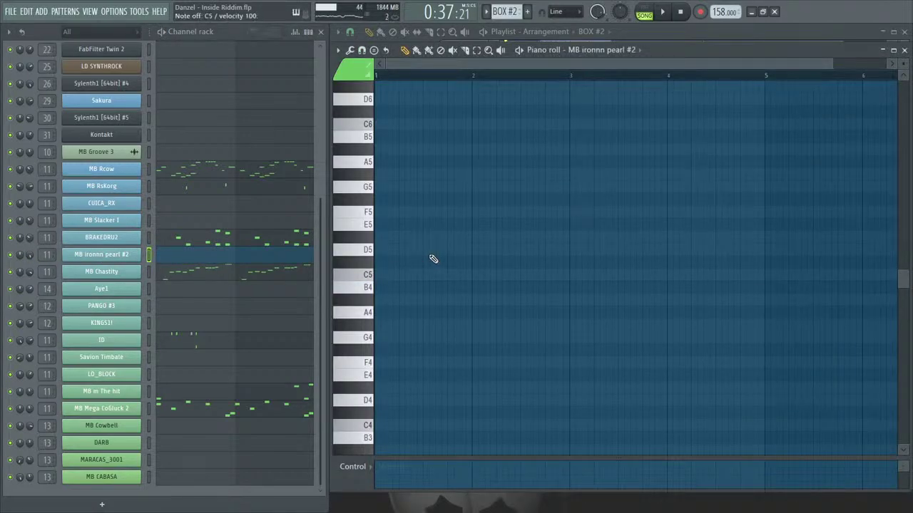
Switch playback from song to pattern mode and listen to the BOX #2 pattern.
key("space")
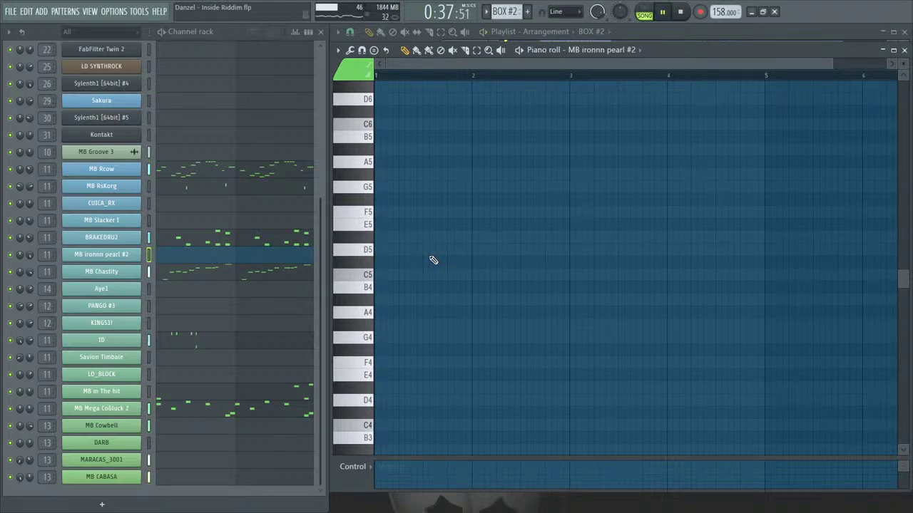
left_click(645, 12)
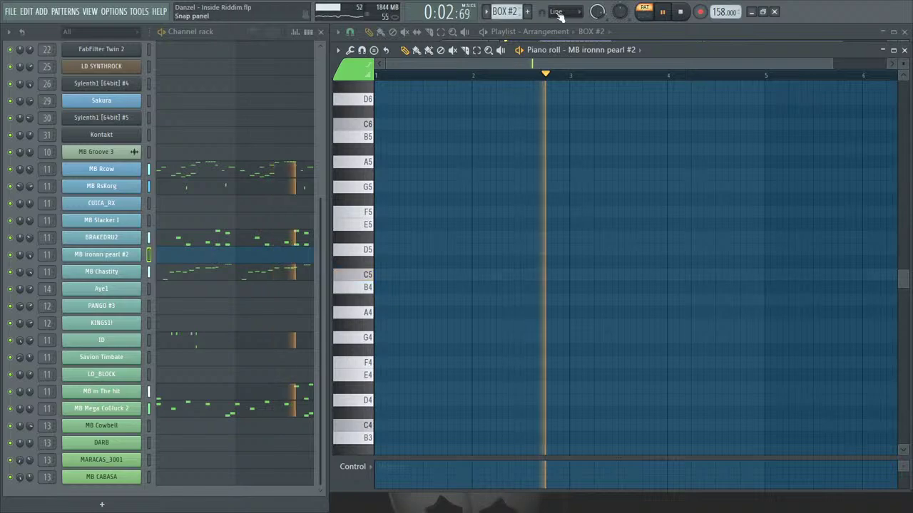
key("space")
Place a short C5 note on step 5 of bar 1, duplicate it into a run of four and play it.
scroll(429, 211, "up", 2)
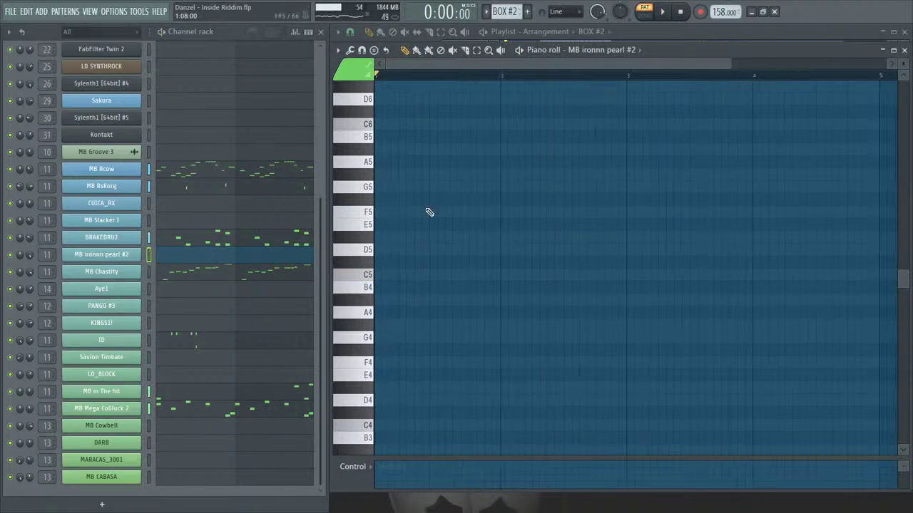
left_click(381, 287)
left_click_drag(362, 286, 412, 277)
key("ctrl+a")
key("ctrl+b")
key("ctrl+b")
key("ctrl+b")
key("space")
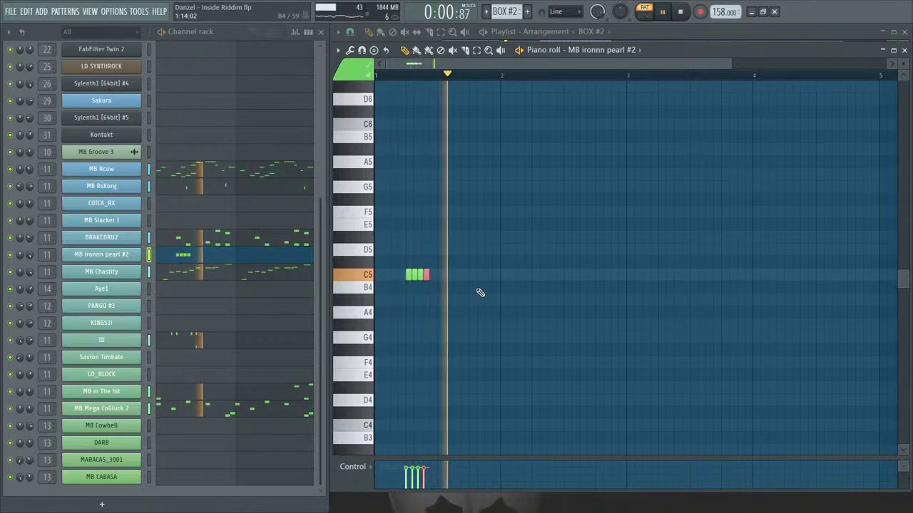
key("space")
Add G4, G#4, C4 and C#4 notes on steps 9, 11, 13 and 15 of bar 1, checking them in playback.
left_click(439, 338)
left_click(454, 325)
key("space")
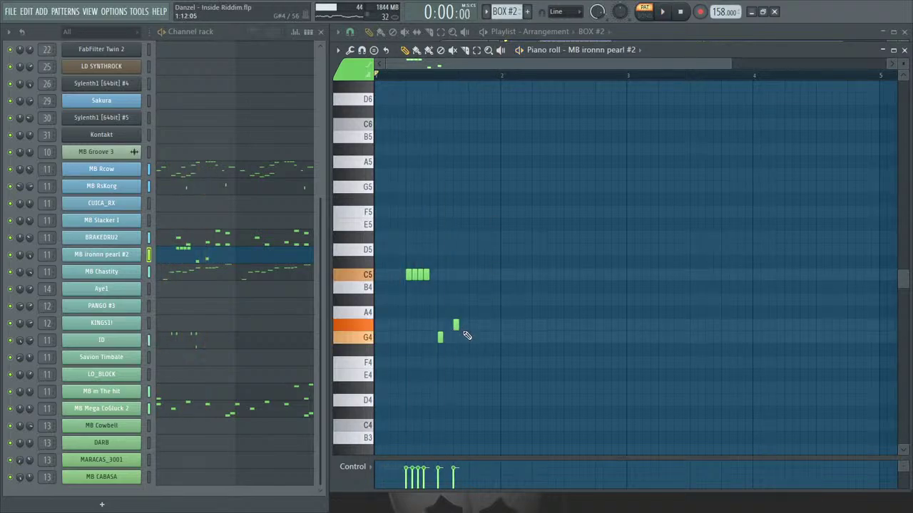
key("space")
left_click(478, 413)
left_click_drag(471, 414, 466, 429)
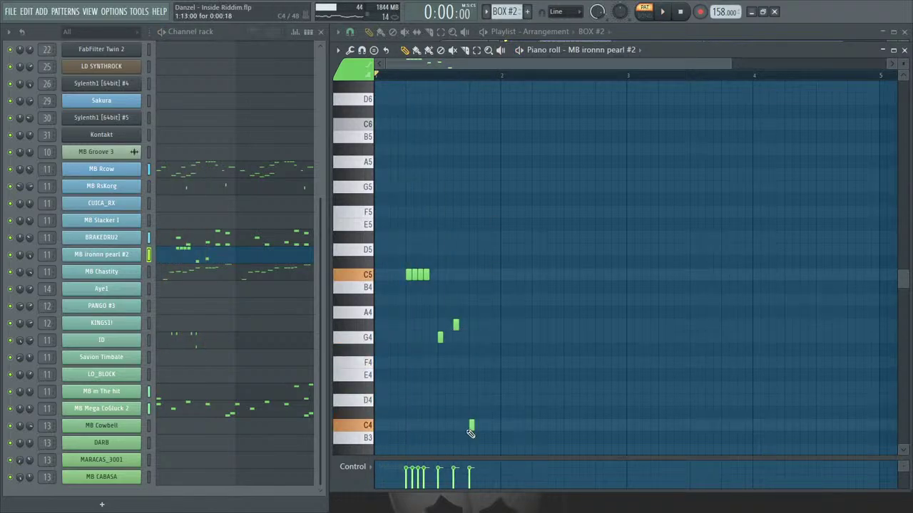
key("space")
left_click(487, 413)
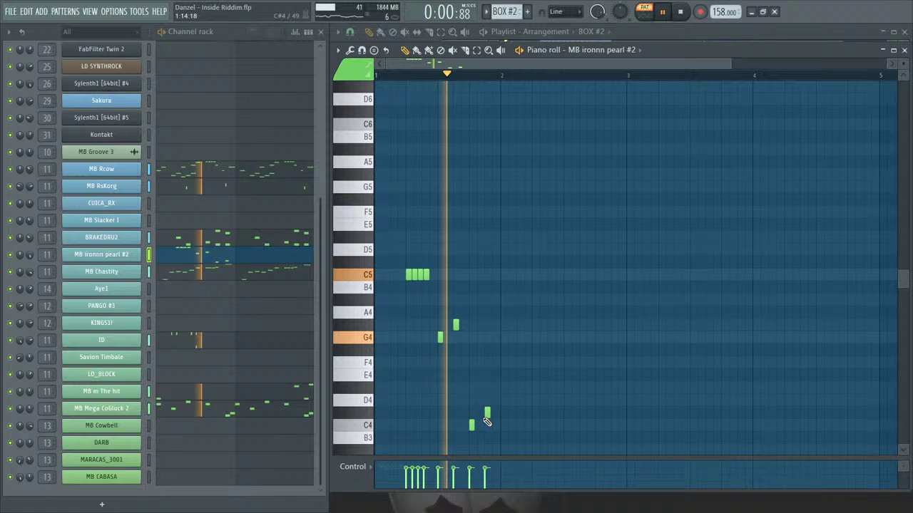
key("space")
With a 1/3 step snap, add G4, G#4, C#4, D#4 and G#4 in bar 2, ending in four short G4 notes, and play it.
scroll(572, 14, "down", 5)
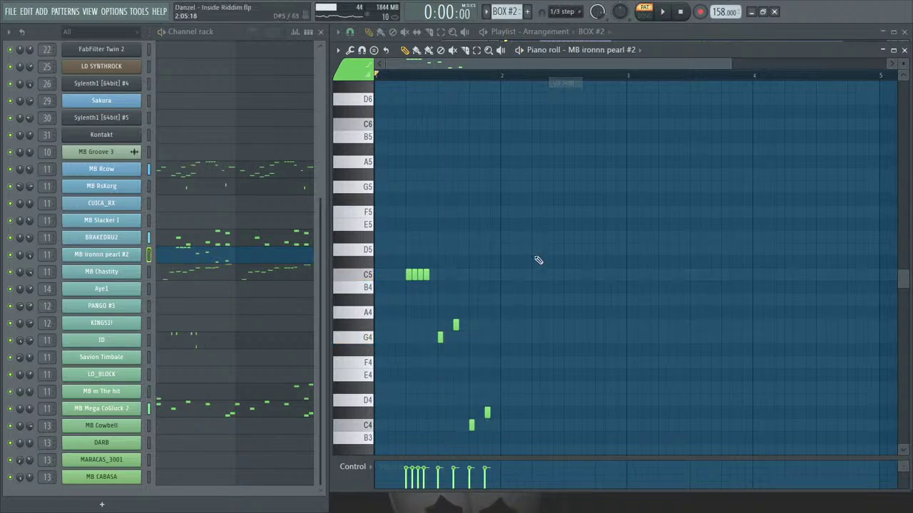
left_click(513, 337)
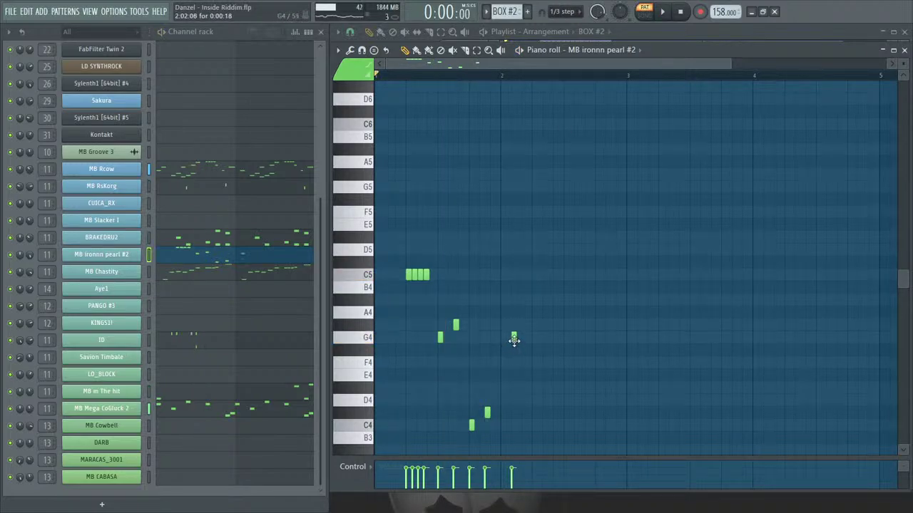
left_click(524, 326)
mouse_move(529, 378)
left_mouse_down()
mouse_move(533, 418)
mouse_move(545, 384)
left_mouse_up()
left_click(543, 398)
left_click_drag(550, 351, 554, 324)
left_click(564, 337)
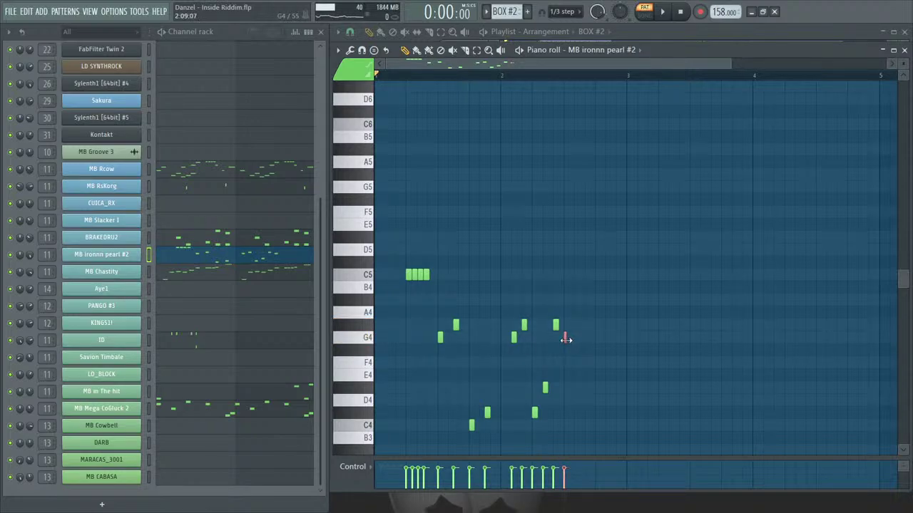
key("space")
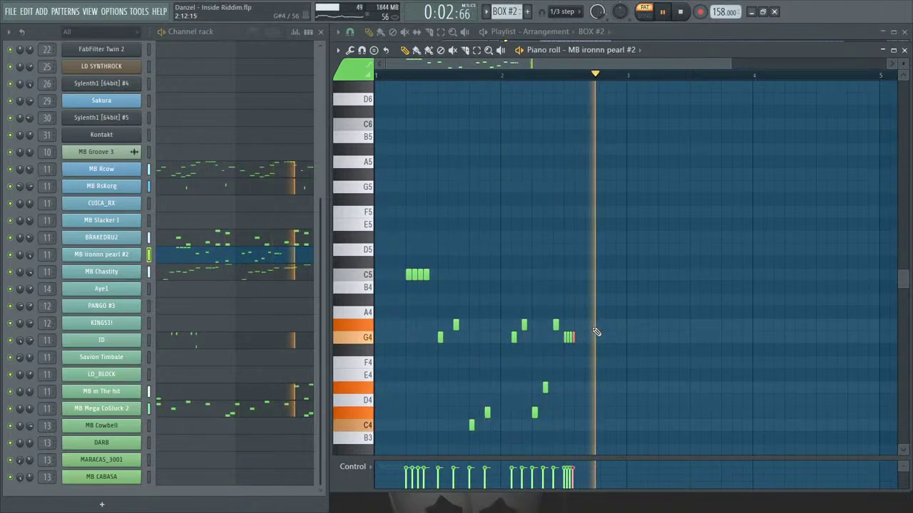
Fill the end of bar 2 with rapid runs of short C6, C#6 and C6 notes after the G4 run.
left_click_drag(577, 288, 581, 121)
key("space")
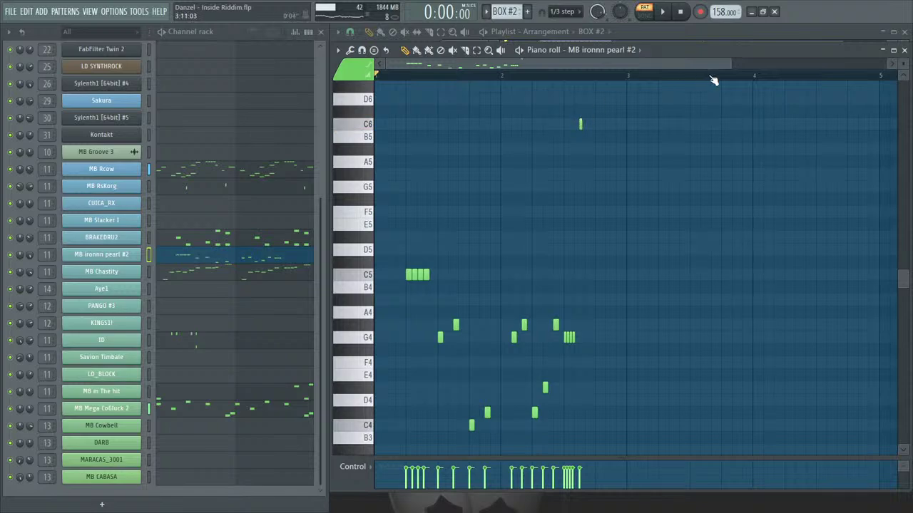
left_click_drag(730, 66, 611, 65)
left_click(685, 124)
key("ctrl+b")
left_click(704, 112)
key("ctrl+b")
key("ctrl+b")
key("ctrl+b")
key("ctrl+b")
left_click(727, 125)
key("ctrl+b")
key("ctrl+b")
key("ctrl+b")
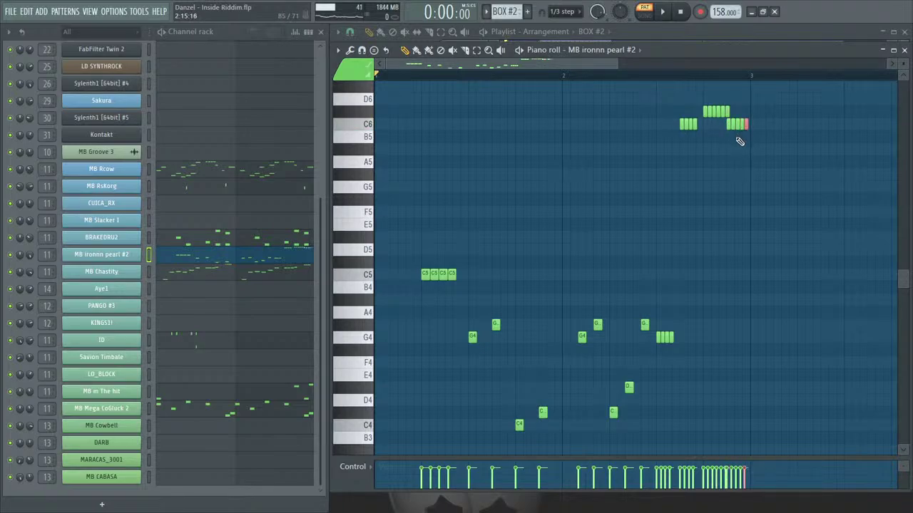
Check the note properties of the C6 note at 2:15:00 and play the two bars back.
double_click(729, 125)
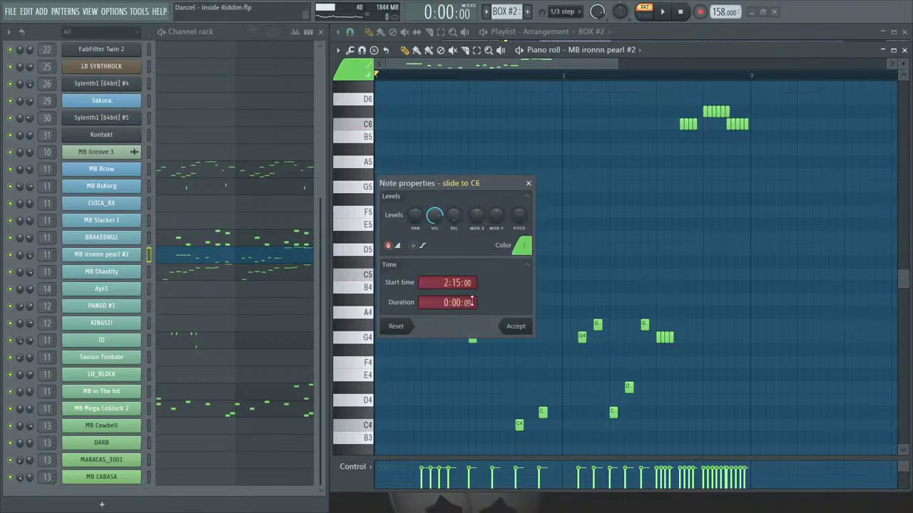
left_click(516, 326)
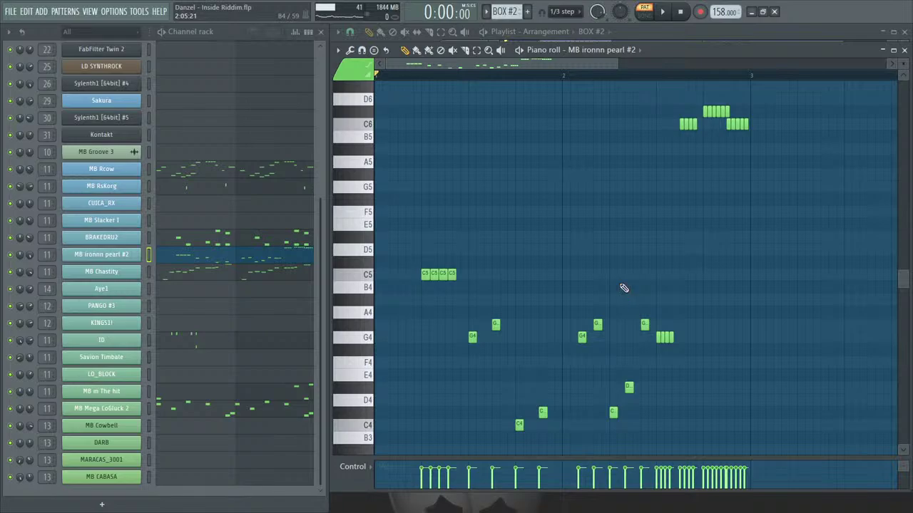
key("space")
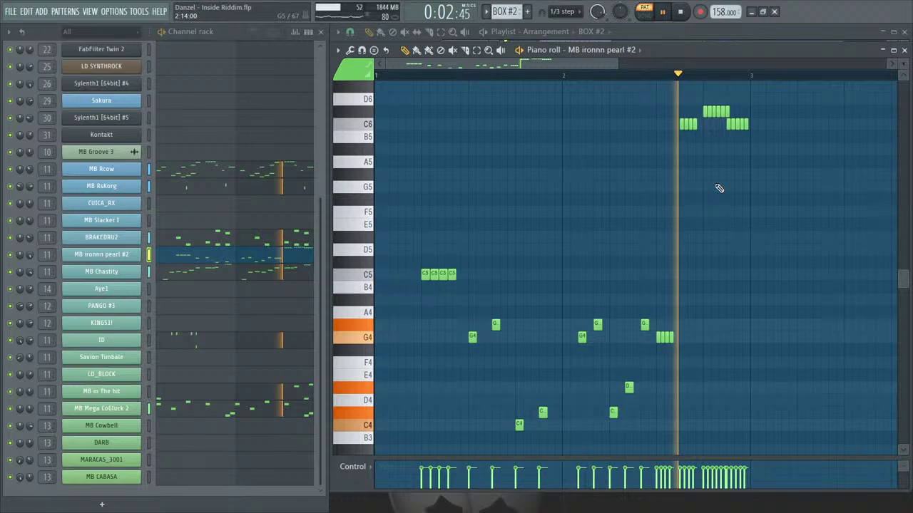
scroll(611, 235, "down", 4)
key("space")
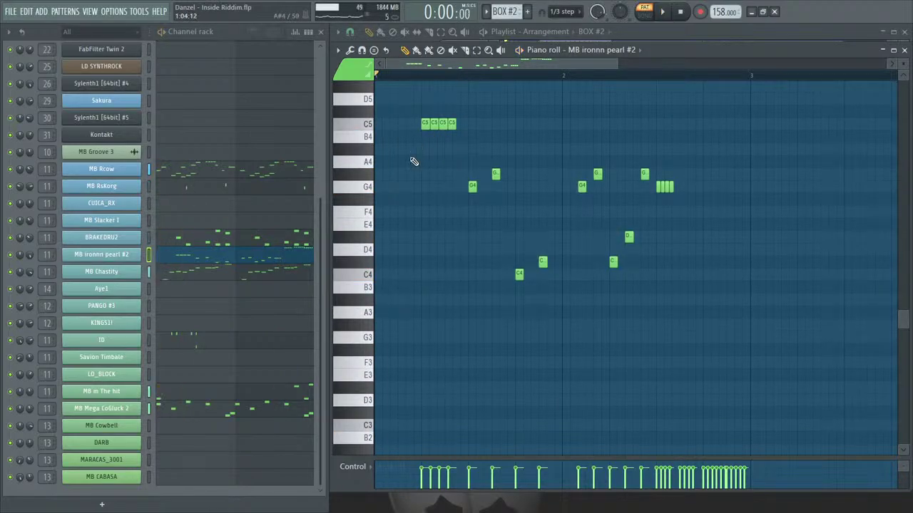
Add a C4 and a G4 note ahead of the C5 run in bar 1, tuning their pitches against playback.
left_click(393, 249)
key("space")
mouse_move(407, 200)
left_mouse_down()
mouse_move(407, 161)
mouse_move(409, 174)
left_mouse_up()
key("space")
left_click_drag(393, 248, 393, 274)
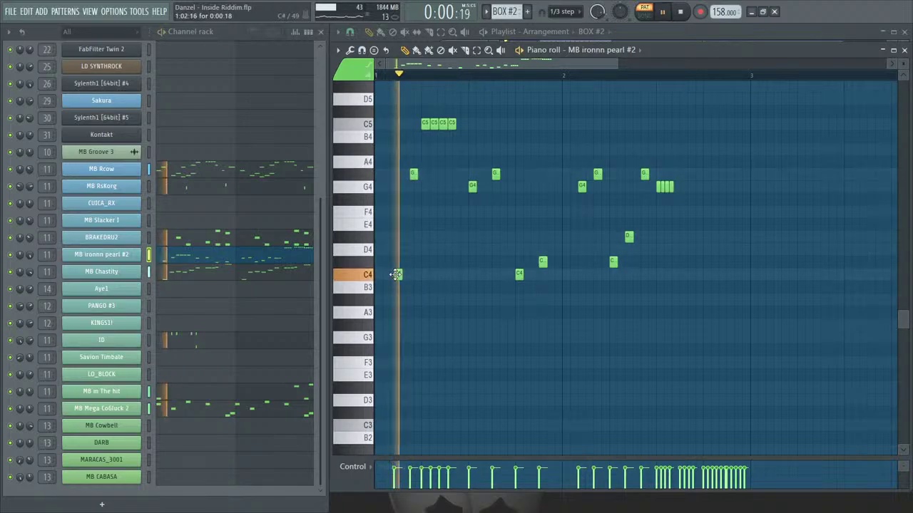
key("space")
left_click_drag(416, 176, 416, 189)
Try lower pitches within the C5 run of bar 1, delete all but its first note and play the pattern.
left_click_drag(434, 124, 436, 179)
left_click_drag(452, 123, 452, 147)
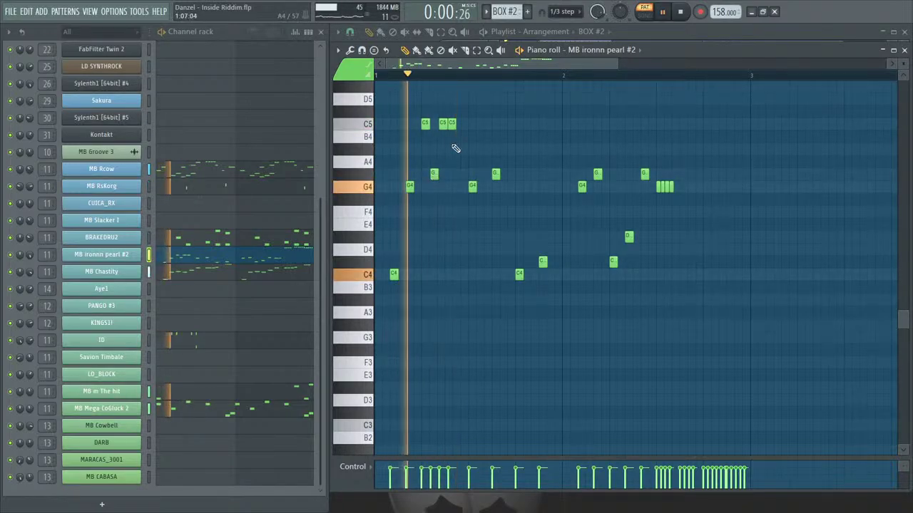
key("space")
right_click(452, 149)
right_click(443, 123)
right_click(433, 174)
key("space")
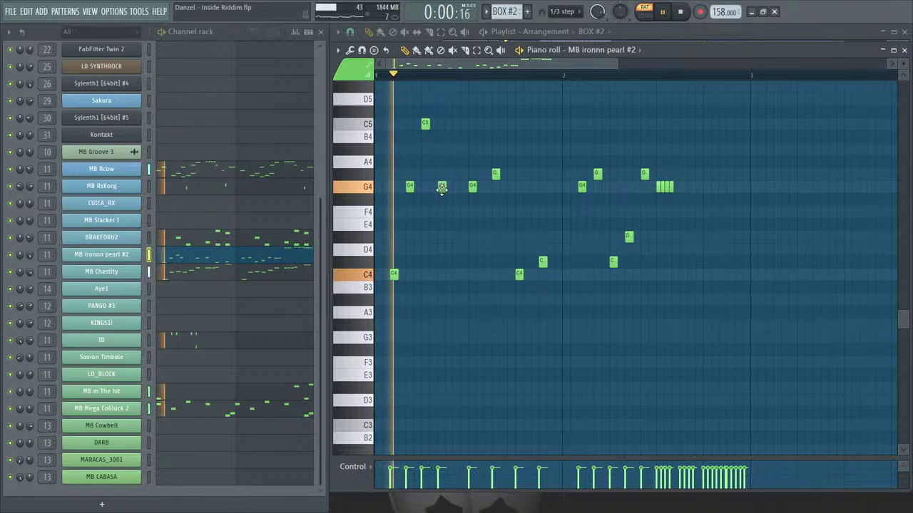
Add a G4 and an A#4 note after the remaining C5 in bar 1 and play the pattern back.
left_click(442, 186)
left_click(455, 174)
left_click_drag(453, 165, 459, 149)
key("space")
key("space")
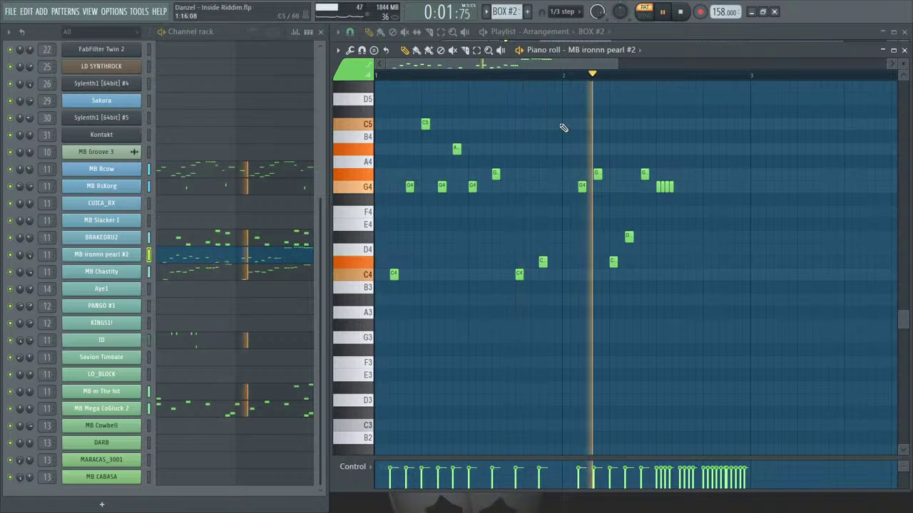
Copy the MB ironnn pearl #2 notes into the PANGO #3 channel and play the pattern with both.
left_click(905, 51)
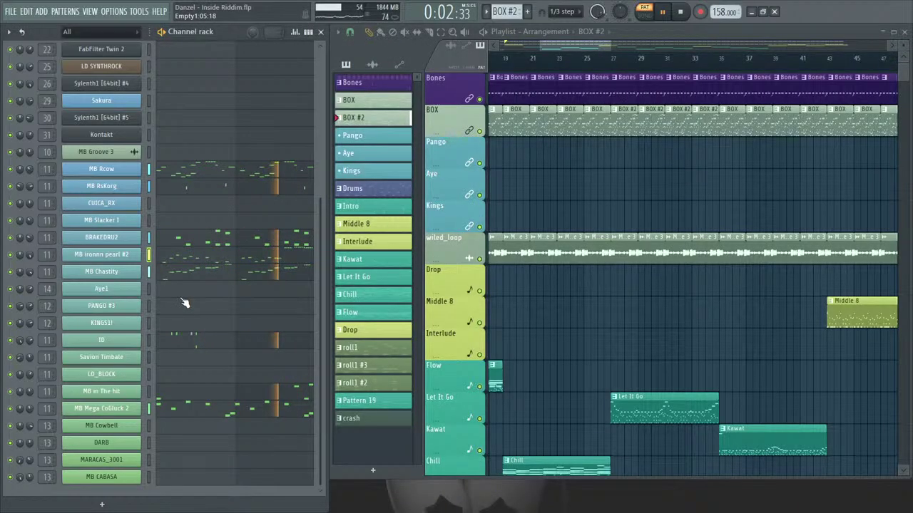
key("space")
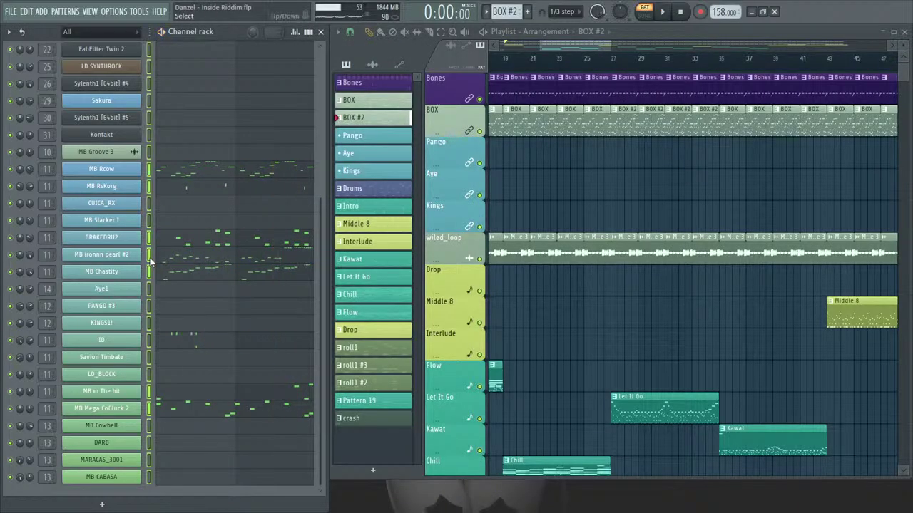
left_click(167, 316)
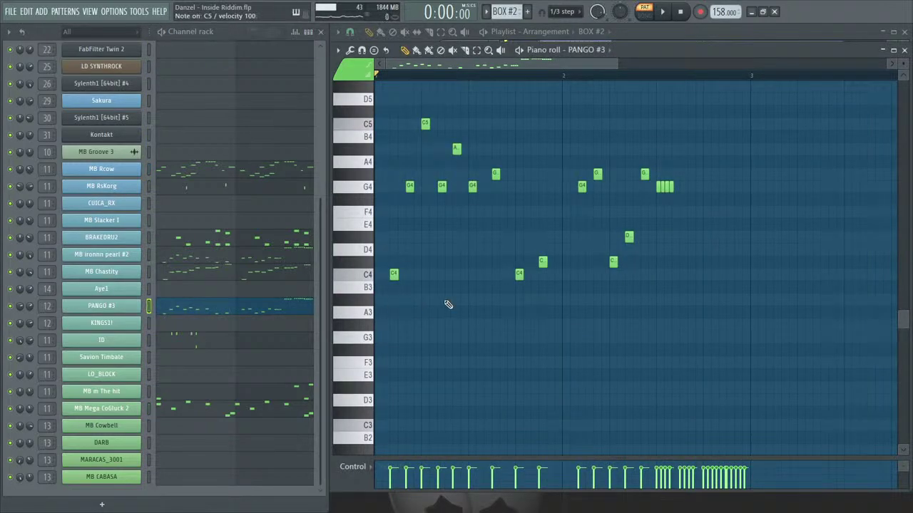
key("space")
left_click(239, 312)
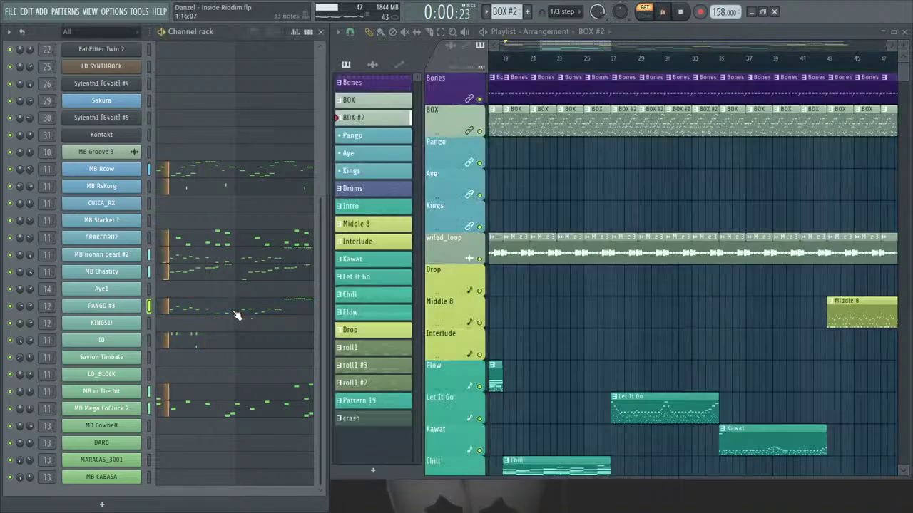
Duplicate all the PANGO #3 notes one octave higher and play the BOX #2 pattern.
left_click(239, 316)
key("ctrl+a")
left_click_drag(393, 275, 389, 116)
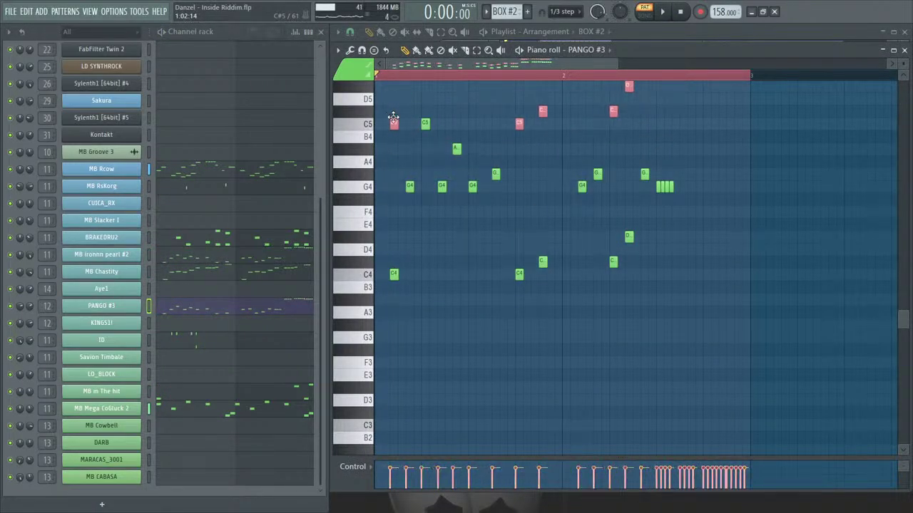
key("ctrl+d")
left_click(904, 50)
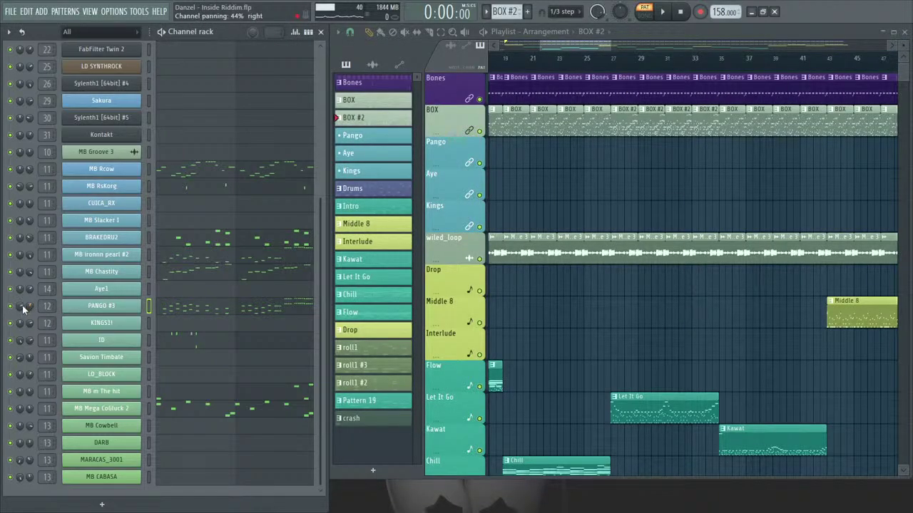
key("space")
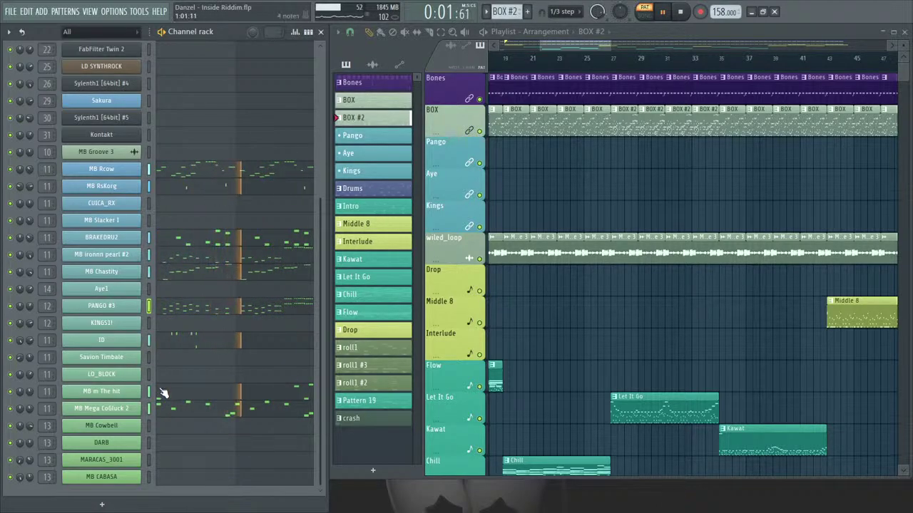
key("space")
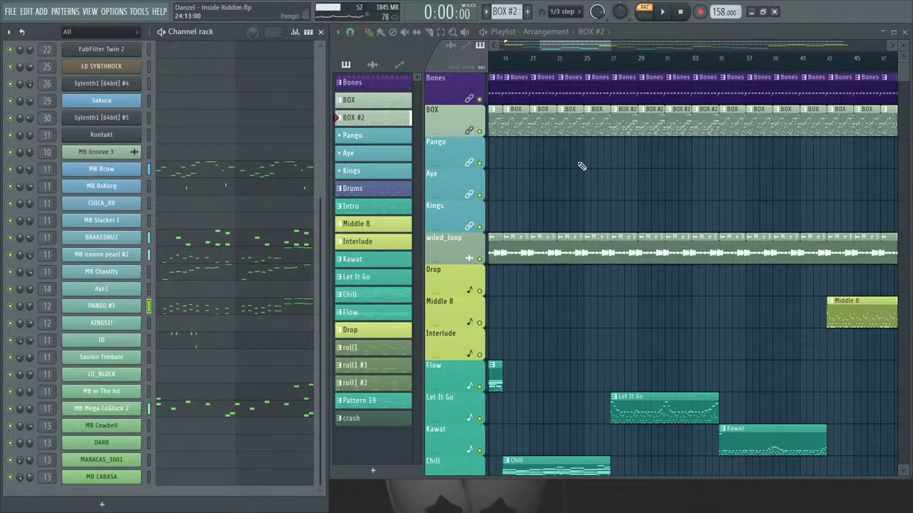
Play the arrangement from about bar 26 to hear the BOX #2 pattern in context.
scroll(618, 364, "down", 3)
left_click(599, 58)
key("space")
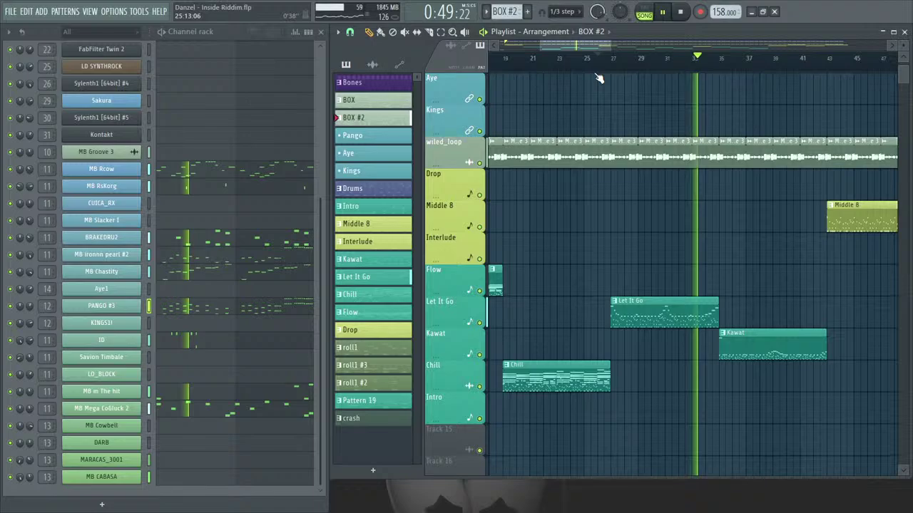
key("space")
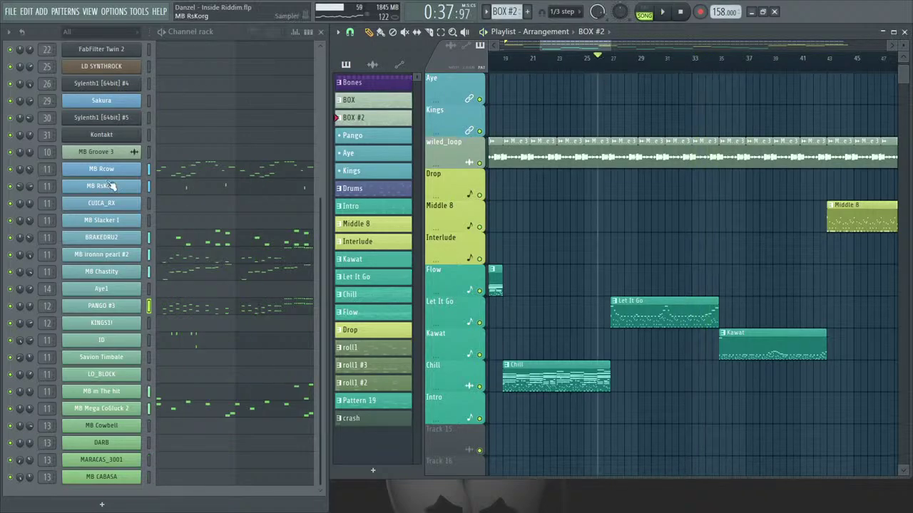
Return to pattern playback, look through the percussion channels for the next layer and inspect CUICA_RX's piano roll.
left_click(151, 205)
scroll(641, 114, "up", 3)
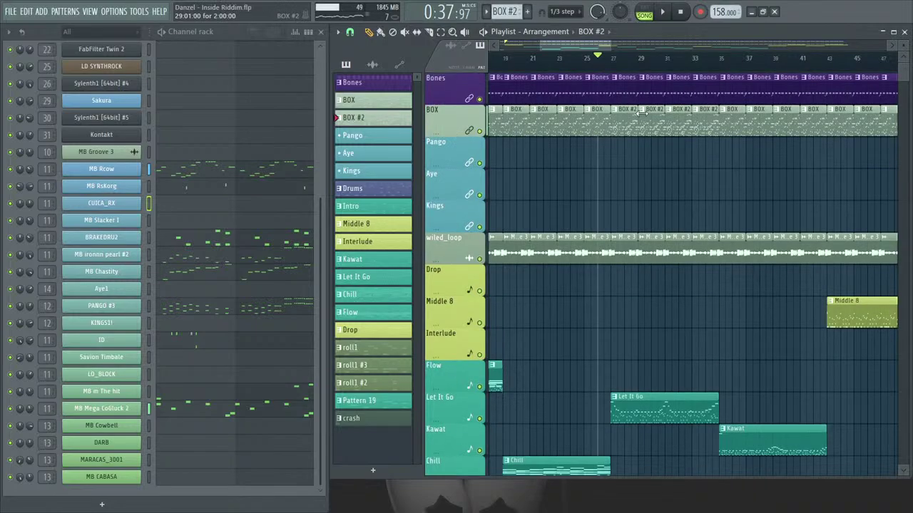
left_click(644, 12)
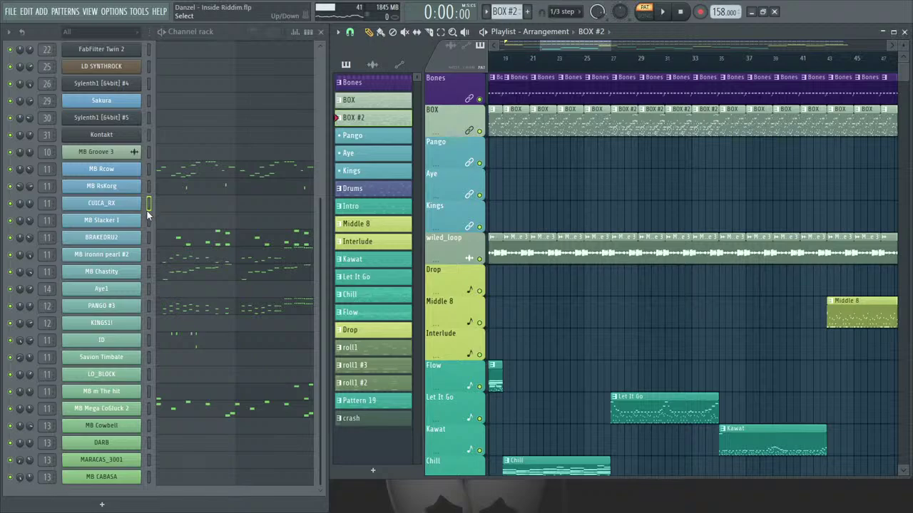
left_click(148, 322)
left_click(150, 277)
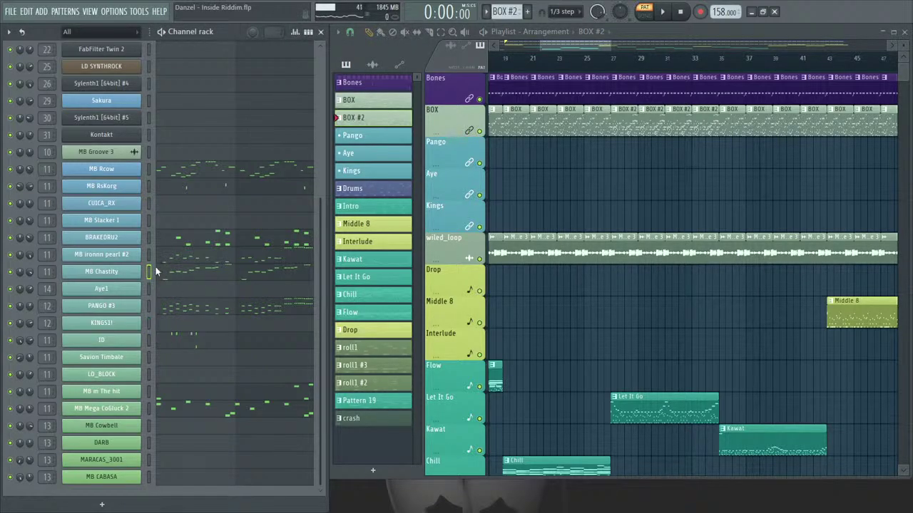
left_click(149, 204)
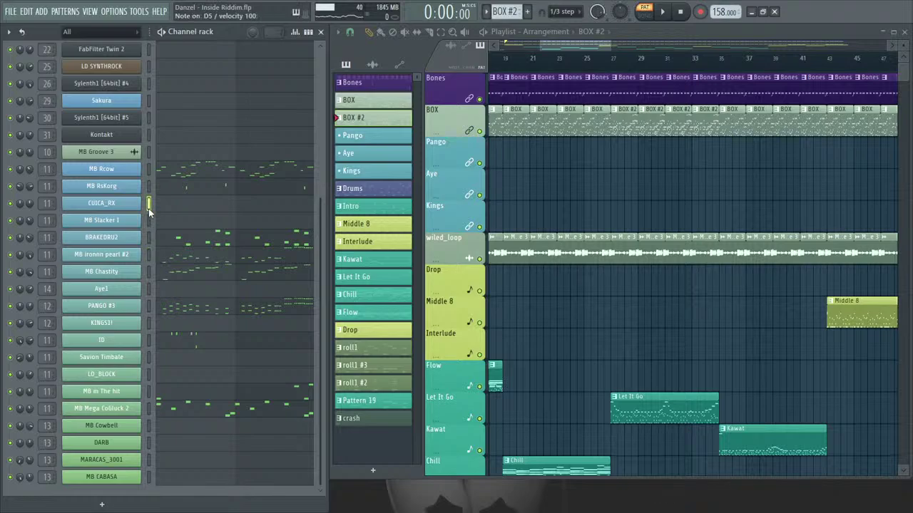
left_click(164, 206)
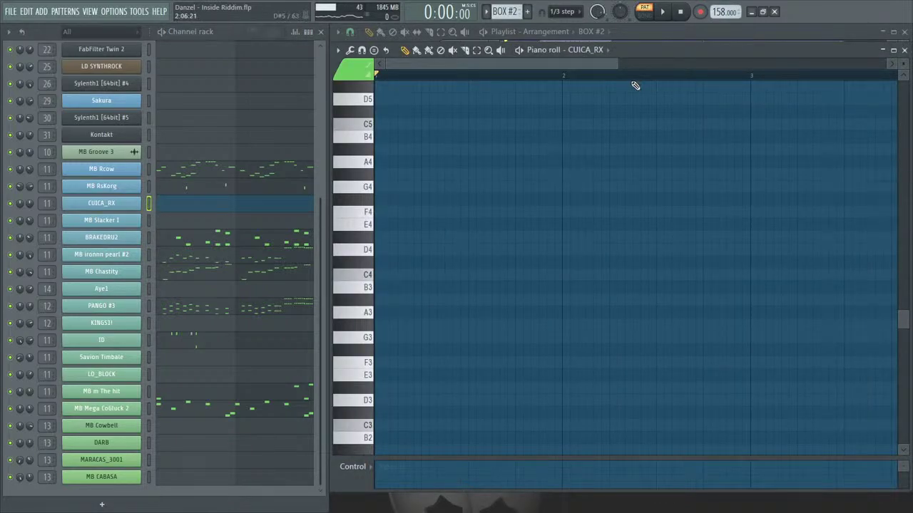
left_click_drag(617, 66, 526, 65)
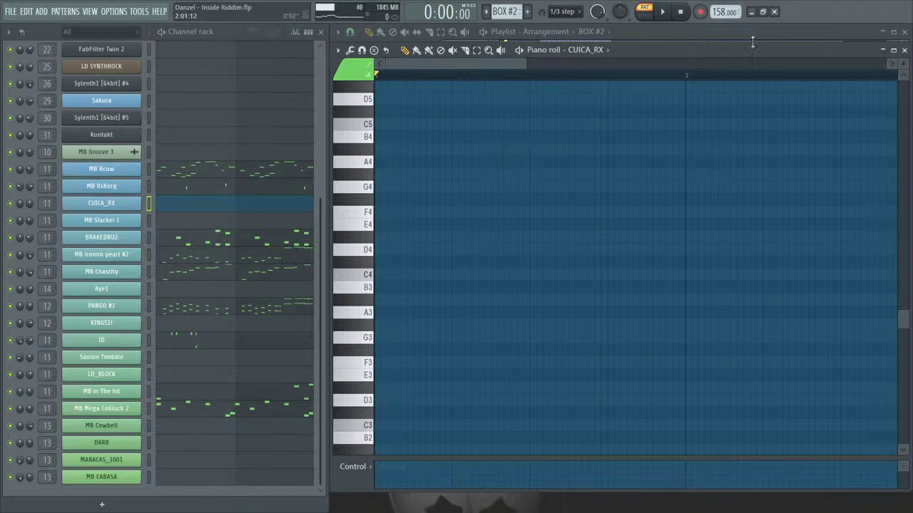
left_click(904, 50)
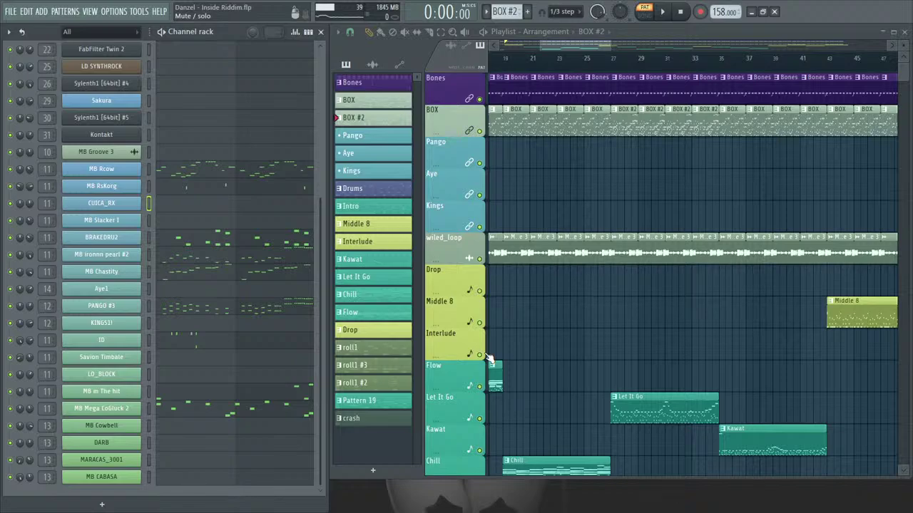
Play the pattern to compare pitches and set the root note of CUICA_RX to G#4.
left_click(183, 207)
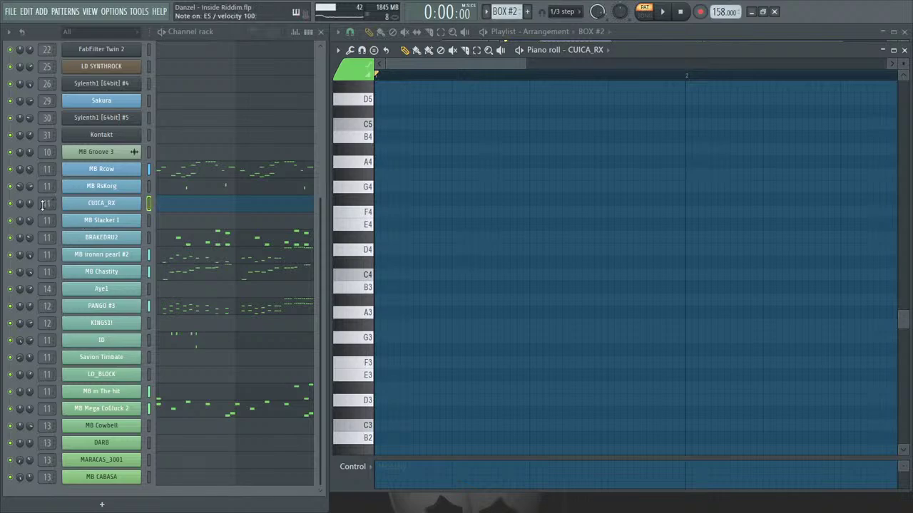
key("space")
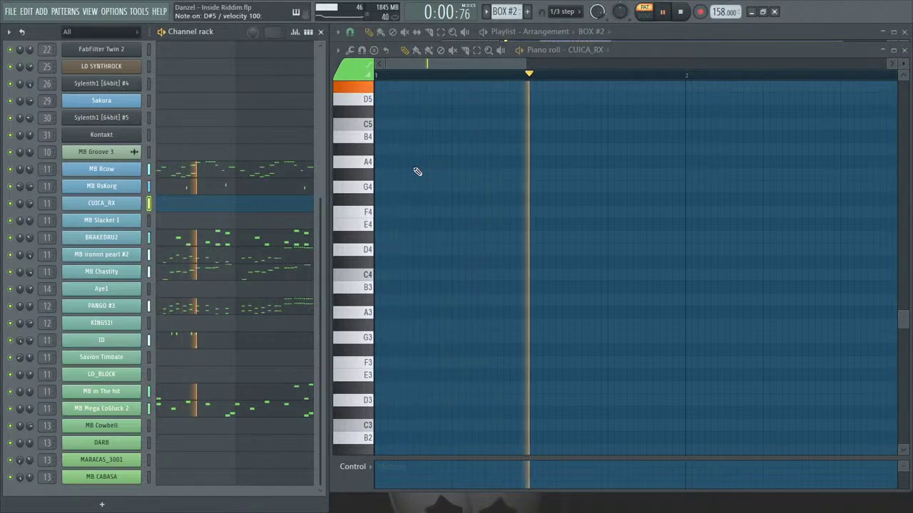
left_click(131, 204)
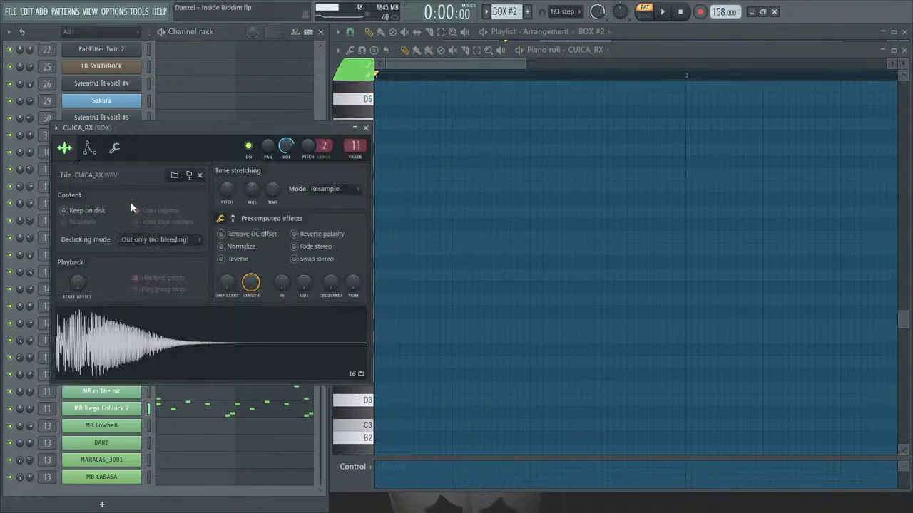
left_click(114, 147)
left_click_drag(211, 335, 195, 337)
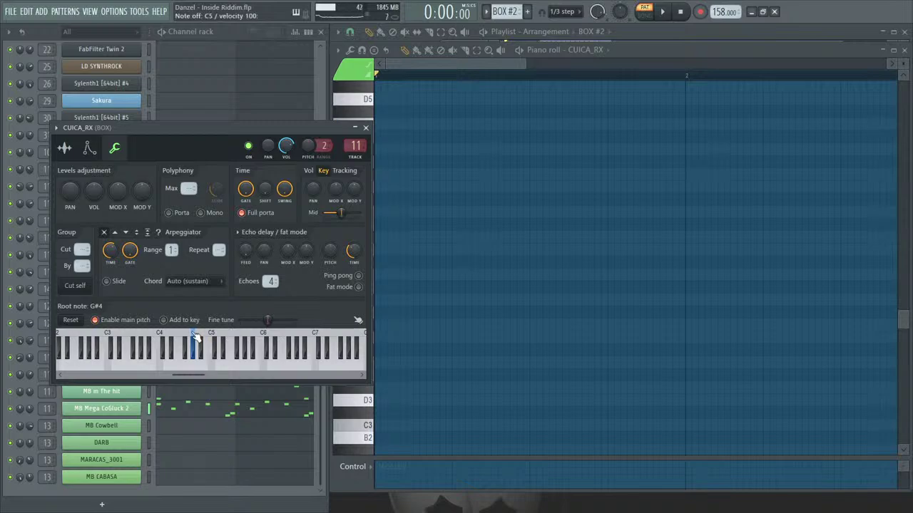
left_click(366, 128)
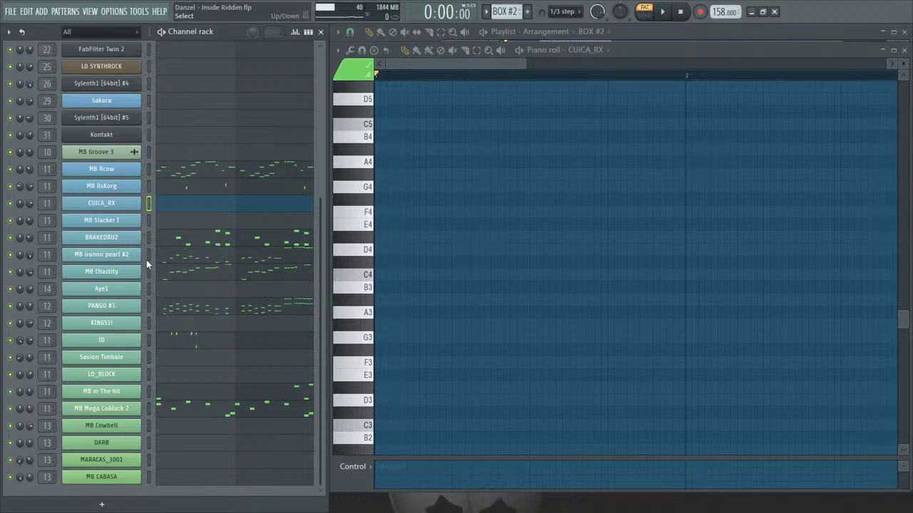
Paste the copied percussion notes into the CUICA_RX channel and play the pattern with them.
right_click(119, 207)
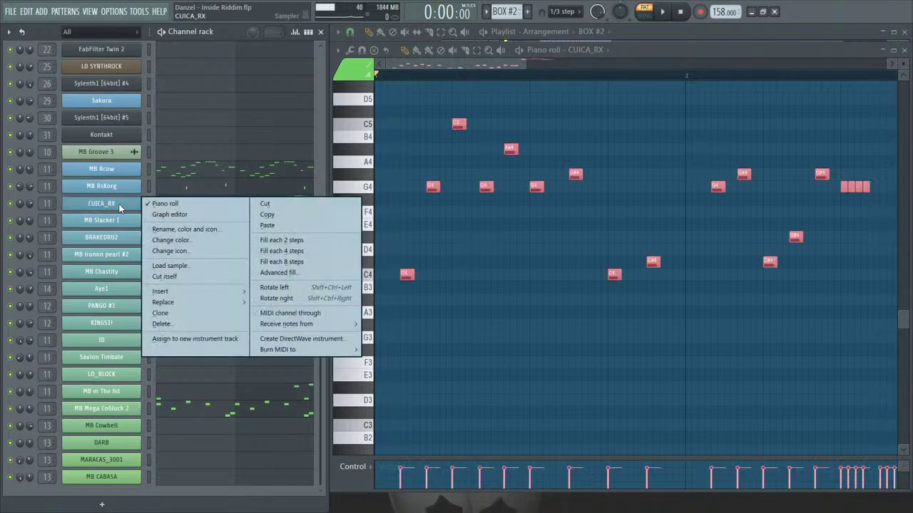
key("Escape")
key("space")
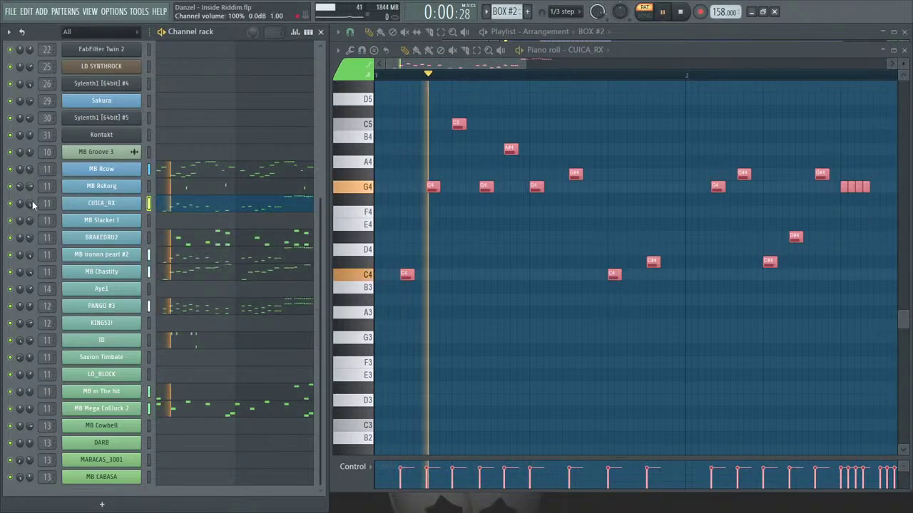
key("space")
Make the CUICA_RX channel cut itself and play the pattern.
right_click(120, 210)
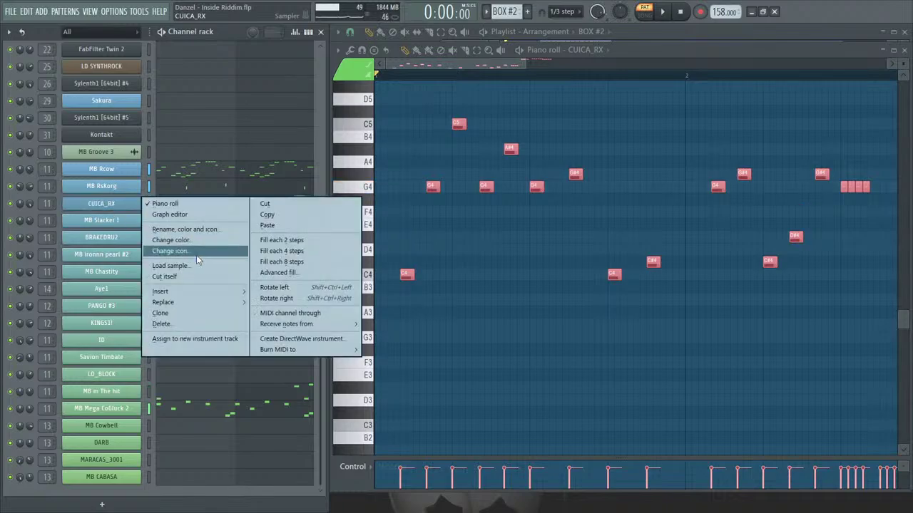
left_click(175, 277)
key("space")
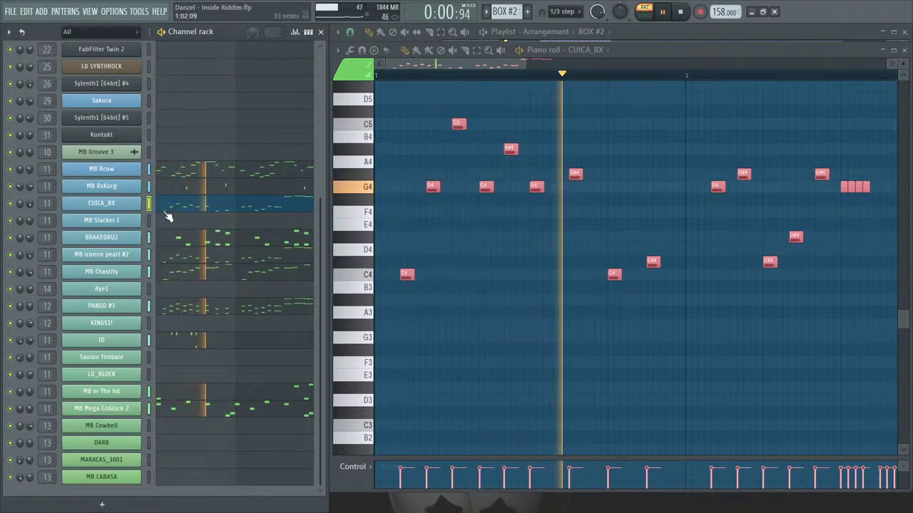
key("space")
Raise the sample start of CUICA_RX slightly to trim its attack and check it against playback.
left_click(140, 204)
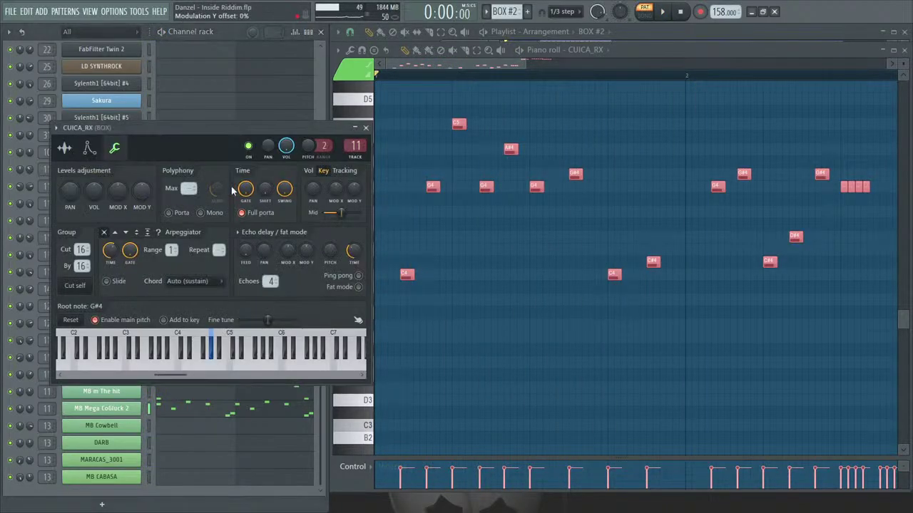
left_click(64, 148)
left_click_drag(229, 291, 228, 287)
key("space")
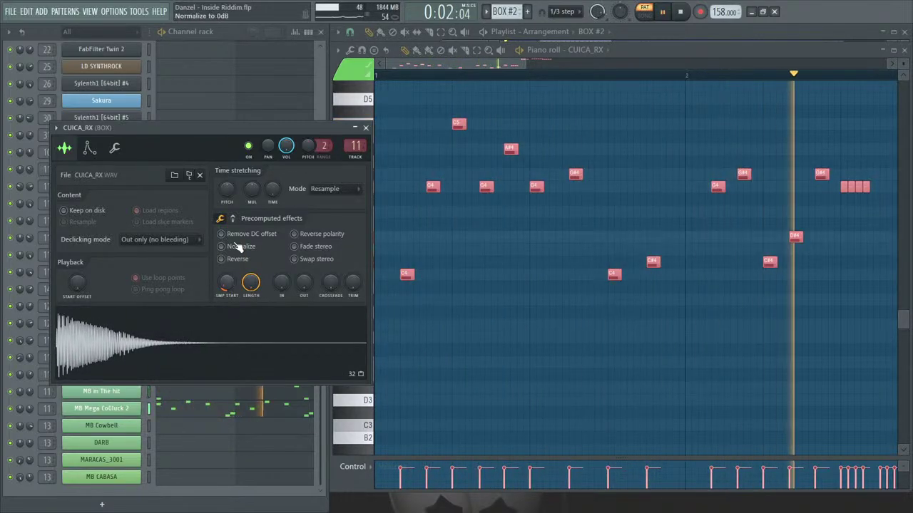
key("space")
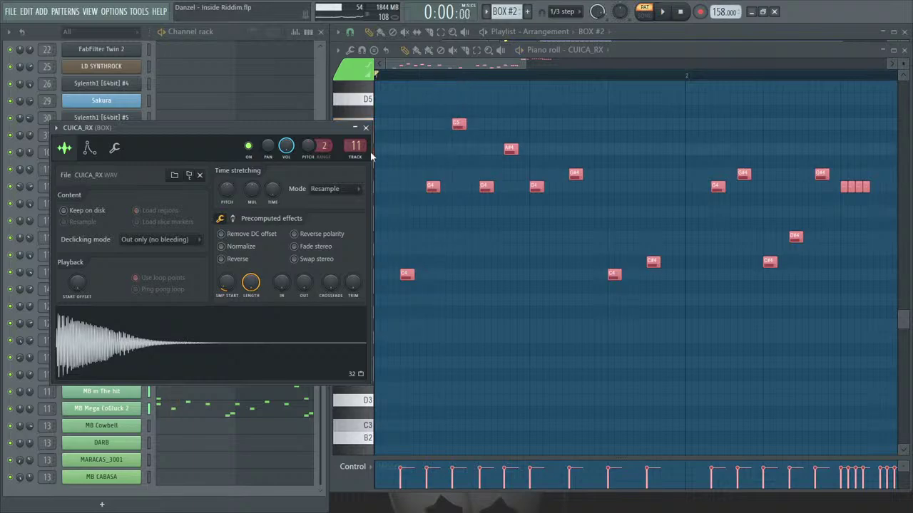
left_click(366, 128)
Try the CUICA_RX notes one octave lower and move them back up.
scroll(421, 143, "up", 4)
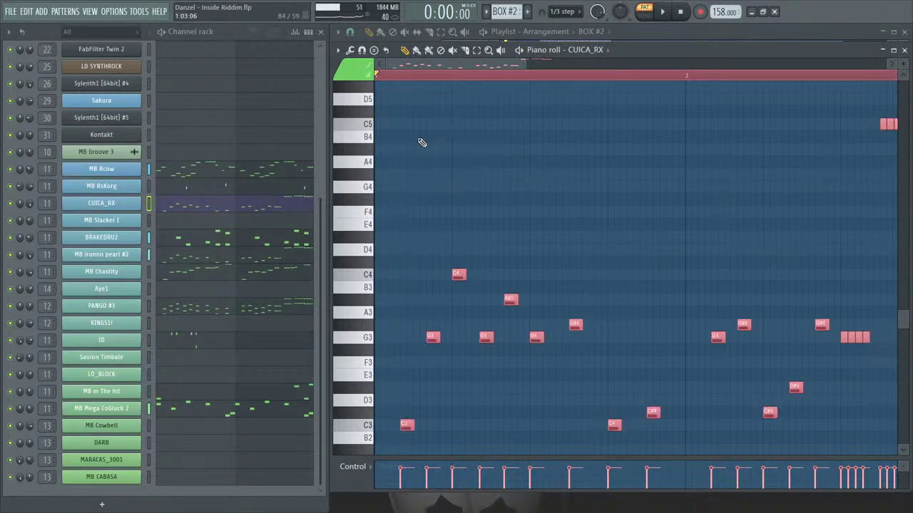
key("ctrl+Up")
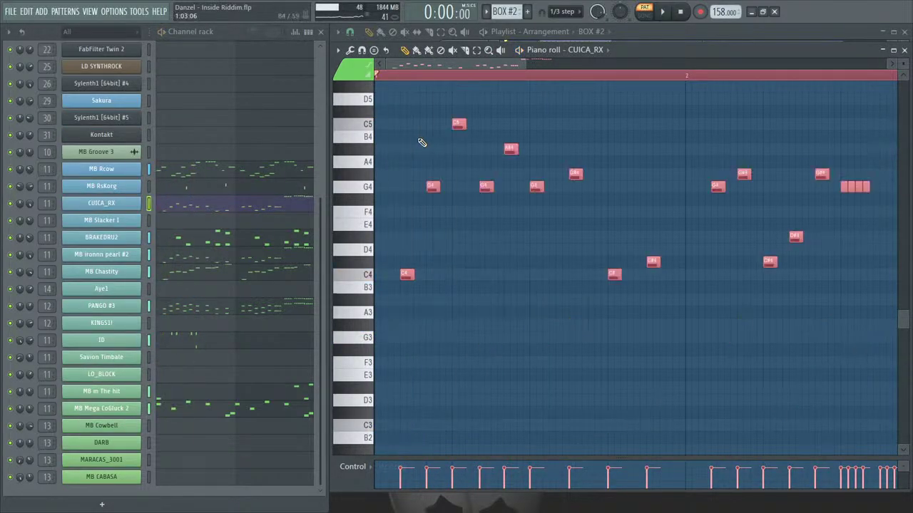
Lower the CUICA_RX precomputed filter cutoff to 72%, add reverb B to the sample and play the pattern.
left_click(135, 205)
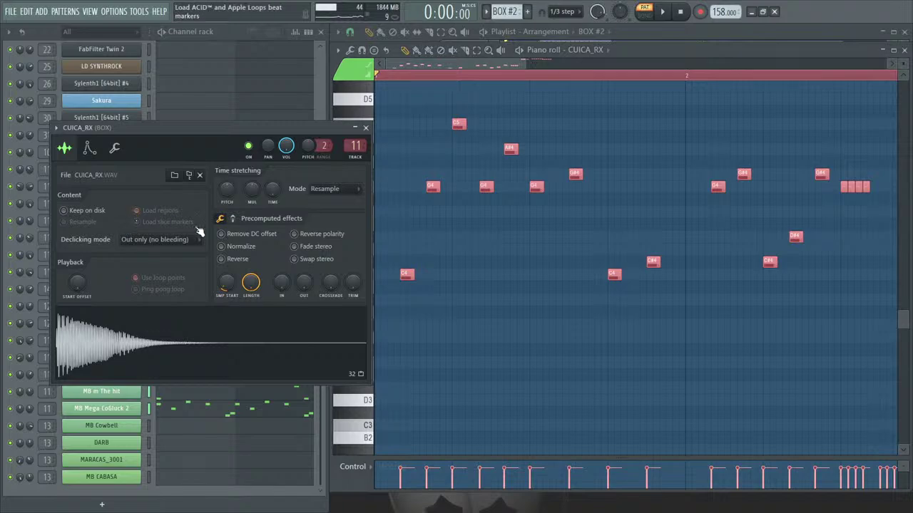
left_click(232, 218)
left_click_drag(331, 238, 330, 249)
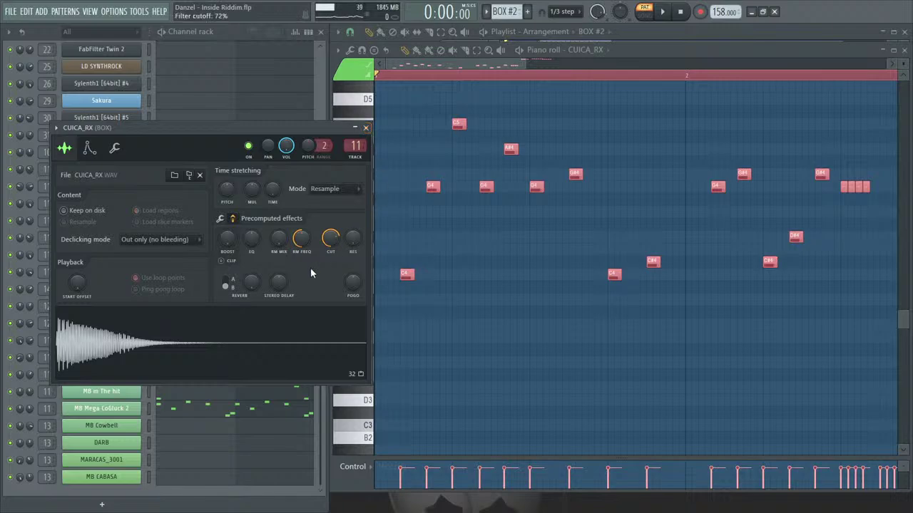
left_click_drag(249, 291, 249, 250)
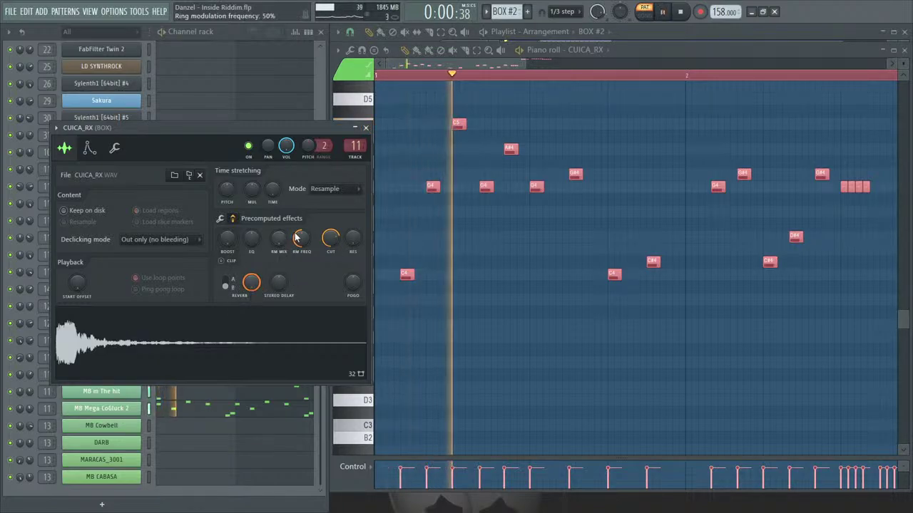
key("space")
Pan CUICA_RX to 16% left while the pattern plays and close its editors.
left_click_drag(285, 145, 274, 143)
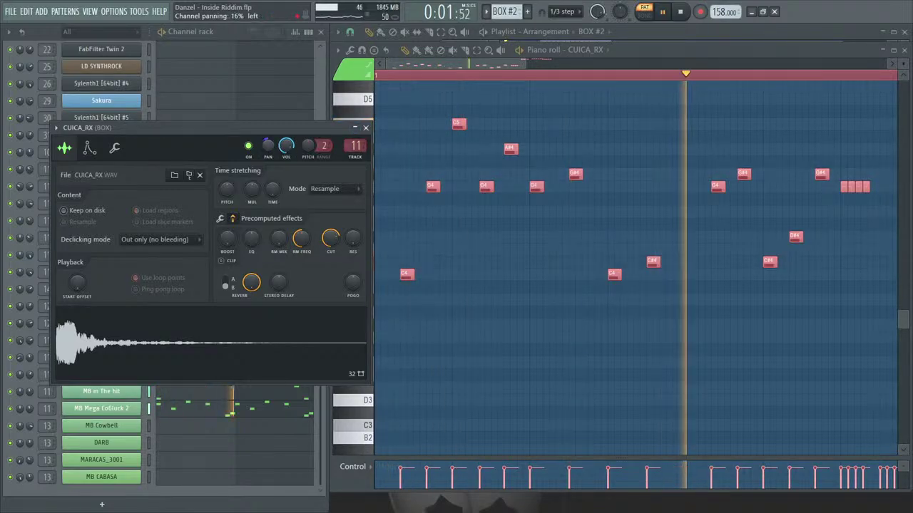
left_click(363, 129)
key("space")
left_click(904, 52)
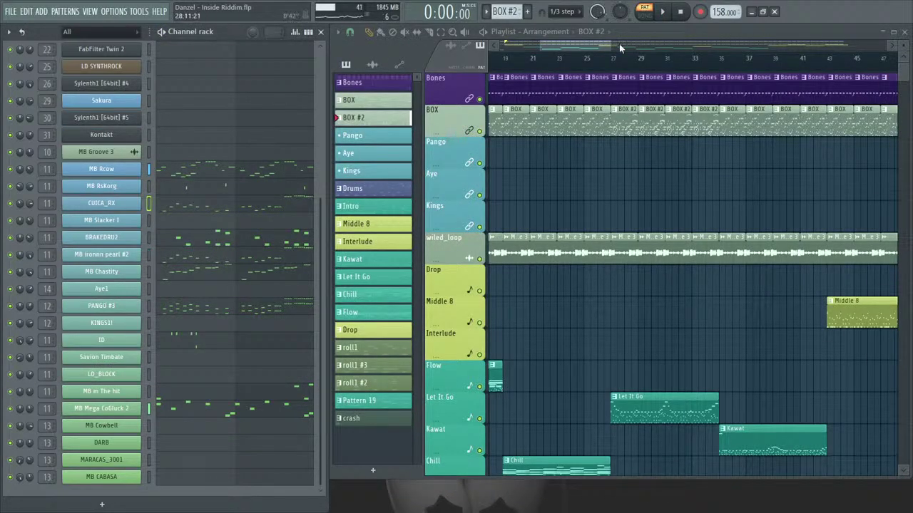
Move the PANGO #3 channel up the rack to directly below CUICA_RX.
left_click_drag(606, 47, 629, 47)
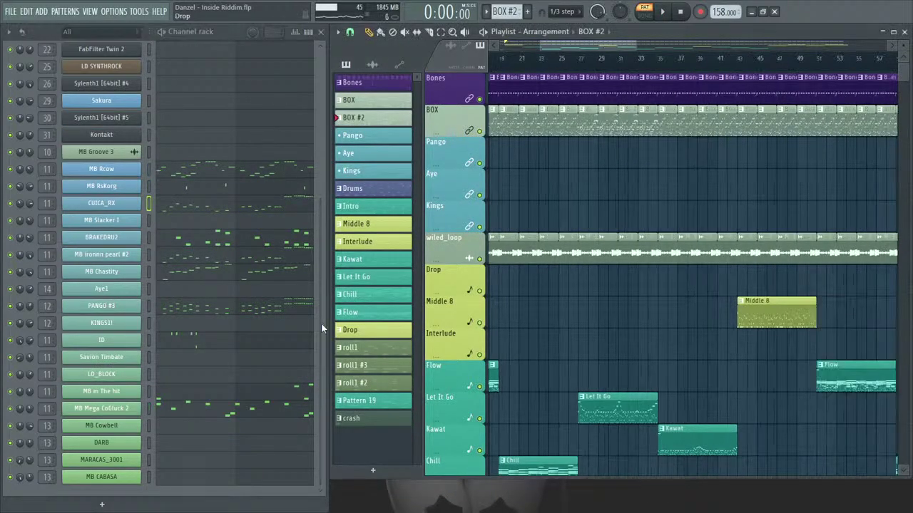
left_click(149, 308)
key("alt+Up")
key("alt+Up")
key("alt+Up")
key("alt+Up")
key("alt+Up")
Move the MB ironnn pearl #2 channel up the rack to directly above CUICA_RX.
left_click(152, 272)
key("alt+Up")
key("alt+Up")
key("alt+Up")
key("alt+Up")
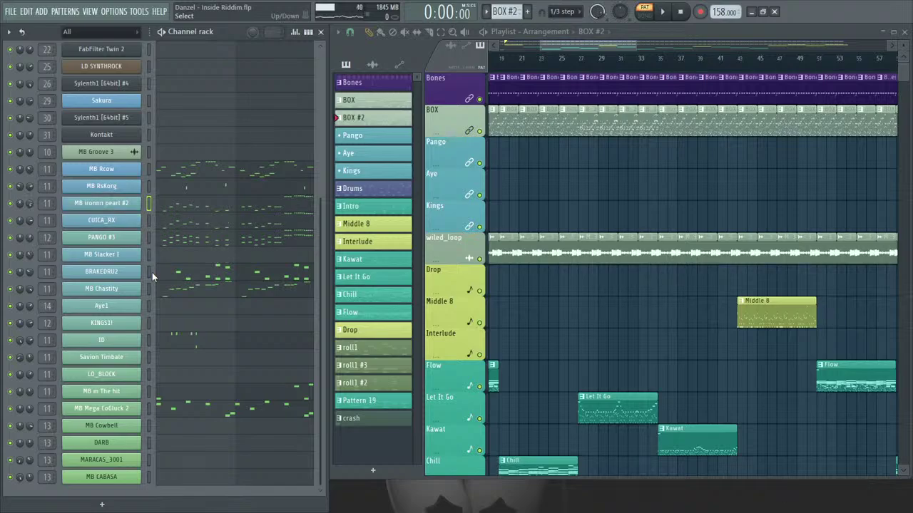
Select the CUICA_RX channel and play the pattern to hear the layered percussion.
left_click_drag(150, 235, 146, 224)
double_click(148, 224)
left_click(149, 225)
key("space")
key("space")
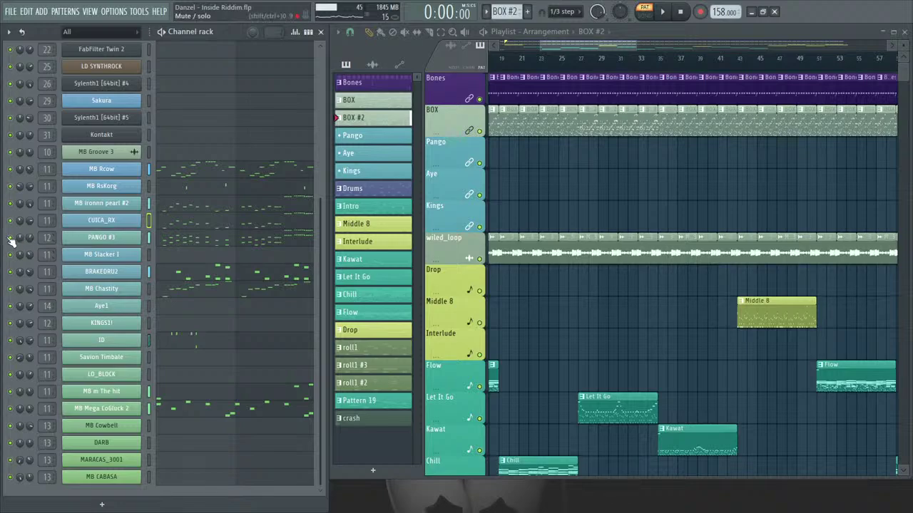
Play the BOX #2 pattern on its own and the full arrangement from bar 28.
key("space")
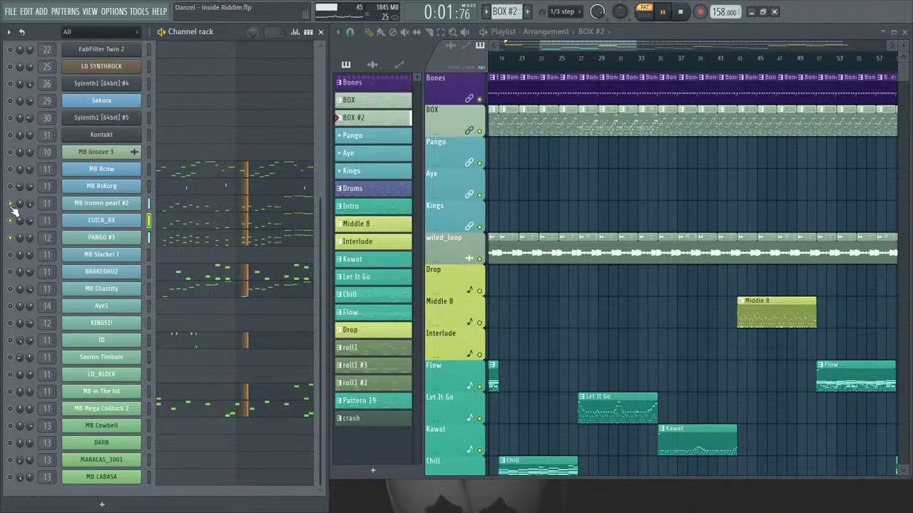
key("space")
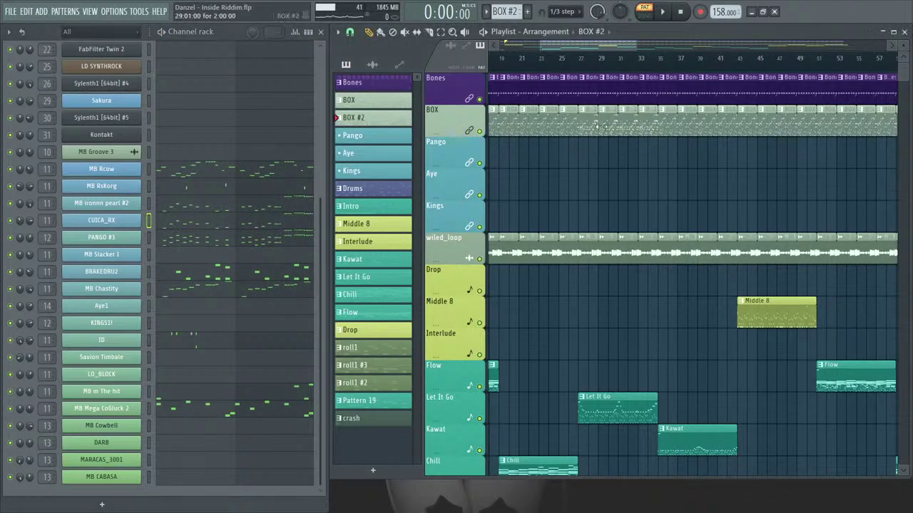
left_click(586, 67)
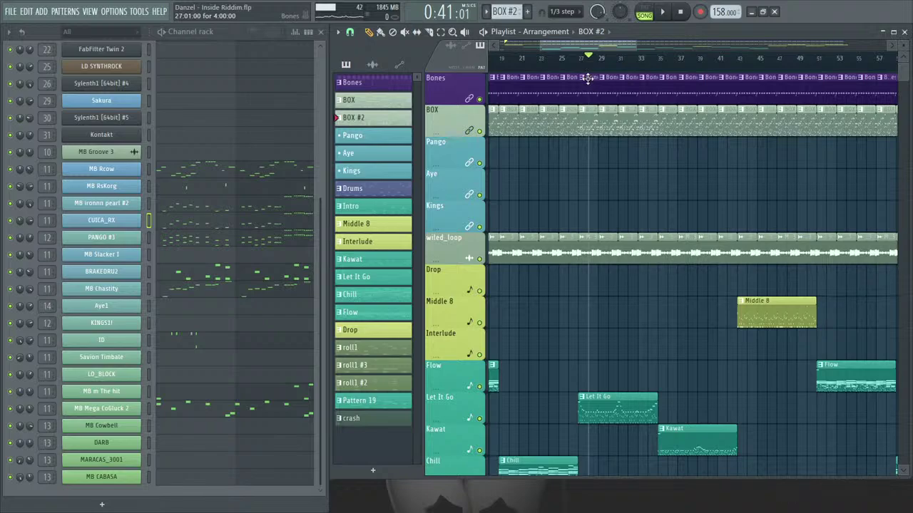
key("space")
Select all Bones clips in the playlist and shorten each one to two bars.
left_click(588, 78)
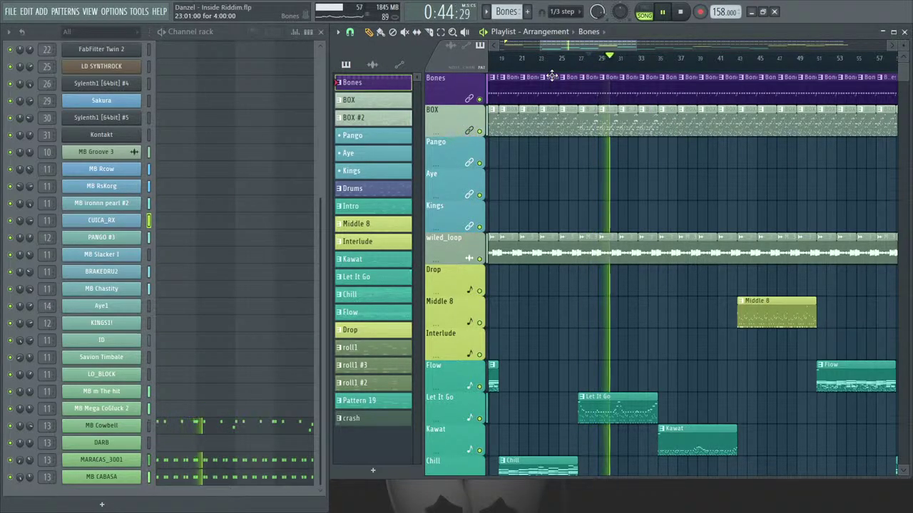
left_click(469, 90)
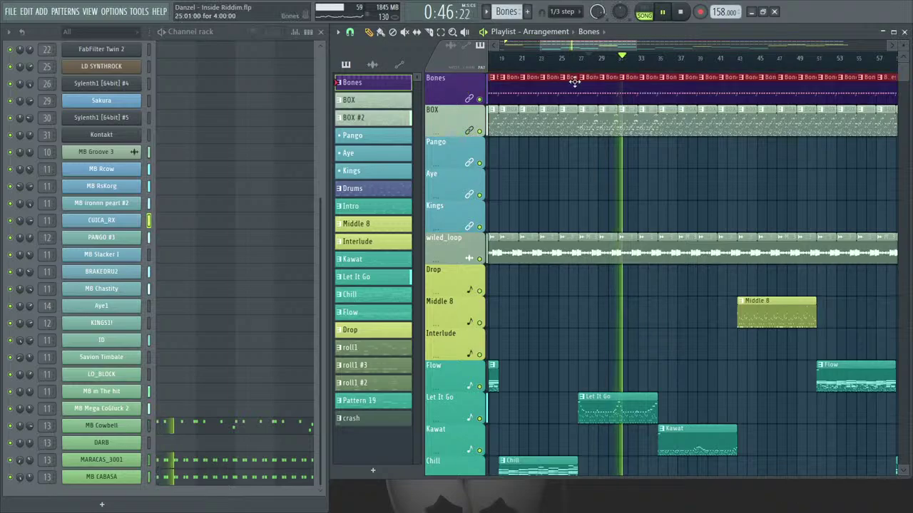
left_click_drag(588, 46, 484, 56)
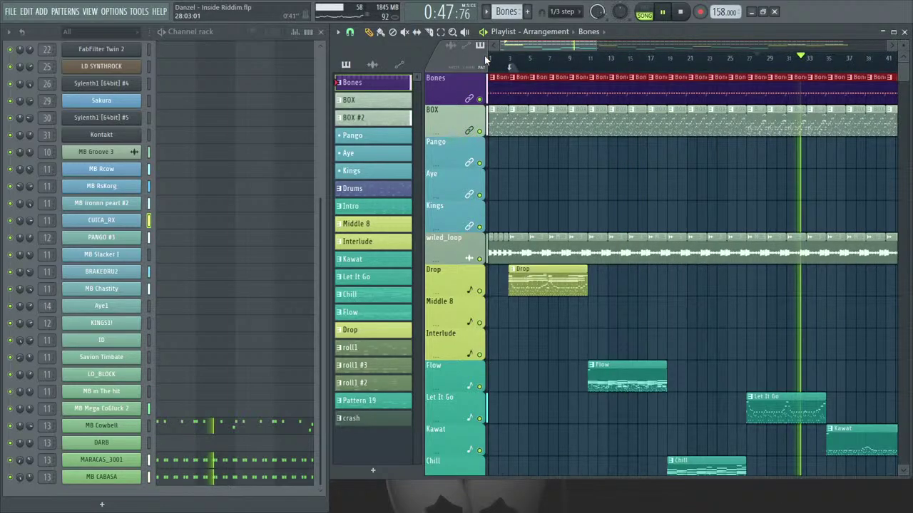
left_click_drag(552, 47, 841, 45)
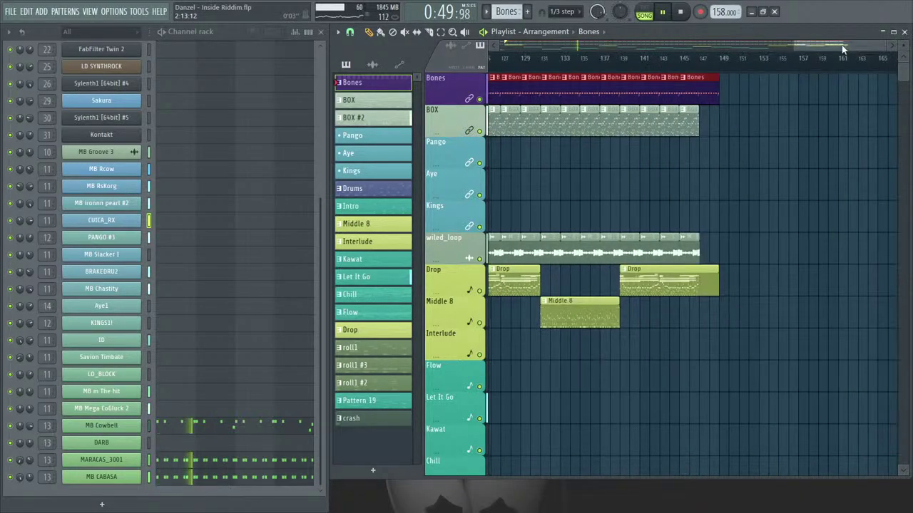
left_click_drag(727, 97, 703, 97)
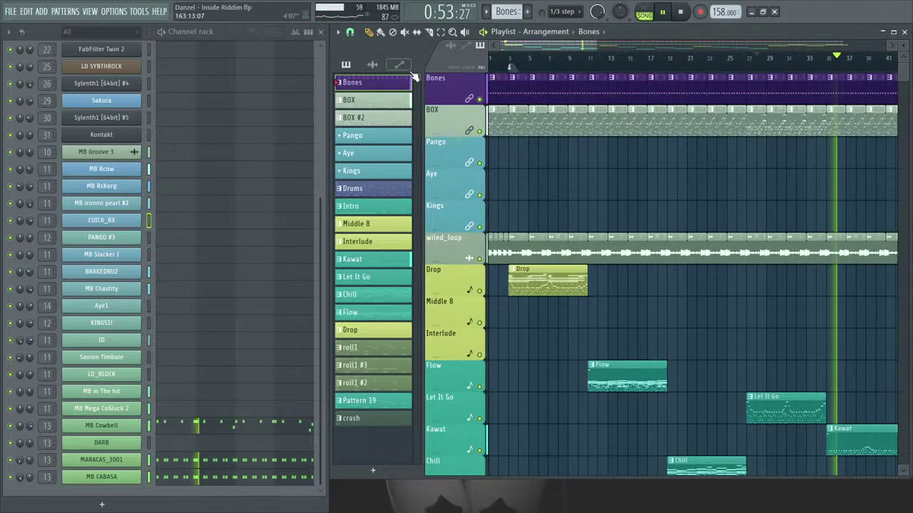
Make the BOX #2 clip at bar 27 a unique pattern and replace the next three clips with copies of it.
scroll(766, 340, "down", 2)
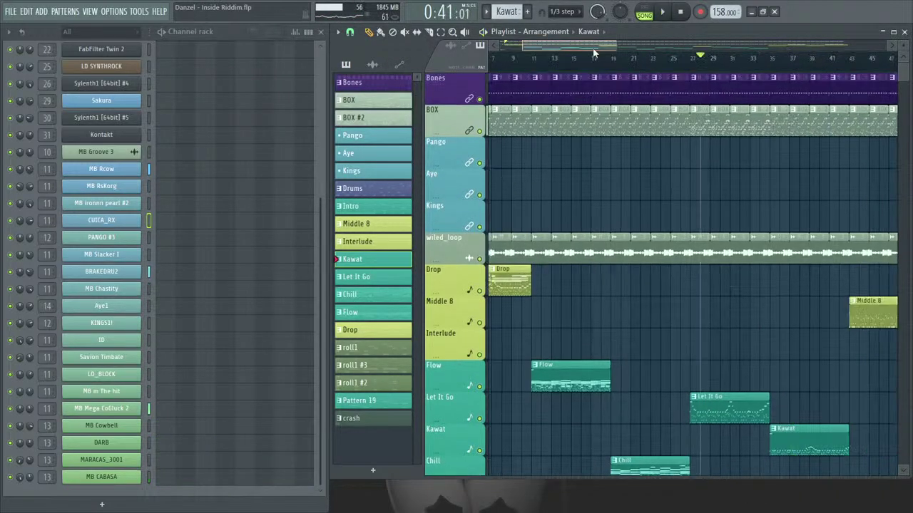
scroll(599, 121, "right", 3)
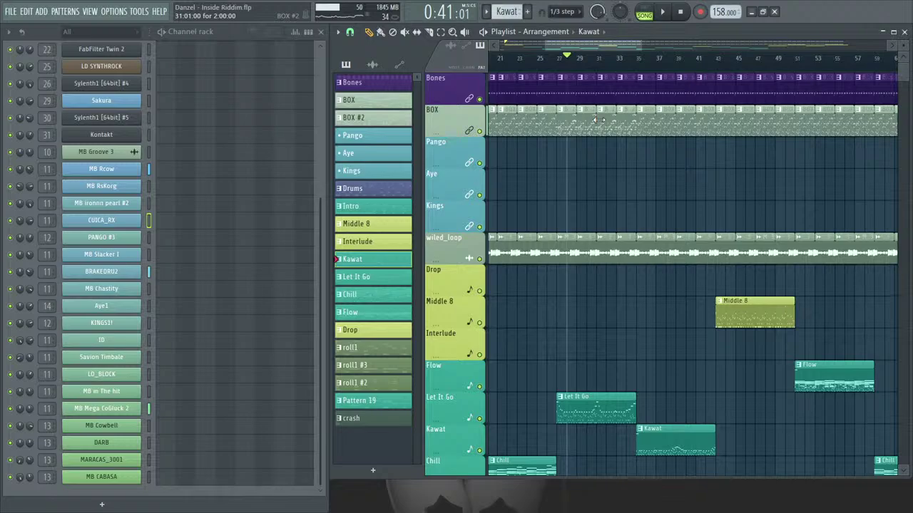
right_click(560, 116)
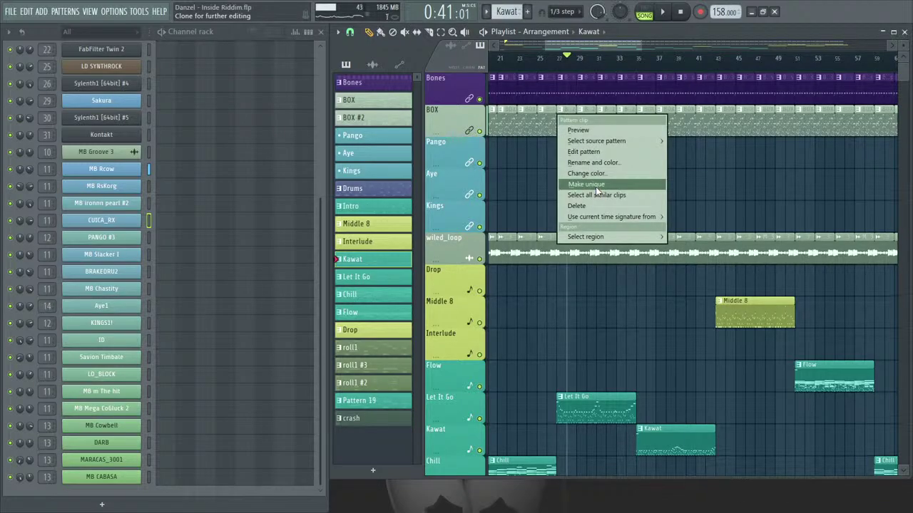
left_click(596, 184)
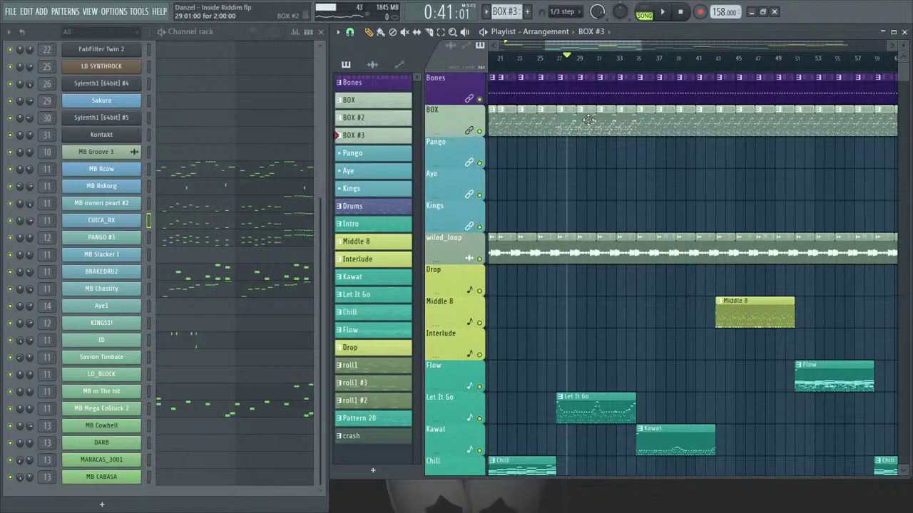
right_click(588, 121)
right_click(606, 126)
right_click(623, 131)
left_click(569, 125, "ctrl")
key("ctrl+b")
key("ctrl+b")
key("ctrl+b")
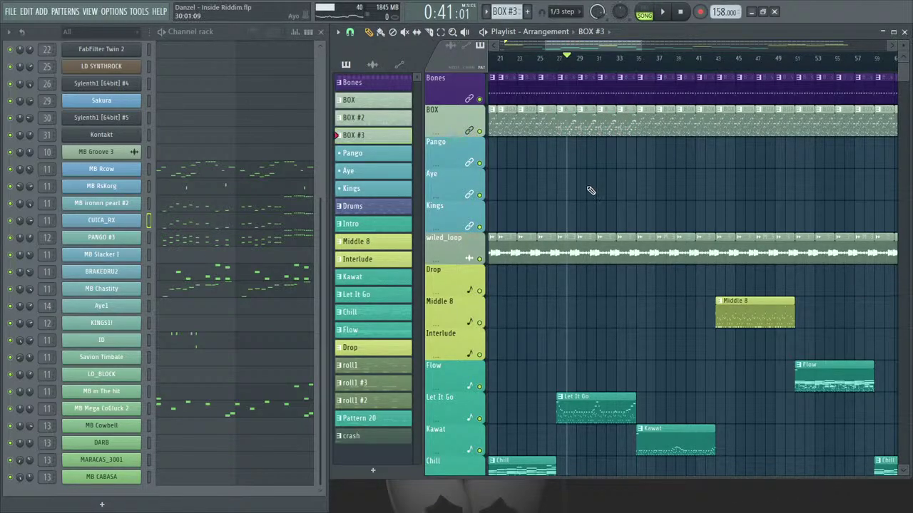
Check the BOX #3 pattern's MB Rcow notes and delete the BOX #3 pattern from the project.
double_click(566, 126)
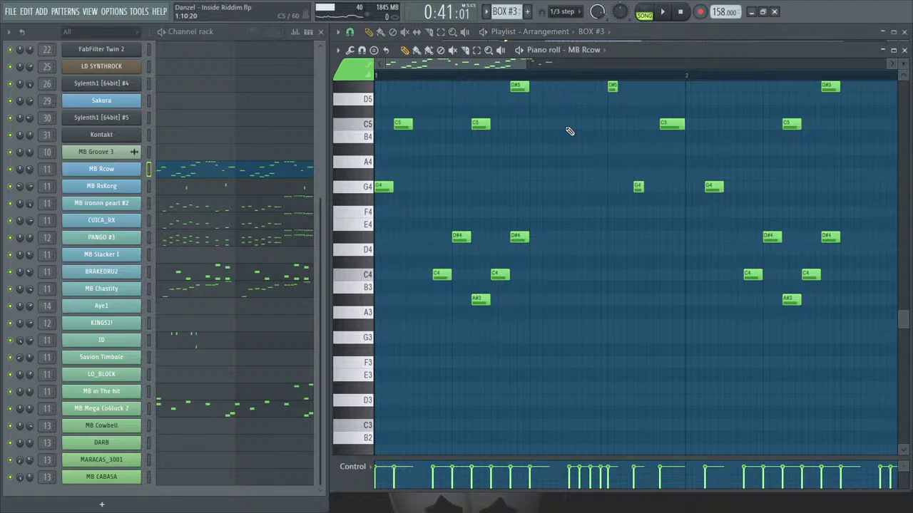
left_click(904, 50)
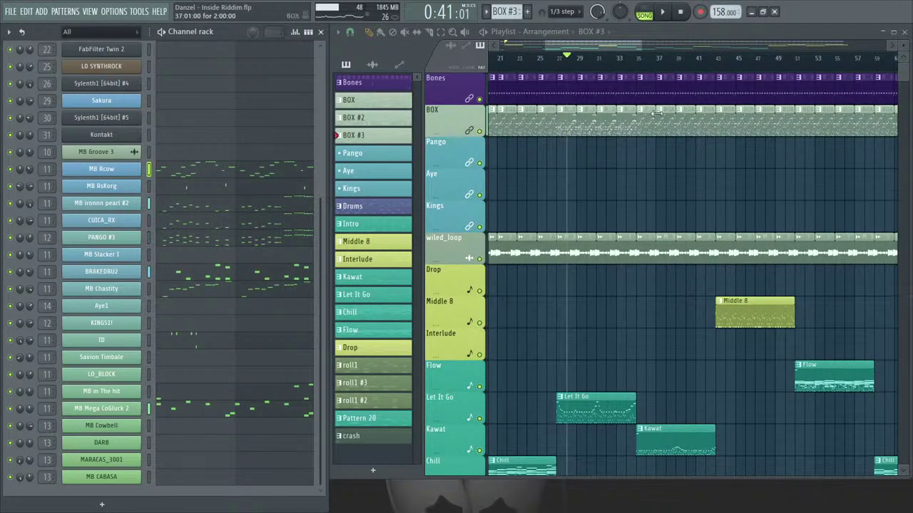
left_click_drag(638, 46, 586, 42)
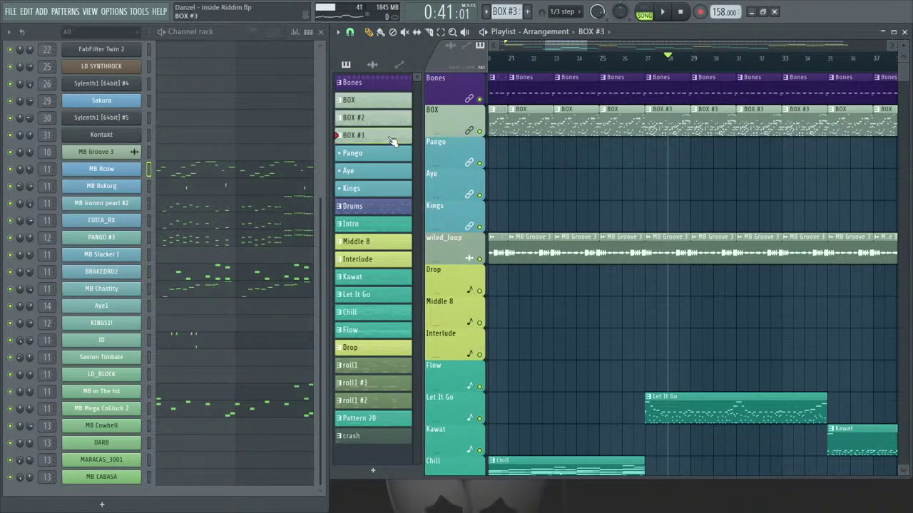
key("Delete")
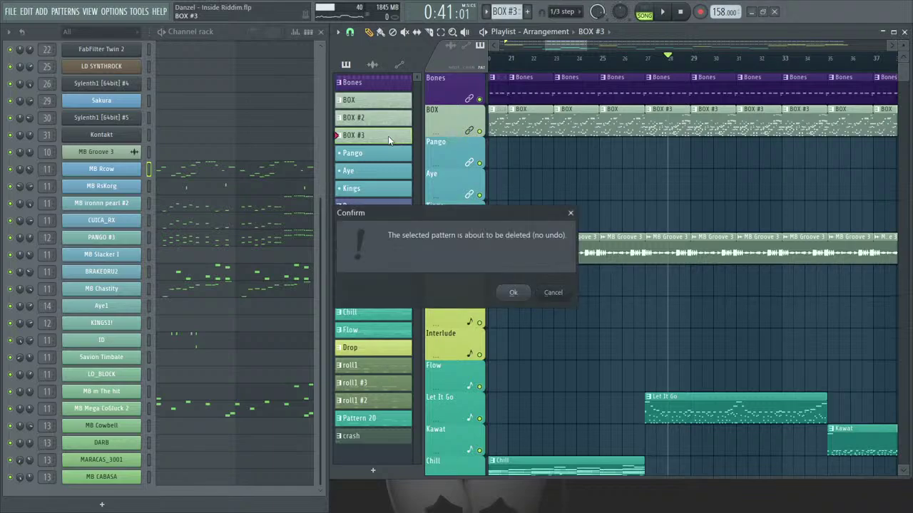
key("Return")
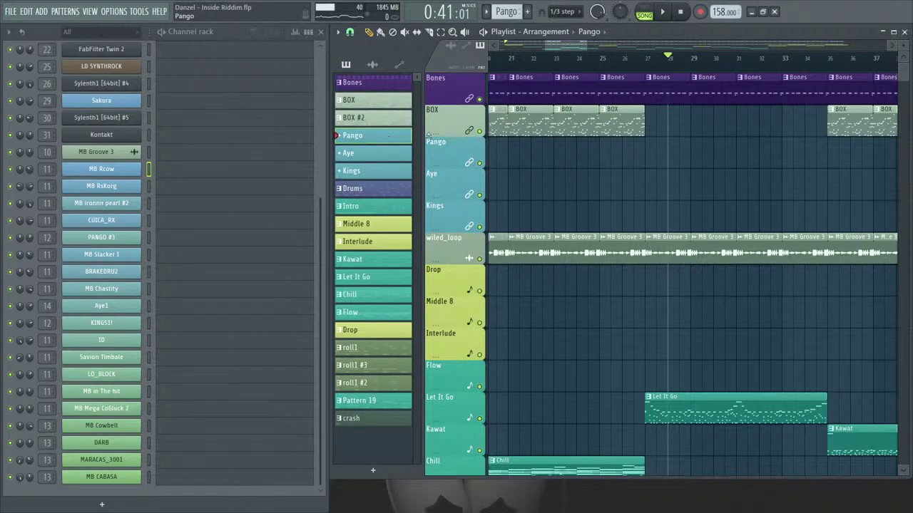
Unlink the BOX playlist track and fill its empty bars 27 to 34 with four BOX #2 clips.
left_click(396, 118)
left_click(650, 127)
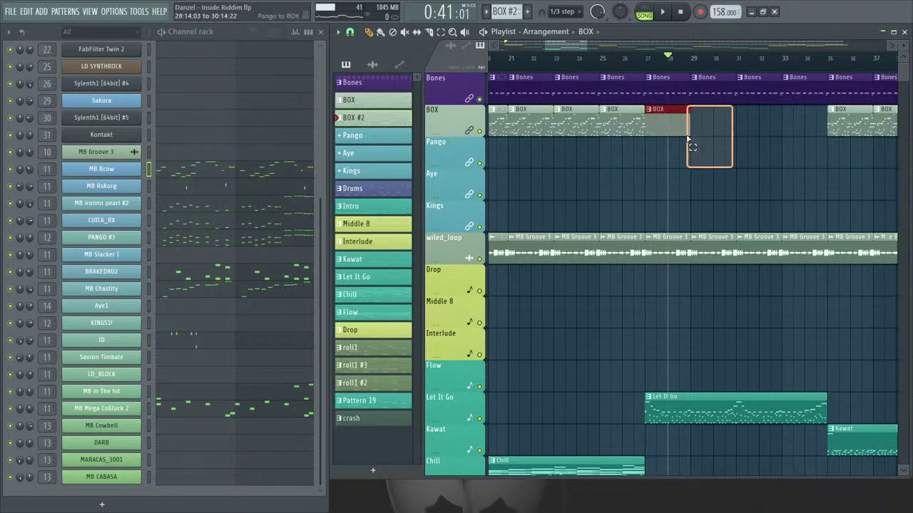
right_click(662, 126)
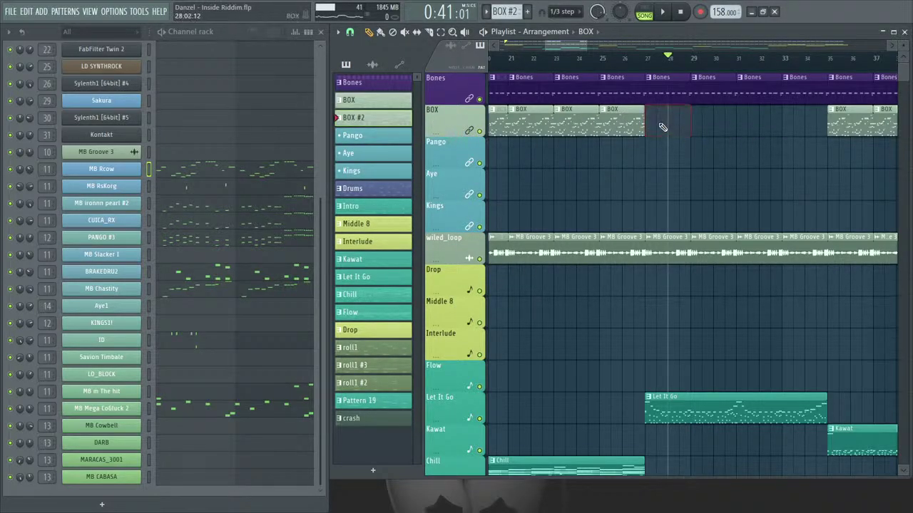
right_click(466, 130)
left_click(603, 171)
left_click(647, 126)
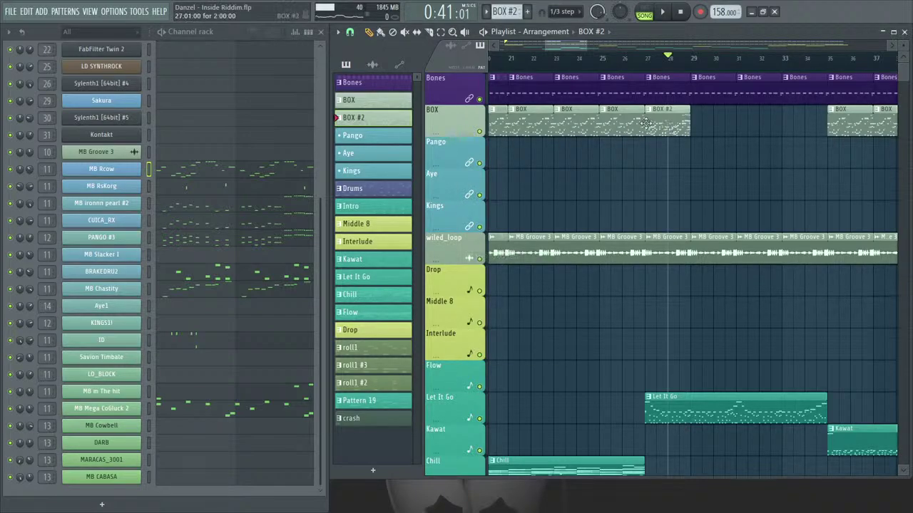
left_click(702, 128)
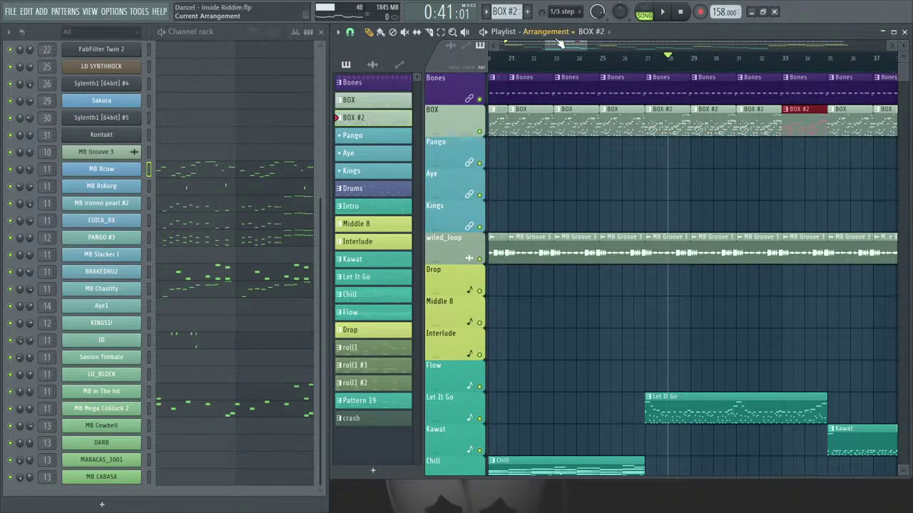
Make the BOX clip at bar 35 a unique pattern.
scroll(634, 114, "right", 4)
left_click(631, 111)
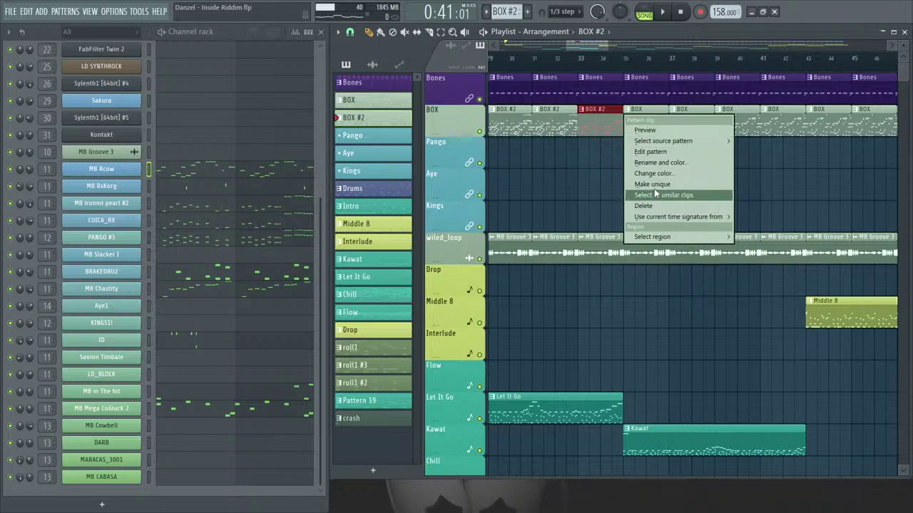
left_click(662, 181)
Replace the three BOX clips between bars 37 and 43 with copies of the BOX #3 clip.
right_click(668, 125)
right_click(734, 129)
right_click(777, 128)
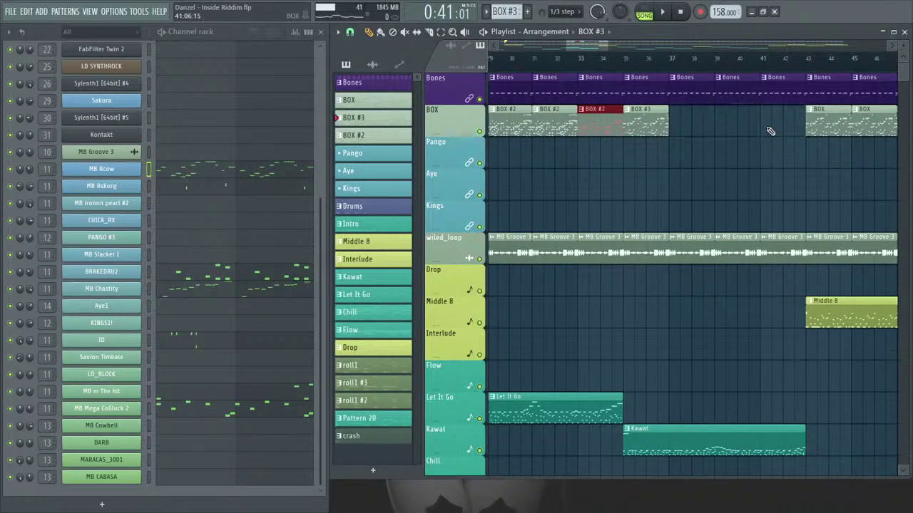
left_click(652, 126)
key("ctrl+b")
key("ctrl+b")
key("ctrl+b")
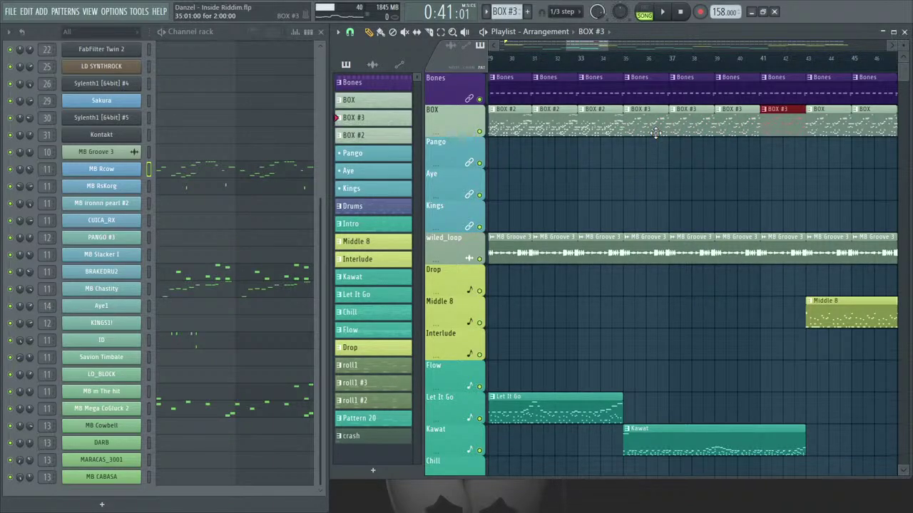
left_click(660, 160)
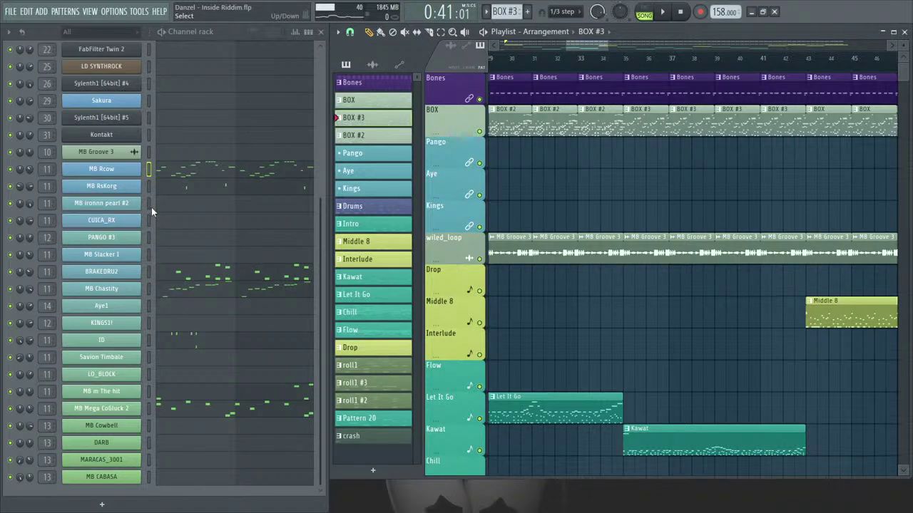
Add a B4 note to MB ironnn pearl #2 in BOX #3 and play the arrangement from bar 35.
left_click(187, 204)
left_click_drag(404, 188, 403, 129)
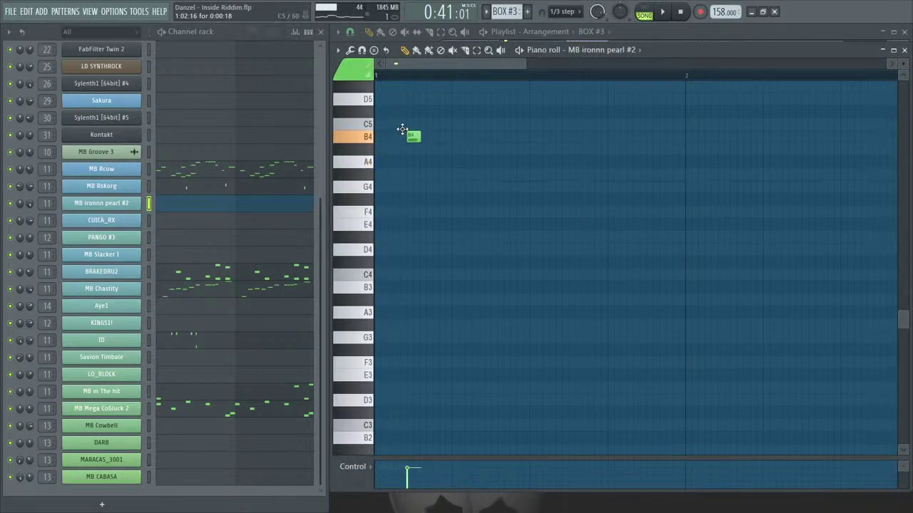
left_click(603, 36)
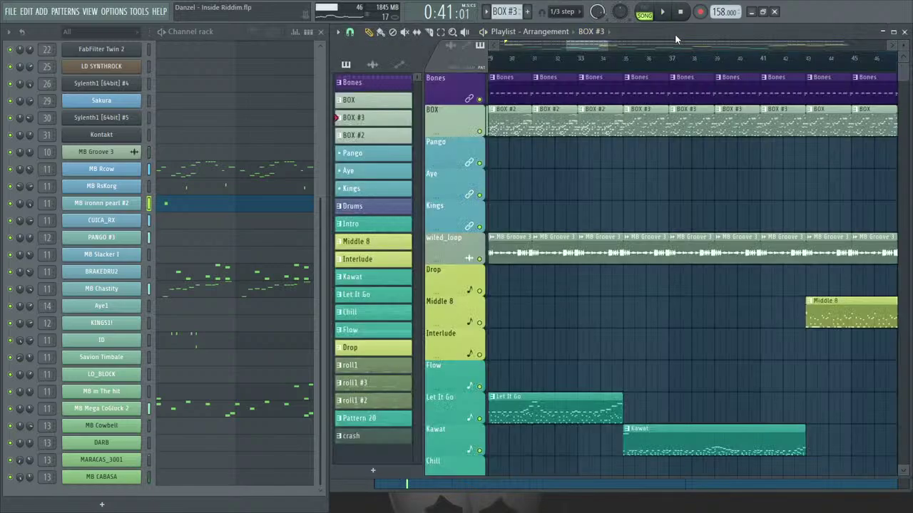
left_click(624, 64)
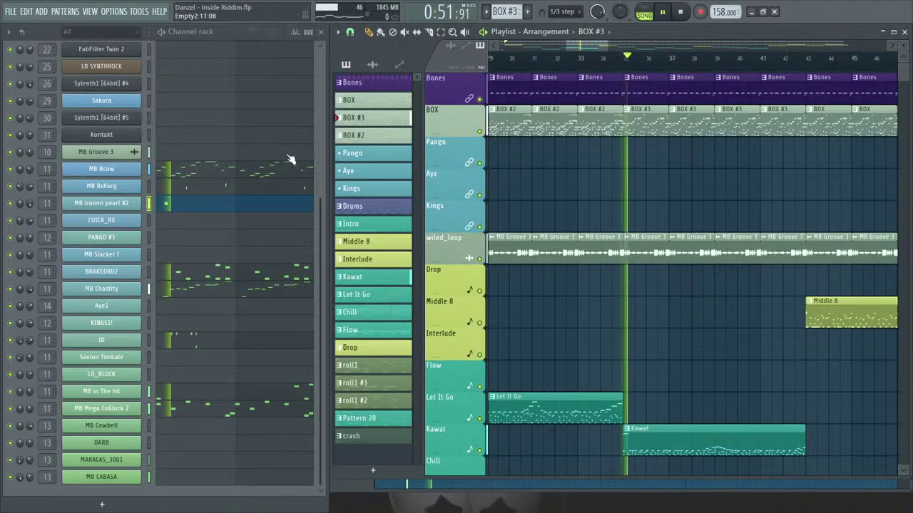
Replace the MB ironnn pearl #2 B4 note with a very short D5 note on beat 2 of bar 1.
left_click(237, 208)
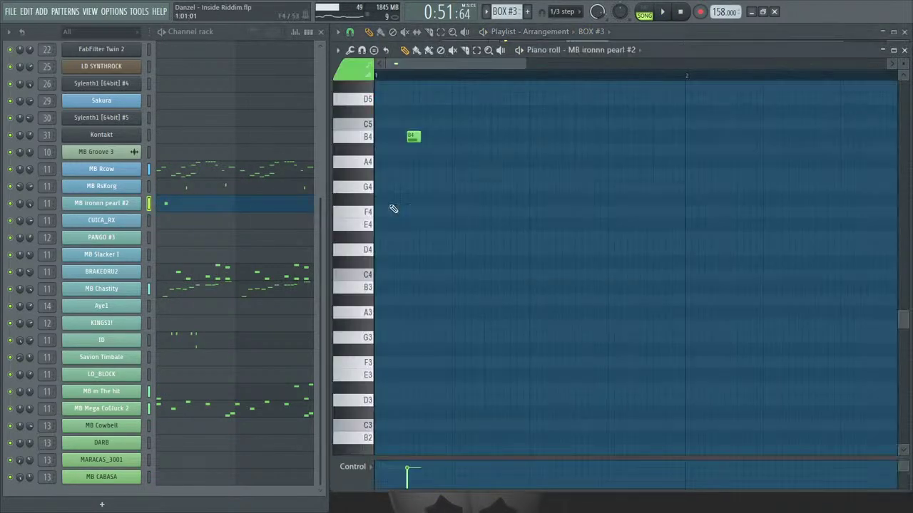
scroll(428, 186, "up", 3)
left_click_drag(415, 286, 404, 247)
key("space")
right_click(405, 250)
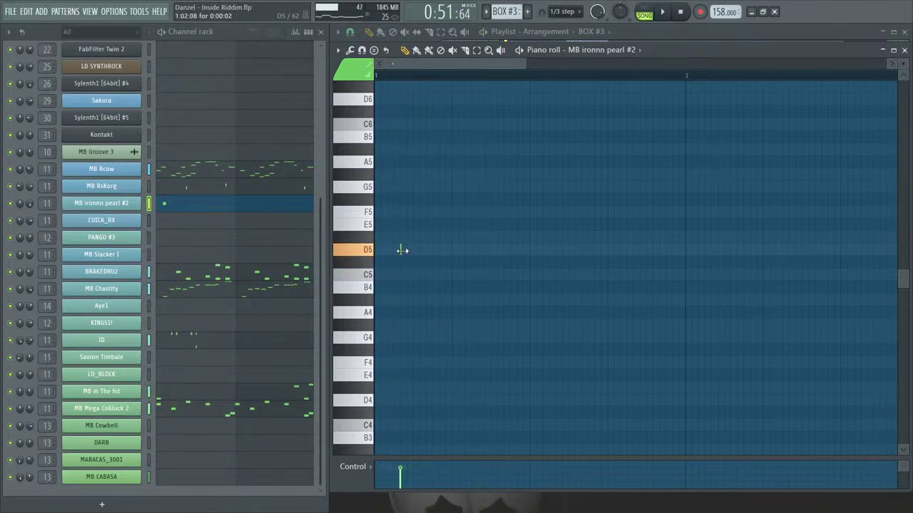
left_click(451, 250)
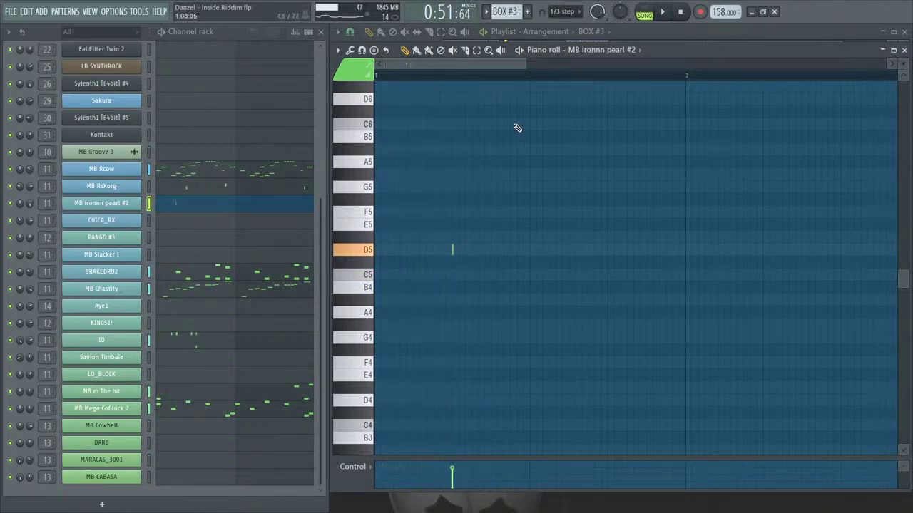
Duplicate the short D5 note three times into a four-note roll and listen to it.
left_click_drag(526, 63, 604, 64)
key("space")
key("ctrl+b")
key("ctrl+b")
key("ctrl+b")
key("space")
key("space")
Duplicate the four-note roll along bar 1 to make four rolls, with the last on D#5, and play them.
key("ctrl+a")
key("ctrl+b")
key("space")
key("space")
Lower the third roll to A4 and replay the phrase to judge its pitch.
left_click_drag(464, 251, 482, 312)
key("space")
key("space")
key("space")
key("space")
key("space")
key("space")
key("space")
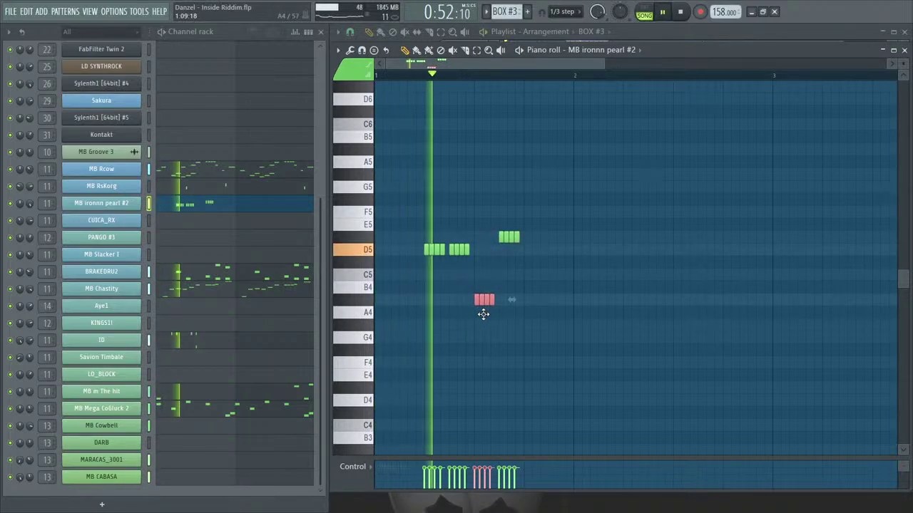
key("space")
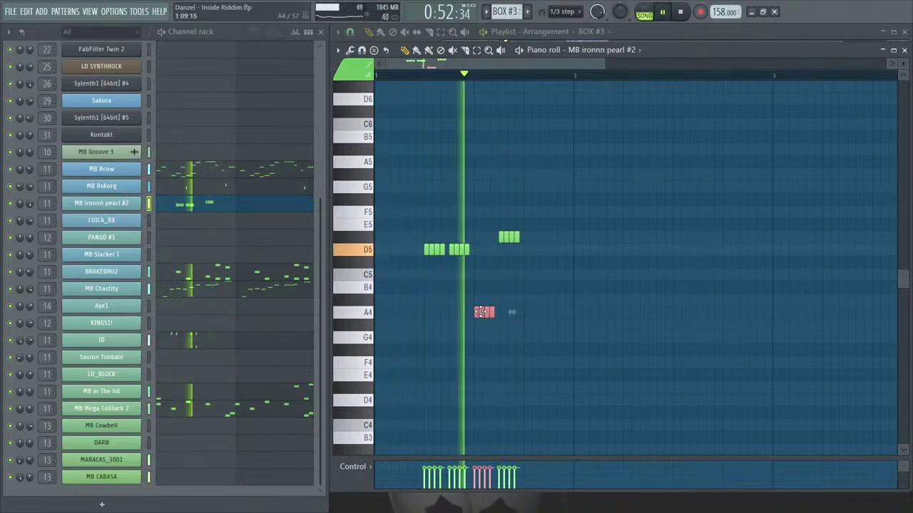
Shape the third roll into a rising run from F4 through G4 and A4 to A#4 and listen to it.
key("space")
key("space")
left_click_drag(482, 299, 474, 363)
key("space")
mouse_move(484, 314)
left_mouse_down()
mouse_move(480, 337)
mouse_move(489, 298)
left_mouse_up()
left_click(486, 309)
key("space")
key("space")
key("space")
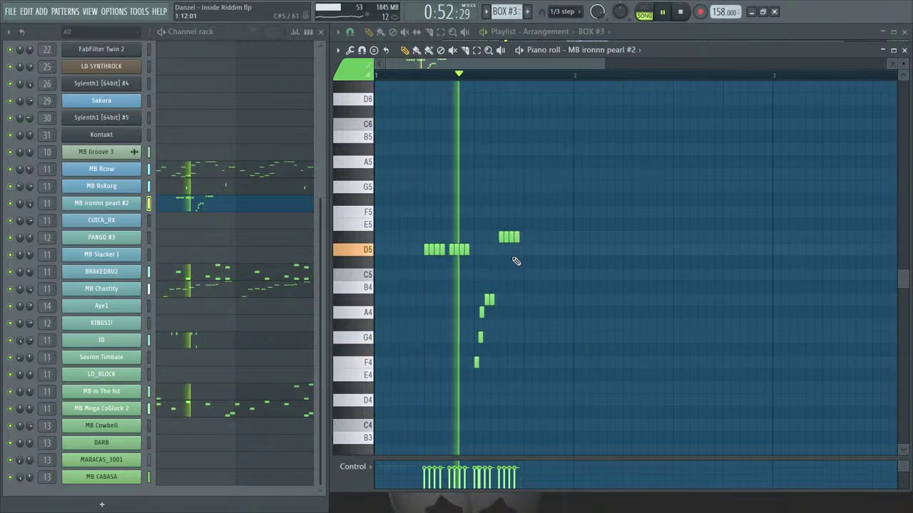
Add a short D5 note between the rising run and the D#5 roll and listen to the phrase.
key("space")
left_click(494, 262)
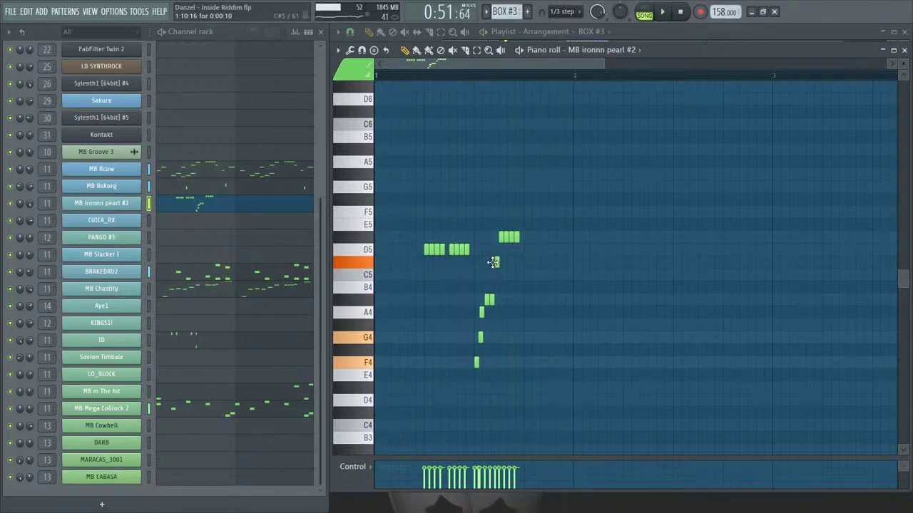
left_click_drag(494, 262, 485, 246)
key("space")
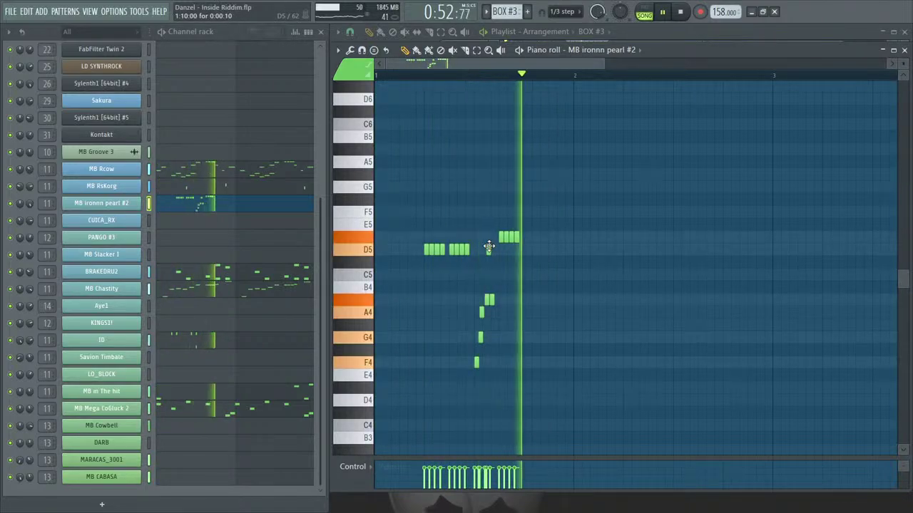
key("space")
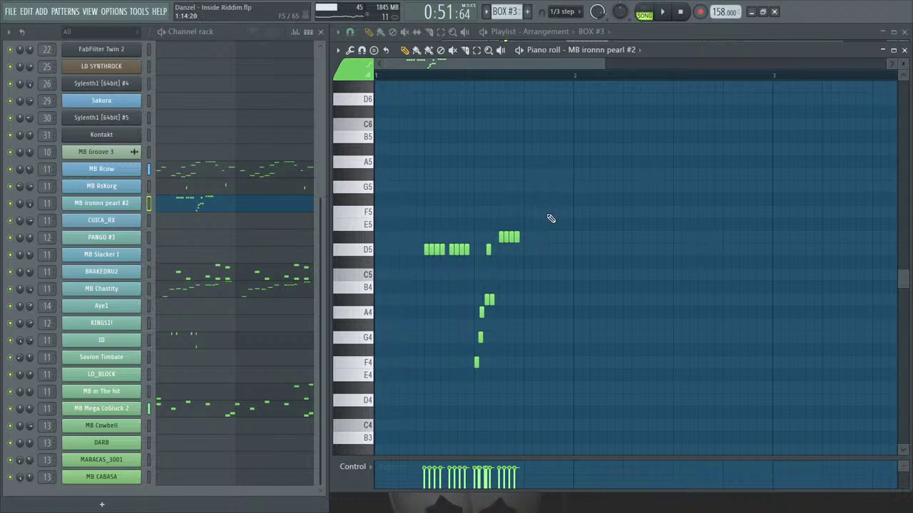
Place three evenly spaced short G#5 notes from late bar 1 to the start of bar 2 during playback.
left_click_drag(532, 154, 542, 177)
key("space")
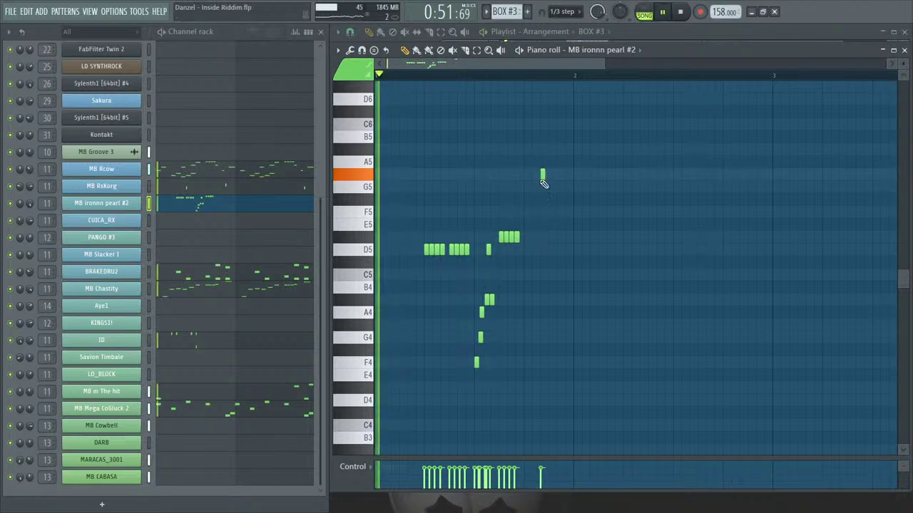
left_click(559, 175)
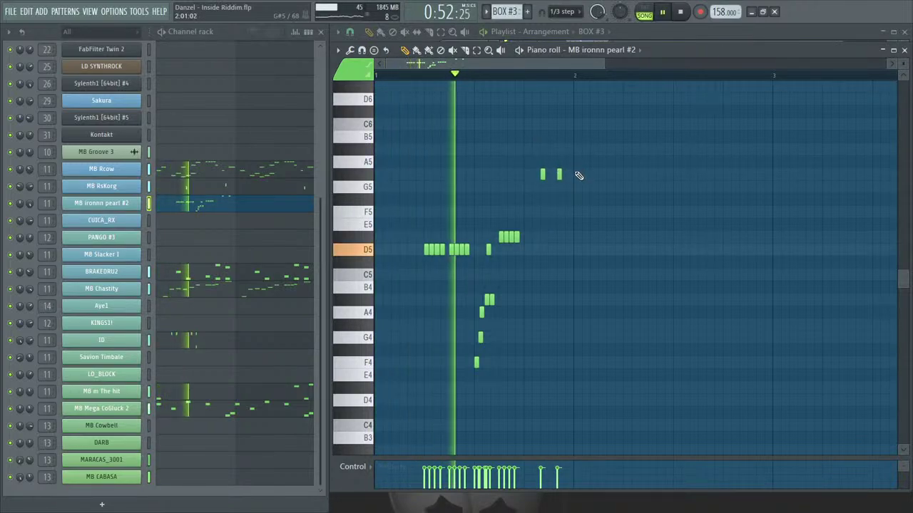
left_click(575, 174)
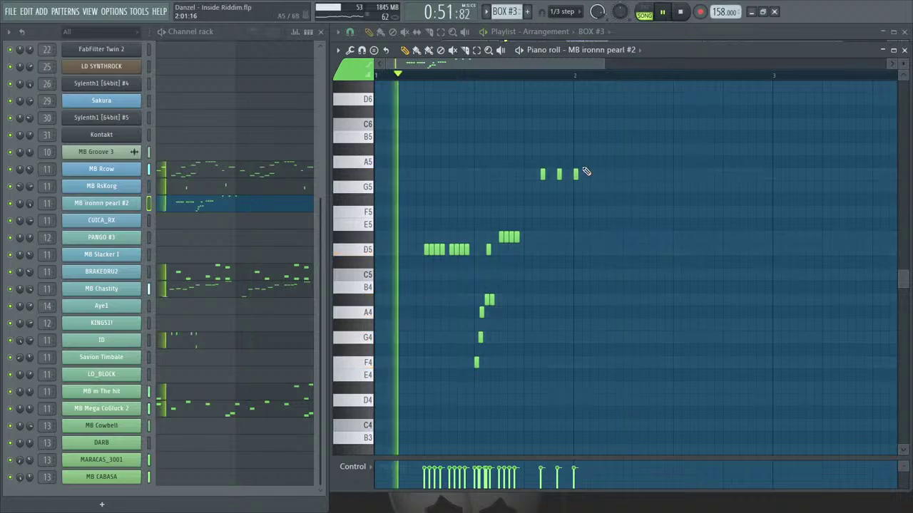
key("space")
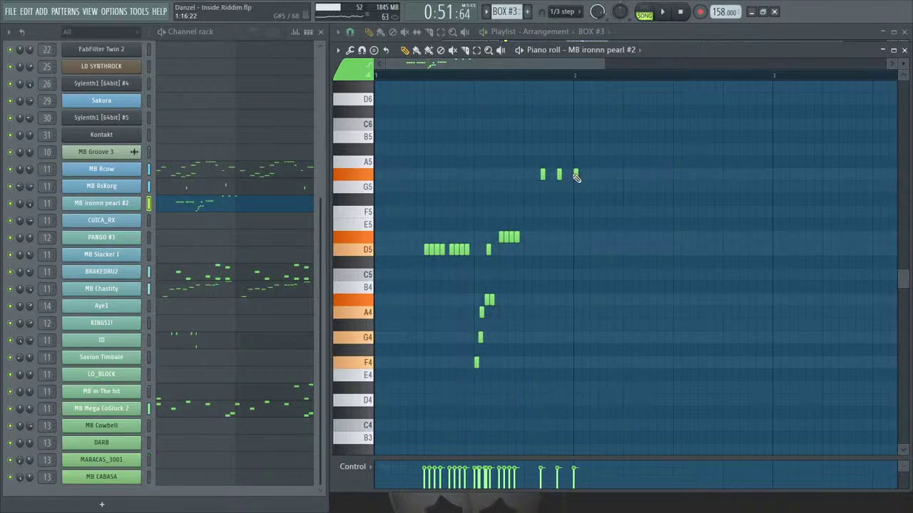
Raise the three G#5 notes together to A5 and play the phrase.
left_click_drag(591, 176, 509, 179)
key("Up")
key("space")
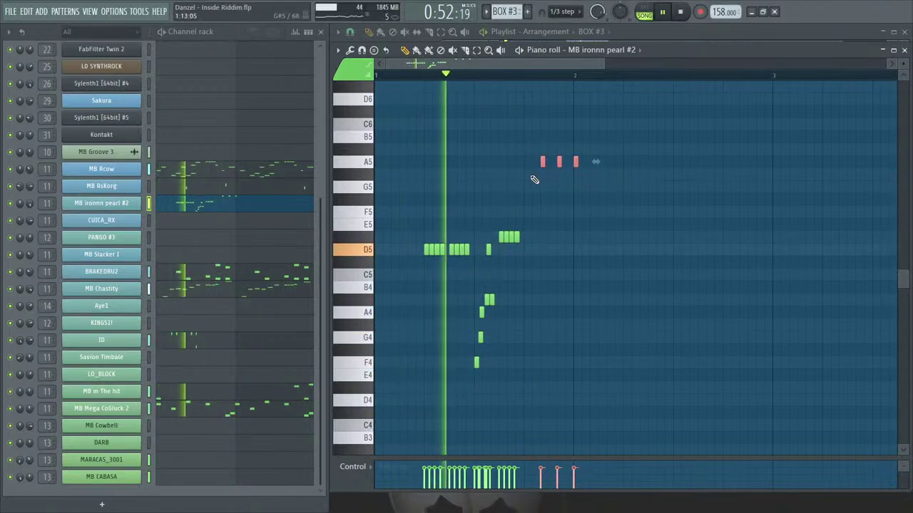
left_click(673, 200)
key("space")
Stack short D6, D5 and D4 notes with the A5 note at the start of bar 2.
left_click_drag(576, 163, 573, 95)
left_click_drag(575, 137, 576, 169)
left_click_drag(581, 271, 575, 251)
left_click_drag(580, 378, 577, 404)
Add a short D4 note followed by a D#4 note in the first part of bar 2, playing the phrase in between.
left_click(613, 400)
key("space")
key("space")
left_click(625, 388)
Place a single G#4 note near the middle of bar 2, followed by a three-note G#4 roll.
left_click(678, 325)
left_click_drag(678, 326, 674, 327)
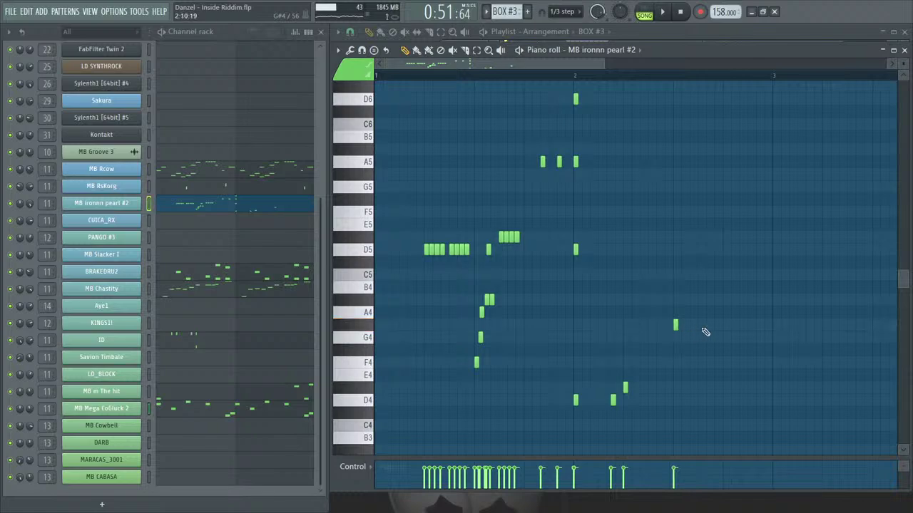
left_click(701, 326)
left_click_drag(711, 319, 697, 331)
key("ctrl+b")
key("ctrl+b")
left_click(747, 357, "ctrl")
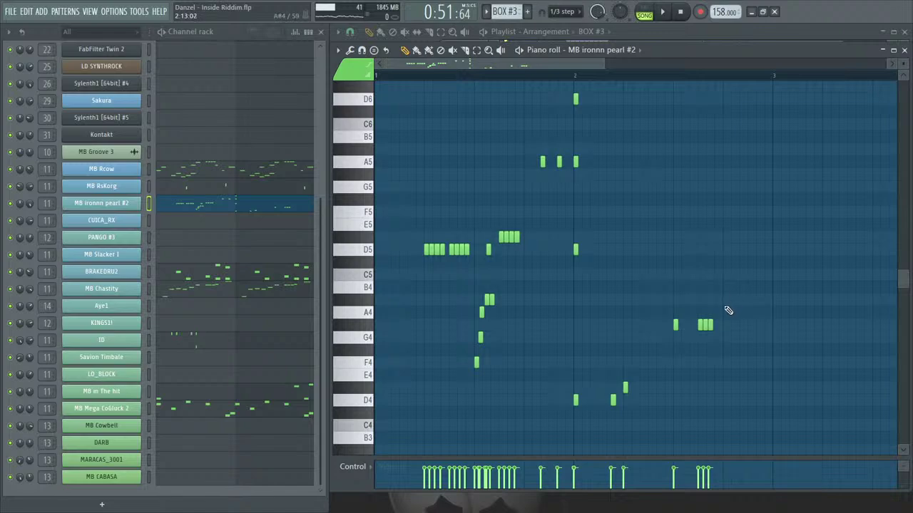
Raise the single G#4 note and the three-note roll in bar 2 to A4.
left_click_drag(726, 308, 662, 338)
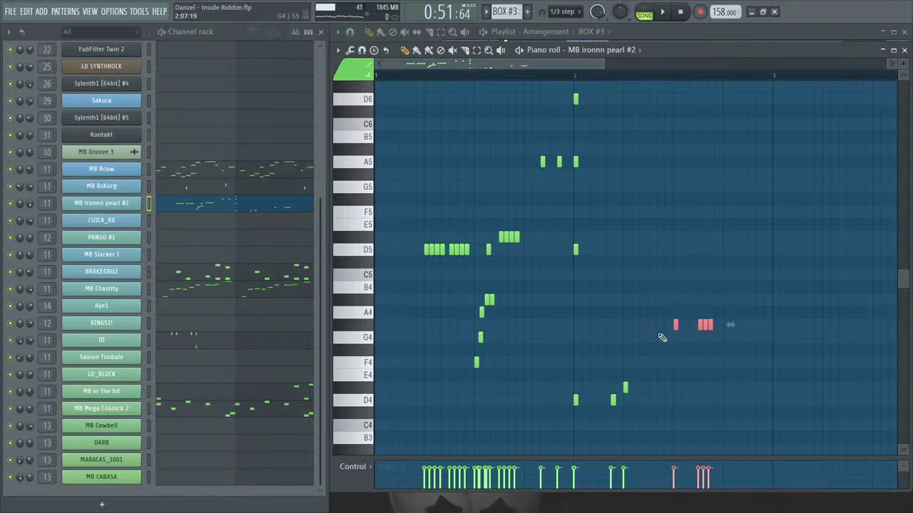
key("shift+Up")
left_click(716, 325, "ctrl")
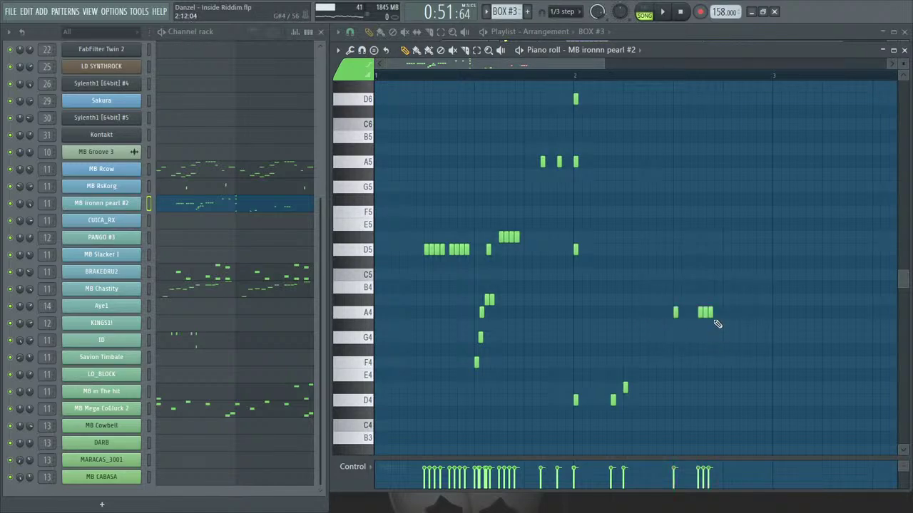
Finish bar 2 with an A#4, an A4 and another A#4 note, and play the loop.
left_click_drag(728, 300, 724, 300)
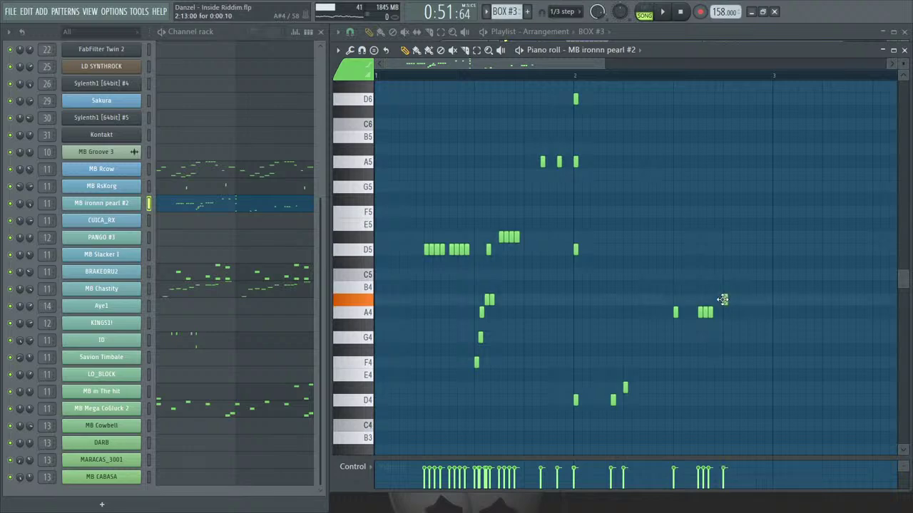
left_click(748, 312)
left_click(760, 300)
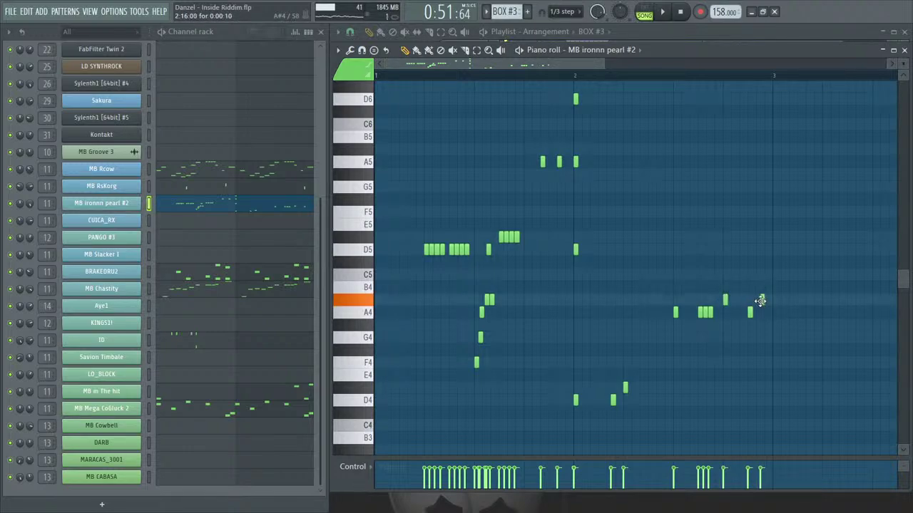
key("space")
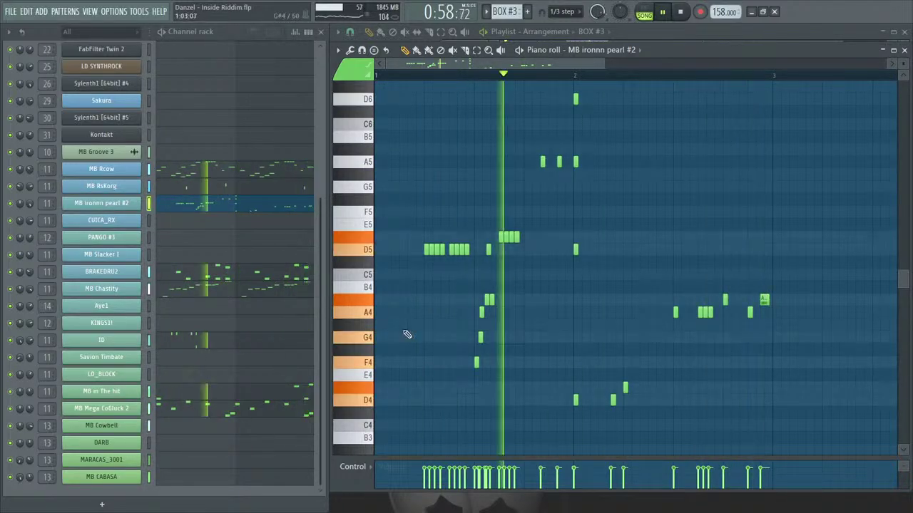
key("space")
Add a D4 note and an A4 note before the first roll in bar 1 and replay the opening repeatedly.
left_click(390, 400)
key("space")
key("space")
left_click(410, 312)
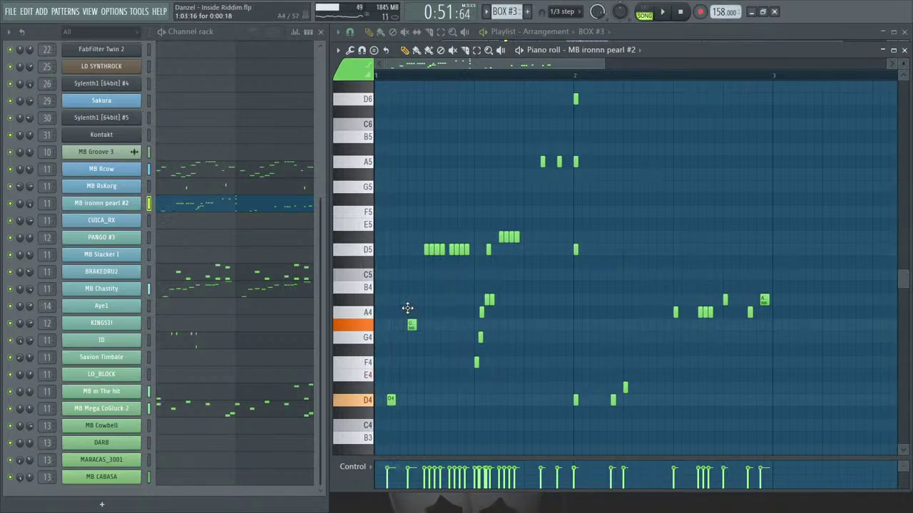
key("space")
key("space")
key("space")
key("space")
key("space")
key("space")
key("space")
key("space")
Raise the last note of bar 2 to B4 and listen to the loop.
key("space")
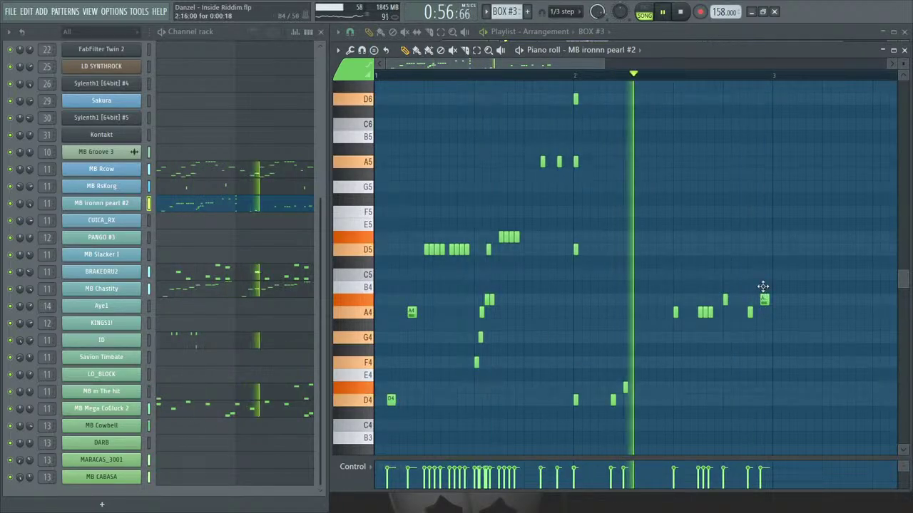
left_click_drag(763, 286, 765, 287)
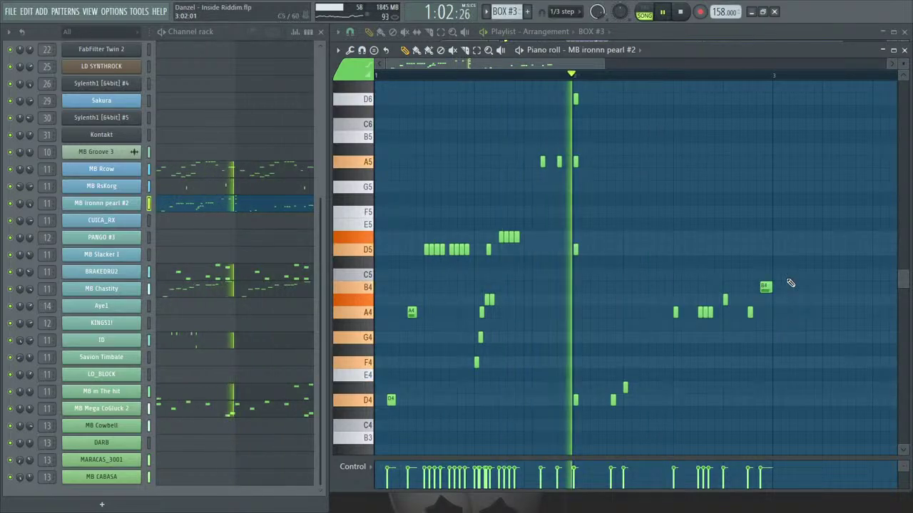
key("space")
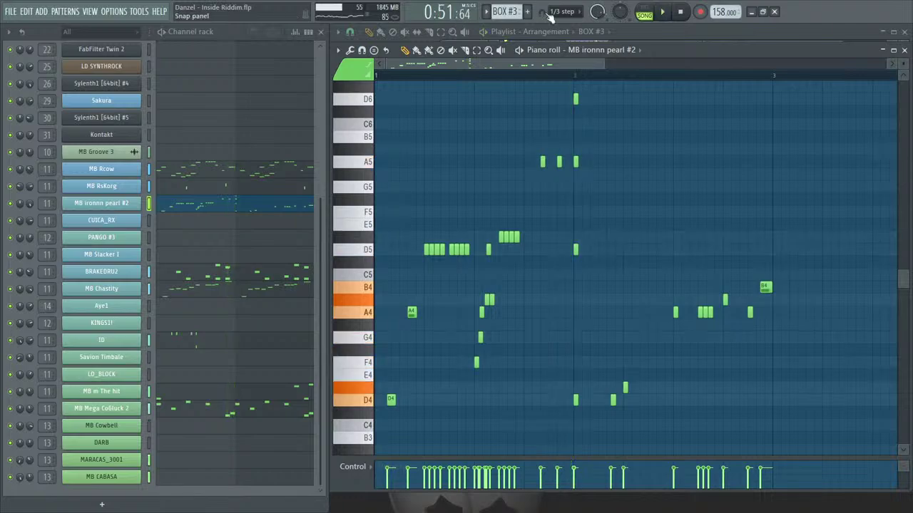
Set the global snap to 1/4 beat and lengthen the low D4 and D#4 notes in bar 2.
left_click(563, 11)
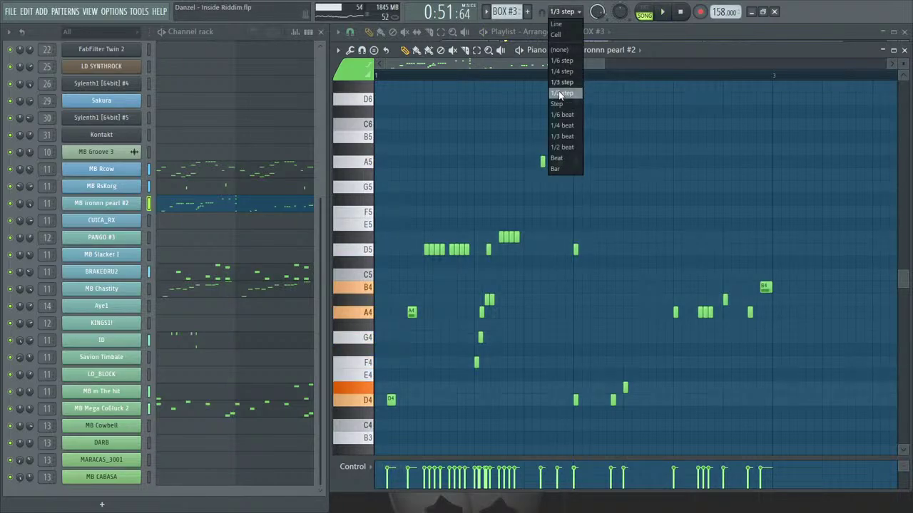
left_click(562, 125)
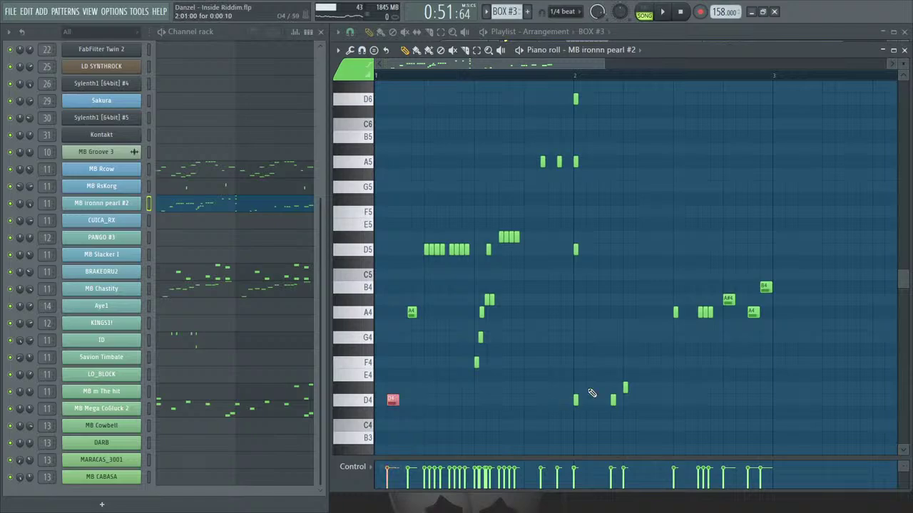
left_click_drag(644, 359, 582, 416)
left_click(641, 397)
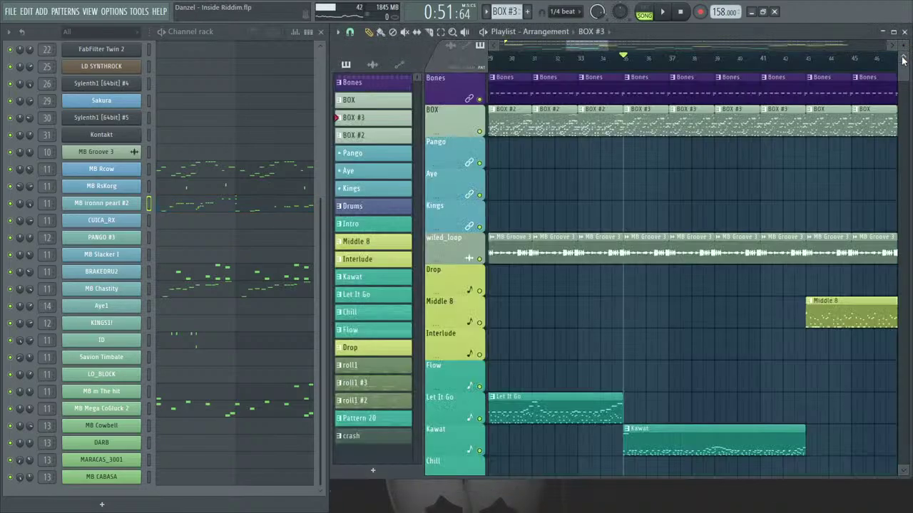
Close the piano roll and copy the MB ironnn pearl #2 notes to the CUICA_RX and PANGO #3 channels.
left_click(904, 50)
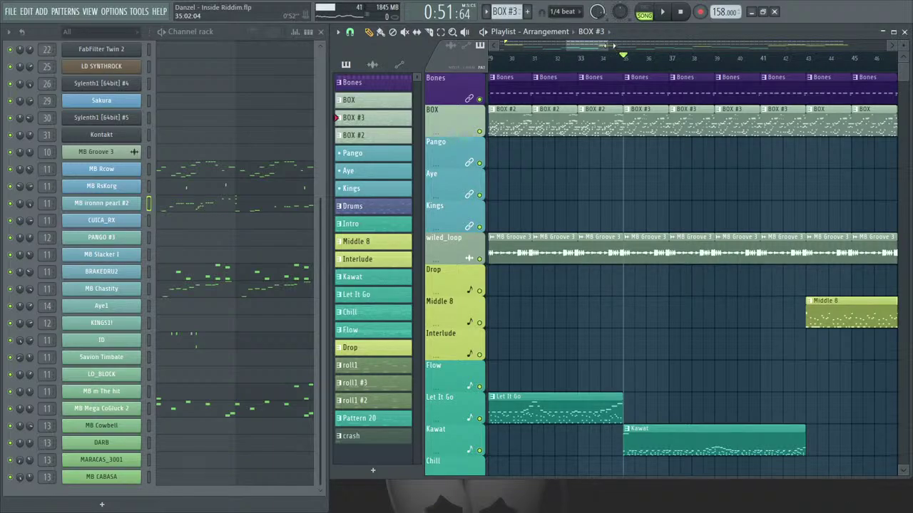
mouse_move(605, 43)
left_mouse_down()
mouse_move(614, 44)
mouse_move(603, 46)
left_mouse_up()
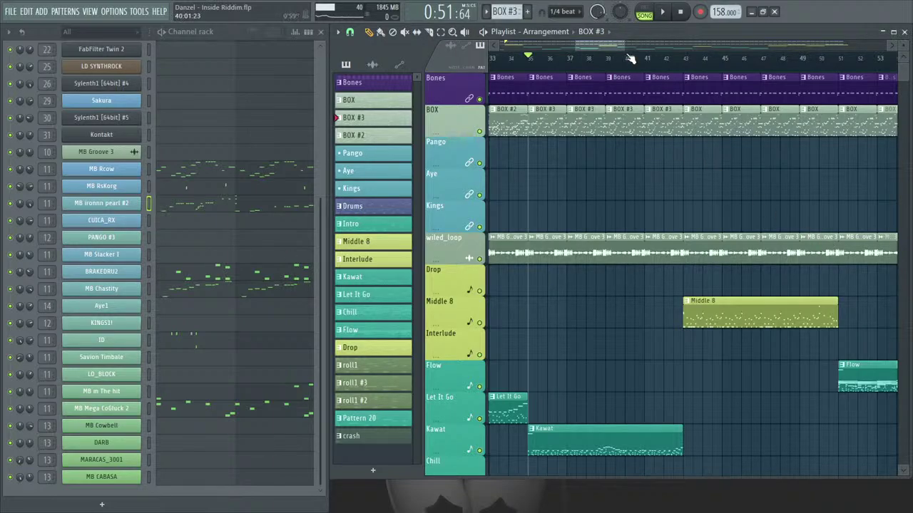
left_click_drag(614, 45, 616, 46)
scroll(596, 109, "down", 3)
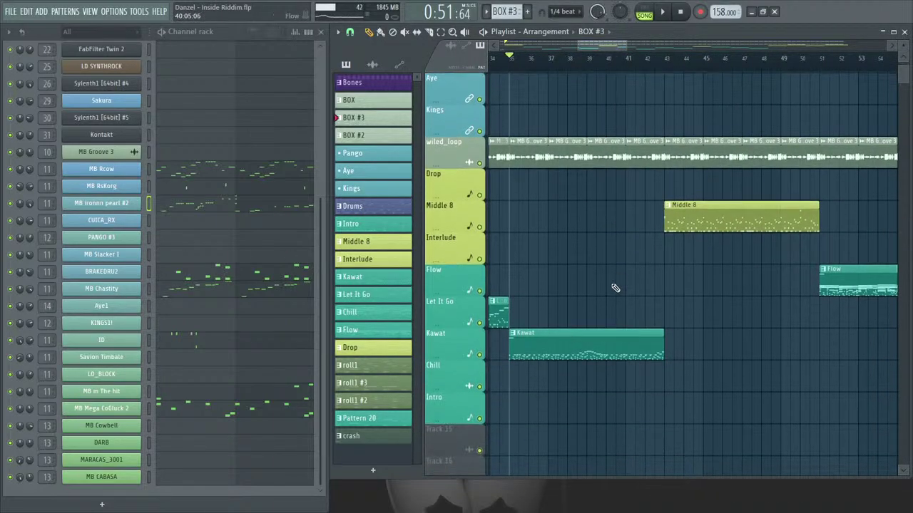
scroll(625, 40, "down", 3)
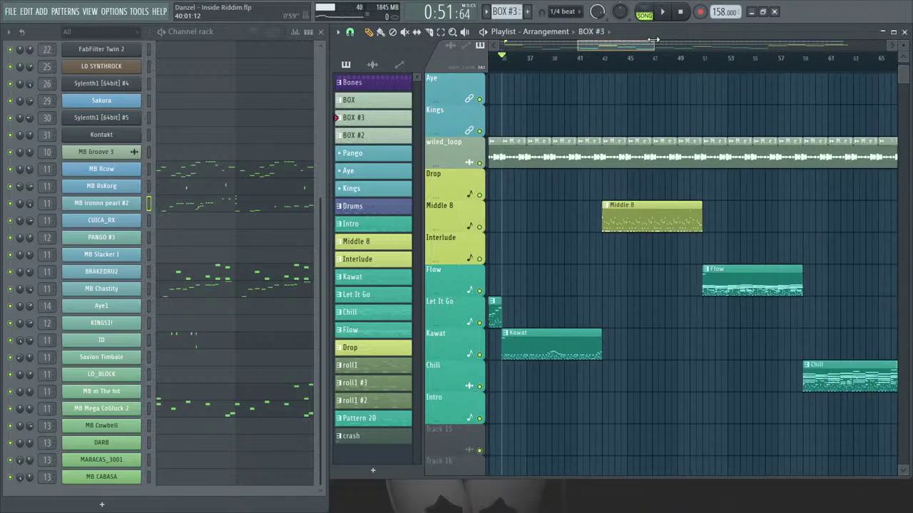
key("space")
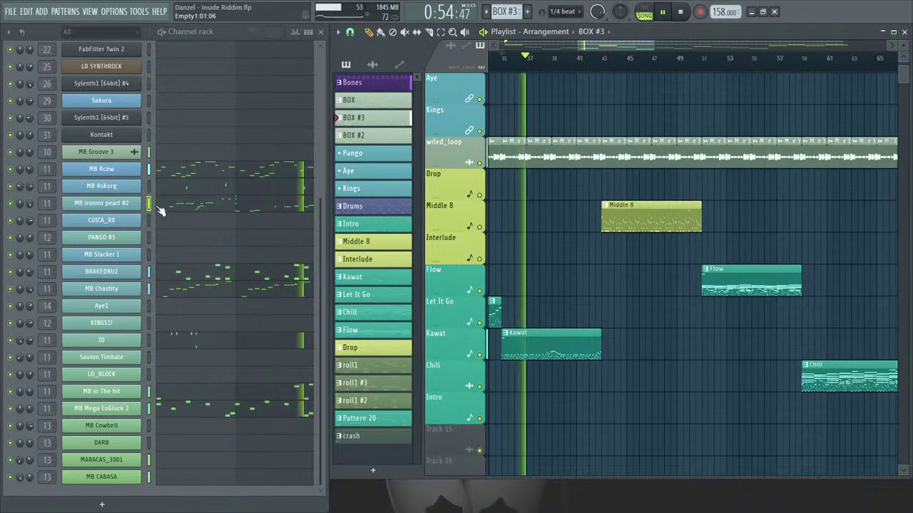
key("space")
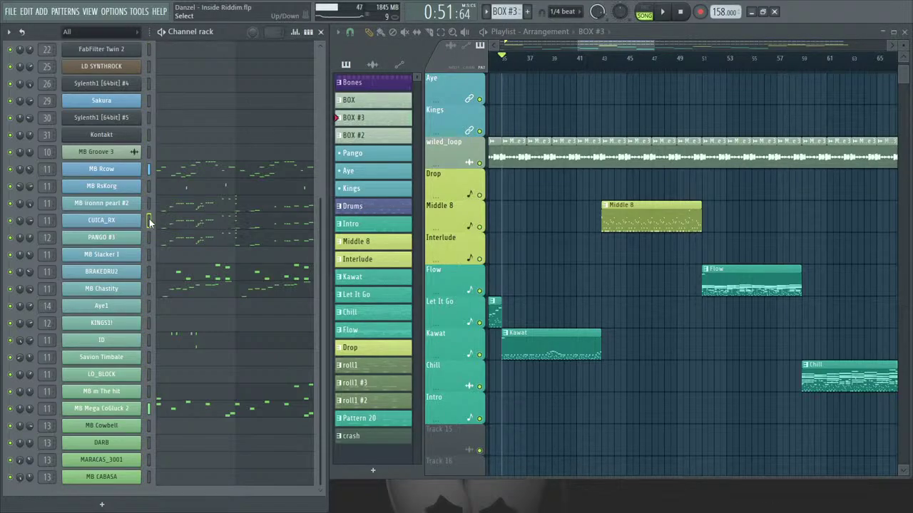
Play the layered percussion and examine the copied PANGO #3 notes in the piano roll.
key("space")
left_click(180, 241)
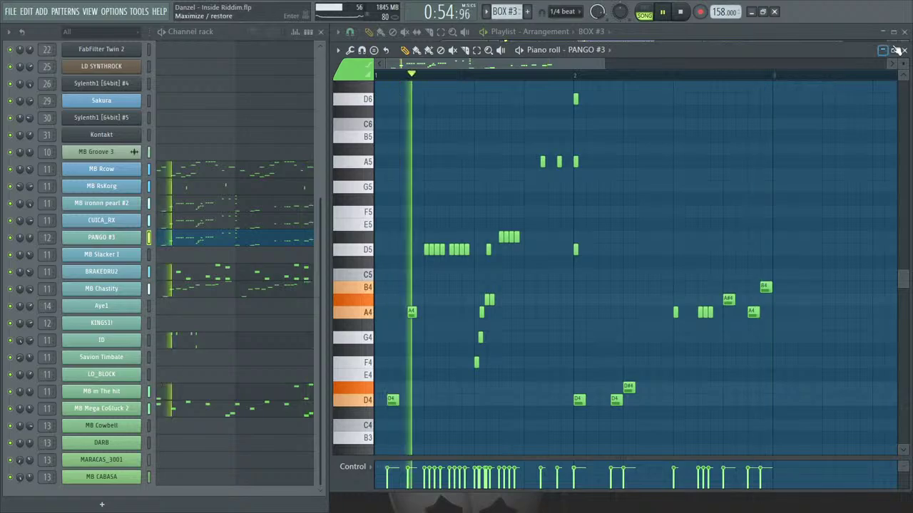
key("space")
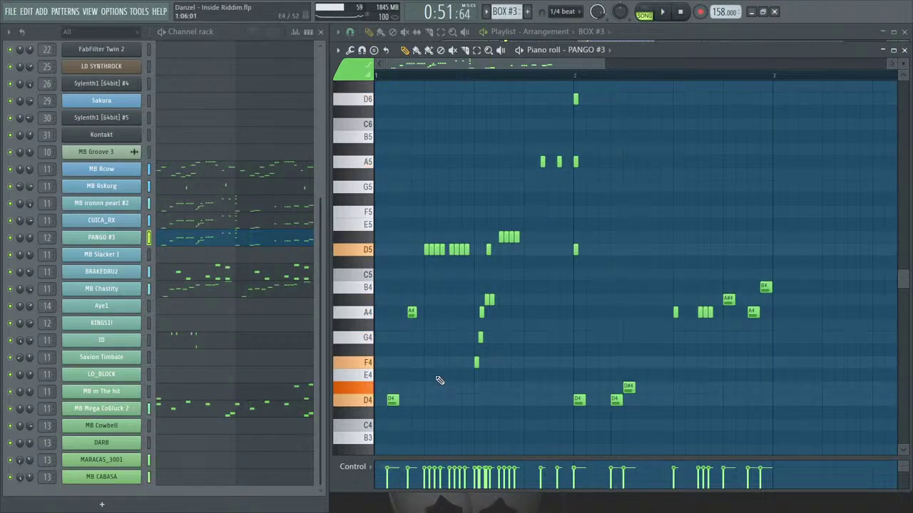
key("ctrl+a")
left_click(904, 50)
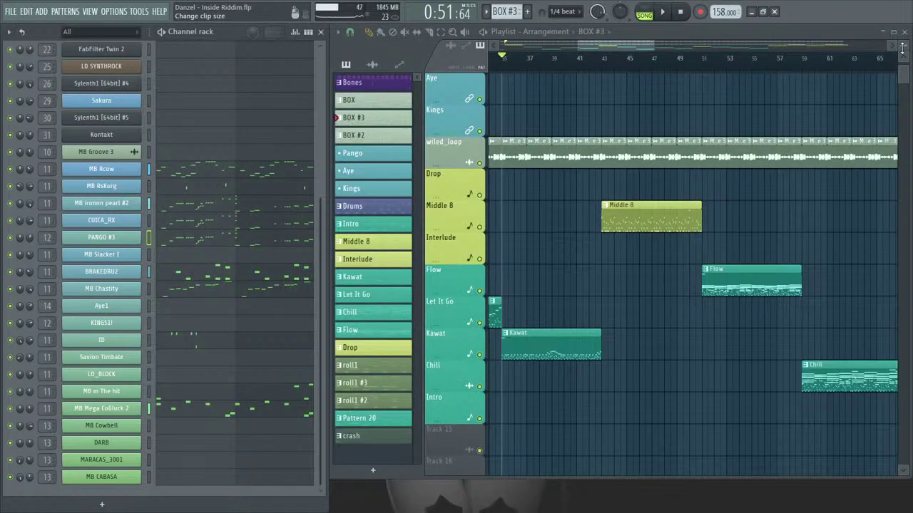
Clone the PANGO #3 channel and paste the same notes into the clone, then play the pattern.
right_click(150, 240)
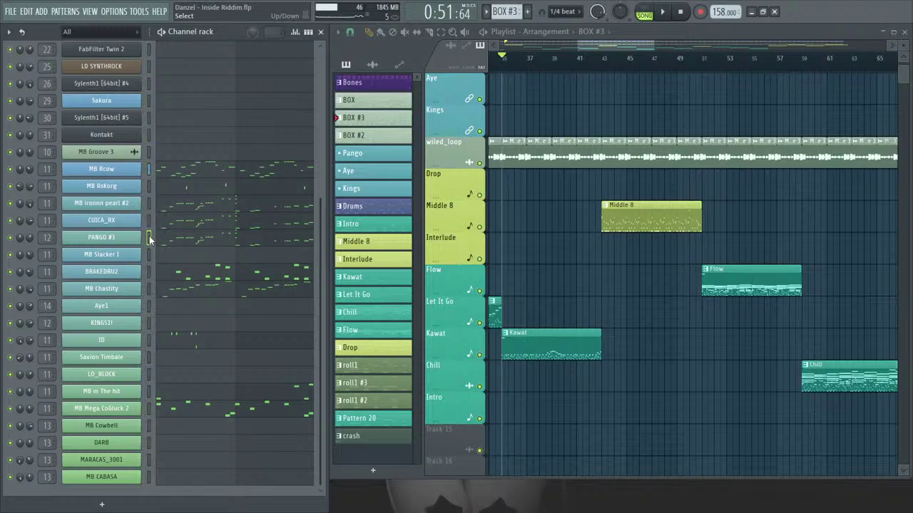
left_click(150, 241)
right_click(137, 239)
left_click(171, 347)
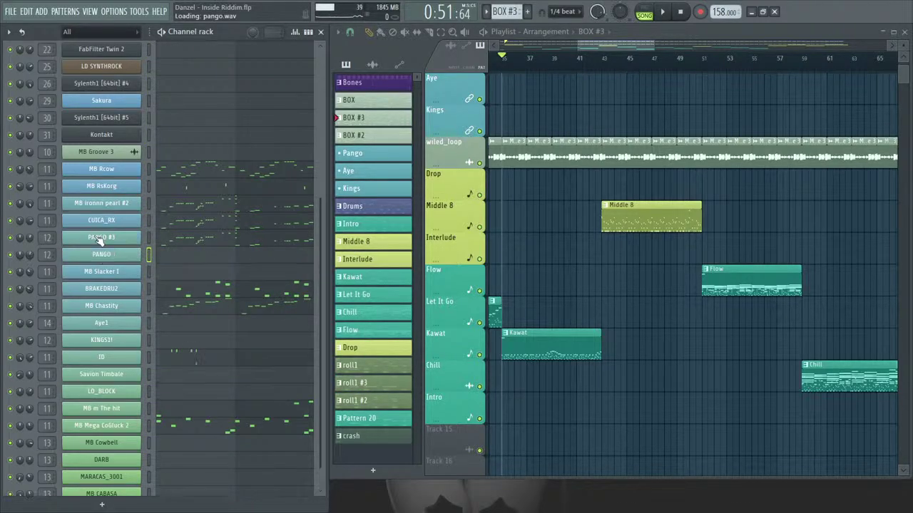
left_click(148, 255)
key("space")
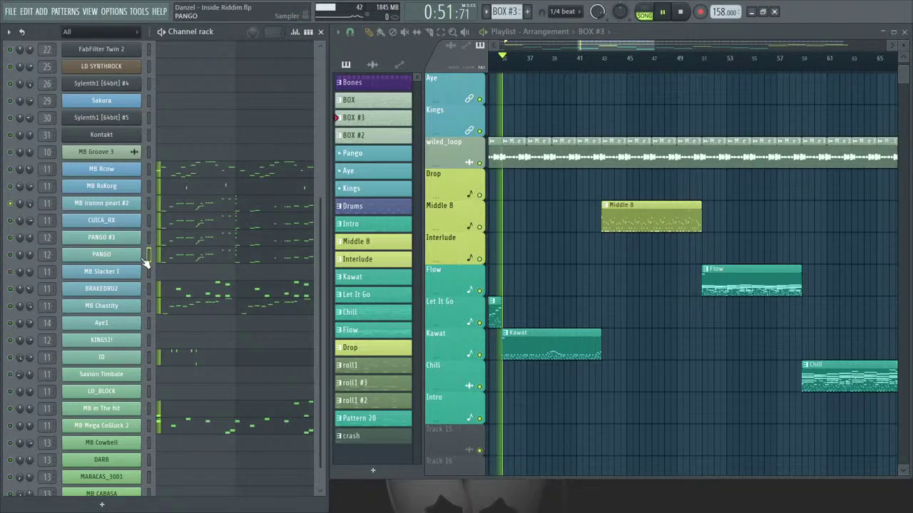
Transpose all PANGO notes up so the first note moves from D4 to A4, and play the result.
left_click(216, 264)
key("space")
key("ctrl+a")
left_click_drag(393, 399, 392, 310)
key("space")
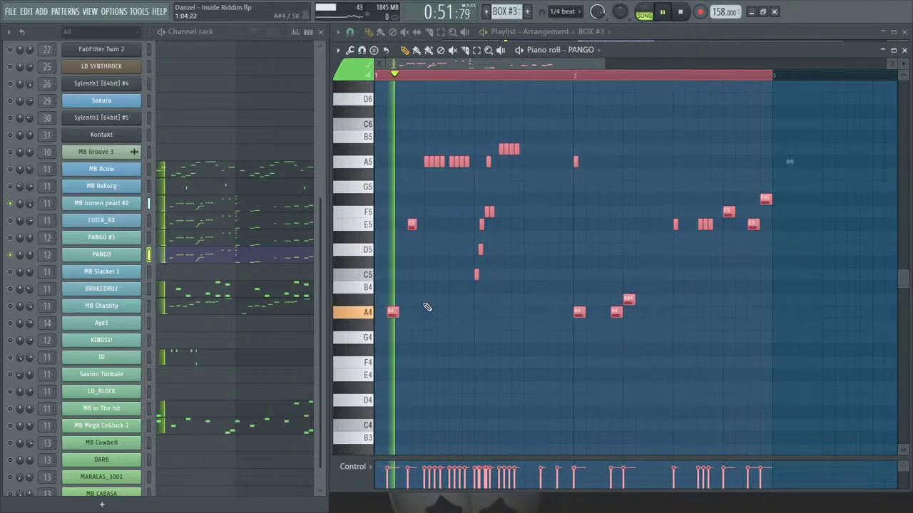
Try the PANGO notes one octave higher, then return them to their previous pitch and close the piano roll.
key("ctrl+Up")
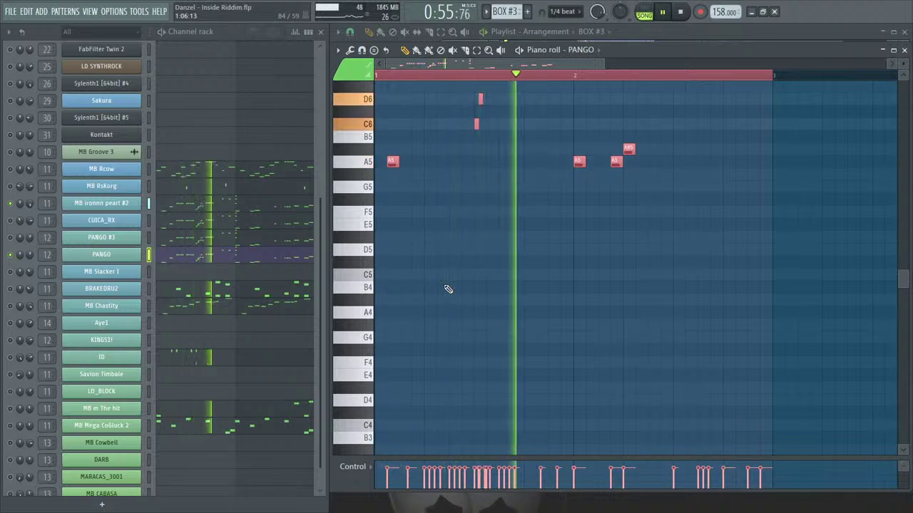
key("ctrl+Down")
key("space")
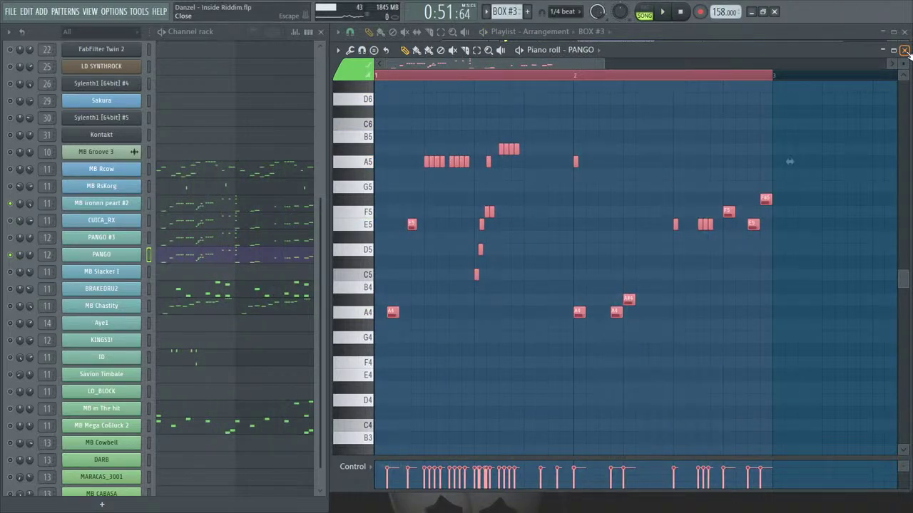
left_click(904, 50)
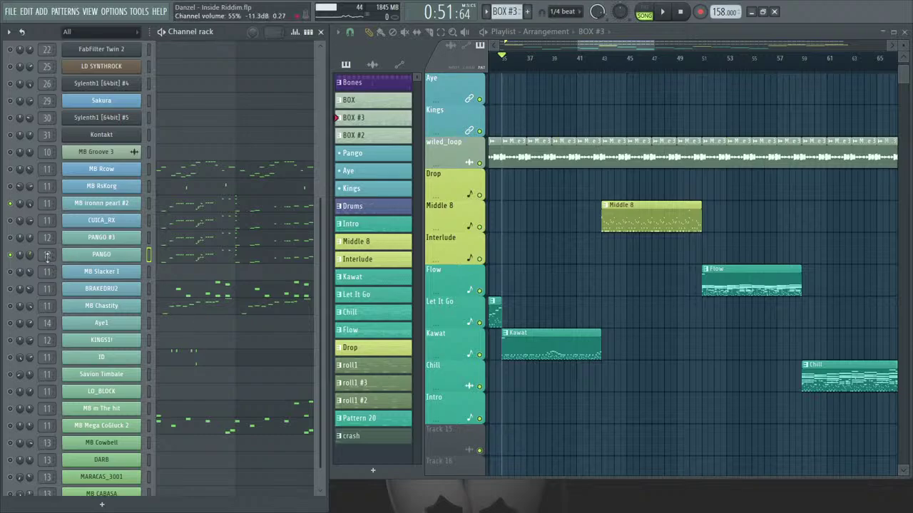
Check the PANGO notes, then play PANGO together with MB ironnn pearl #2, CUICA_RX and PANGO #3.
left_click(187, 259)
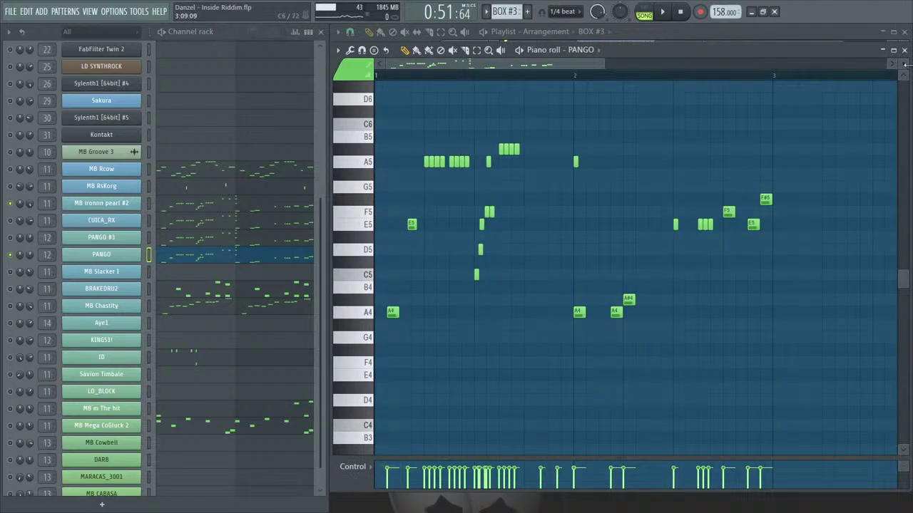
left_click(904, 50)
key("space")
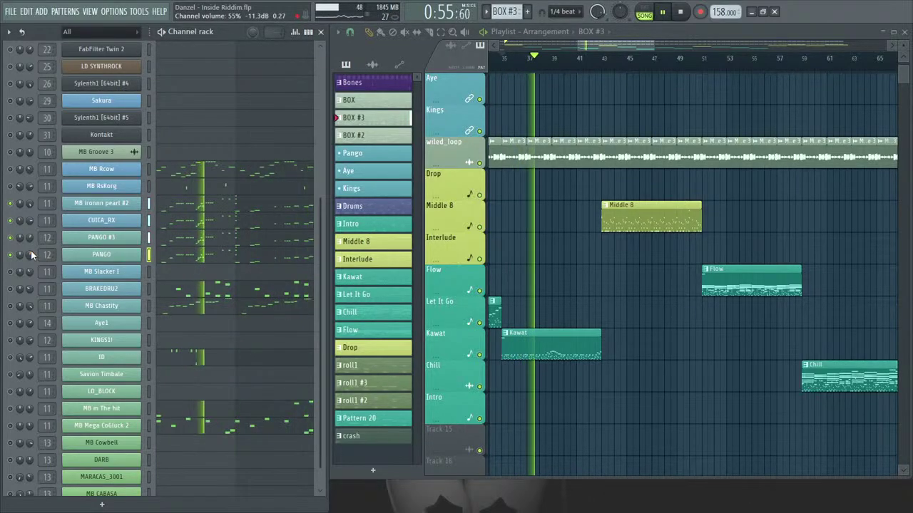
key("space")
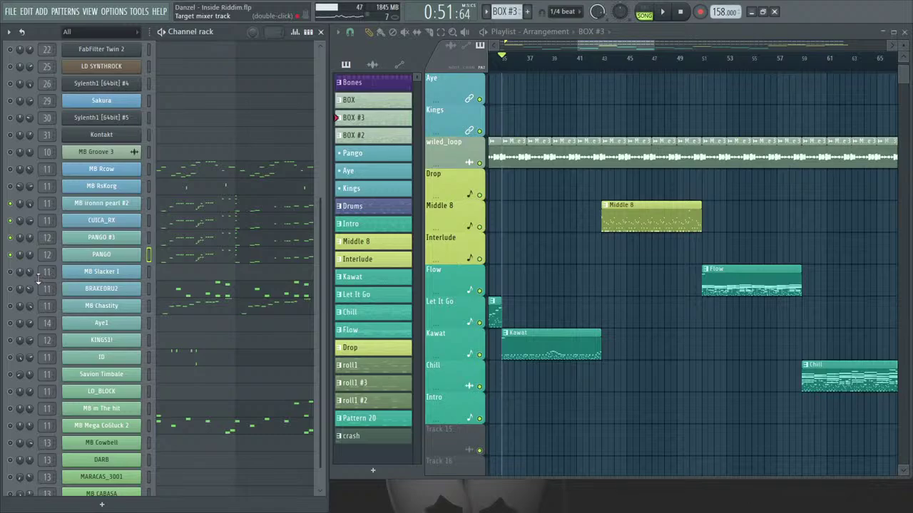
Add two D5 notes near the start of bar 1 on the MB Slacker I channel, using playback as a guide.
left_click(182, 276)
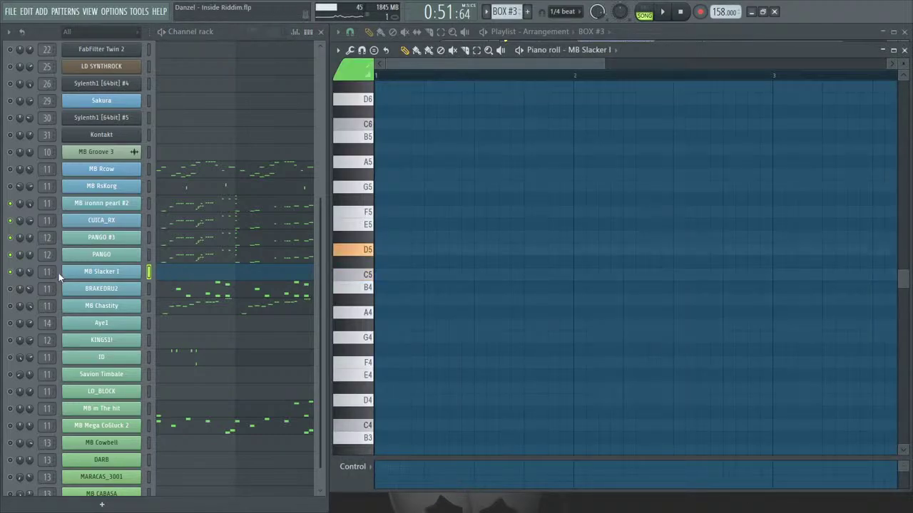
key("space")
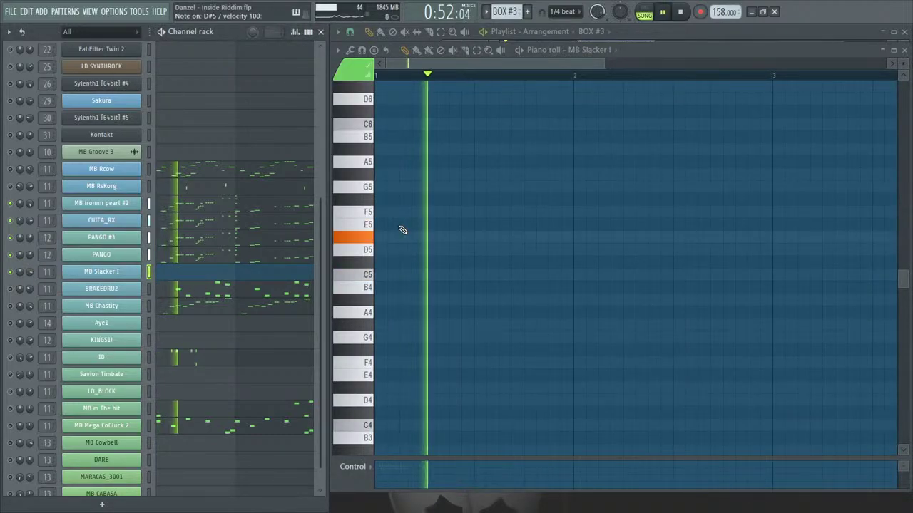
key("space")
key("space")
left_click(404, 250)
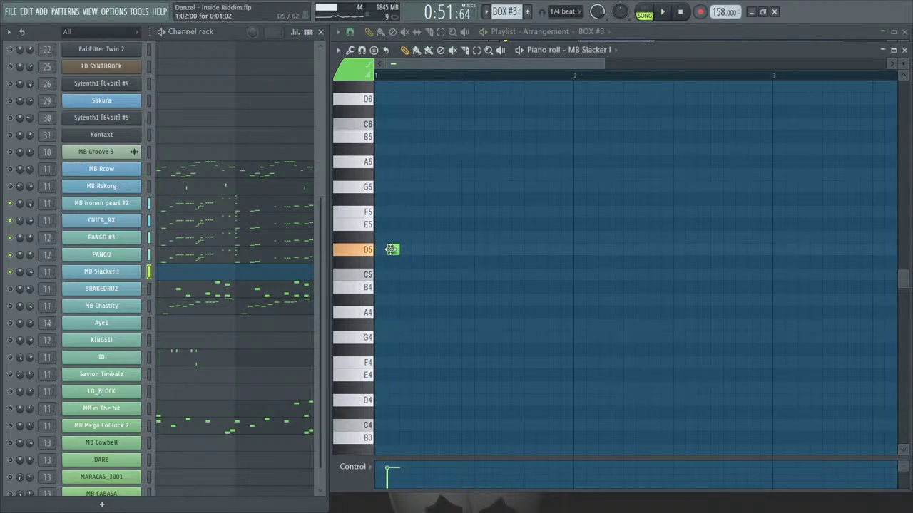
left_click_drag(404, 249, 393, 249)
left_click(418, 250)
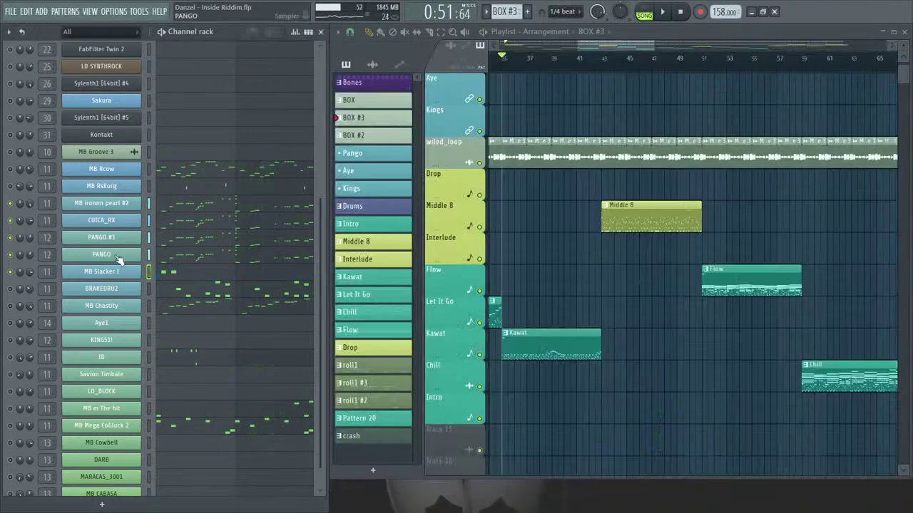
Close the piano roll, unmute the remaining channels and play the new percussion within the full arrangement.
left_click(904, 50)
key("space")
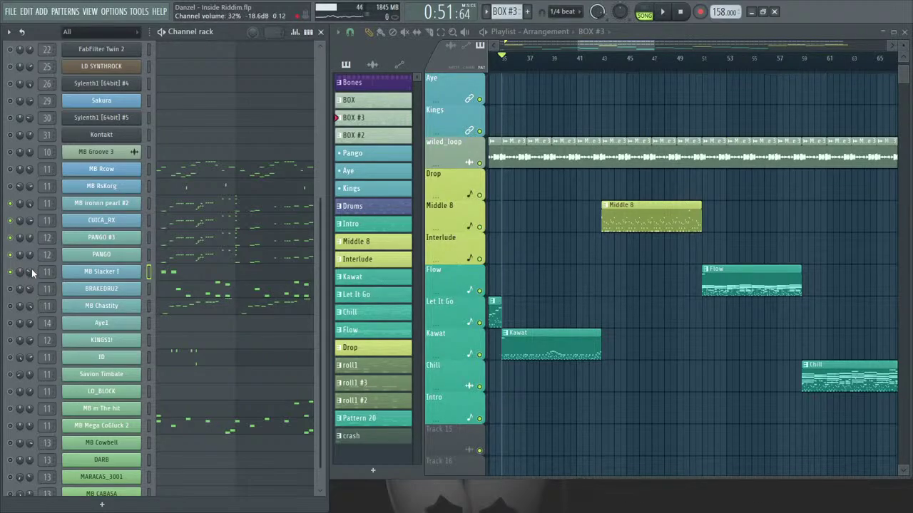
key("space")
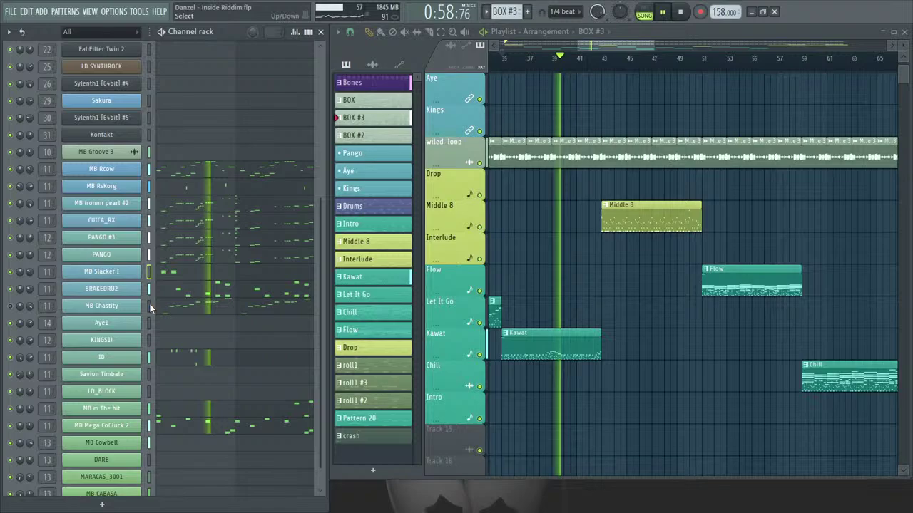
key("space")
Lower the velocity of all MB Chastity notes and play the arrangement to check the balance.
left_click(264, 308)
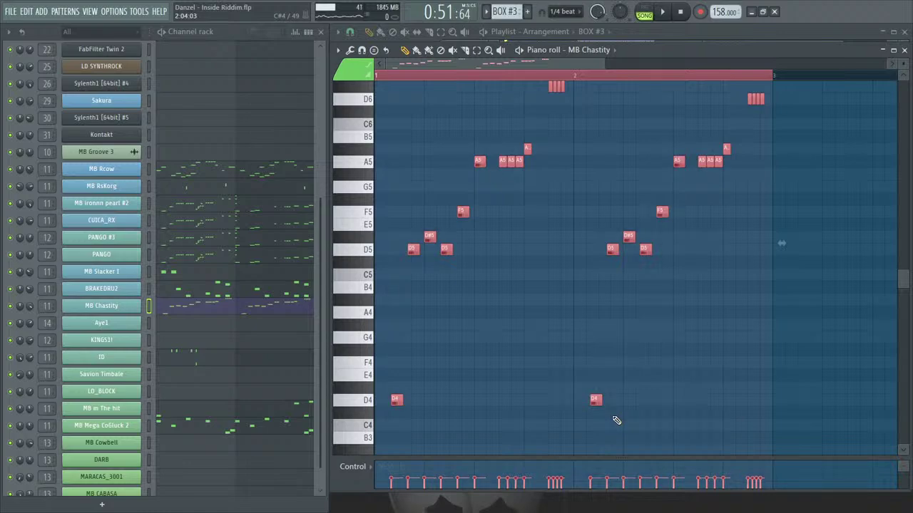
key("ctrl+d")
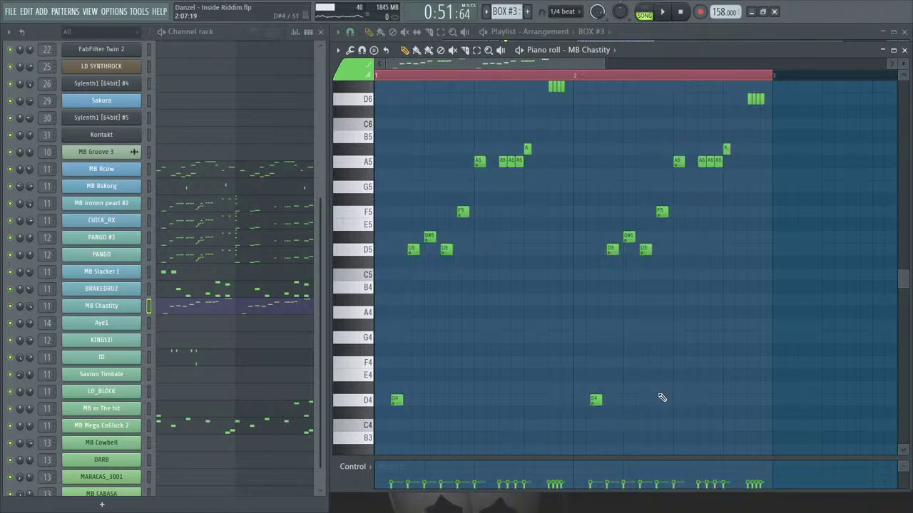
key("space")
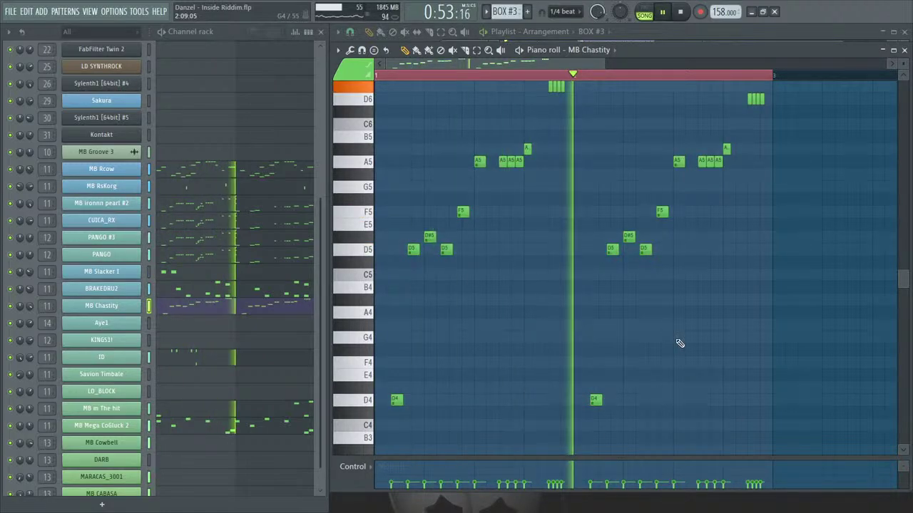
left_click(904, 50)
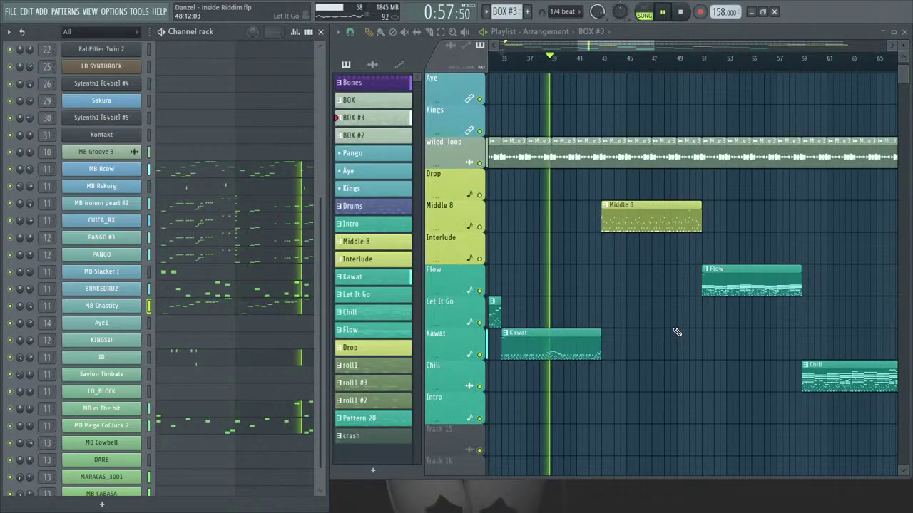
key("space")
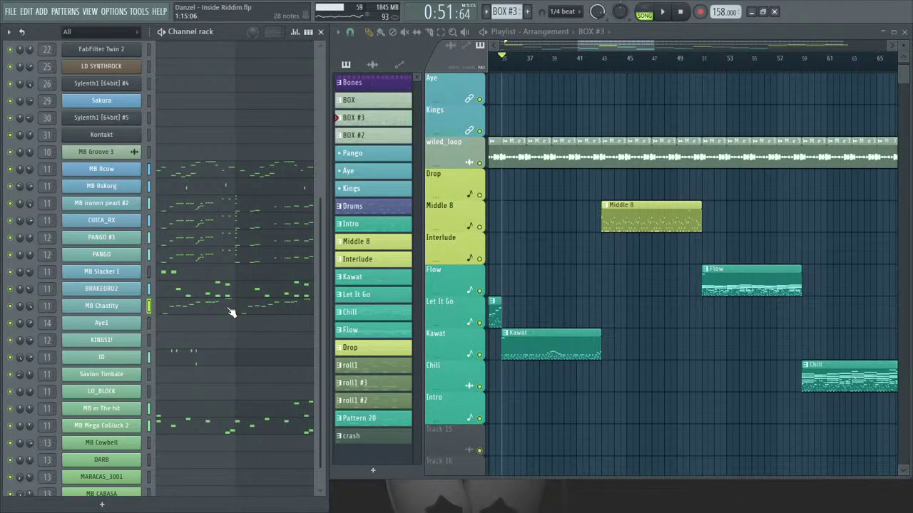
Select all MB Chastity notes again and raise their velocity slightly, then close the piano roll.
left_click(231, 313)
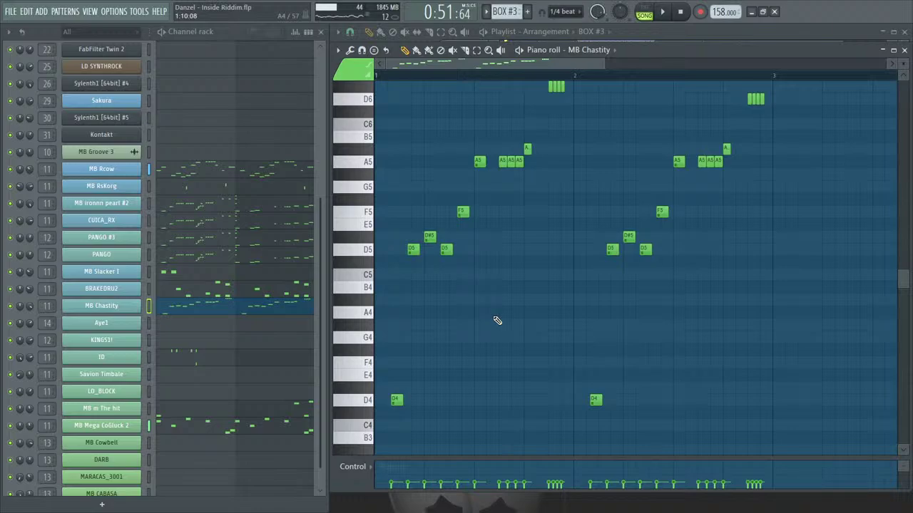
key("ctrl+a")
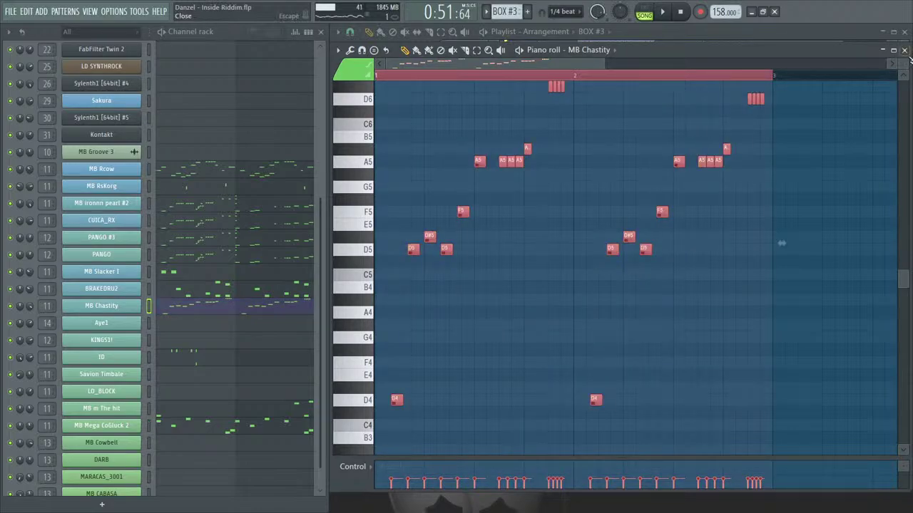
left_click(904, 50)
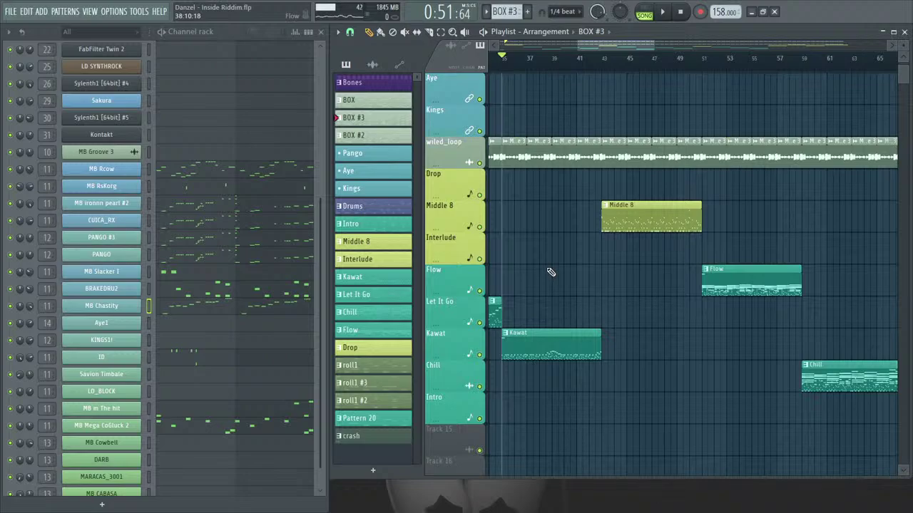
right_click(136, 308)
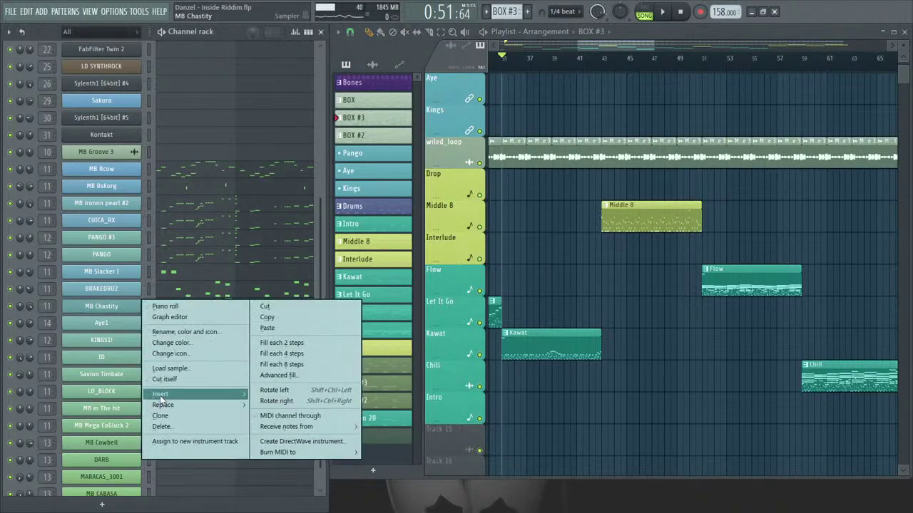
mouse_move(161, 410)
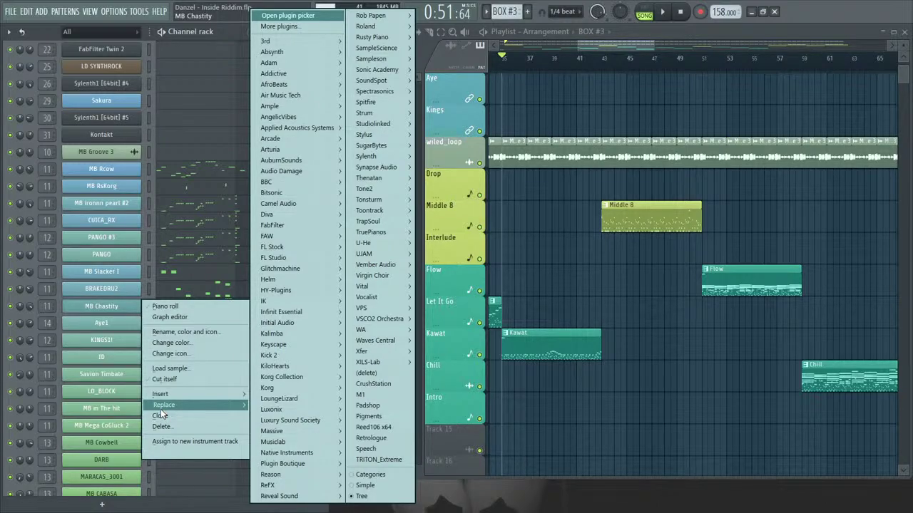
key("Escape")
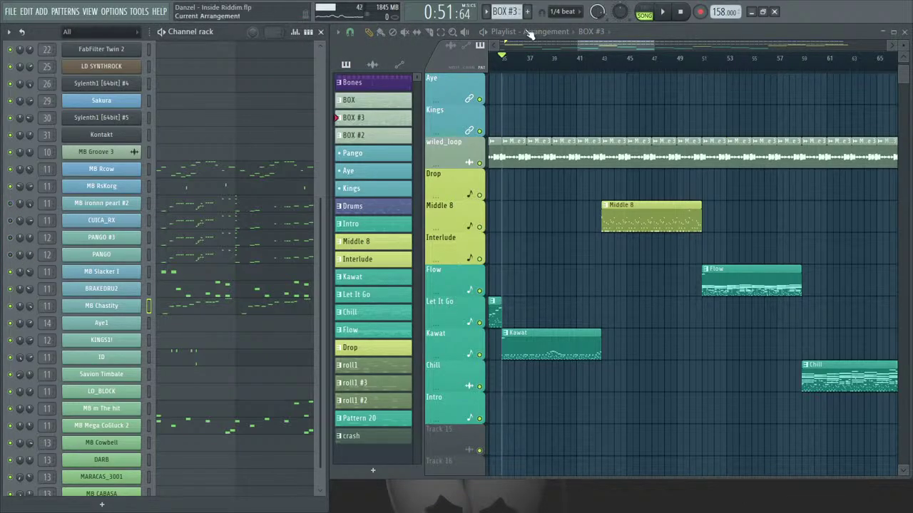
Switch to pattern mode and play BOX #3 with MB ironnn pearl #2, CUICA_RX and both PANGO channels muted.
left_click(645, 12)
key("space")
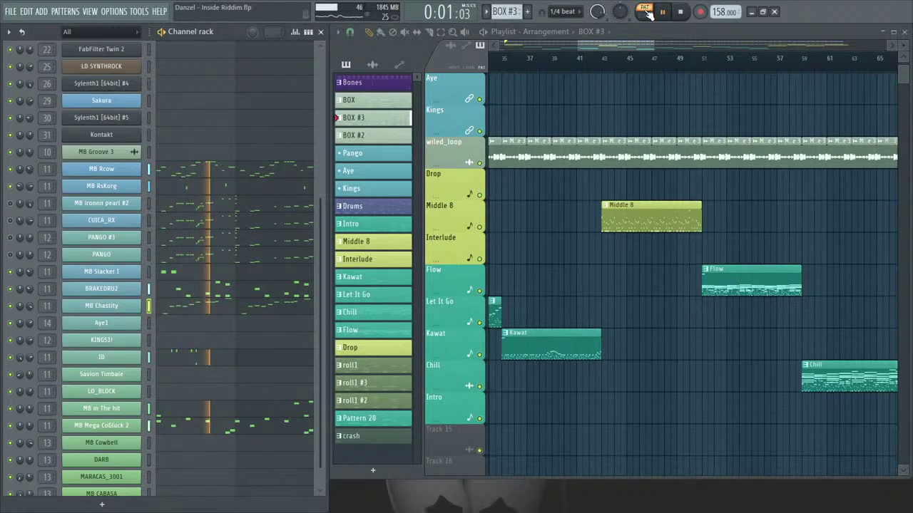
key("space")
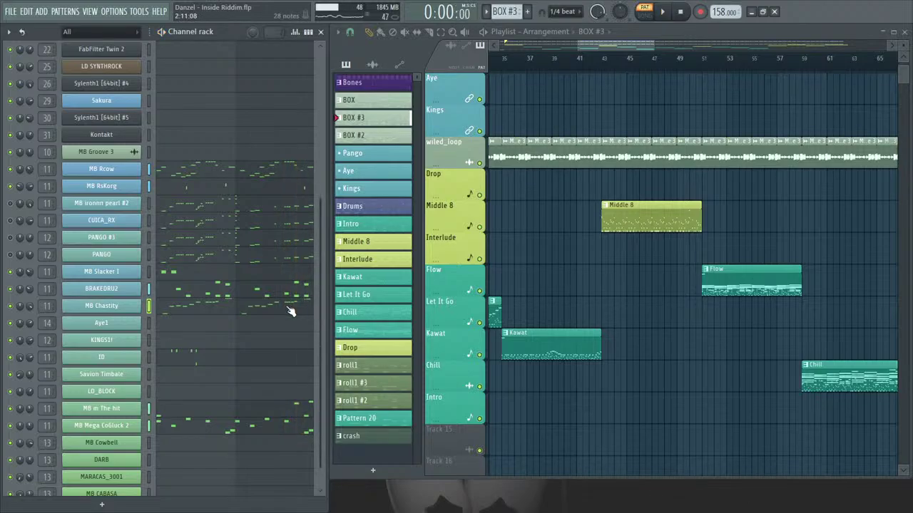
Fine-tune the velocity of all MB Chastity notes while playing the BOX #3 pattern, then close the piano roll.
left_click(291, 308)
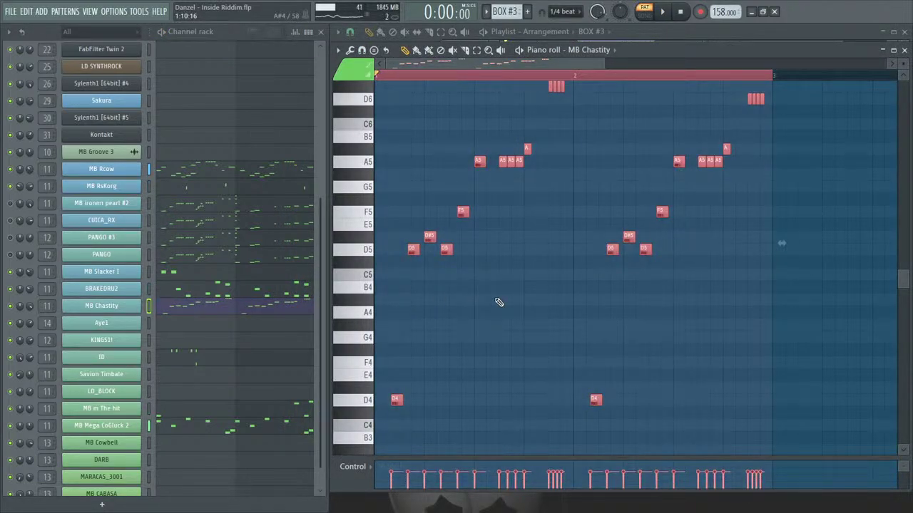
key("space")
key("space")
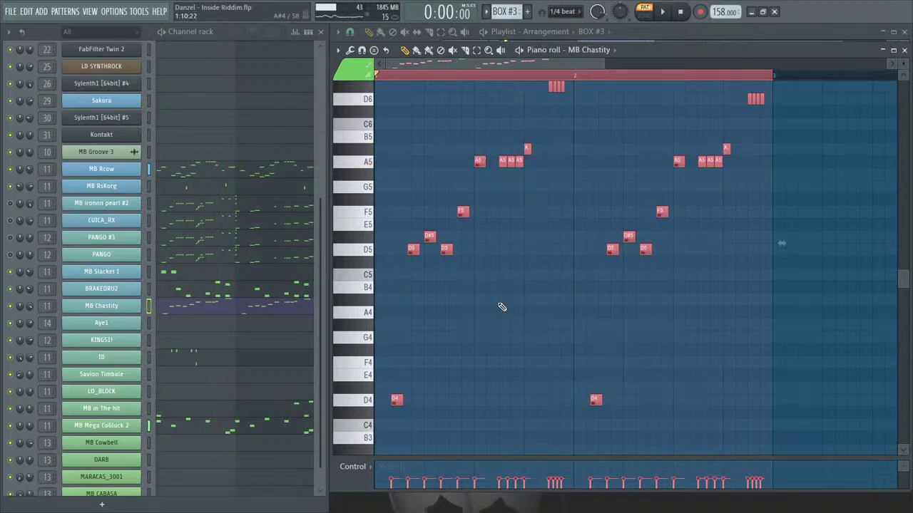
key("space")
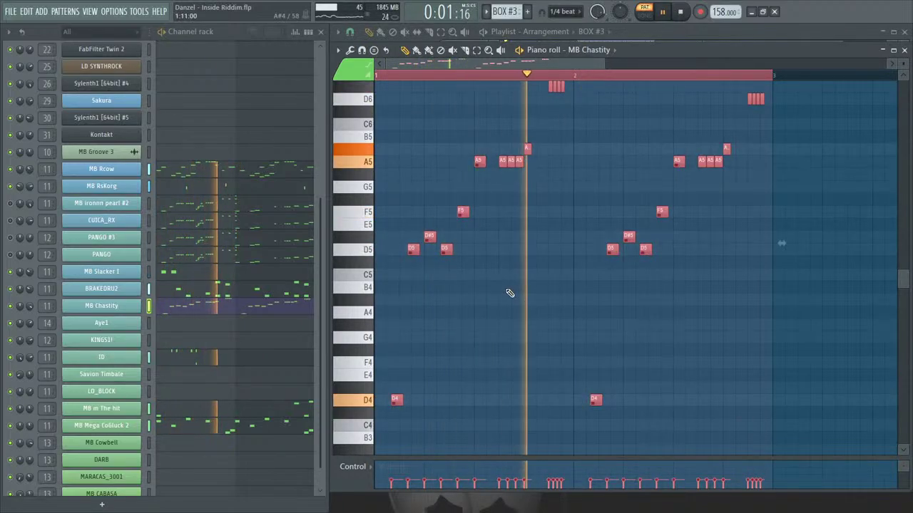
key("space")
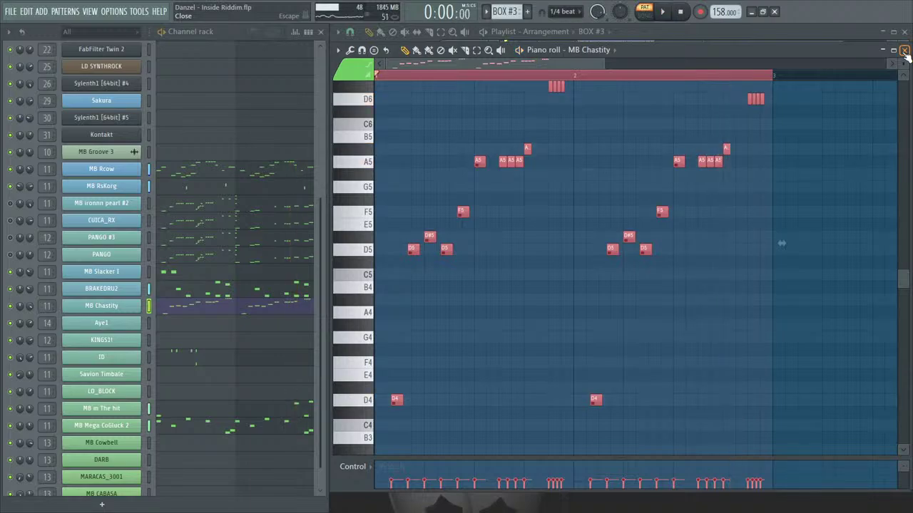
left_click(904, 51)
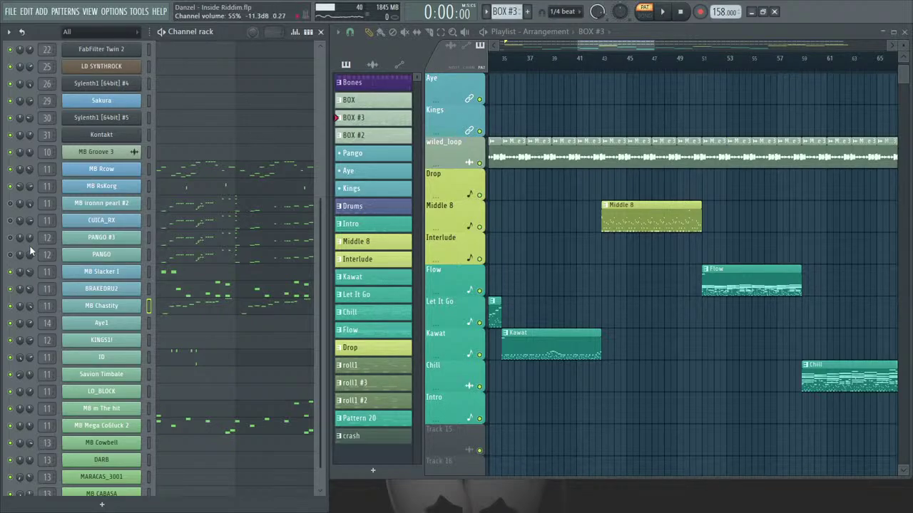
Unmute MB ironnn pearl #2, CUICA_RX, PANGO #3 and PANGO, and play the BOX #3 pattern.
left_click(10, 221)
left_click(10, 203)
key("space")
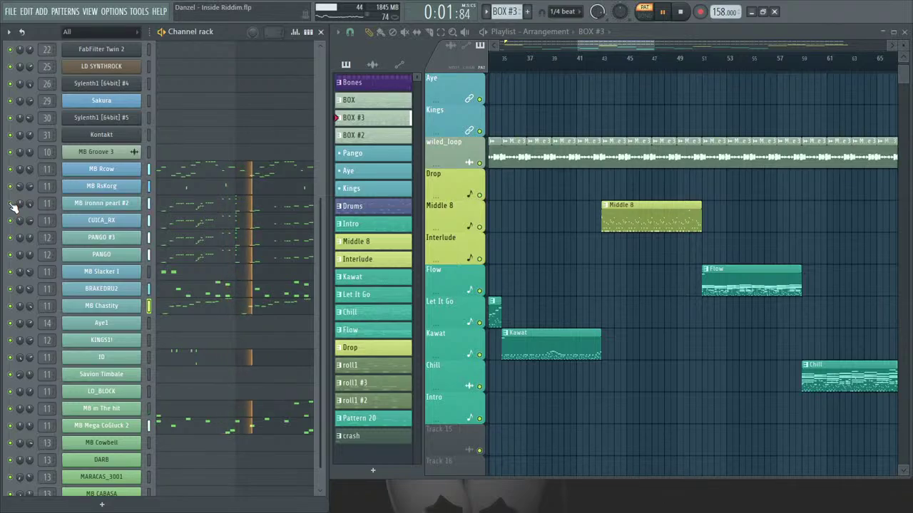
key("space")
Switch back to song mode and play the arrangement from bar 35, then from the Chill section at bar 19.
left_click(521, 60)
left_click(508, 60)
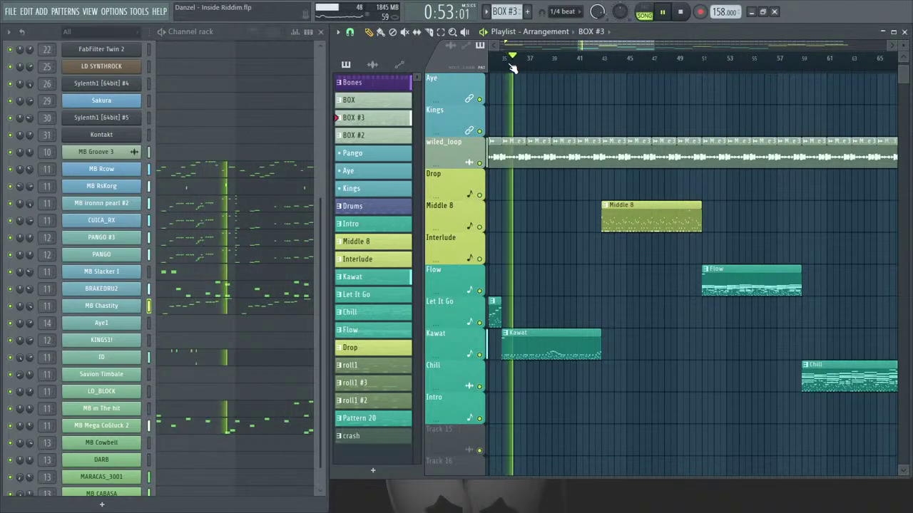
left_click_drag(610, 48, 569, 48)
left_click(601, 61)
left_click(526, 61)
key("space")
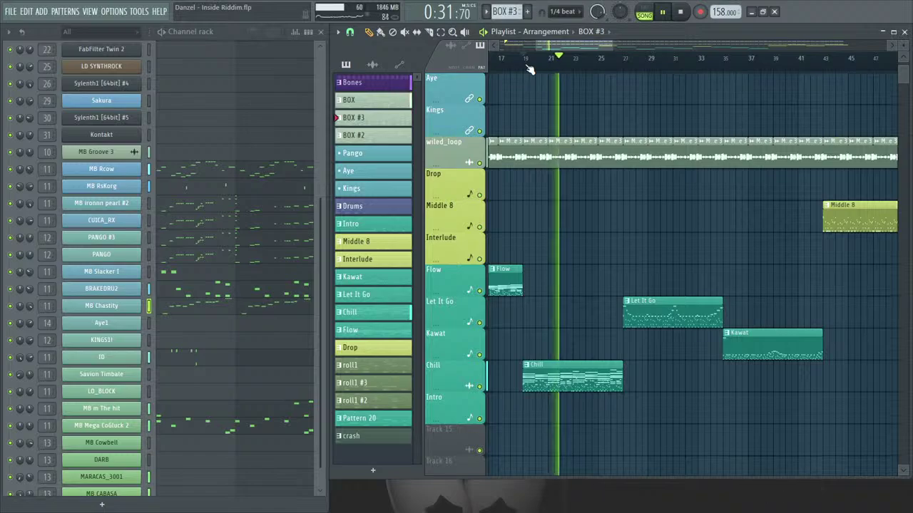
Save the project and bring the start of the arrangement into view.
key("ctrl+s")
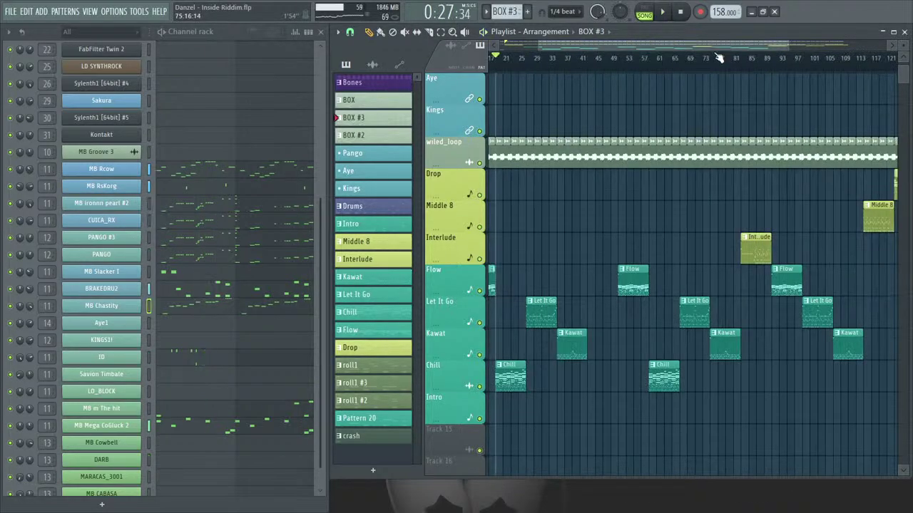
scroll(556, 256, "left", 3)
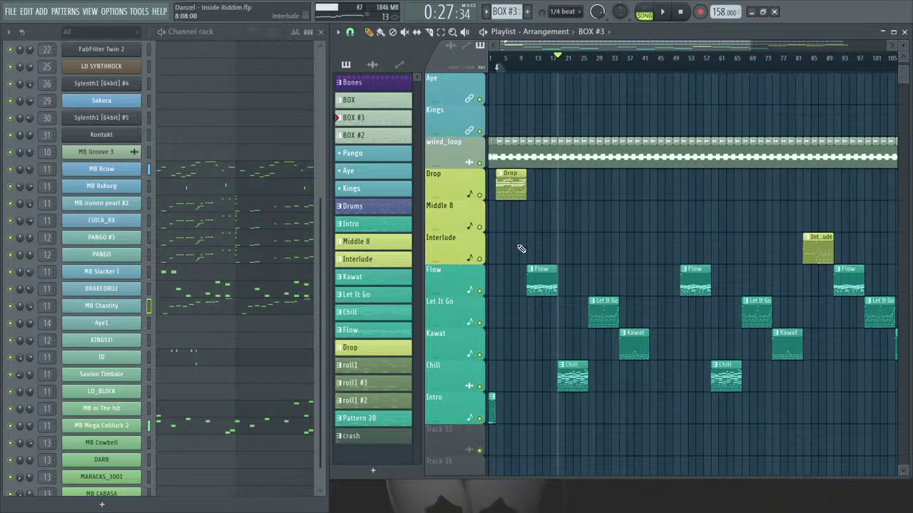
Place a copy of the Drop clip at bar 43 and delete all section clips from the Flow at bar 51 onward.
left_click(508, 189)
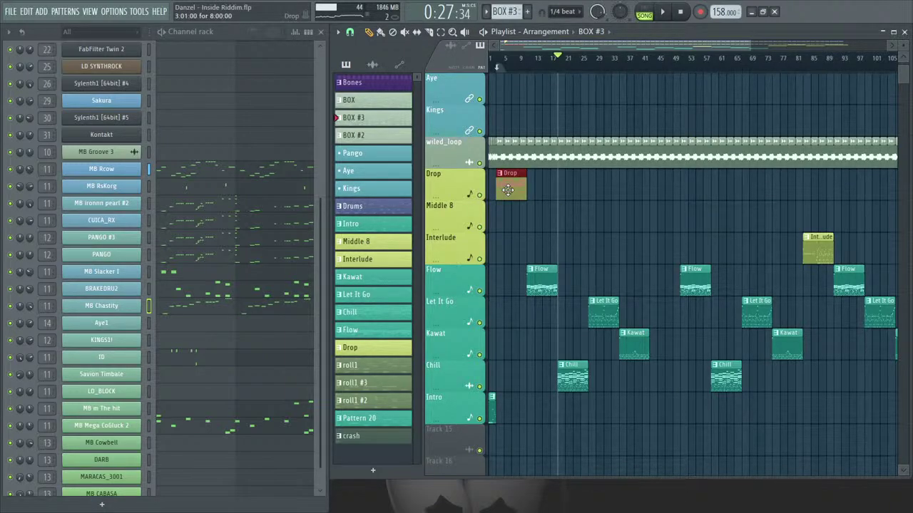
left_click(662, 187)
left_click_drag(754, 47, 860, 49)
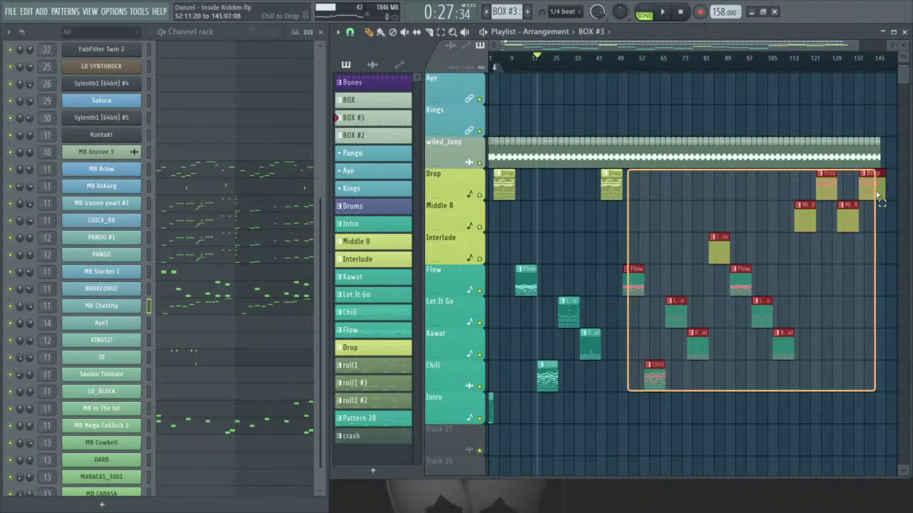
key("Delete")
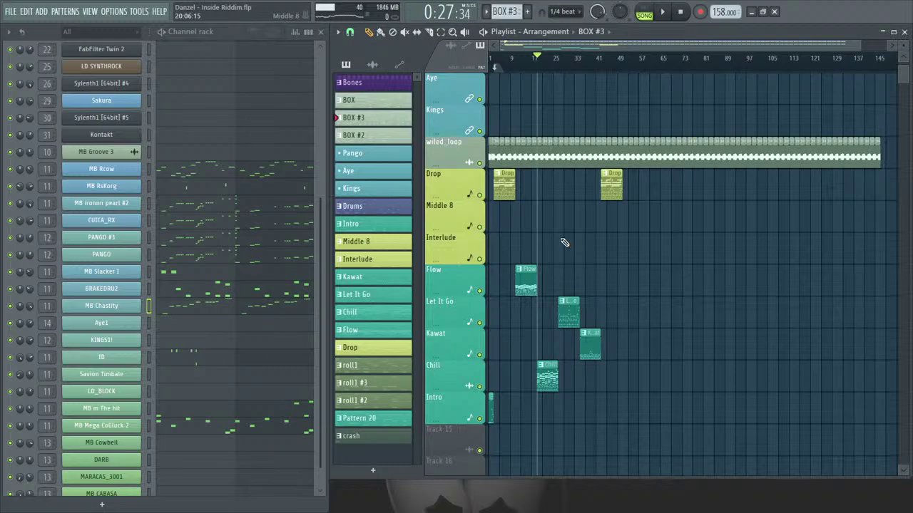
Remove the second Drop clip and duplicate the first Drop, Flow, Chill, Let It Go and Kawat sequence so it repeats from bar 43.
key("ctrl+a")
right_click(611, 185)
left_click_drag(626, 407, 497, 200)
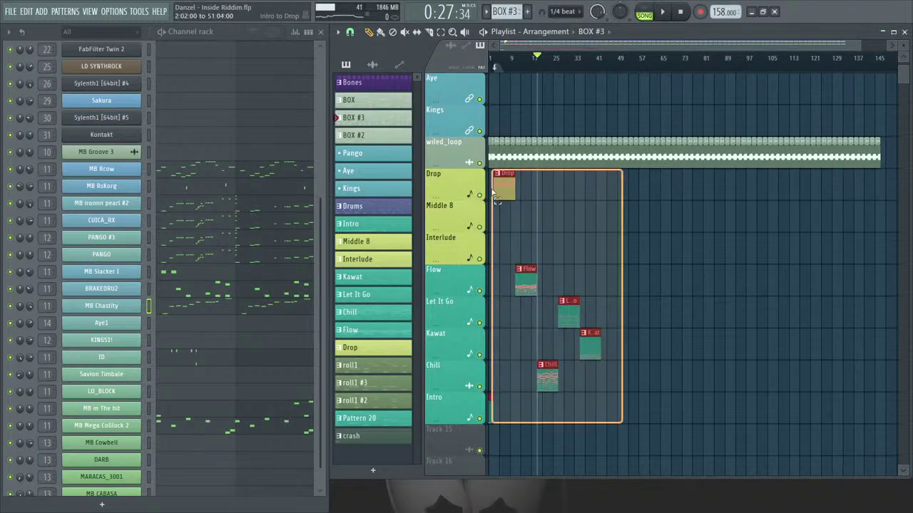
key("ctrl+b")
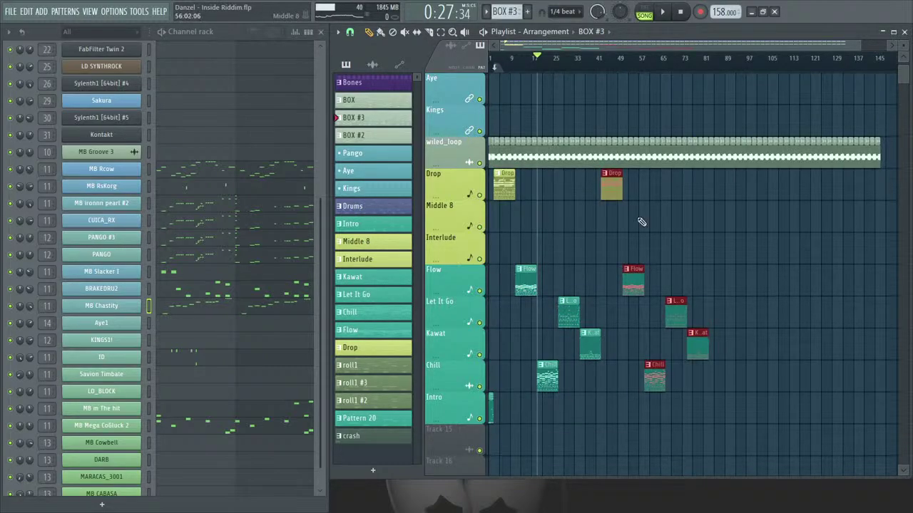
Play the song from about bar 40 into the second Drop section and make Drop the active pattern.
left_click(594, 57)
key("space")
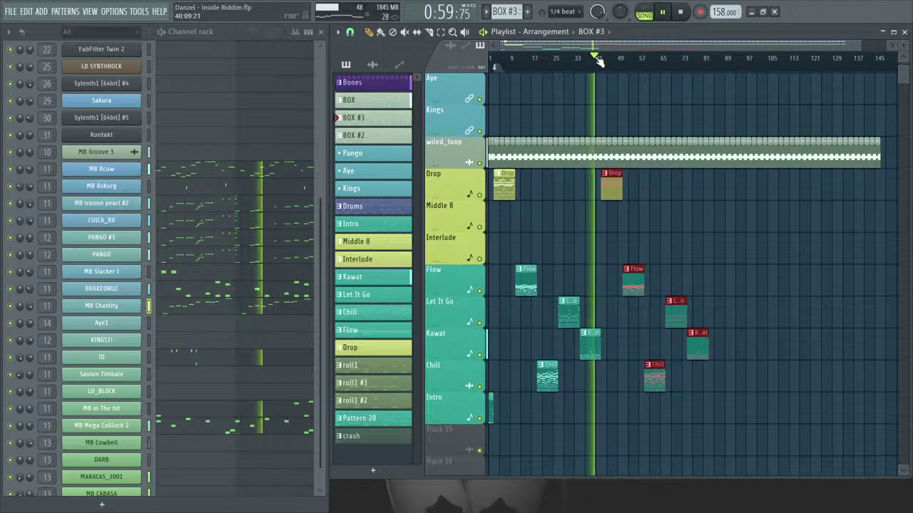
left_click(674, 233)
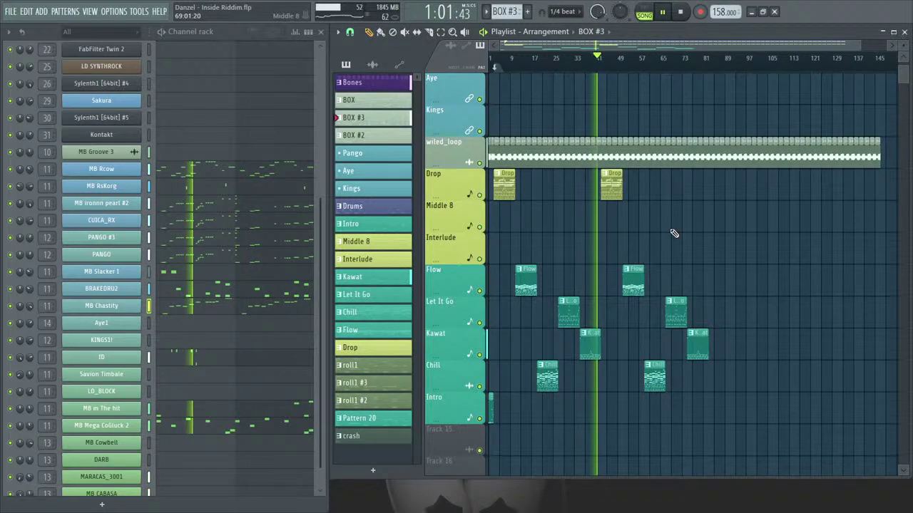
left_click(349, 347)
scroll(320, 182, "up", 3)
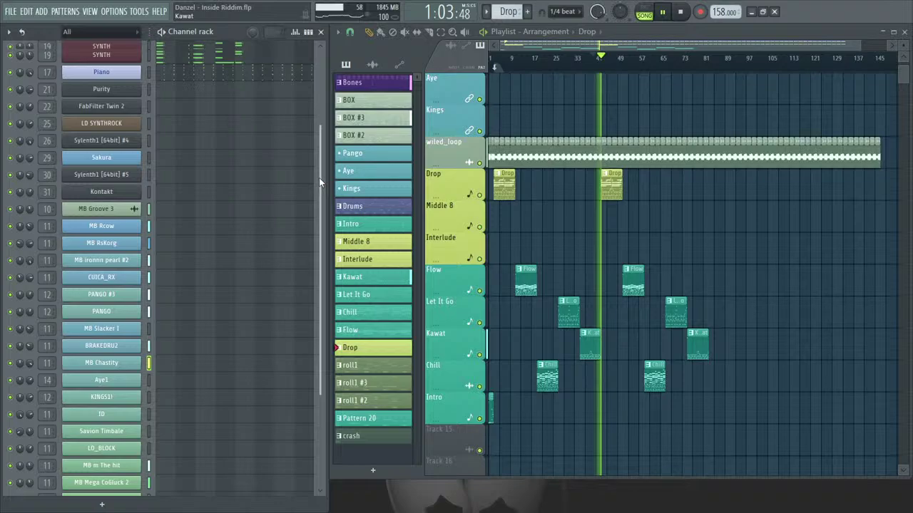
scroll(318, 164, "up", 4)
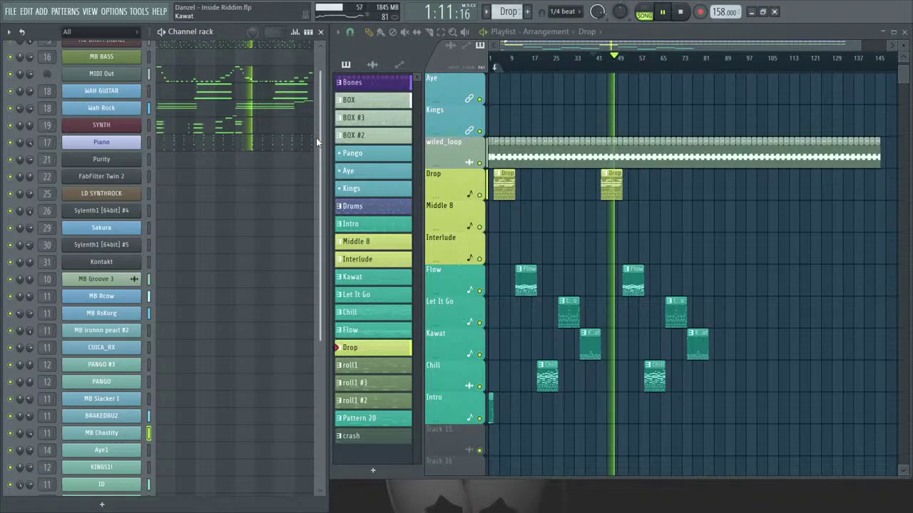
key("space")
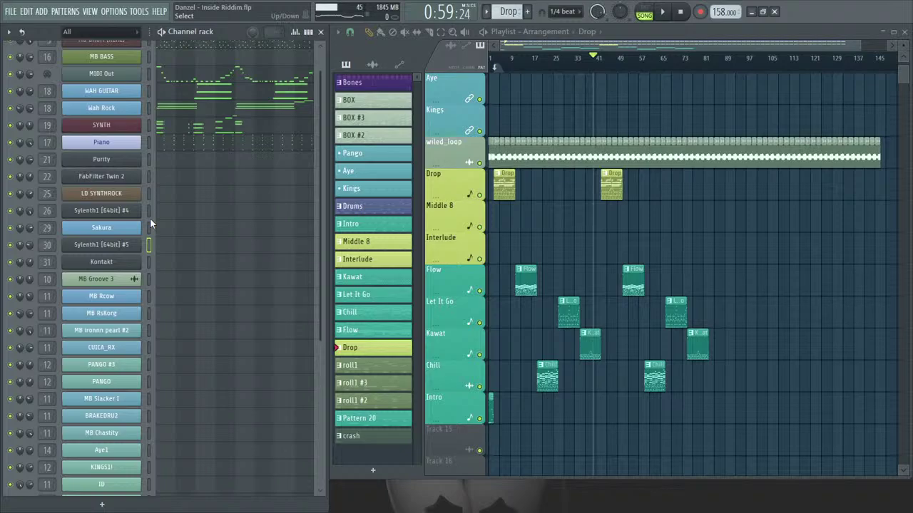
Select the Sakura channel and set the song position to the start of the second Drop clip at bar 43.
left_click(150, 228)
left_click_drag(847, 45, 699, 64)
left_click(695, 64)
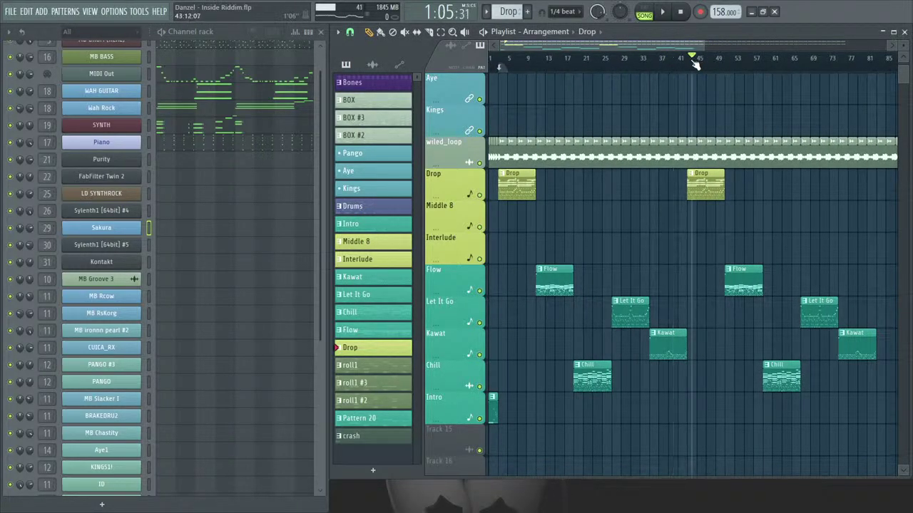
left_click(690, 64)
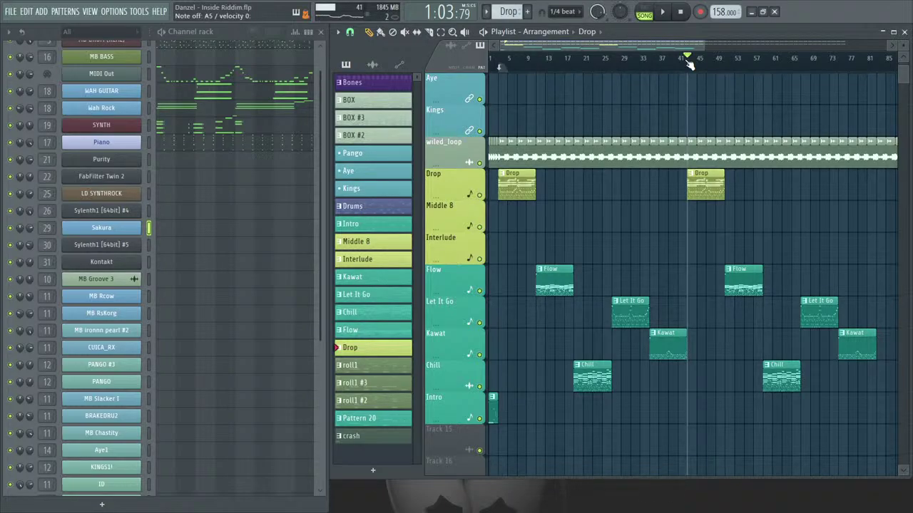
Rehearse a Sakura melody over the second Drop section and record it into the Drop pattern.
key("space")
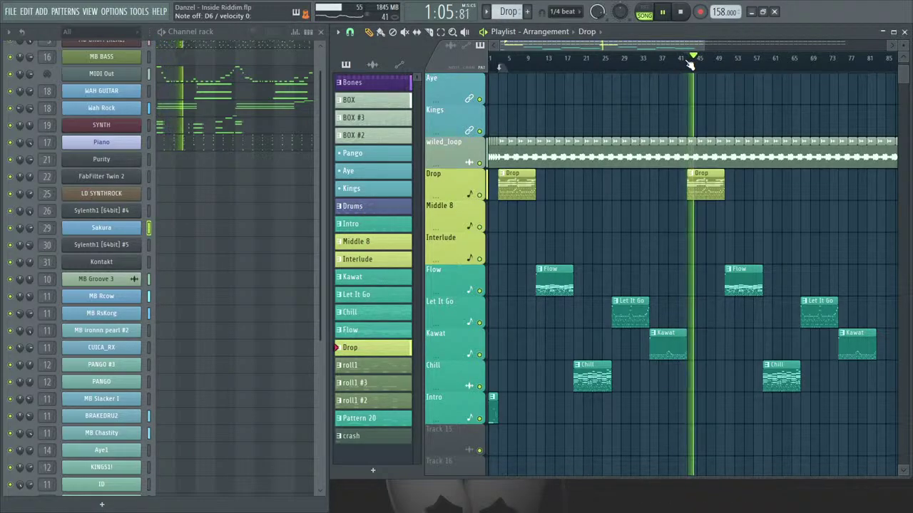
key("space")
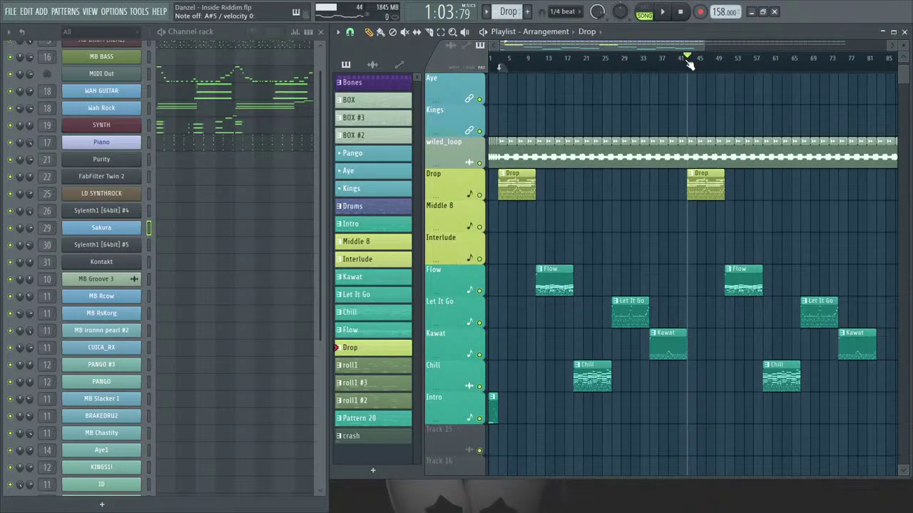
key("space")
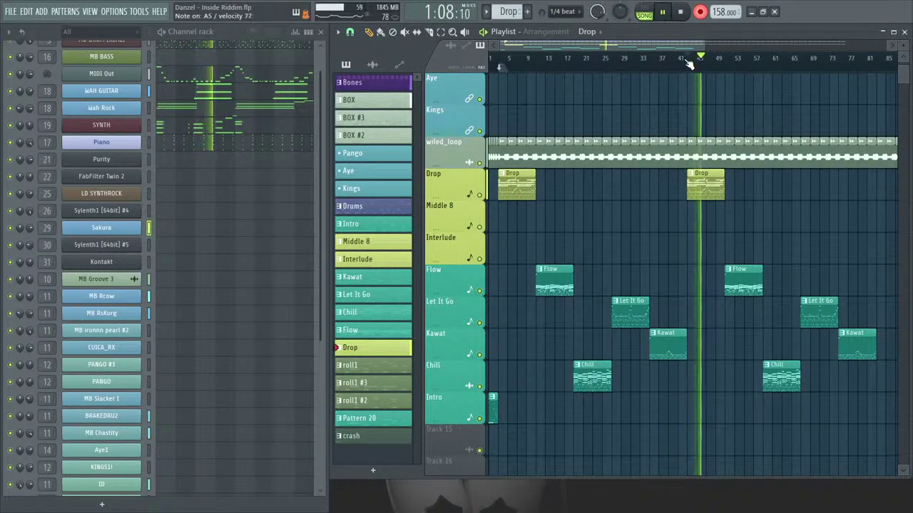
key("space")
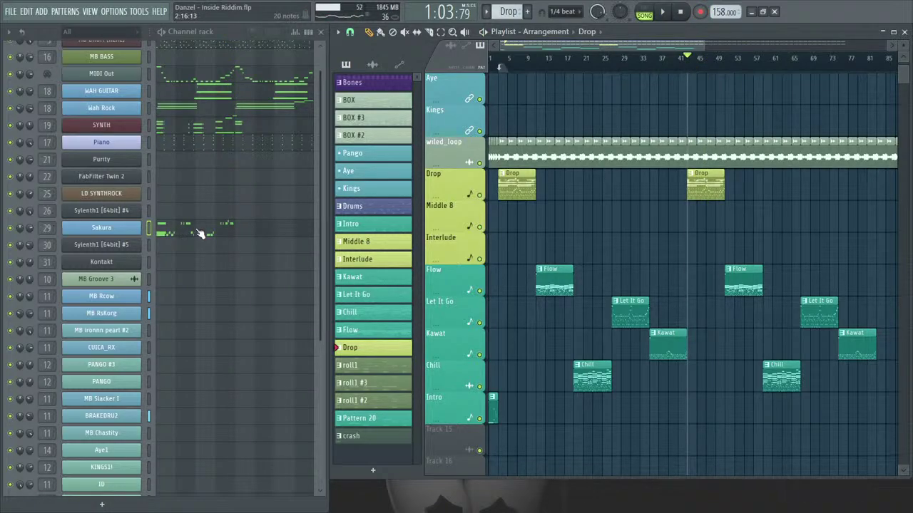
Open the recorded Sakura melody in the piano roll and play it back with the song.
left_click(201, 234)
key("space")
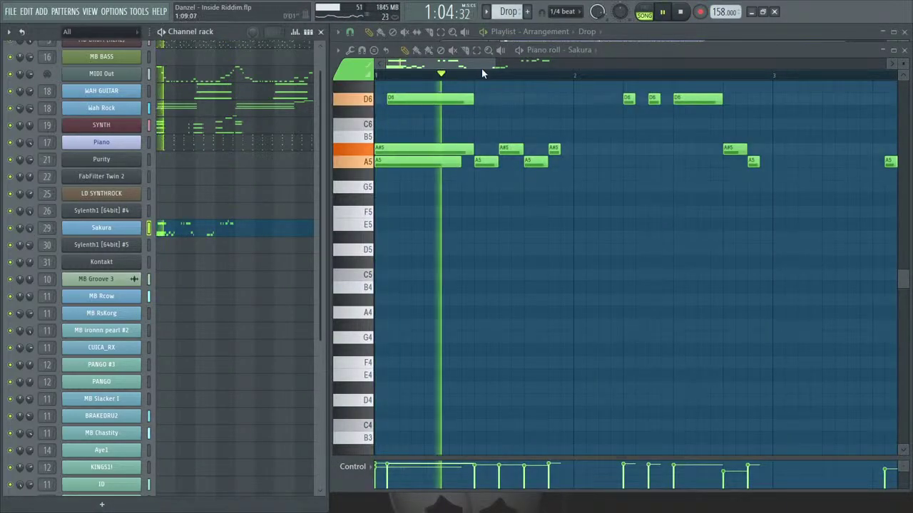
mouse_move(482, 68)
left_mouse_down()
mouse_move(474, 61)
mouse_move(487, 60)
left_mouse_up()
scroll(711, 301, "up", 5)
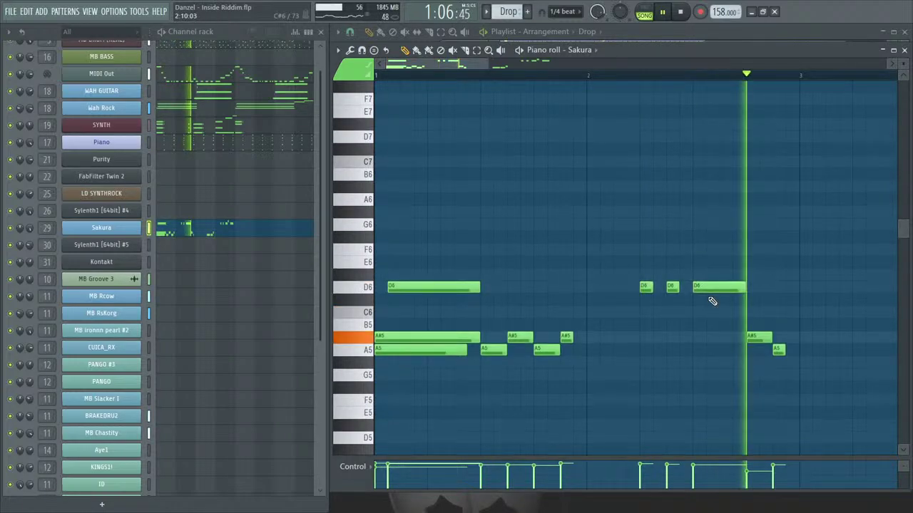
key("space")
Replace the A5 notes at the end of bar 3 with a copy of bar 2's D6, A#5, A5 phrase and play it.
right_click(713, 350)
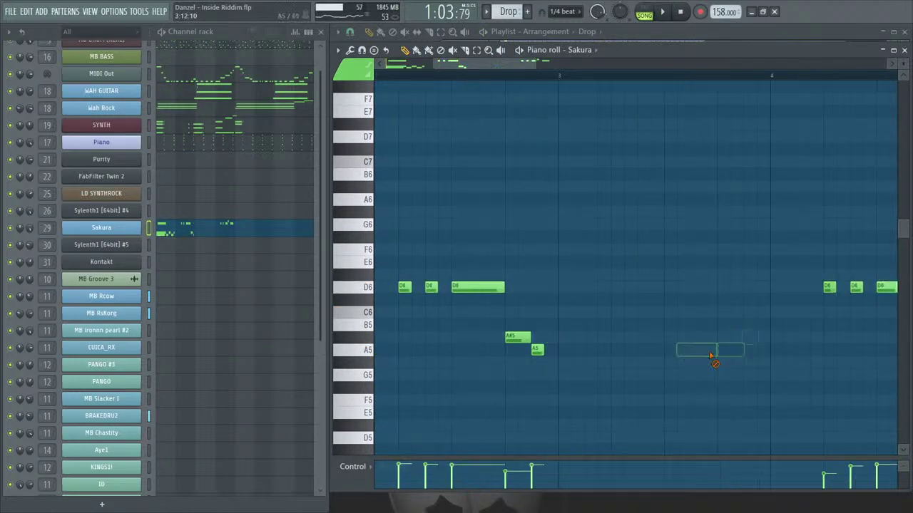
left_click_drag(553, 360, 681, 279)
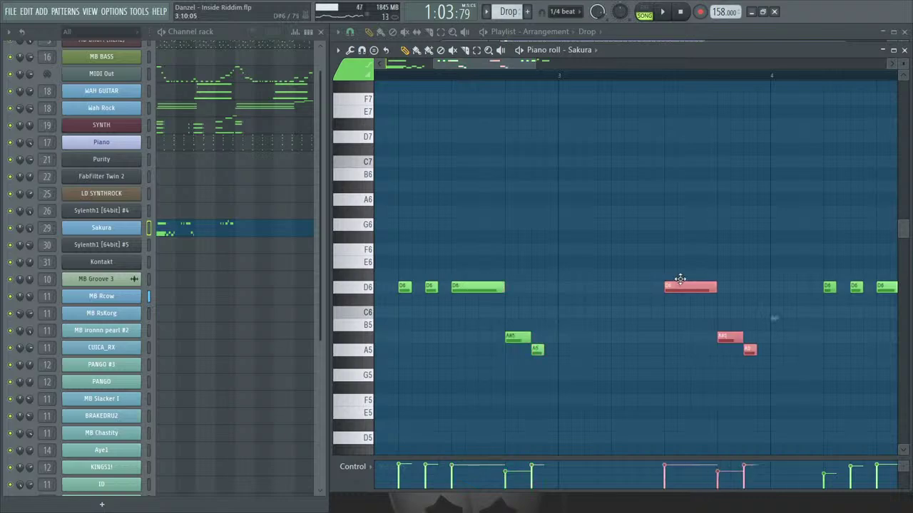
key("ctrl+d")
key("space")
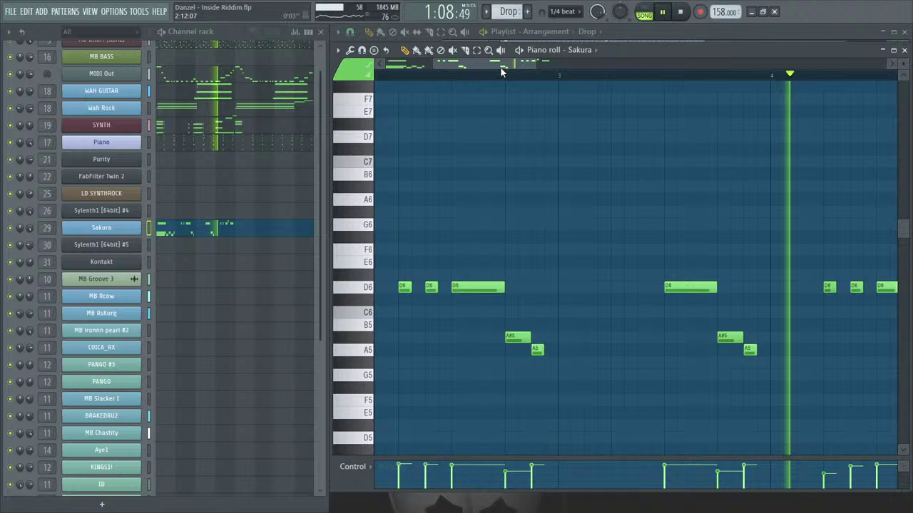
key("space")
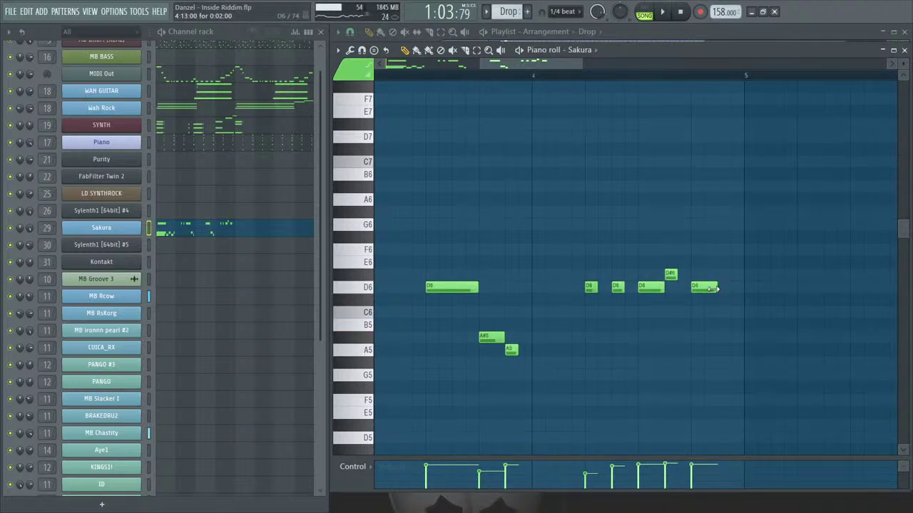
Add F6 and A6 notes on the last two steps of bar 4 and play back the whole four-bar Sakura melody.
key("space")
left_click(723, 250)
left_click(723, 199)
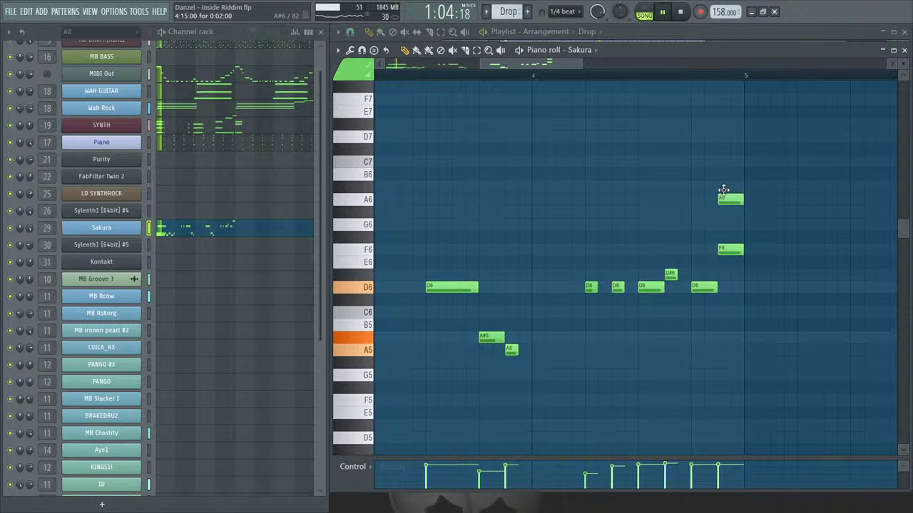
key("space")
key("space")
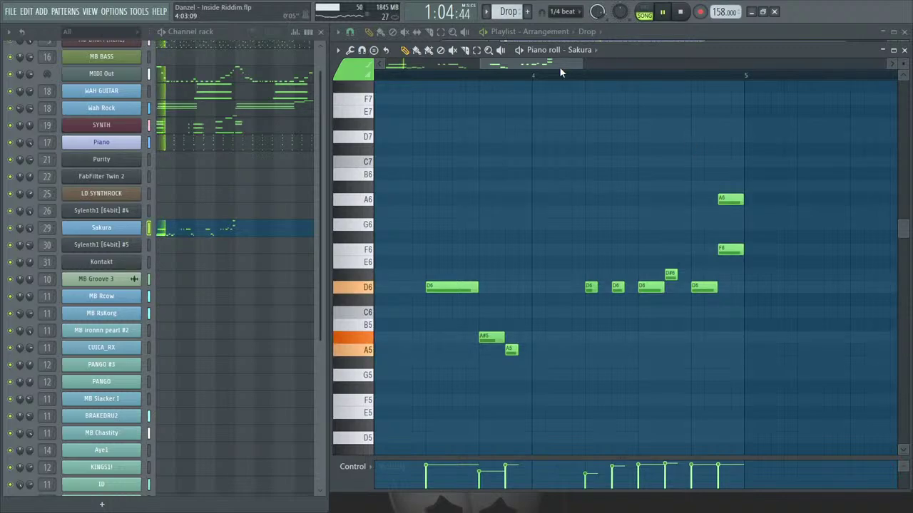
left_click_drag(559, 66, 480, 62)
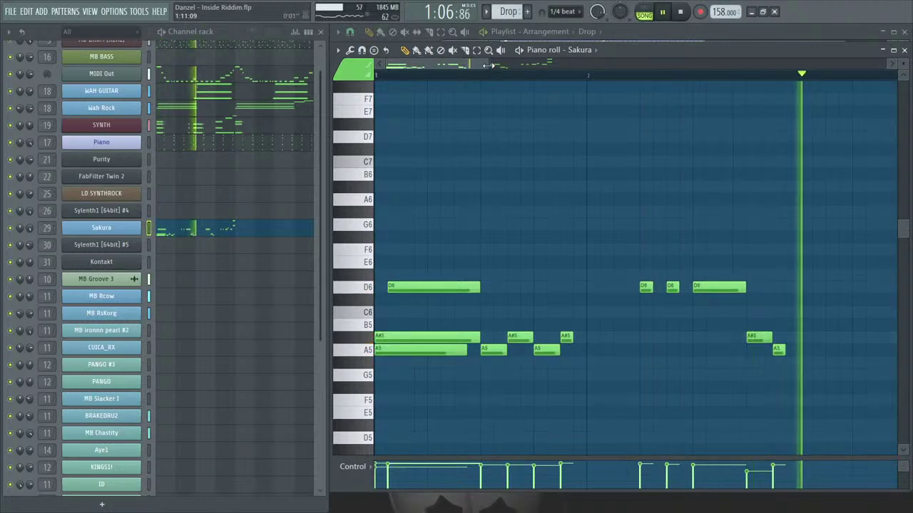
left_click_drag(489, 65, 561, 63)
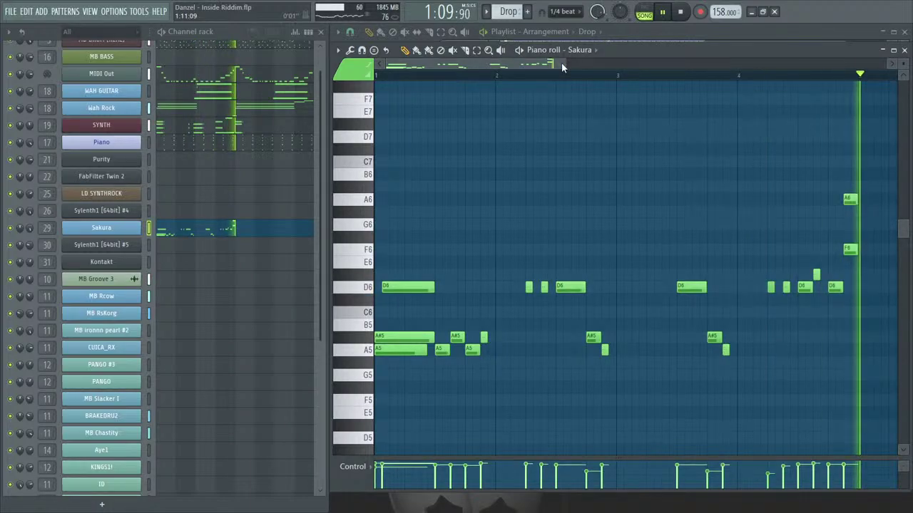
key("space")
Replace bar 3's long D6 note with a short F6 followed by a short D6, and play the result.
mouse_move(691, 287)
left_mouse_down()
mouse_move(692, 245)
mouse_move(687, 288)
left_mouse_up()
left_click(693, 275)
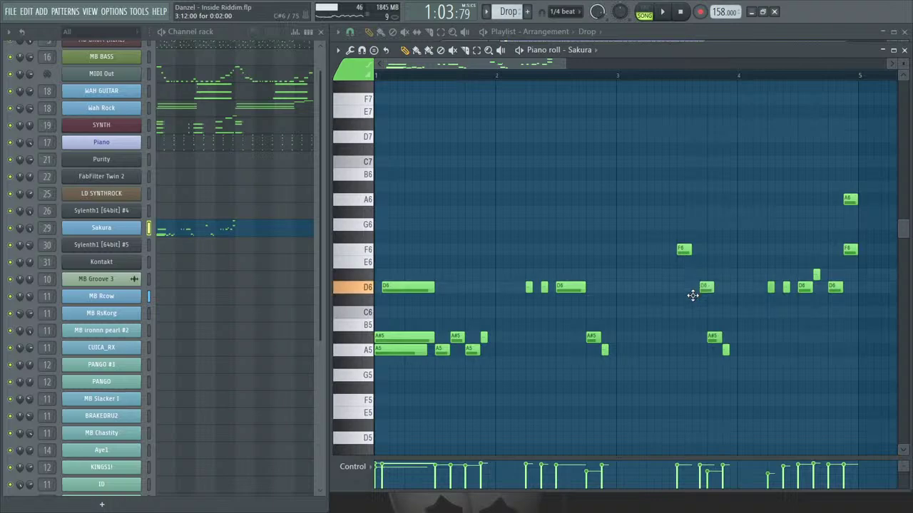
key("space")
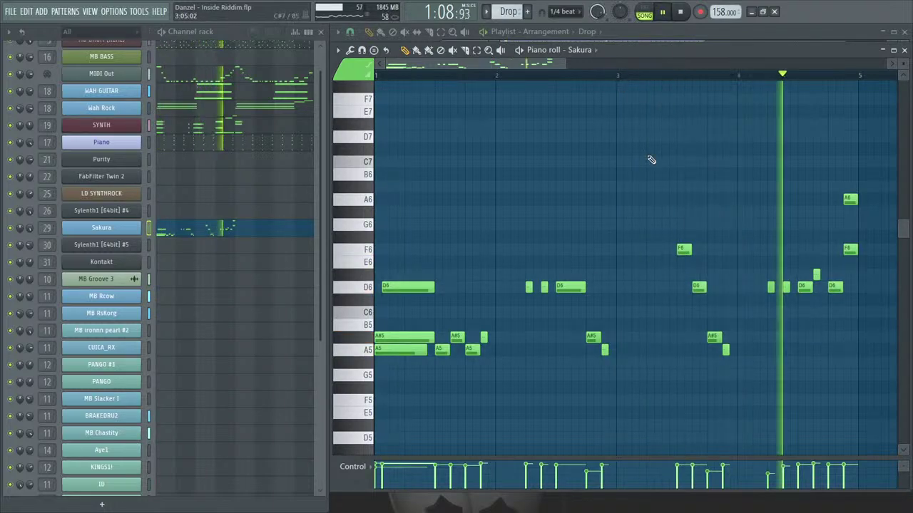
key("space")
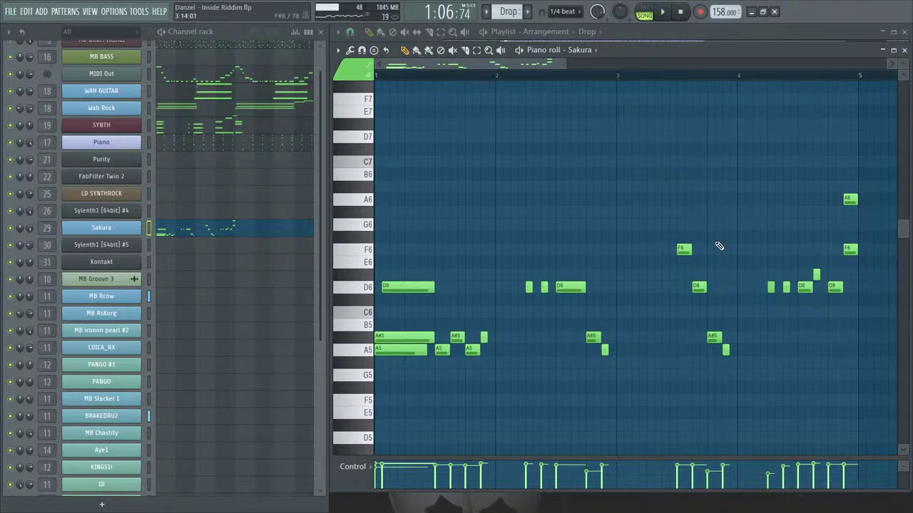
Duplicate the four-bar Sakura melody into bars 5 to 8 of the Drop pattern.
scroll(715, 147, "right", 3)
left_click_drag(713, 65, 580, 65)
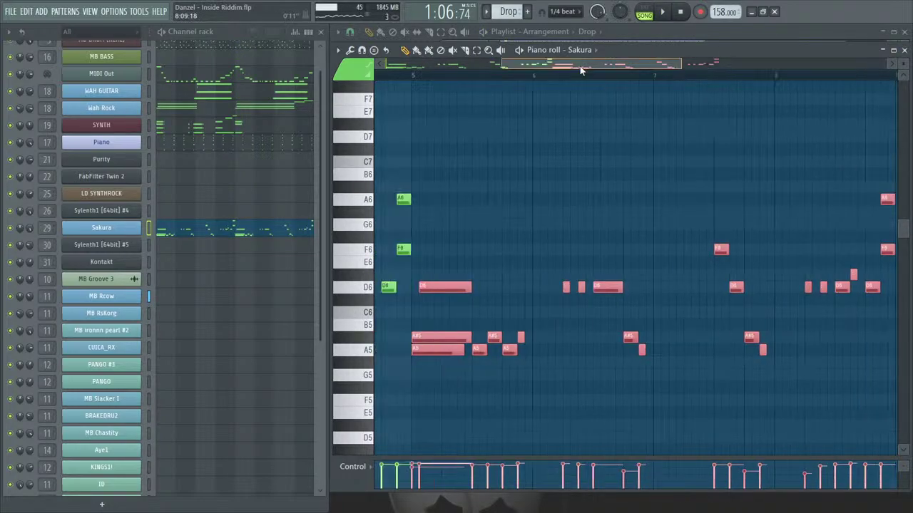
left_click(728, 154)
Try transposing all Sakura notes up an octave and play the Drop section.
key("ctrl+a")
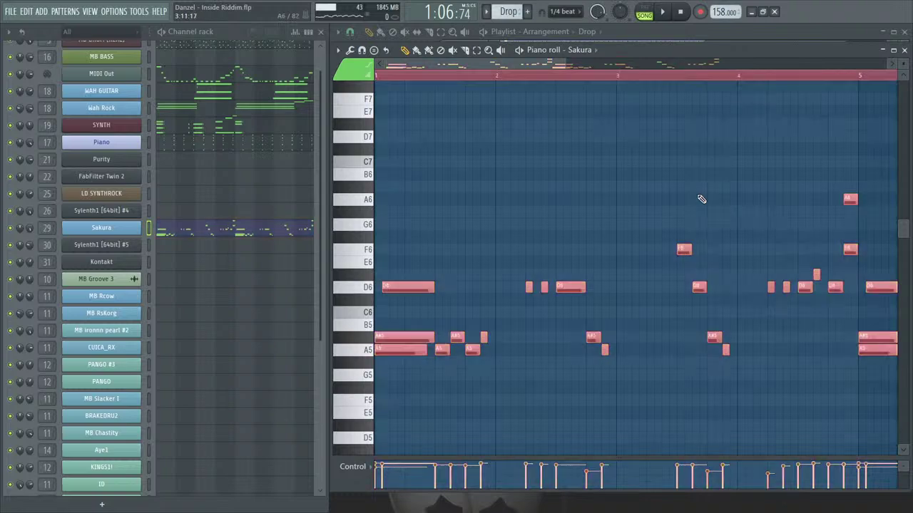
key("Up")
key("Down")
key("ctrl+Up")
key("space")
key("space")
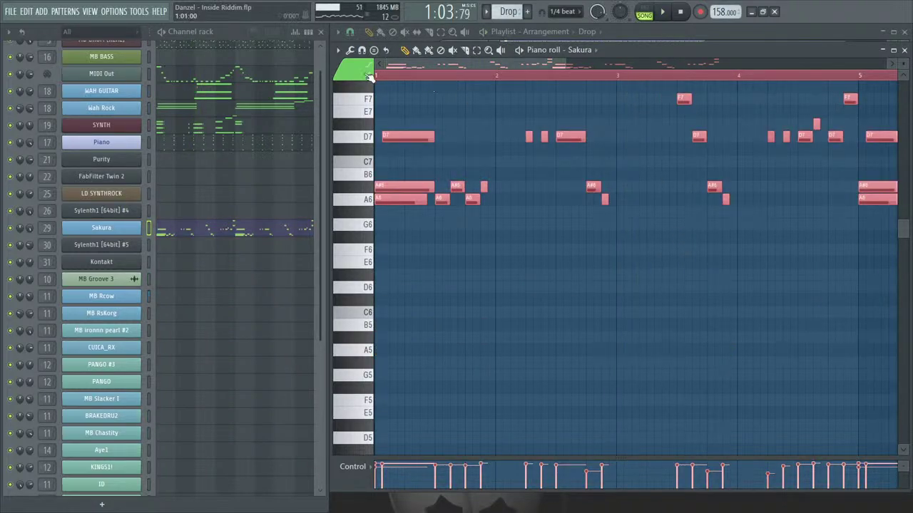
key("space")
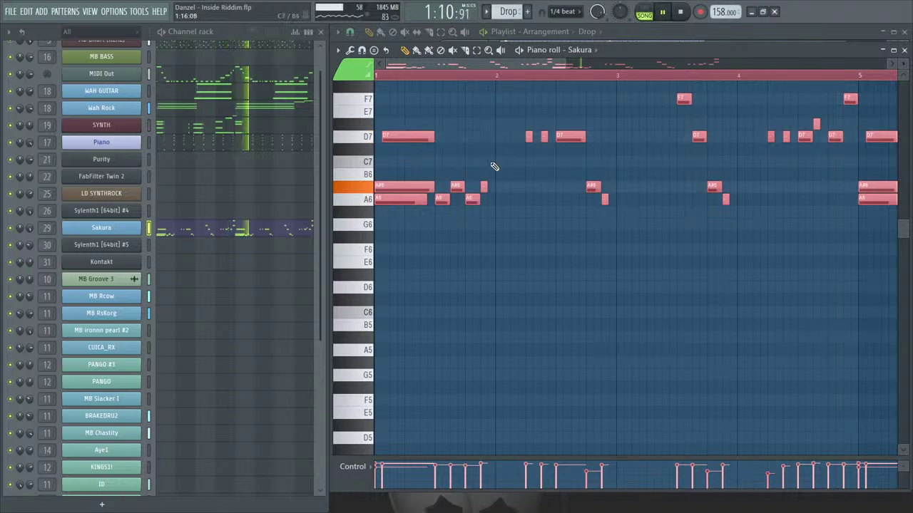
key("space")
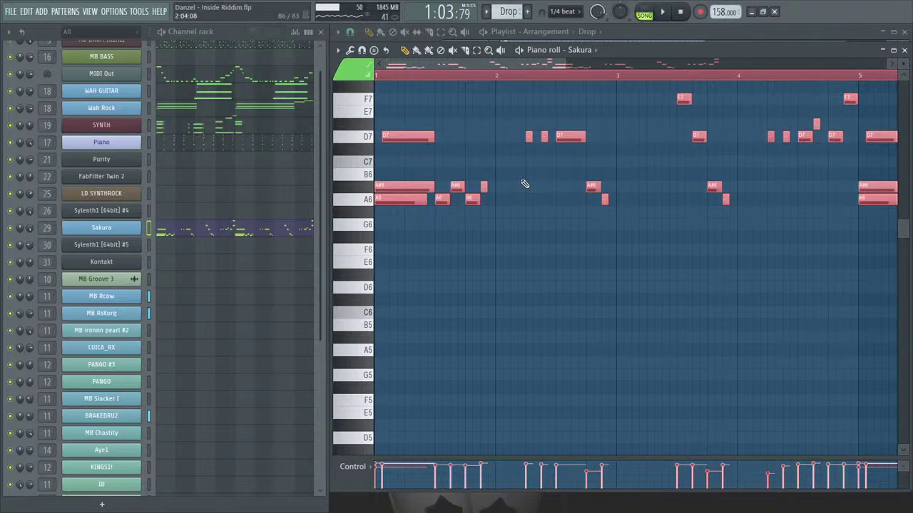
Transpose all Sakura notes down an octave, play the Drop section and close the piano roll.
key("ctrl+Down")
key("space")
left_click(904, 50)
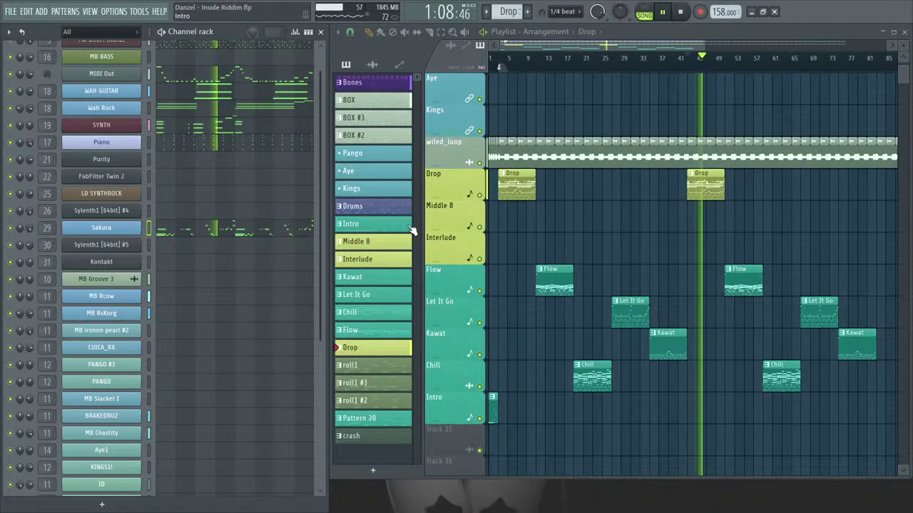
Delete the long A#5 note at the start of bar 5 in the Sakura melody and play the Drop section.
key("space")
key("F7")
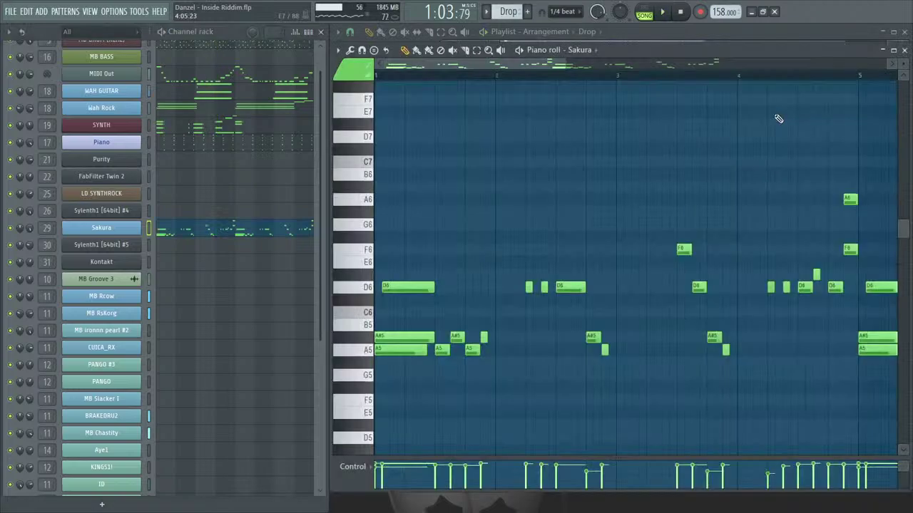
left_click_drag(614, 65, 596, 66)
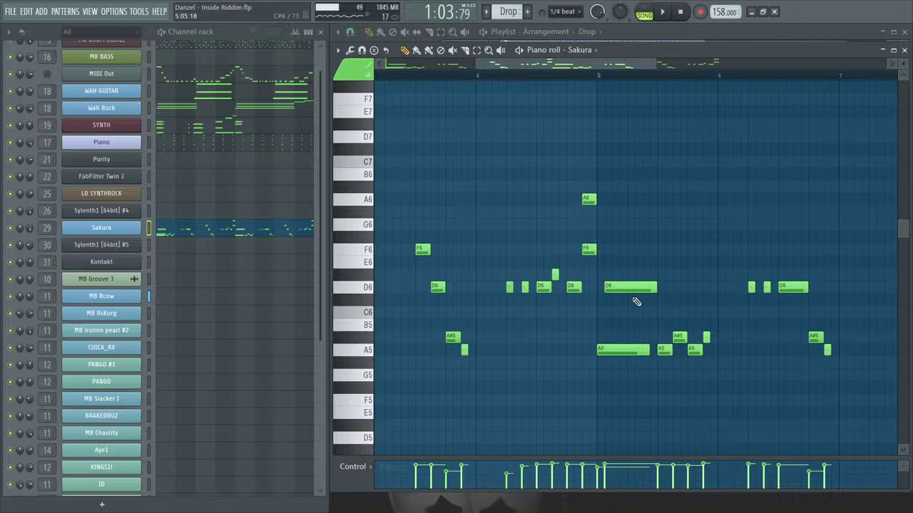
left_click_drag(634, 290, 628, 290)
key("space")
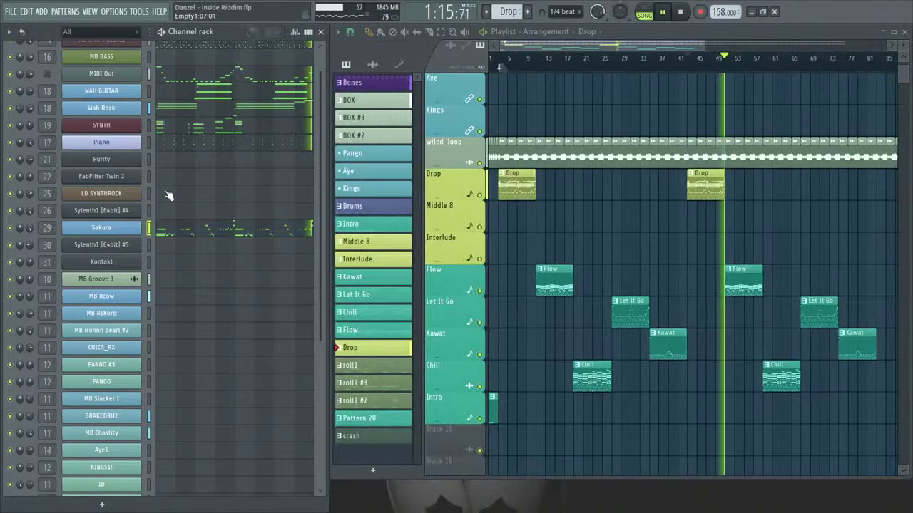
key("space")
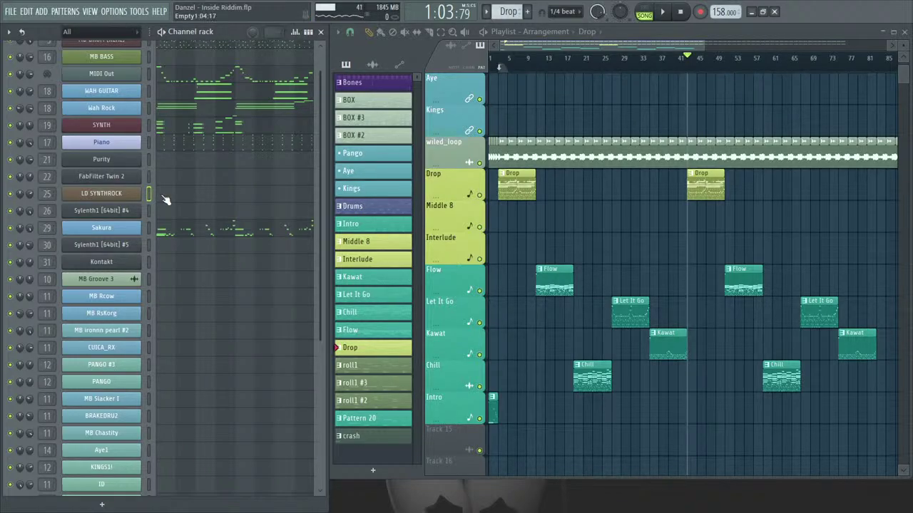
Add a short D4 note on beat 2 of bar 1 for LD SYNTHROCK in the Drop pattern.
left_click(165, 200)
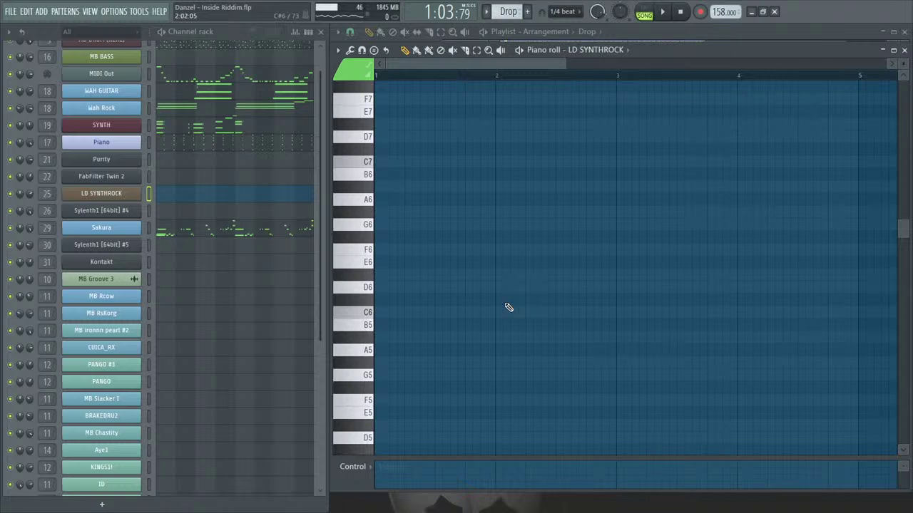
scroll(508, 307, "down", 6)
left_click(403, 362)
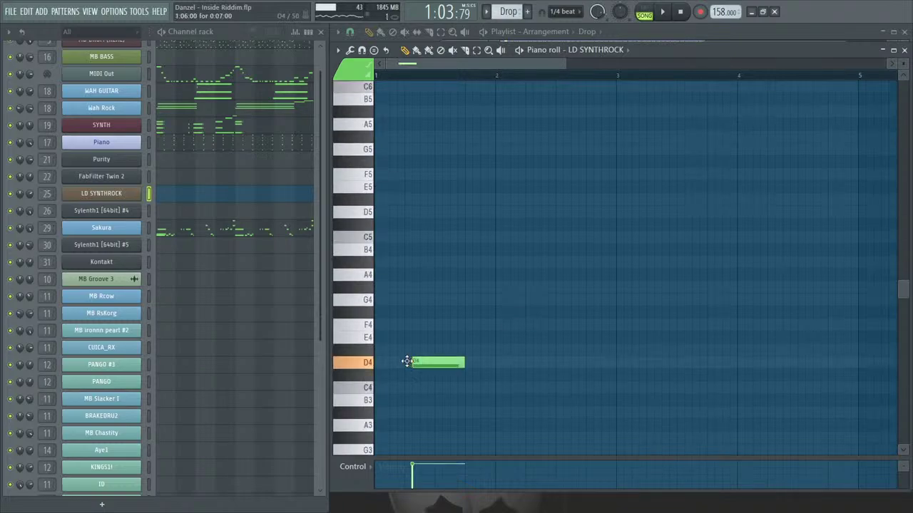
left_click_drag(456, 362, 417, 361)
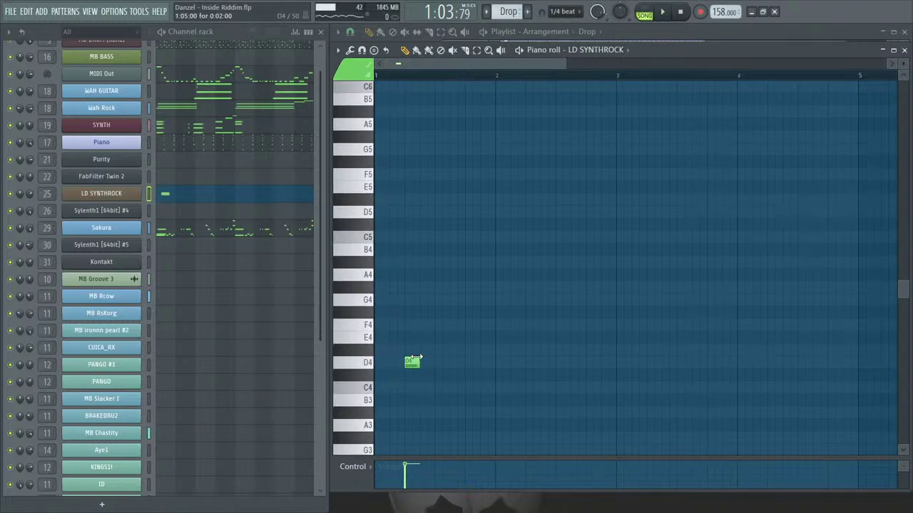
Repeat the LD SYNTHROCK D4 note on beats 2, 3 and 4 of every bar across all eight bars.
key("ctrl+b")
key("ctrl+b")
left_click_drag(415, 361, 653, 360)
key("ctrl+b")
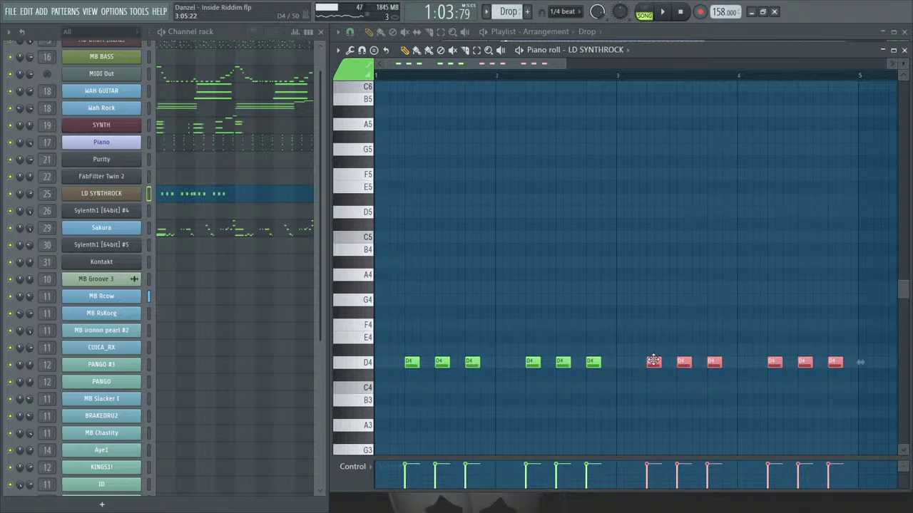
key("ctrl+b")
key("ctrl+b")
left_click_drag(477, 363, 522, 362)
left_click(549, 316)
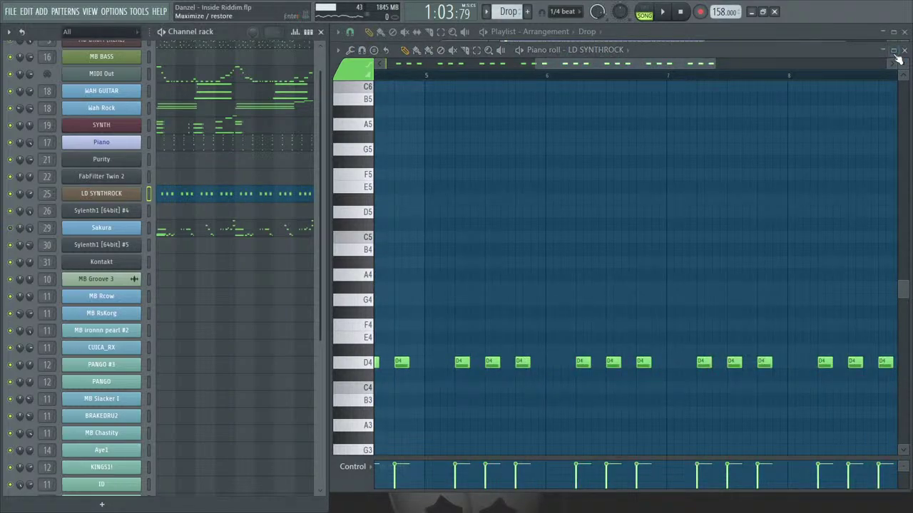
Return to the playlist, switch to pattern playback and play the Drop pattern with the Sakura channel muted.
key("F5")
key("l")
key("space")
key("space")
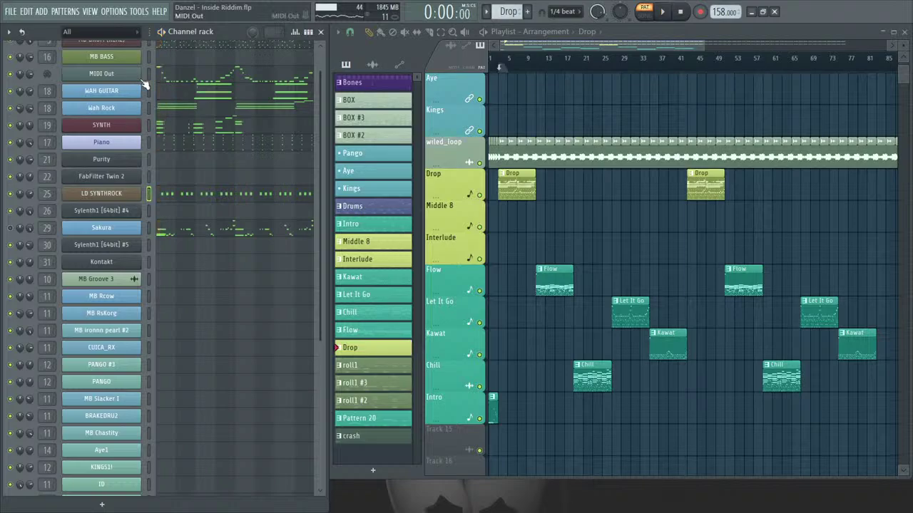
scroll(72, 114, "up", 1)
key("space")
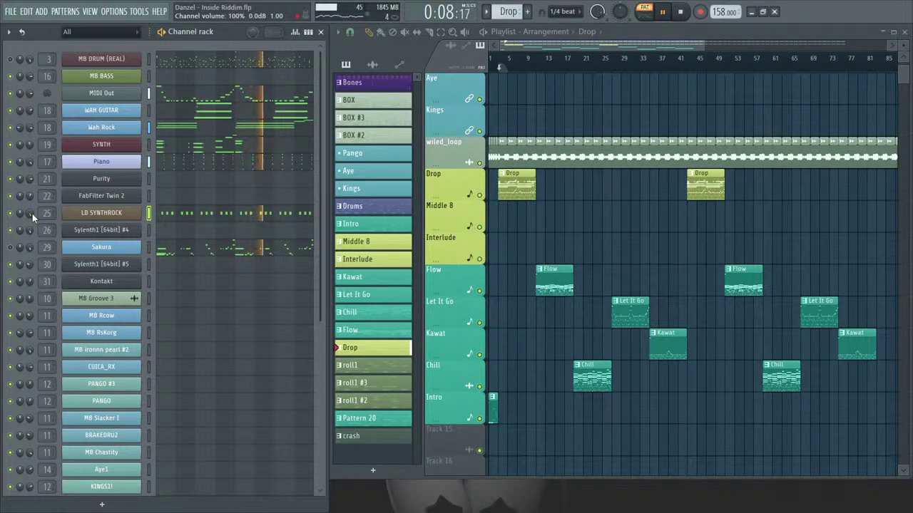
Lower the LD SYNTHROCK channel volume, unmute the MB DRUM (REAL) and Sakura channels, and play the Drop pattern briefly.
key("space")
left_click_drag(33, 213, 32, 231)
key("space")
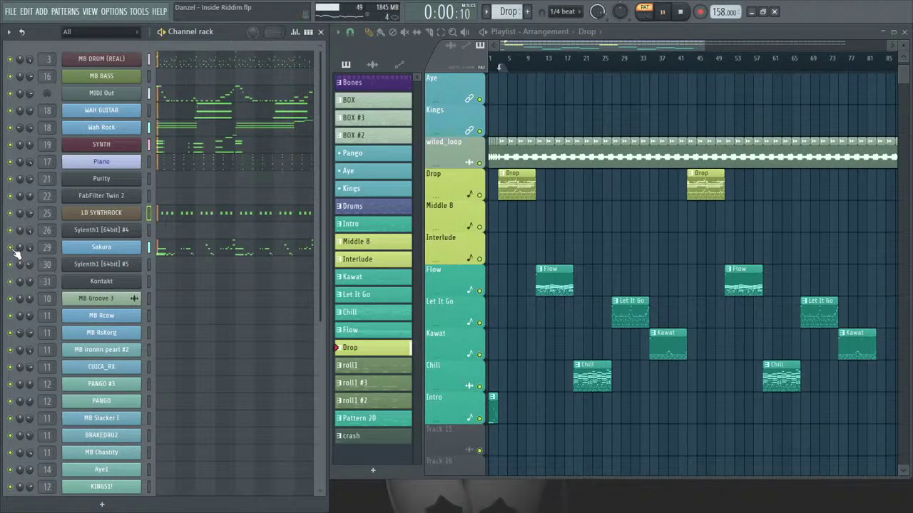
key("space")
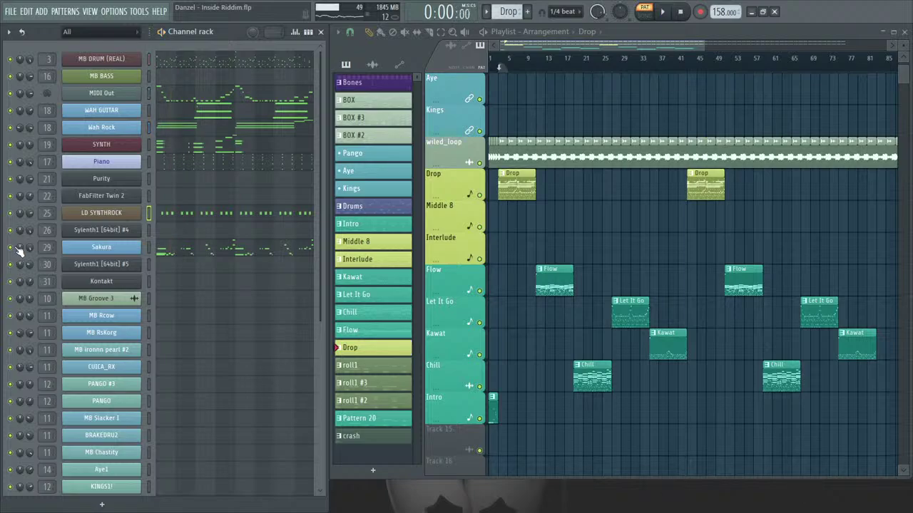
Play the arrangement in song mode from the start of the second Drop clip.
left_click_drag(701, 47, 764, 47)
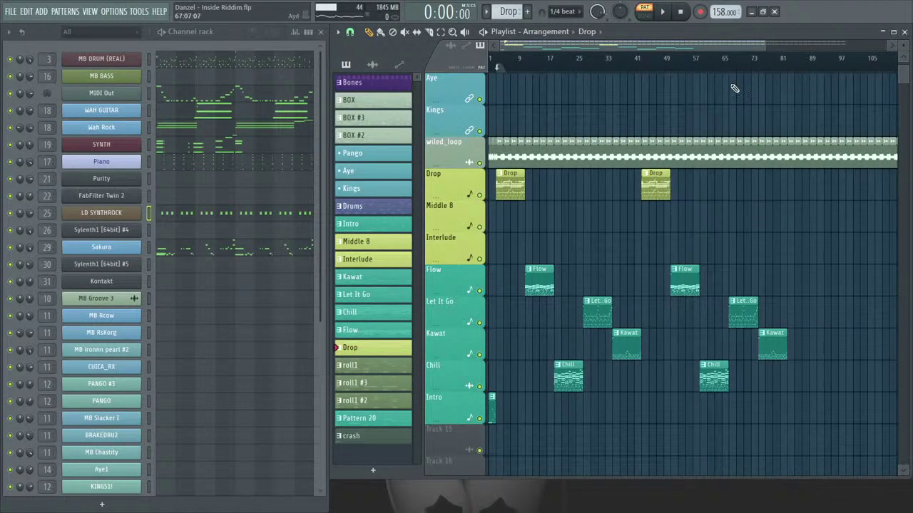
mouse_move(751, 45)
left_mouse_down()
mouse_move(768, 44)
mouse_move(720, 46)
mouse_move(749, 46)
mouse_move(736, 46)
left_mouse_up()
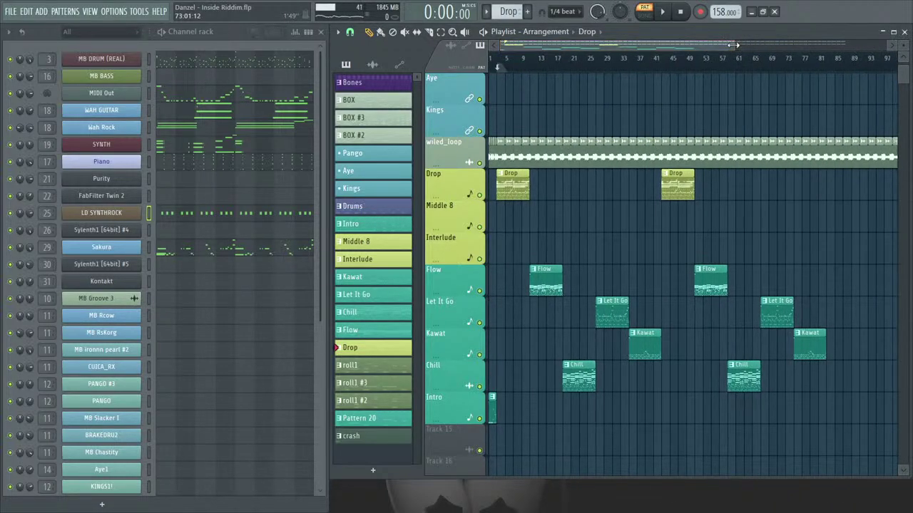
left_click(663, 64)
key("space")
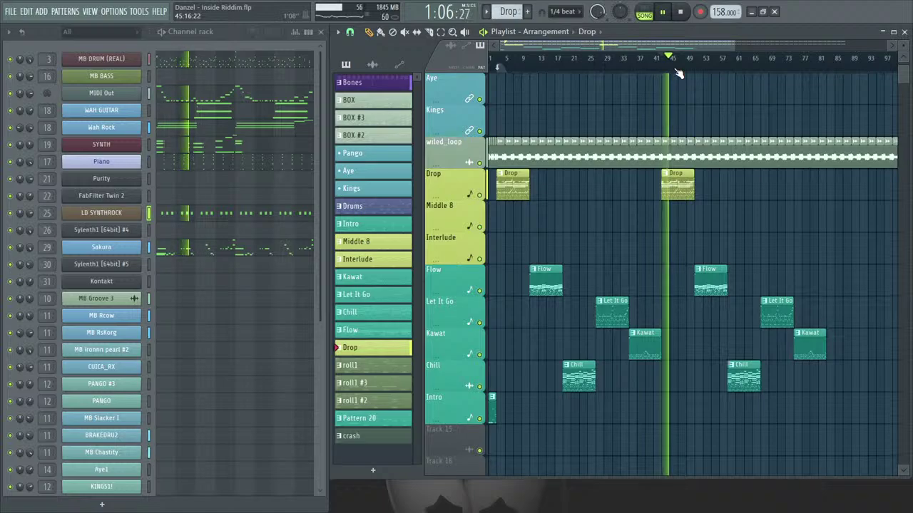
Delete the empty Pango, Aye and Kings tracks from the playlist.
scroll(464, 164, "up", 3)
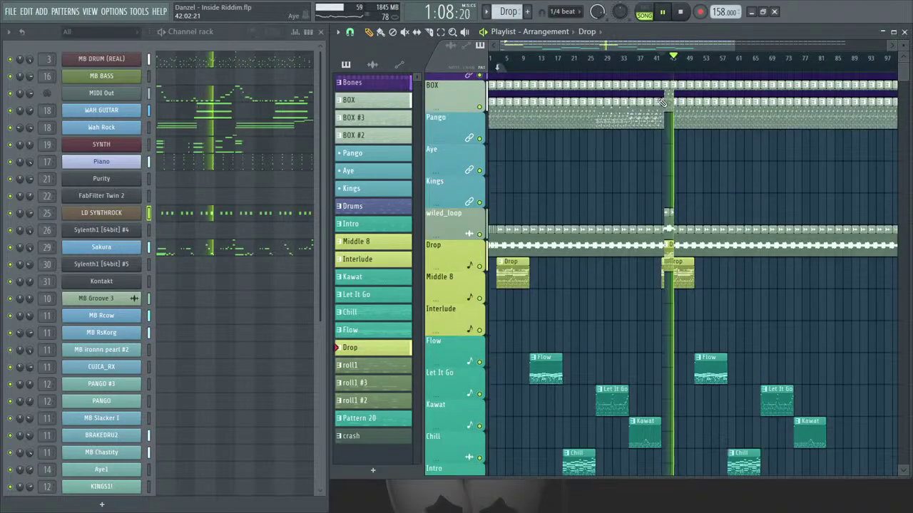
right_click(465, 138)
left_click(499, 357)
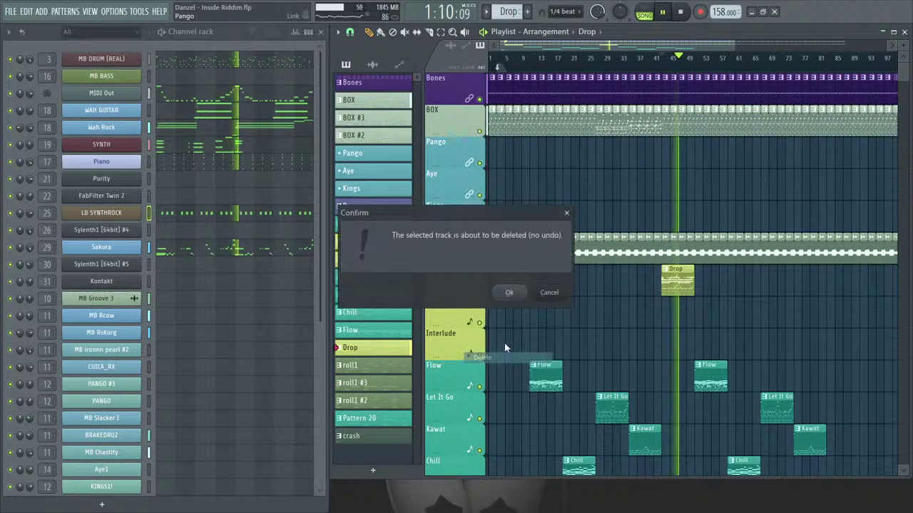
left_click(509, 291)
right_click(480, 185)
left_click(499, 357)
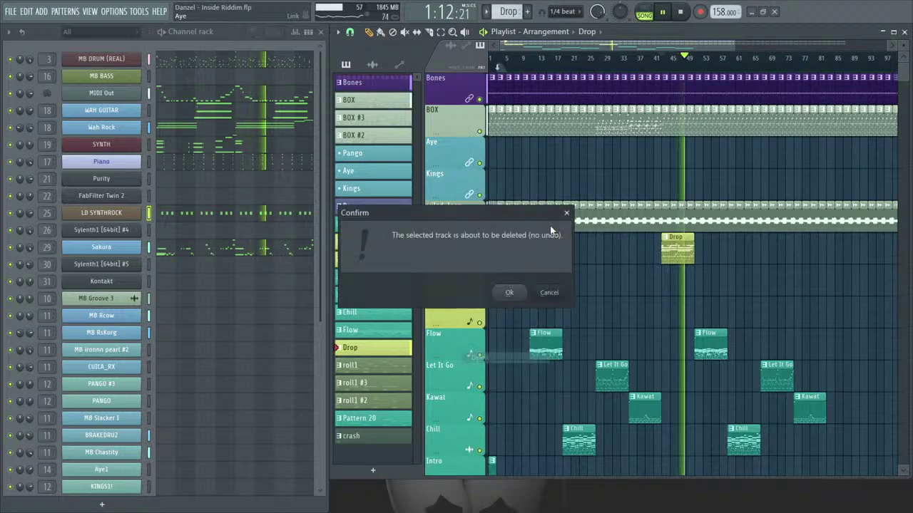
left_click(509, 291)
right_click(457, 139)
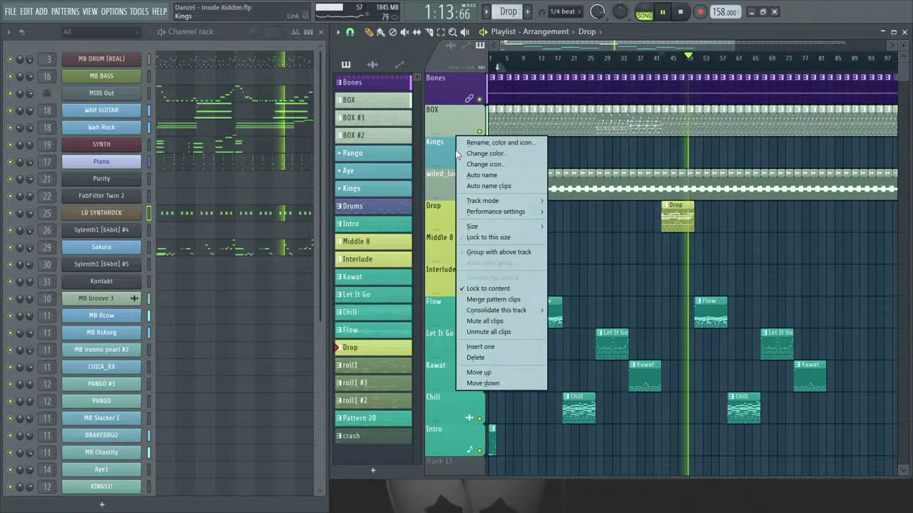
left_click(482, 357)
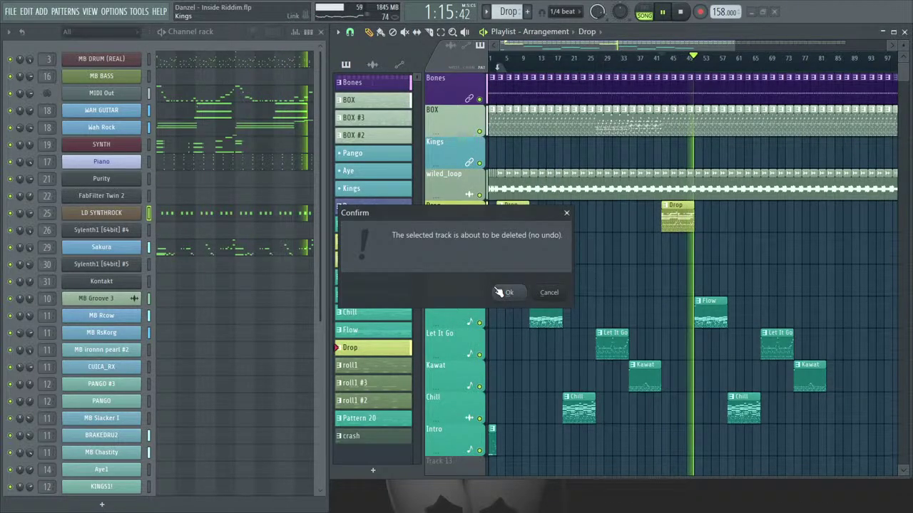
left_click(503, 292)
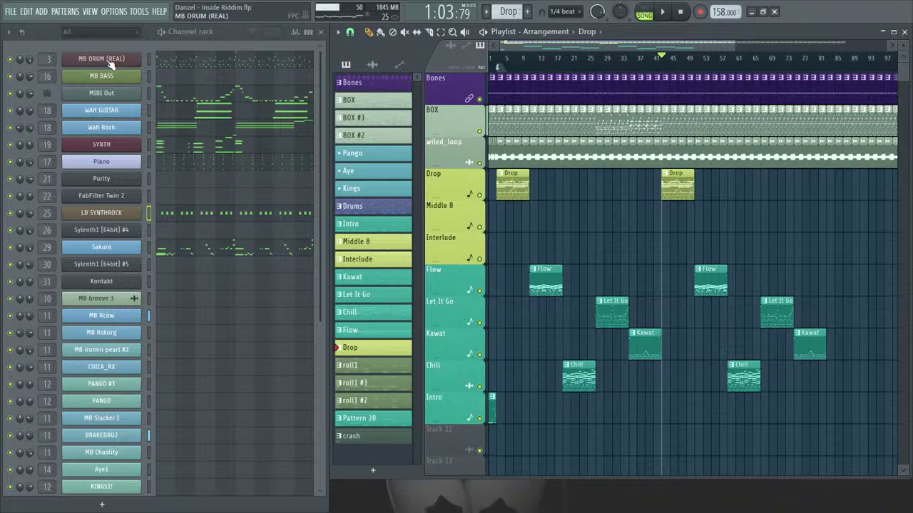
Open the mixer and examine the effects on the Sakura #2, Sylenth1 #5 and Sylenth1 #2 tracks.
left_click(89, 11)
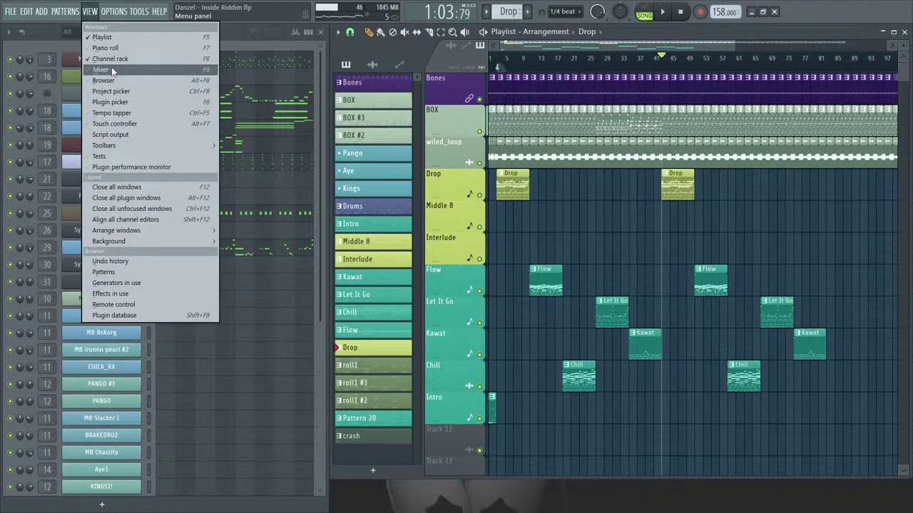
left_click(111, 67)
scroll(181, 508, "right", 2)
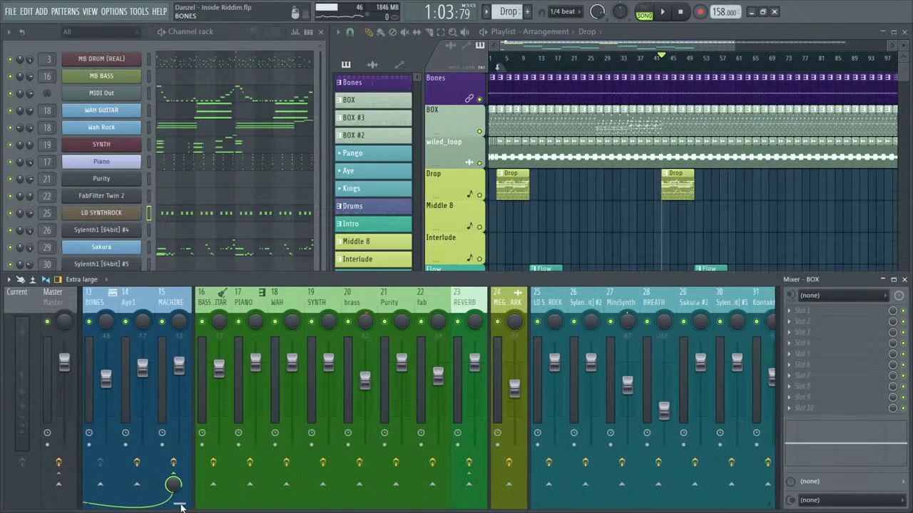
scroll(180, 507, "right", 8)
left_click(404, 302)
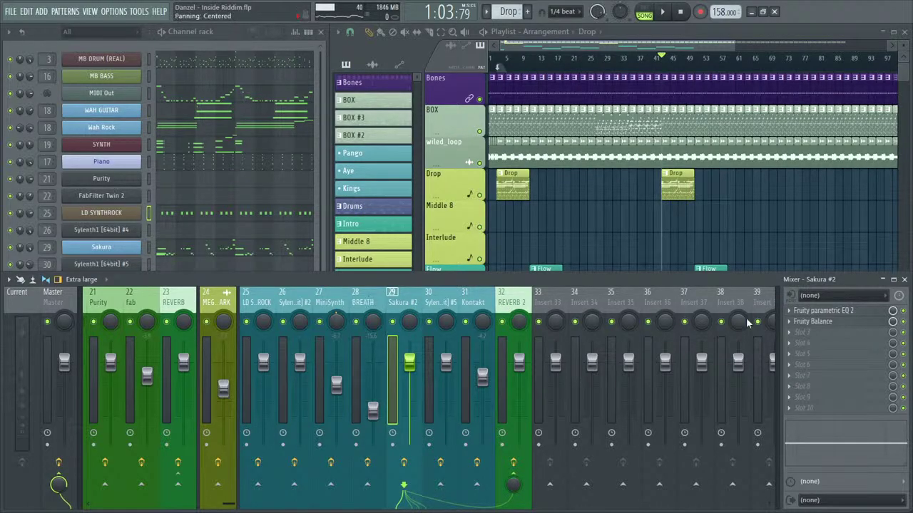
left_click(462, 295)
left_click(447, 297)
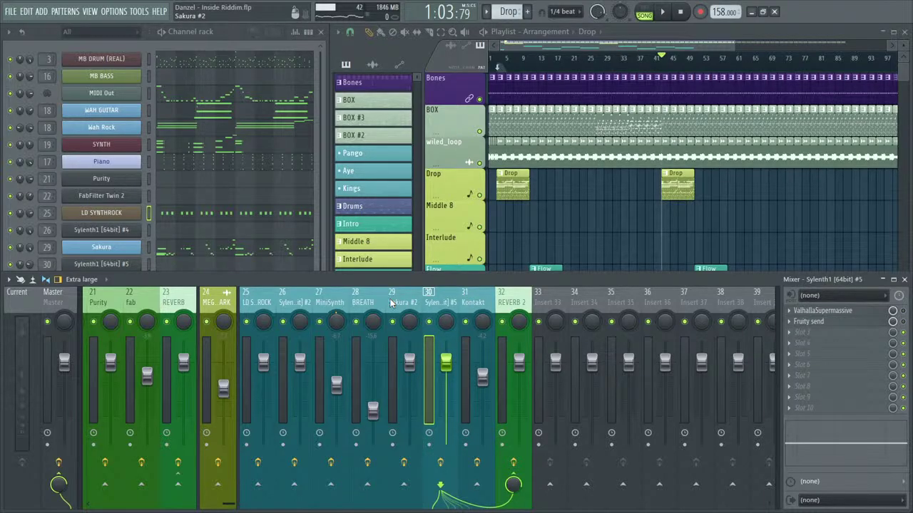
left_click(313, 302)
key("space")
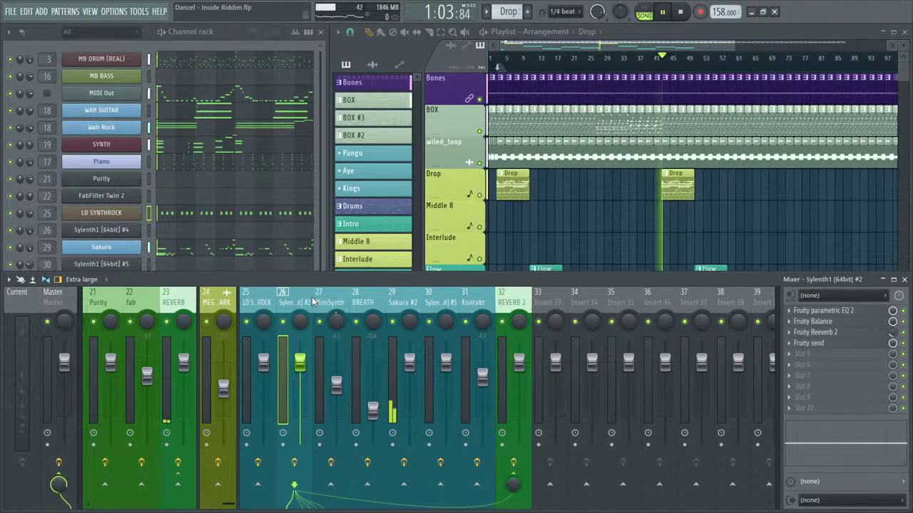
key("space")
Solo Sakura #2 with REVERB 2 and copy the Fruity send effect from the Sylenth1 #5 track to Sakura #2.
left_click(404, 303)
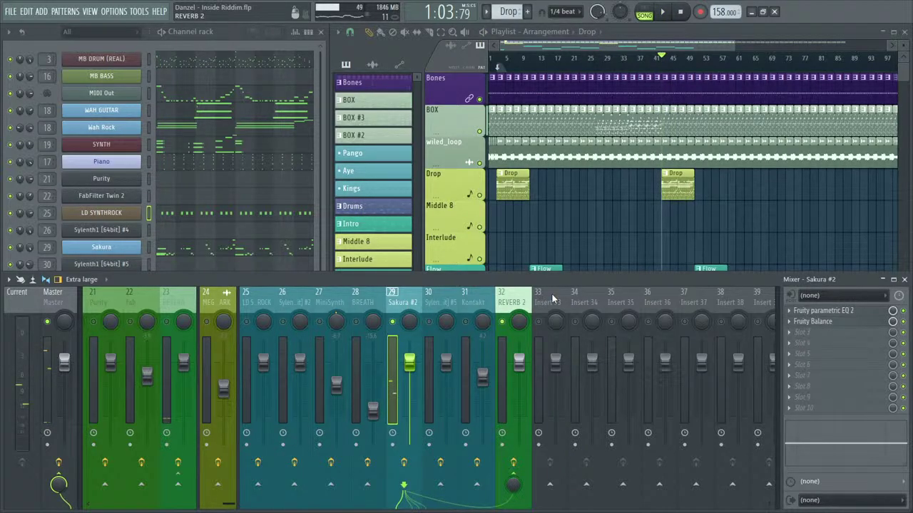
key("Right")
left_click(791, 323)
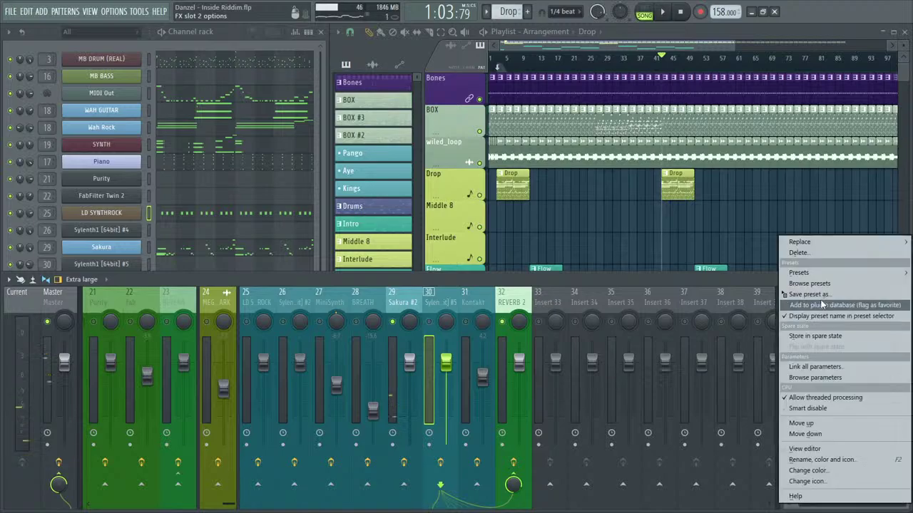
left_click_drag(828, 303, 408, 304)
Adjust the Fruity Balance volume on the Sakura #2 track during playback and close the effect.
key("space")
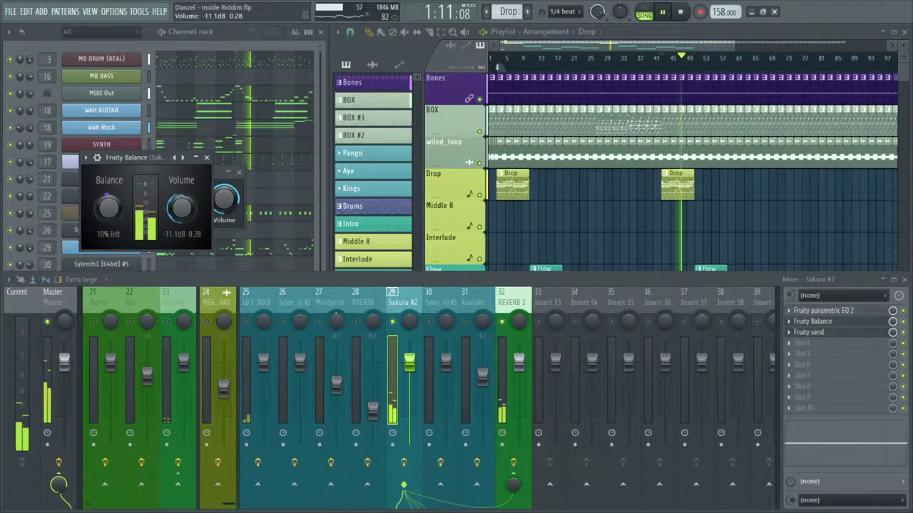
left_click_drag(181, 207, 223, 207)
left_click(207, 157)
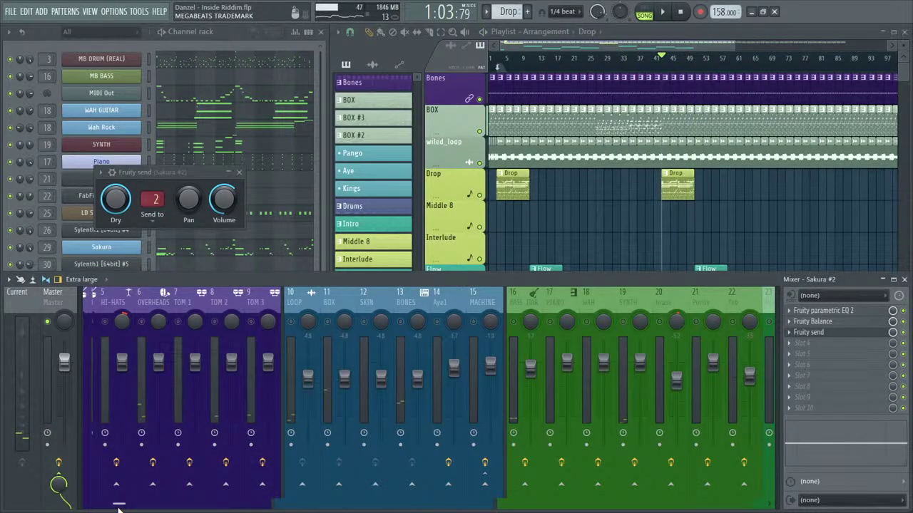
Set the Sakura #2 Fruity send volume to -8.8 dB while playing the Drop section, and close the effect.
left_click_drag(120, 506, 127, 350)
key("space")
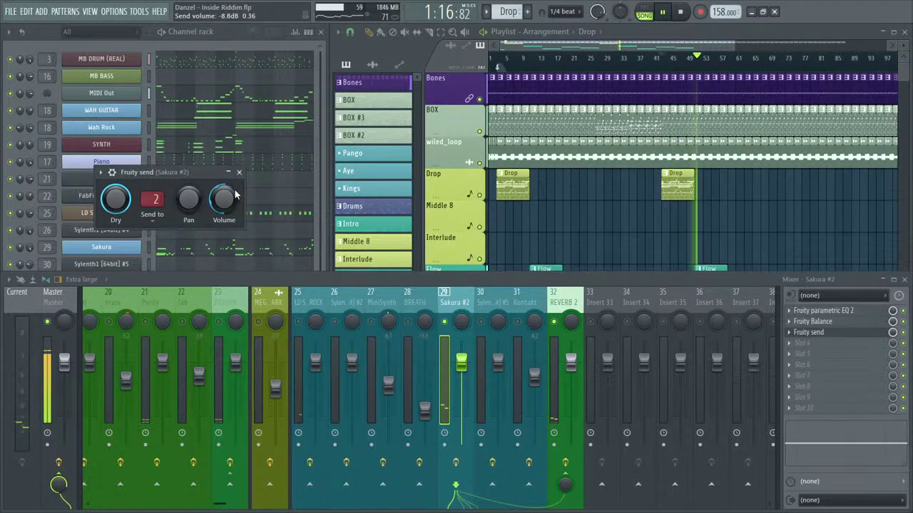
key("space")
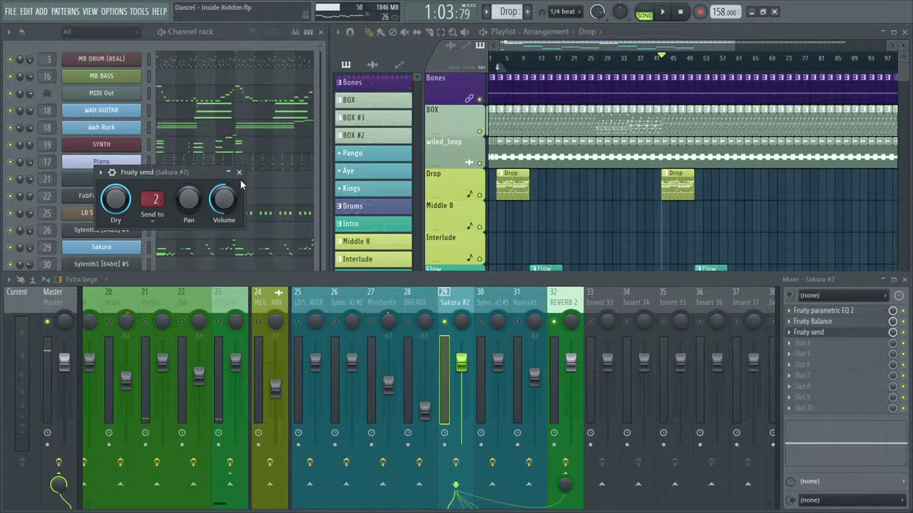
left_click(239, 172)
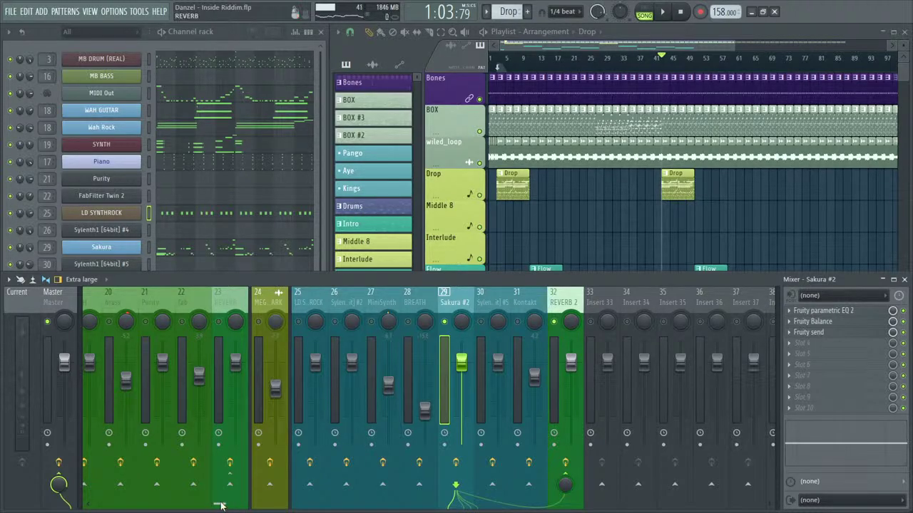
Play the Drop section while checking the levels across the mixer tracks from DRUMS BUS onward, and return to the Sakura #2 track.
left_click_drag(222, 506, 112, 507)
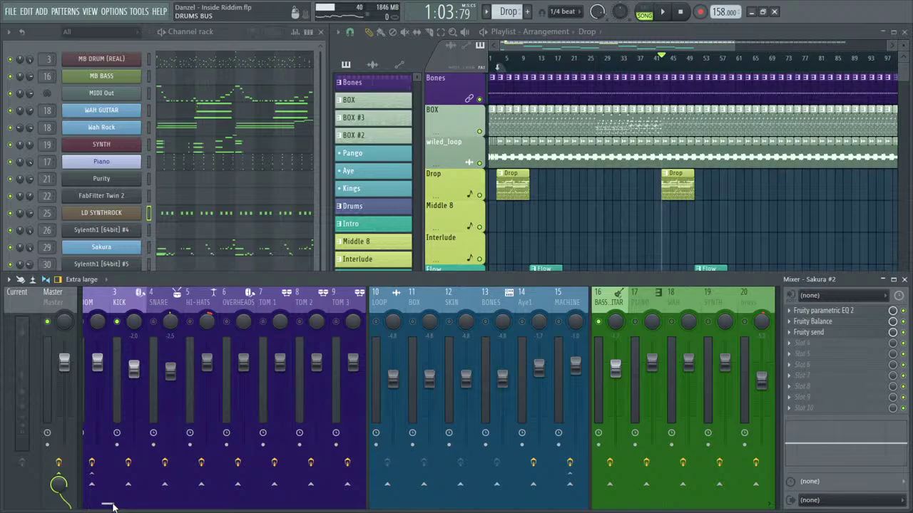
left_click_drag(112, 506, 100, 506)
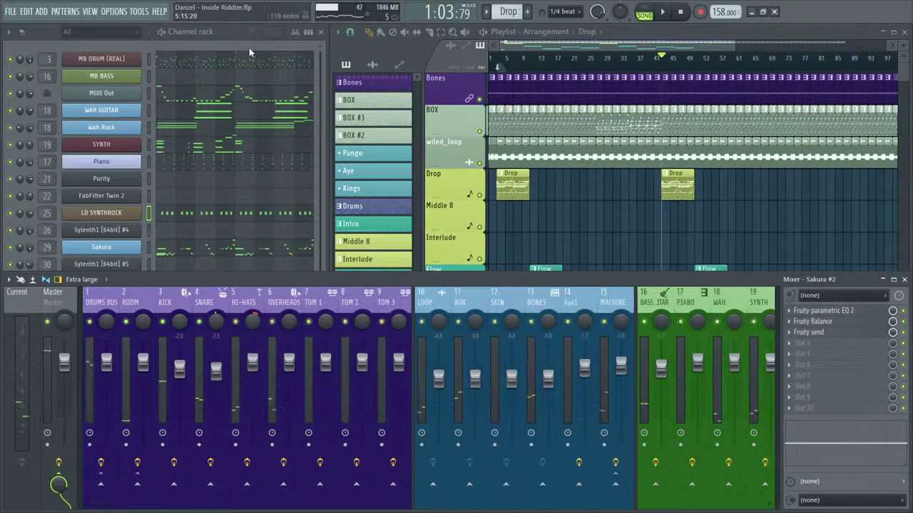
key("space")
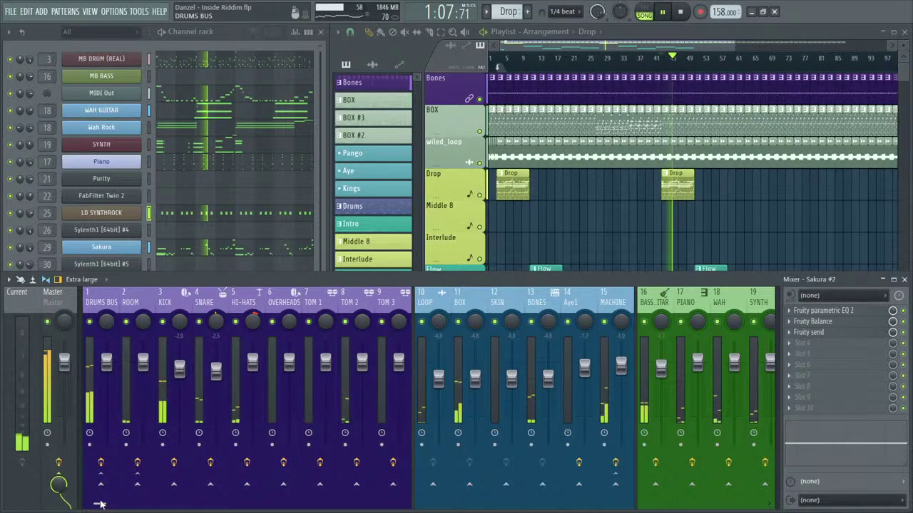
left_click_drag(100, 505, 239, 494)
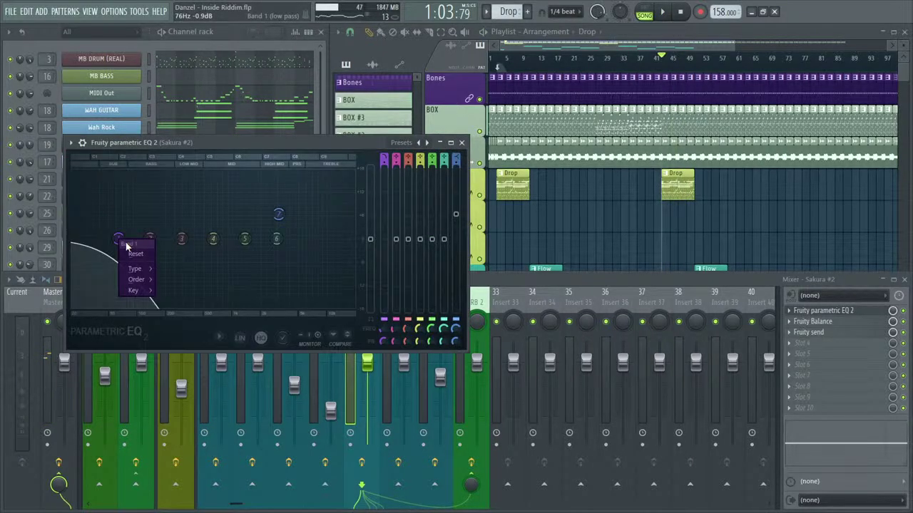
In the Sakura #2 parametric EQ, make band 1 a high pass, flatten band 7, and boost bands 6 and 4 about 6 dB near 6249 and 681 Hz.
mouse_move(134, 268)
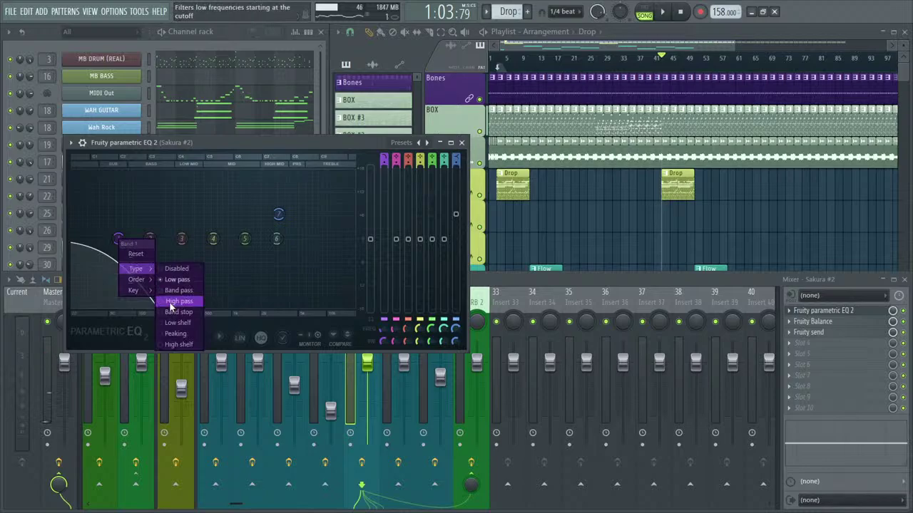
left_click(176, 290)
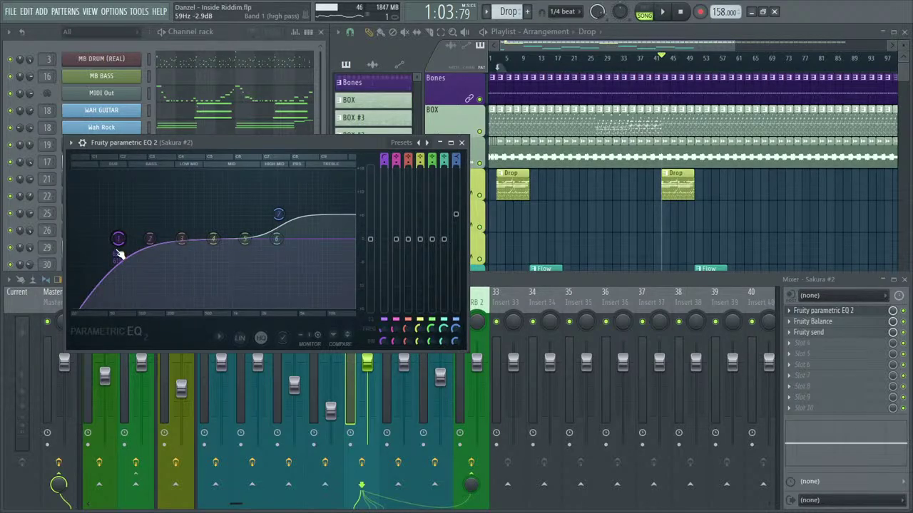
left_click_drag(119, 251, 149, 238)
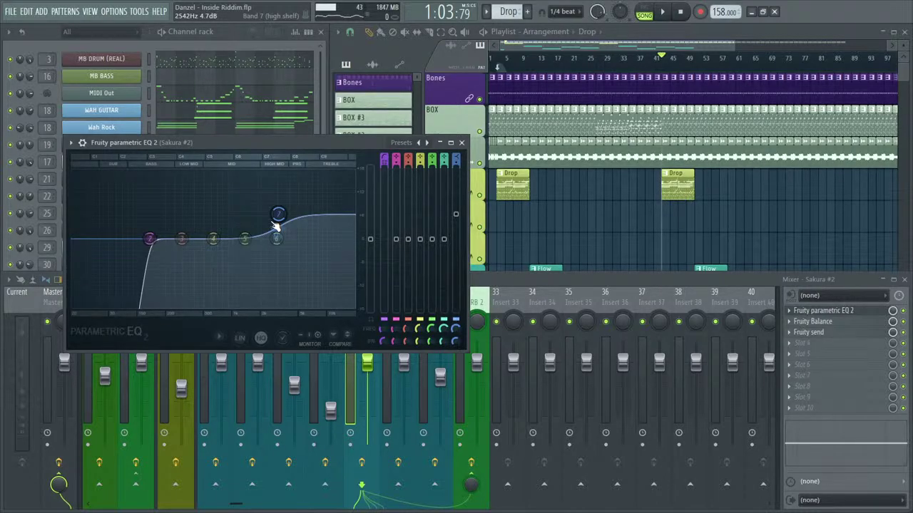
left_click_drag(279, 214, 323, 241)
left_click_drag(276, 238, 308, 214)
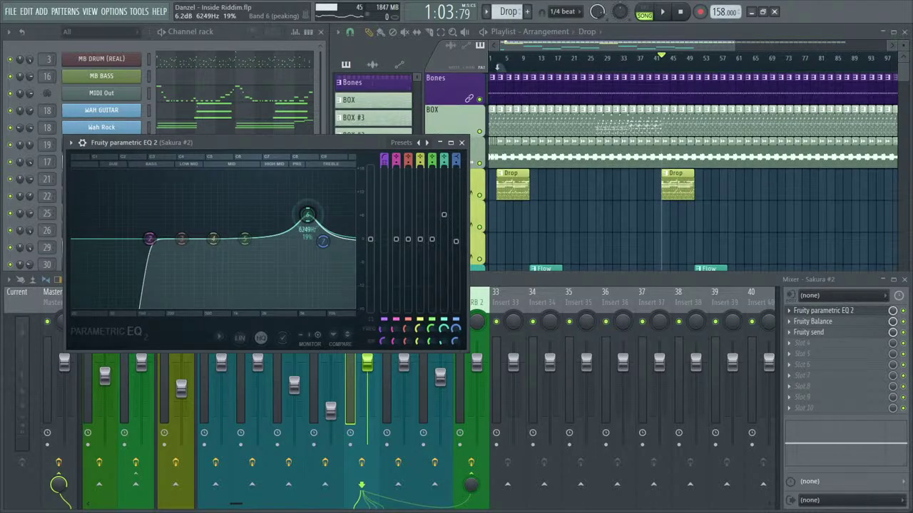
left_click_drag(213, 238, 216, 216)
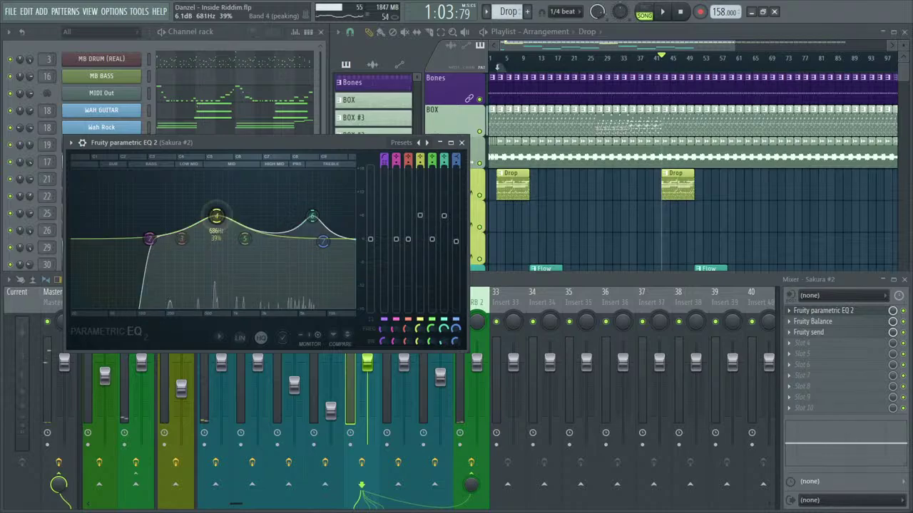
scroll(217, 216, "down", 5)
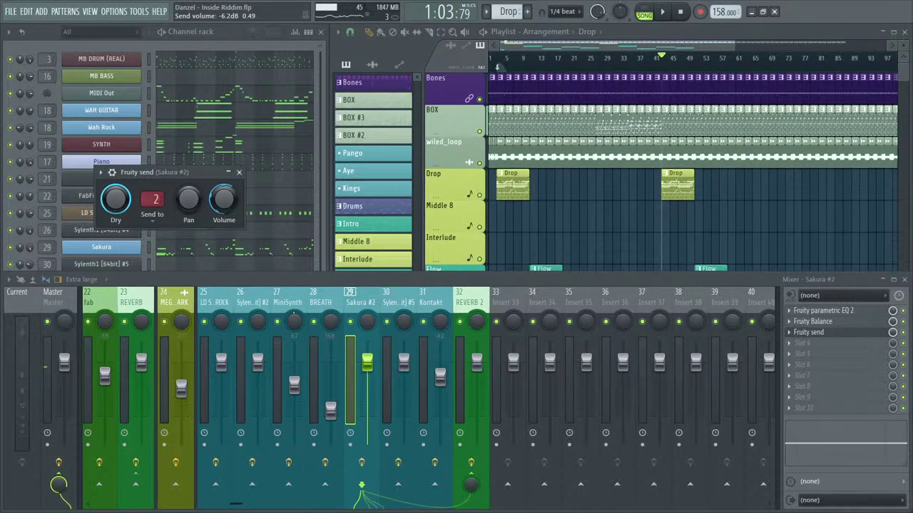
Audition the Sakura #2 Fruity send at -6.2 dB with the Drop section and close the effect.
key("space")
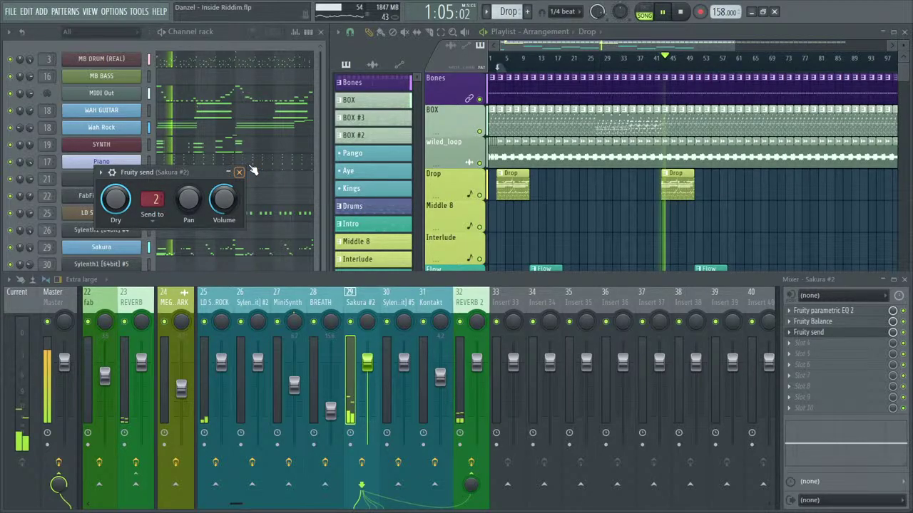
left_click(240, 171)
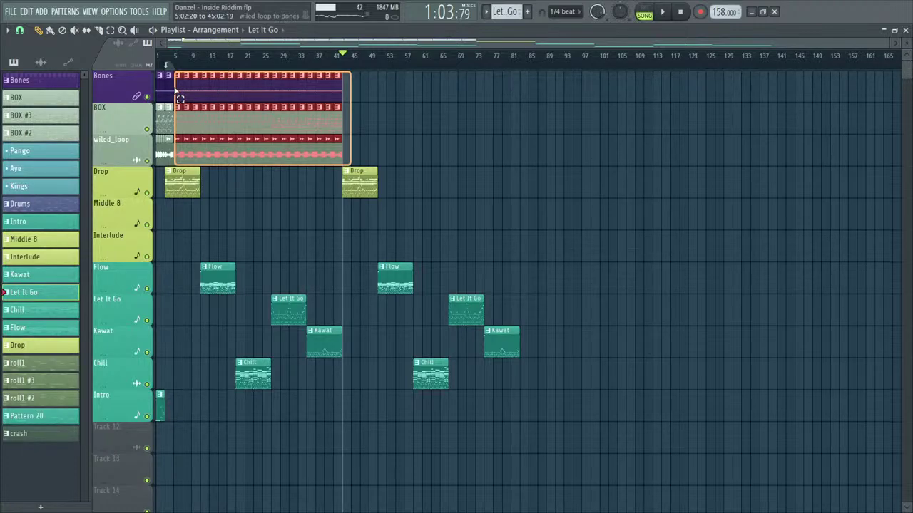
Duplicate the Bones, BOX and wiled_loop clips so they continue from bar 43 to bar 83, and play the second Drop section.
key("ctrl+b")
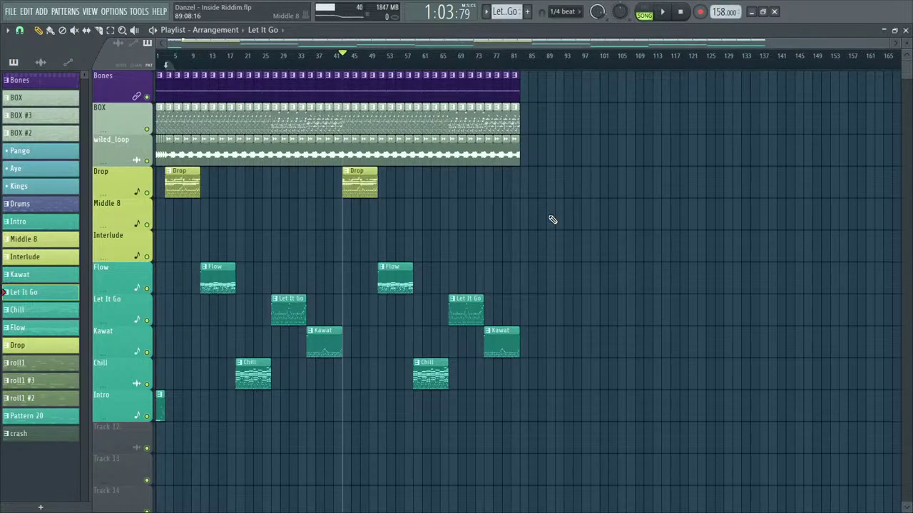
scroll(810, 44, "up", 2)
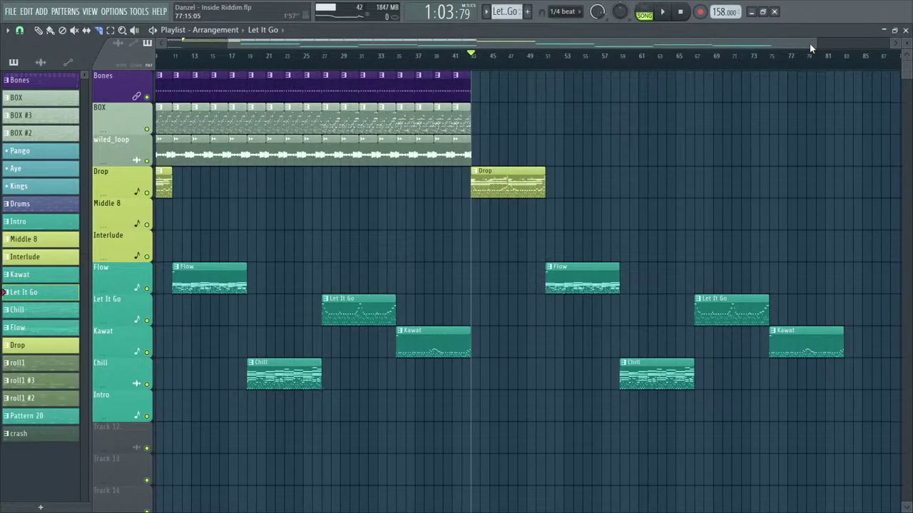
left_click_drag(809, 44, 625, 47)
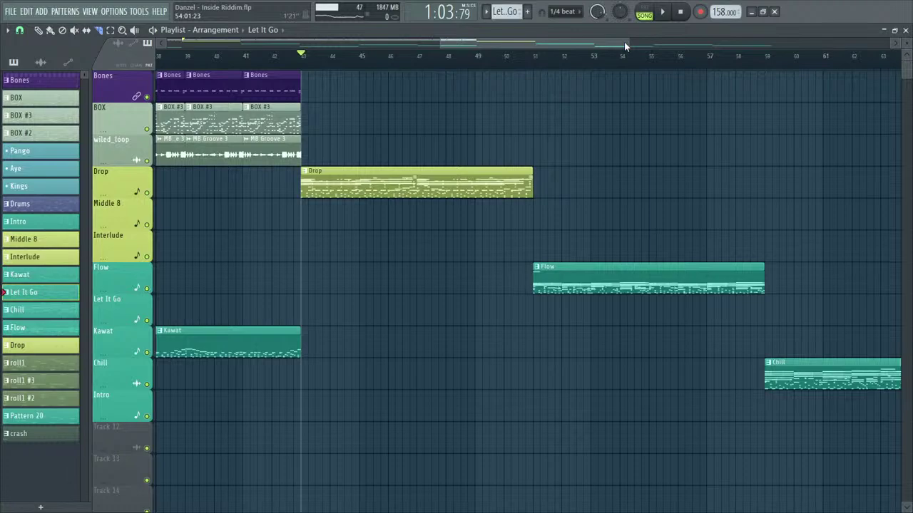
left_click_drag(625, 46, 158, 44)
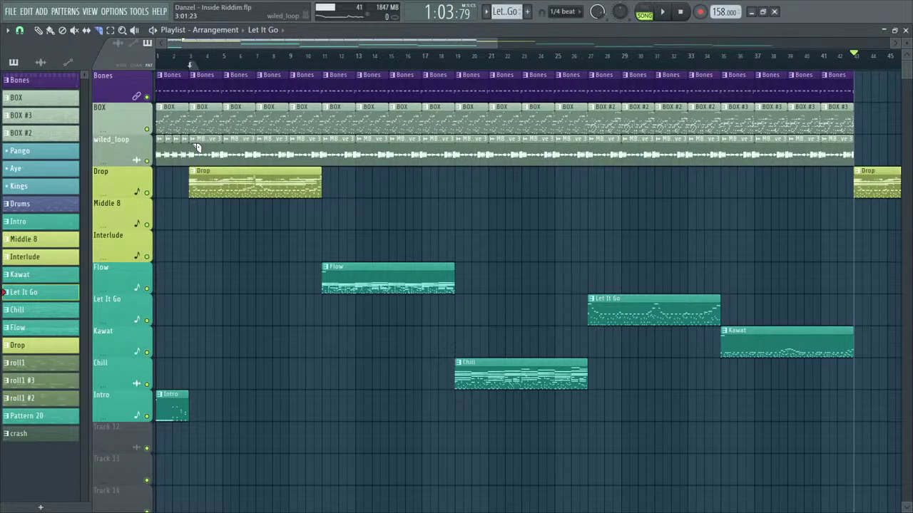
key("space")
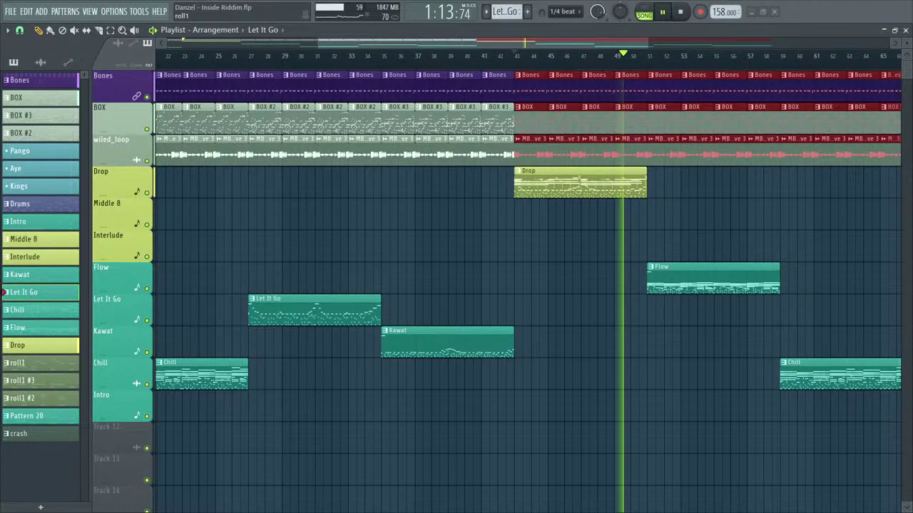
key("space")
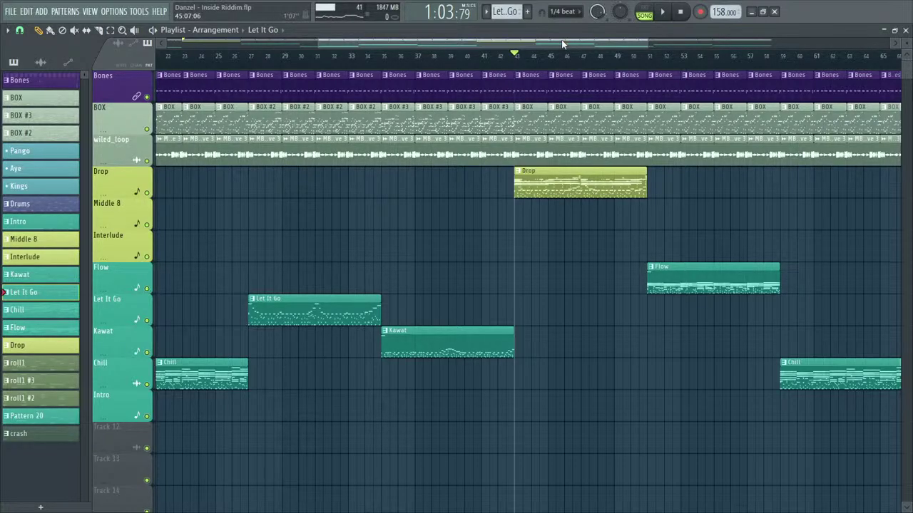
Play the arrangement from bar 43 and extend it past bar 83 with Drop, Chill #2, Let It Go and Kawat clips.
left_click_drag(561, 39, 806, 62)
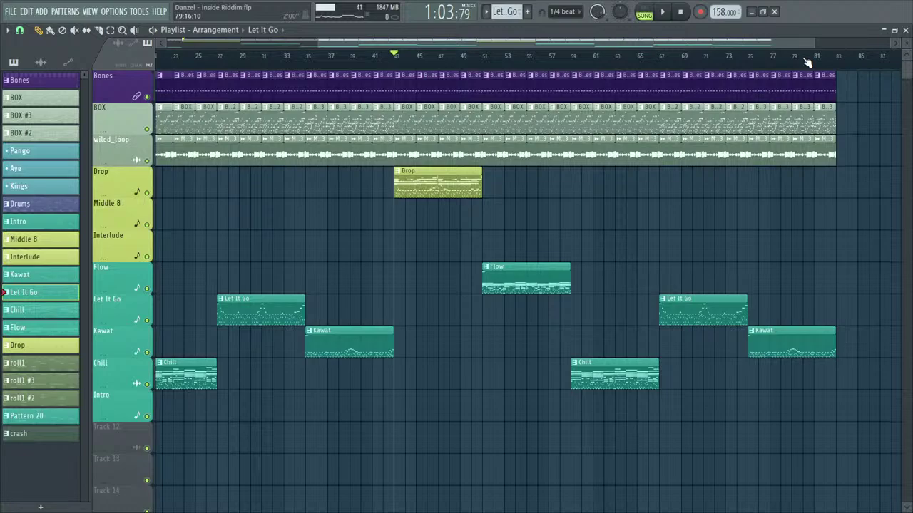
key("space")
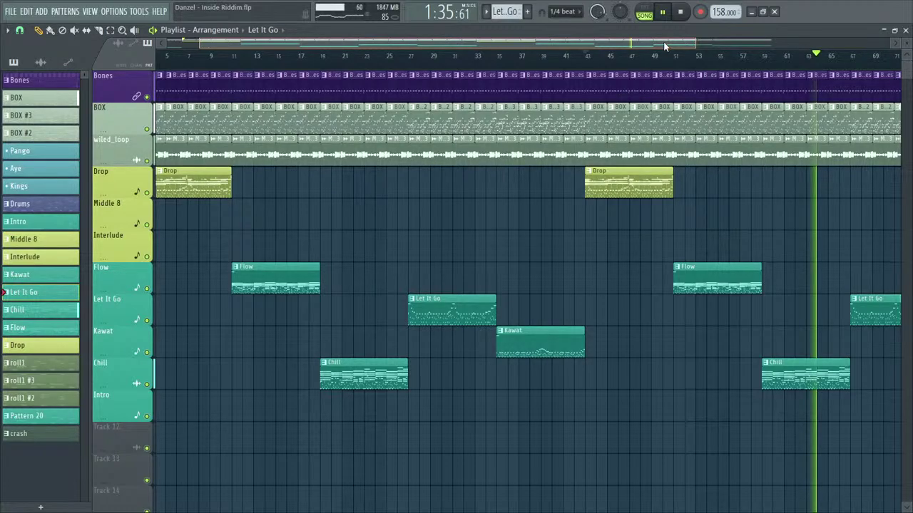
key("space")
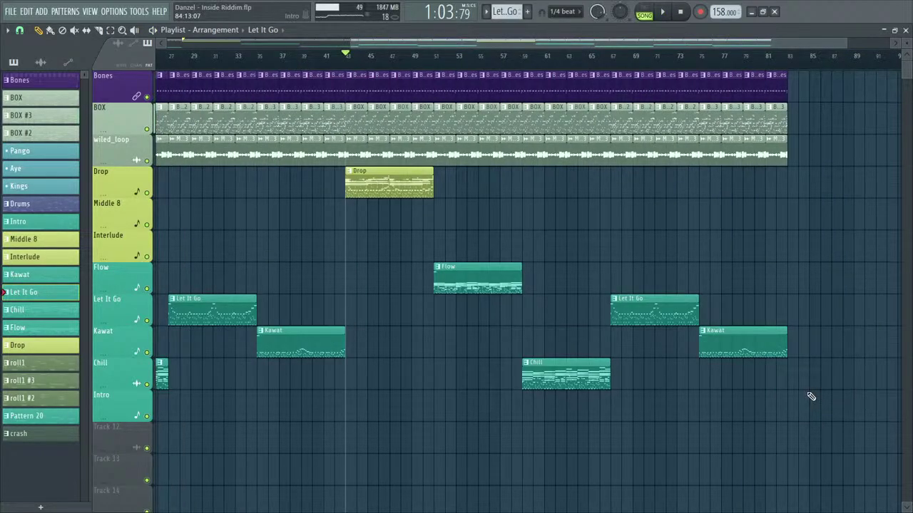
left_click_drag(806, 43, 690, 45)
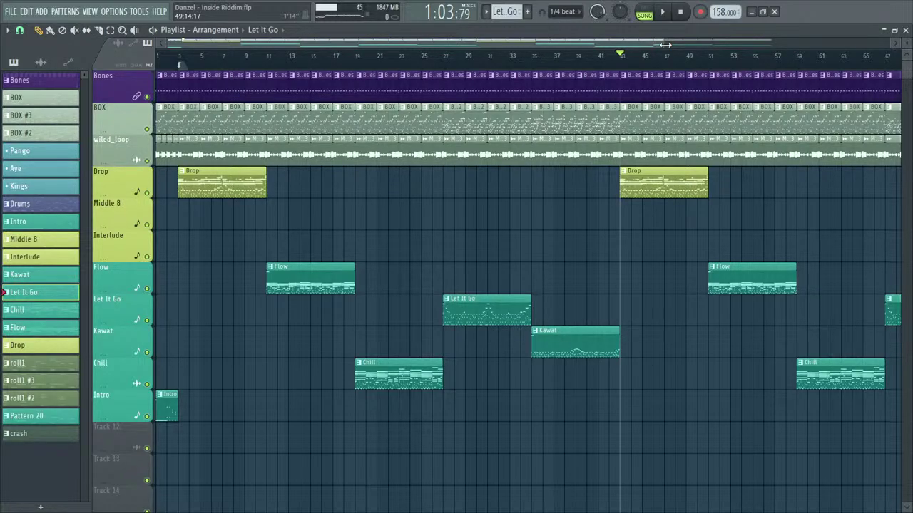
left_click_drag(665, 45, 756, 407)
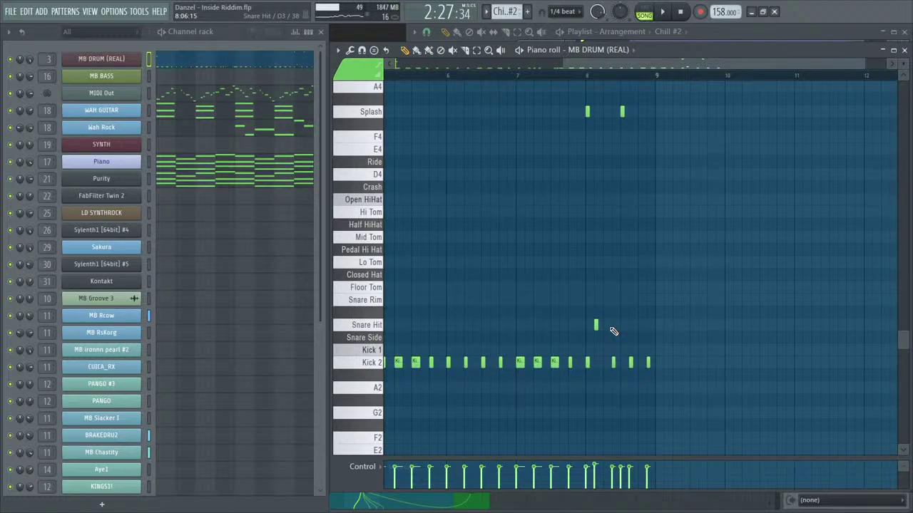
Add a descending tom fill and extra Snare Hit notes to bar 8 of the MB DRUM part in Chill #2.
scroll(613, 332, "up", 2)
left_click(594, 260)
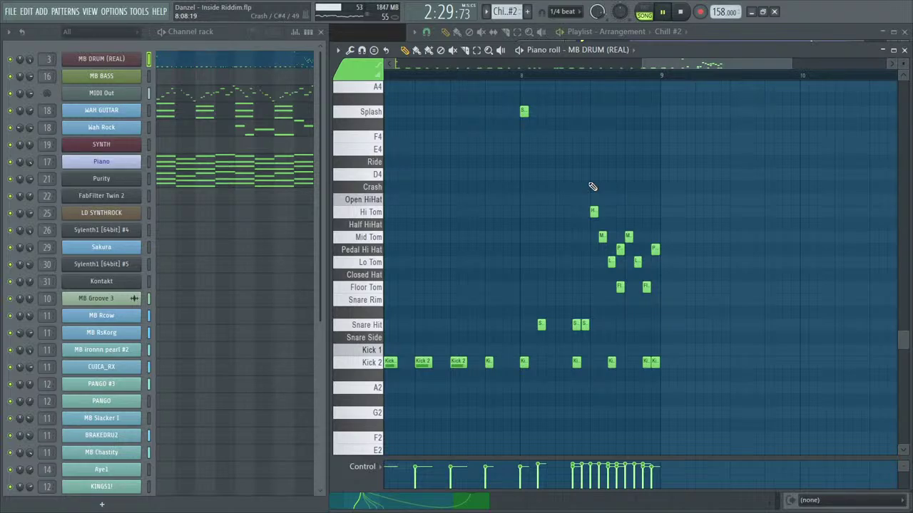
left_click(629, 324)
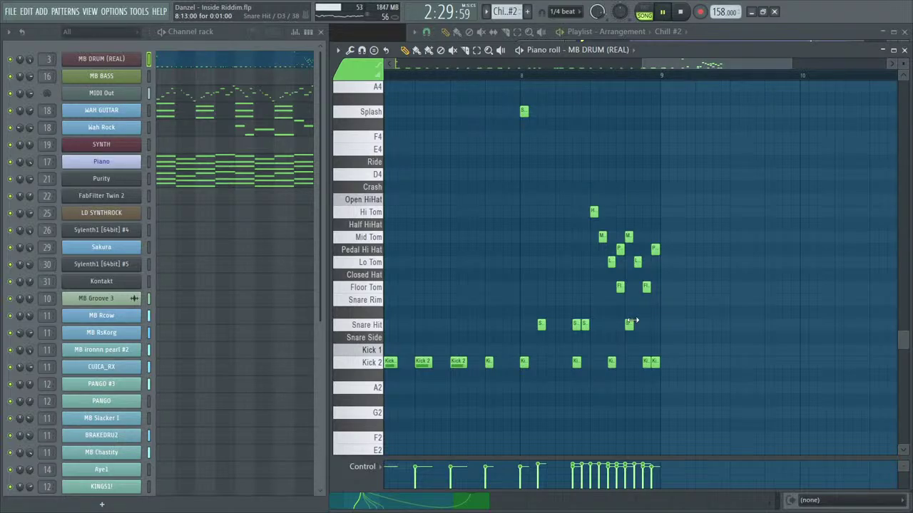
left_click(636, 324)
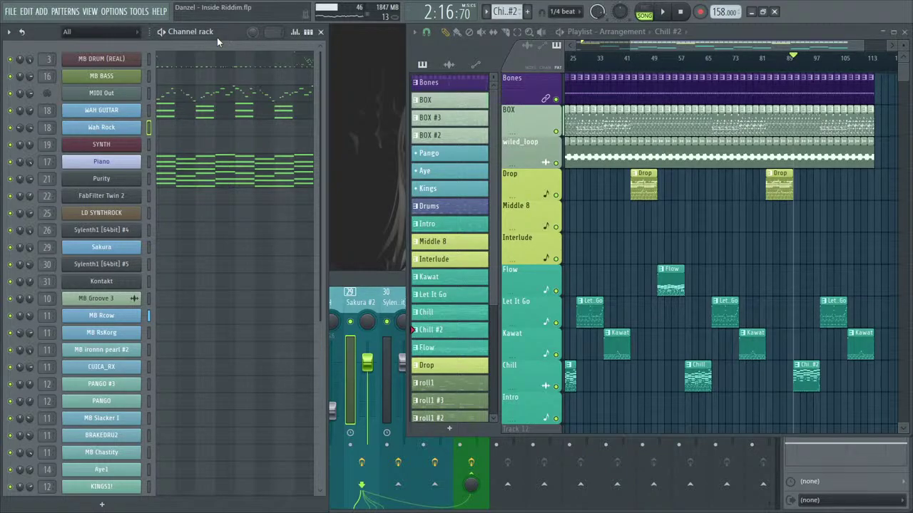
Write a Wah Rock lead melody in Chill #2, continuing the phrase with A6 and G6 notes in bar 7.
key("space")
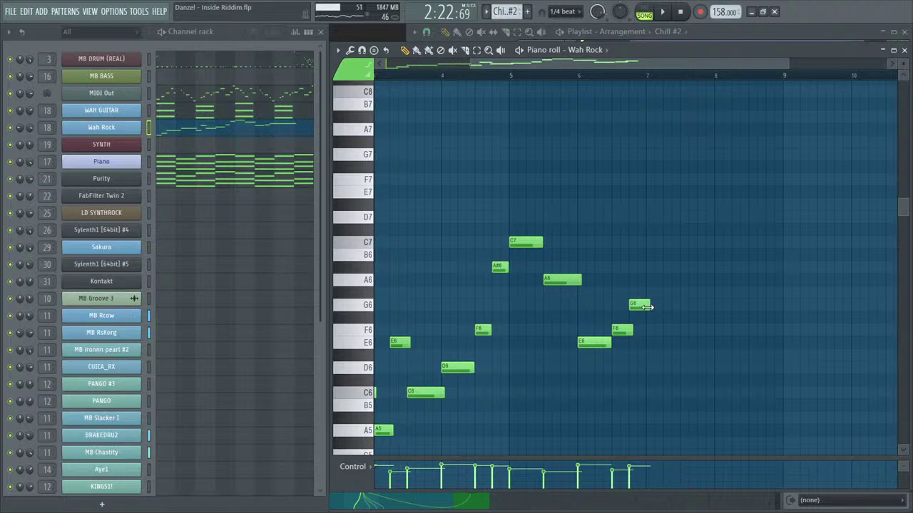
left_click_drag(646, 307, 646, 307)
left_click(649, 279)
left_click(697, 305)
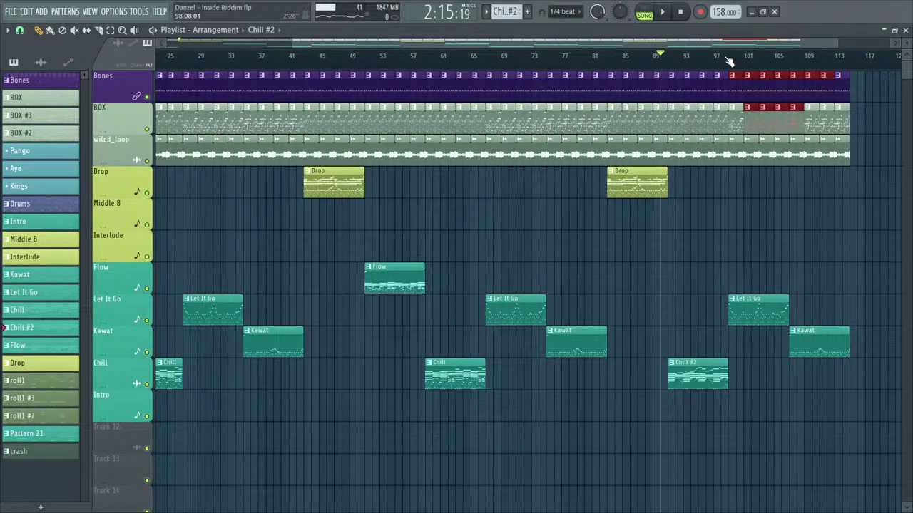
Repeat the Let It Go and Kawat sections with their Bones, BOX and wiled_loop clips from bar 115, and return the playhead to the song start.
left_click(729, 61)
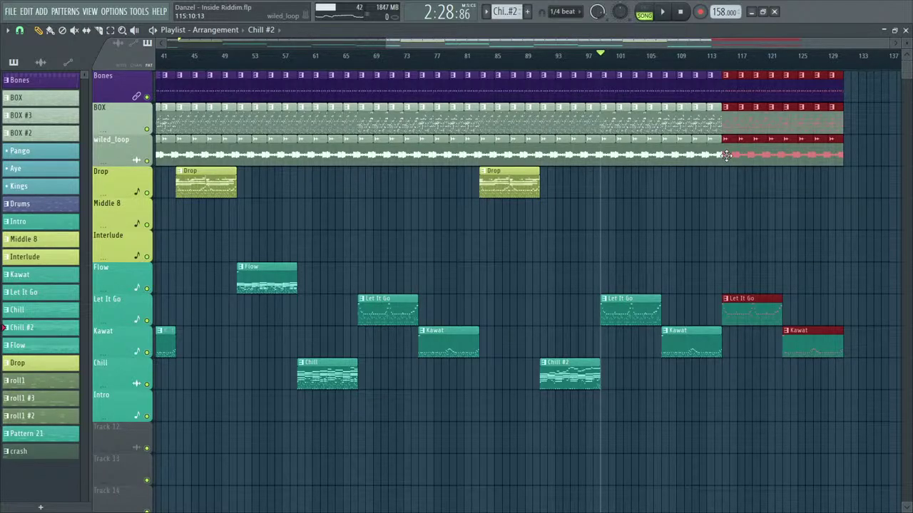
left_click(822, 58)
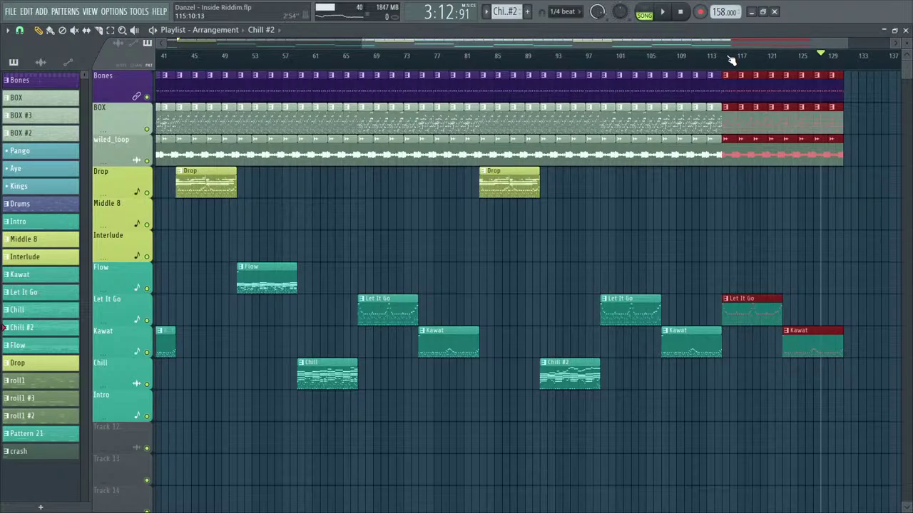
key("Home")
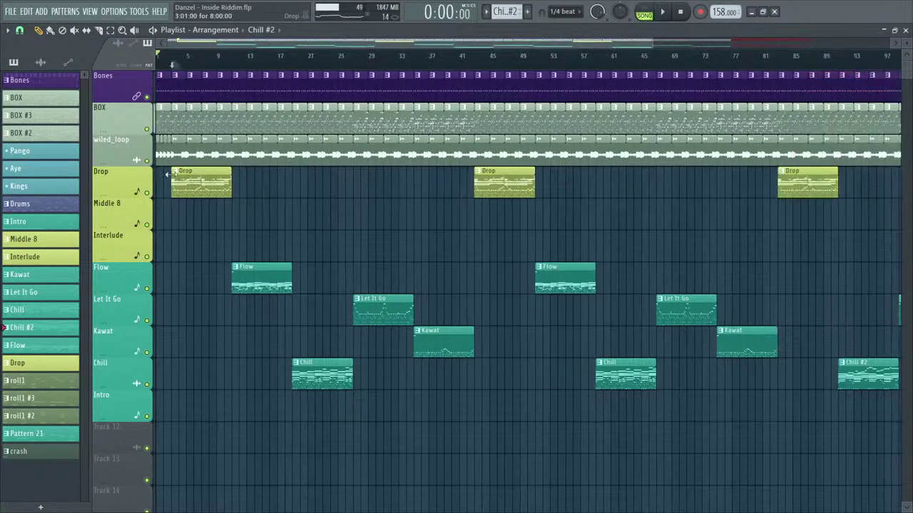